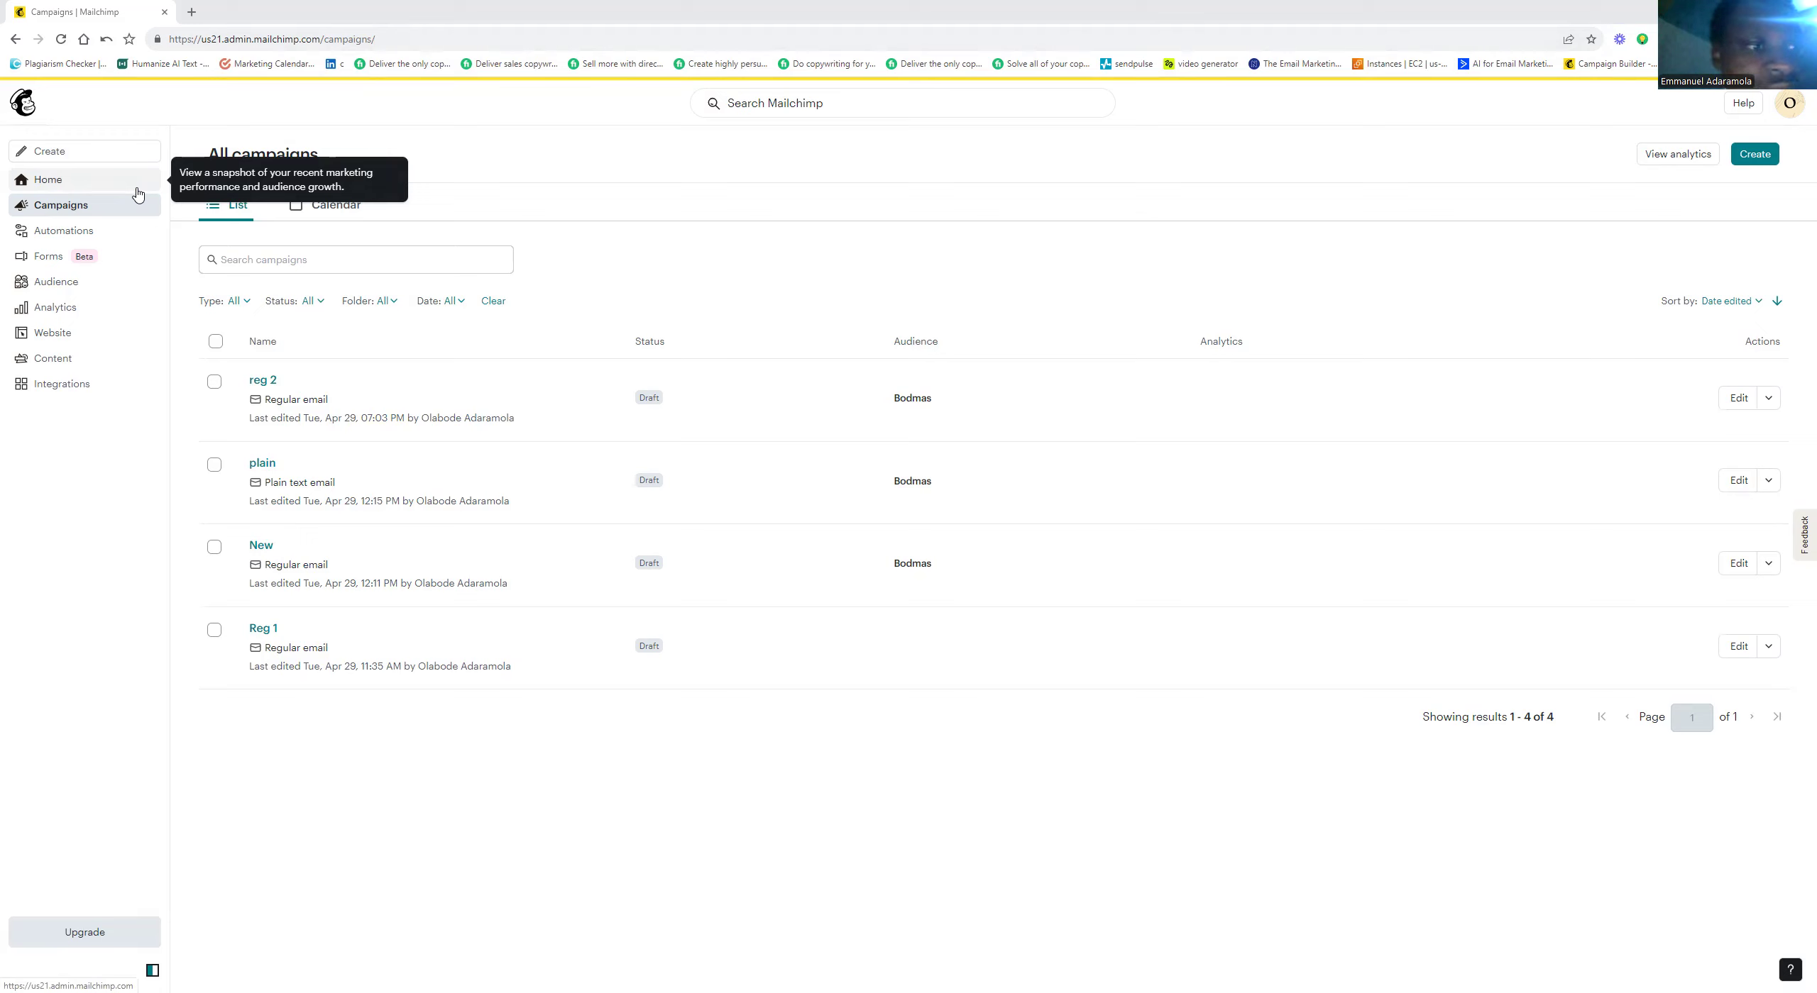
- Create a landing page named "Landing Page 1" for the Bodmas audience using the Grow Your List template
click(102, 163)
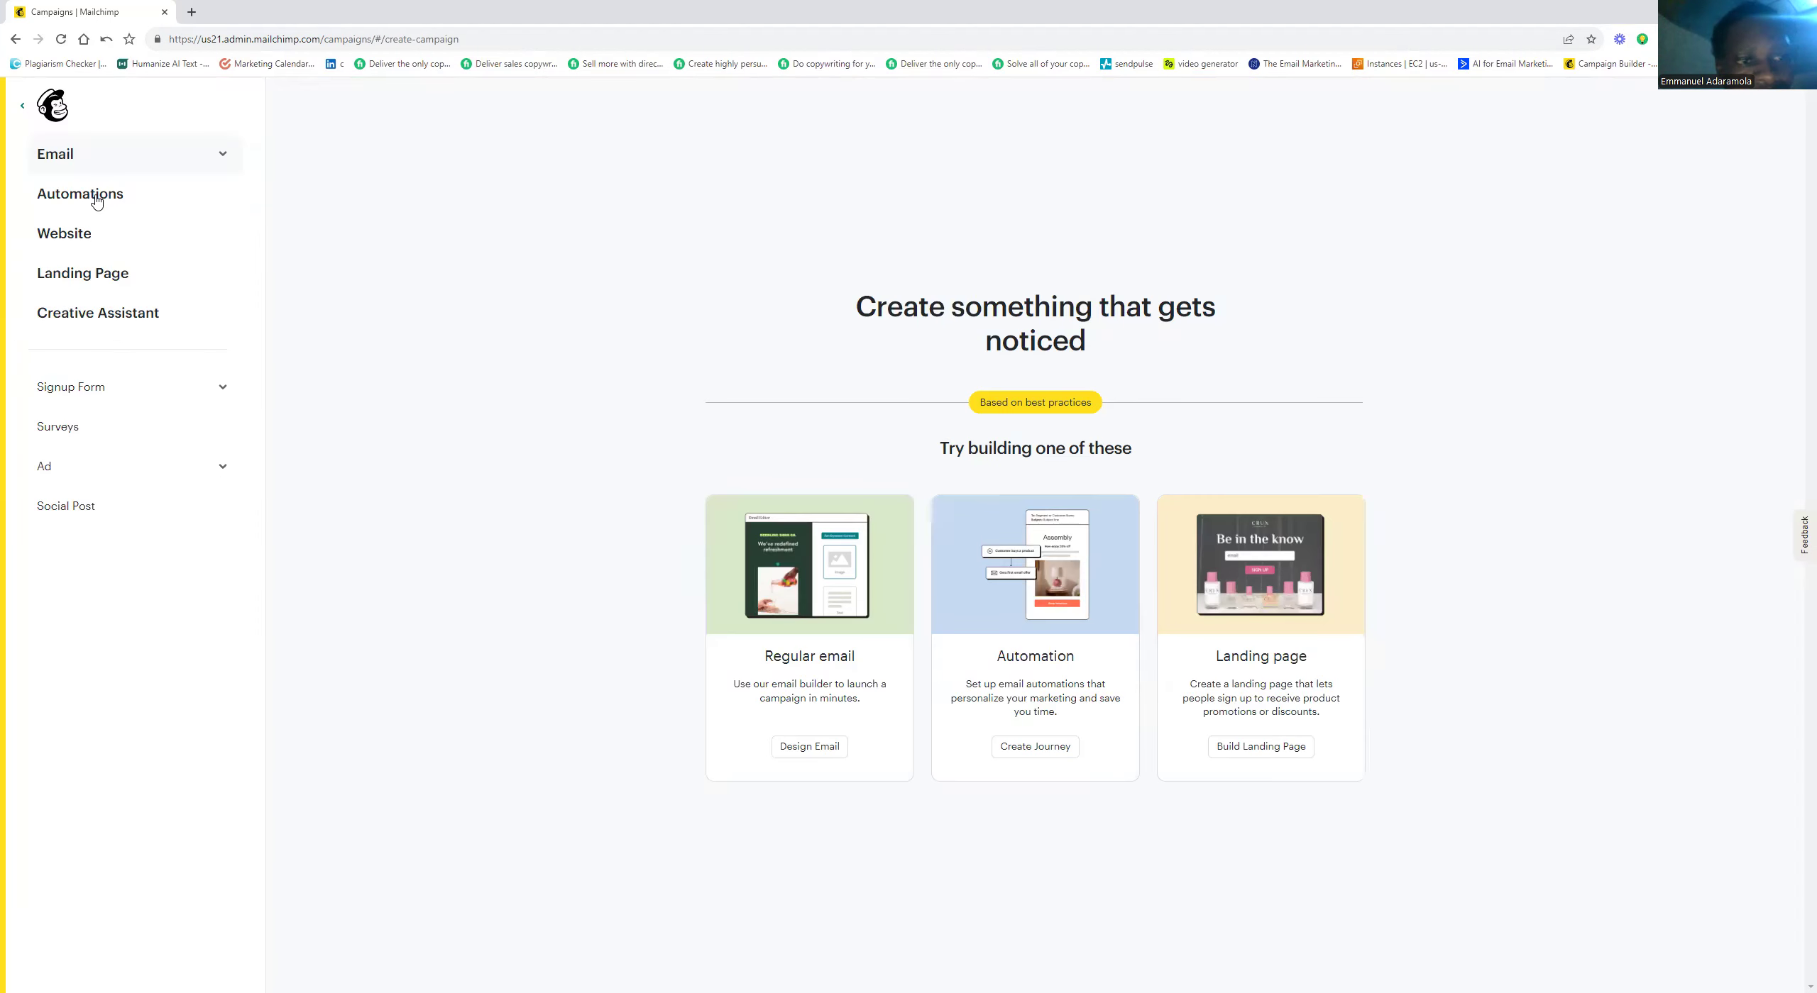
click(118, 272)
click(897, 613)
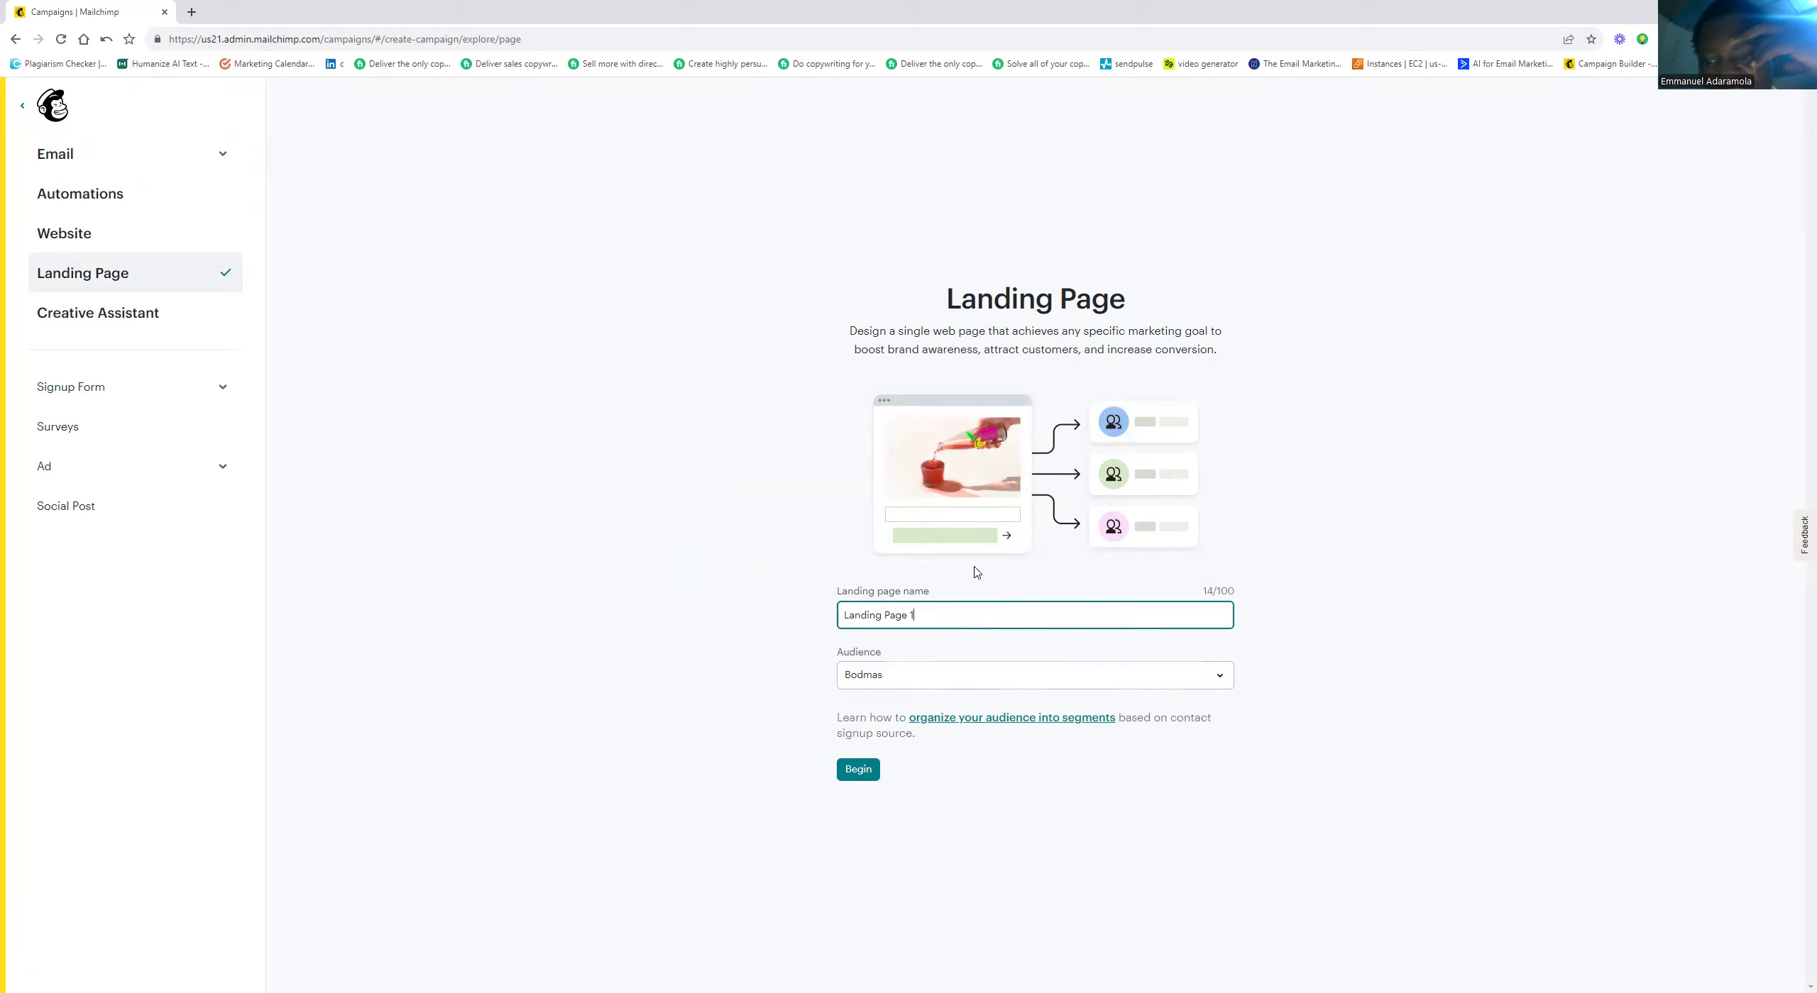
click(1204, 680)
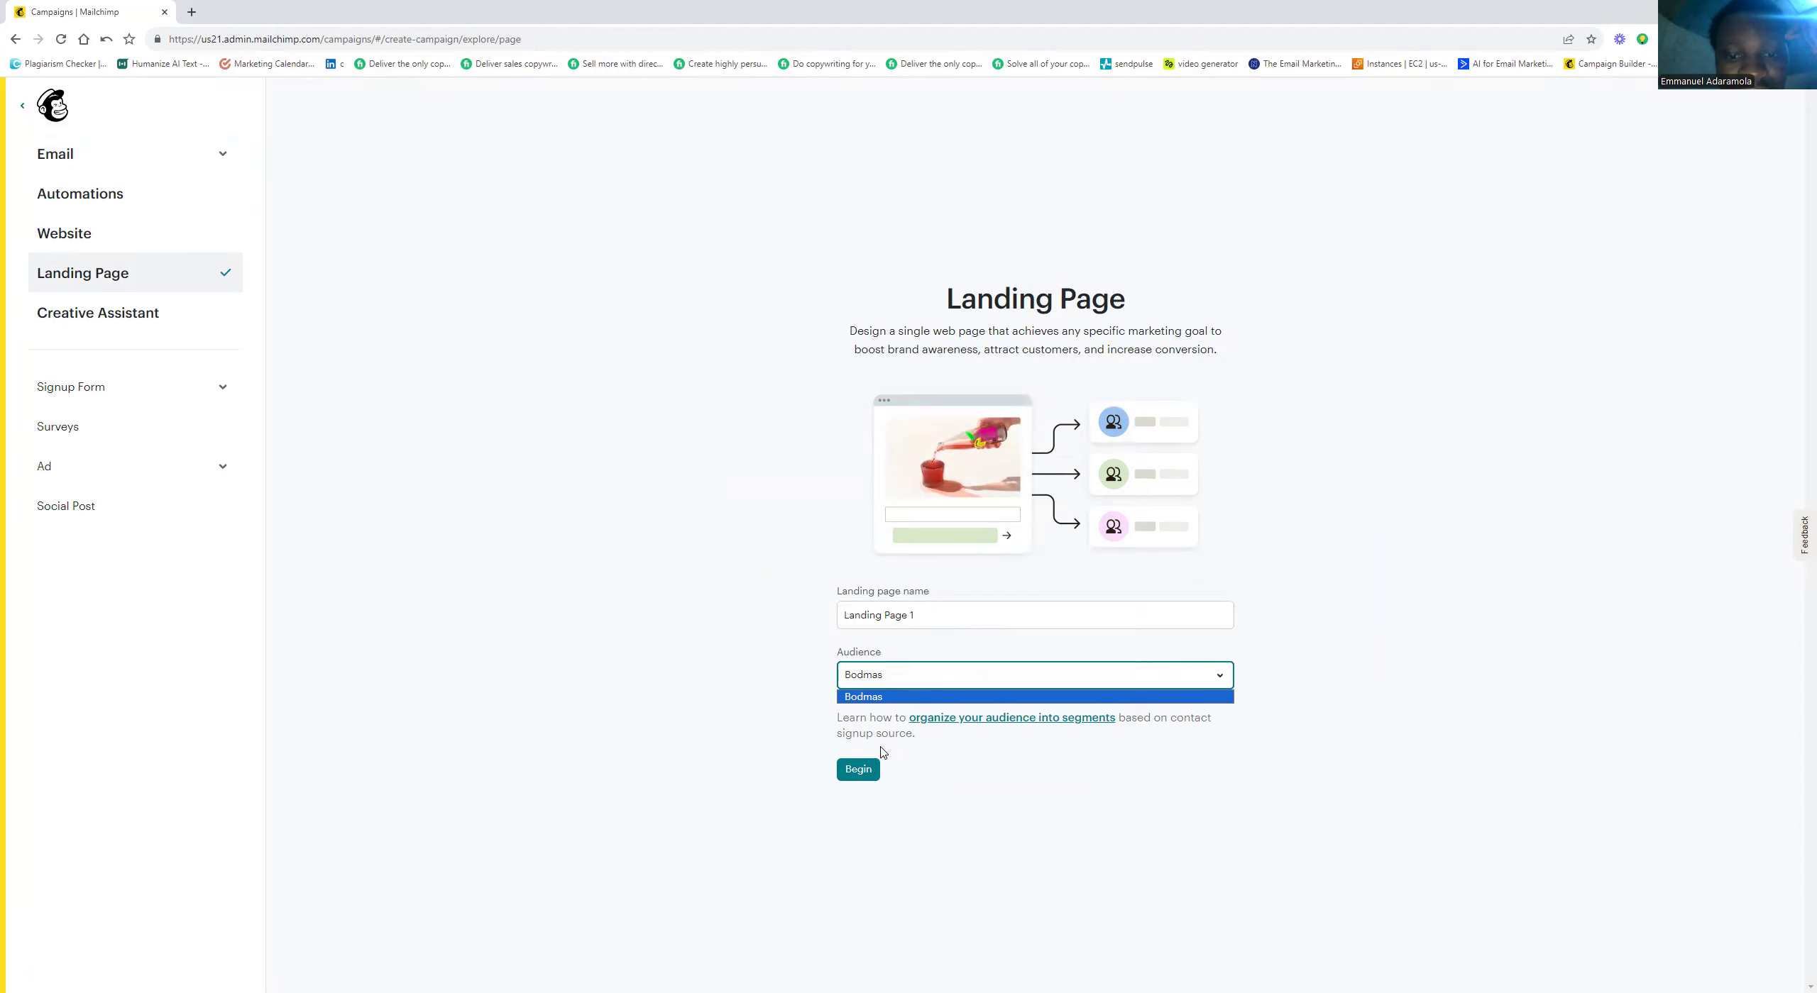
click(860, 771)
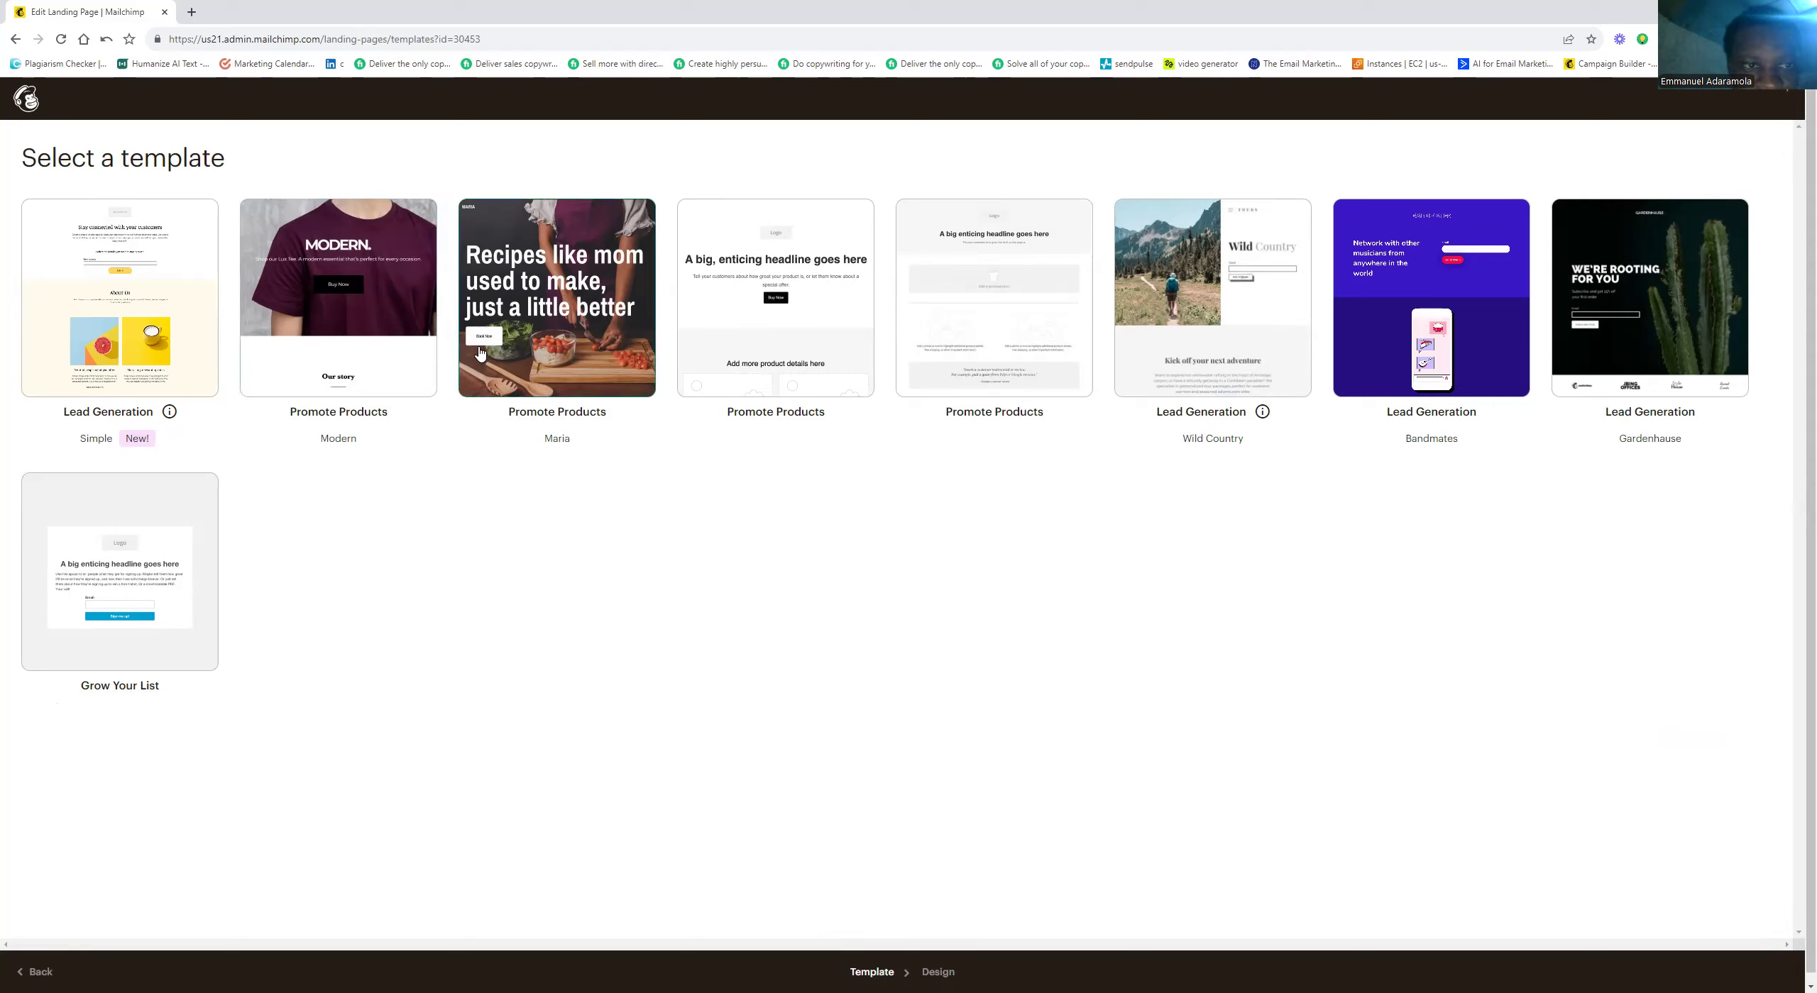
click(103, 566)
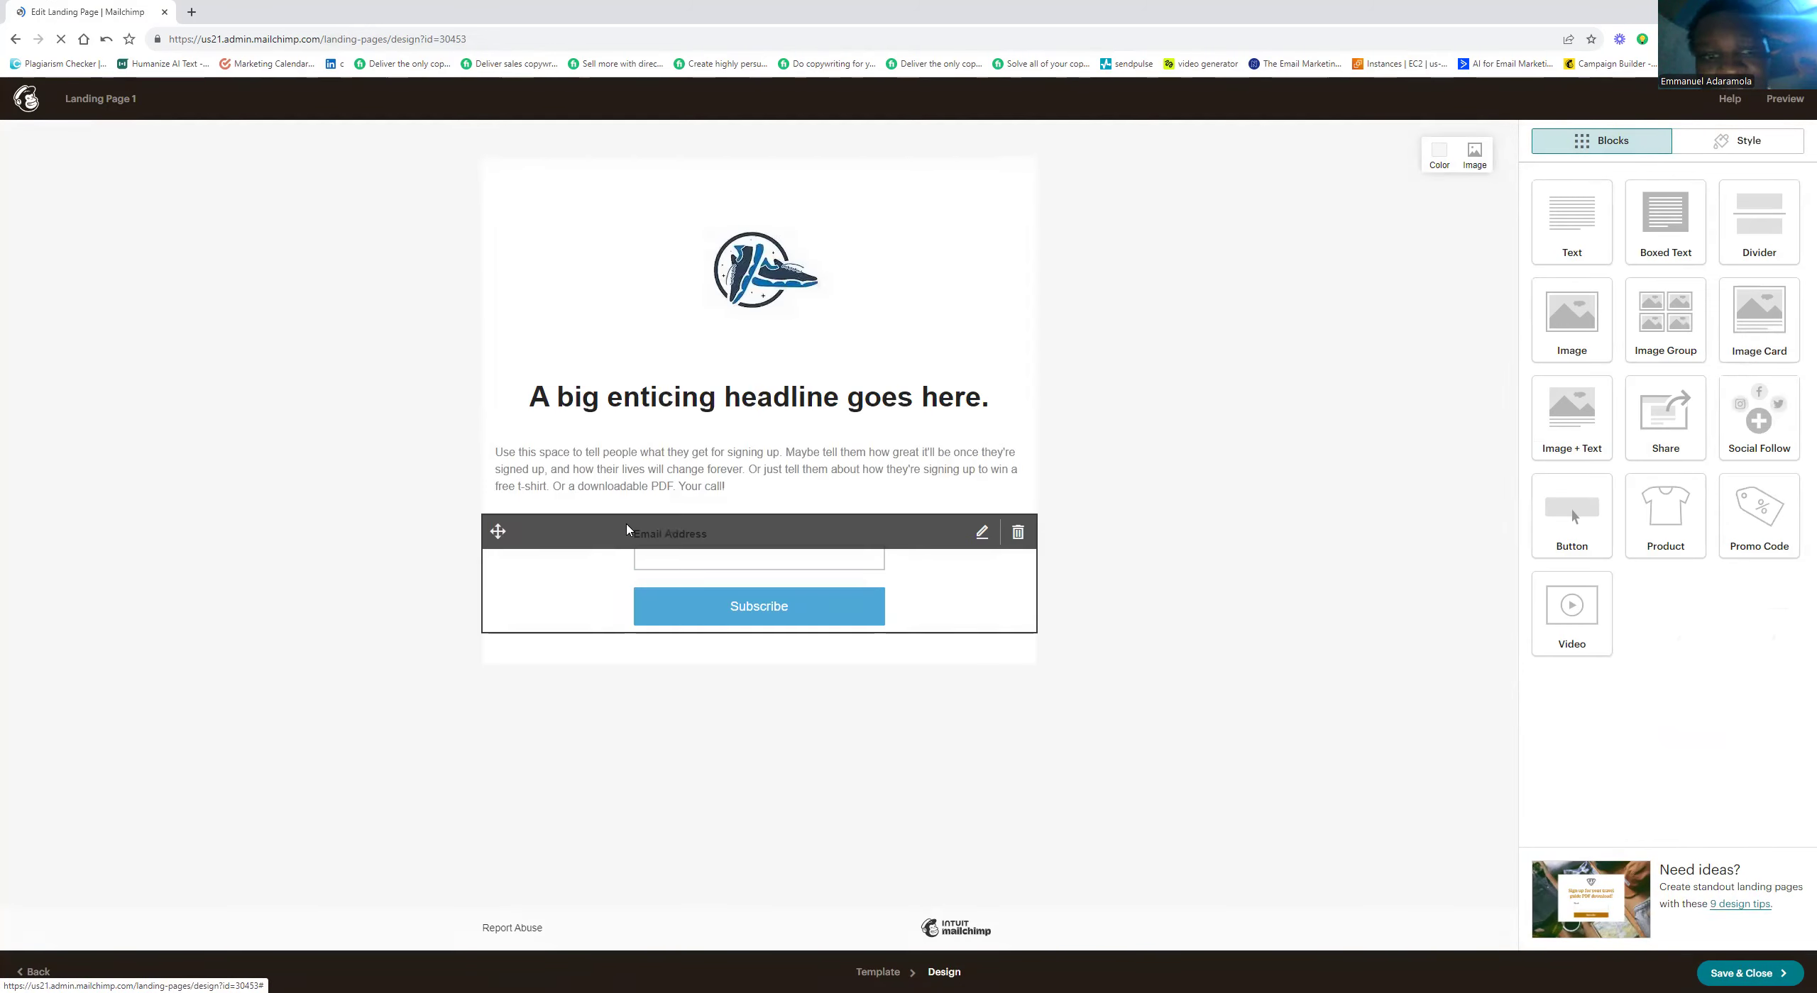
- Delete the template's headline, description text, signup form and logo blocks, confirming each deletion
click(833, 269)
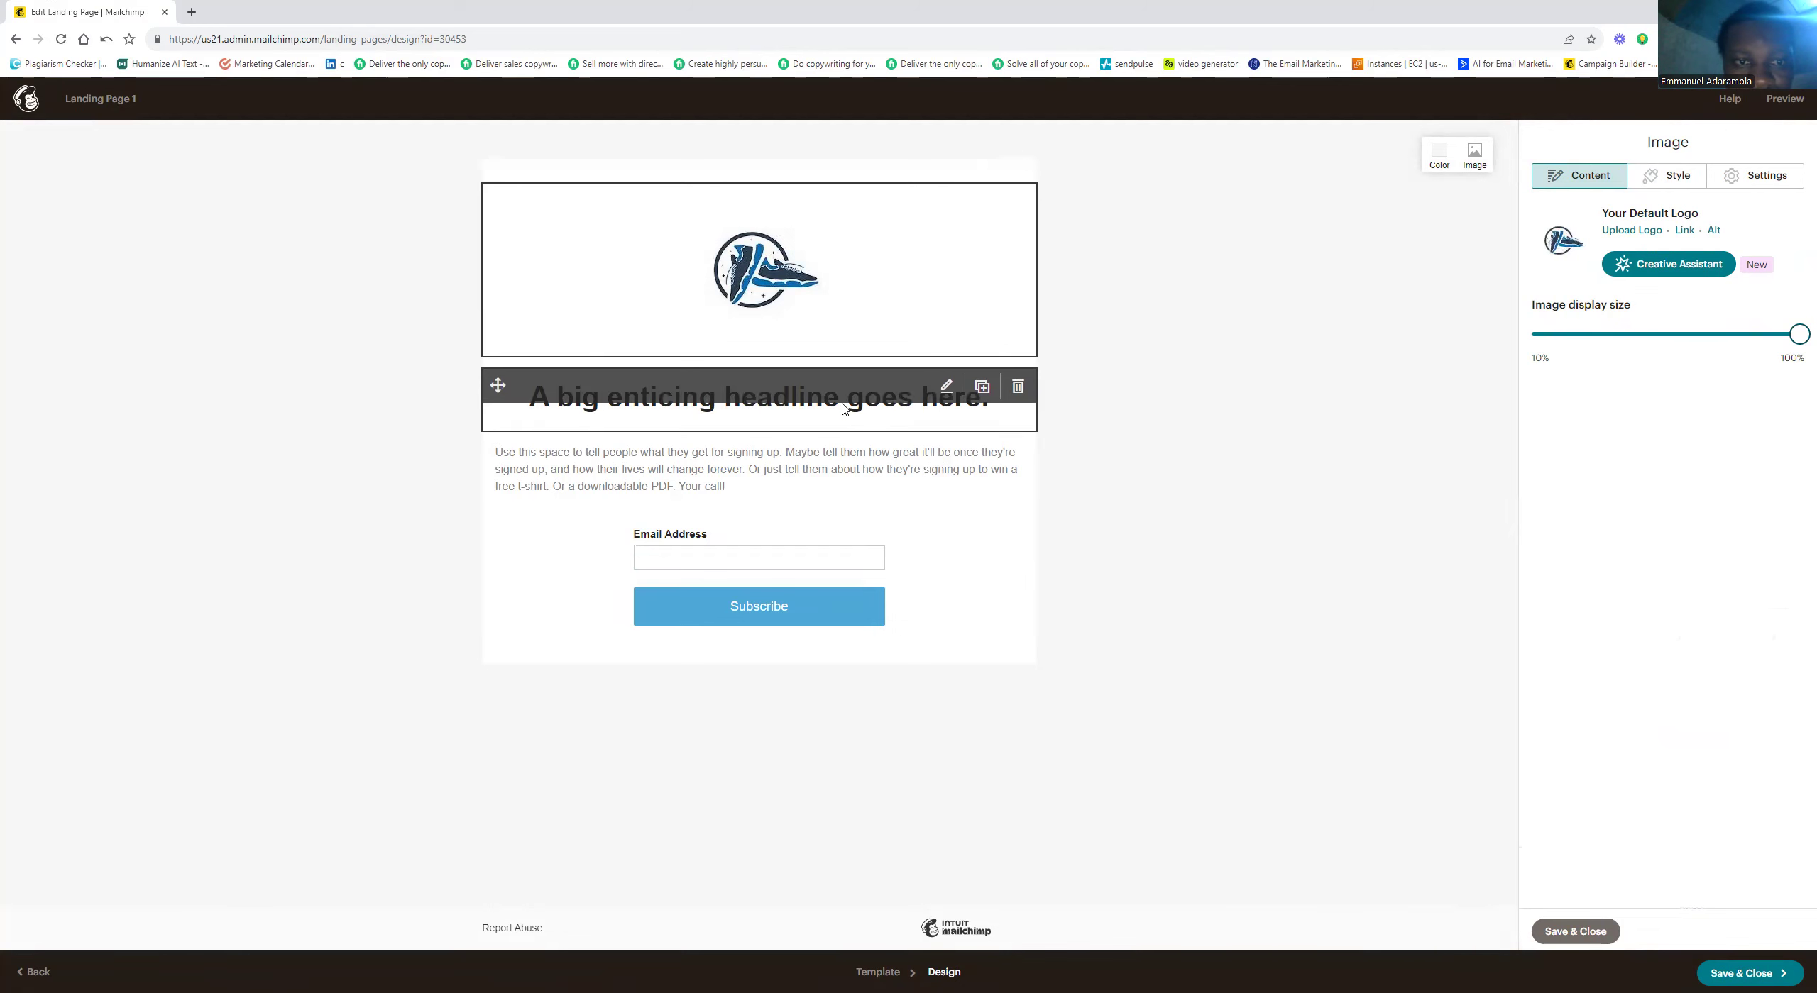
click(1017, 386)
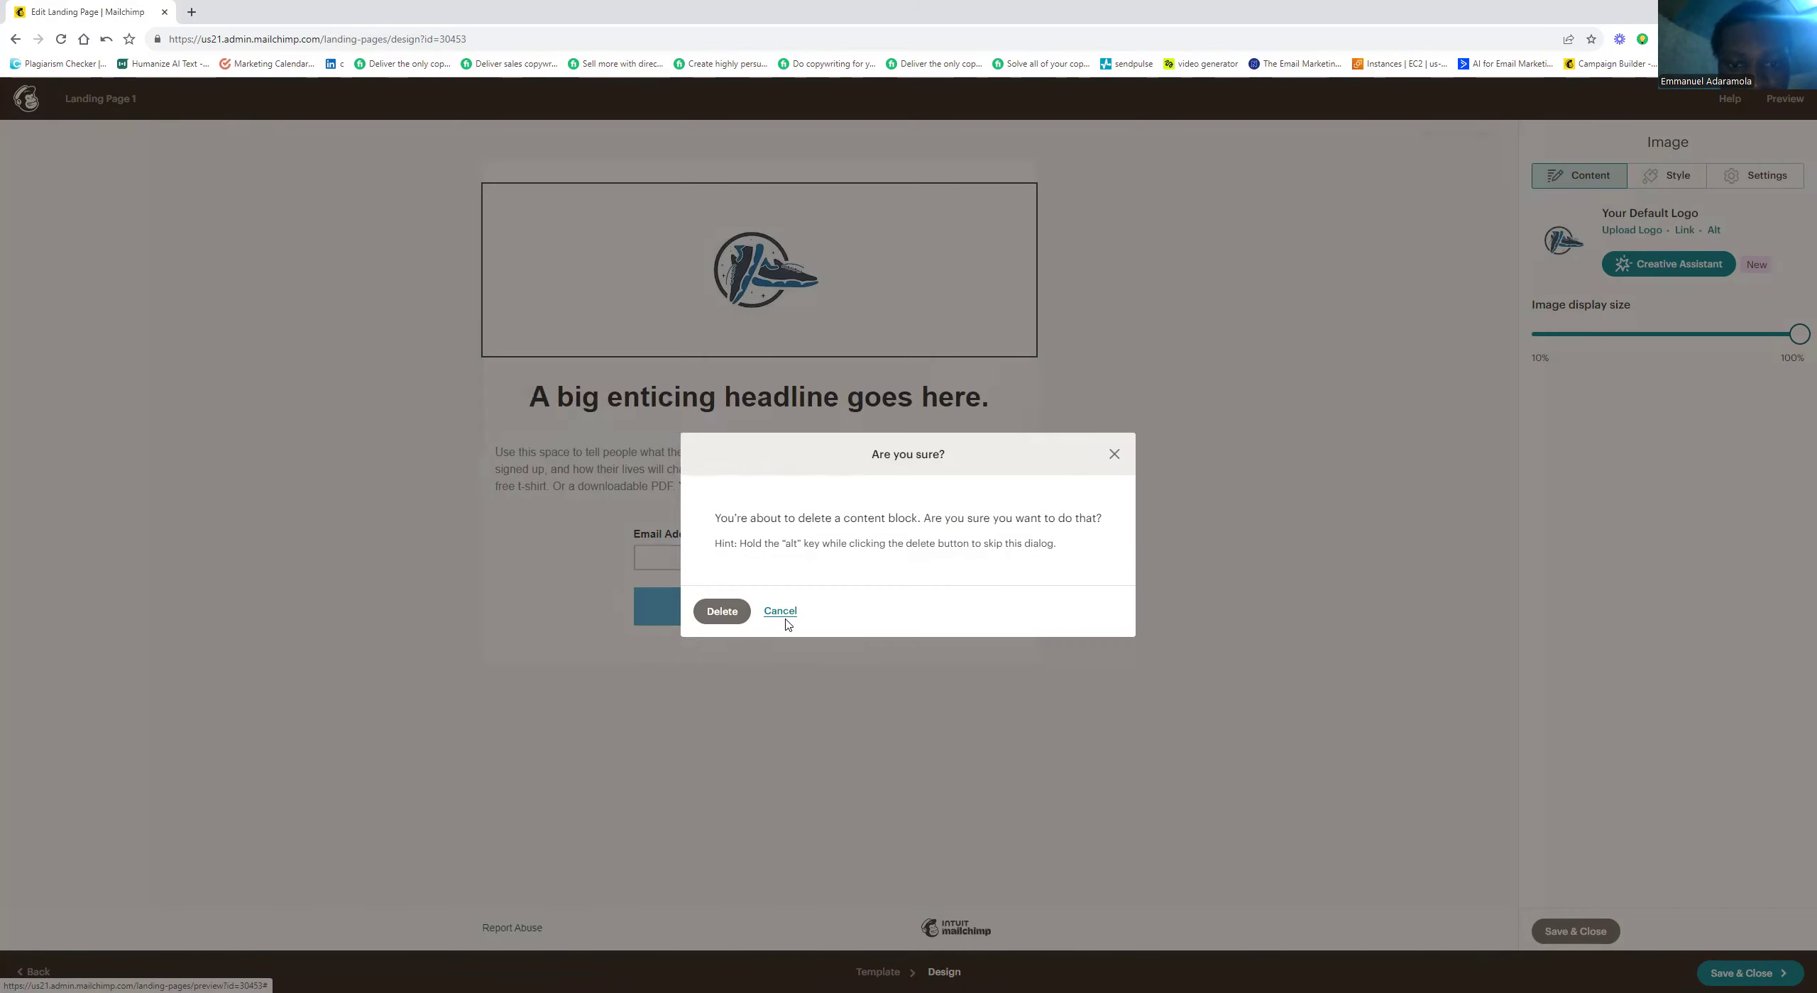
click(724, 613)
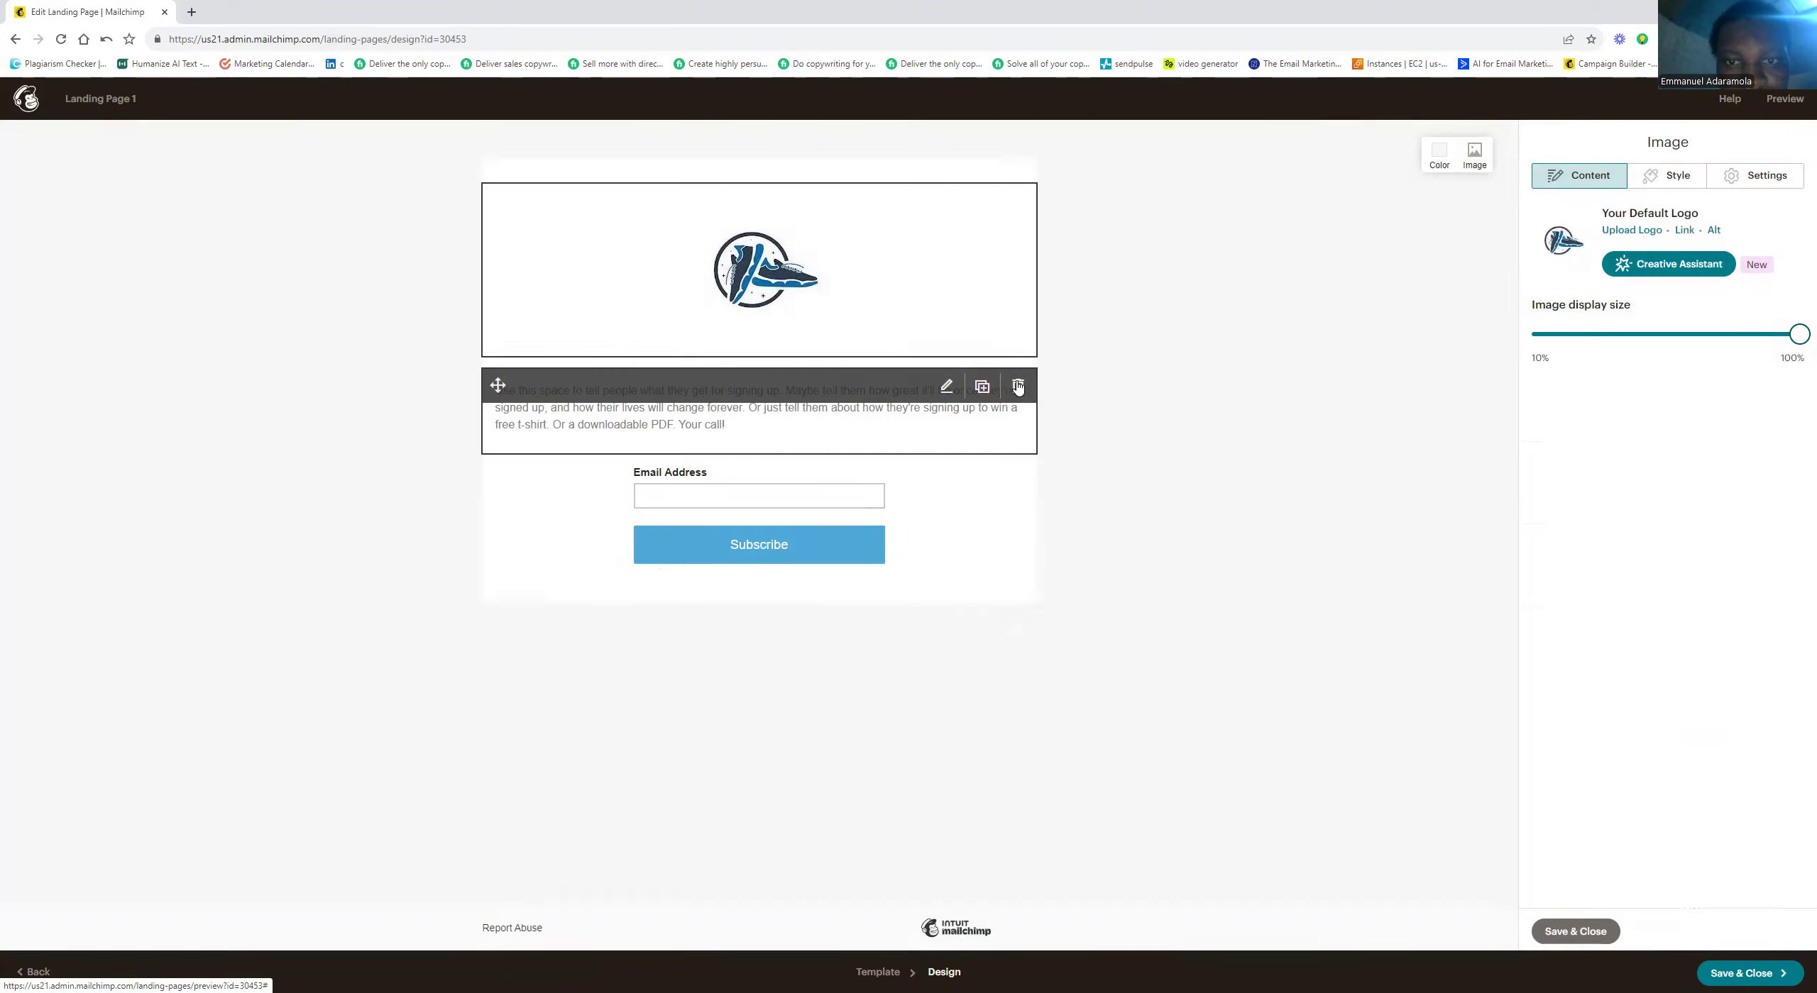
click(1018, 386)
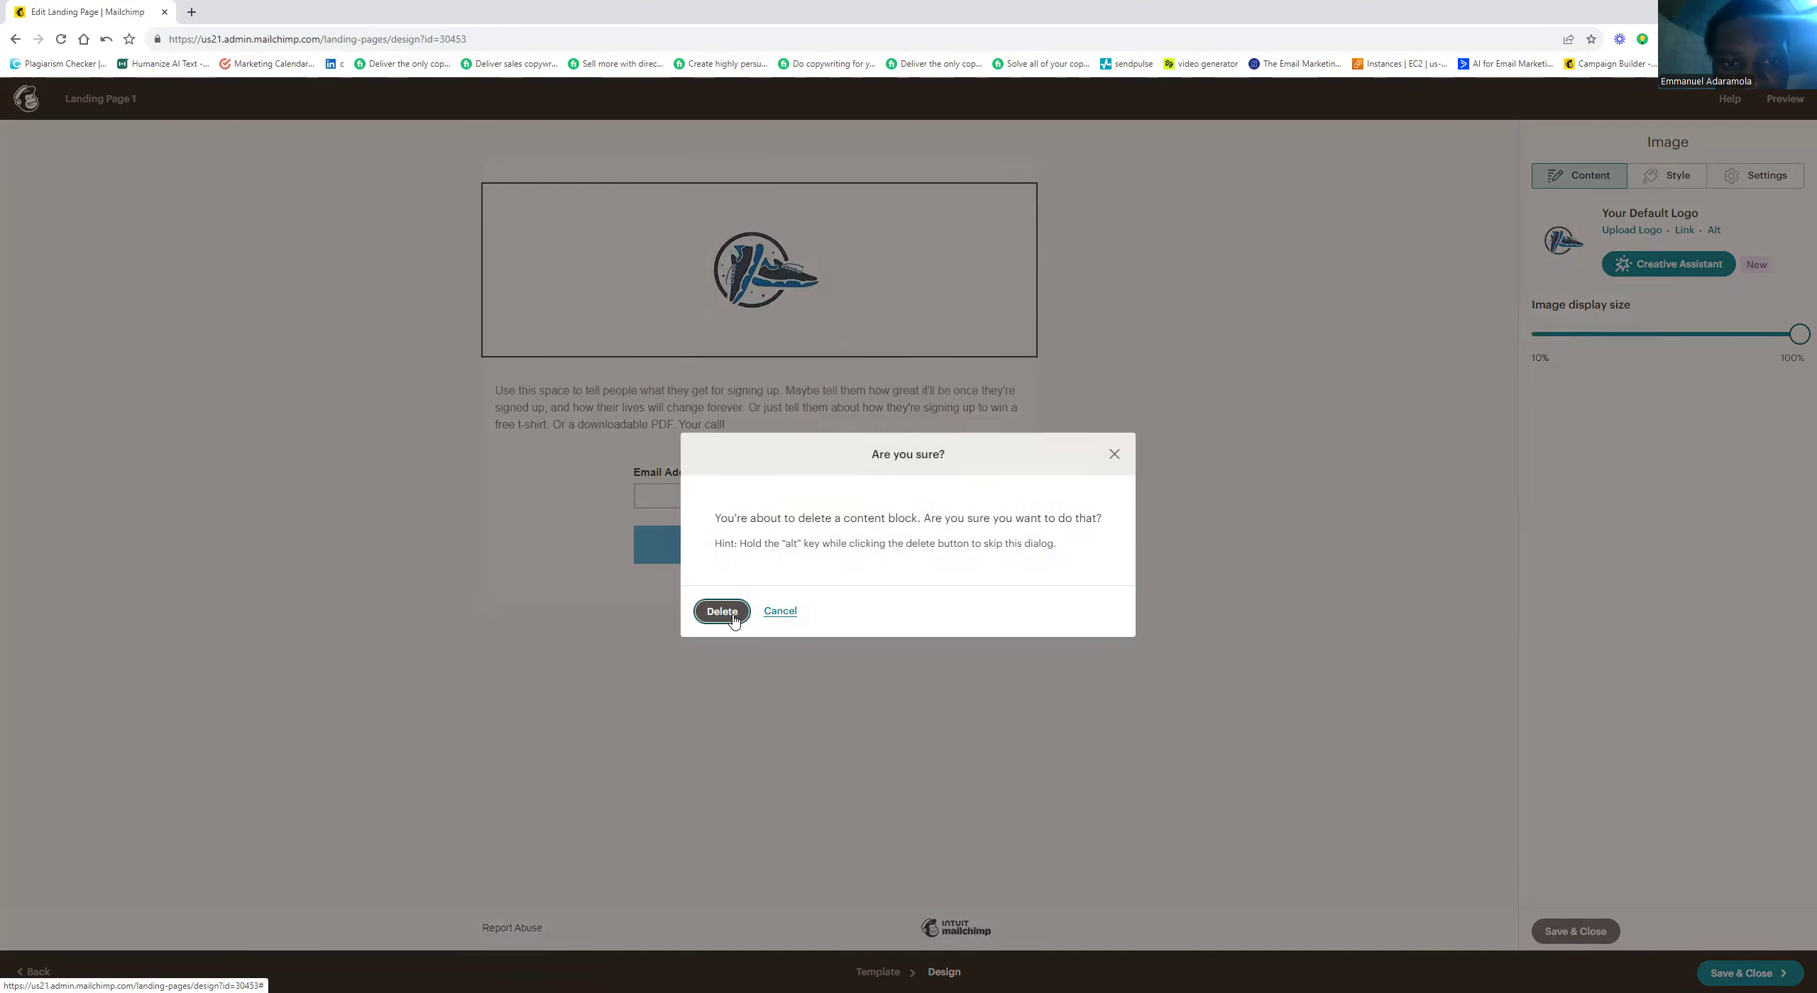
key(Return)
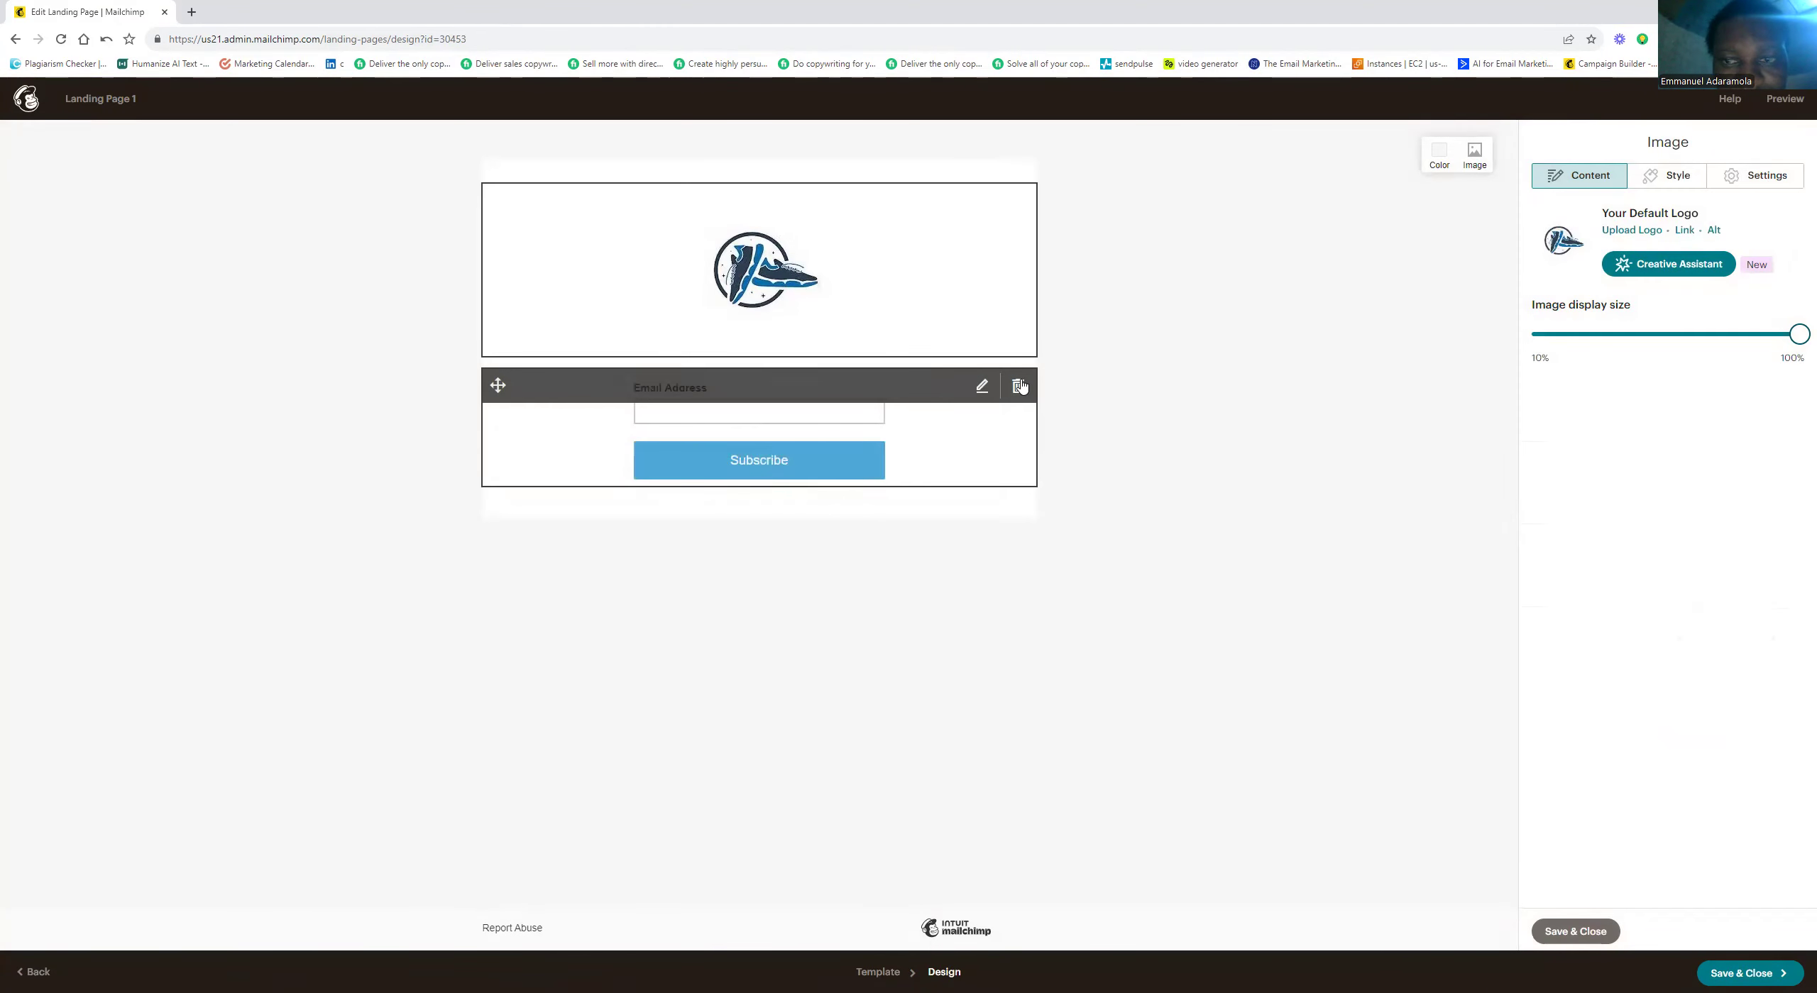
click(1018, 386)
click(722, 614)
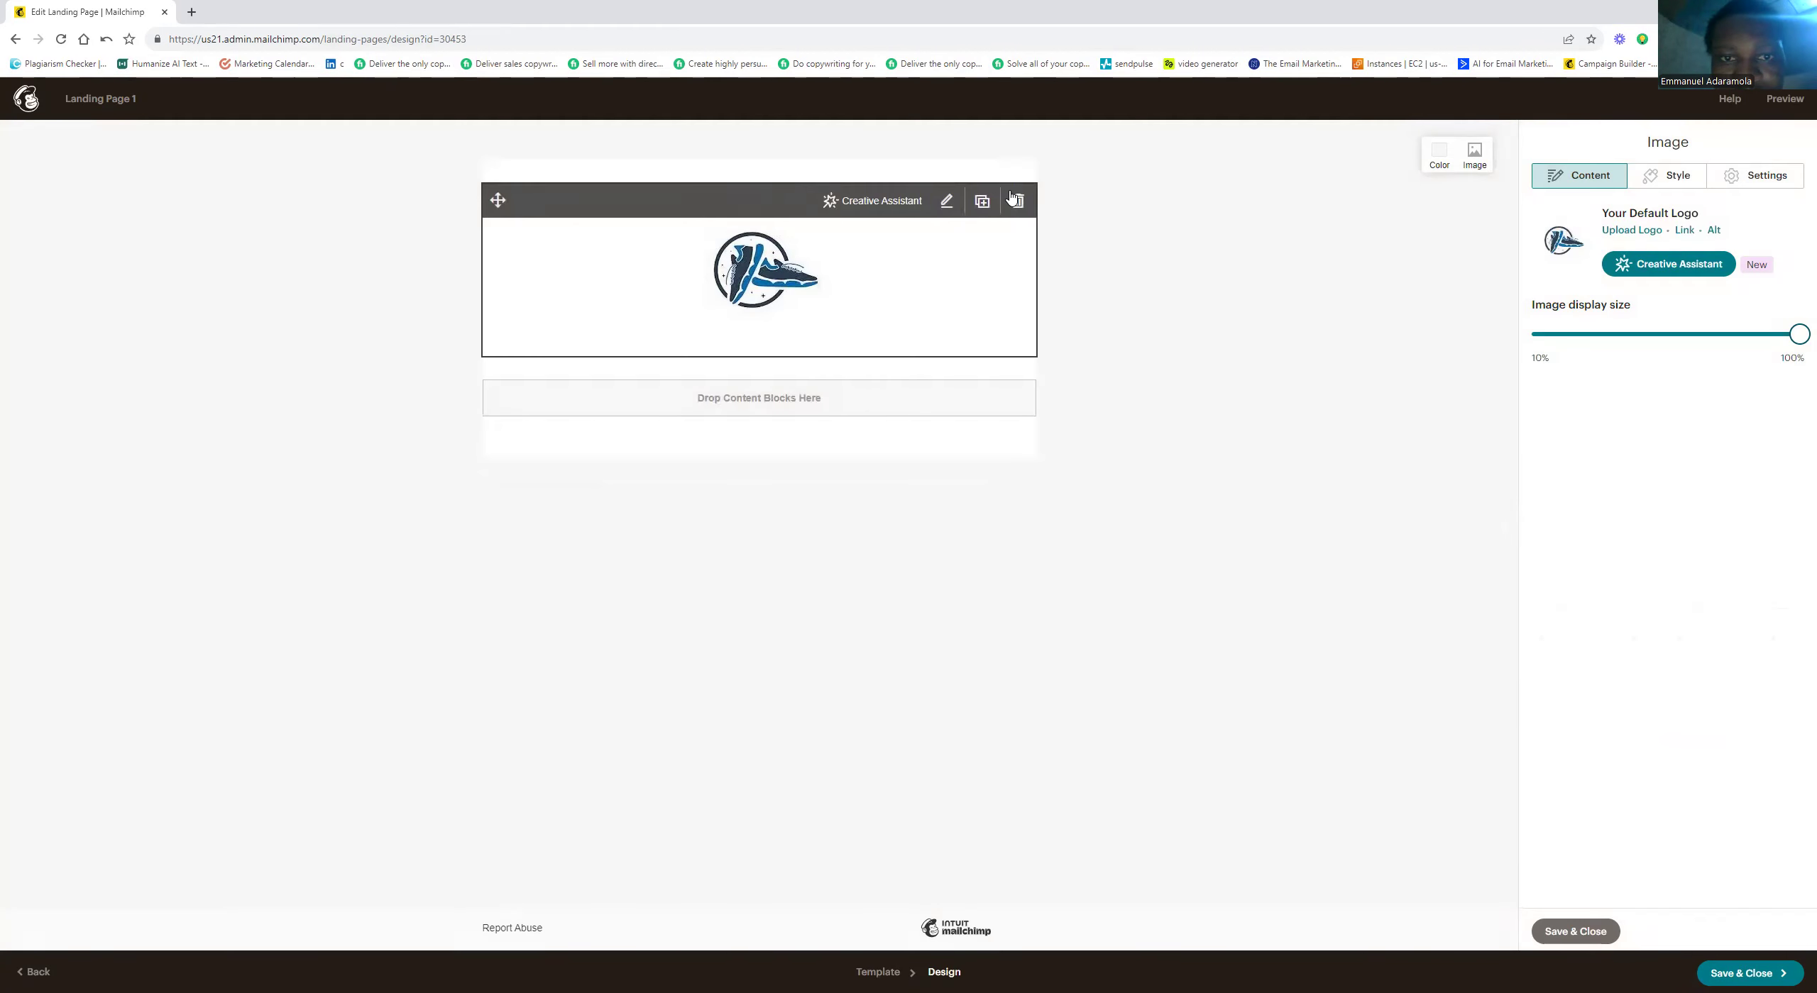
click(1014, 199)
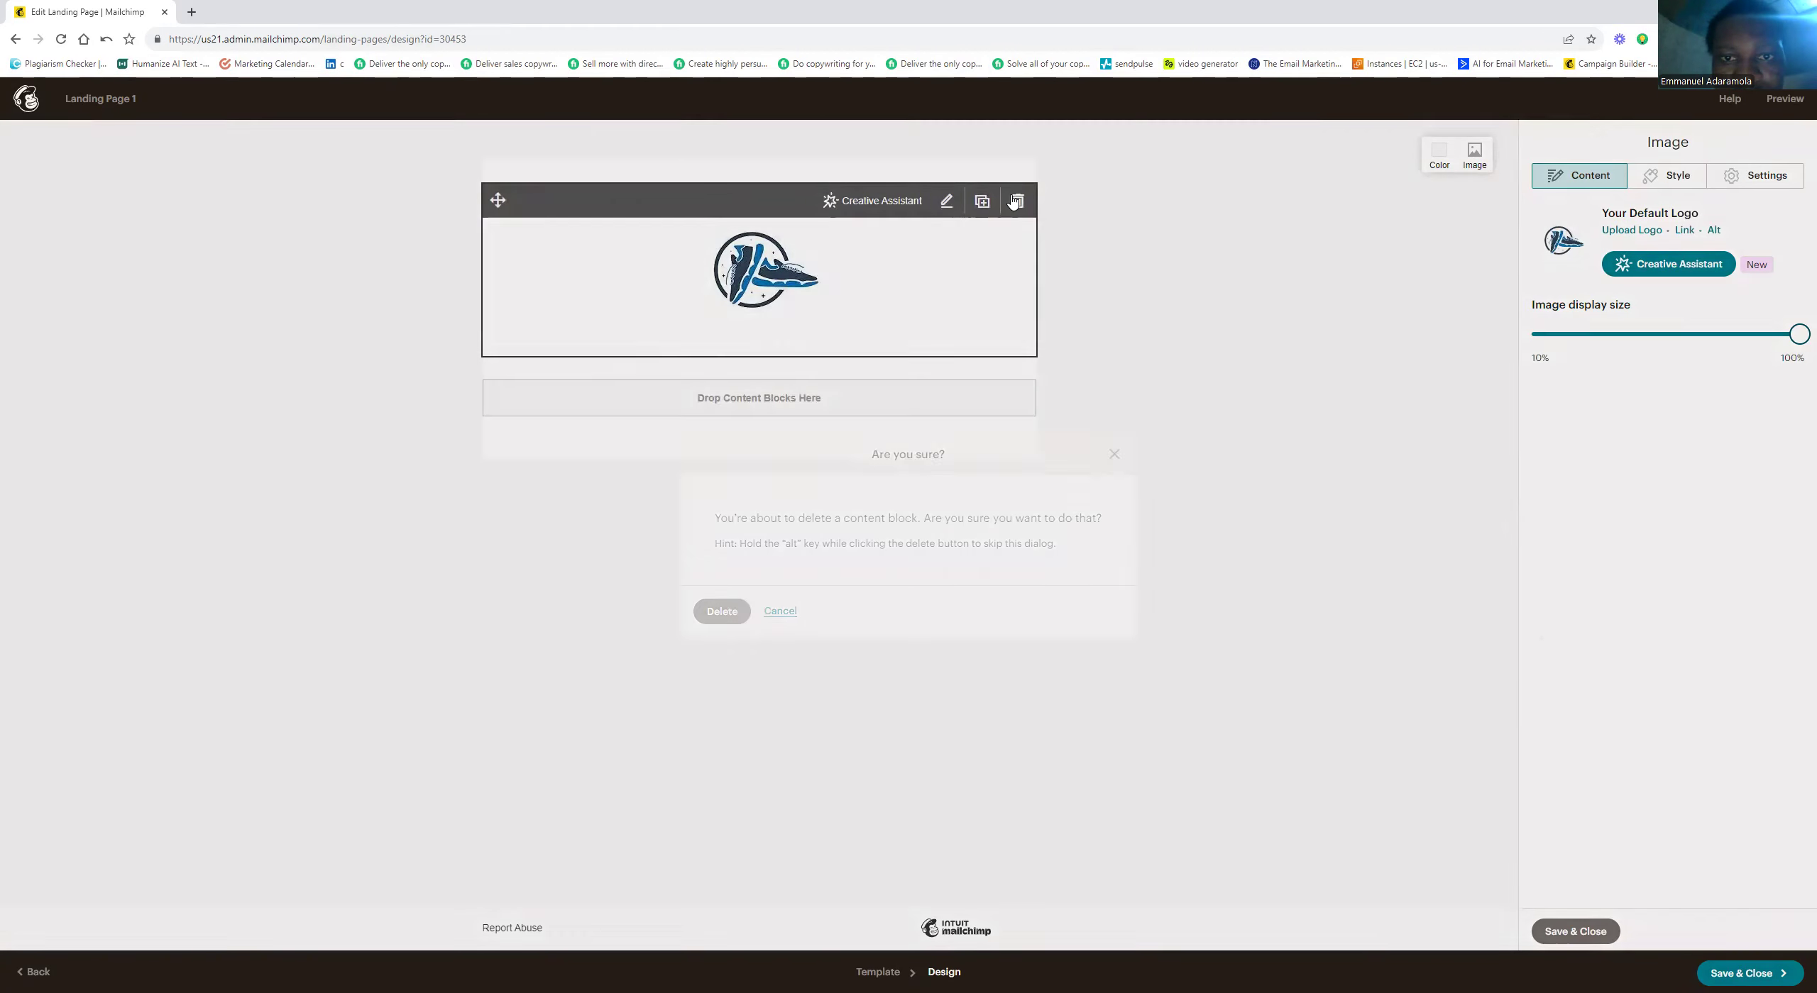
click(718, 612)
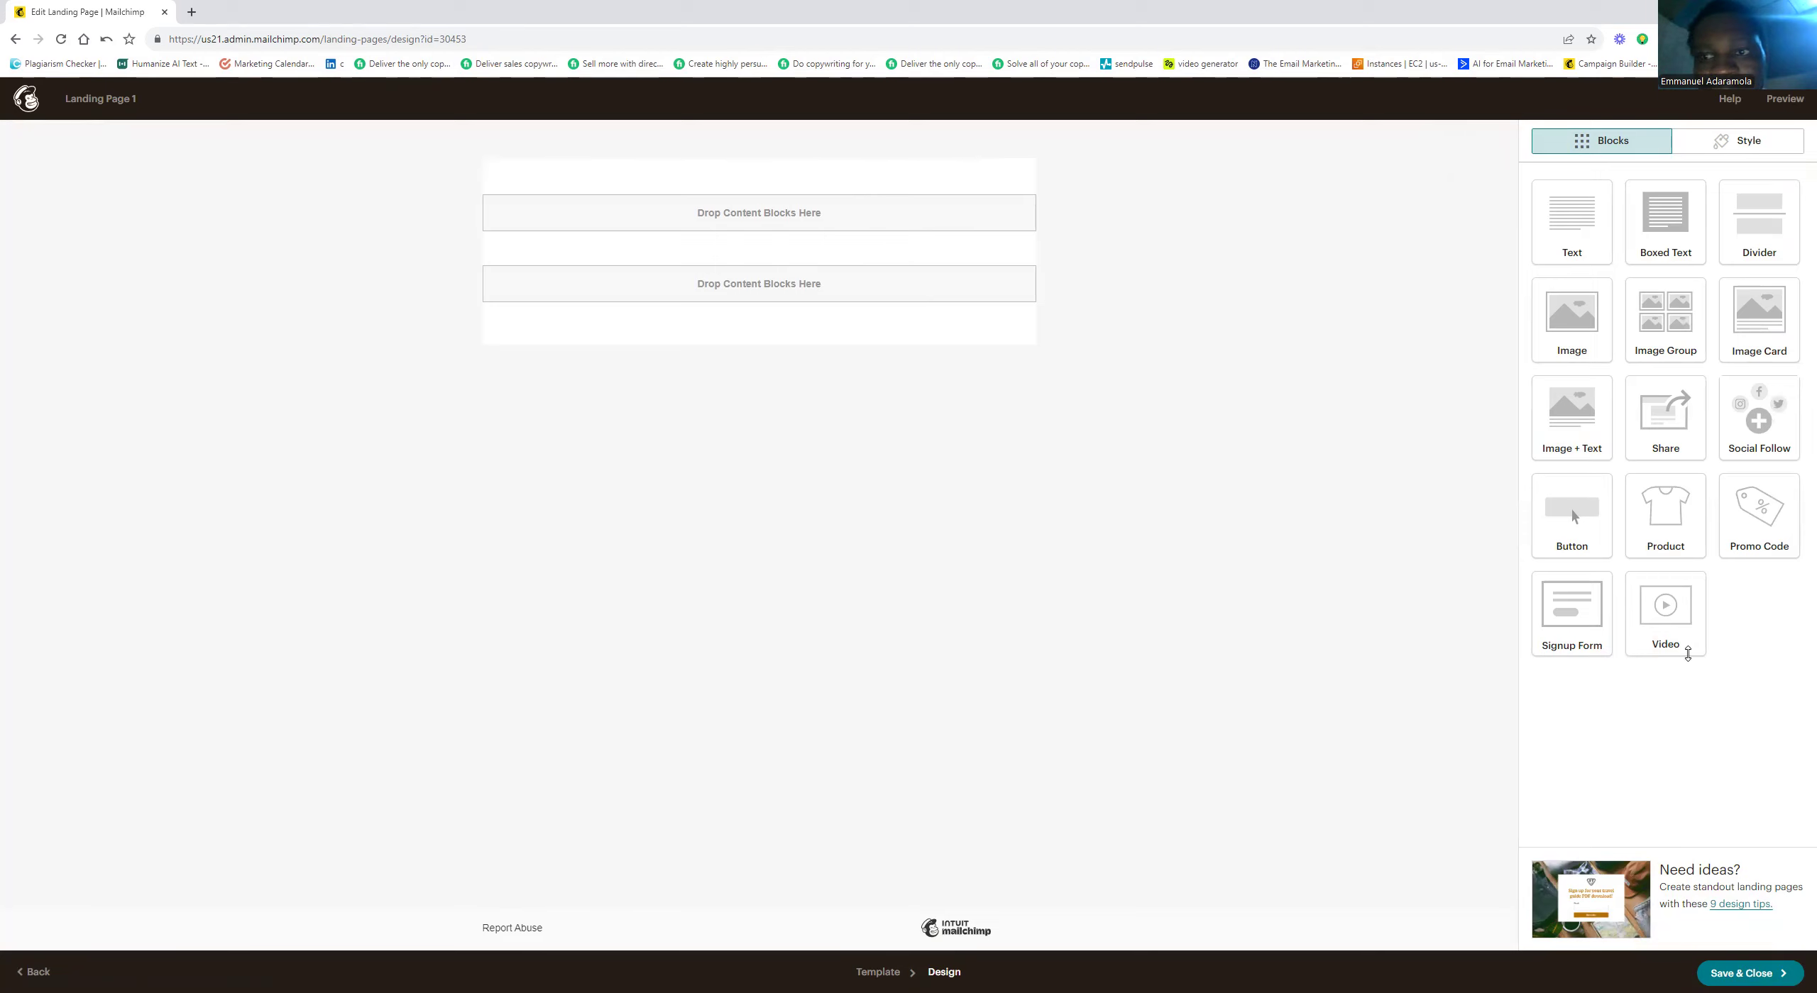
- Set the page container's background color to the near-black #0e0707 in the page styles
click(1748, 143)
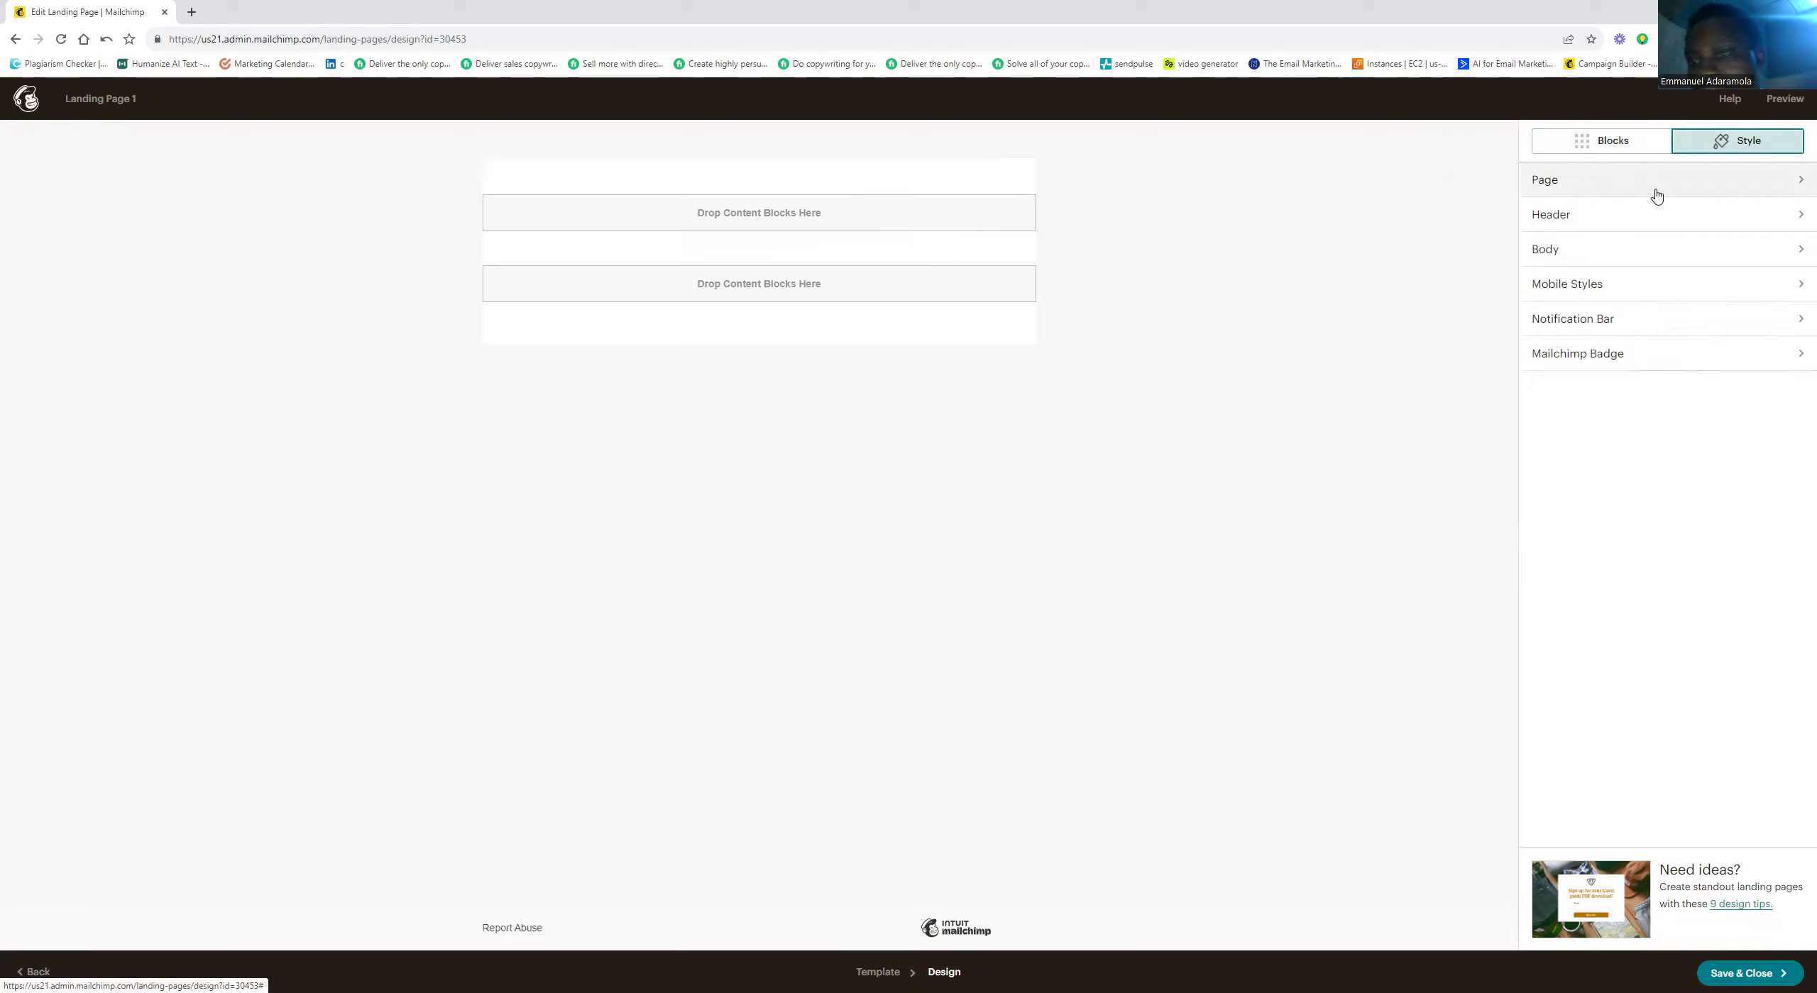
mouse_move(1228, 284)
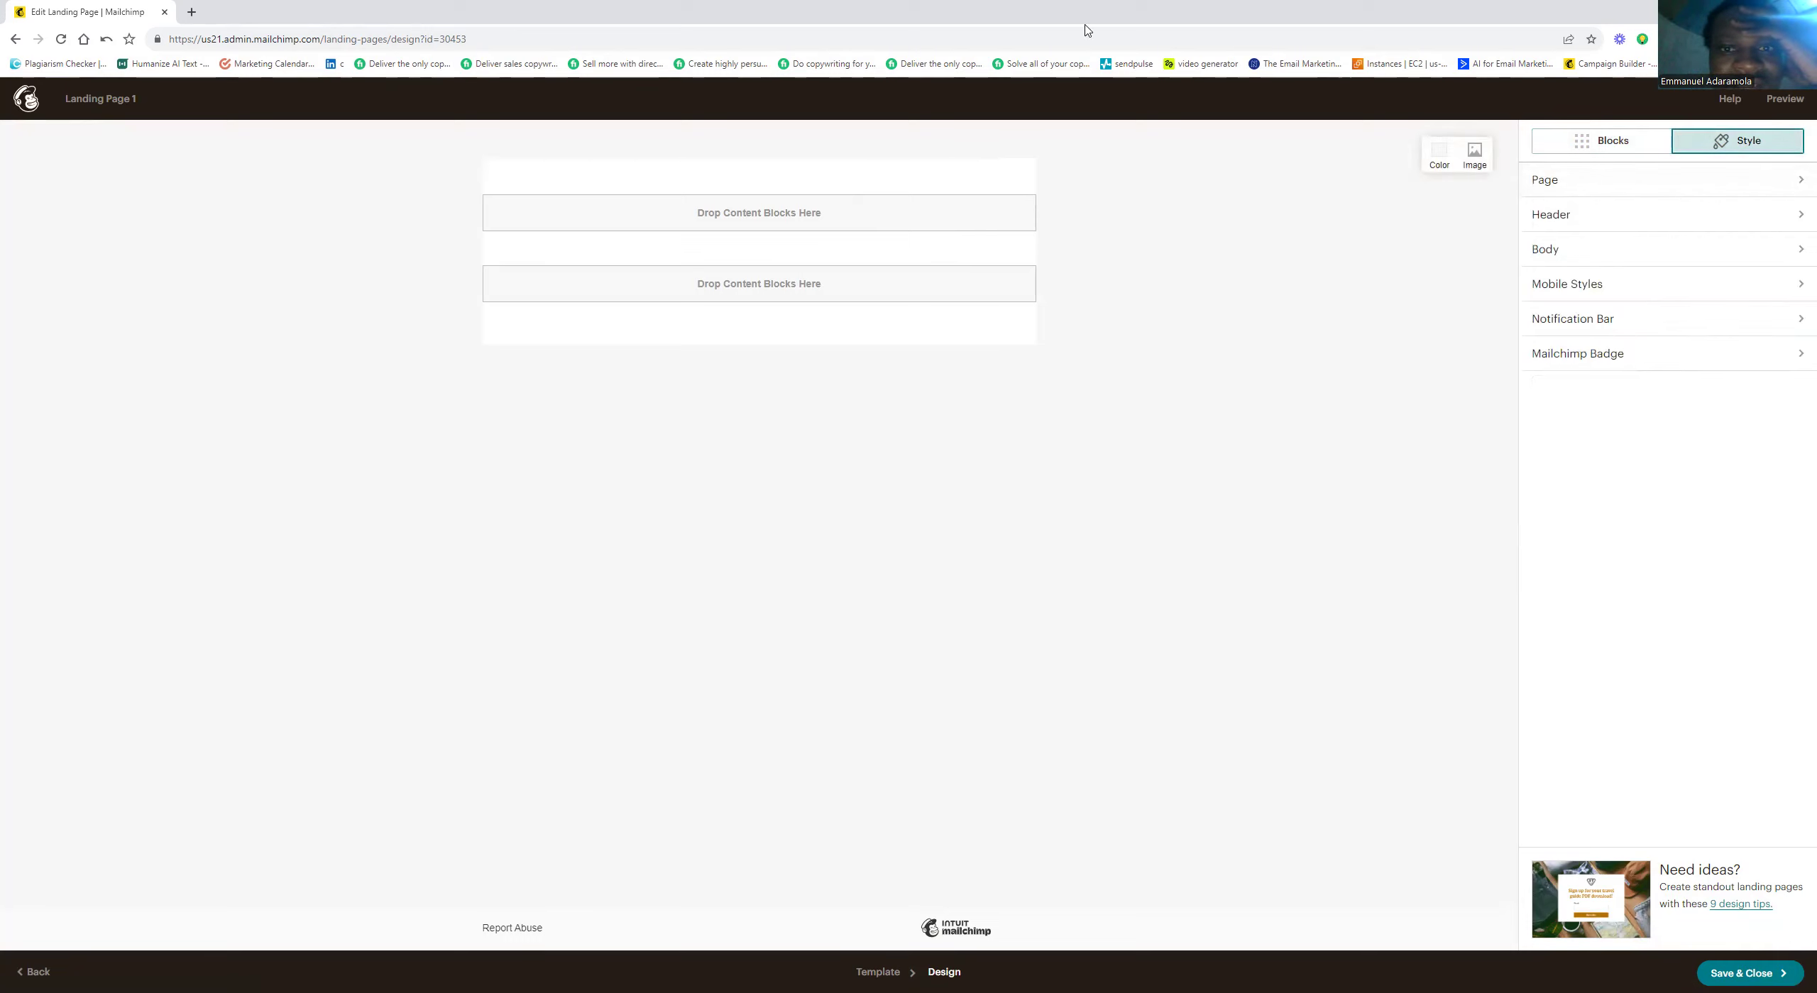
mouse_move(1165, 242)
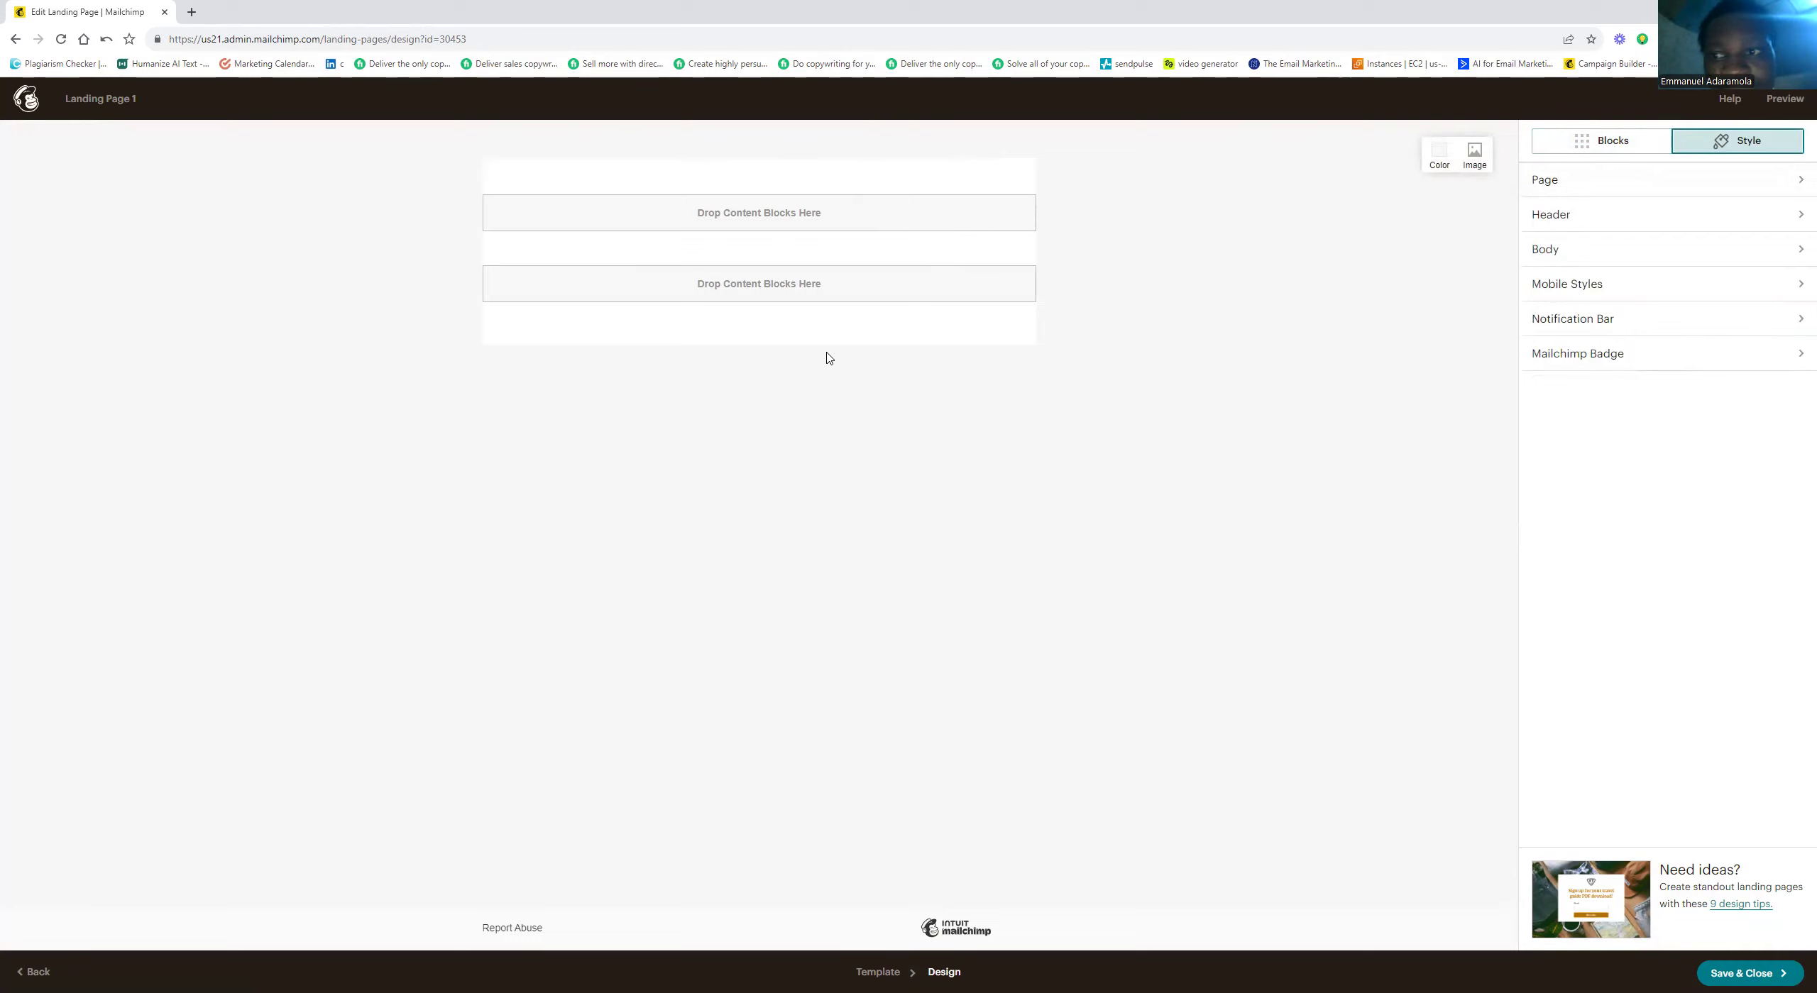
click(1722, 180)
click(1543, 257)
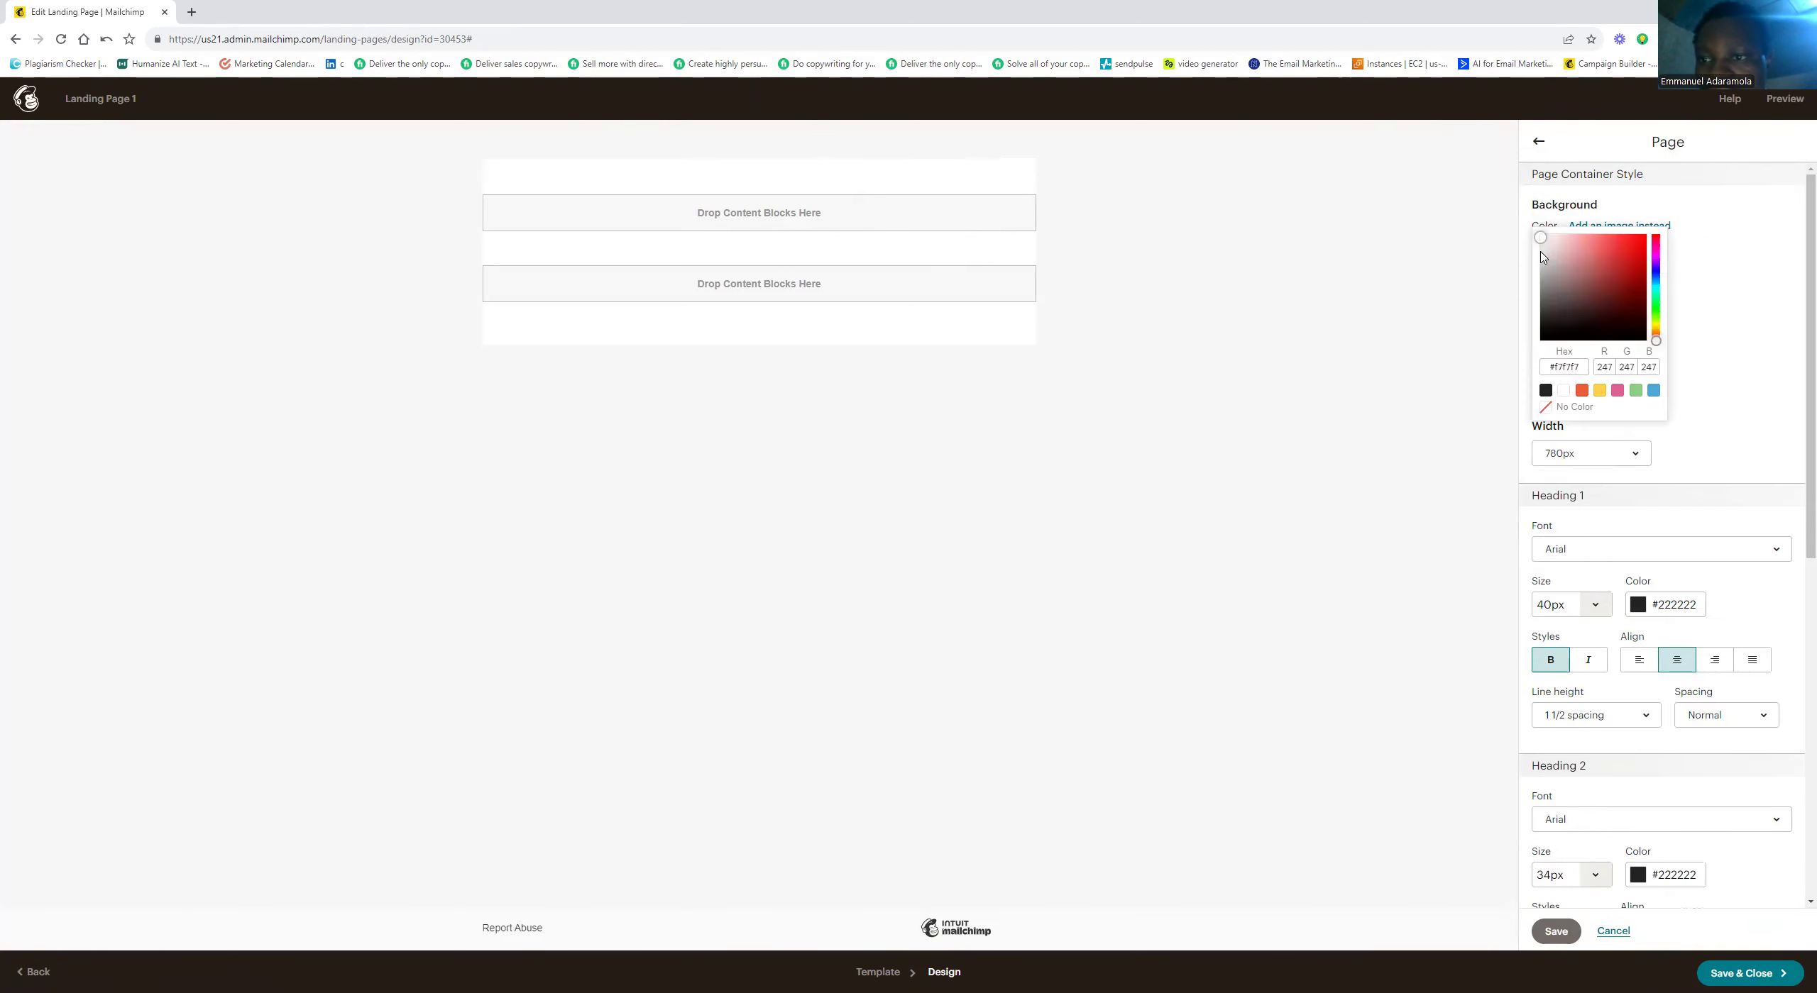
mouse_move(1587, 306)
mouse_down()
mouse_move(1574, 313)
mouse_move(1604, 271)
mouse_move(1588, 297)
mouse_up()
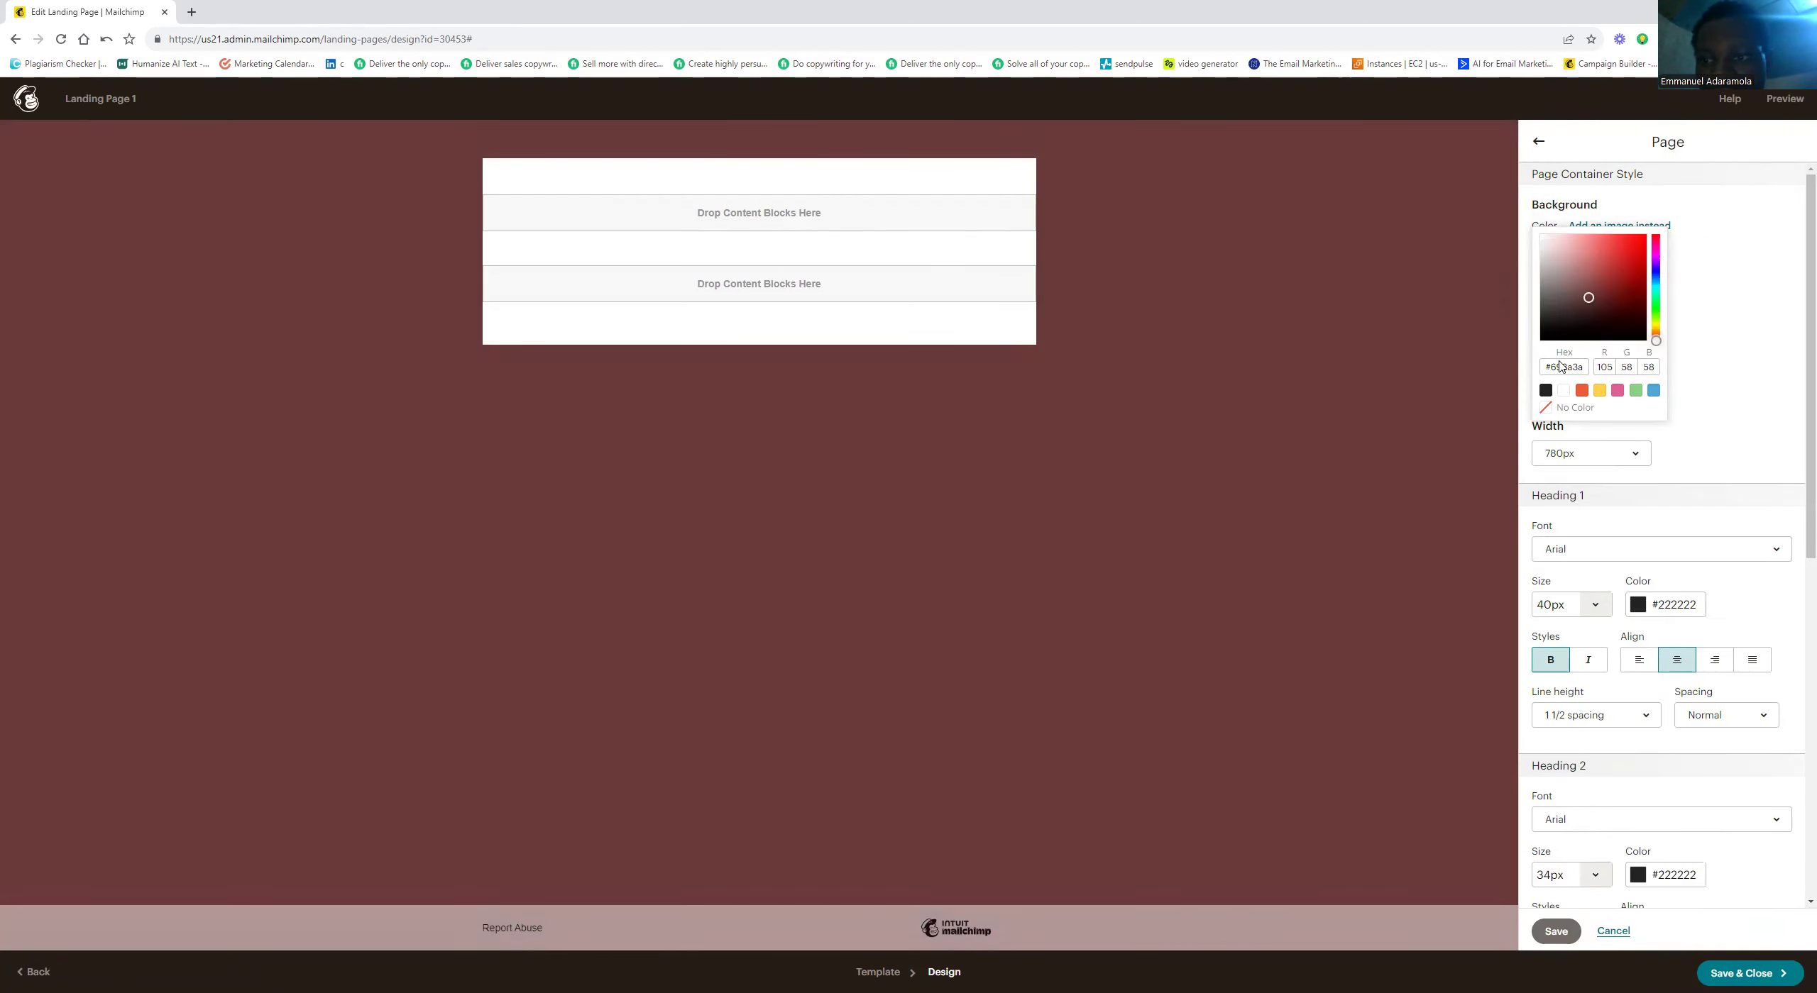
click(1545, 394)
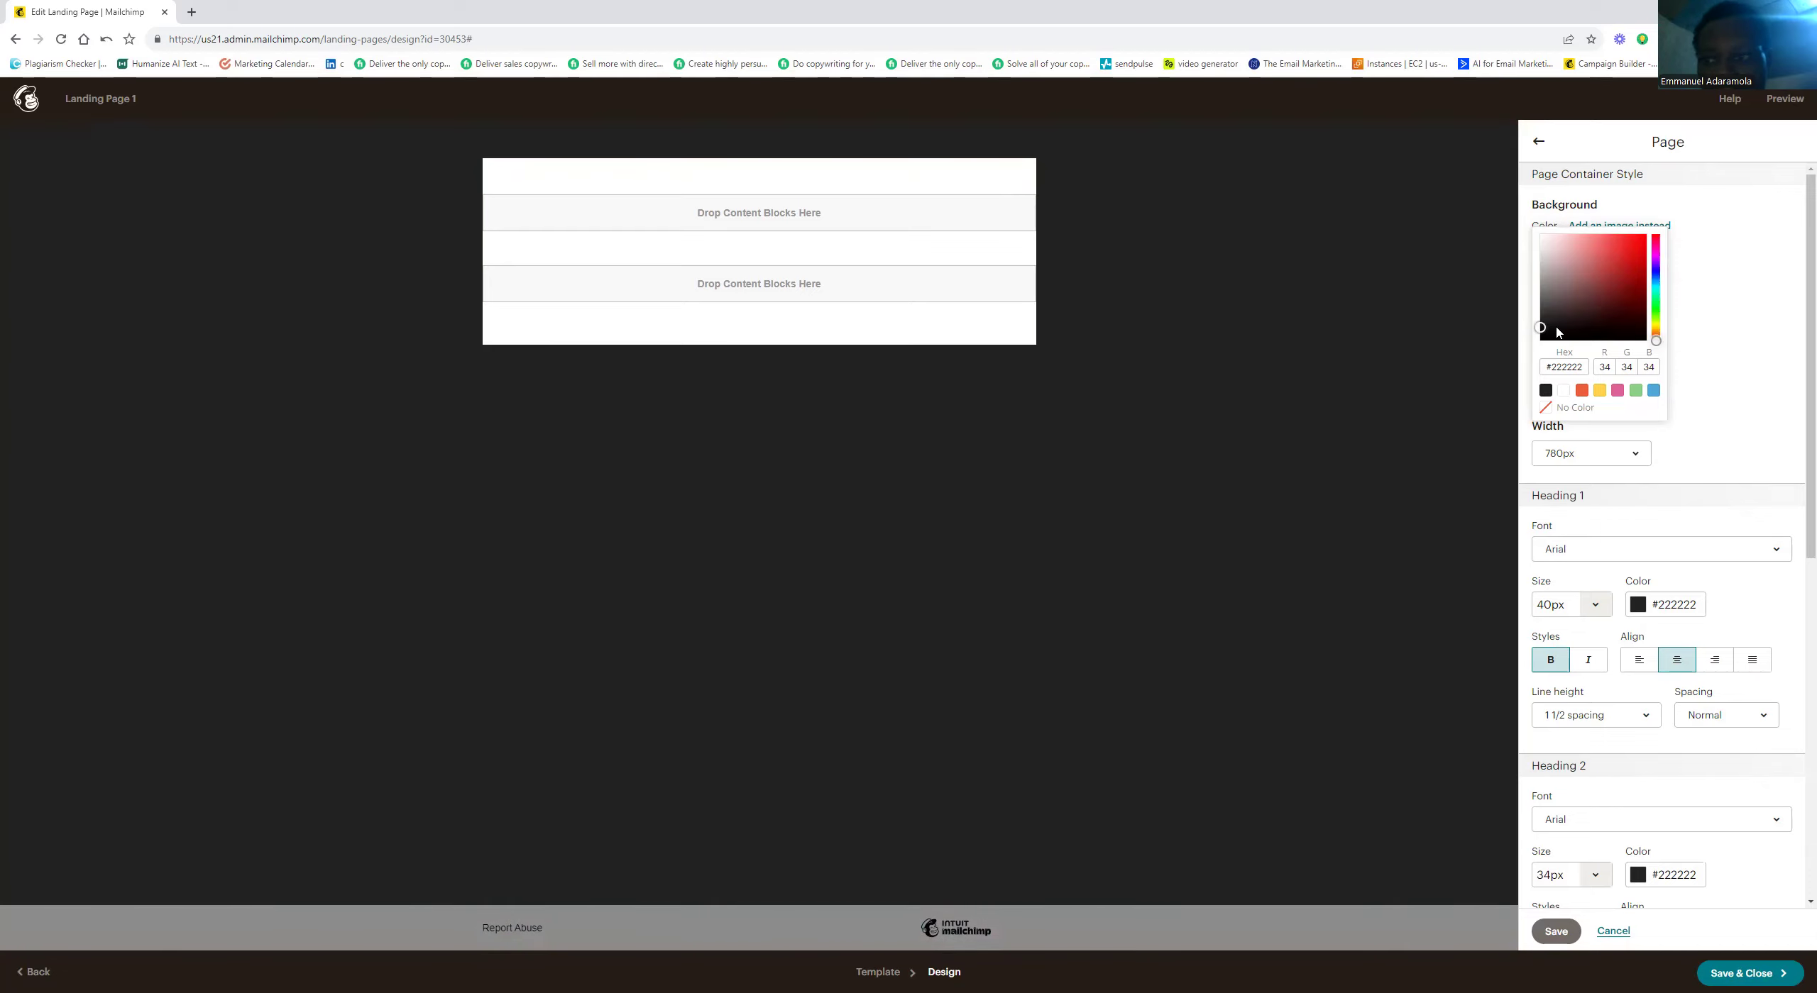
drag(1542, 325, 1593, 335)
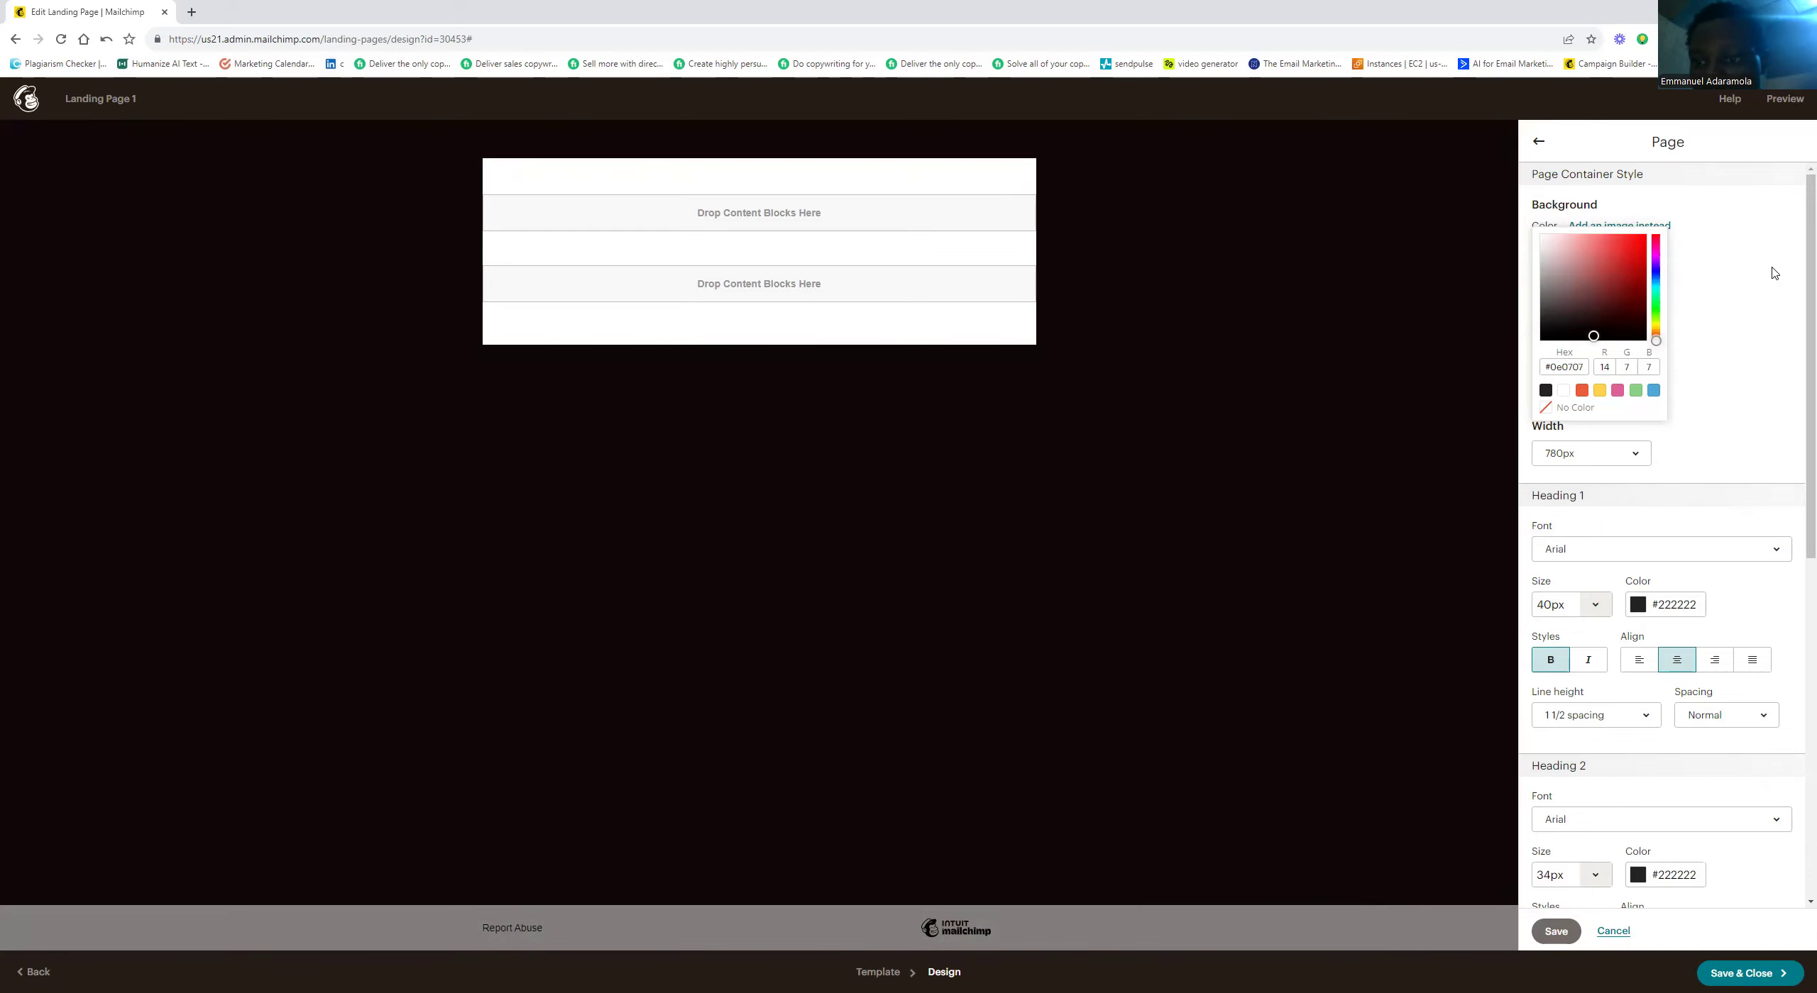
click(1773, 273)
- Try page widths of 960px, 1332px and 780px, and settle on 100%
click(1592, 454)
click(1575, 522)
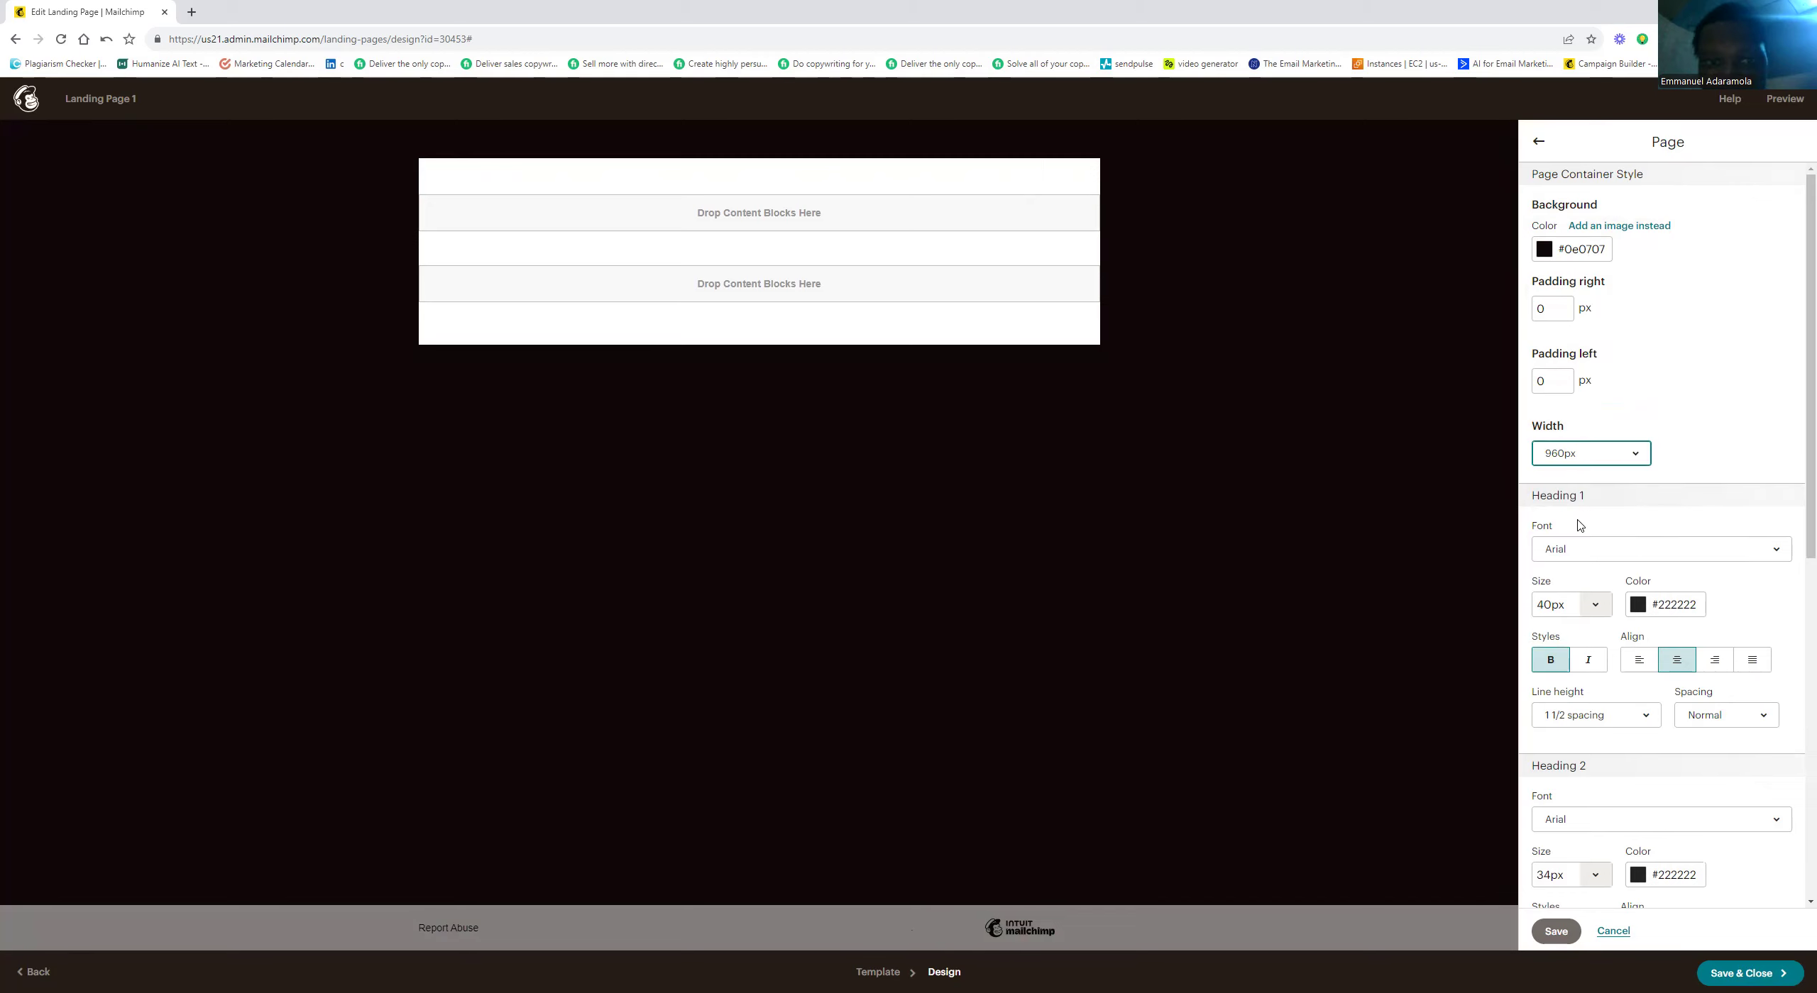
click(1610, 454)
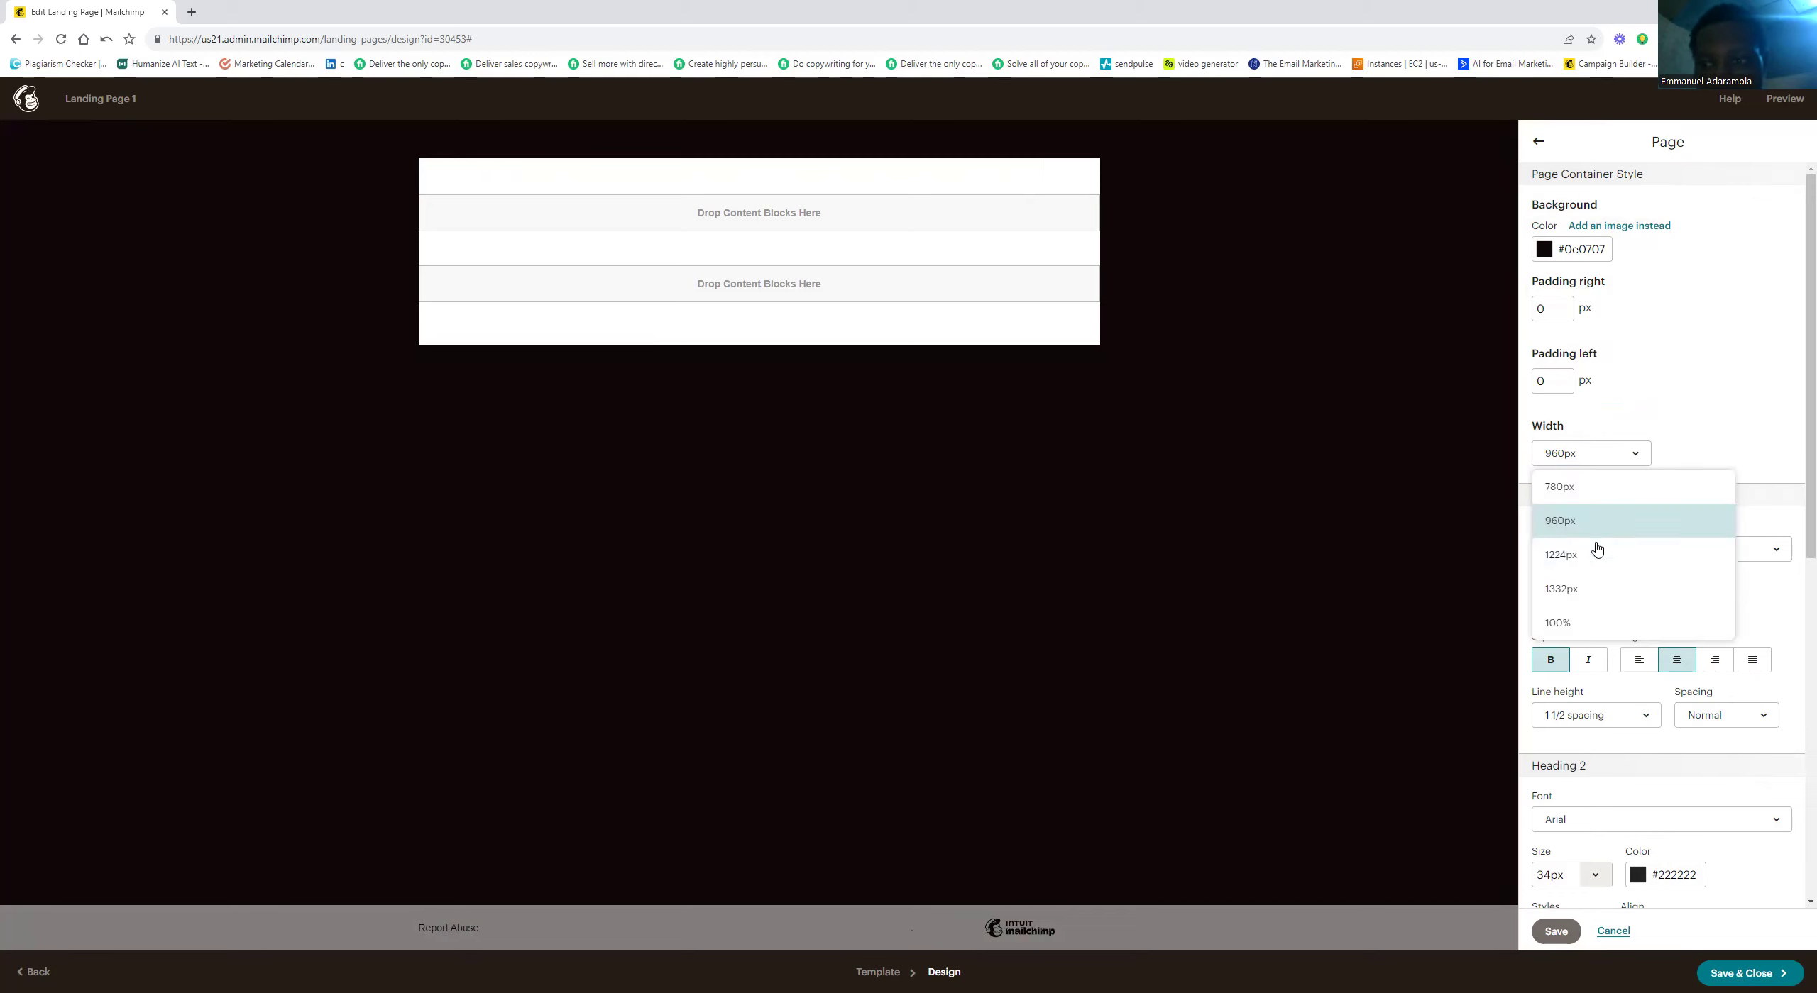
click(1574, 598)
click(1610, 454)
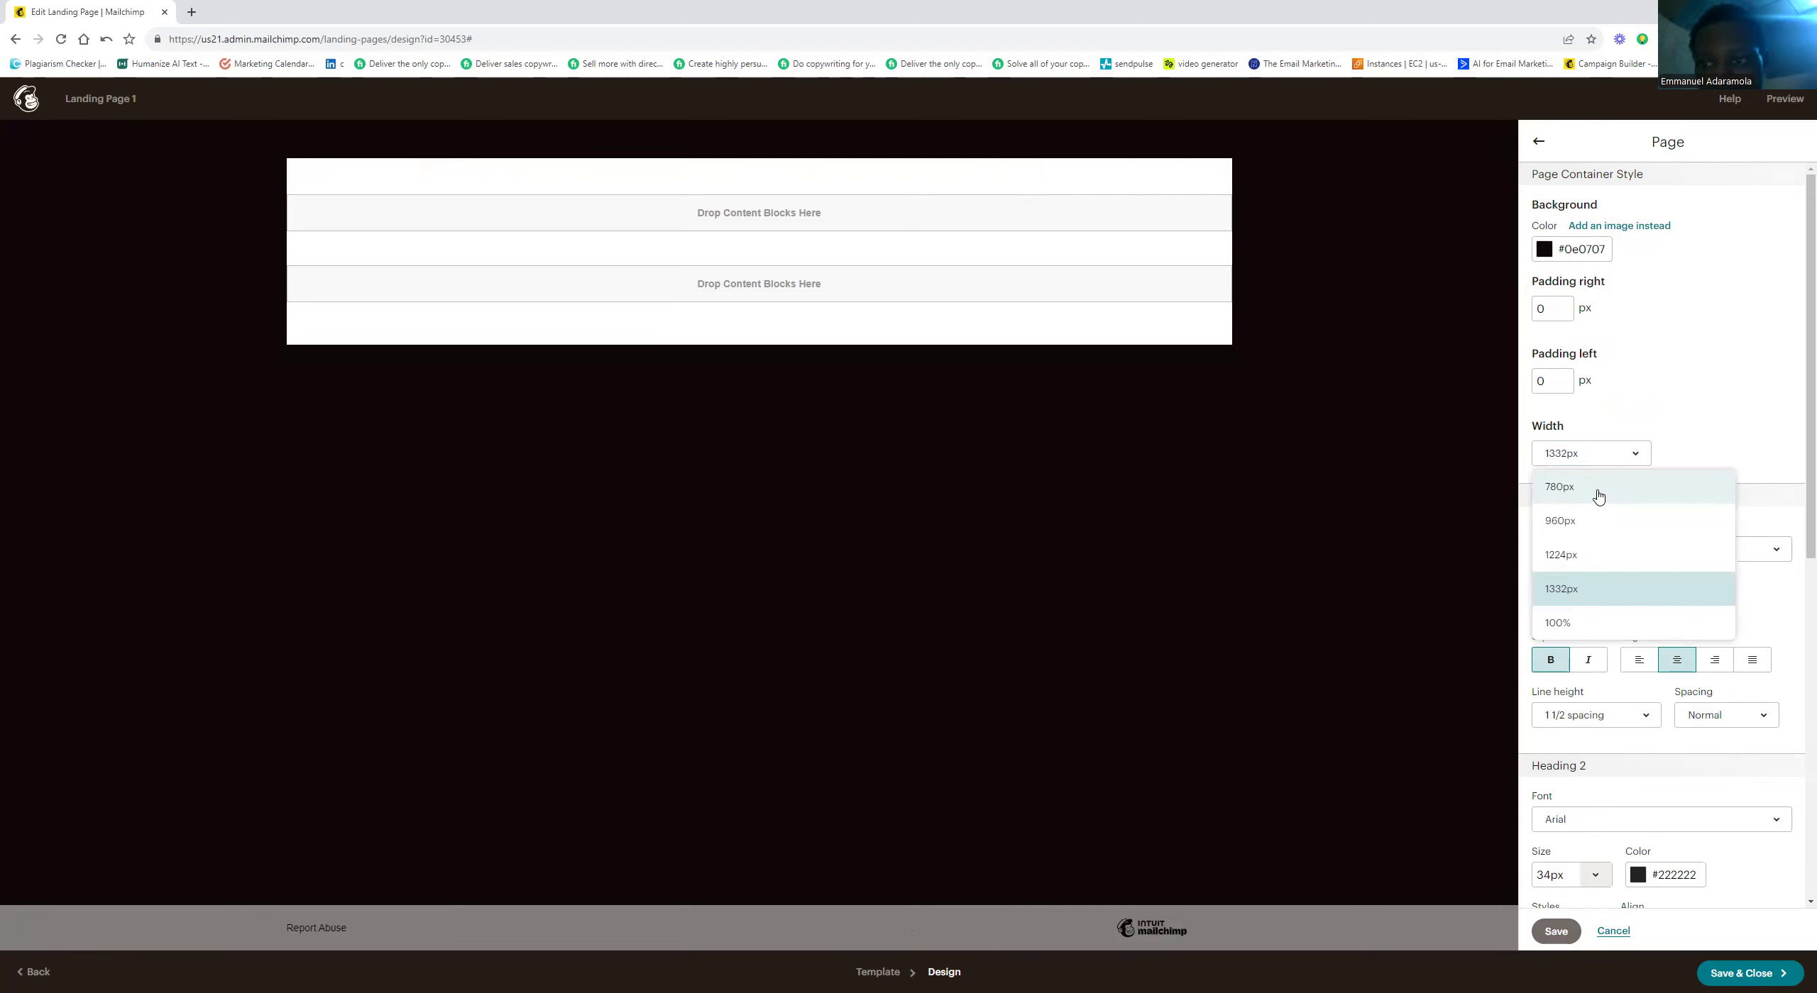
click(1598, 491)
click(1608, 455)
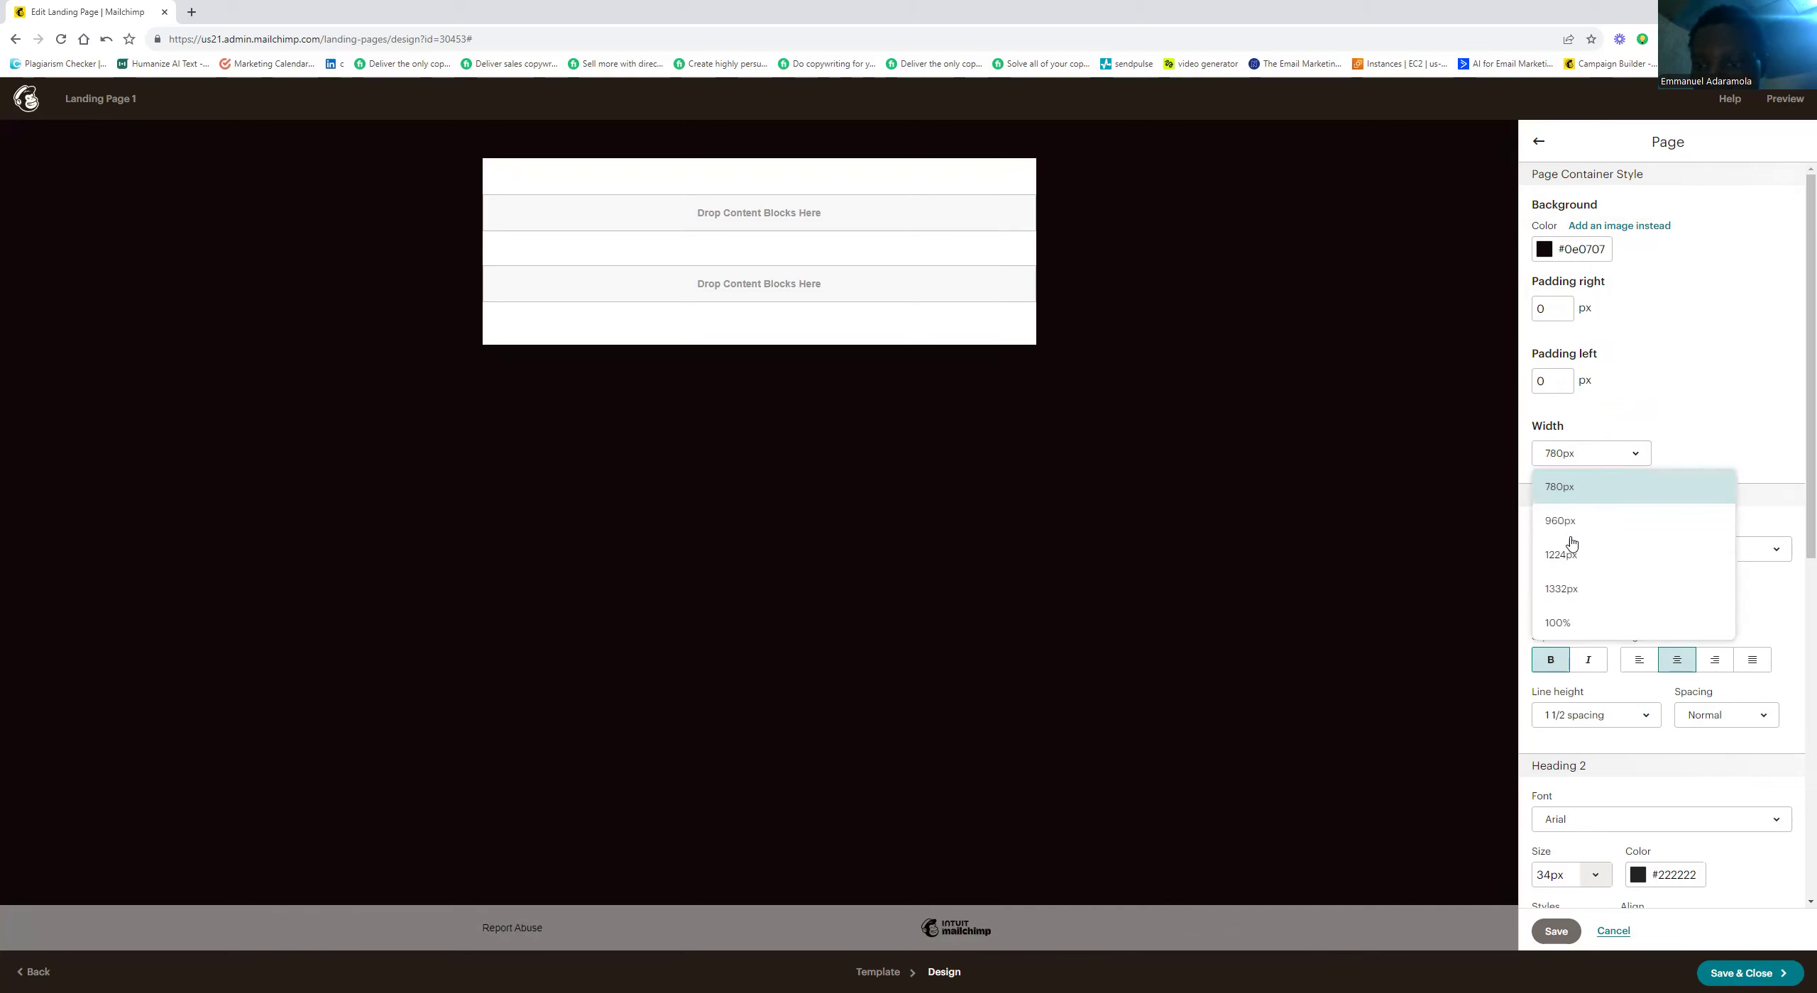
click(1555, 621)
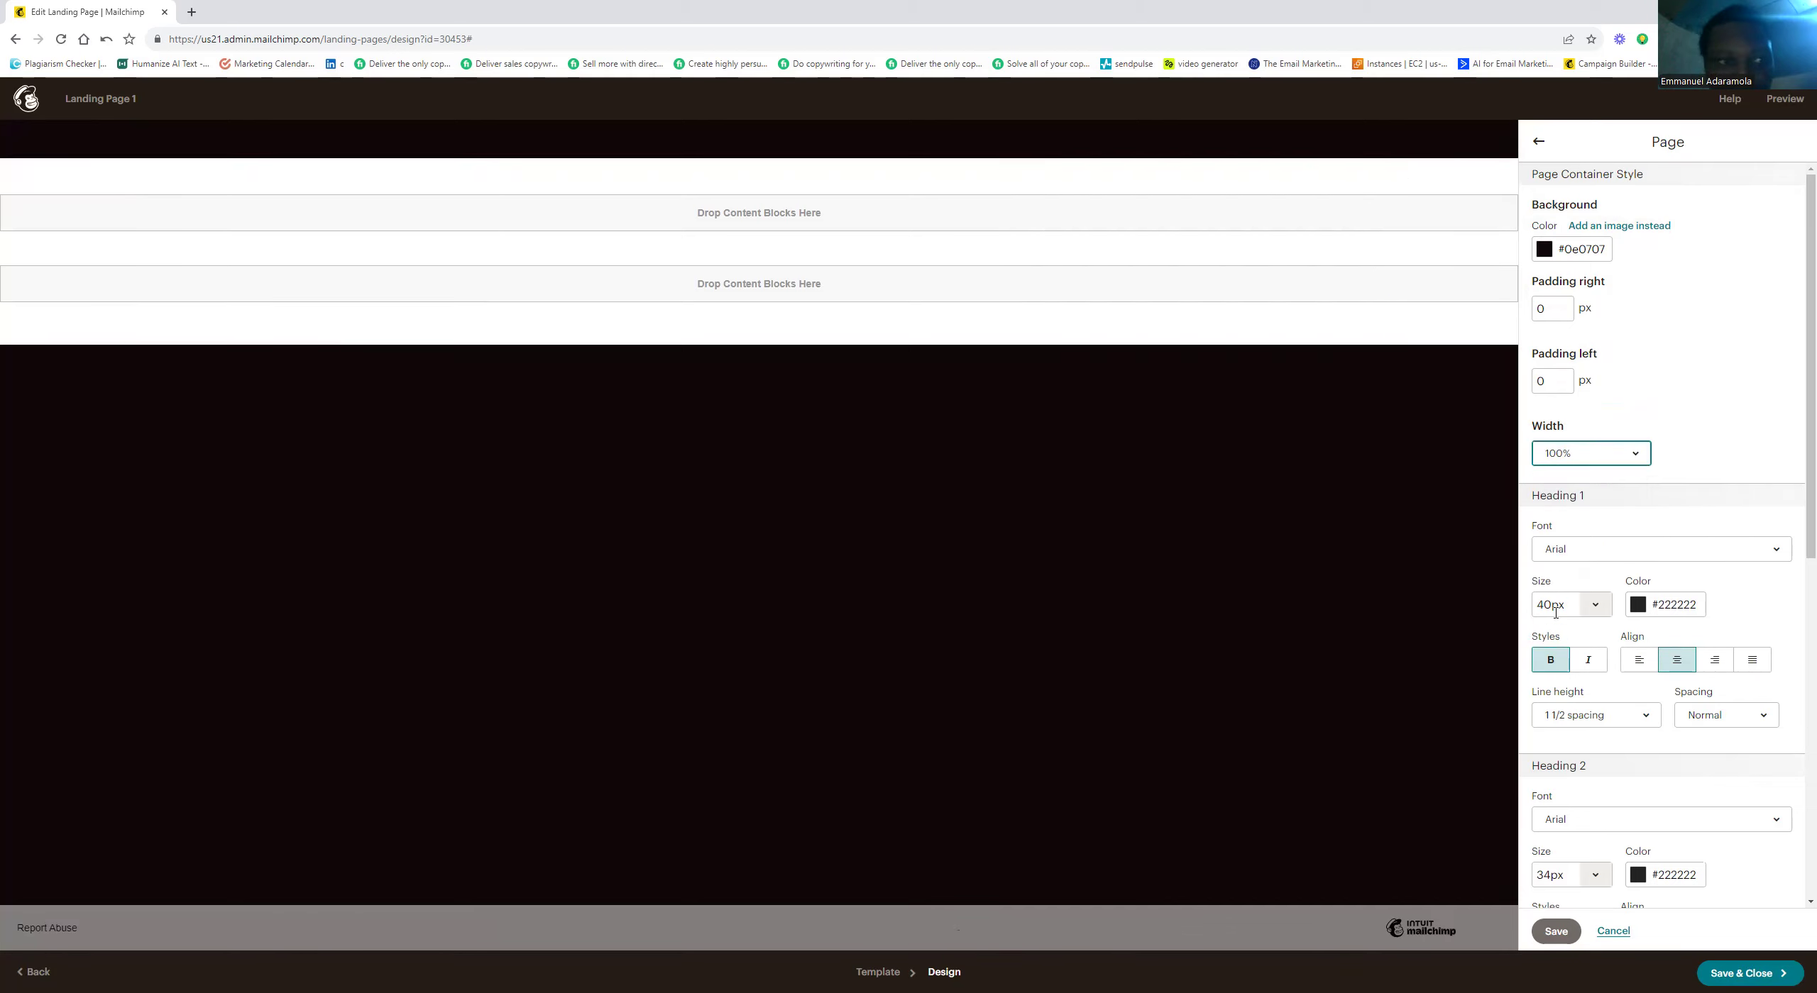
- Set the Heading 1 font to Lucida at a size of 10px
click(1678, 551)
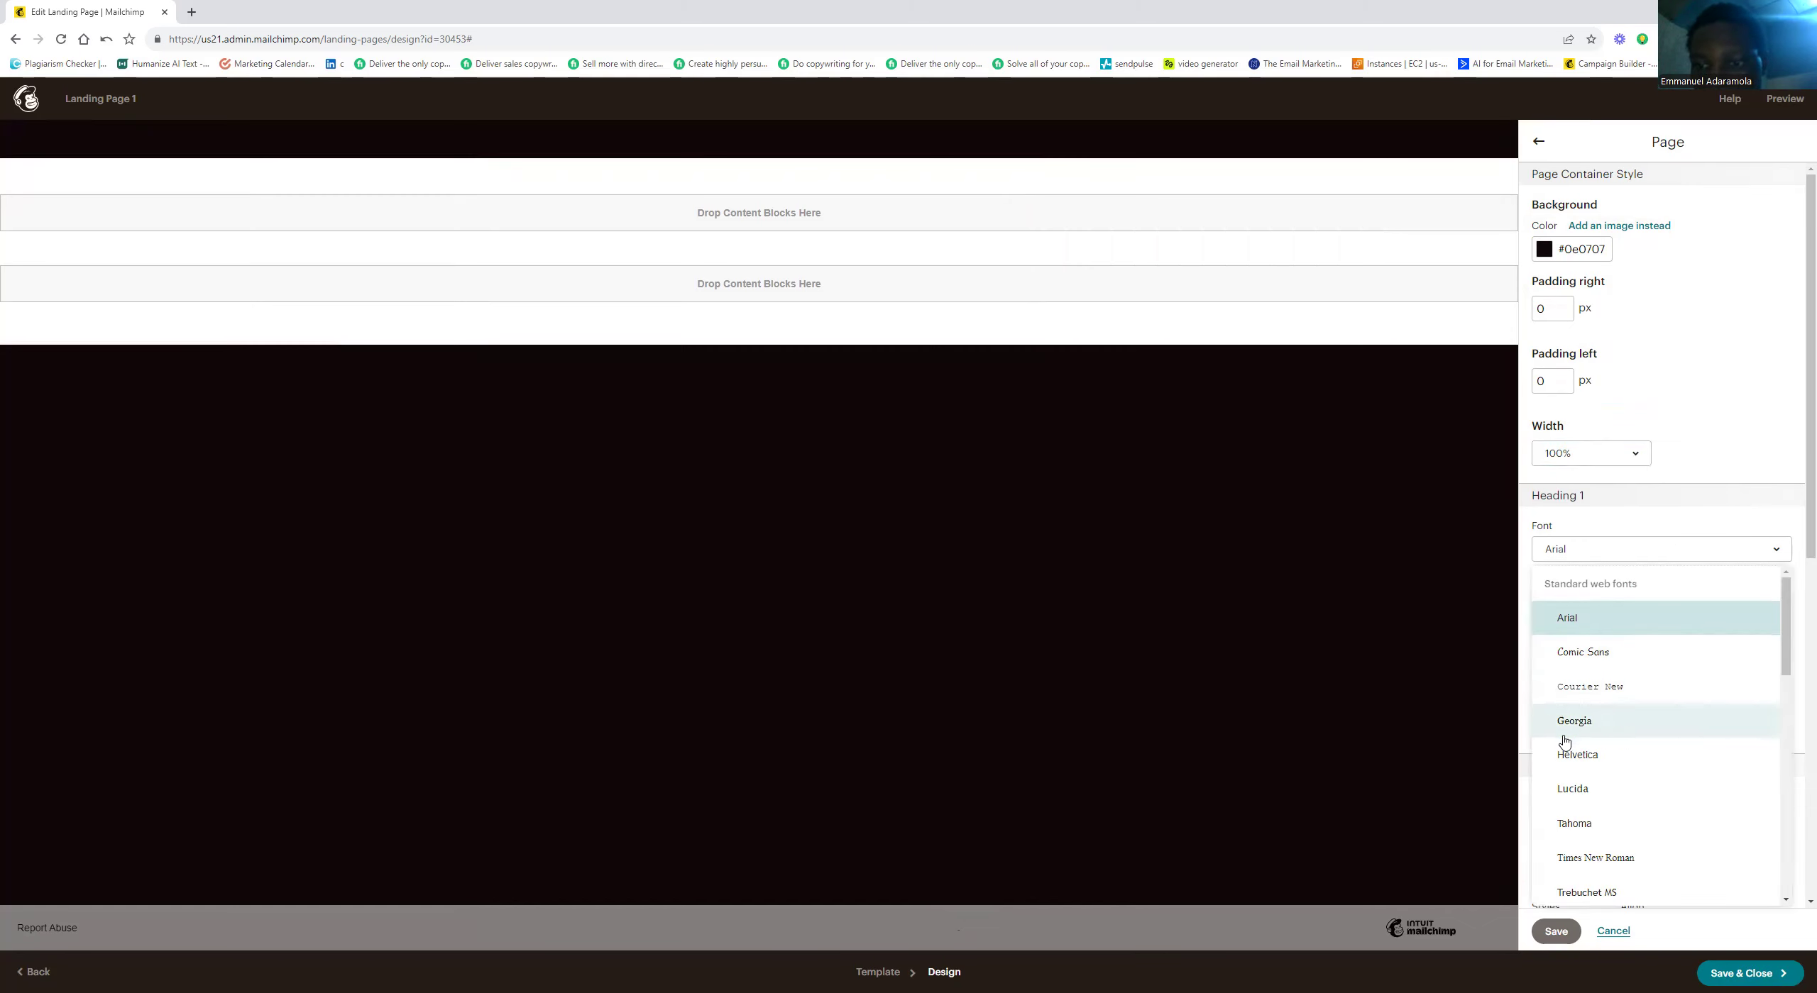
click(1567, 793)
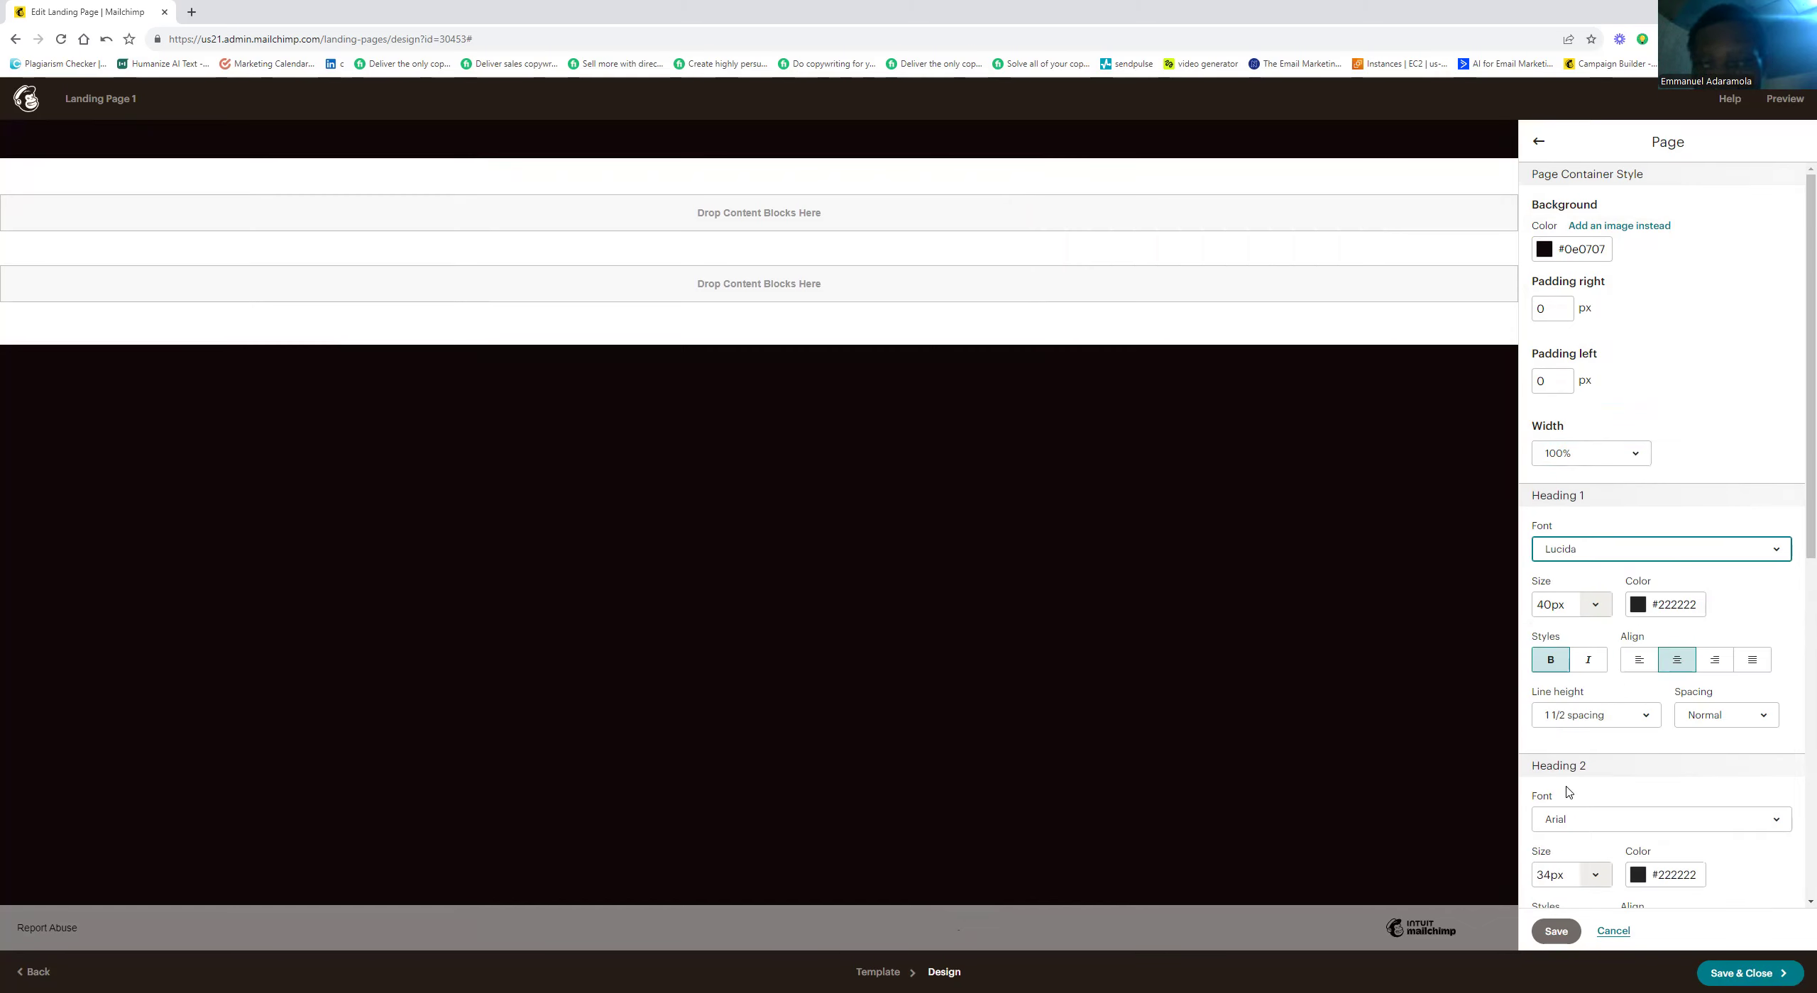
click(1594, 605)
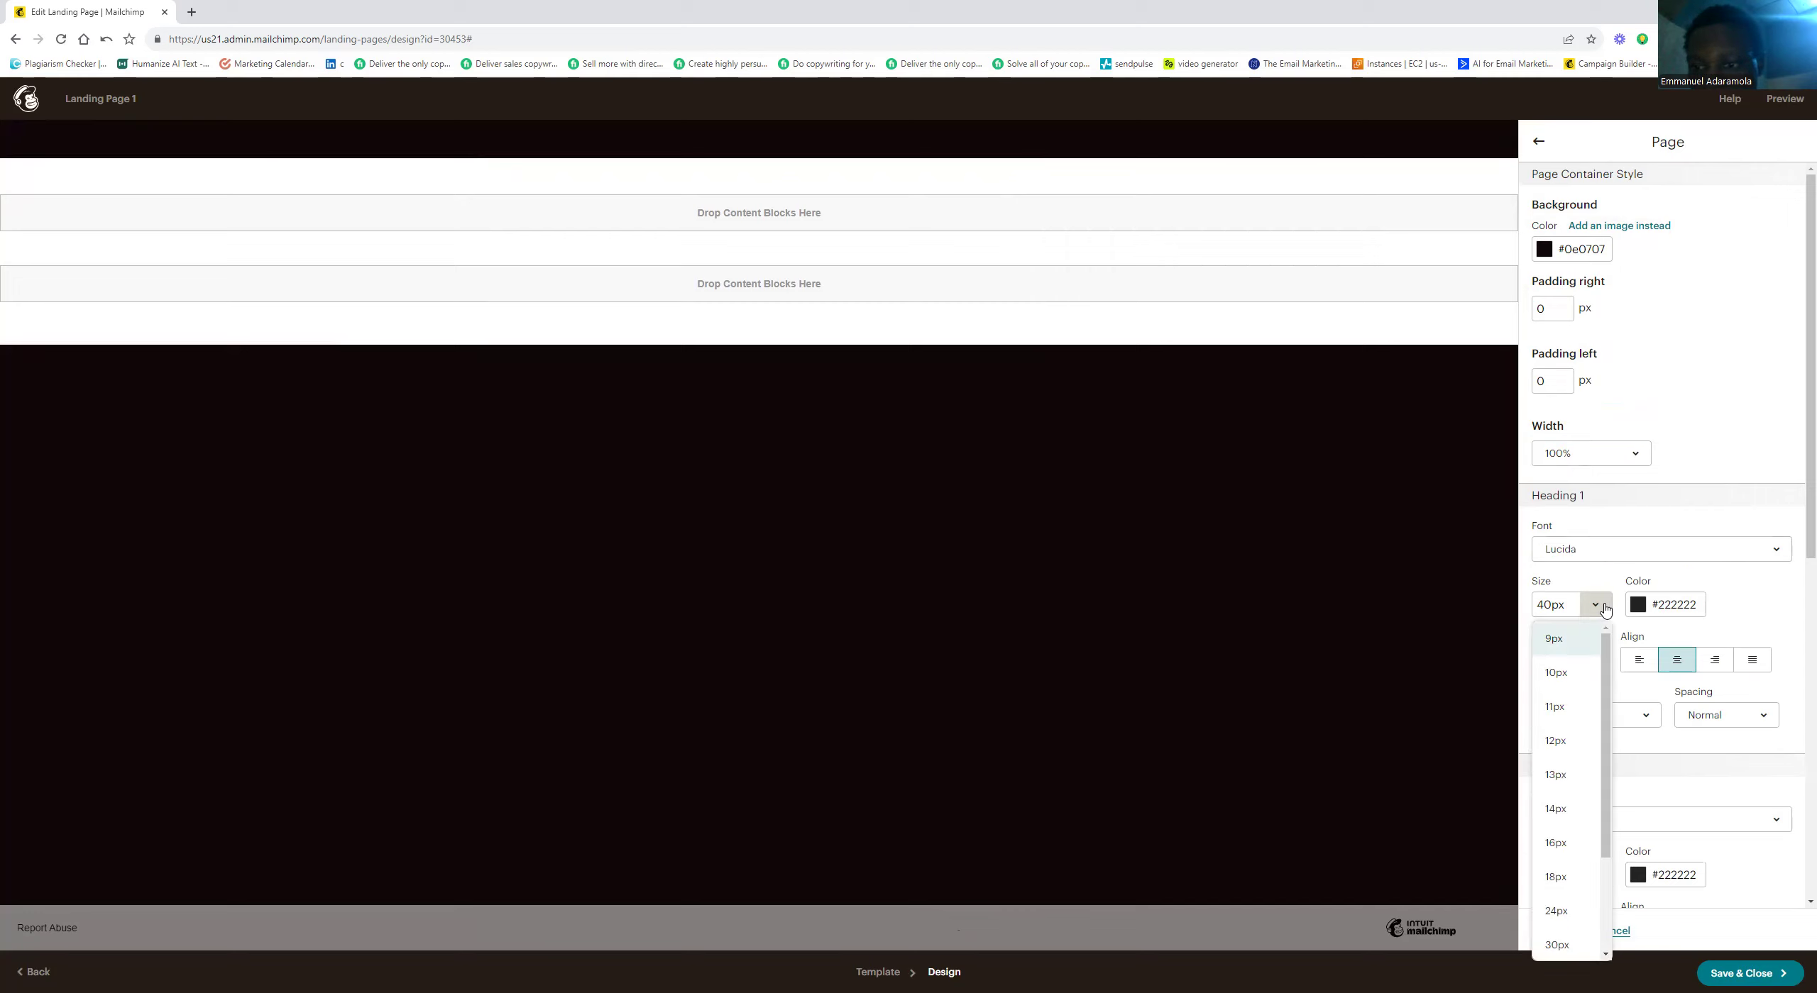
click(1565, 672)
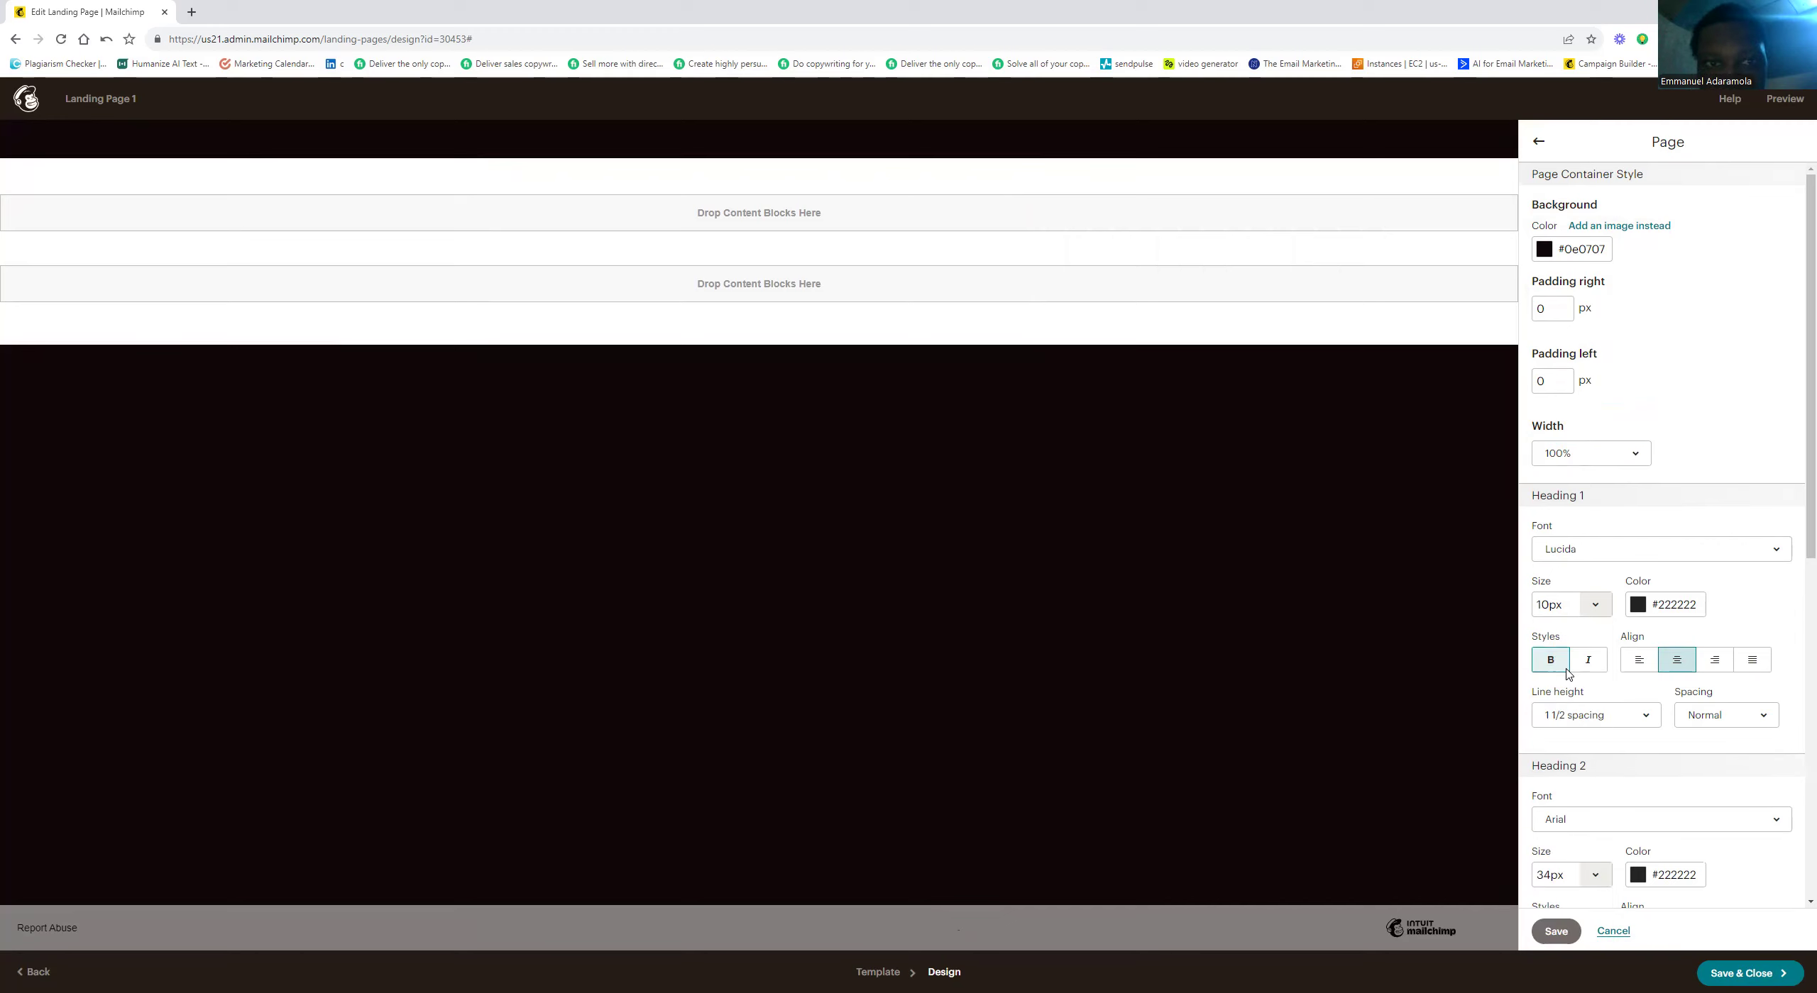
- Change the Heading 1 text color to the light red #dd5454
click(1671, 600)
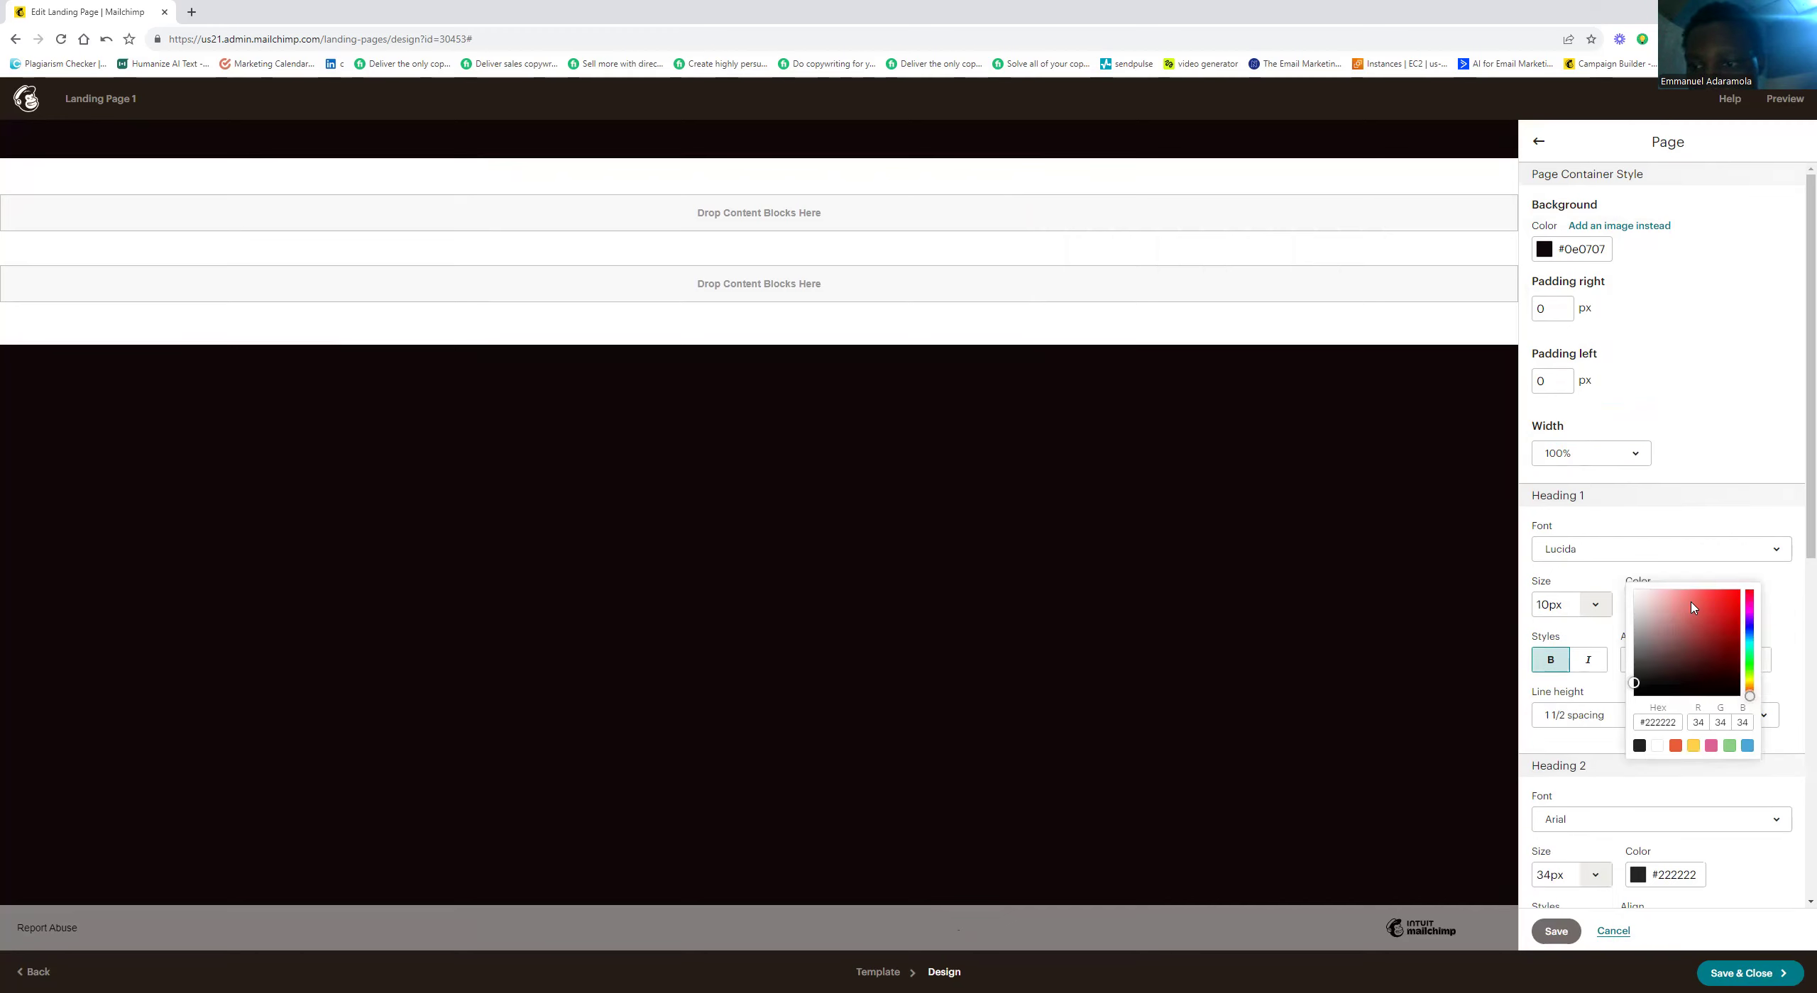
click(1693, 594)
mouse_move(1684, 618)
mouse_down()
mouse_move(1657, 643)
mouse_move(1698, 604)
mouse_up()
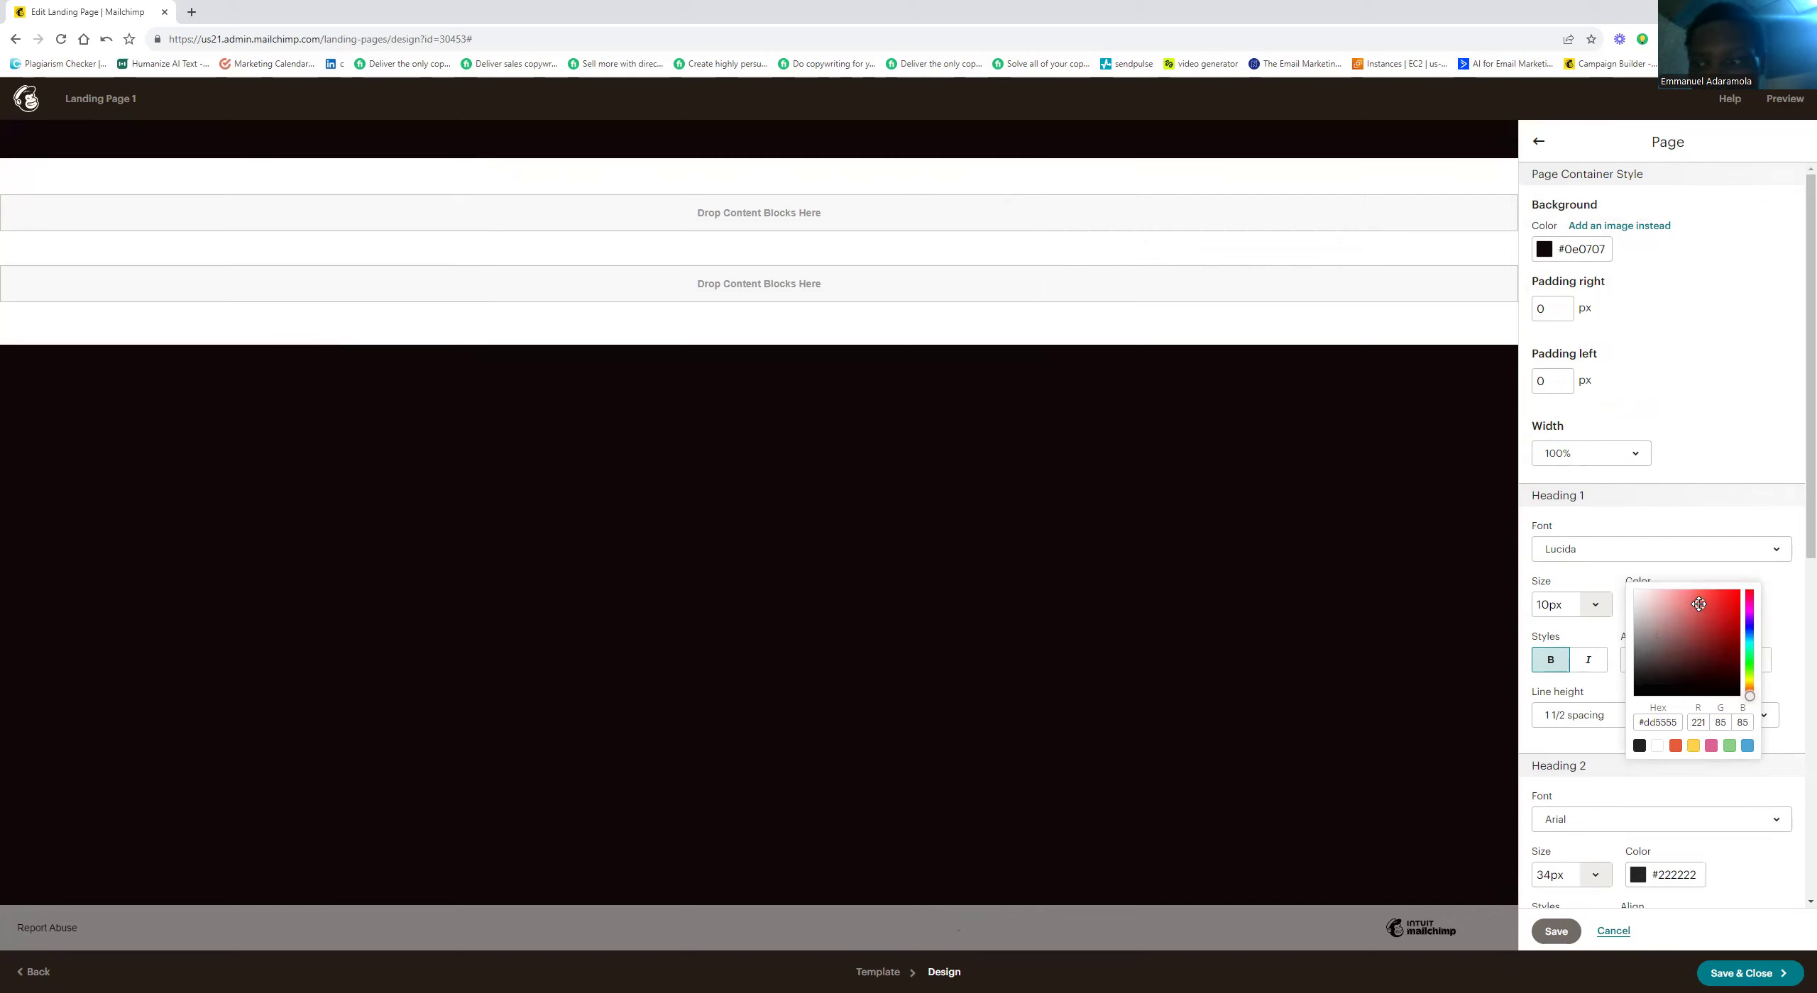
click(1756, 424)
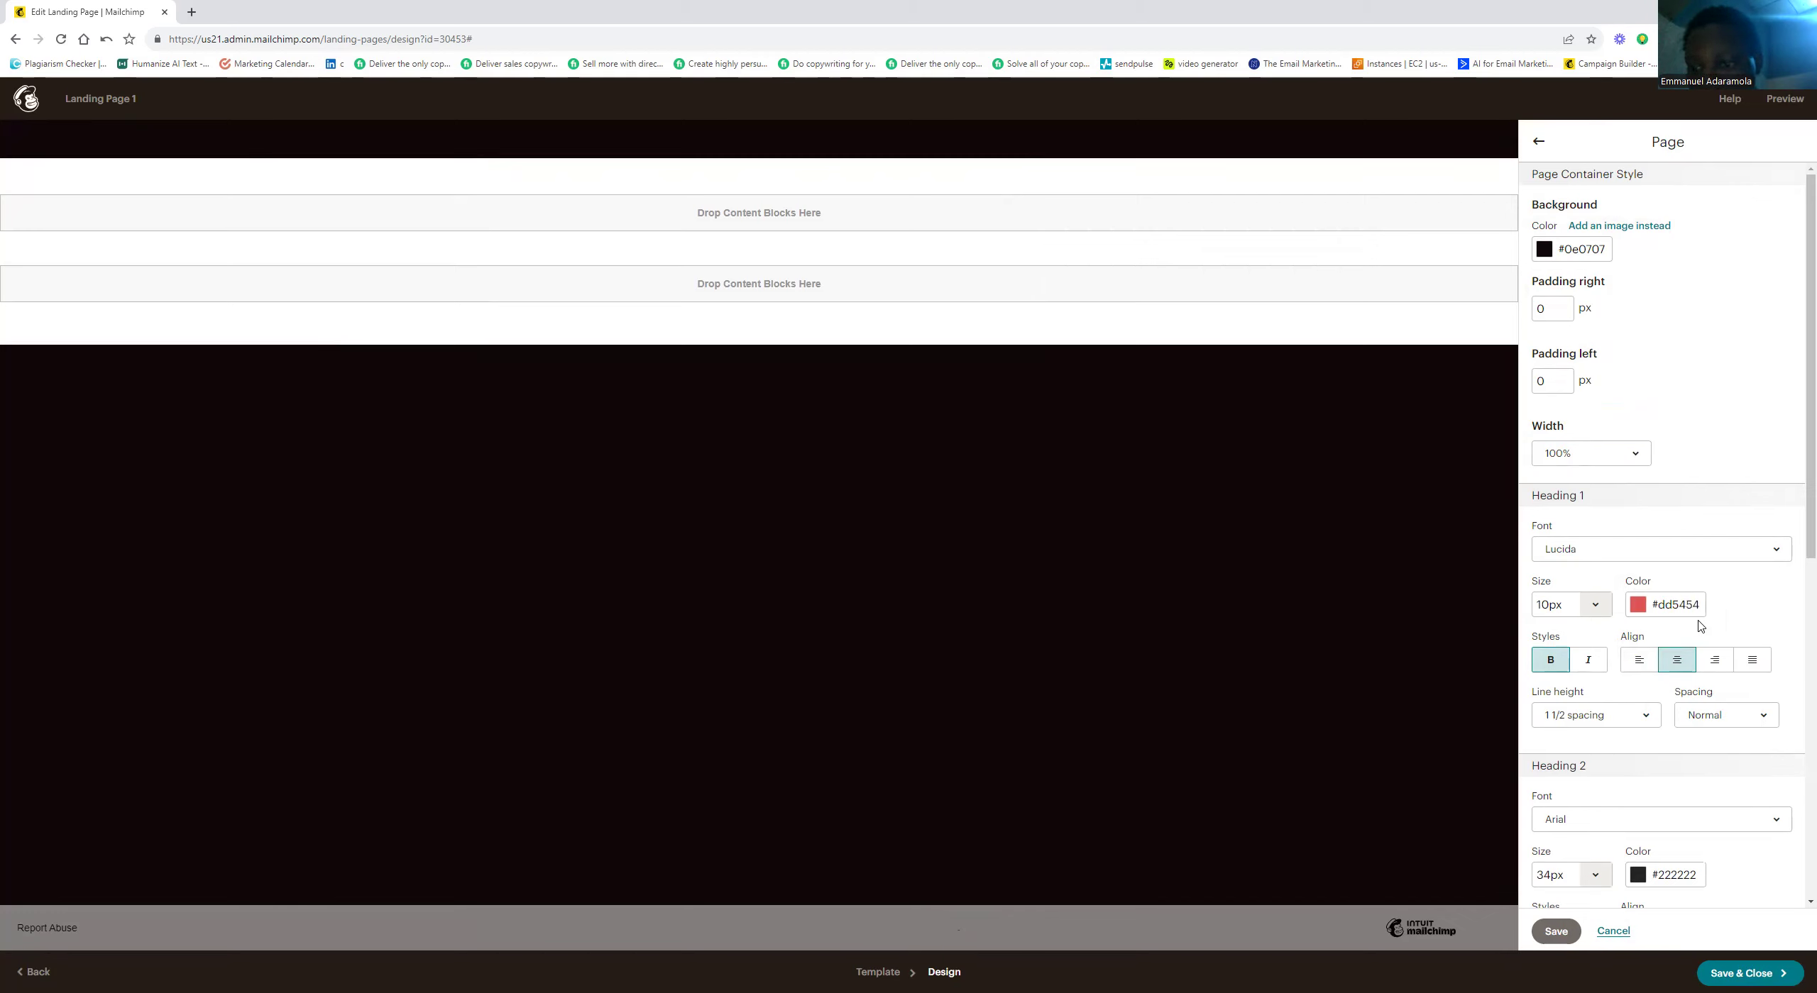
- Set the Heading 1 line height to Normal and check the letter spacing options without changing them
click(1579, 715)
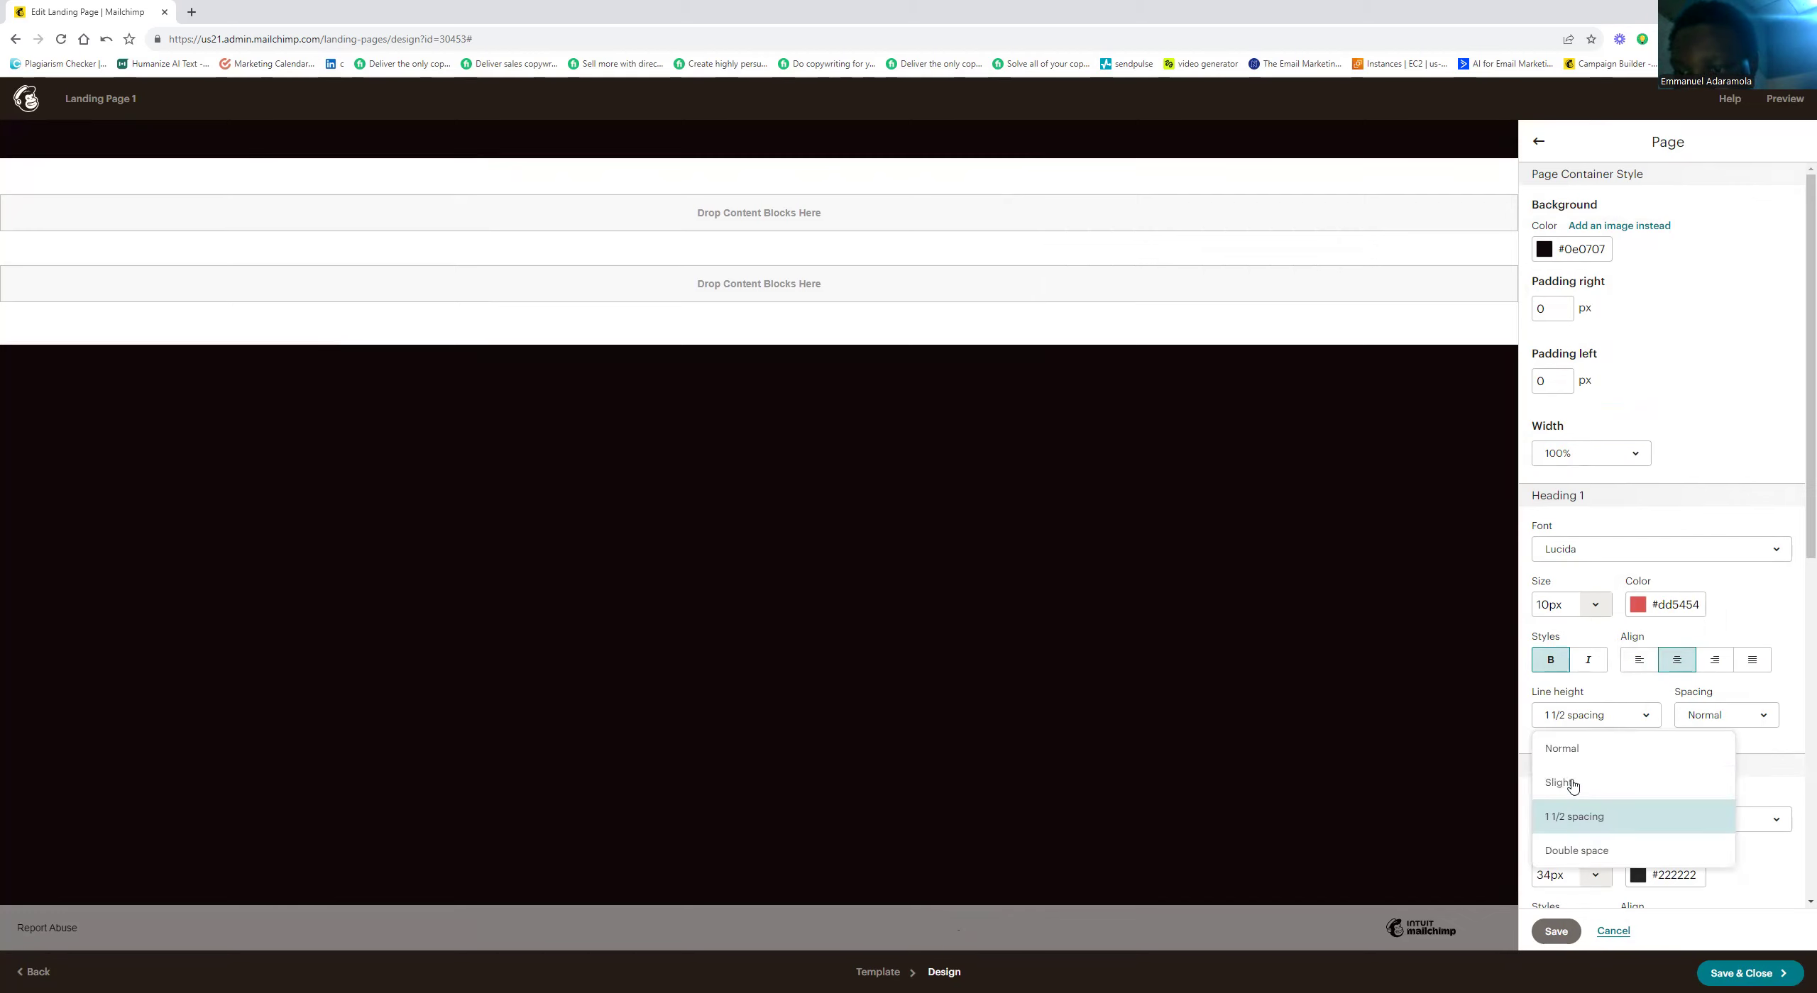
click(1568, 753)
click(1740, 718)
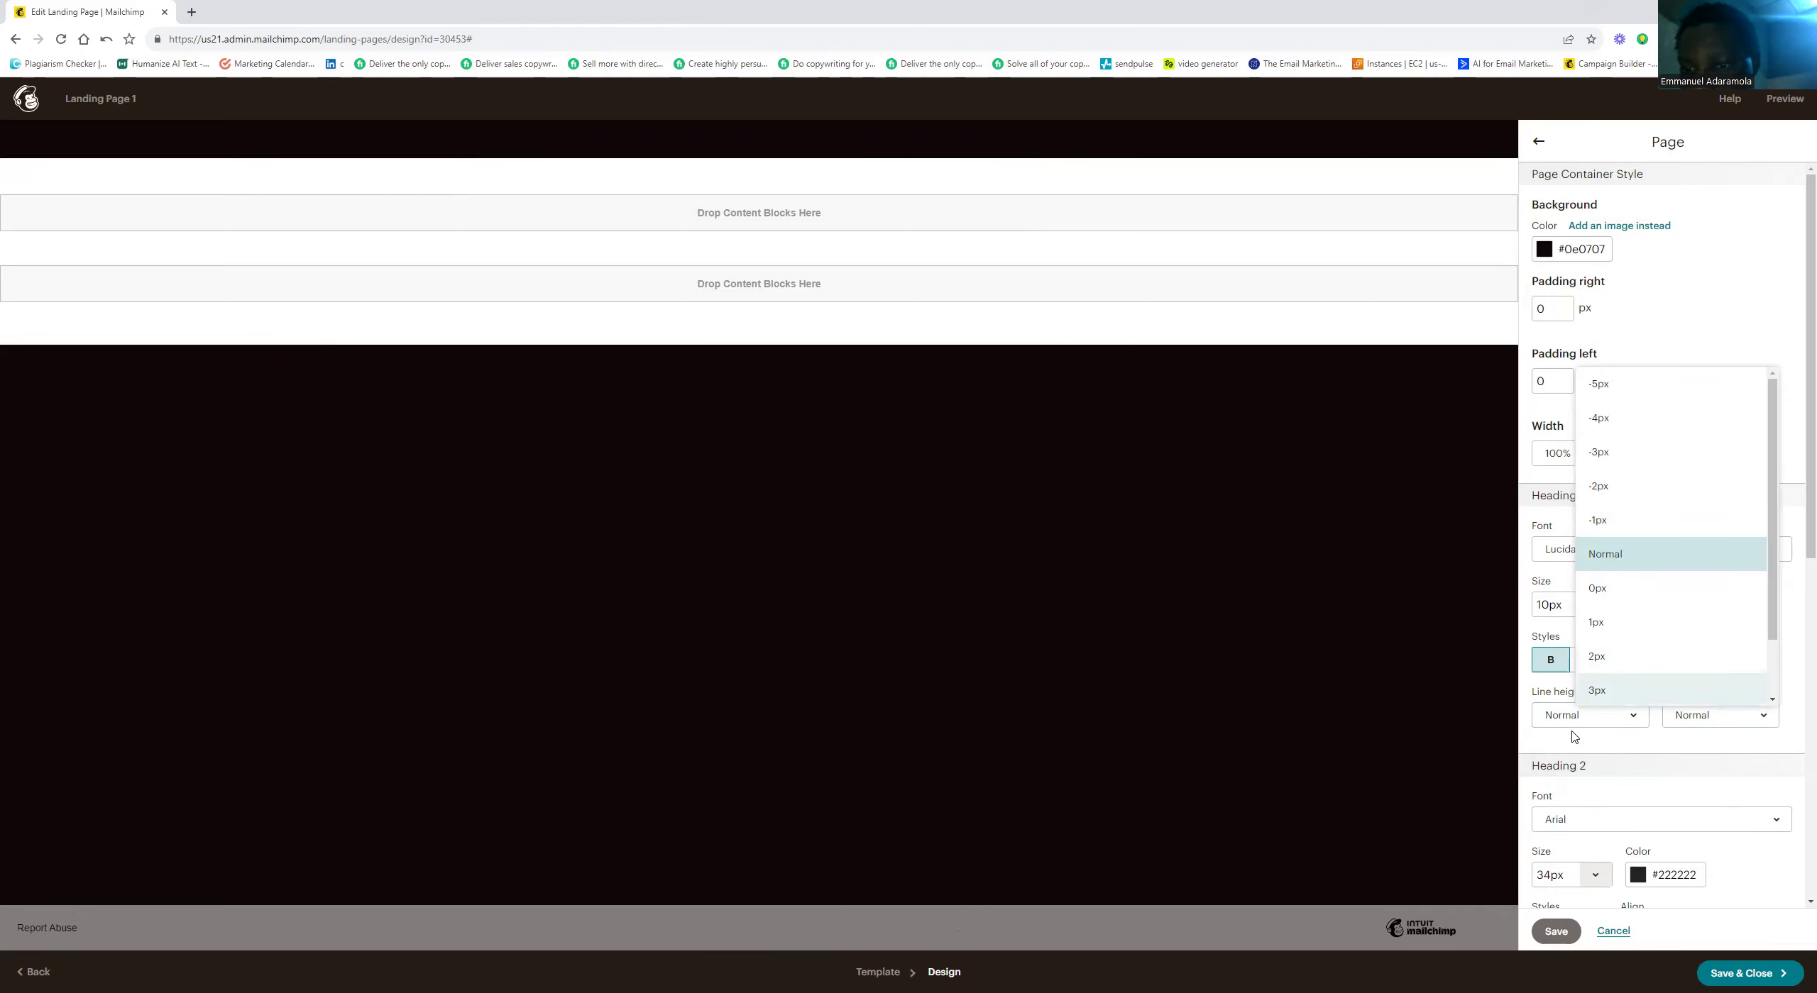
click(1605, 750)
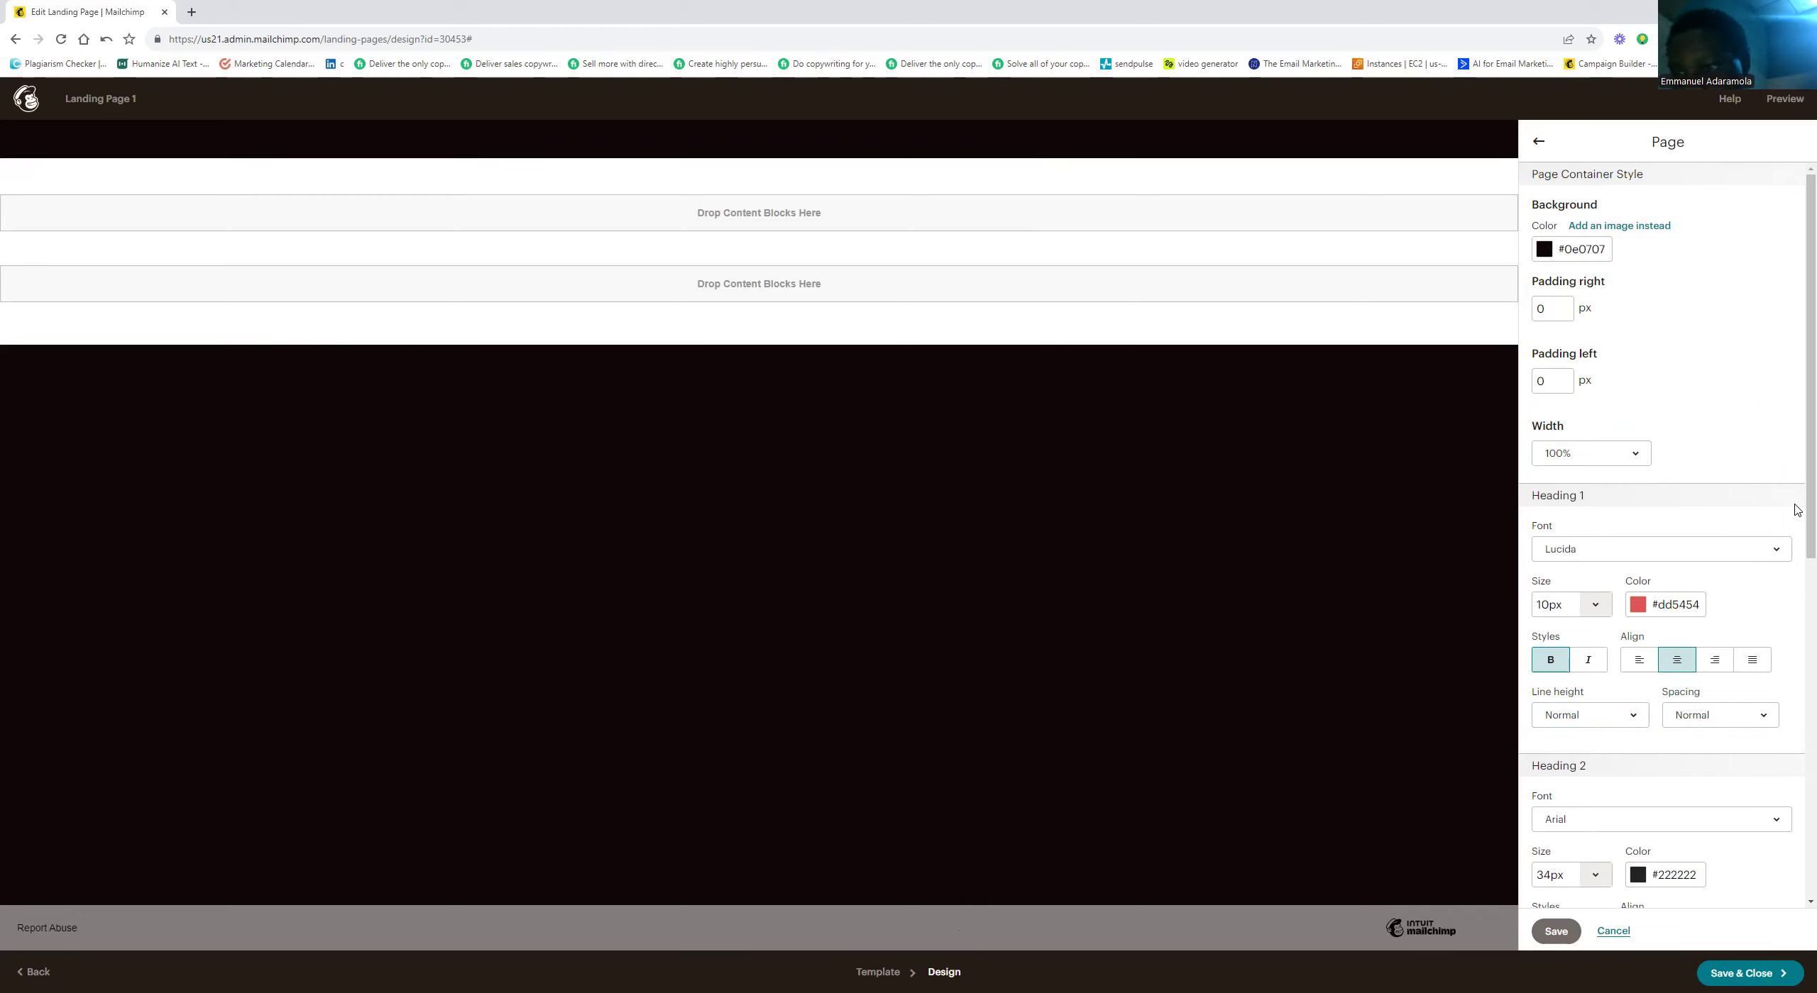
- Set the Heading 2 font to Comic Sans and look over its available text sizes
scroll(1796, 508, down, 5)
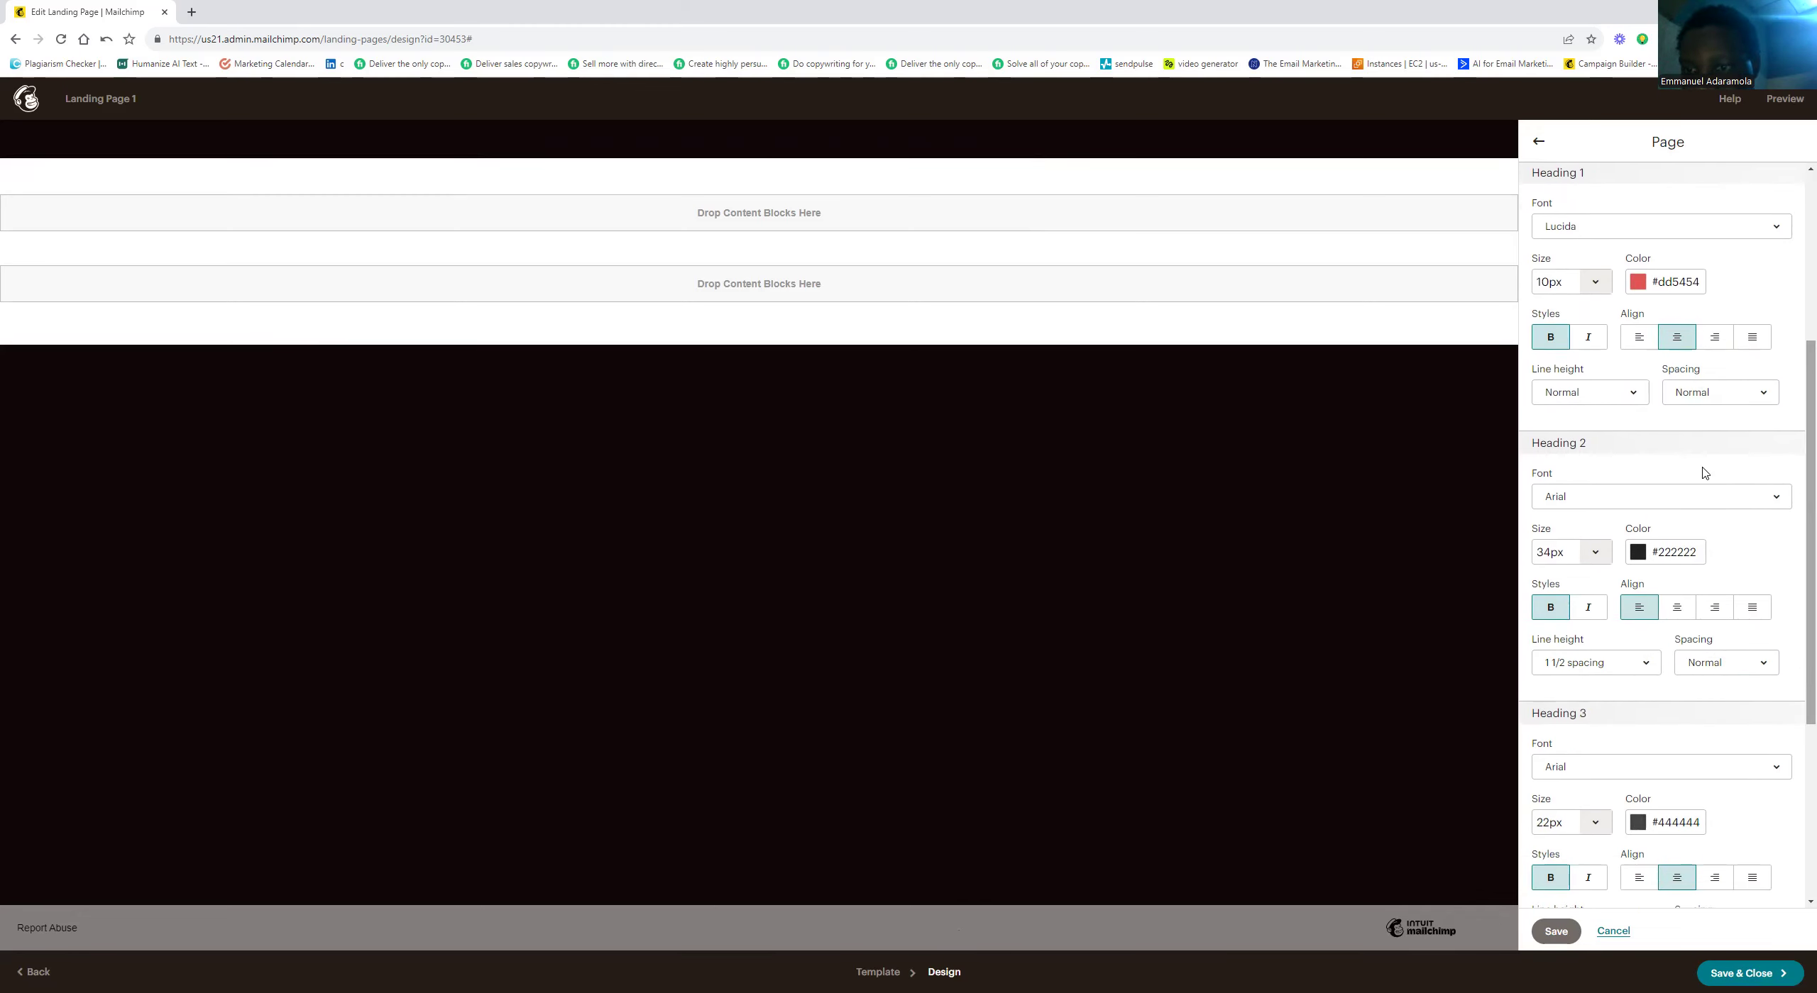
click(1656, 505)
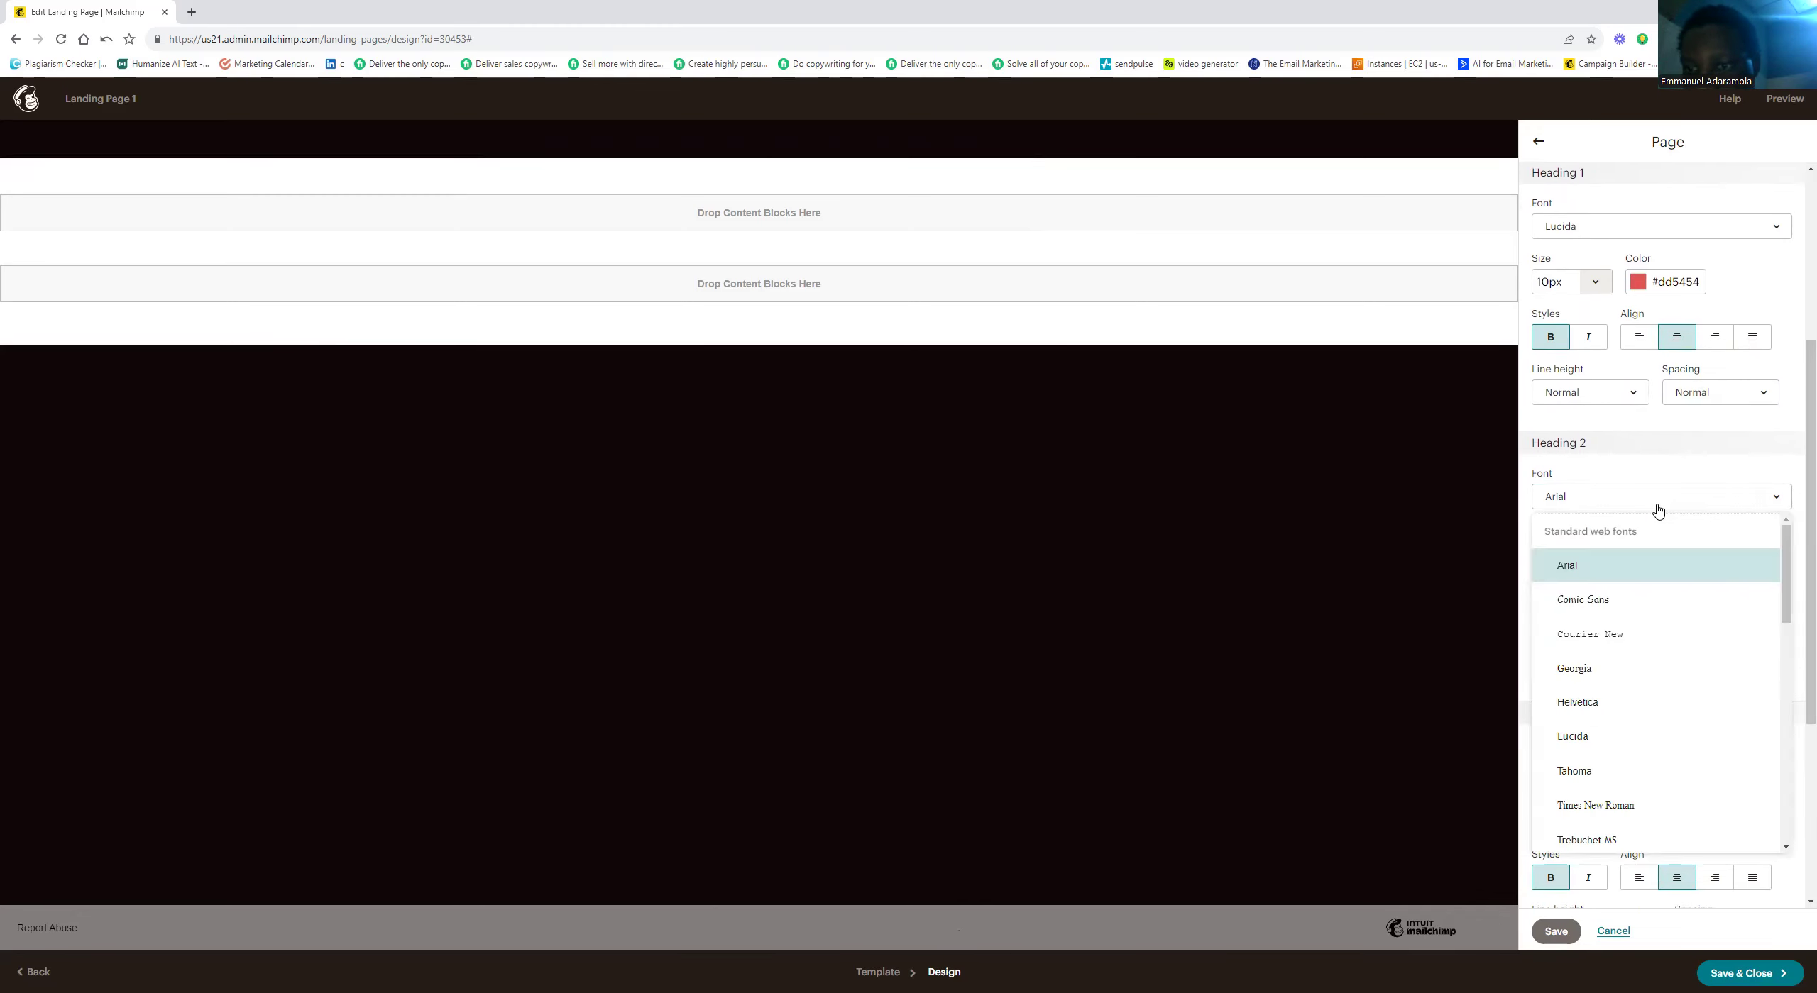
click(1609, 603)
click(1596, 553)
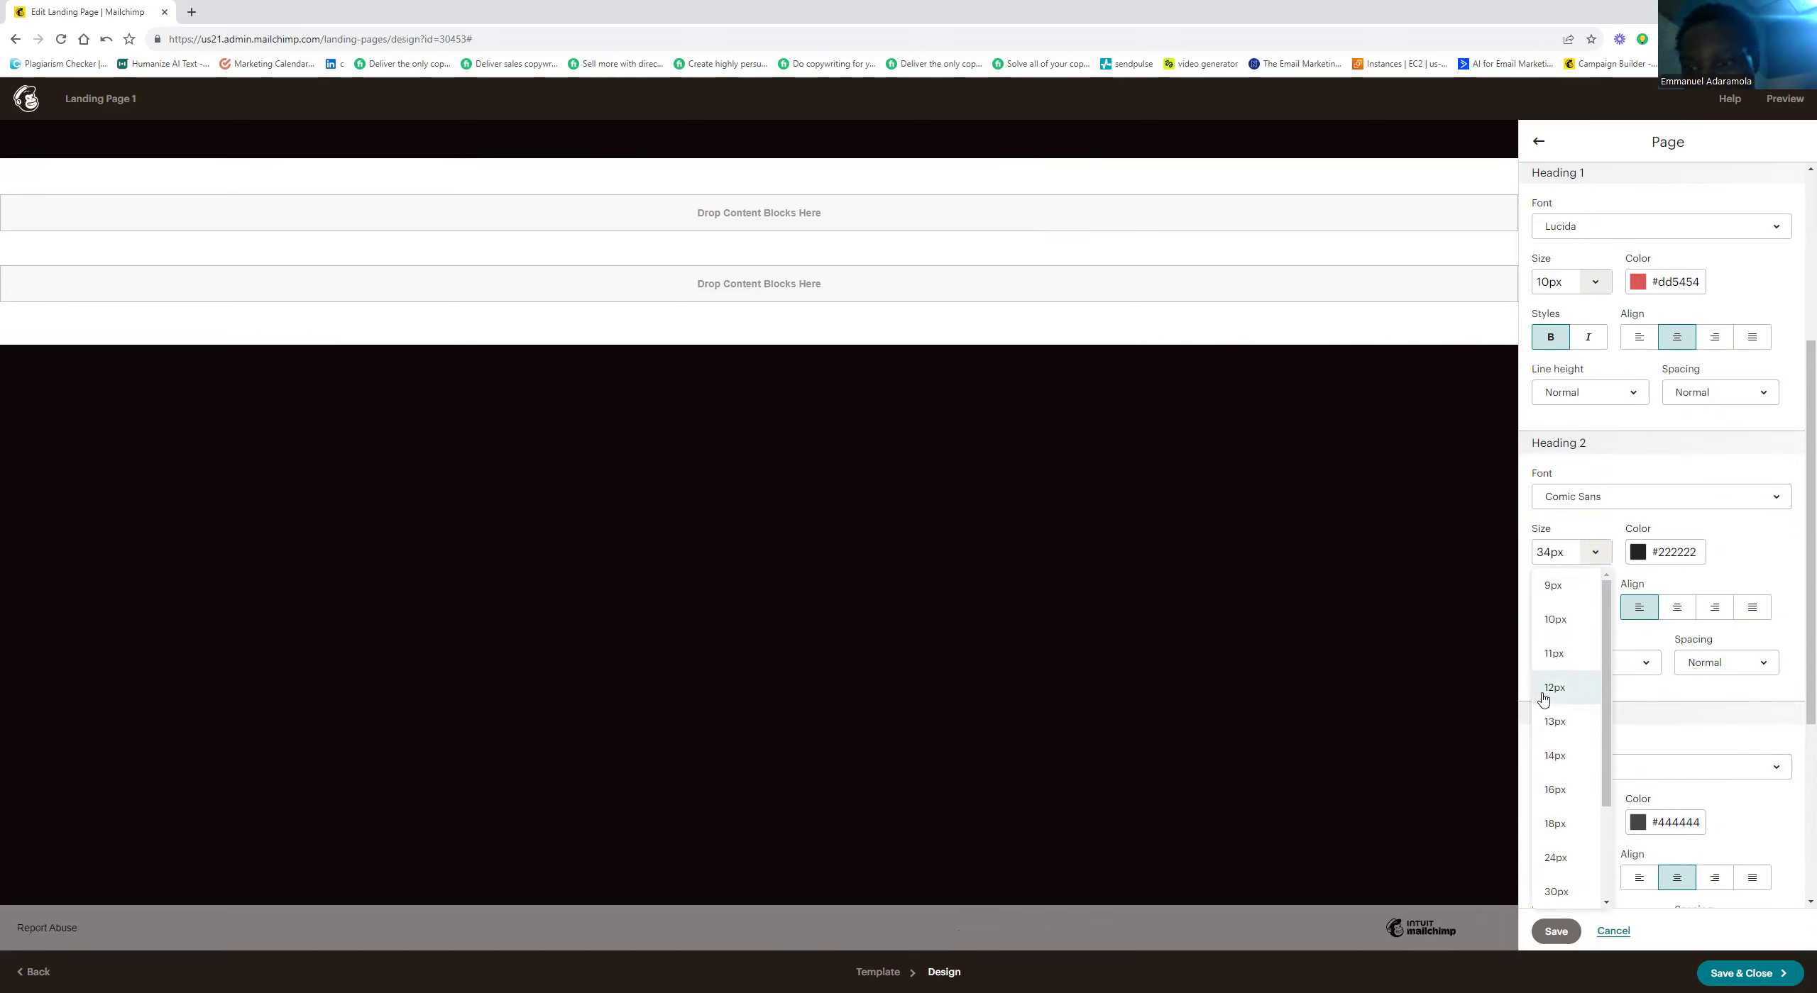
- Give Heading 2 the yellow text color #ffd249 and center alignment, and leave the page styles
click(1639, 555)
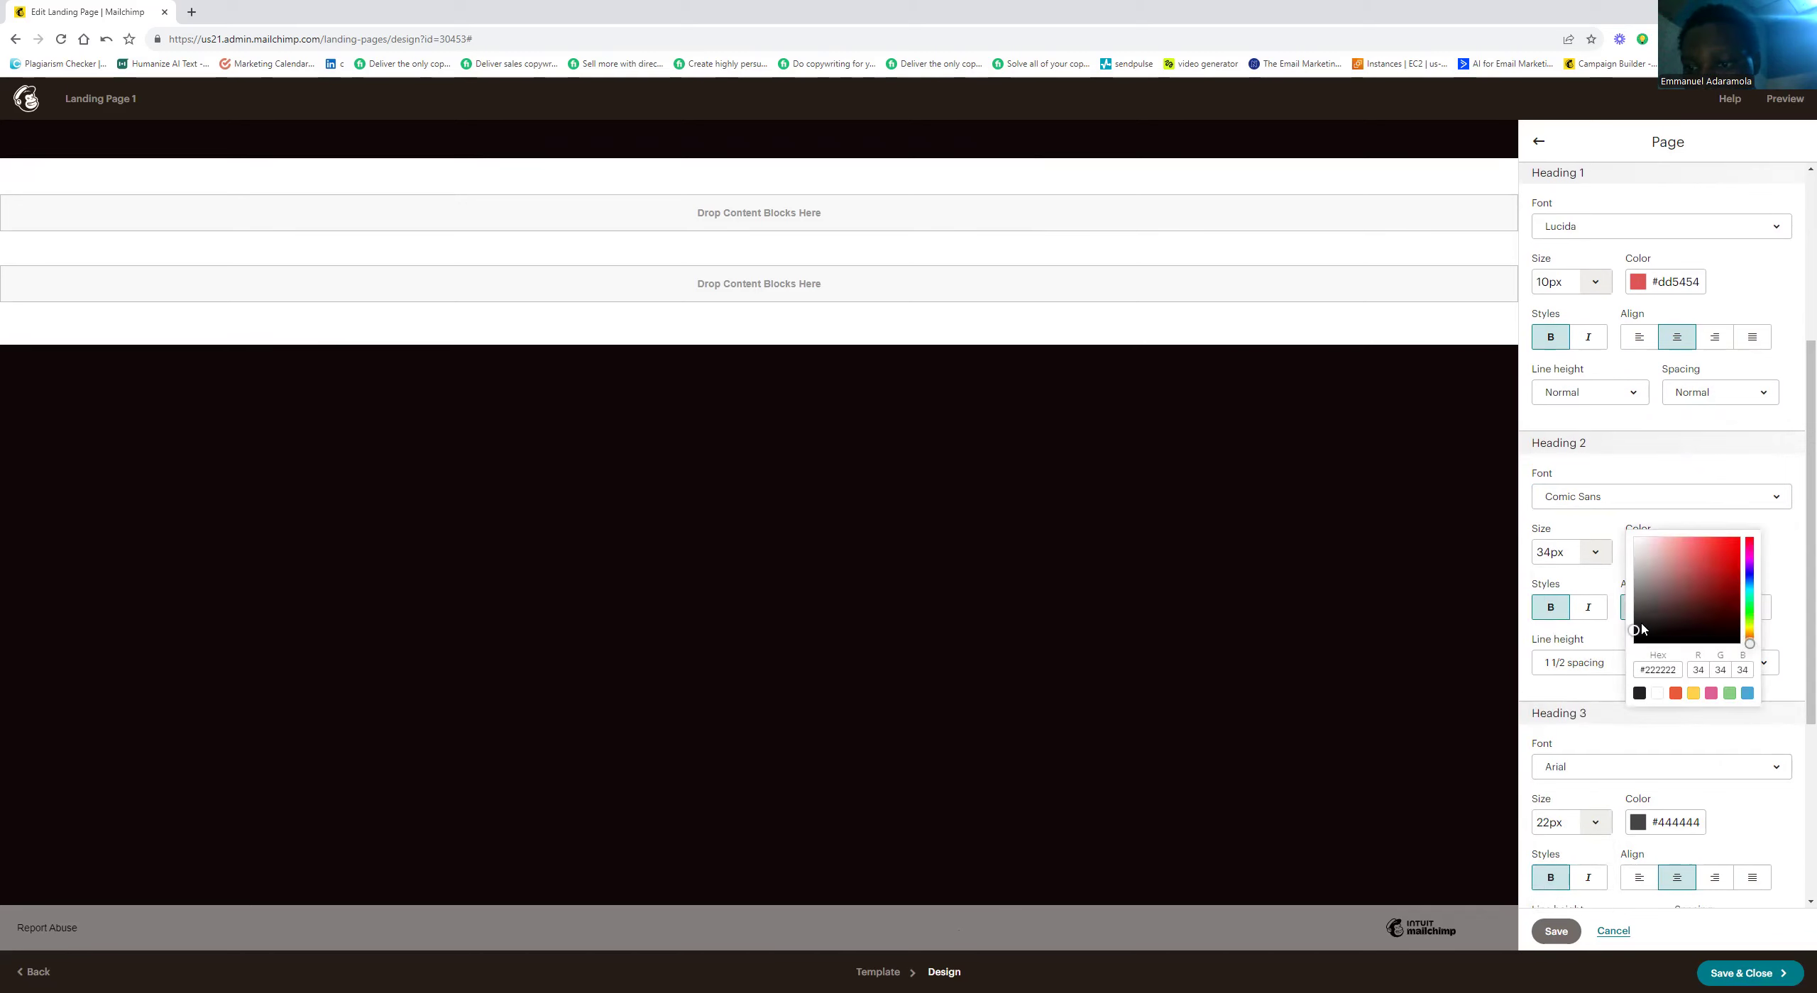
click(1698, 695)
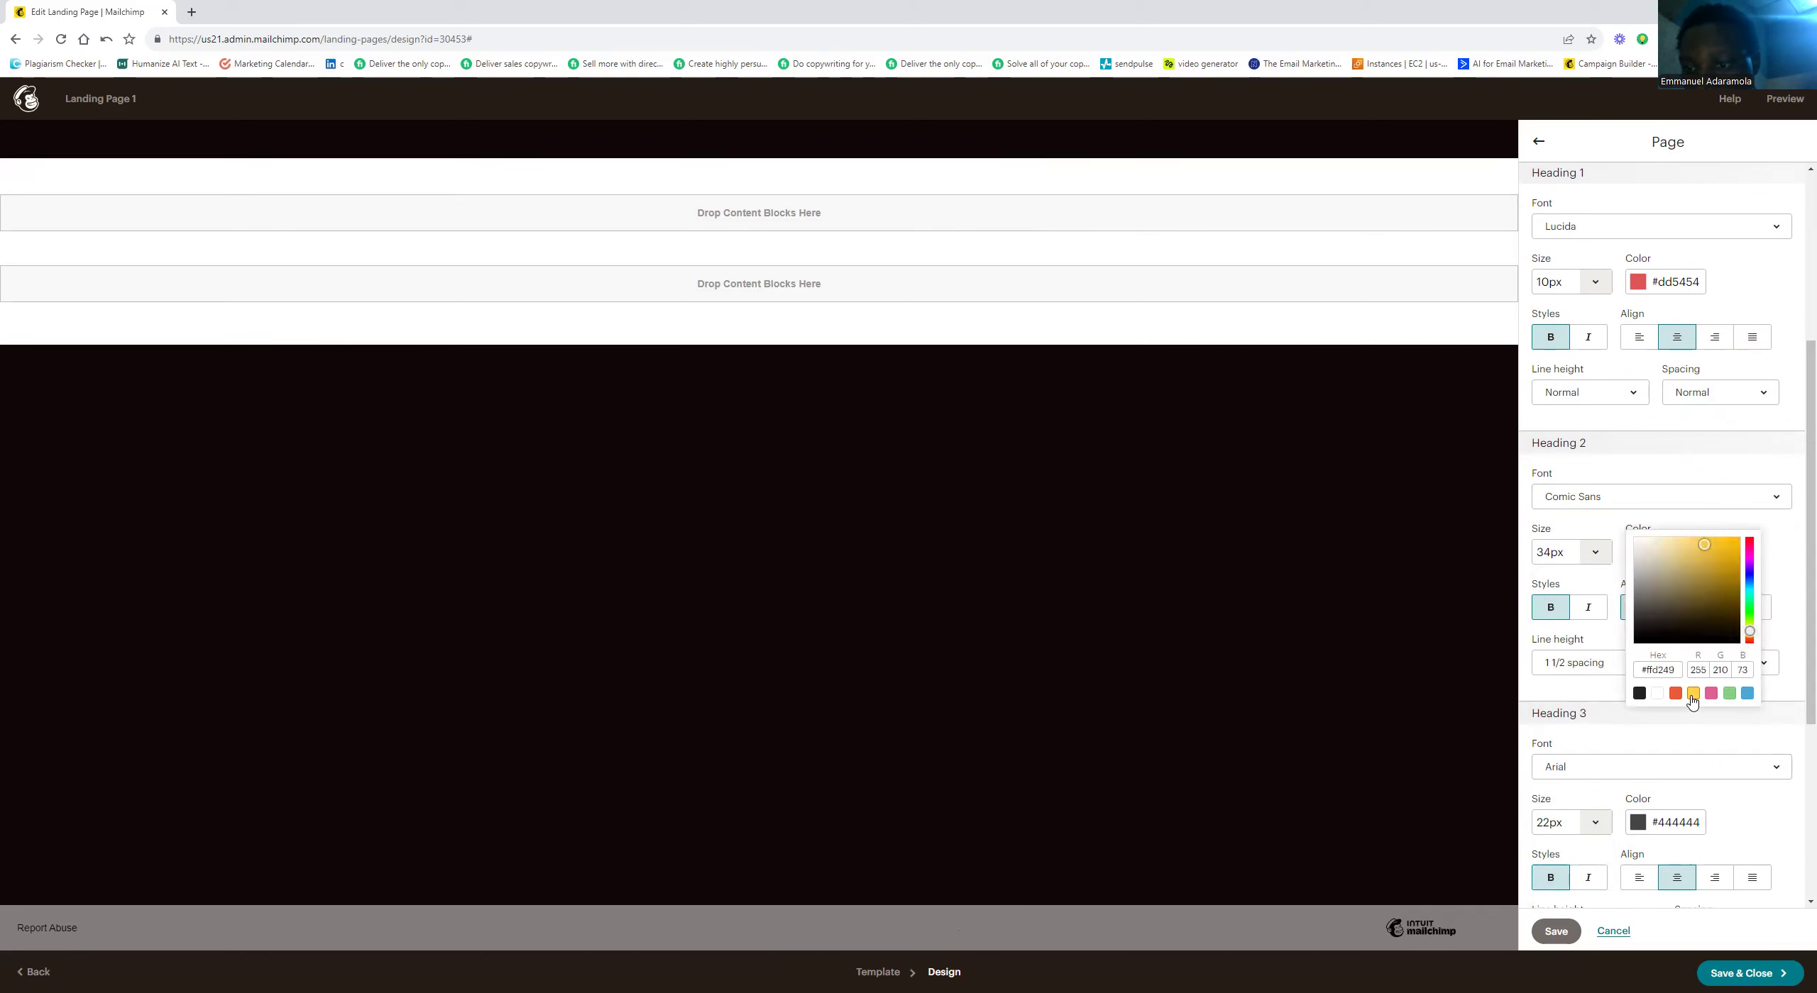
click(1785, 606)
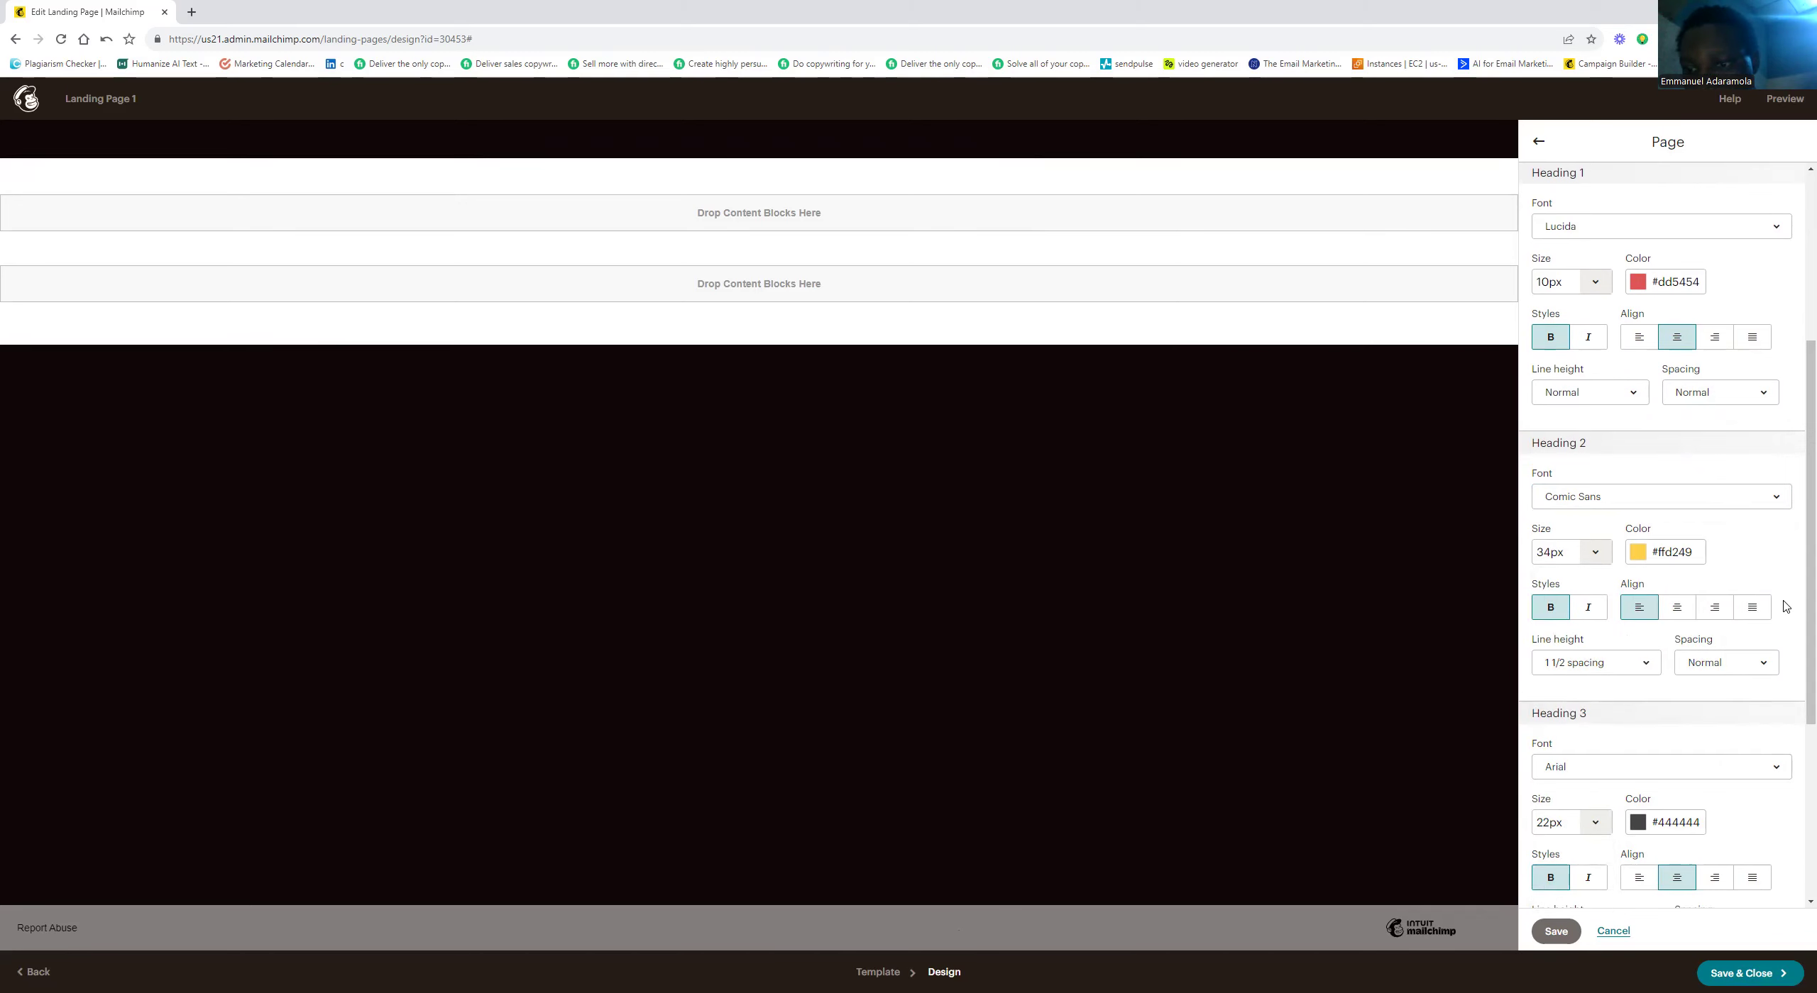
click(1681, 609)
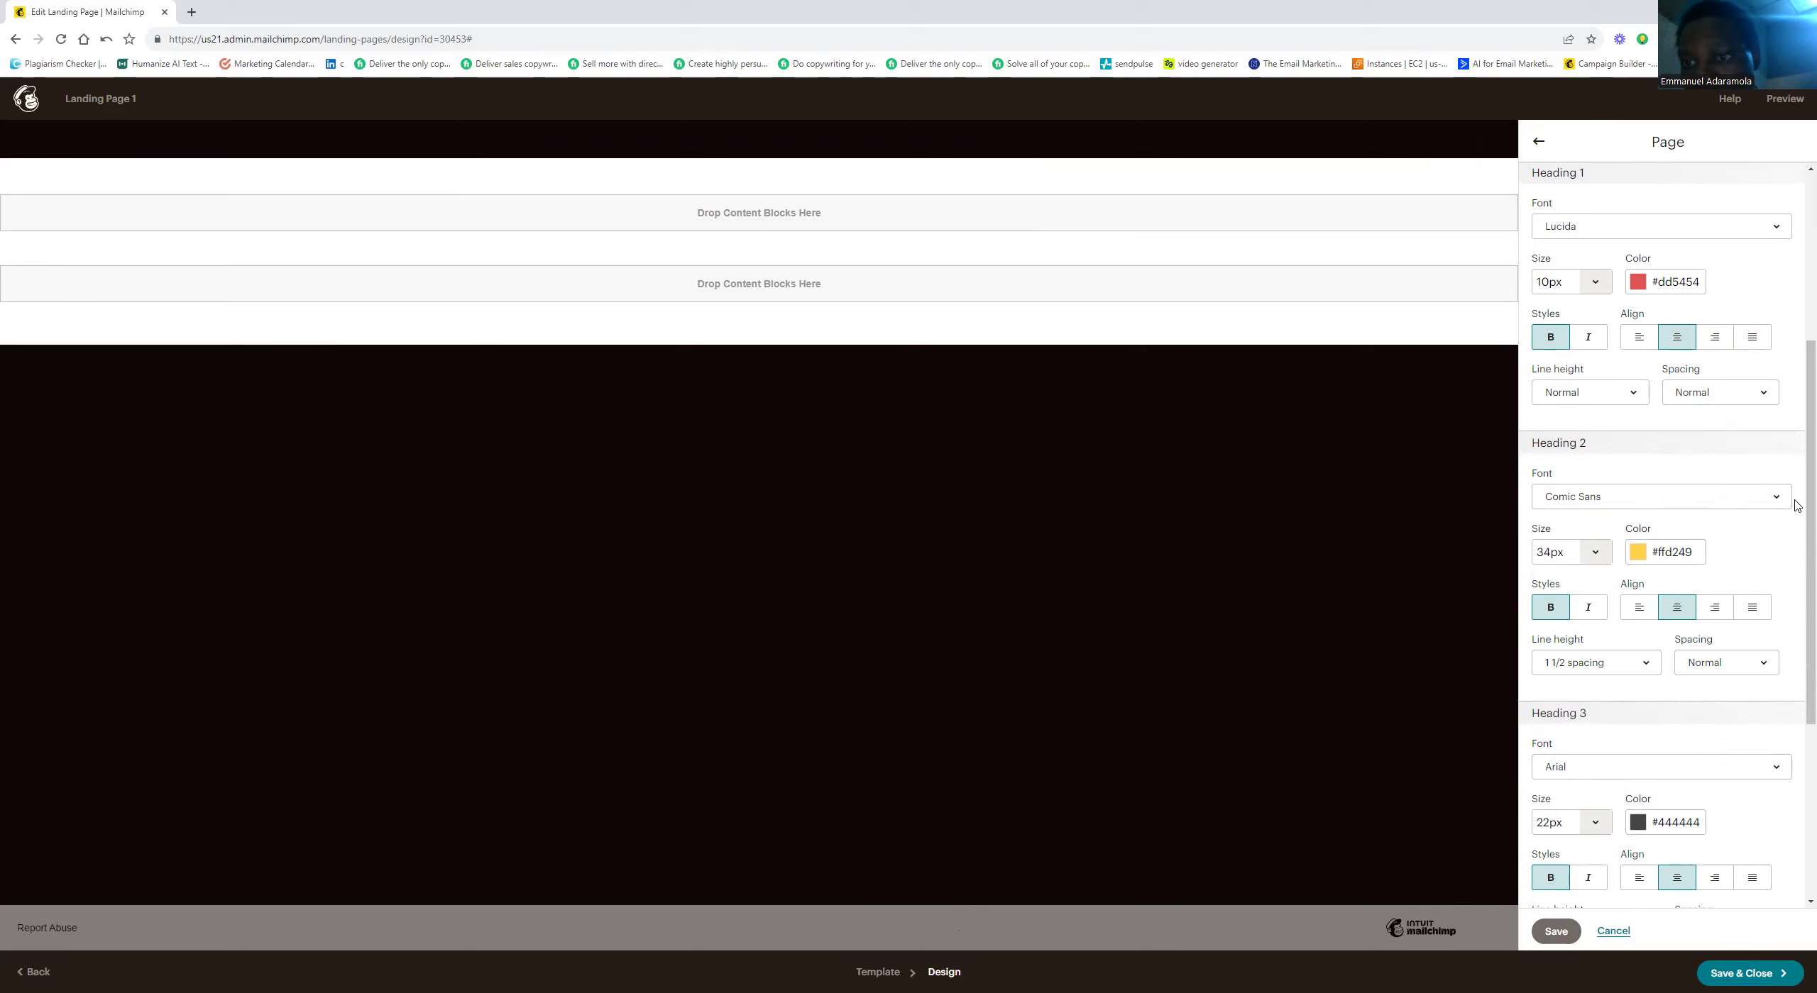
scroll(1796, 506, up, 5)
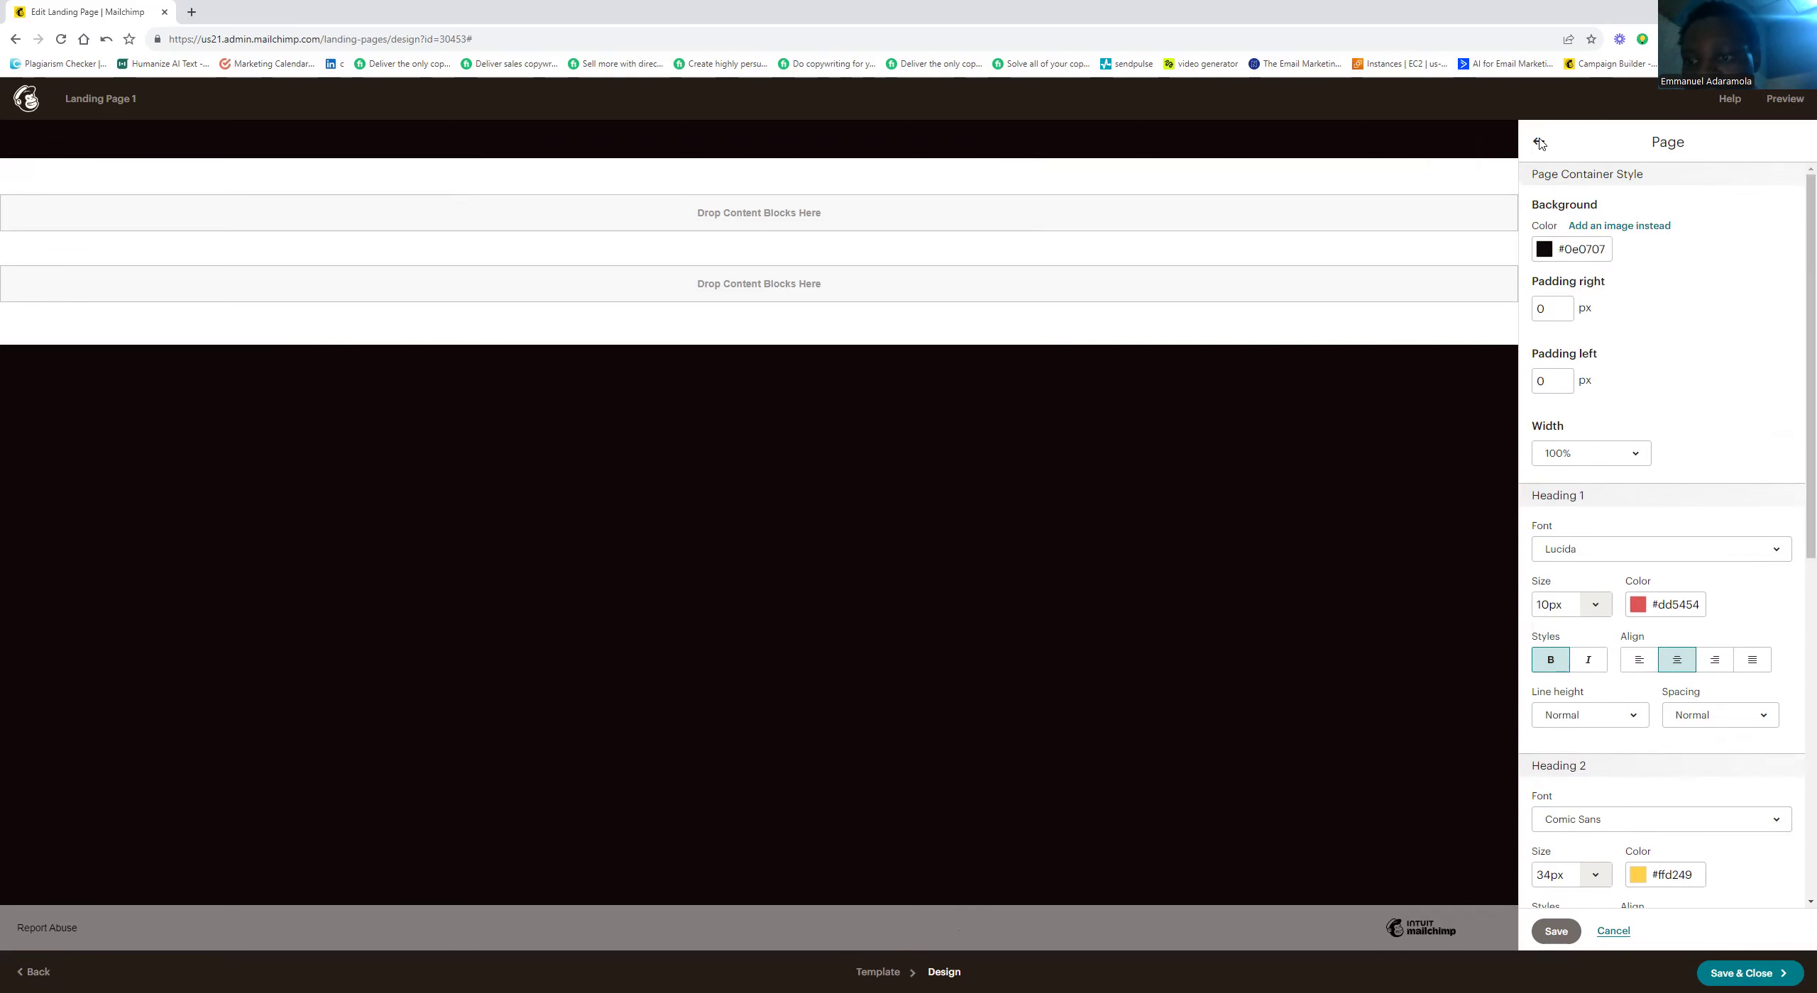
click(1539, 143)
- In the header styles, set the header container's background to the red #b44444
click(1588, 226)
click(1541, 250)
drag(1546, 306, 1606, 265)
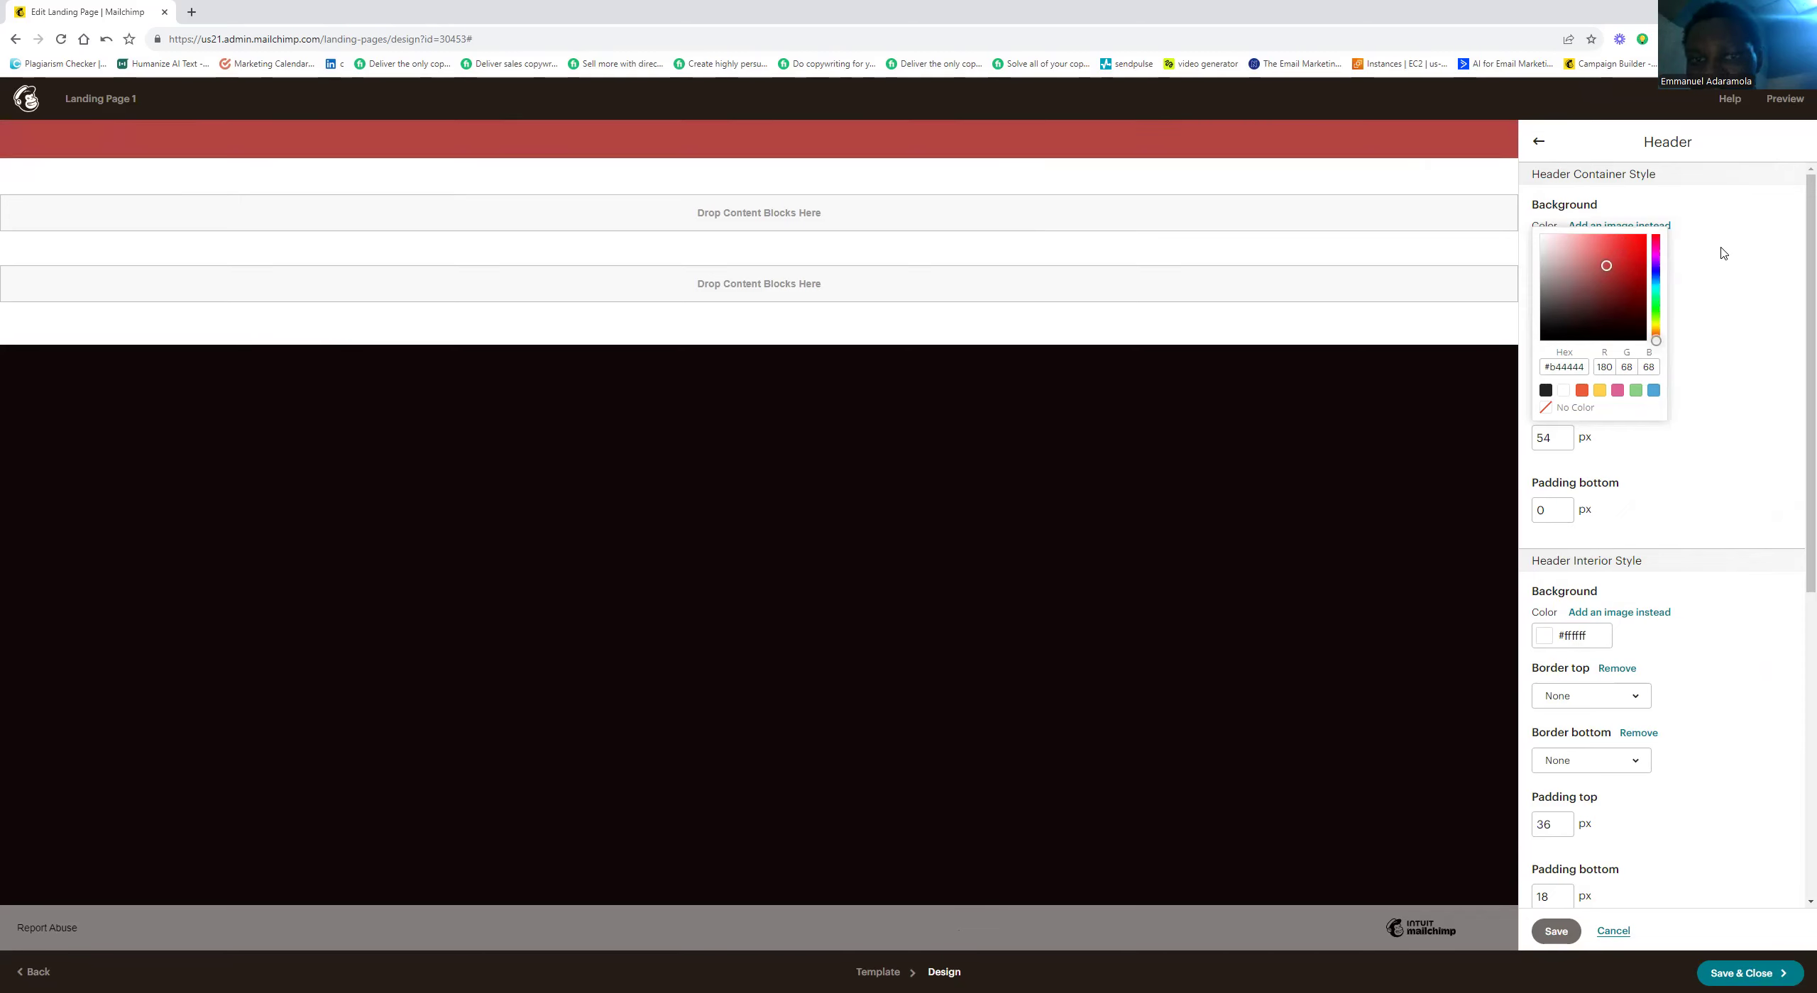
click(1717, 310)
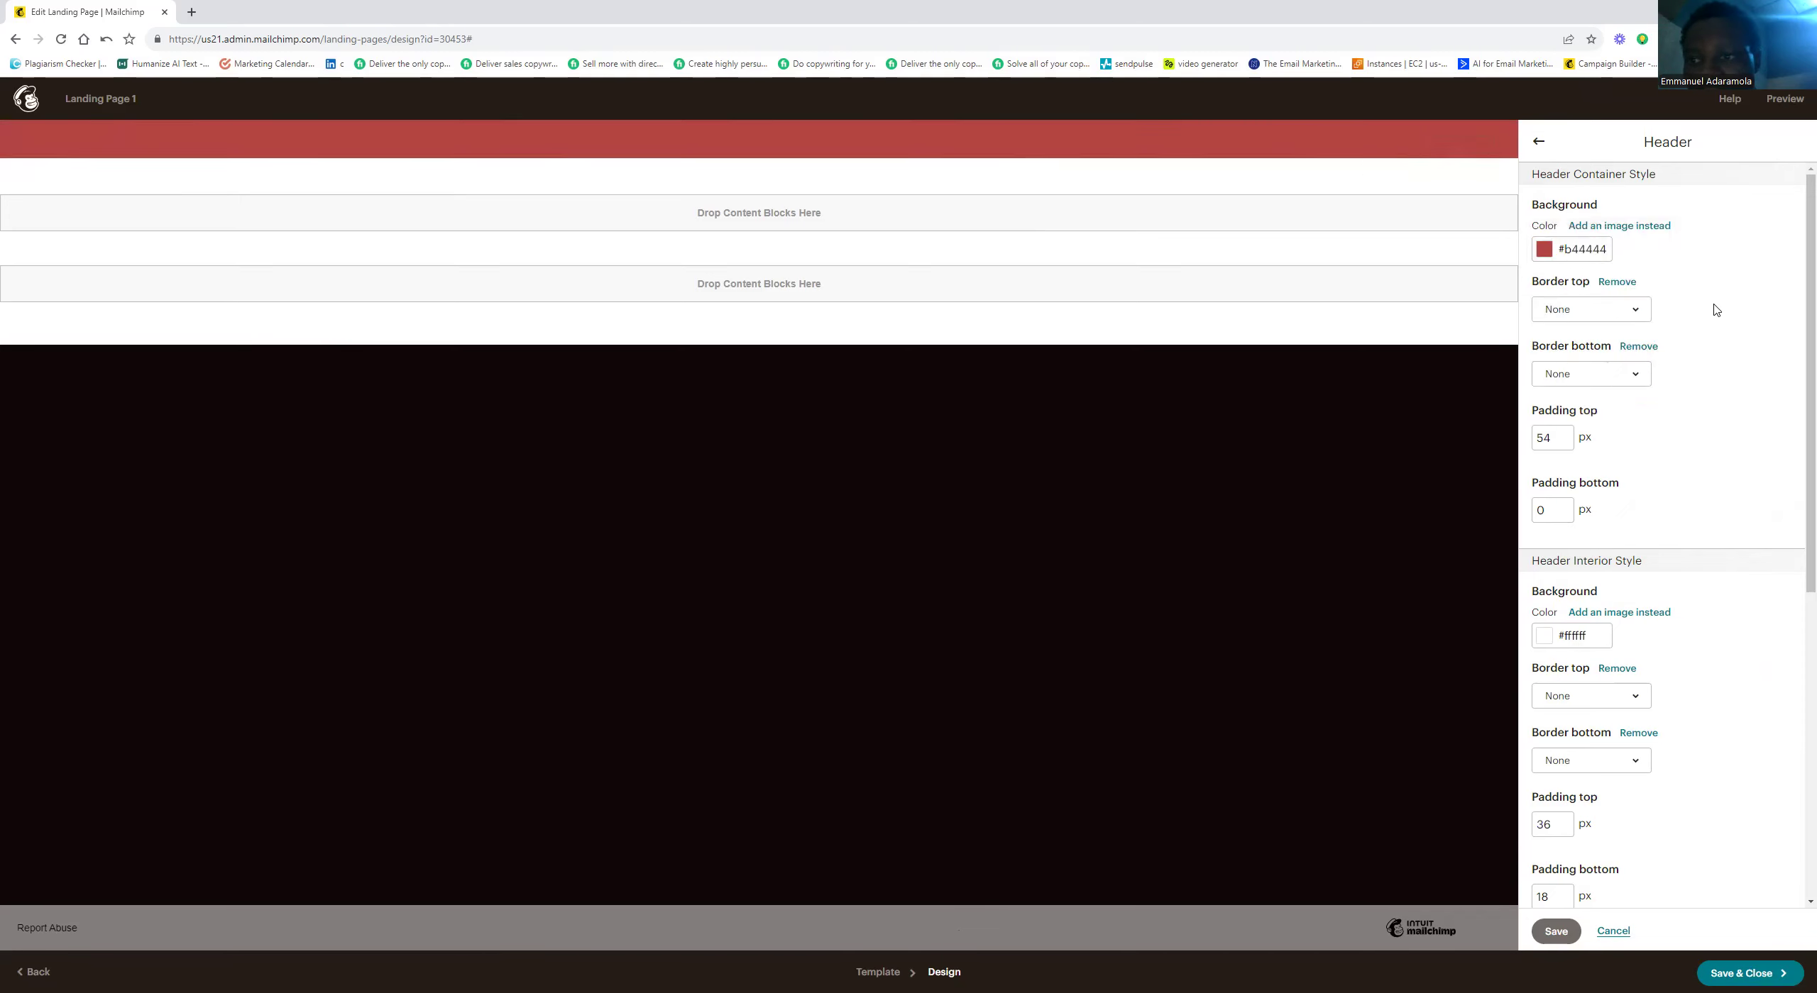
- Give the header container a solid top border 10px thick
click(1605, 314)
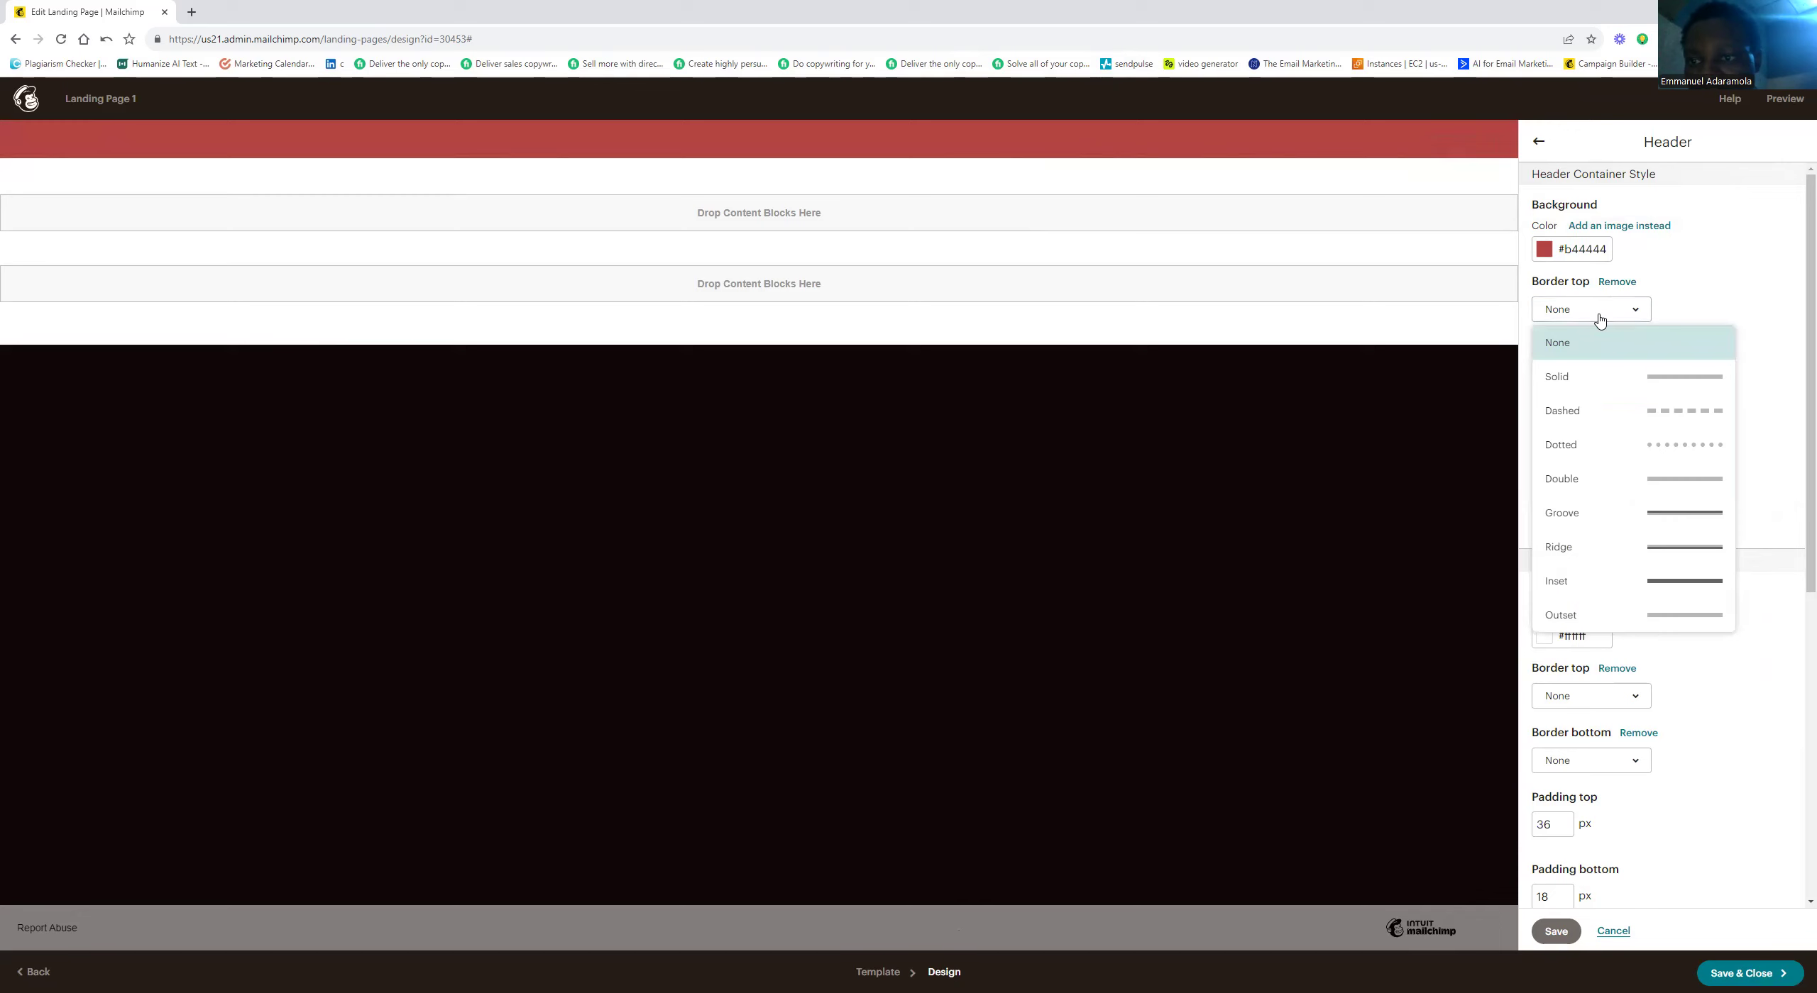
click(1651, 383)
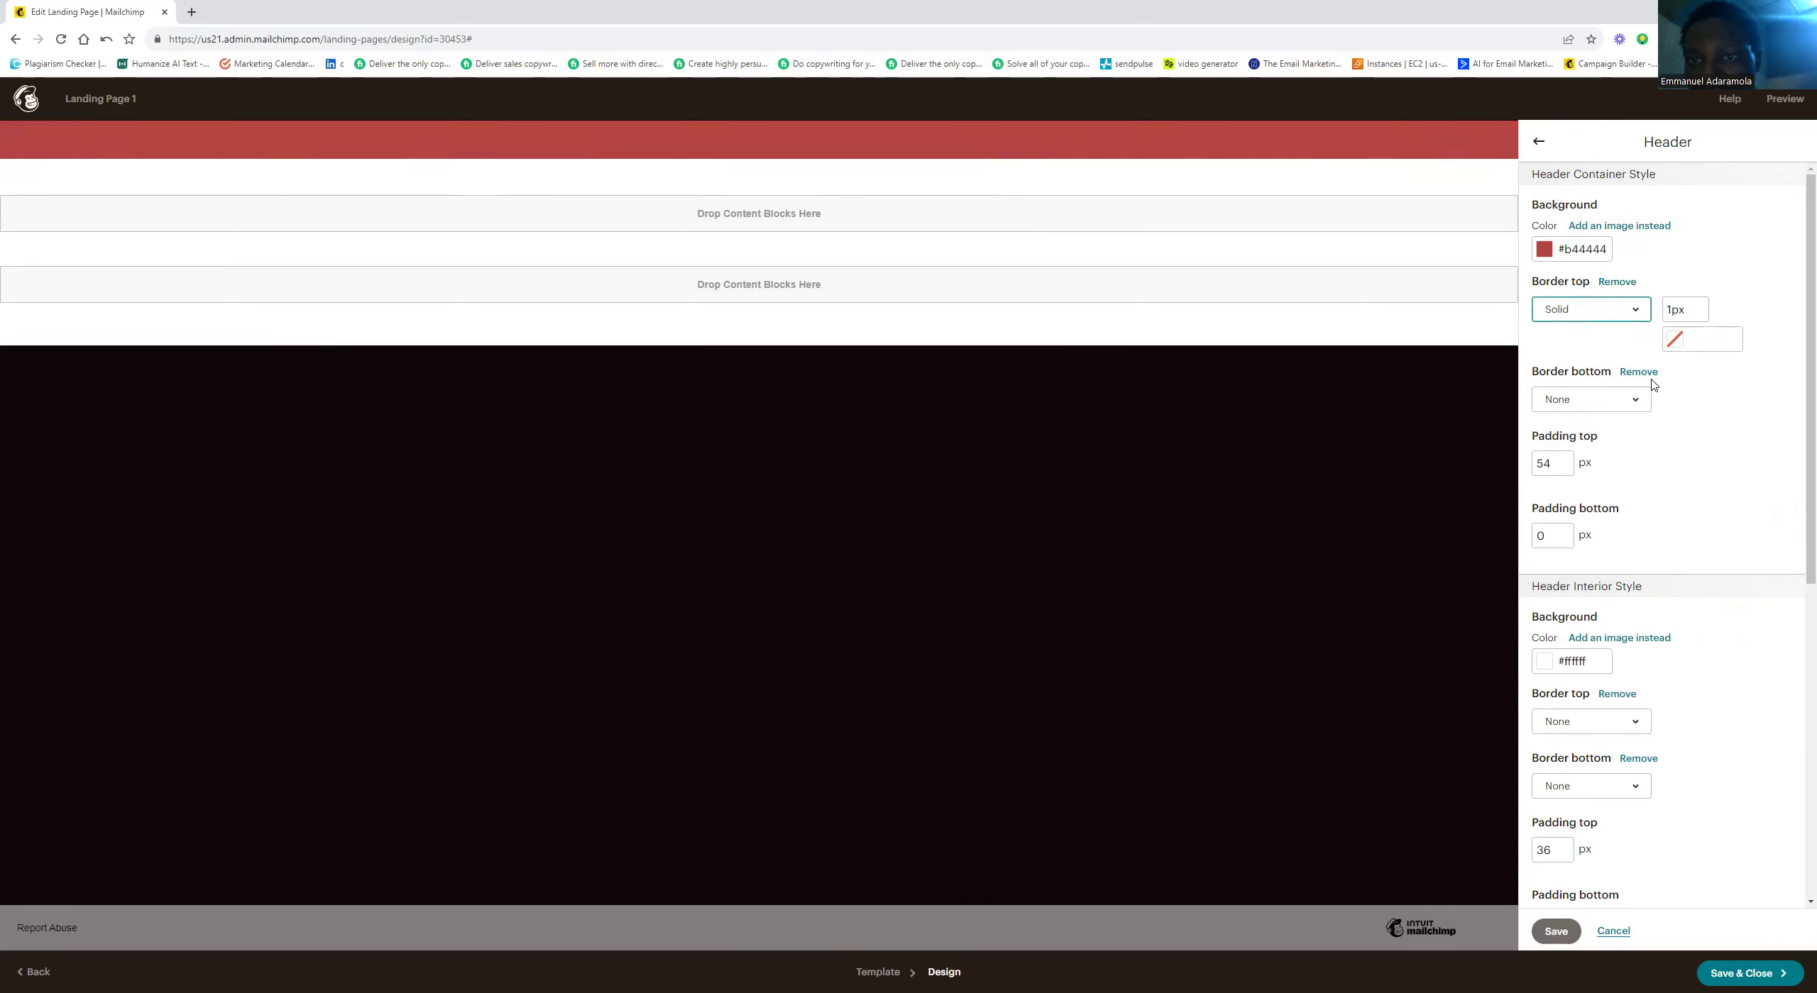
click(1682, 305)
text(0)
click(1783, 293)
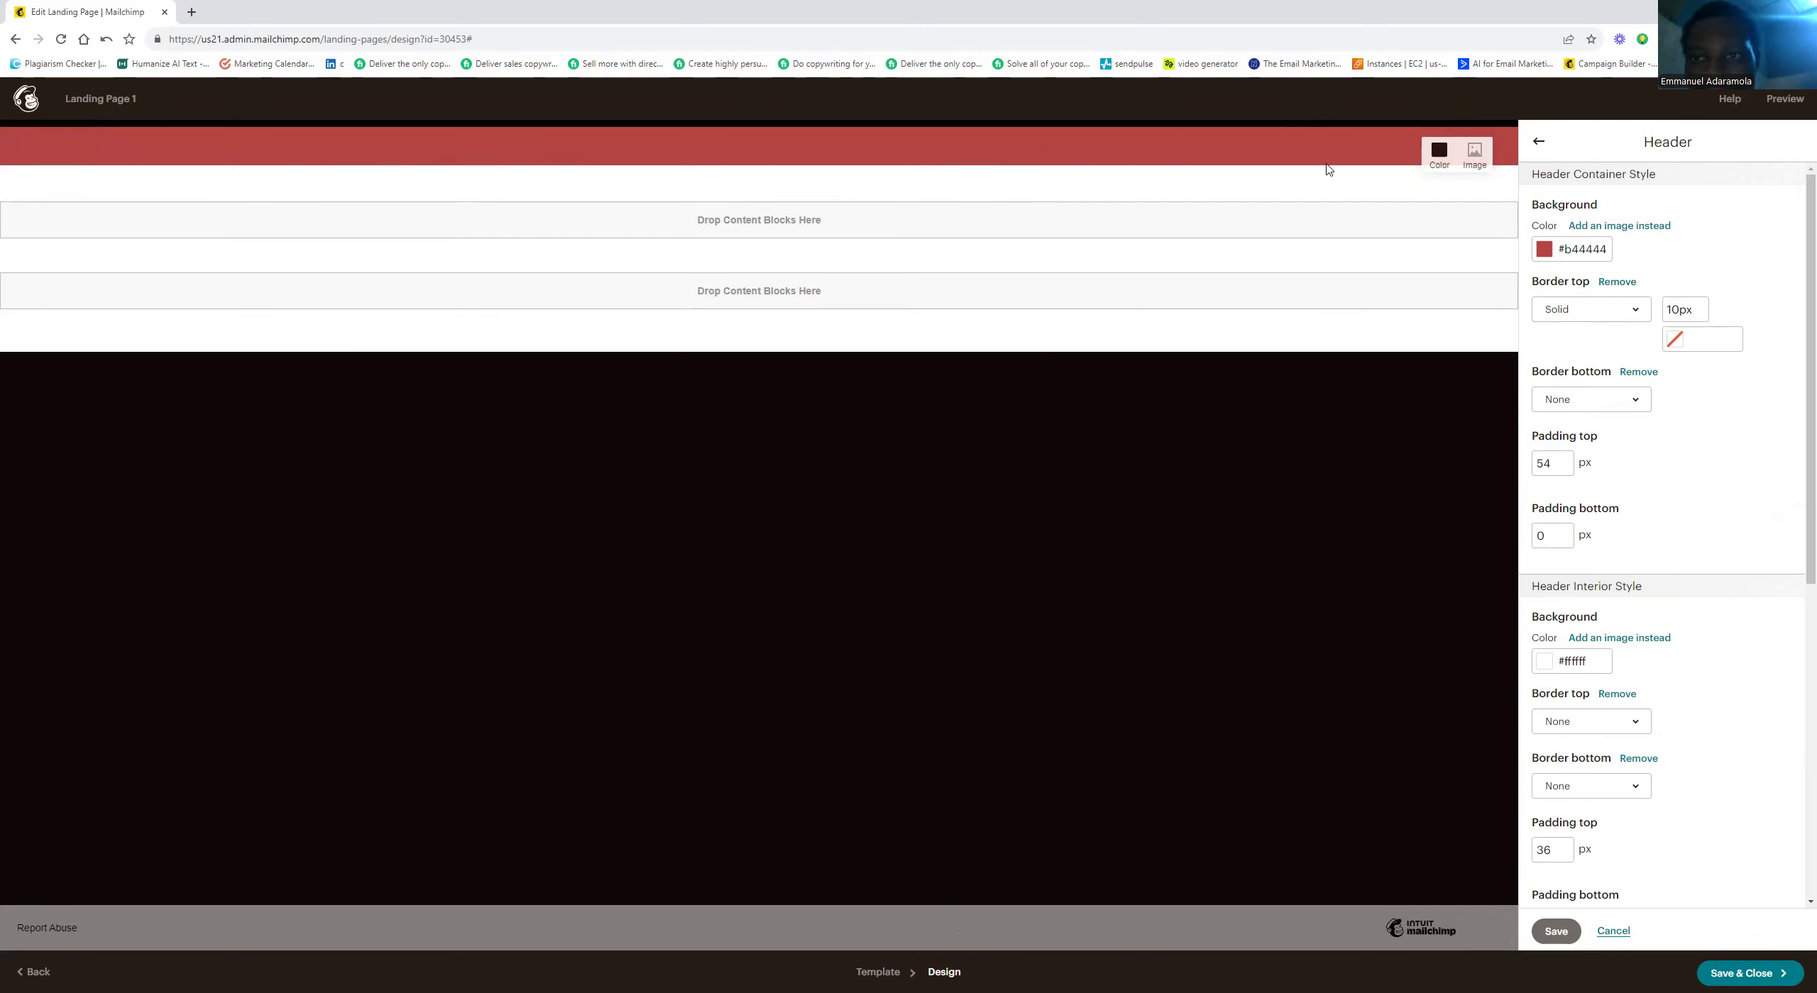
- Set the header container's bottom border style to Inset
click(1589, 401)
click(1766, 433)
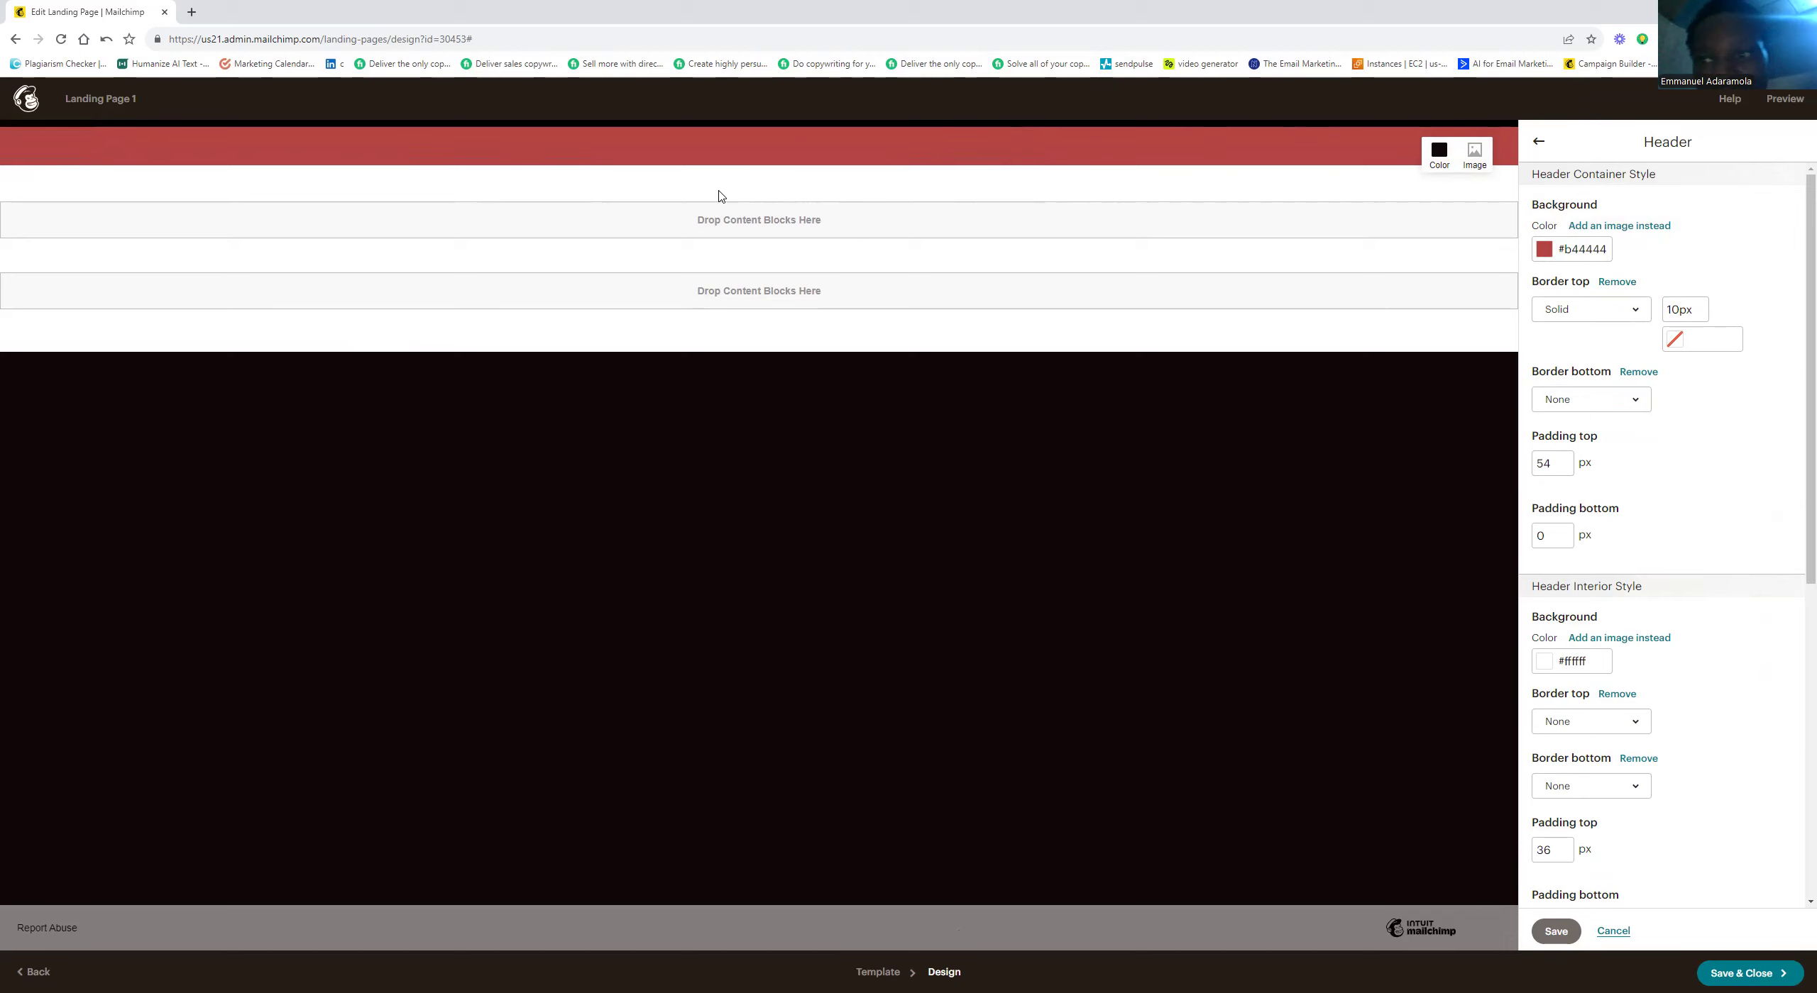
click(1633, 401)
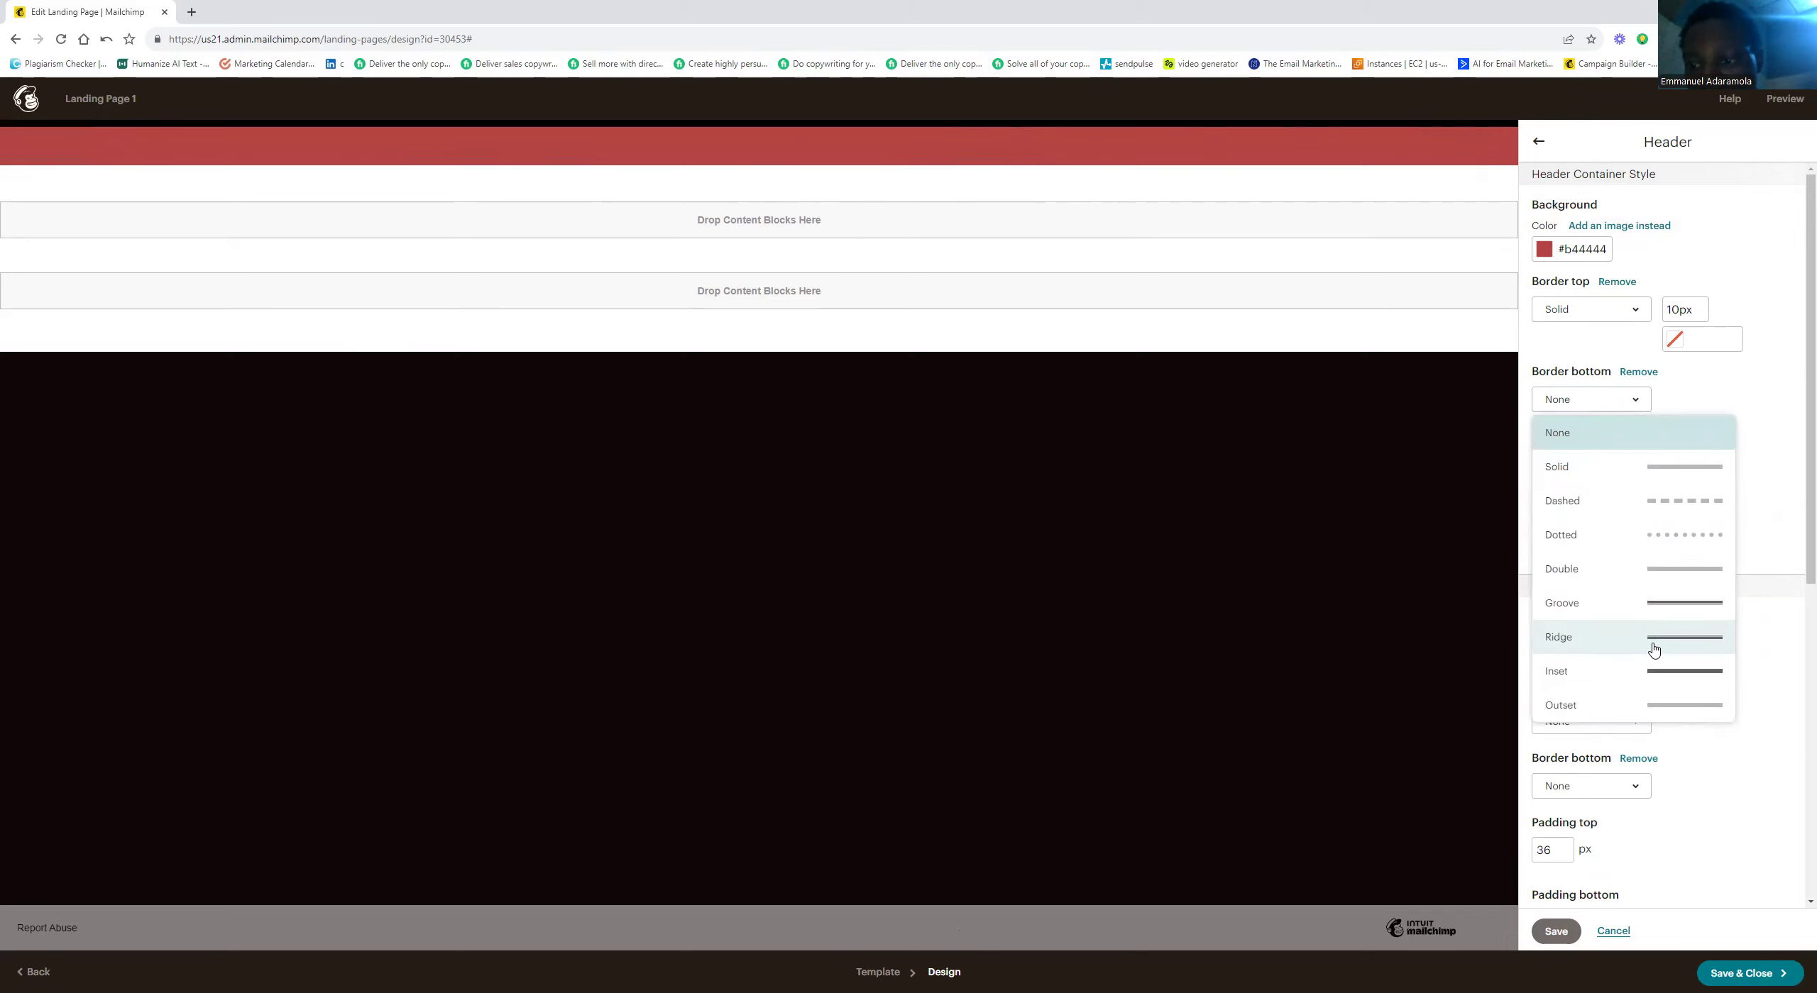
click(1663, 678)
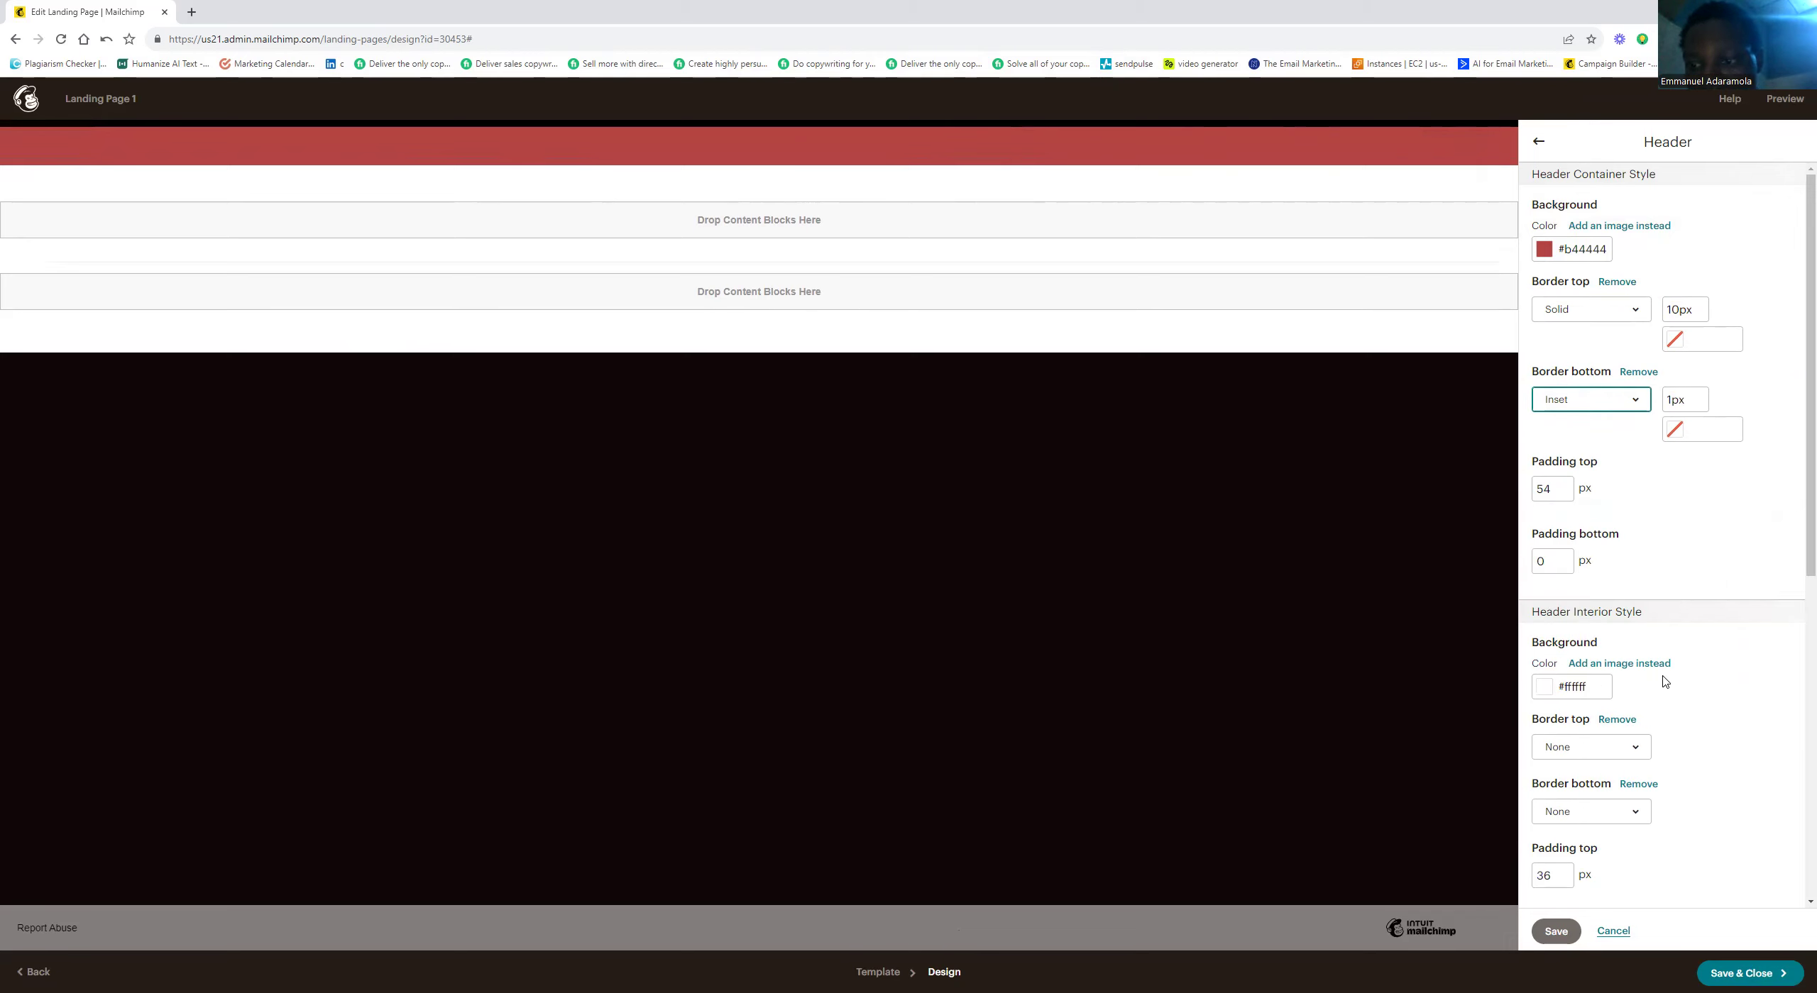
- Try a dark red for the header container's bottom border and settle on the green #40e23b
click(1679, 435)
mouse_move(1735, 436)
mouse_down()
mouse_move(1757, 408)
mouse_move(1761, 444)
mouse_up()
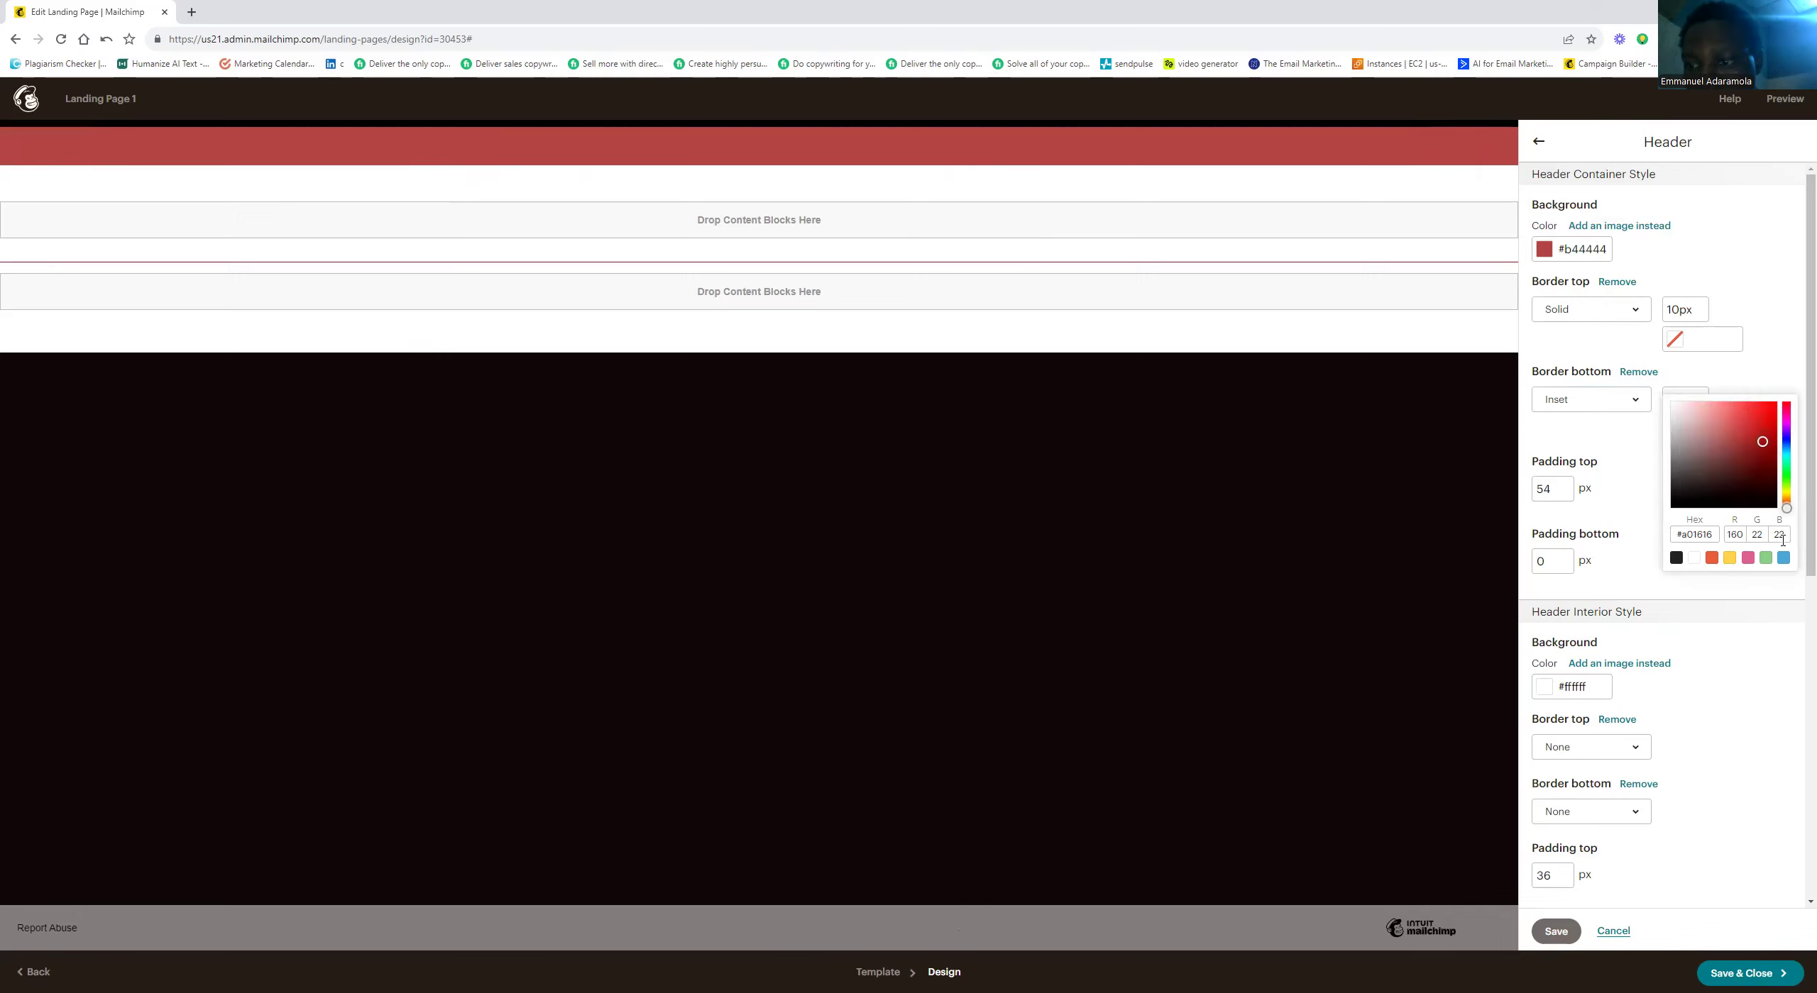
click(1766, 559)
drag(1707, 422, 1749, 414)
click(1750, 376)
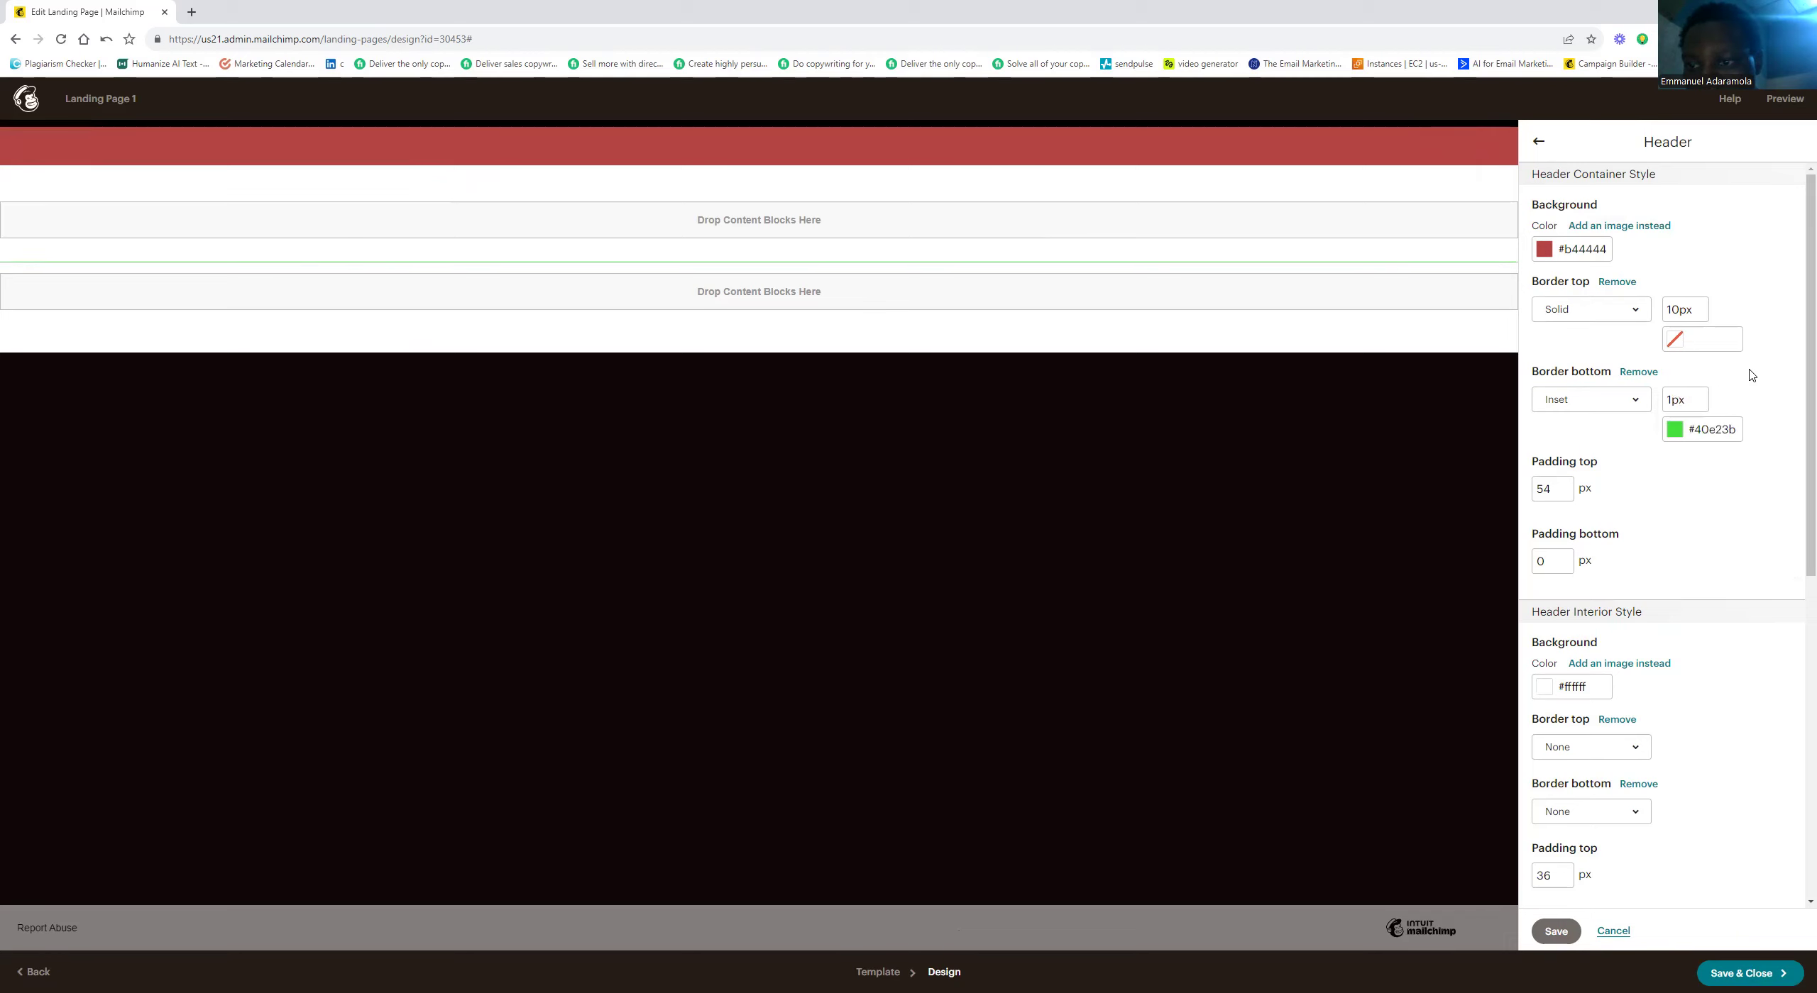
- Set the thickness of the header container's bottom border to 20px
click(1676, 401)
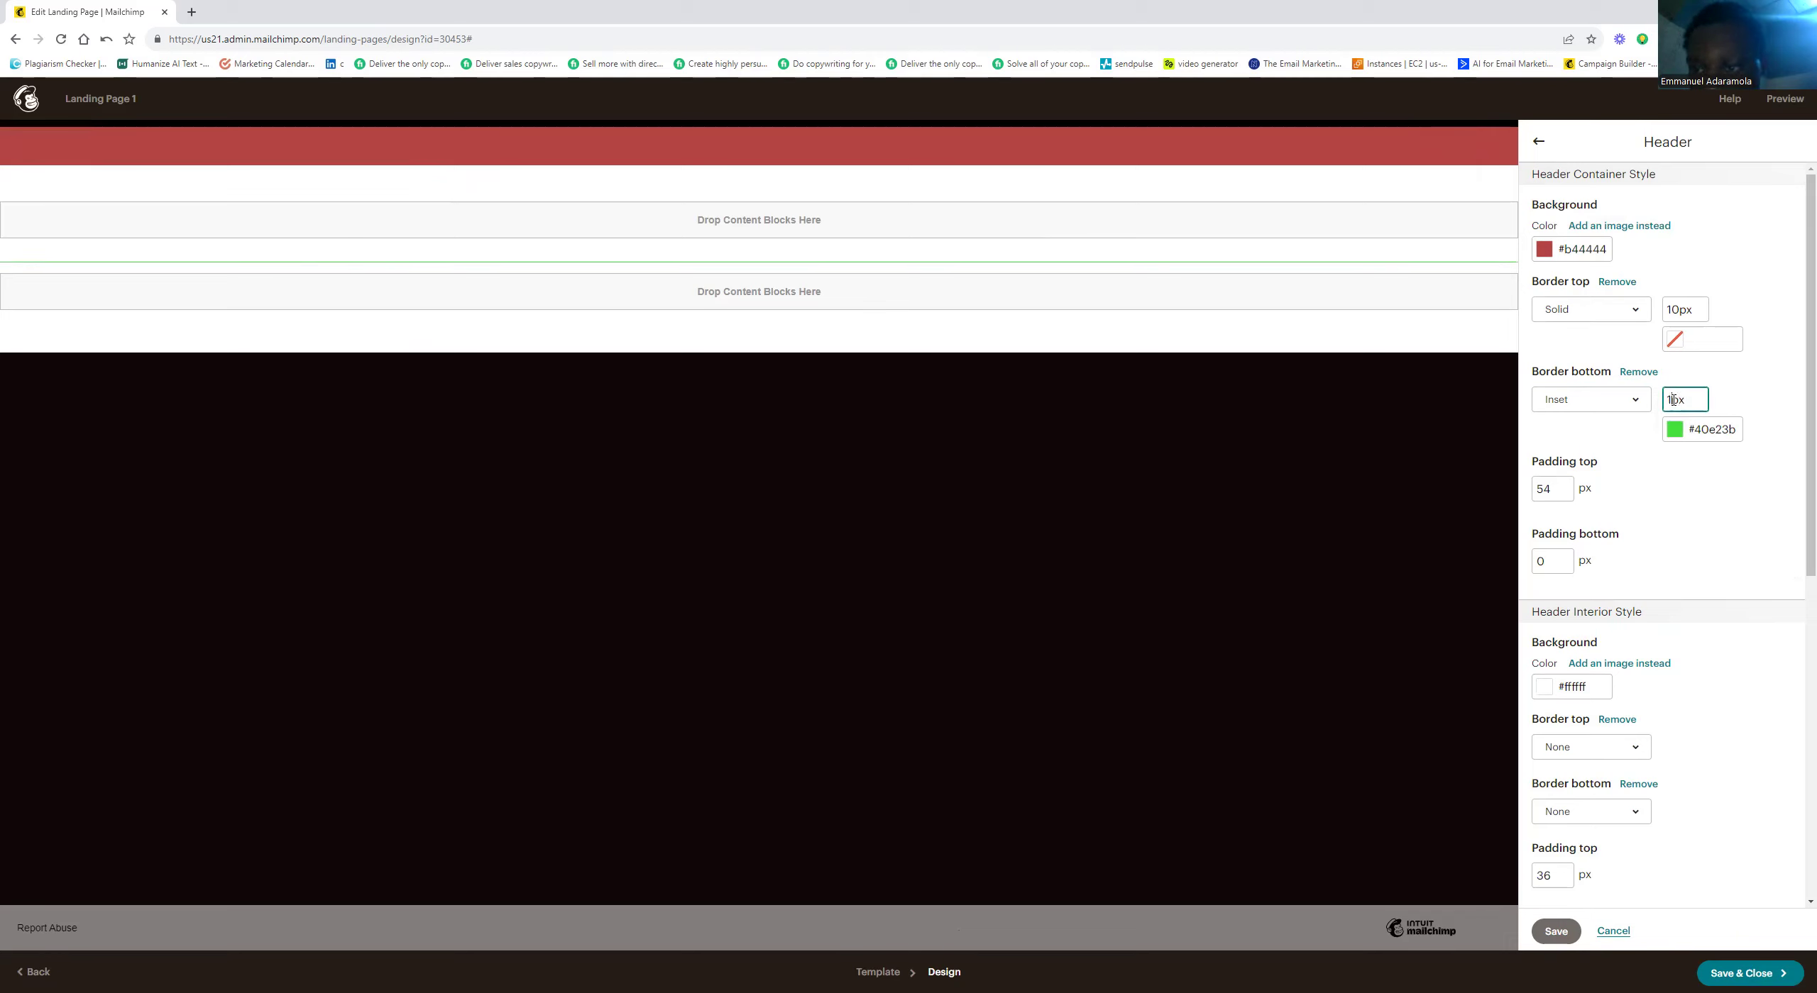
key(BackSpace)
text(20)
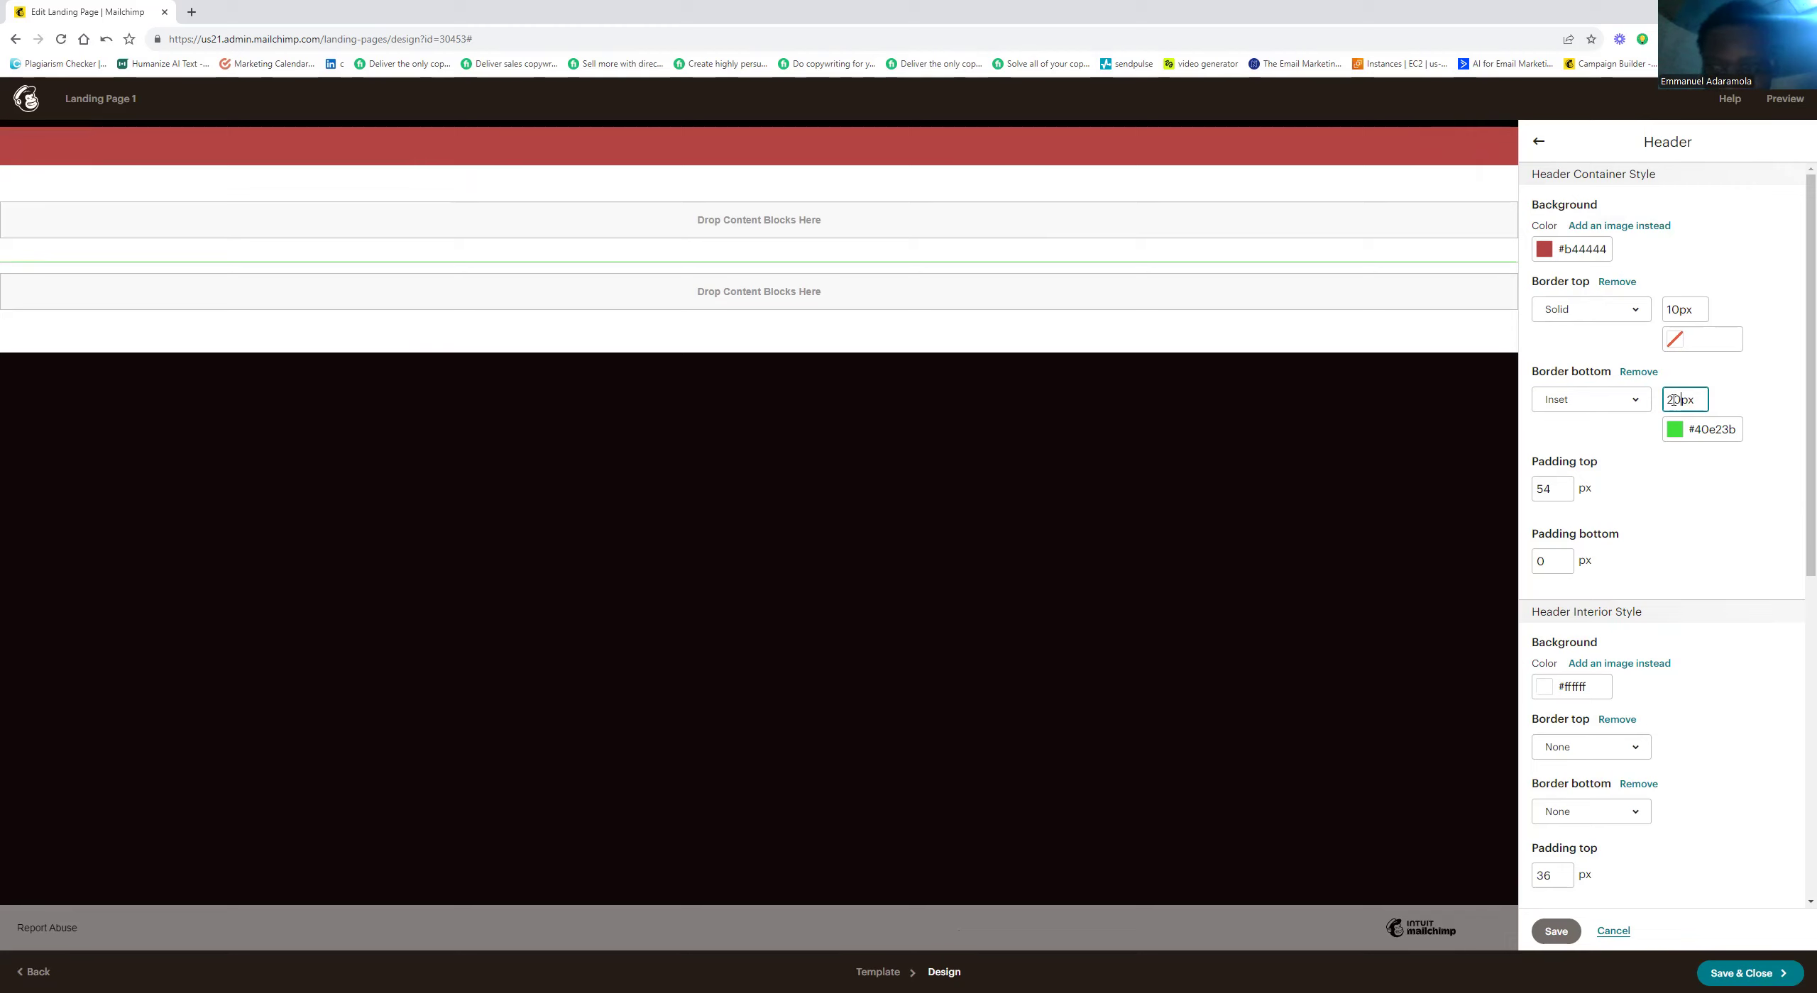
click(1759, 393)
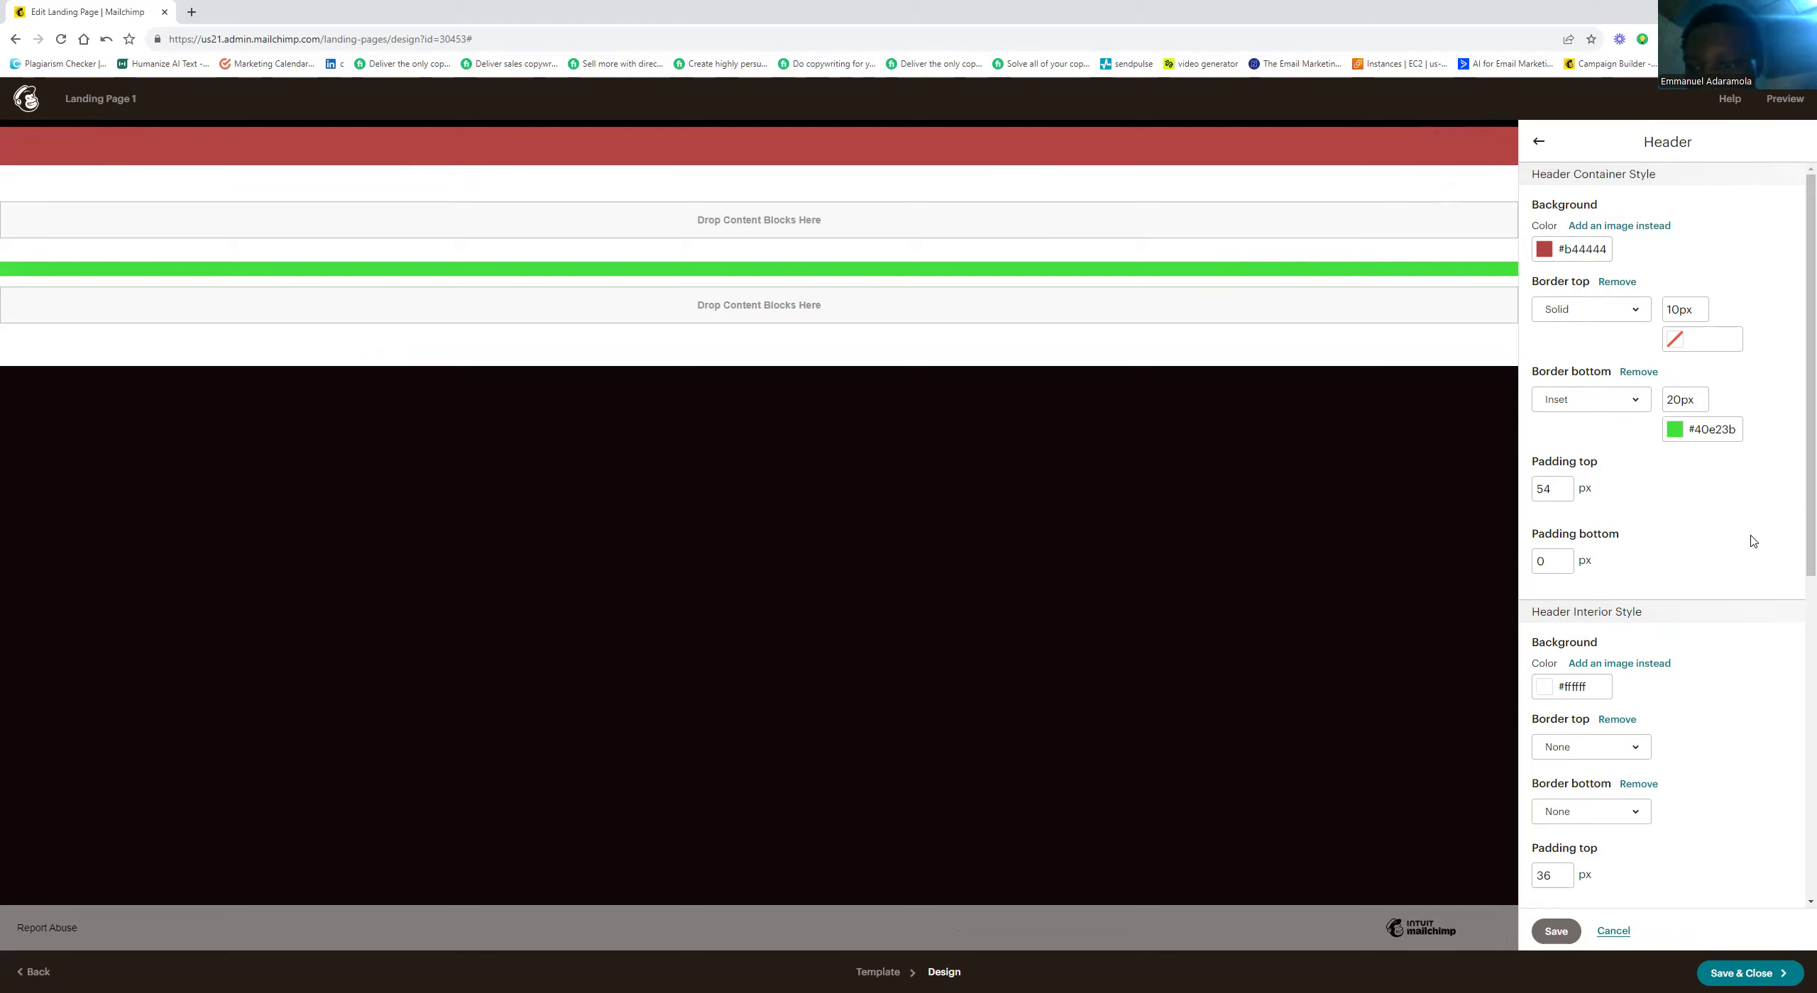
- Try a red header interior background, settle on the blue #4caad8, and leave the header styles
click(1544, 688)
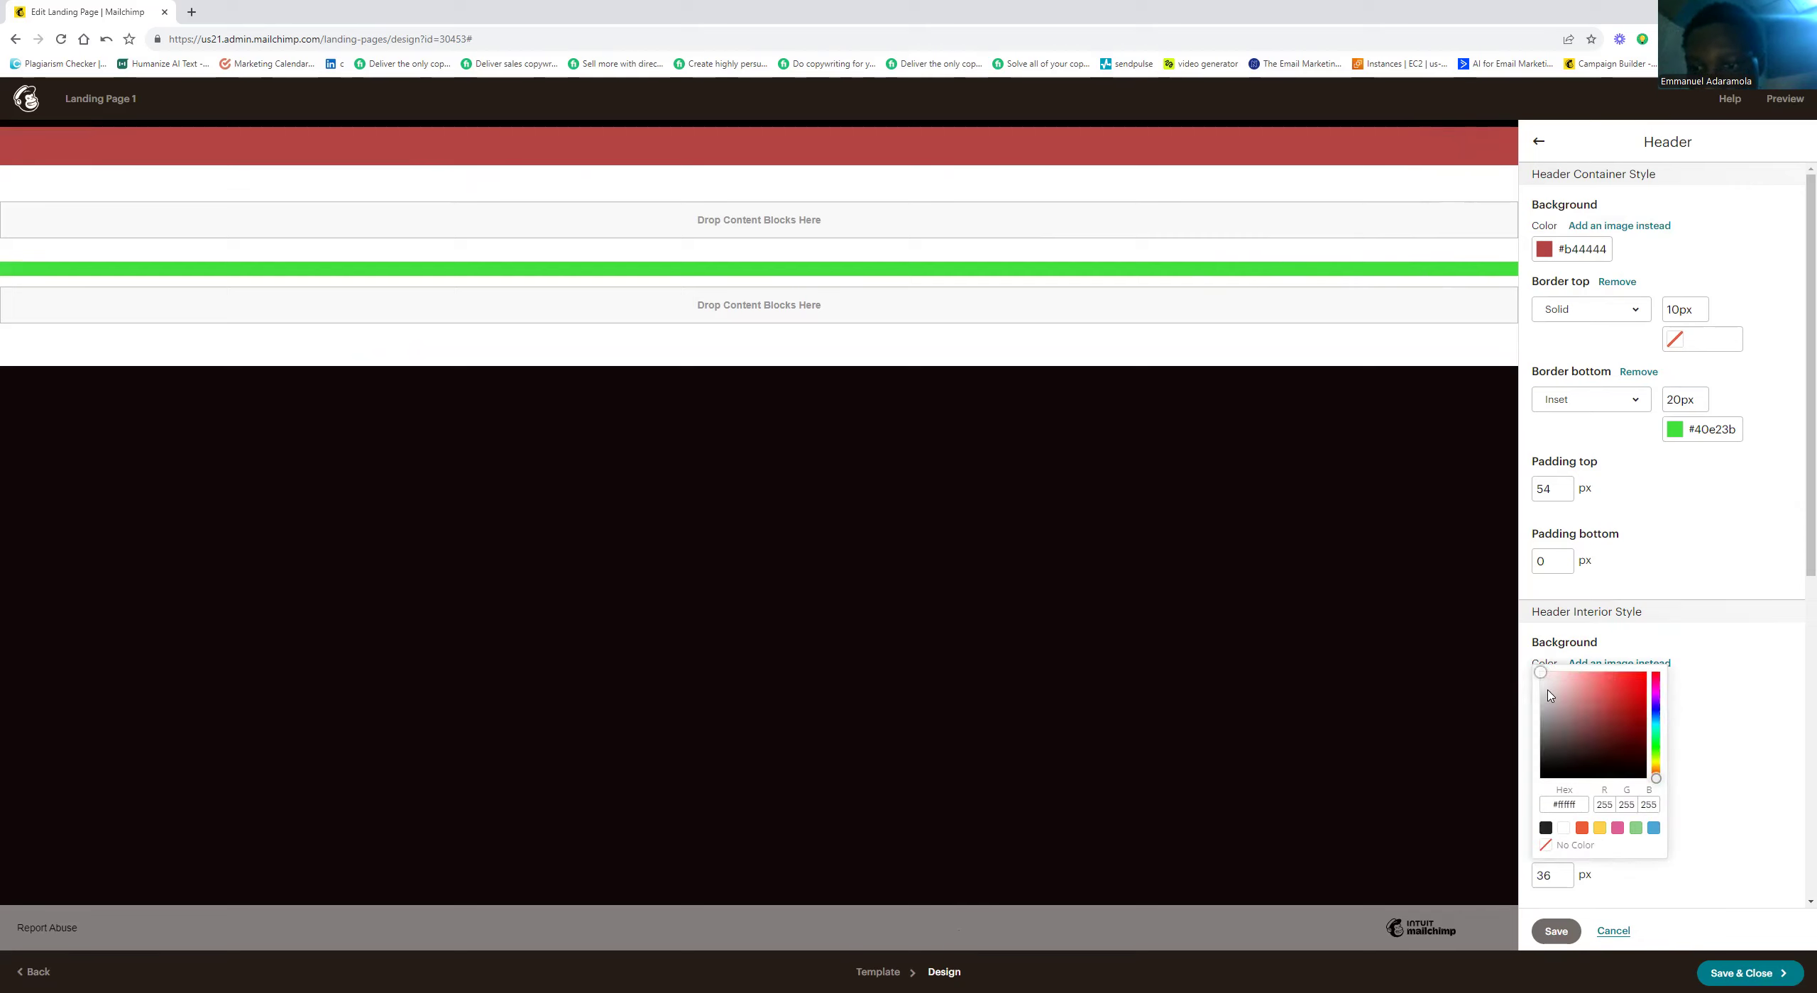
drag(1544, 673, 1618, 694)
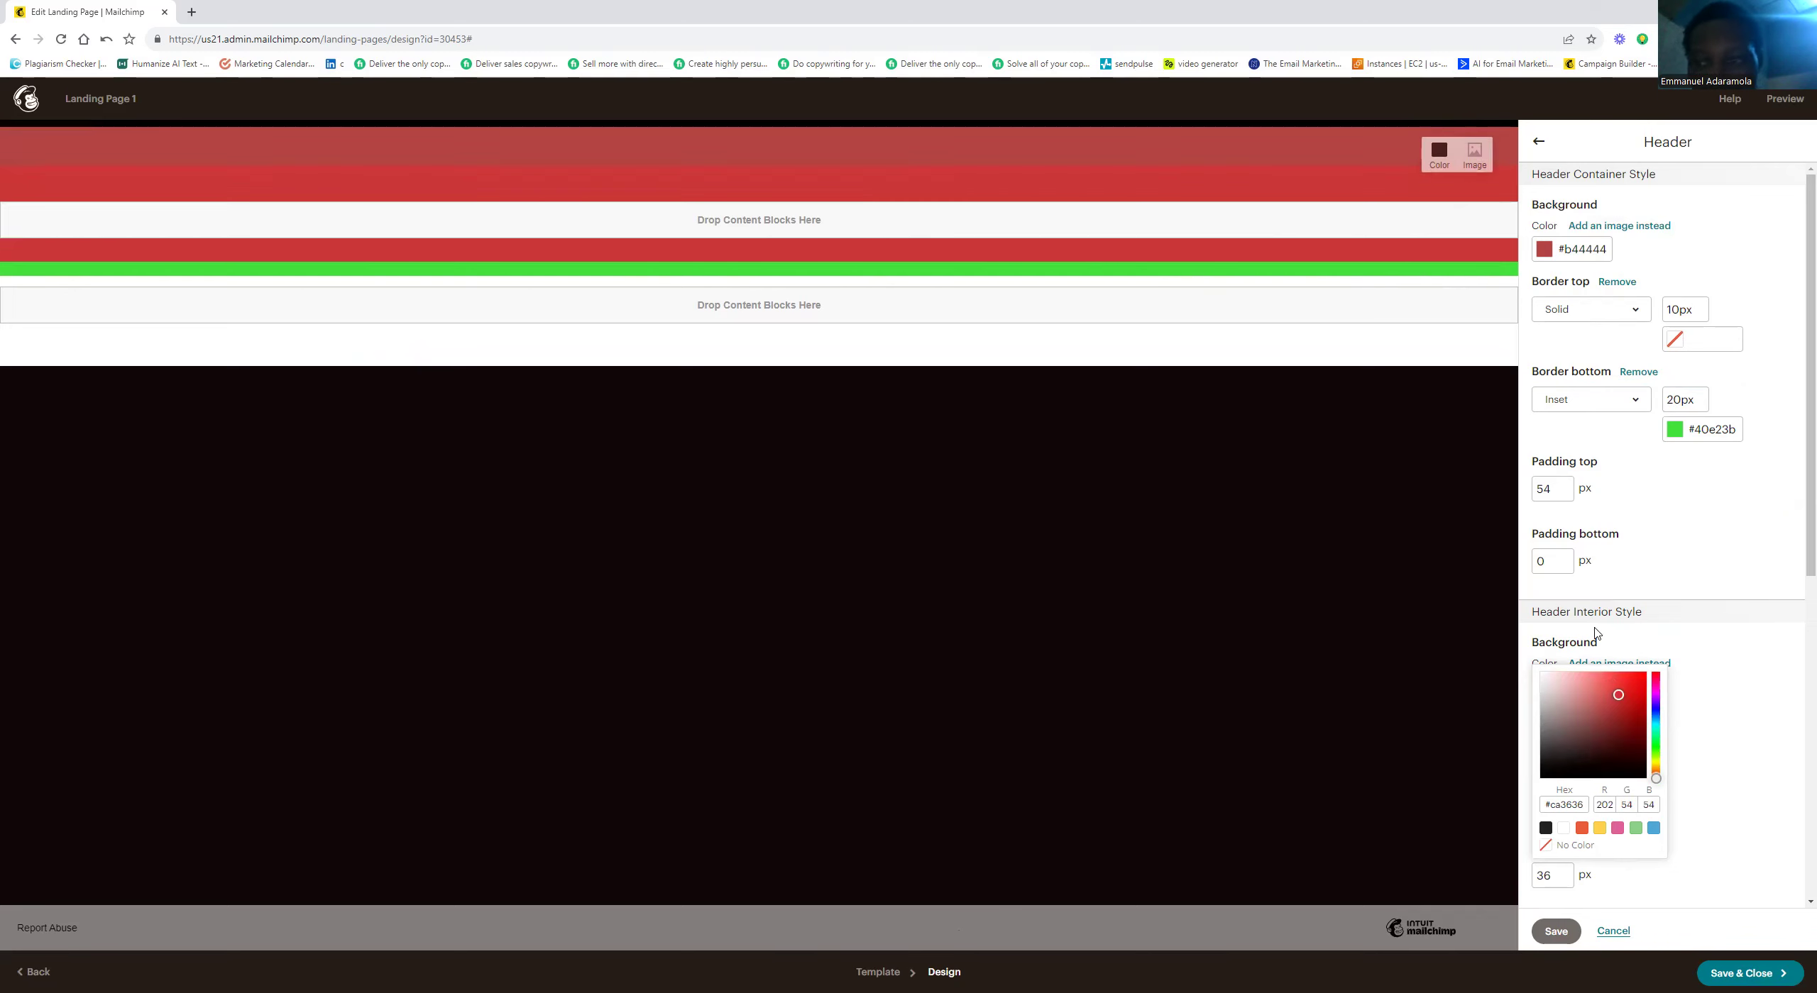
click(1654, 828)
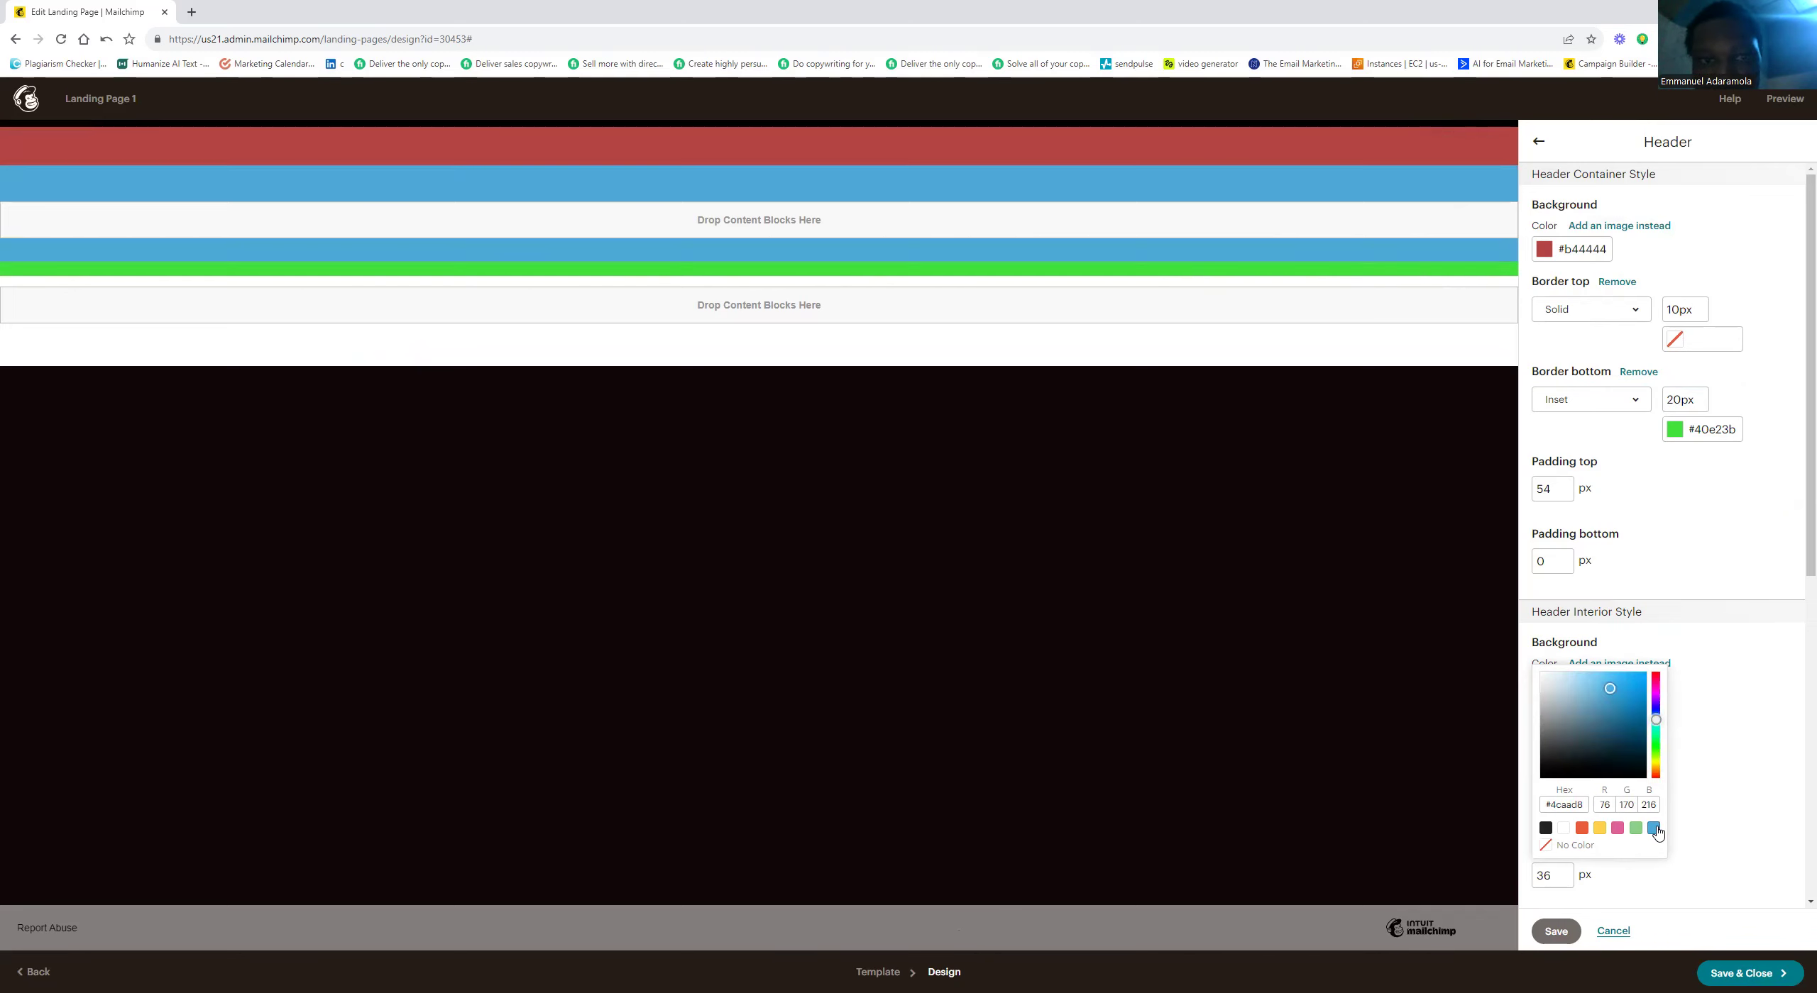
click(1729, 602)
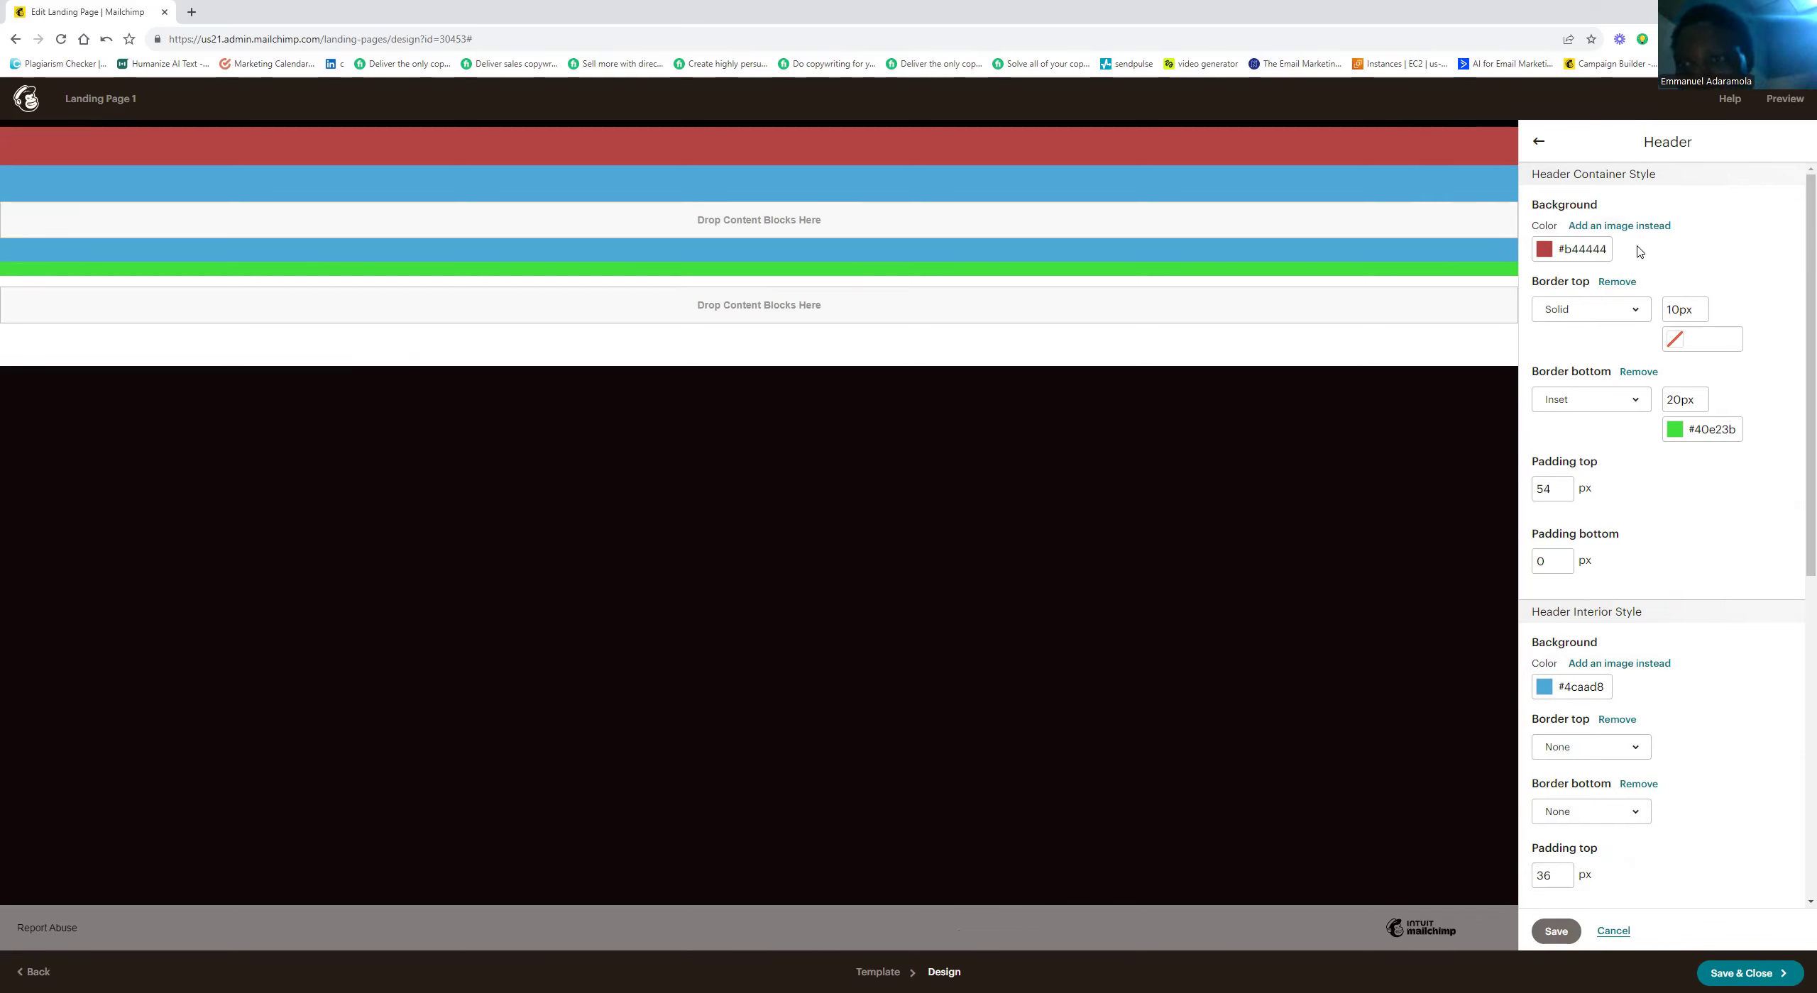
click(1538, 141)
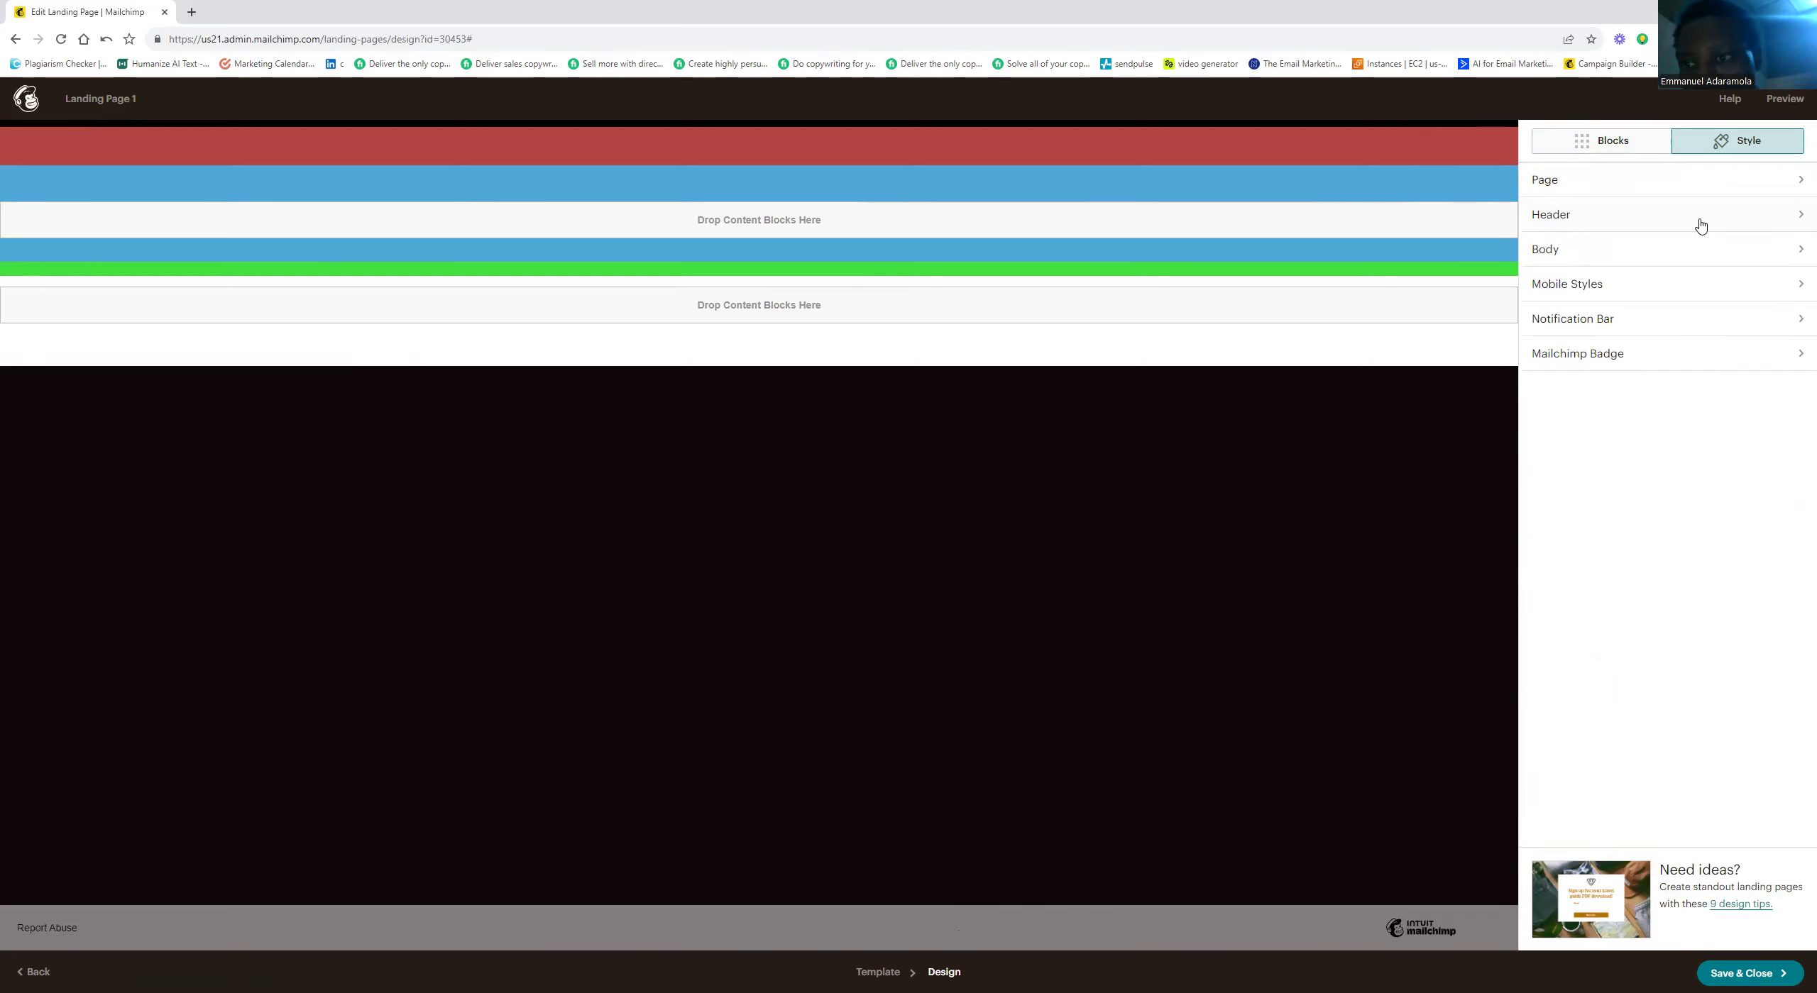
- Look over the mobile styles, and enable the notification bar to preview it and switch it off again
click(1625, 286)
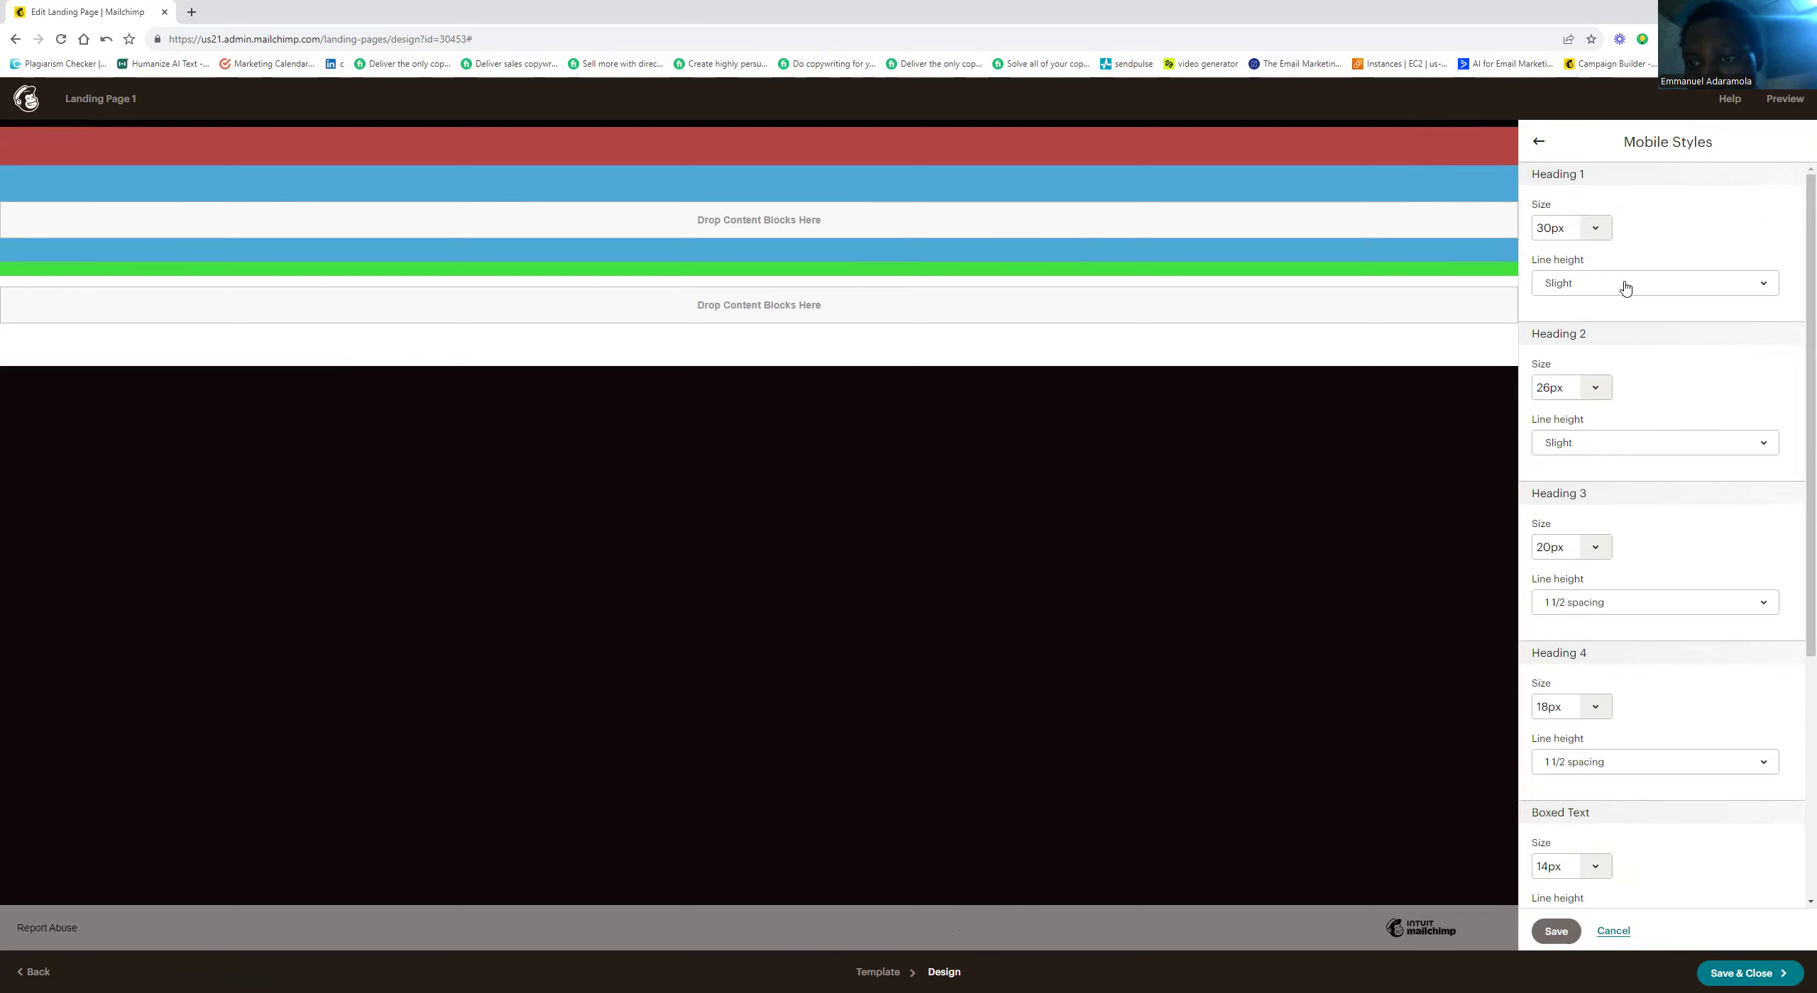
click(1538, 143)
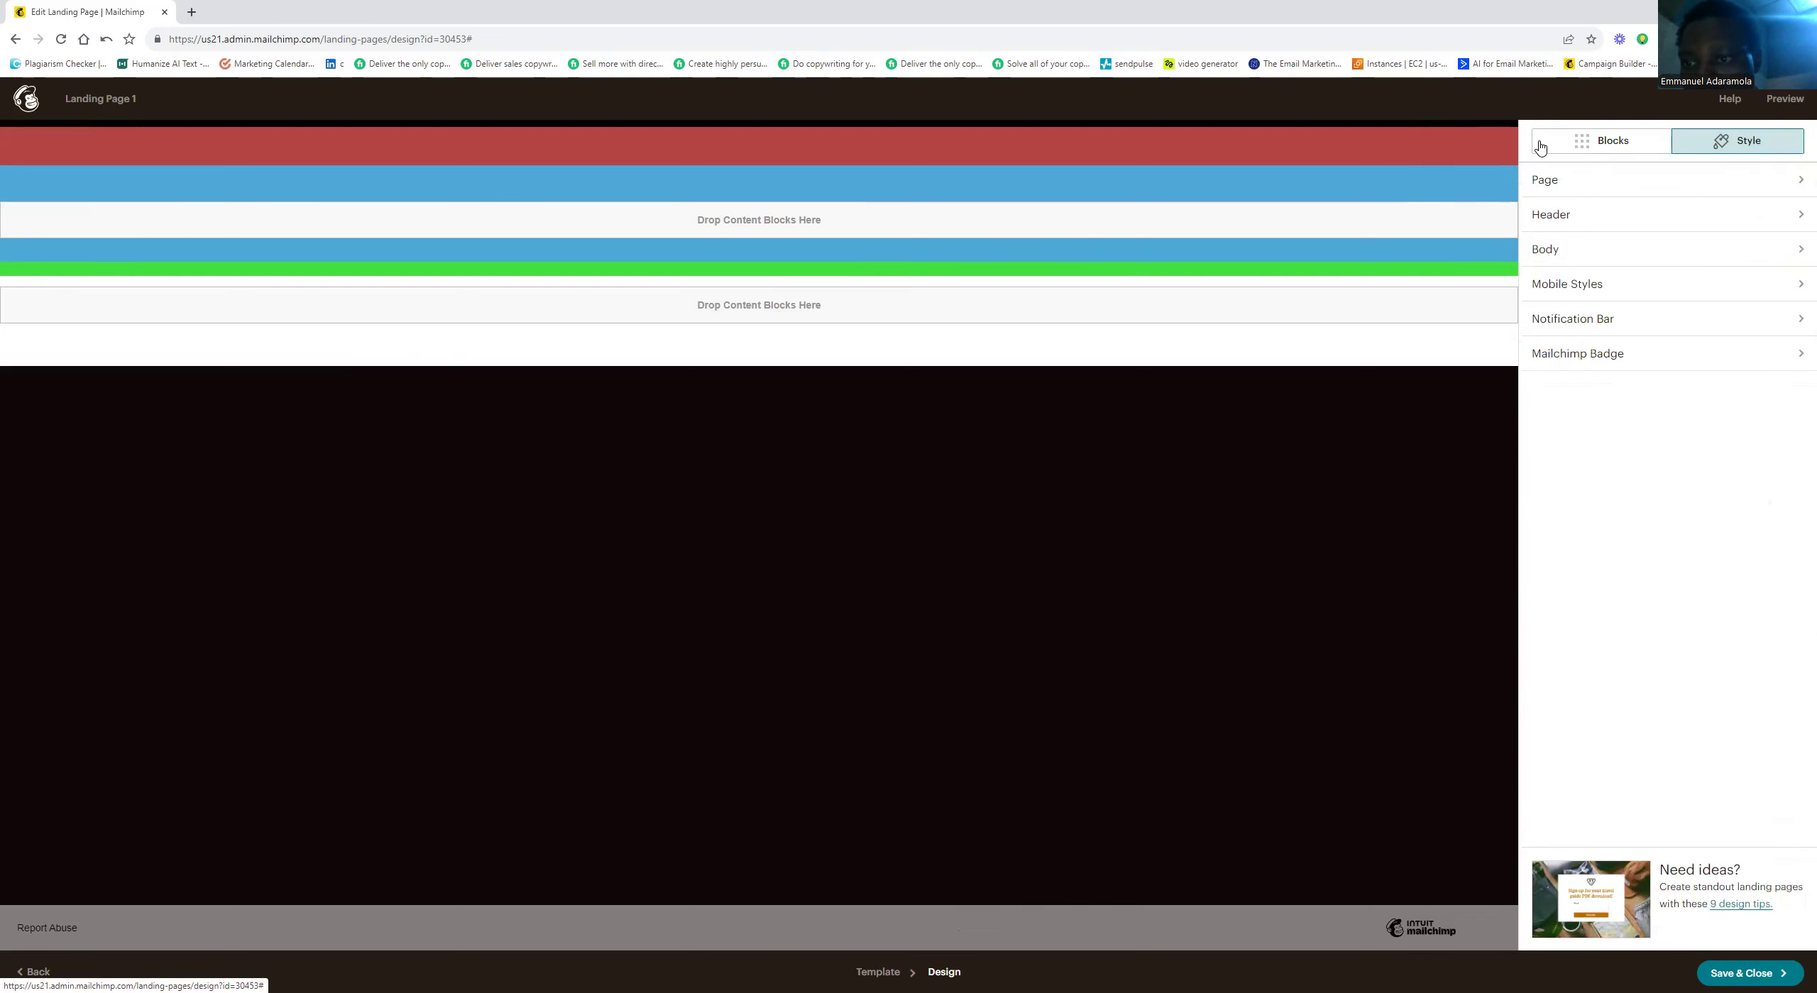
click(1596, 323)
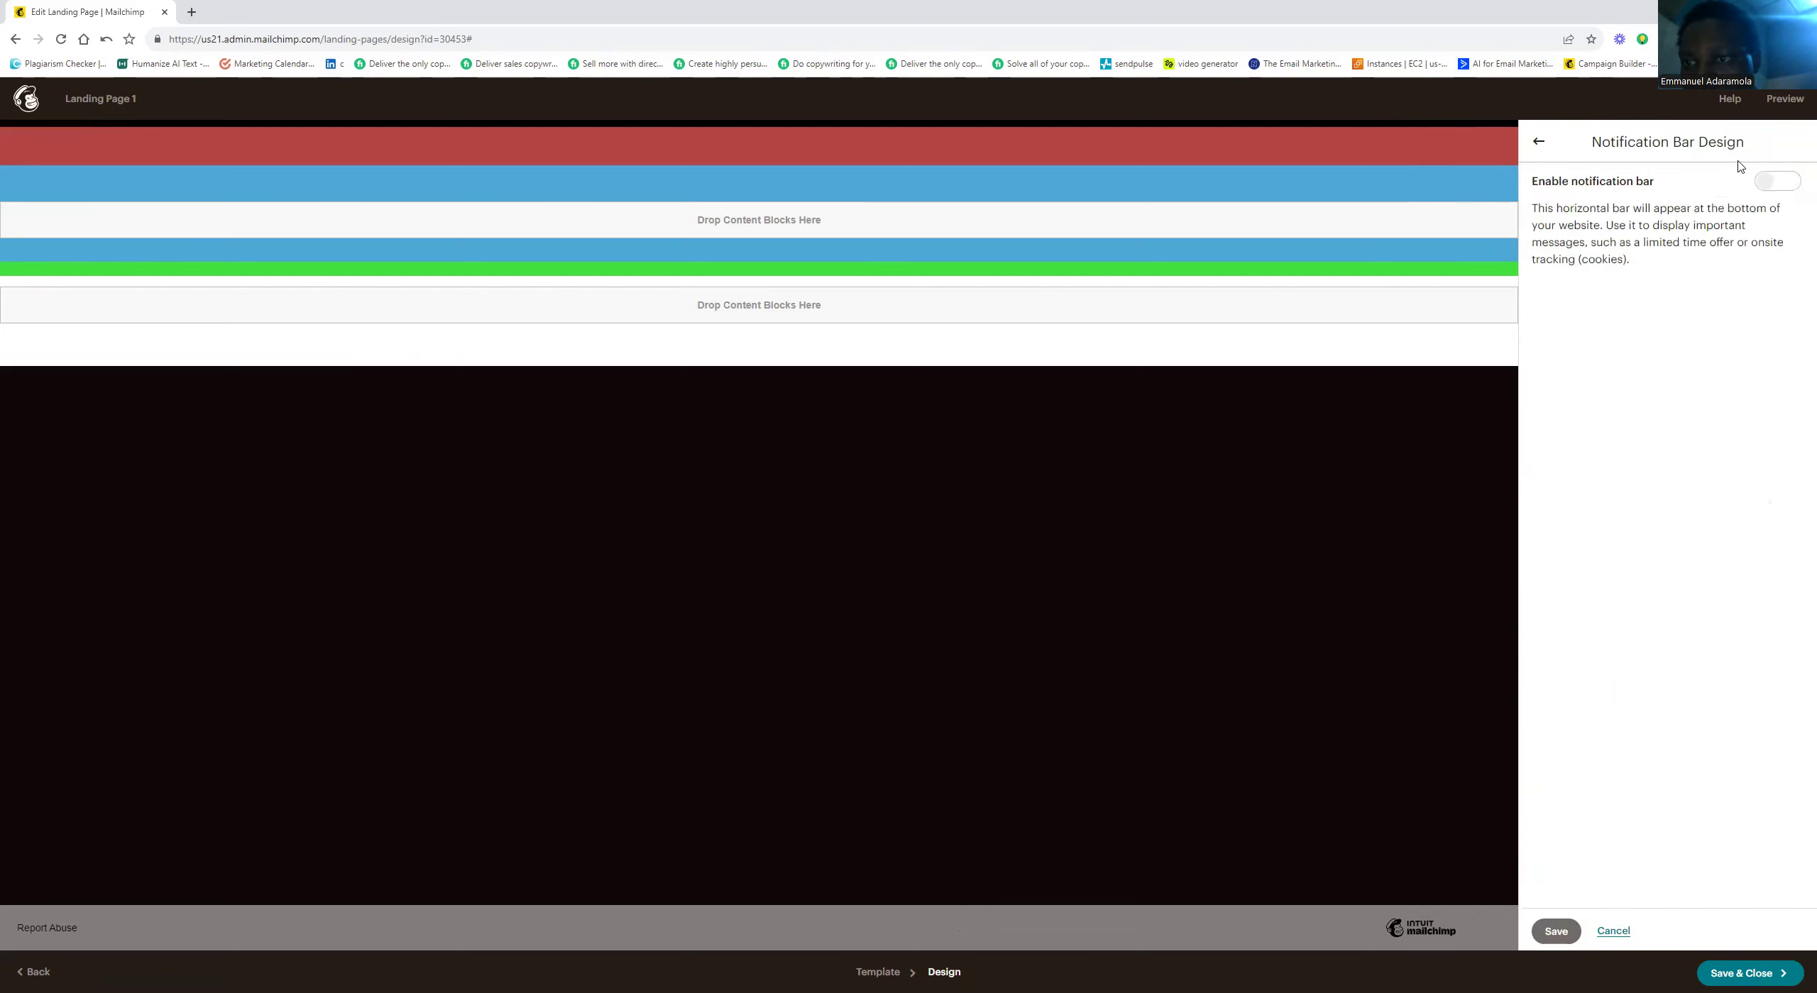
click(1767, 182)
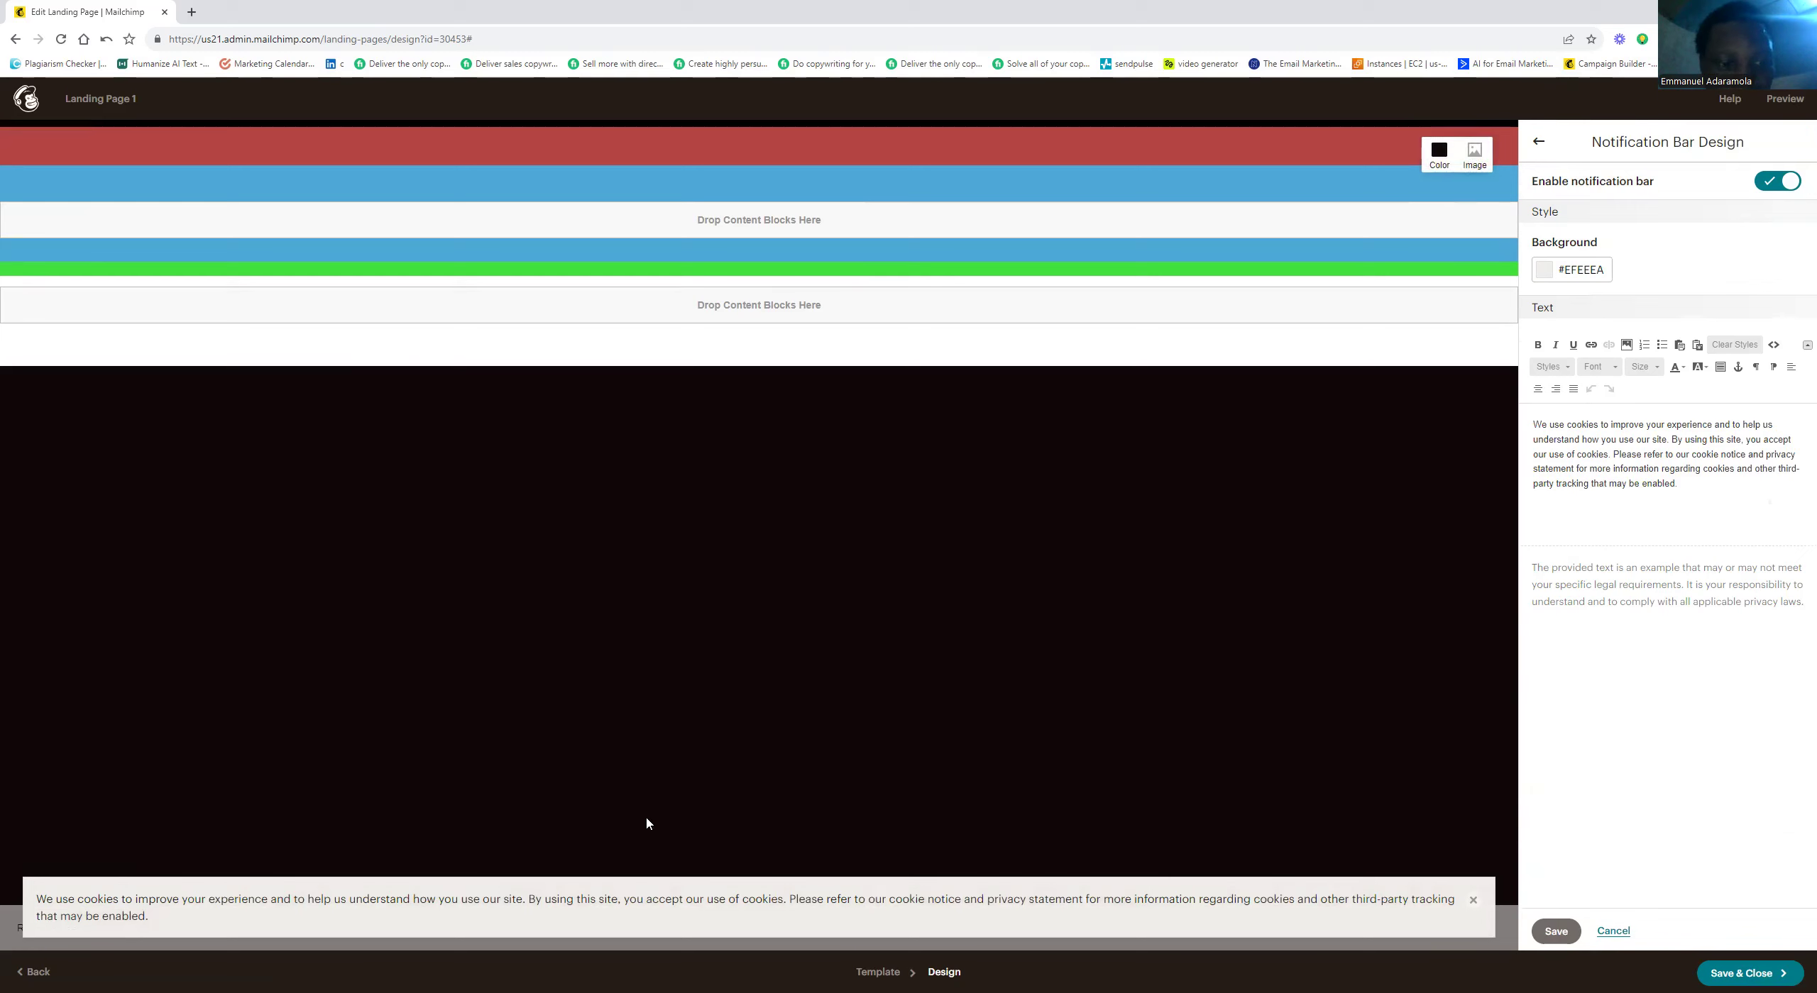
click(1778, 183)
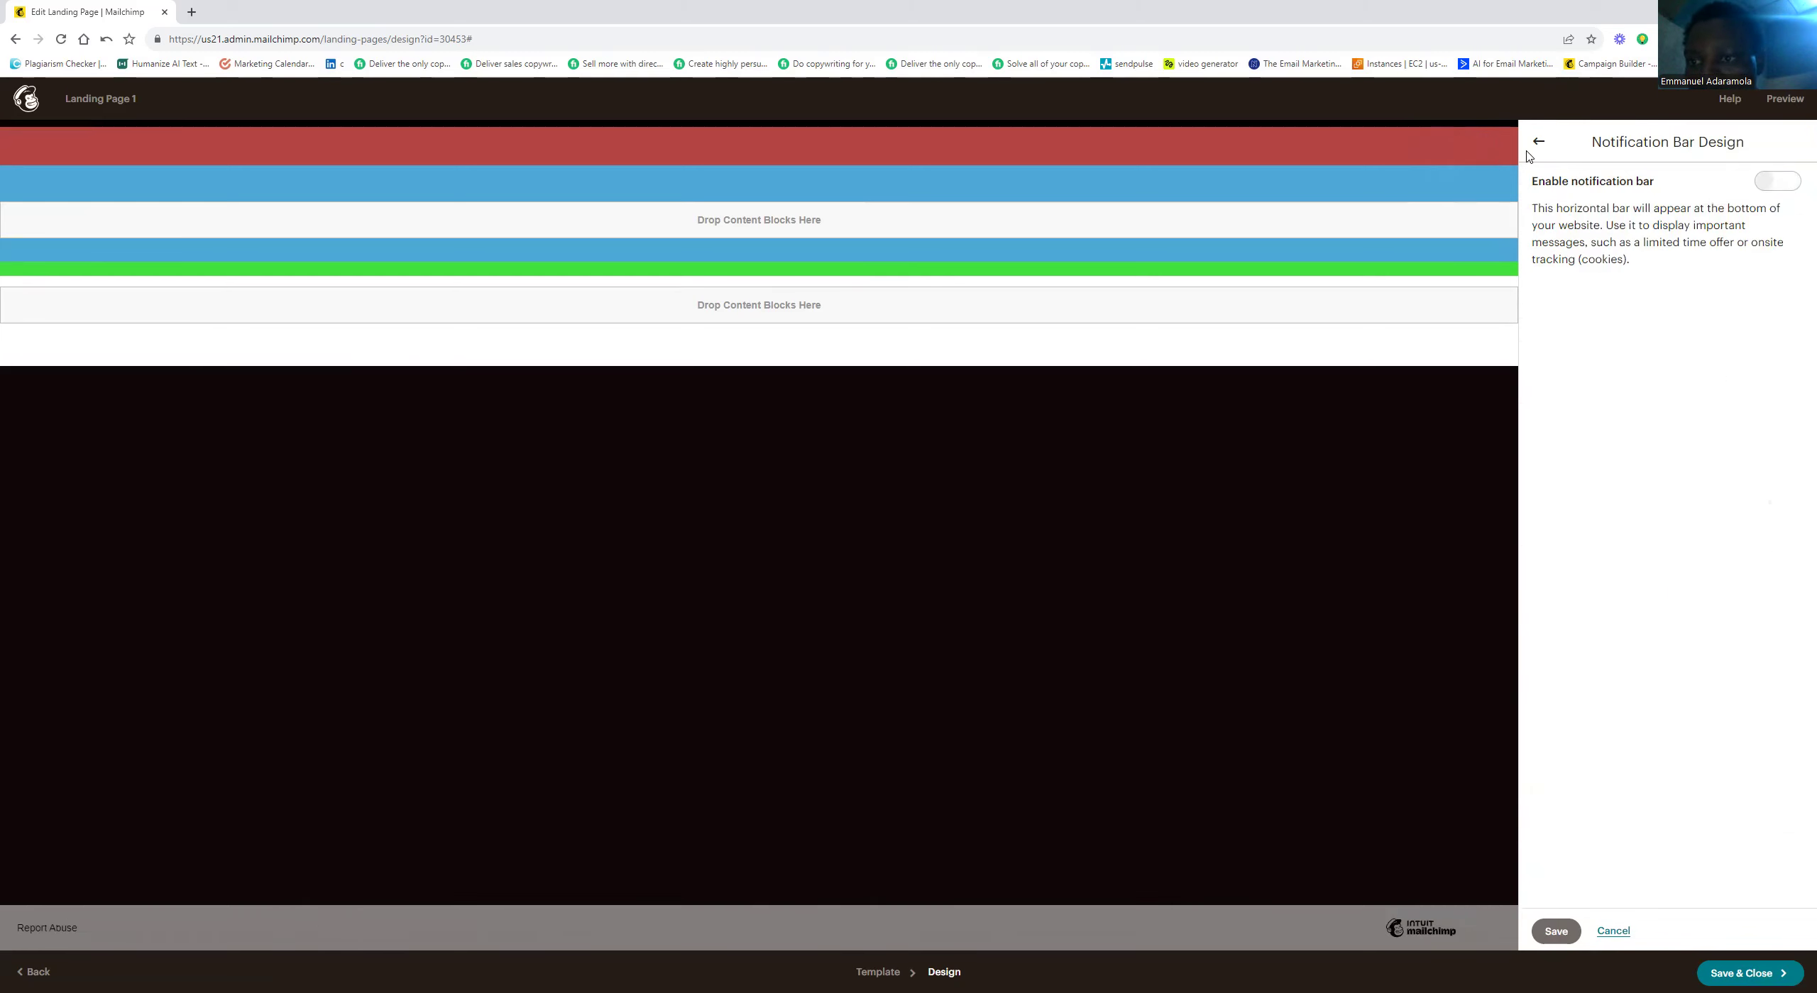
click(1538, 144)
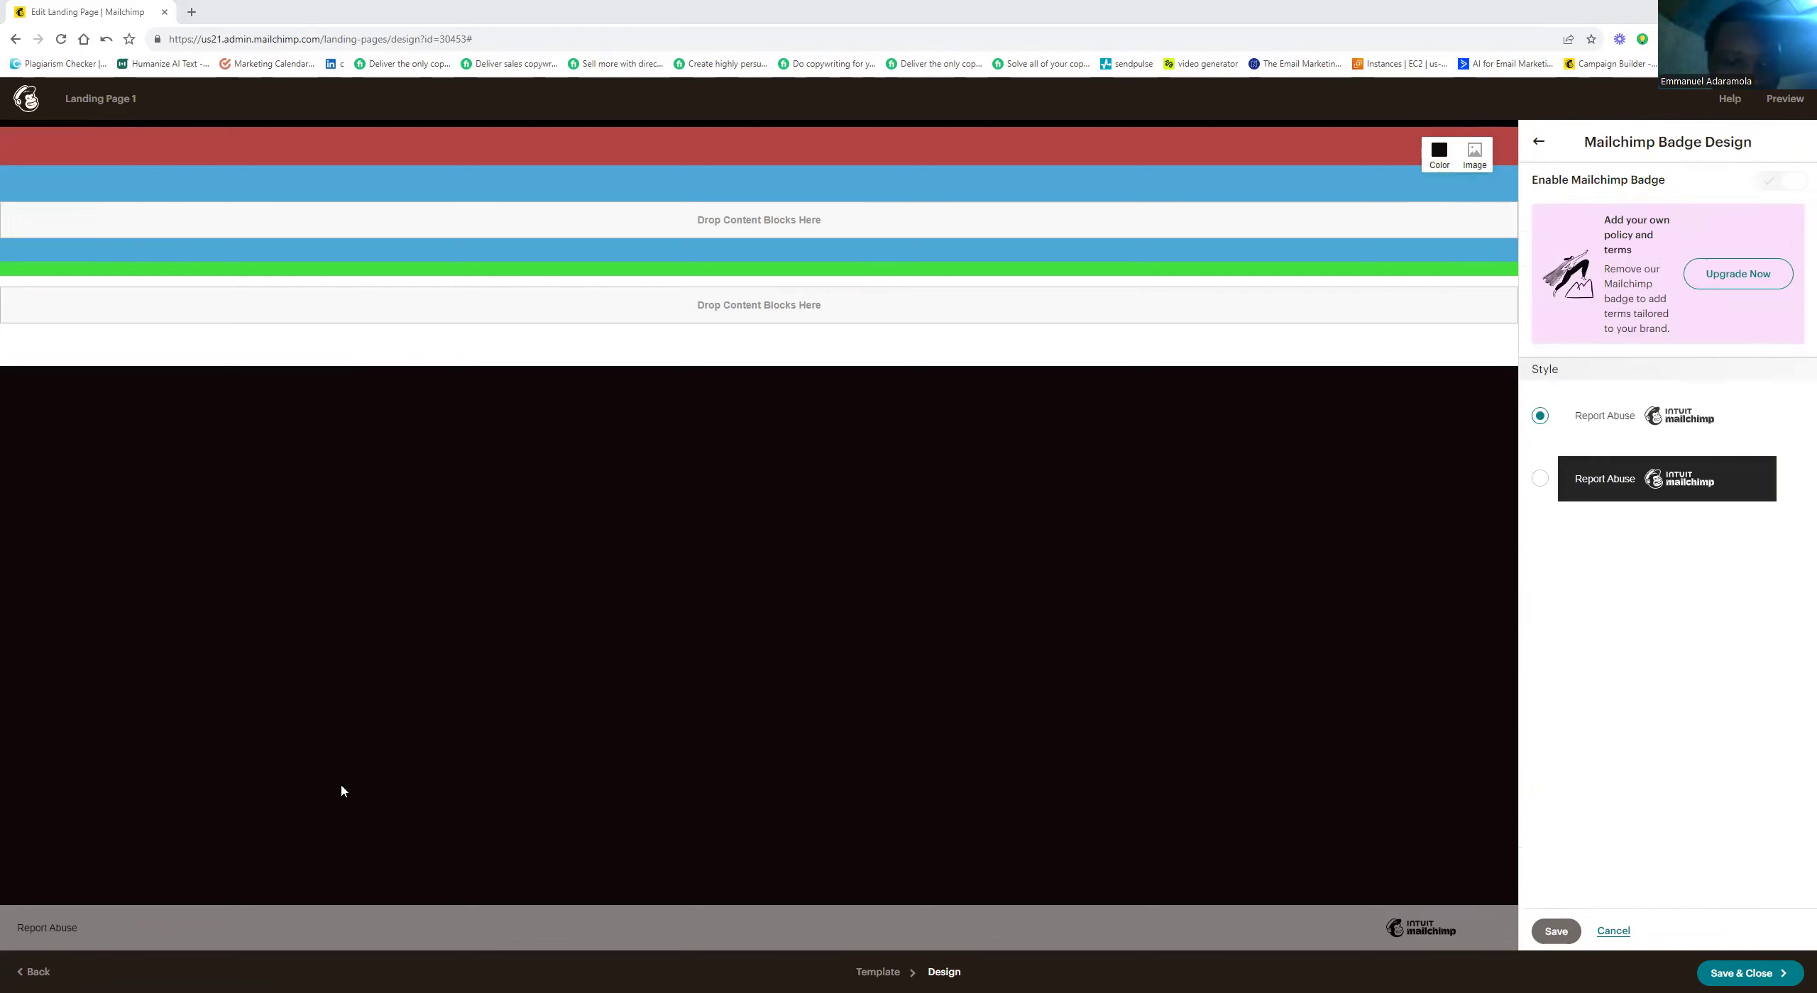
- Review the Mailchimp badge design options and return to the list of content blocks
drag(1320, 816, 721, 837)
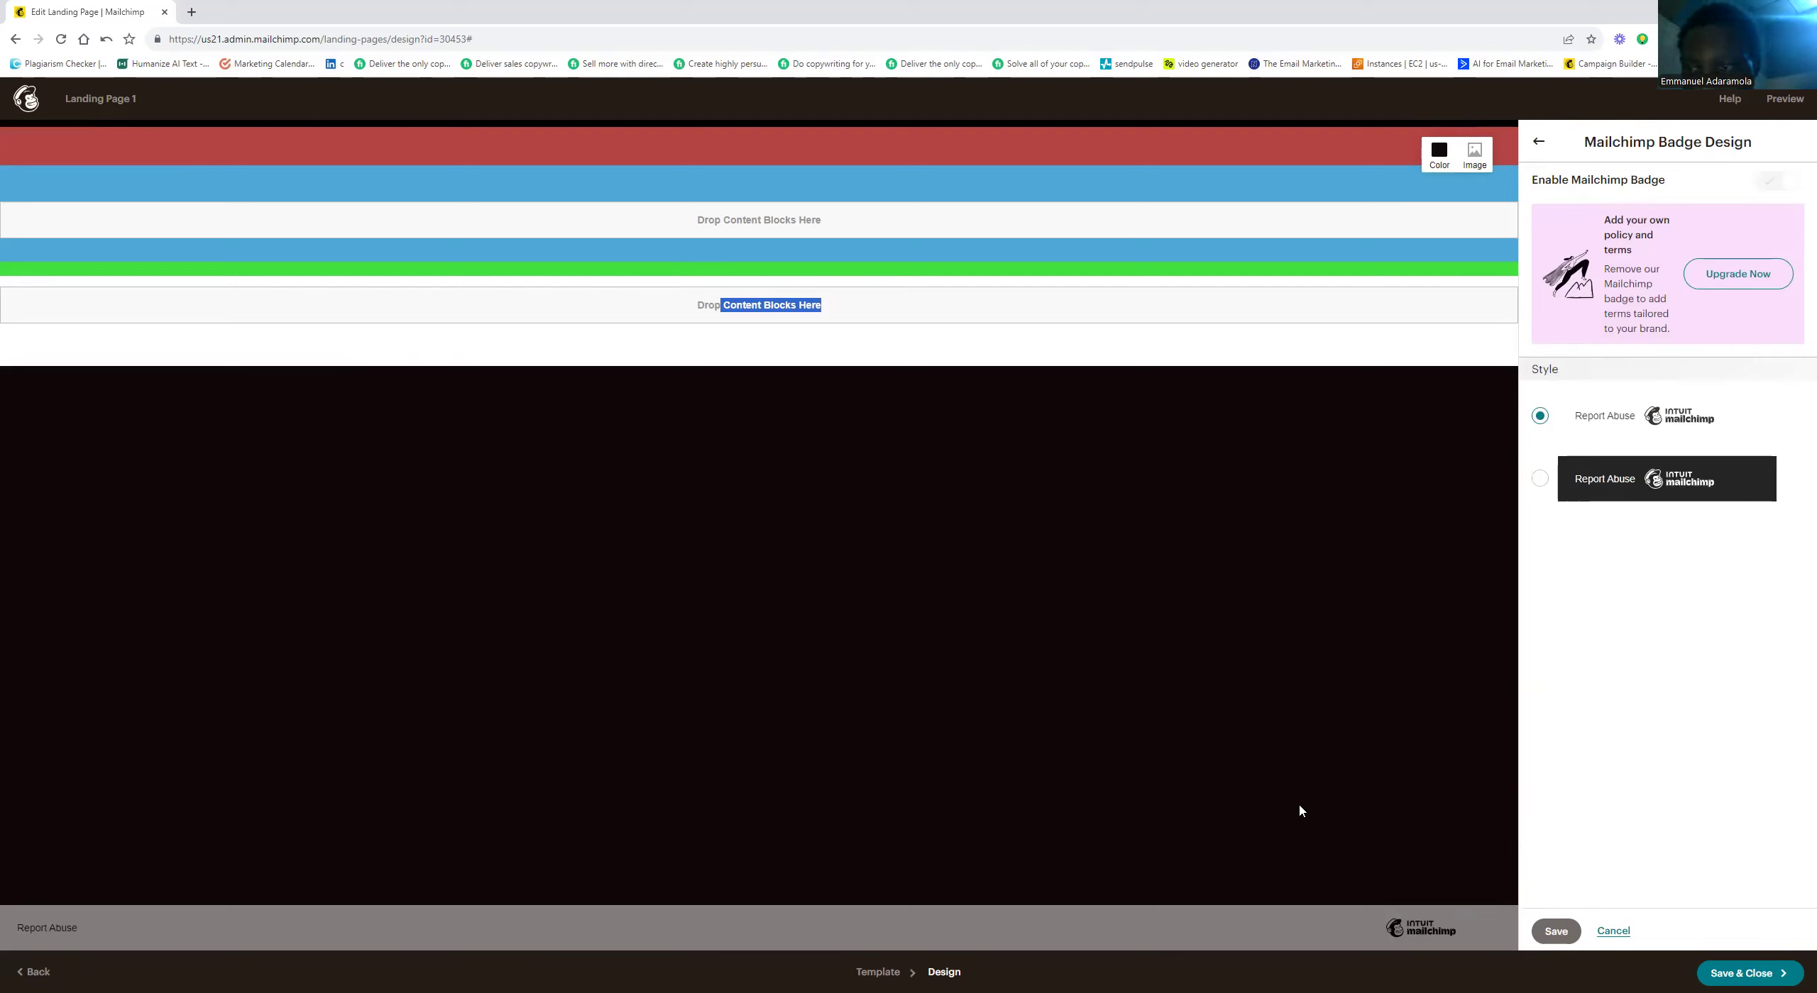
click(1577, 583)
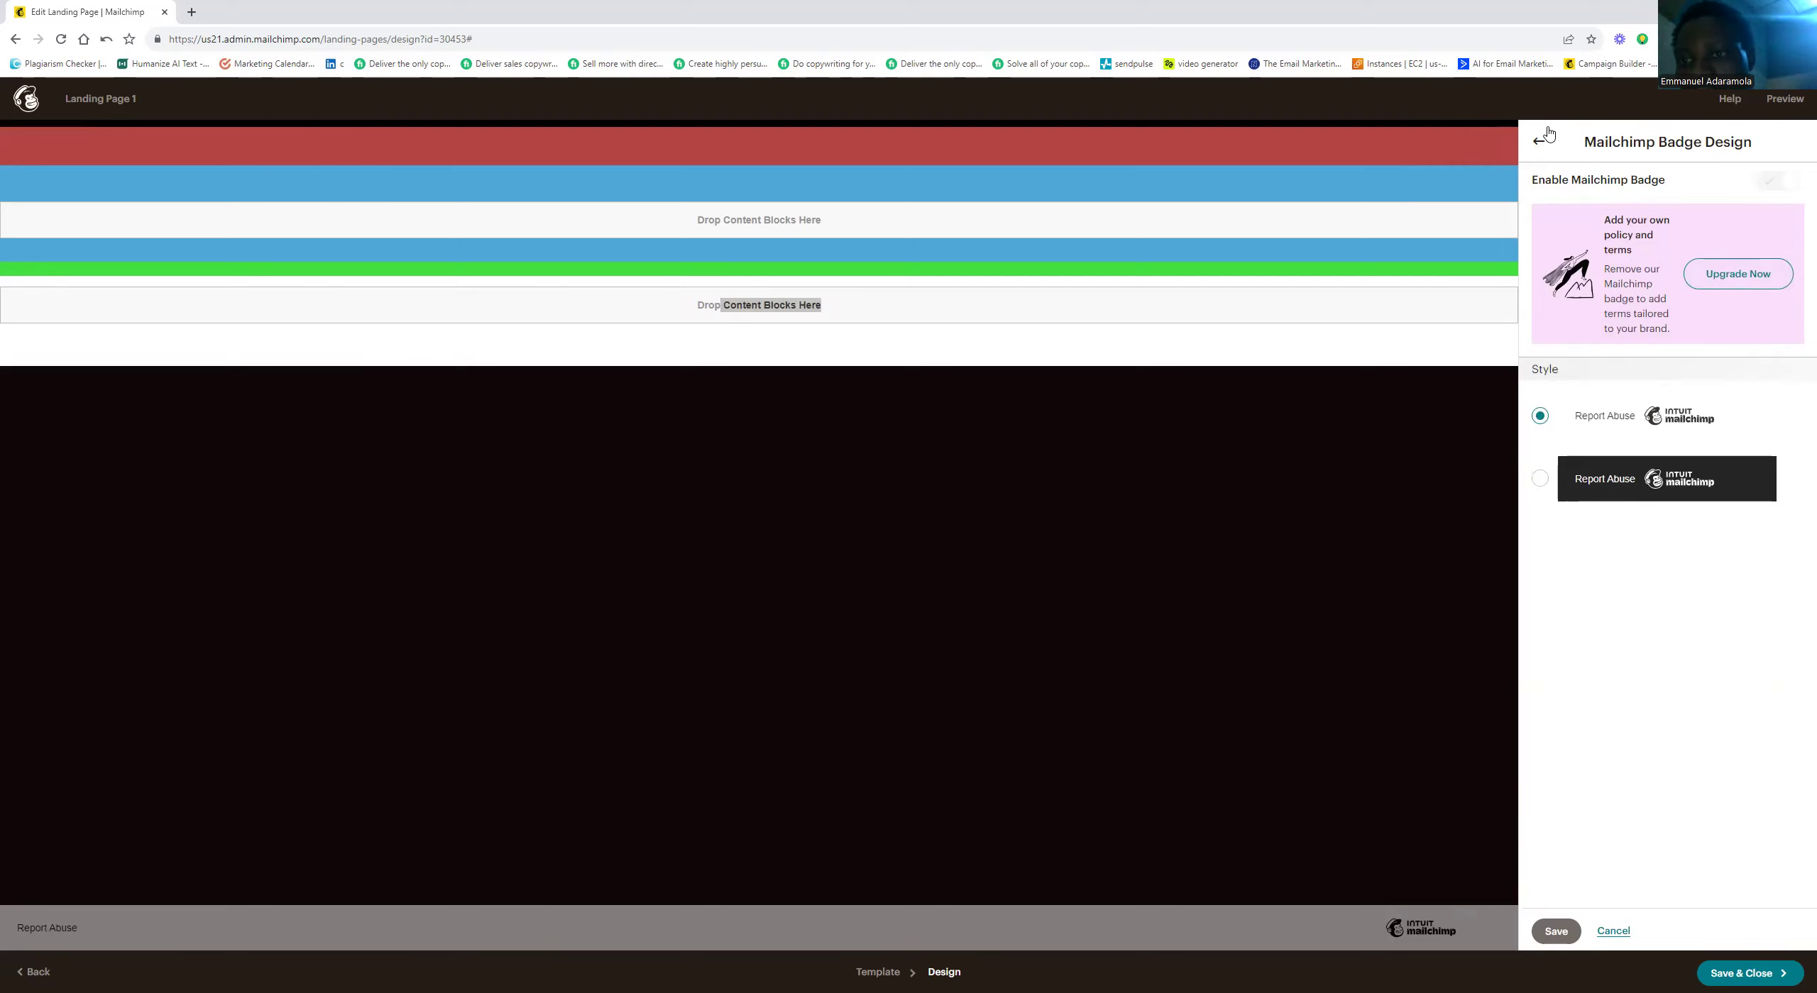
click(1537, 144)
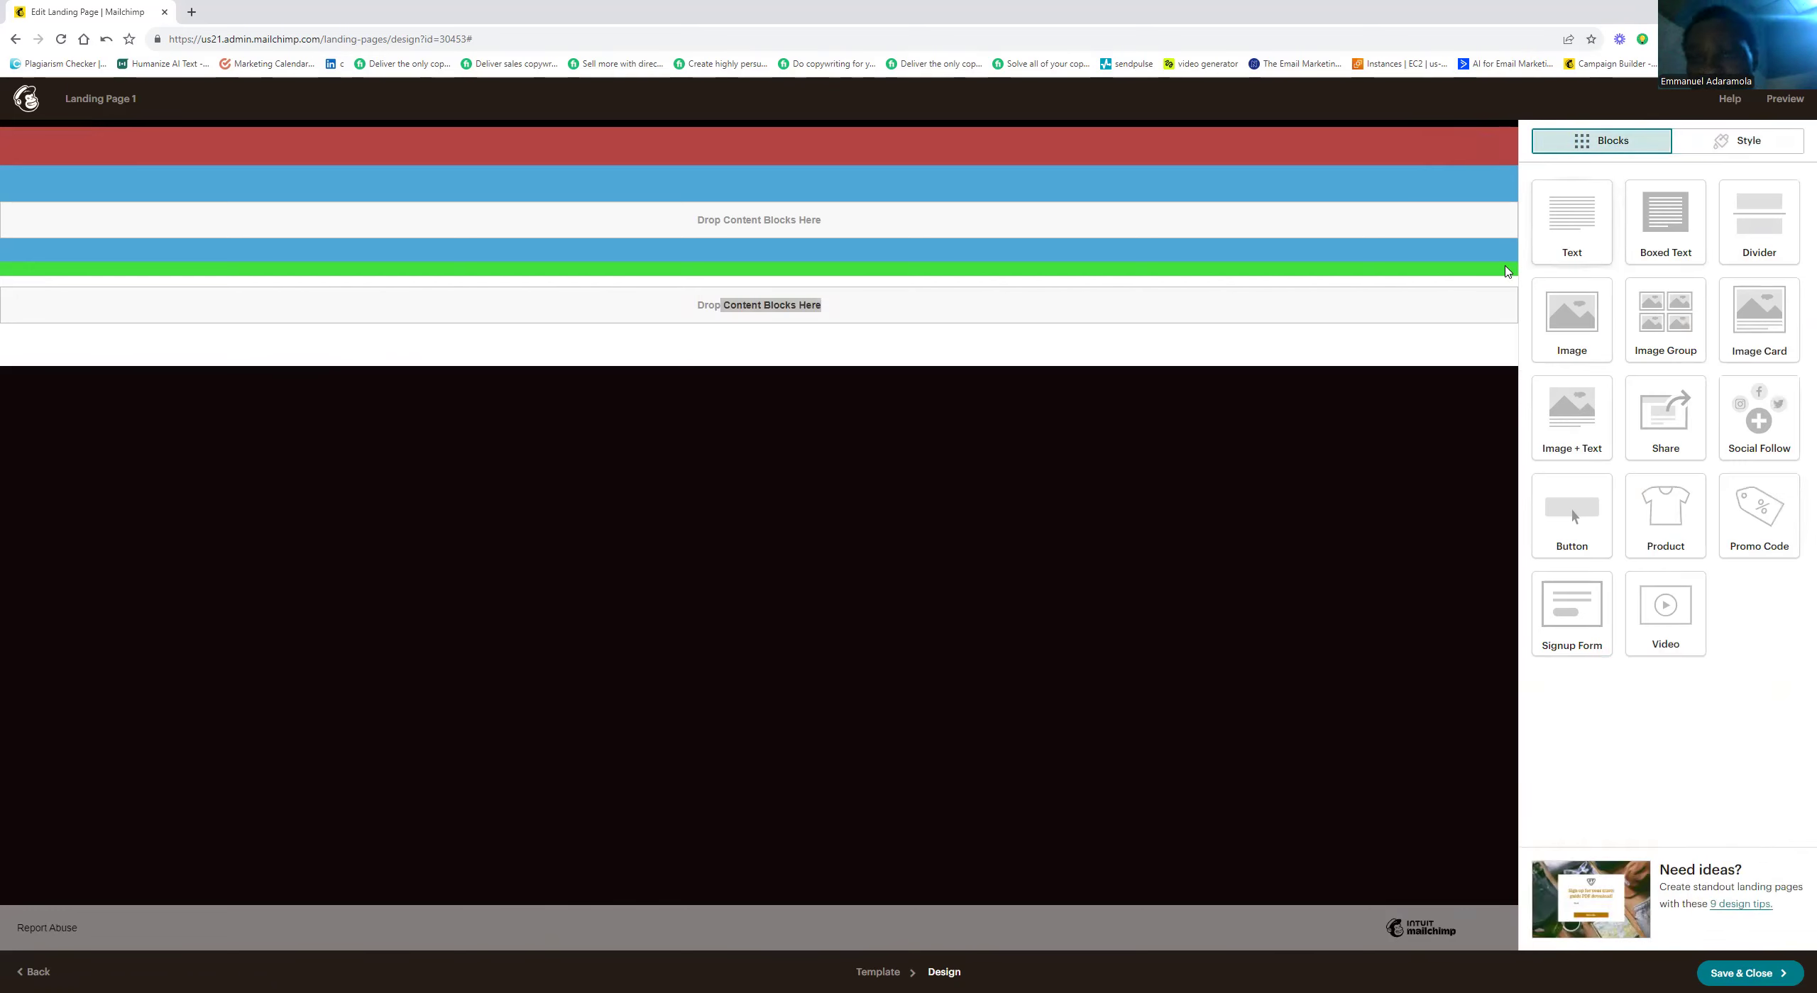
drag(1495, 213, 951, 156)
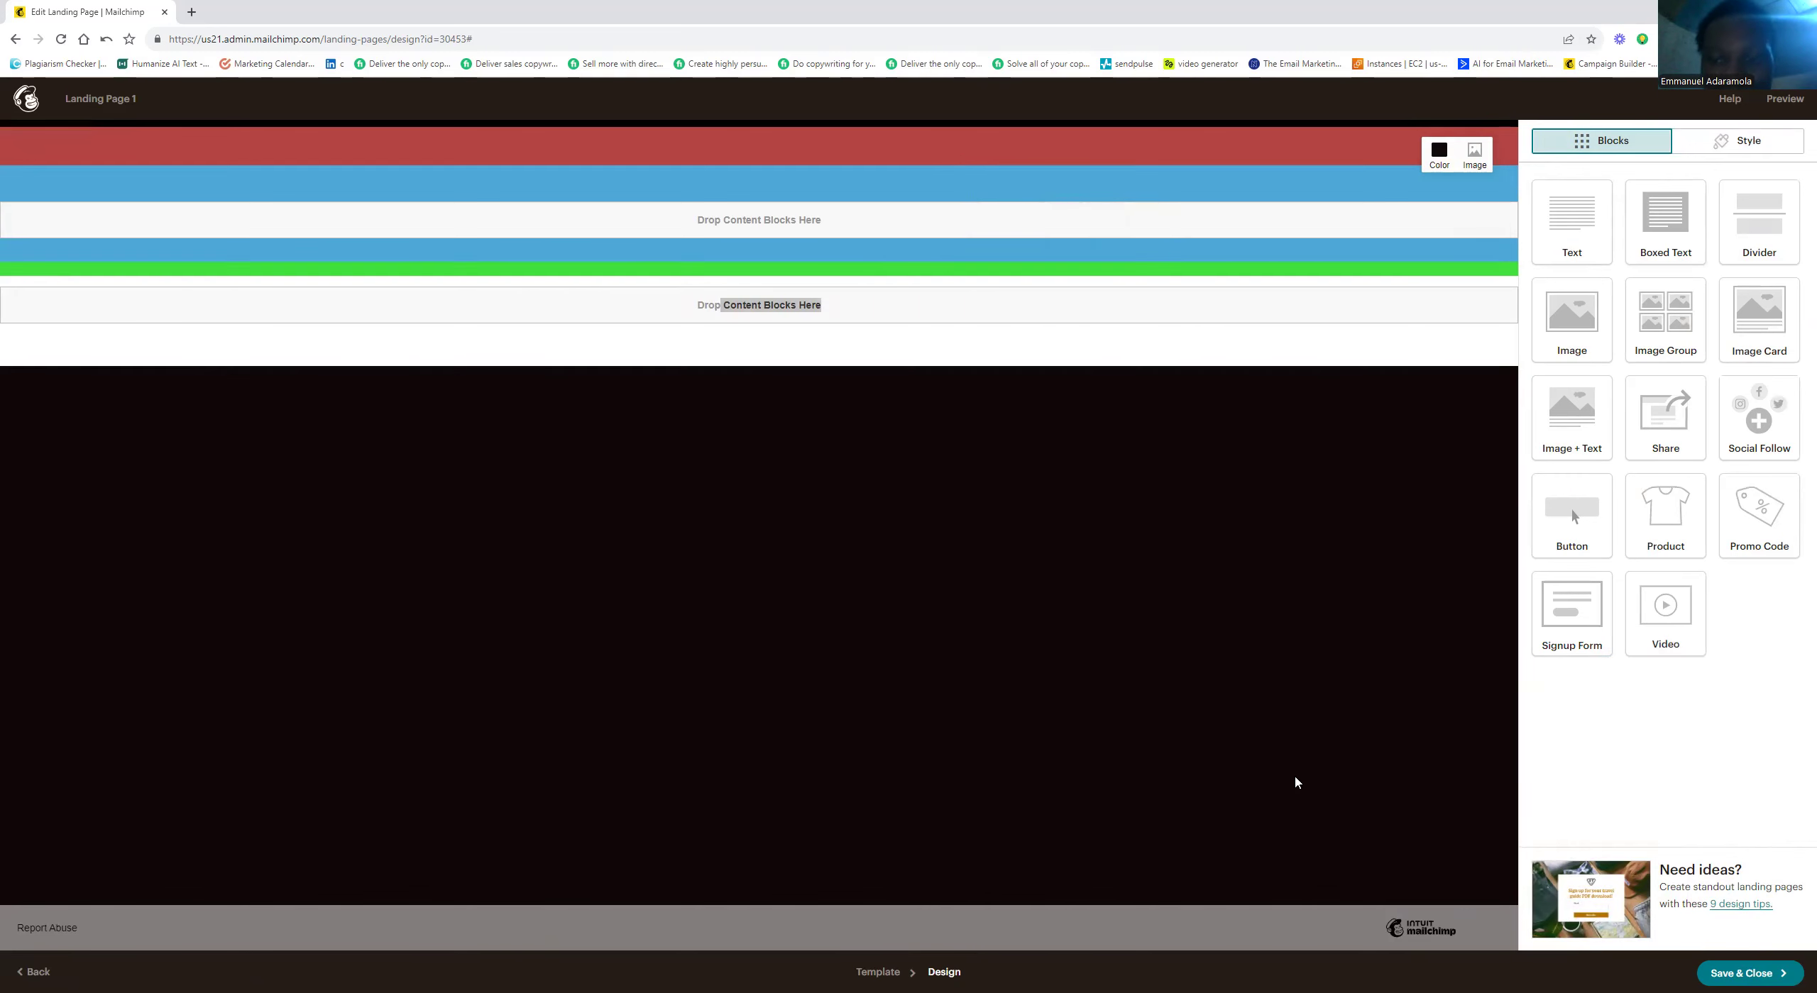
click(1283, 808)
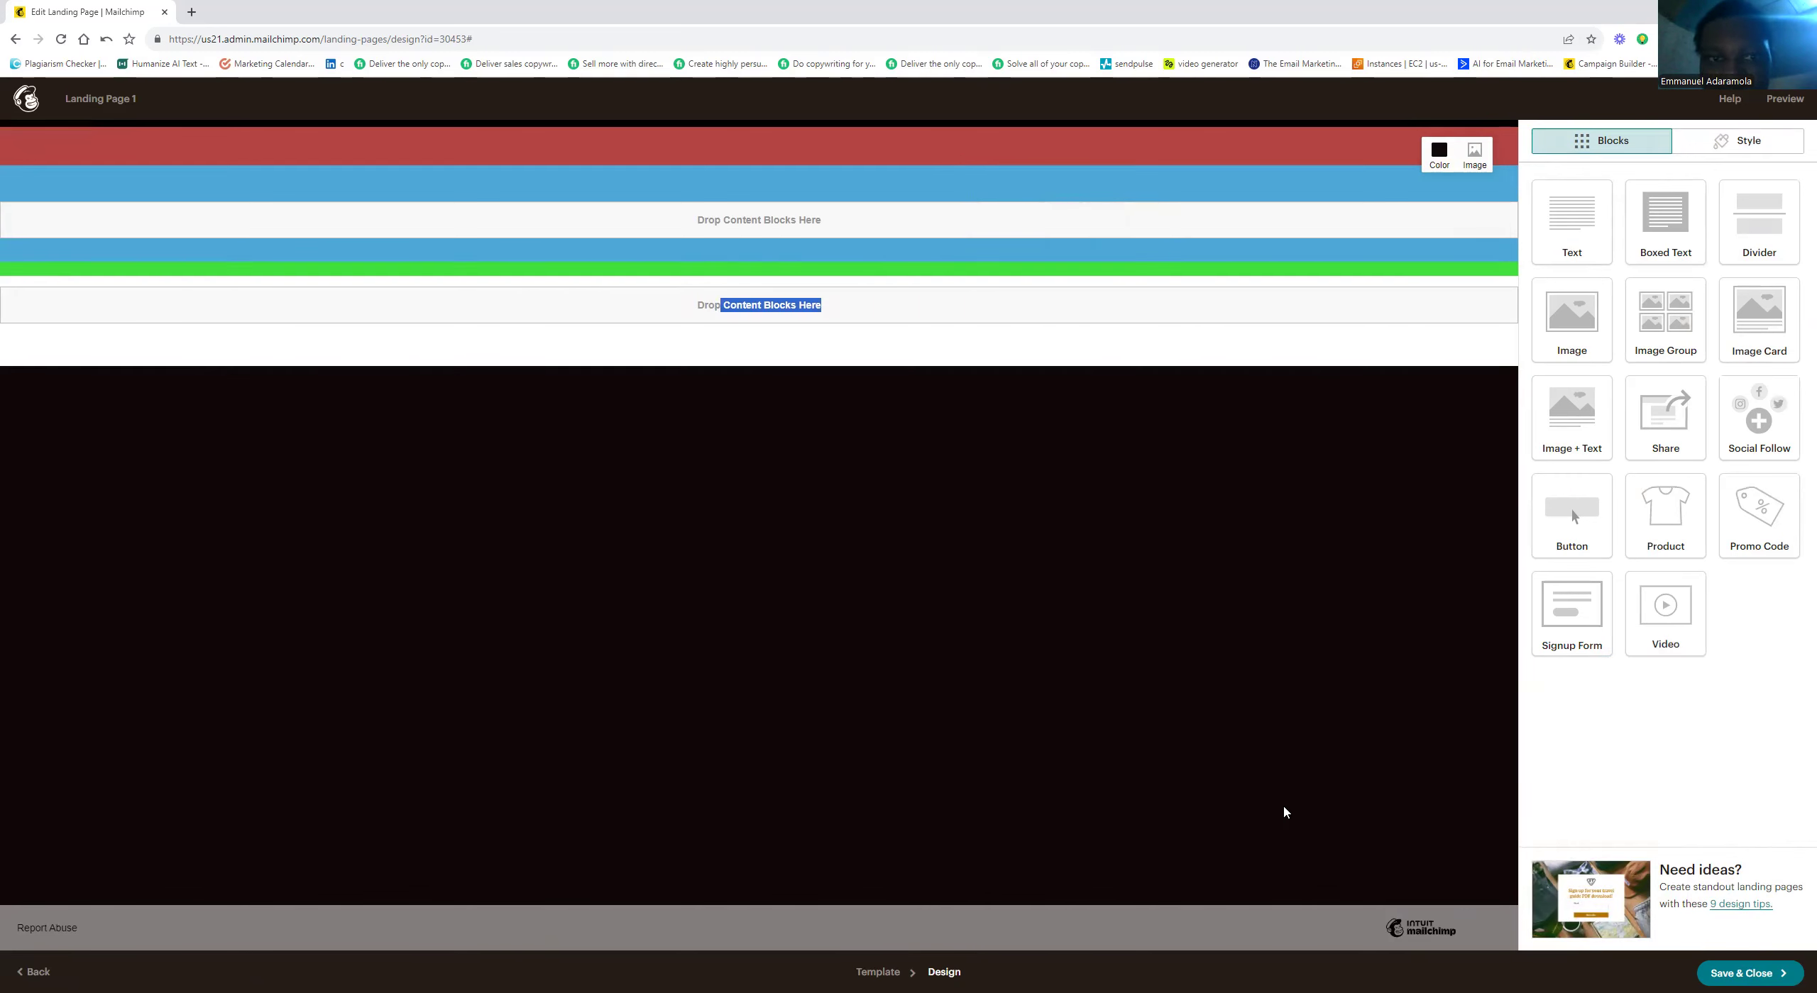
click(1139, 557)
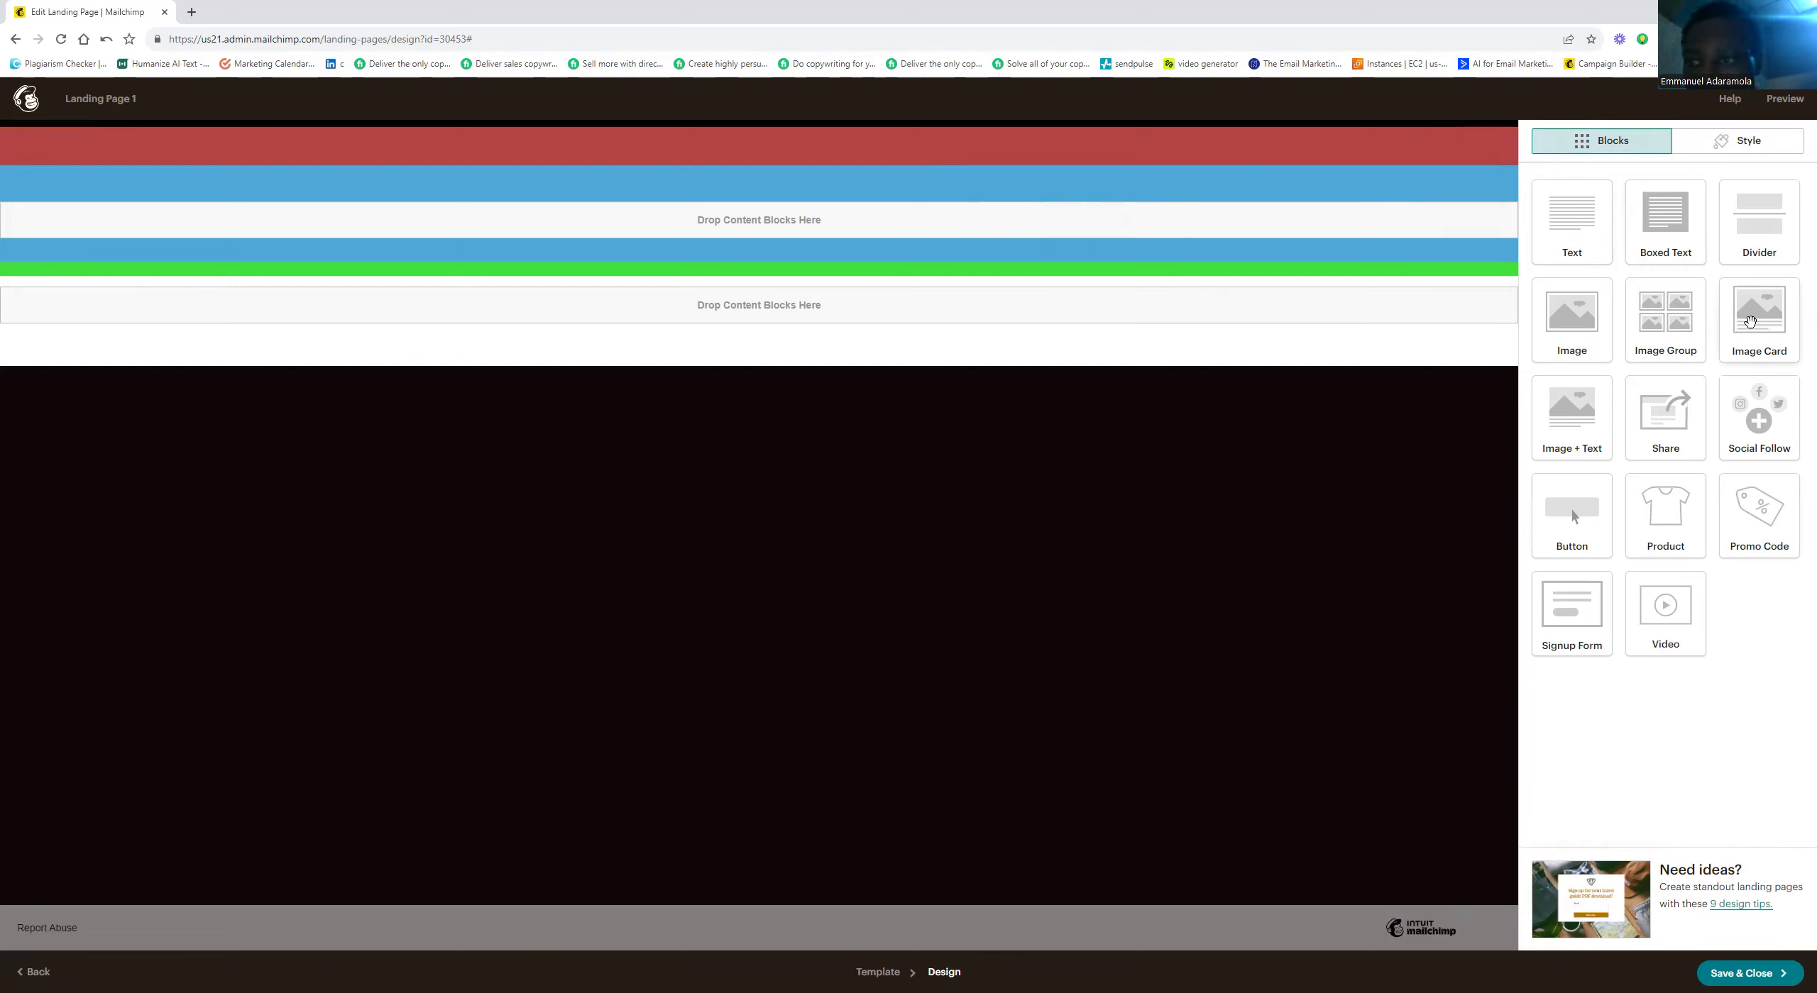
- Add an Image block to the blue header area and look through the image sources in the Content studio
drag(1587, 324, 1015, 196)
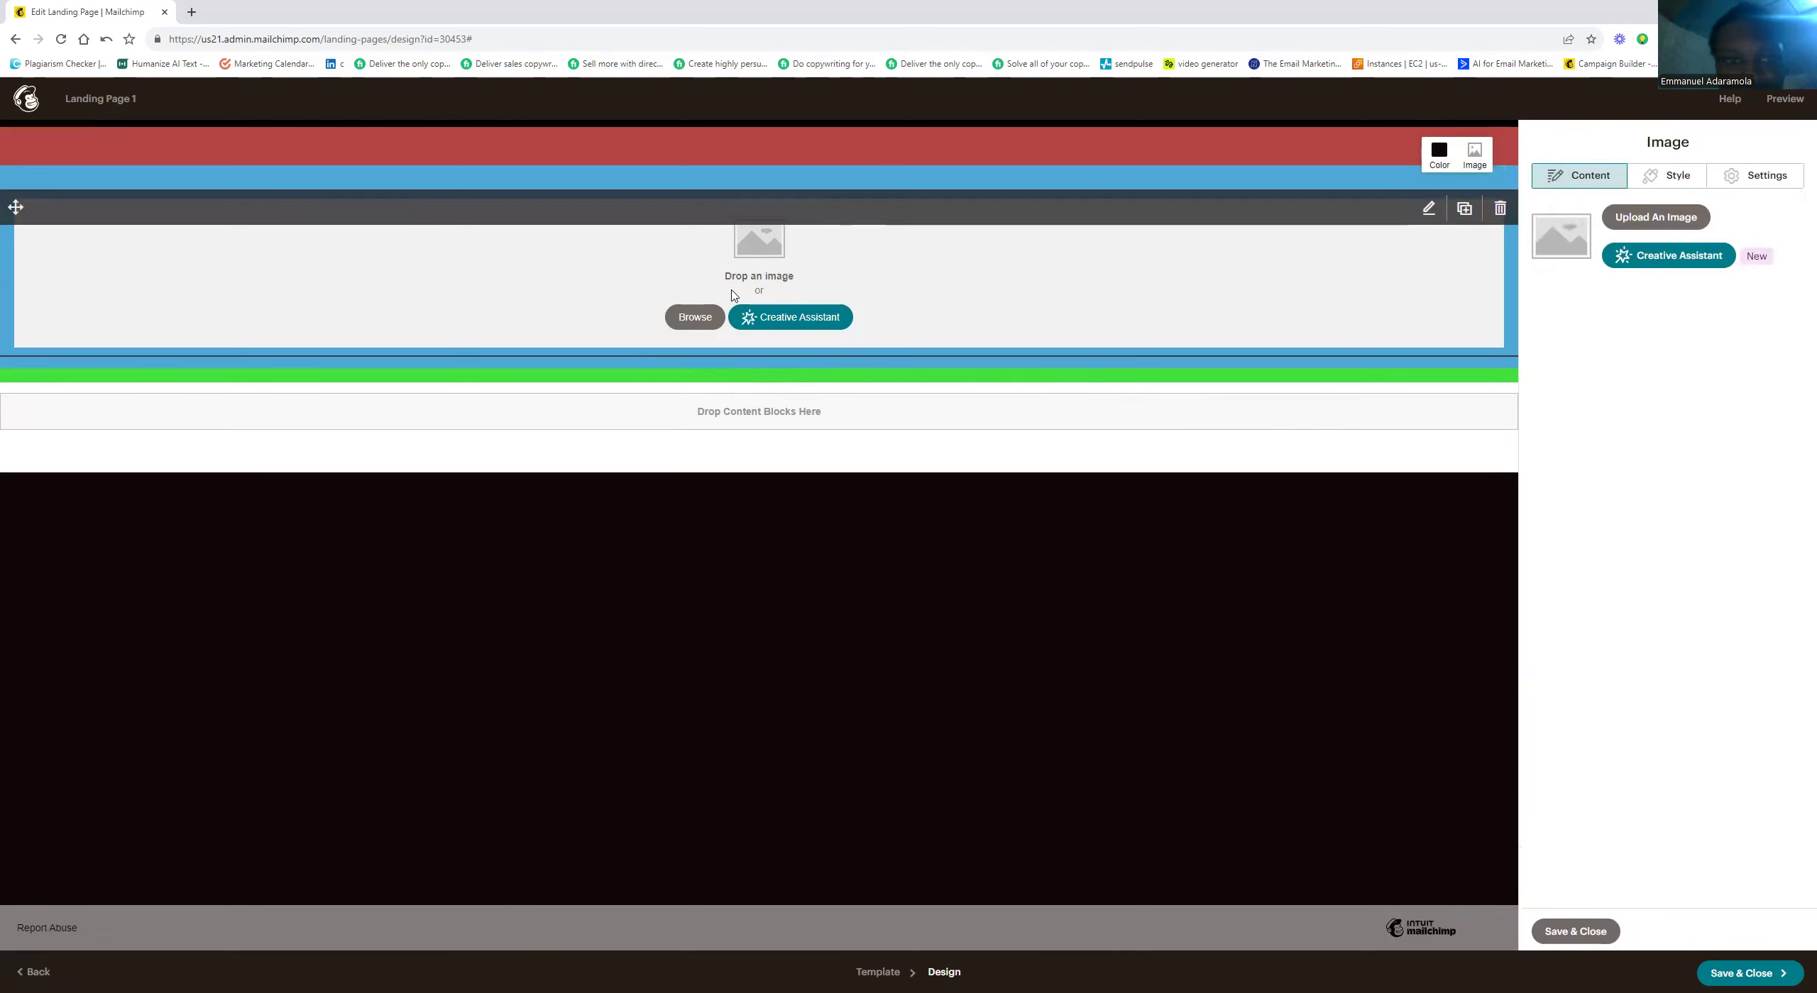
click(803, 317)
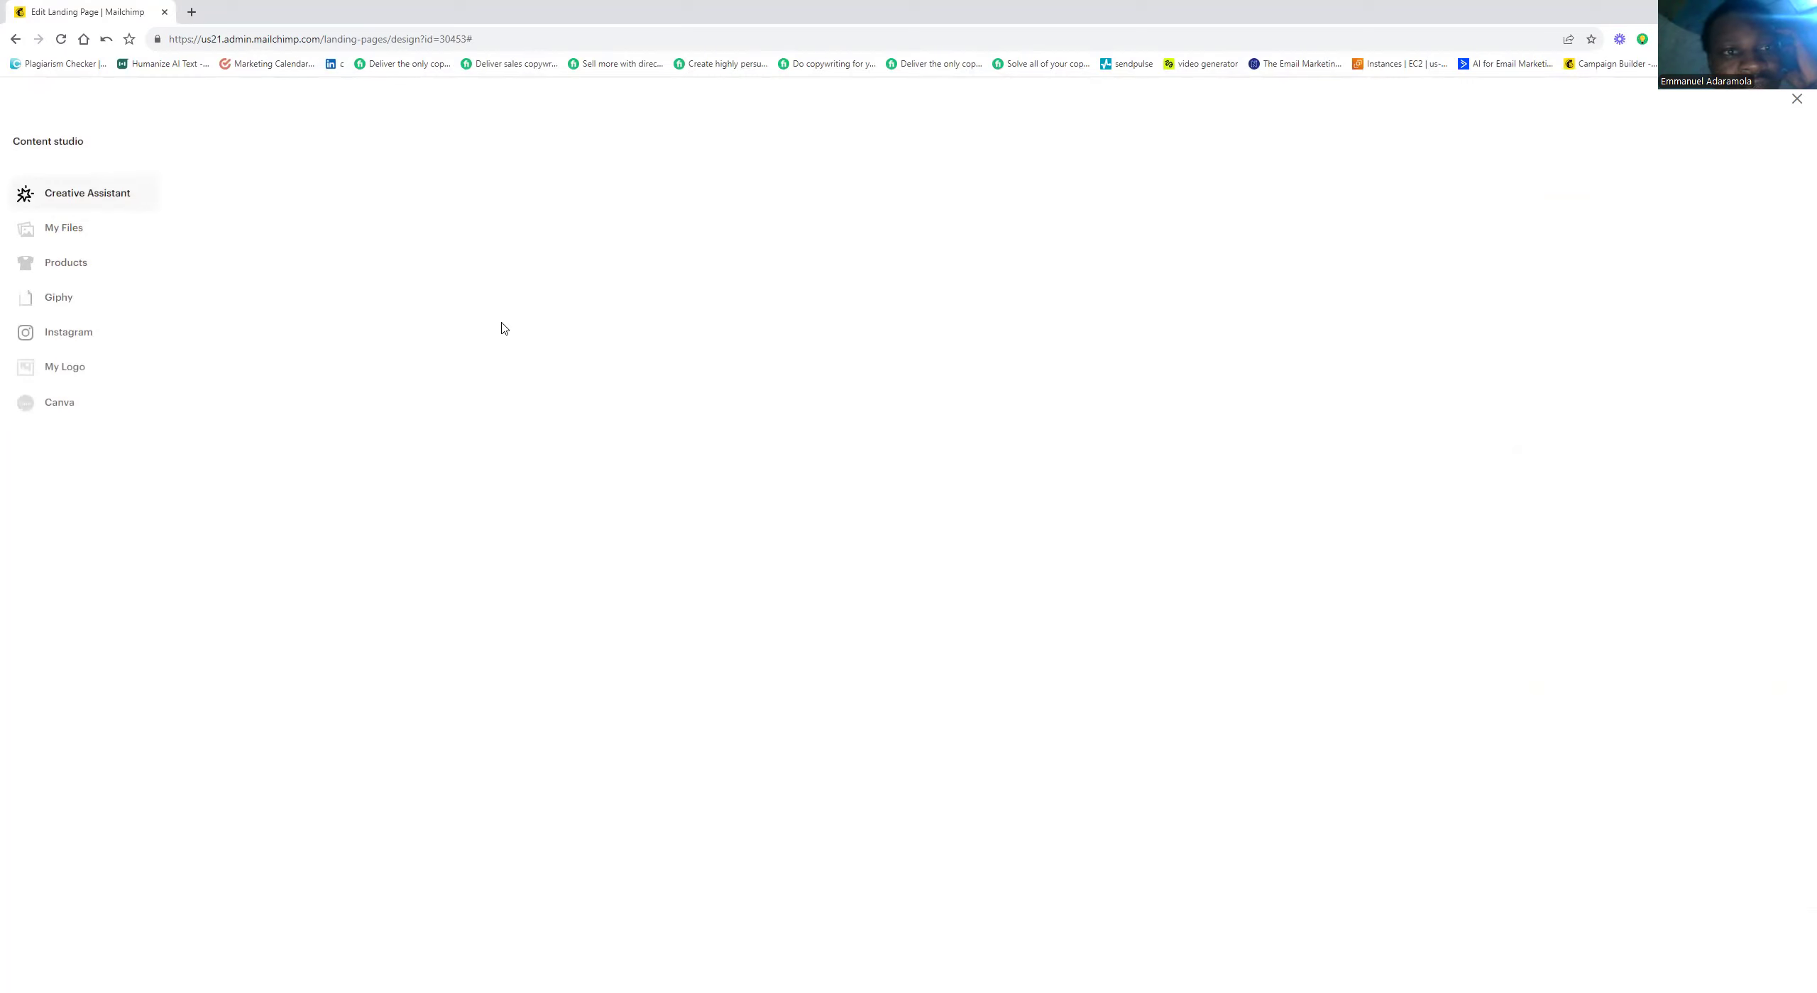
click(65, 266)
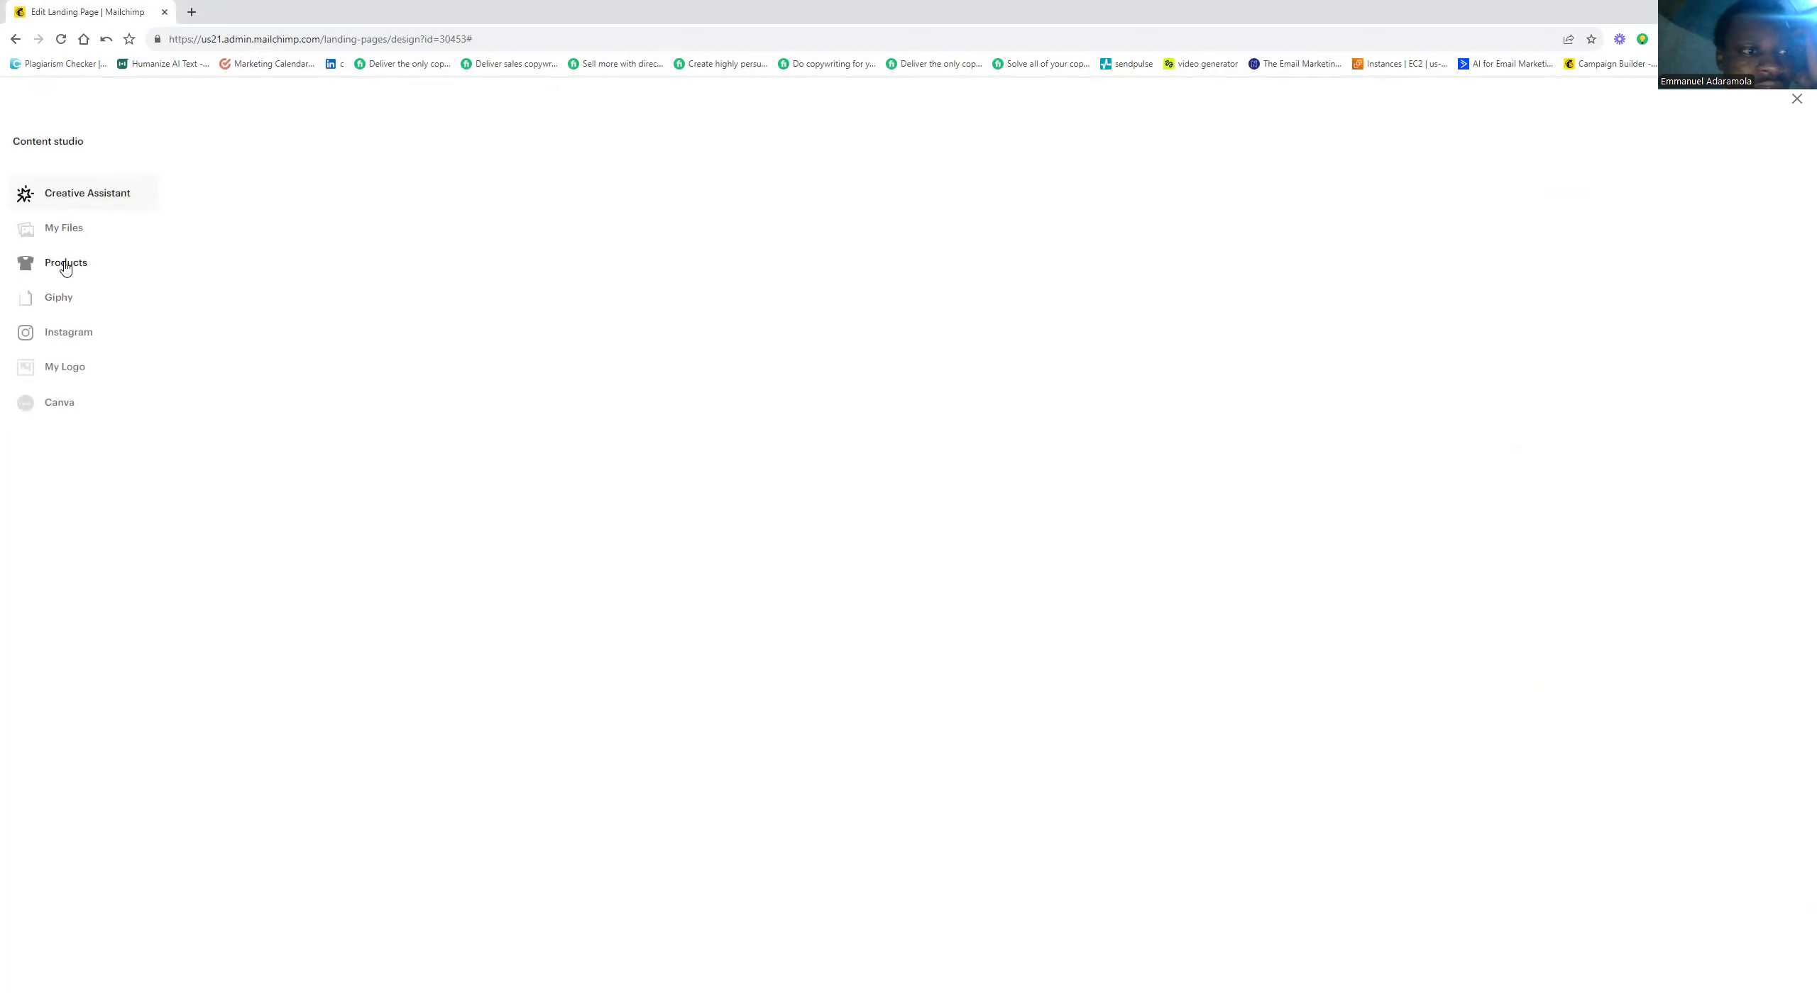
click(60, 298)
click(82, 377)
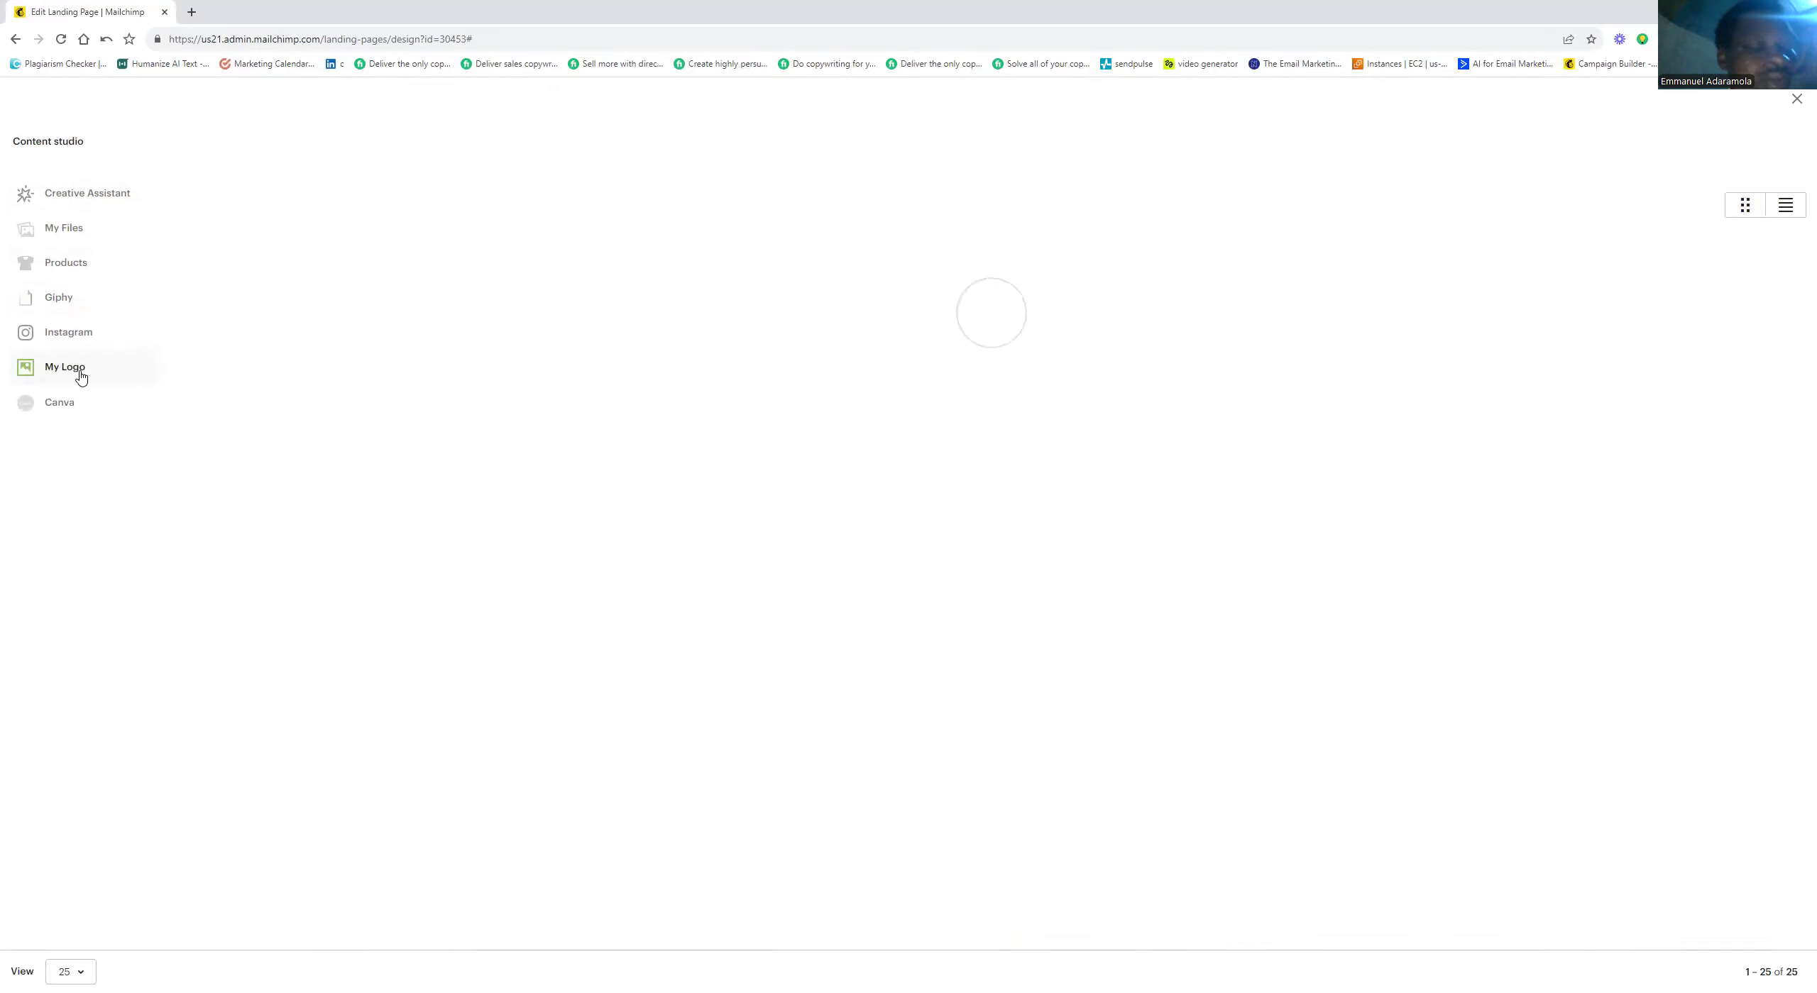
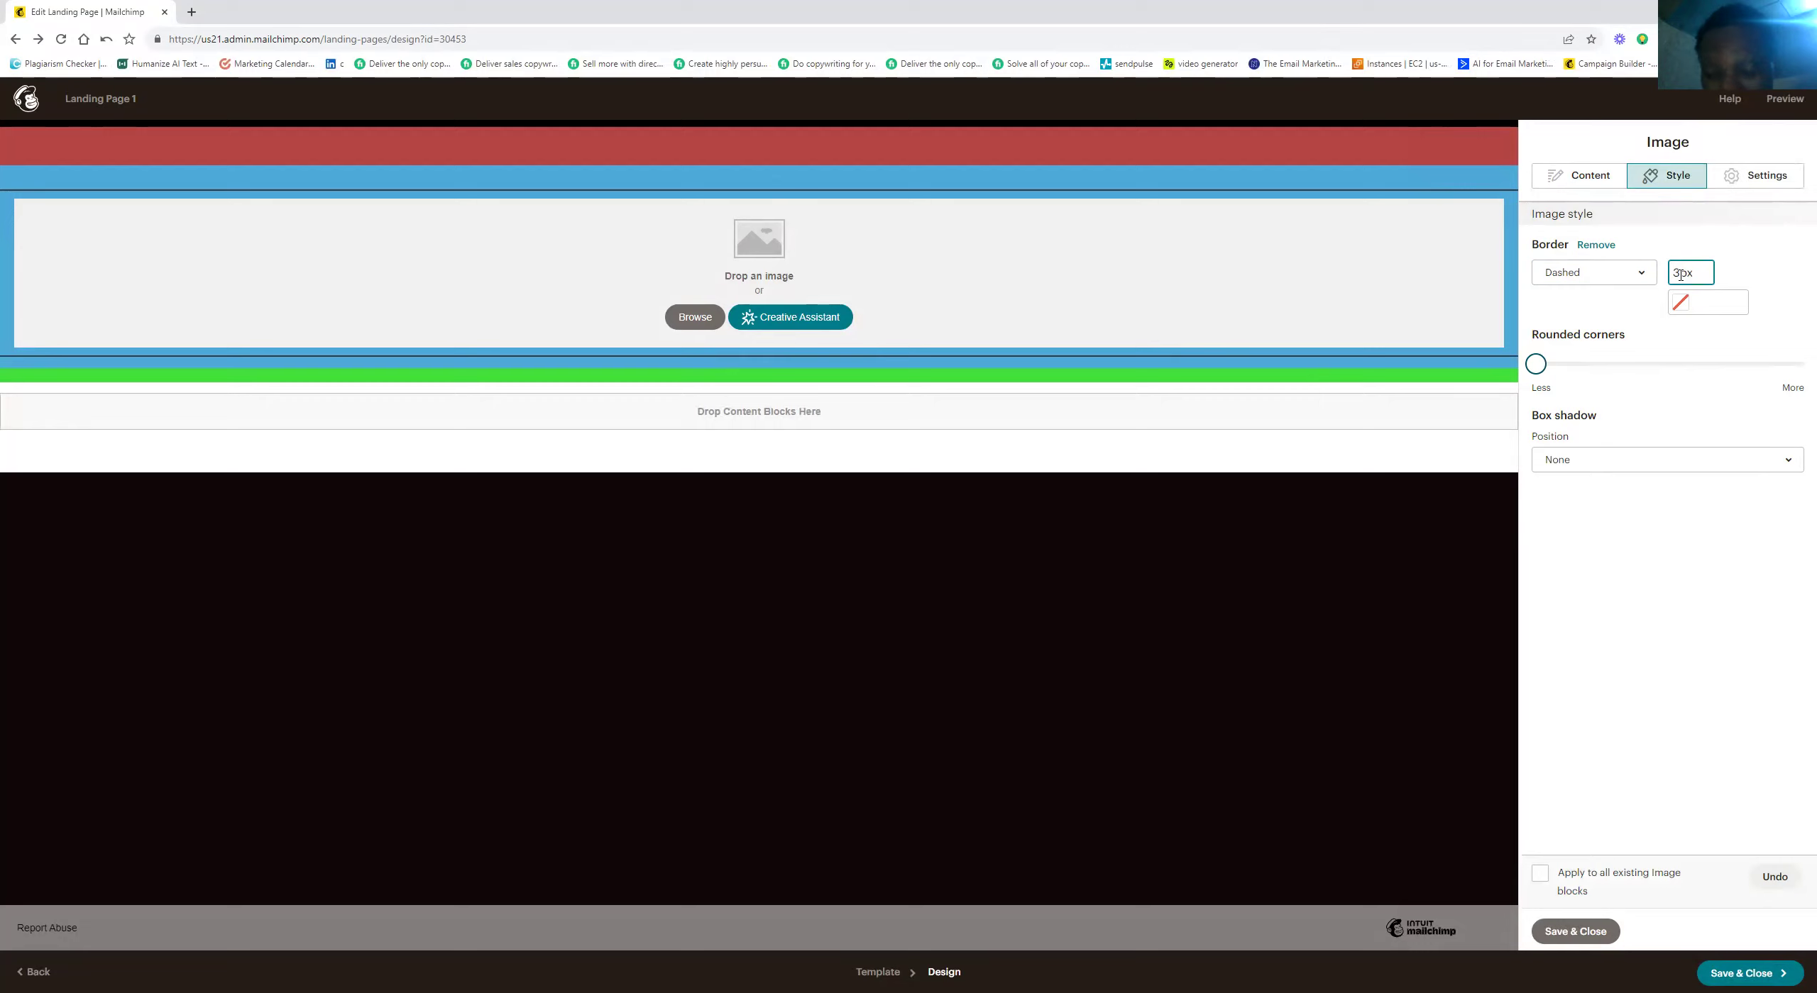
- Set the thickness of the image block's dashed border to 30px and its color to dark #292323
click(1751, 256)
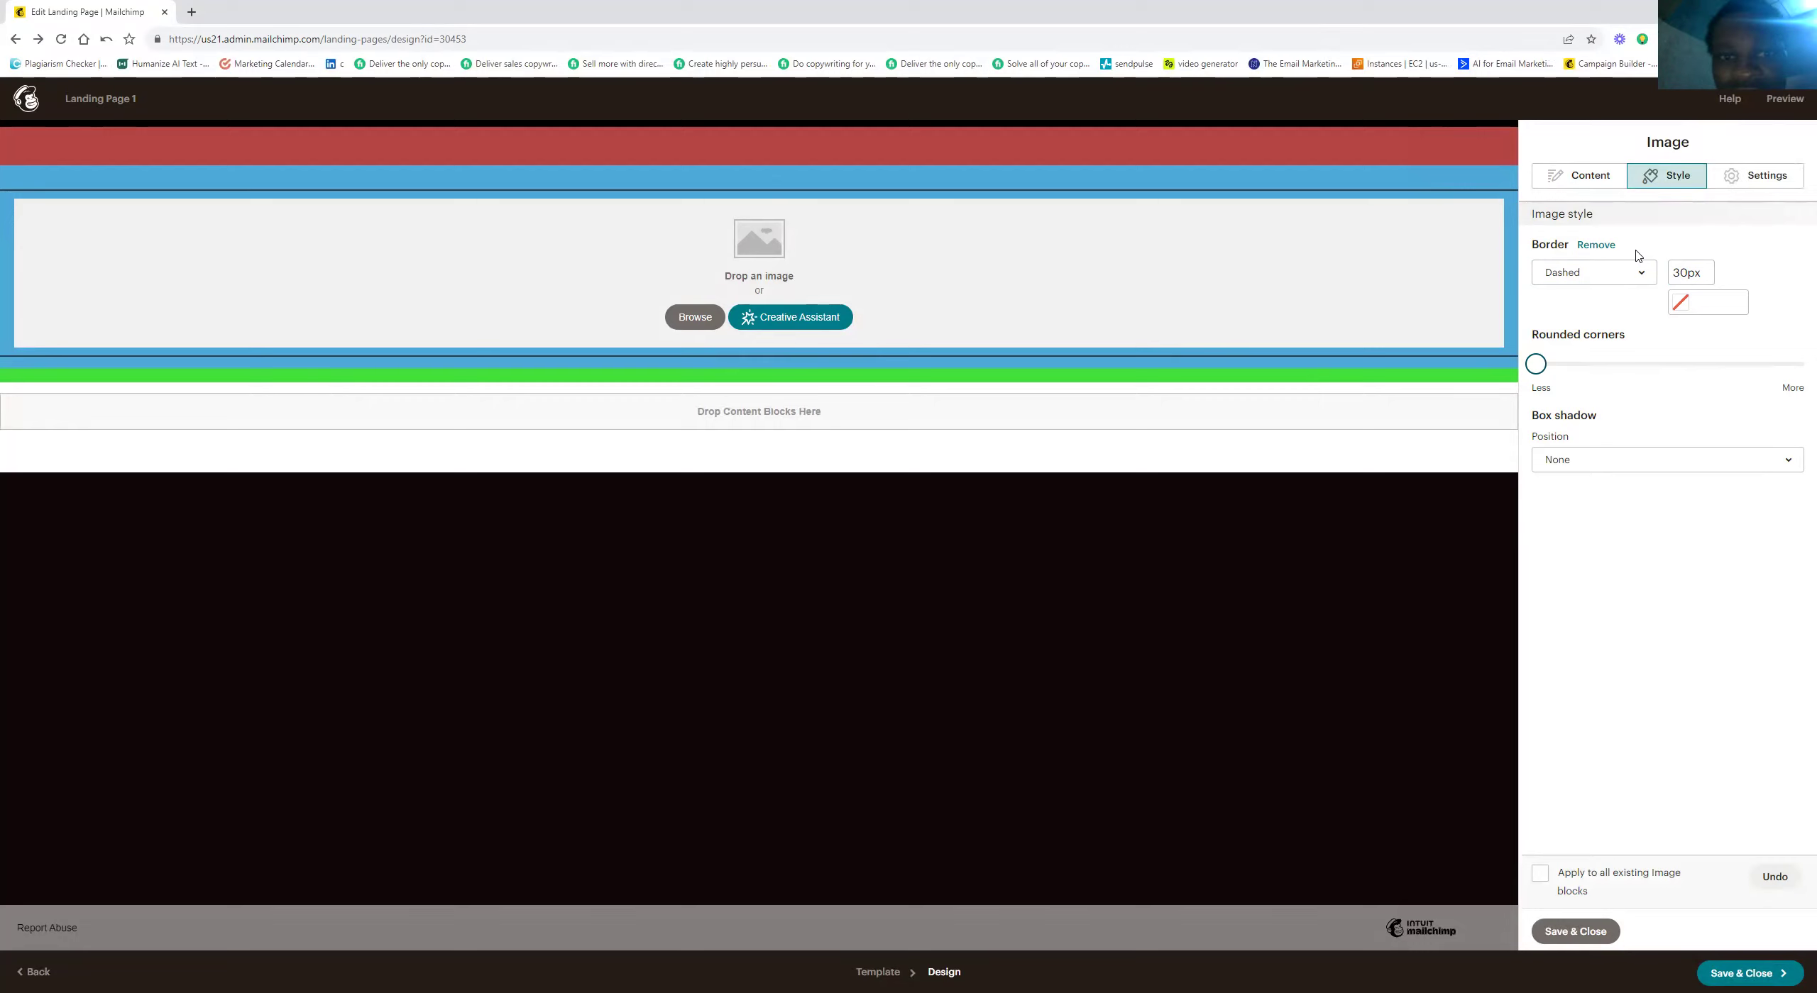
click(1682, 303)
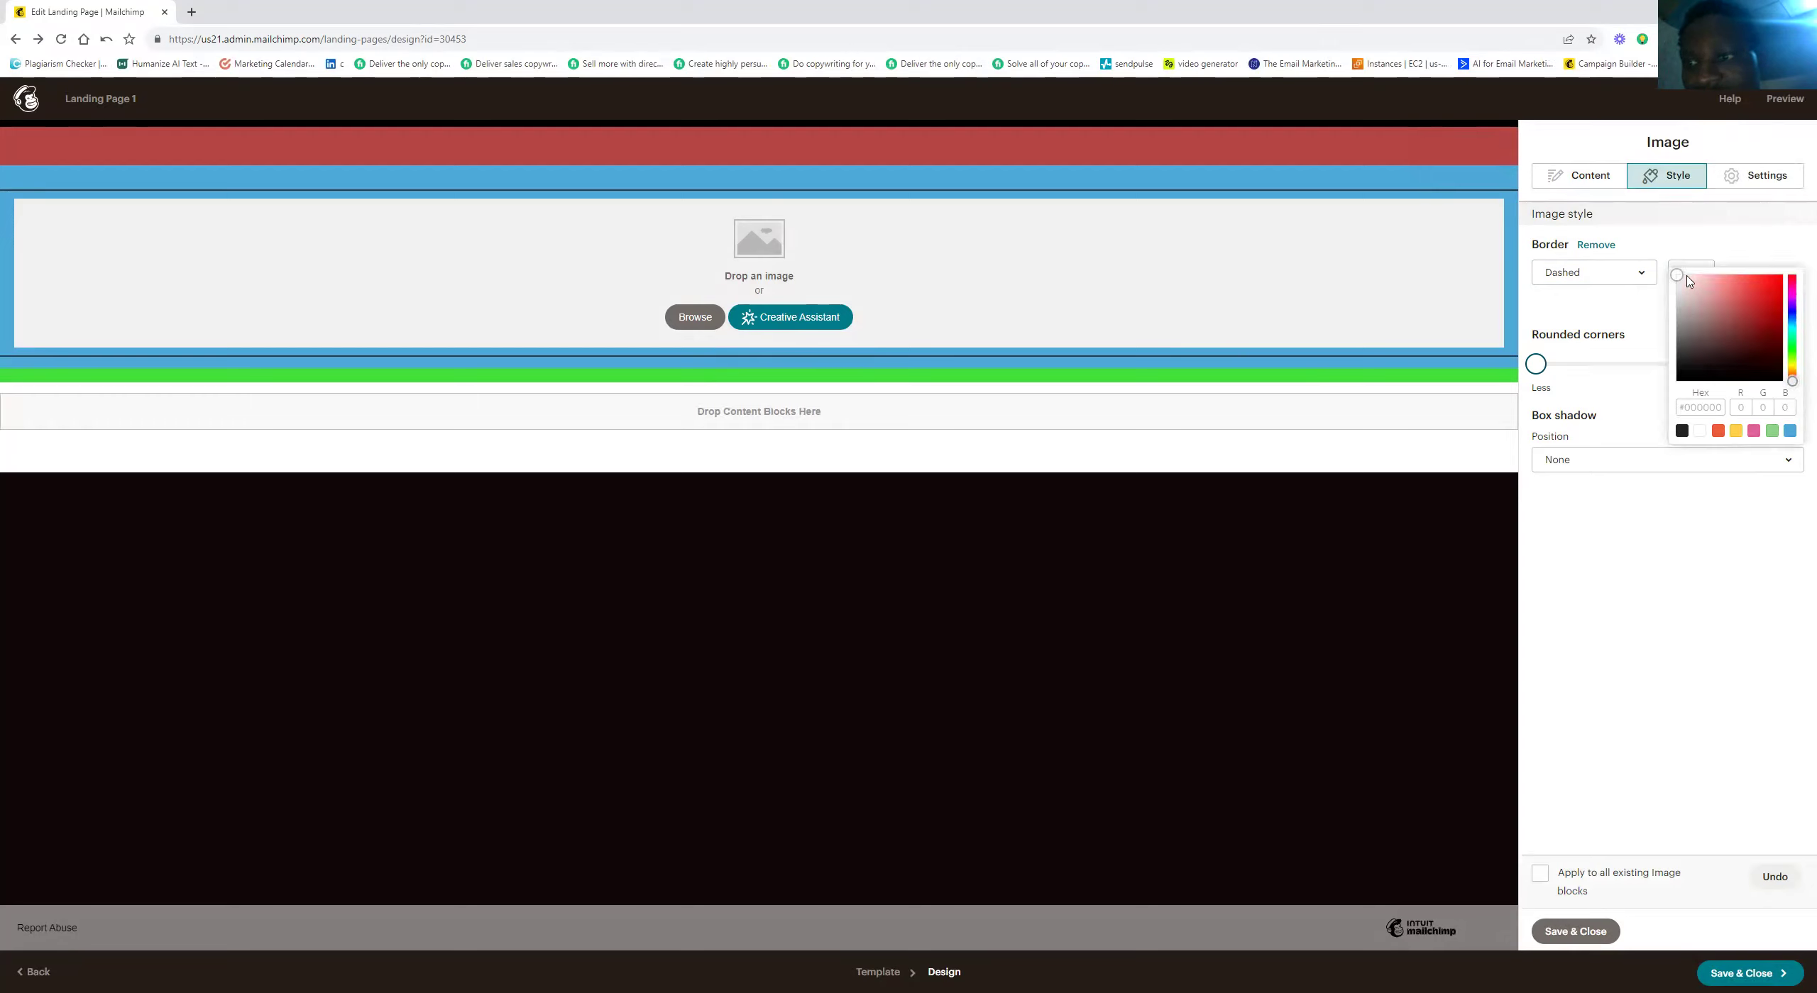
drag(1679, 276, 1689, 369)
click(1627, 311)
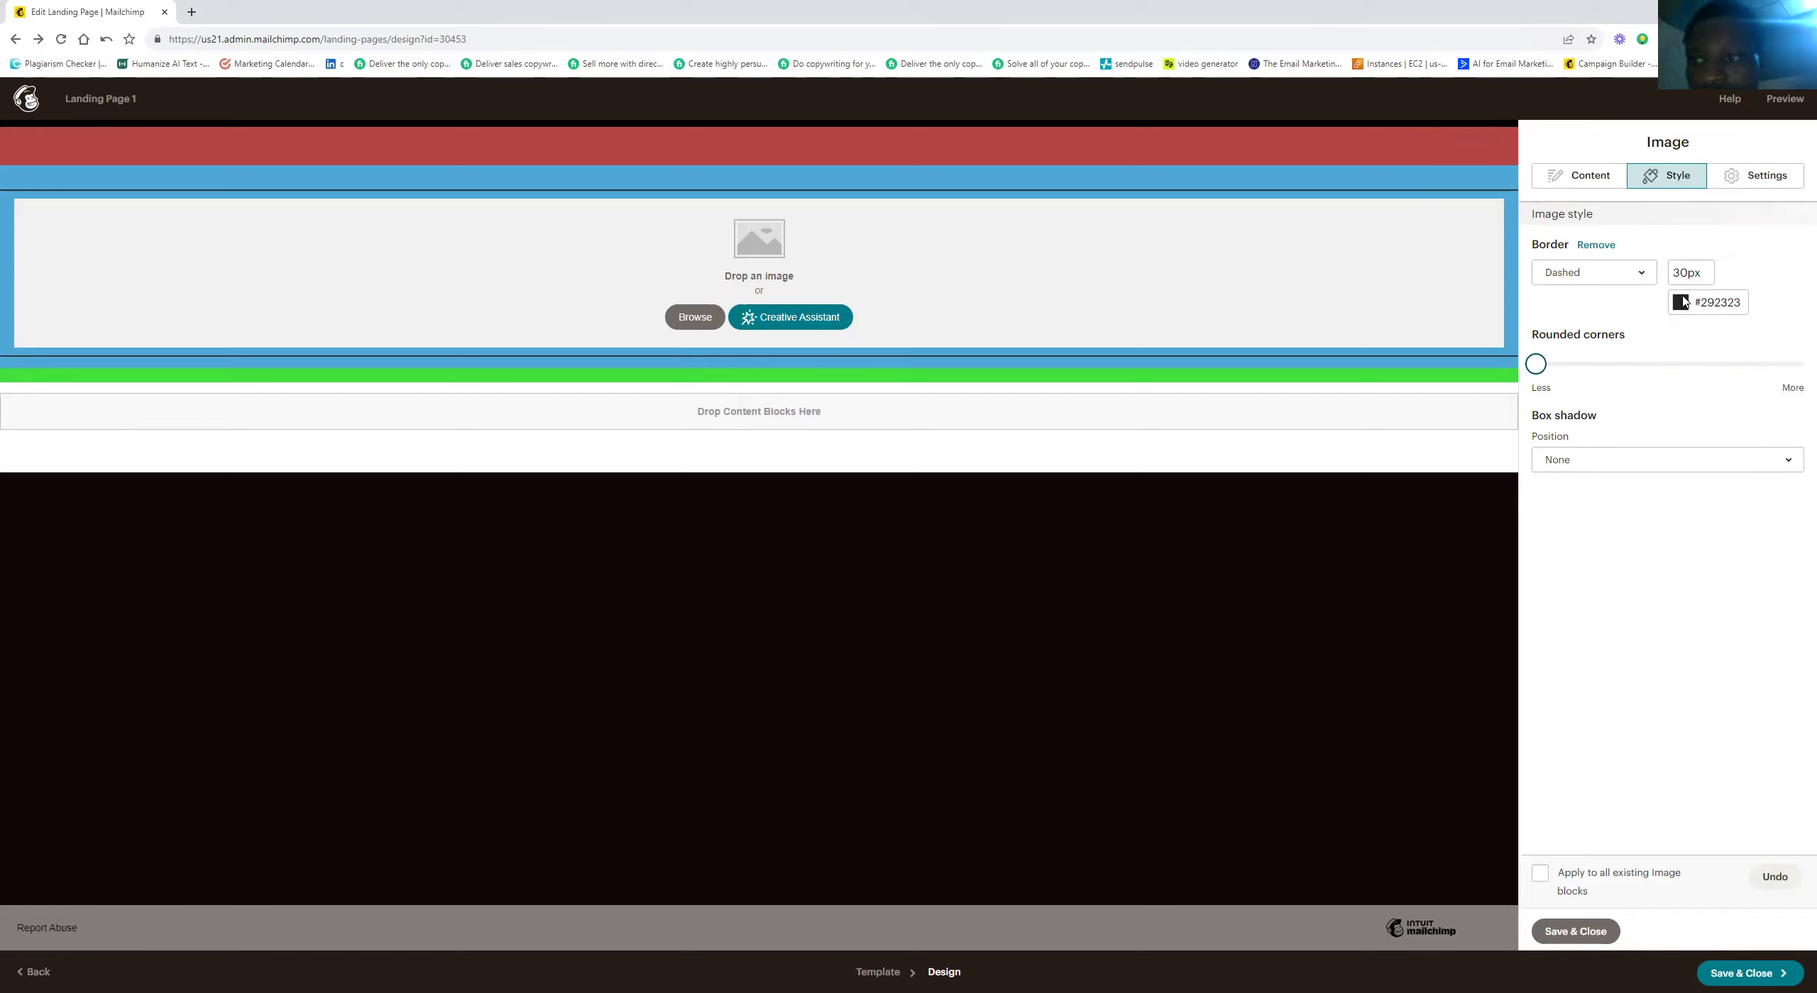
- Make the image border solid, 50px thick and colored #aa5e5e, and slightly increase the rounding of the image's corners
click(1617, 272)
click(1652, 344)
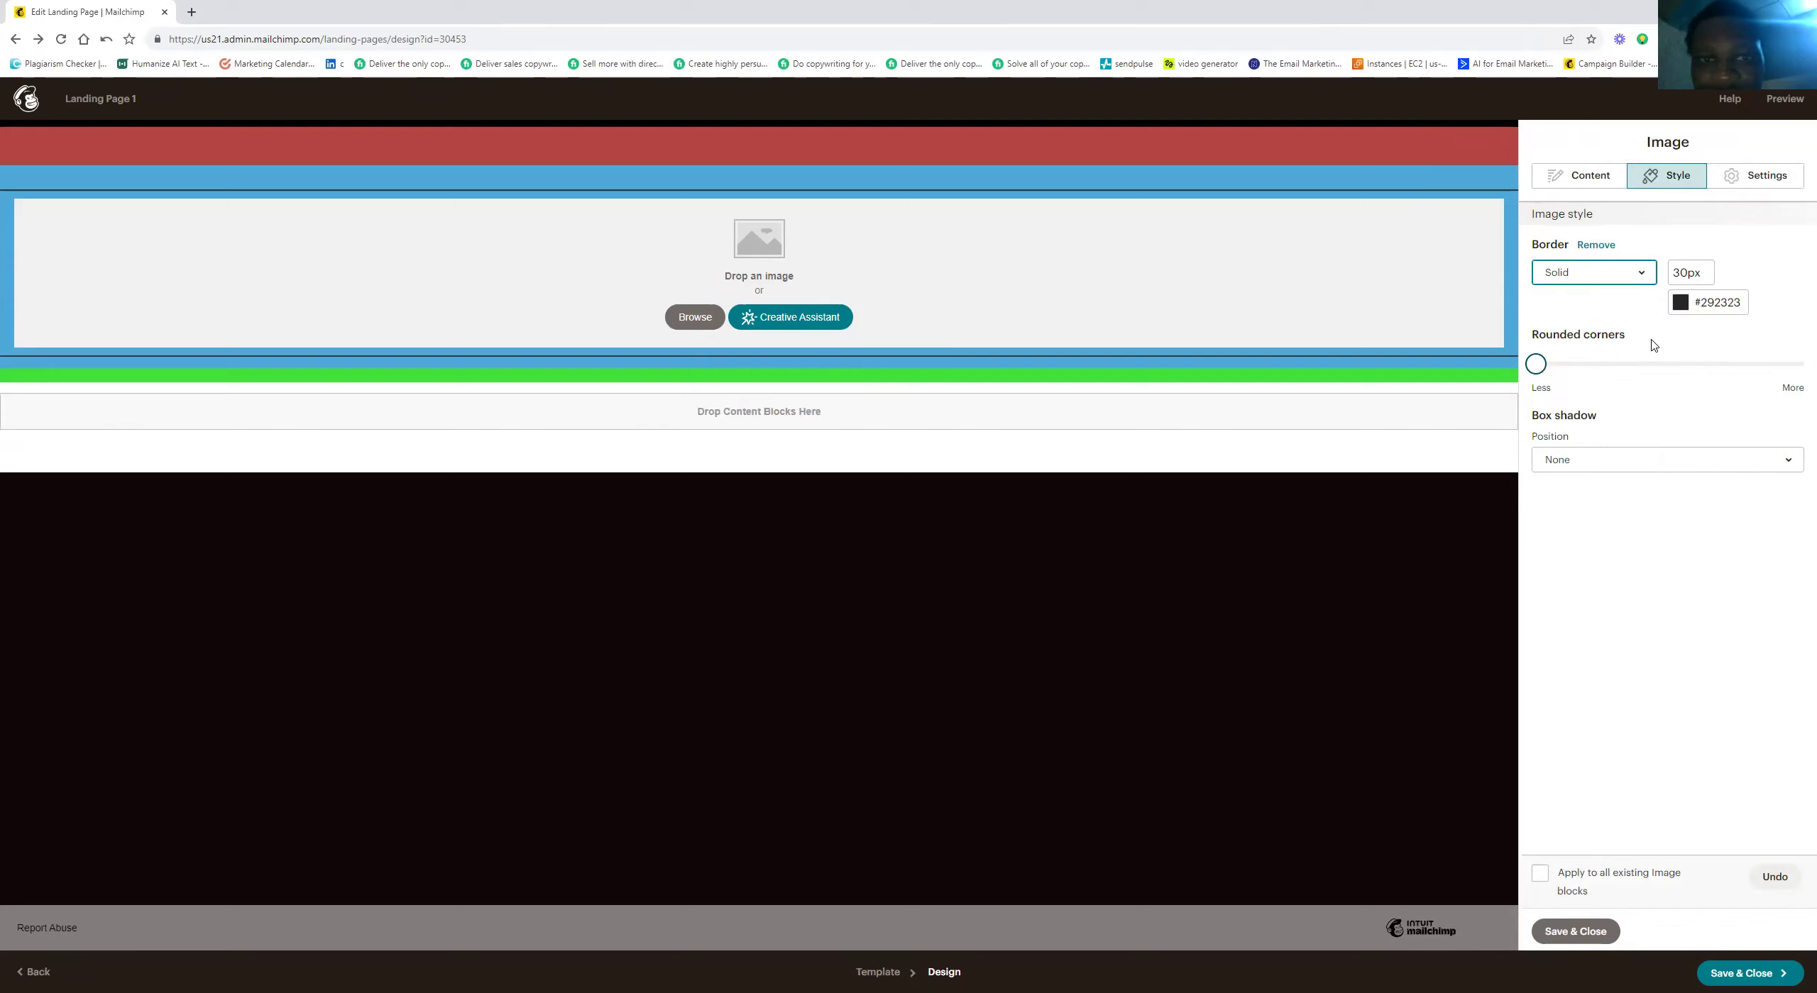
click(1684, 274)
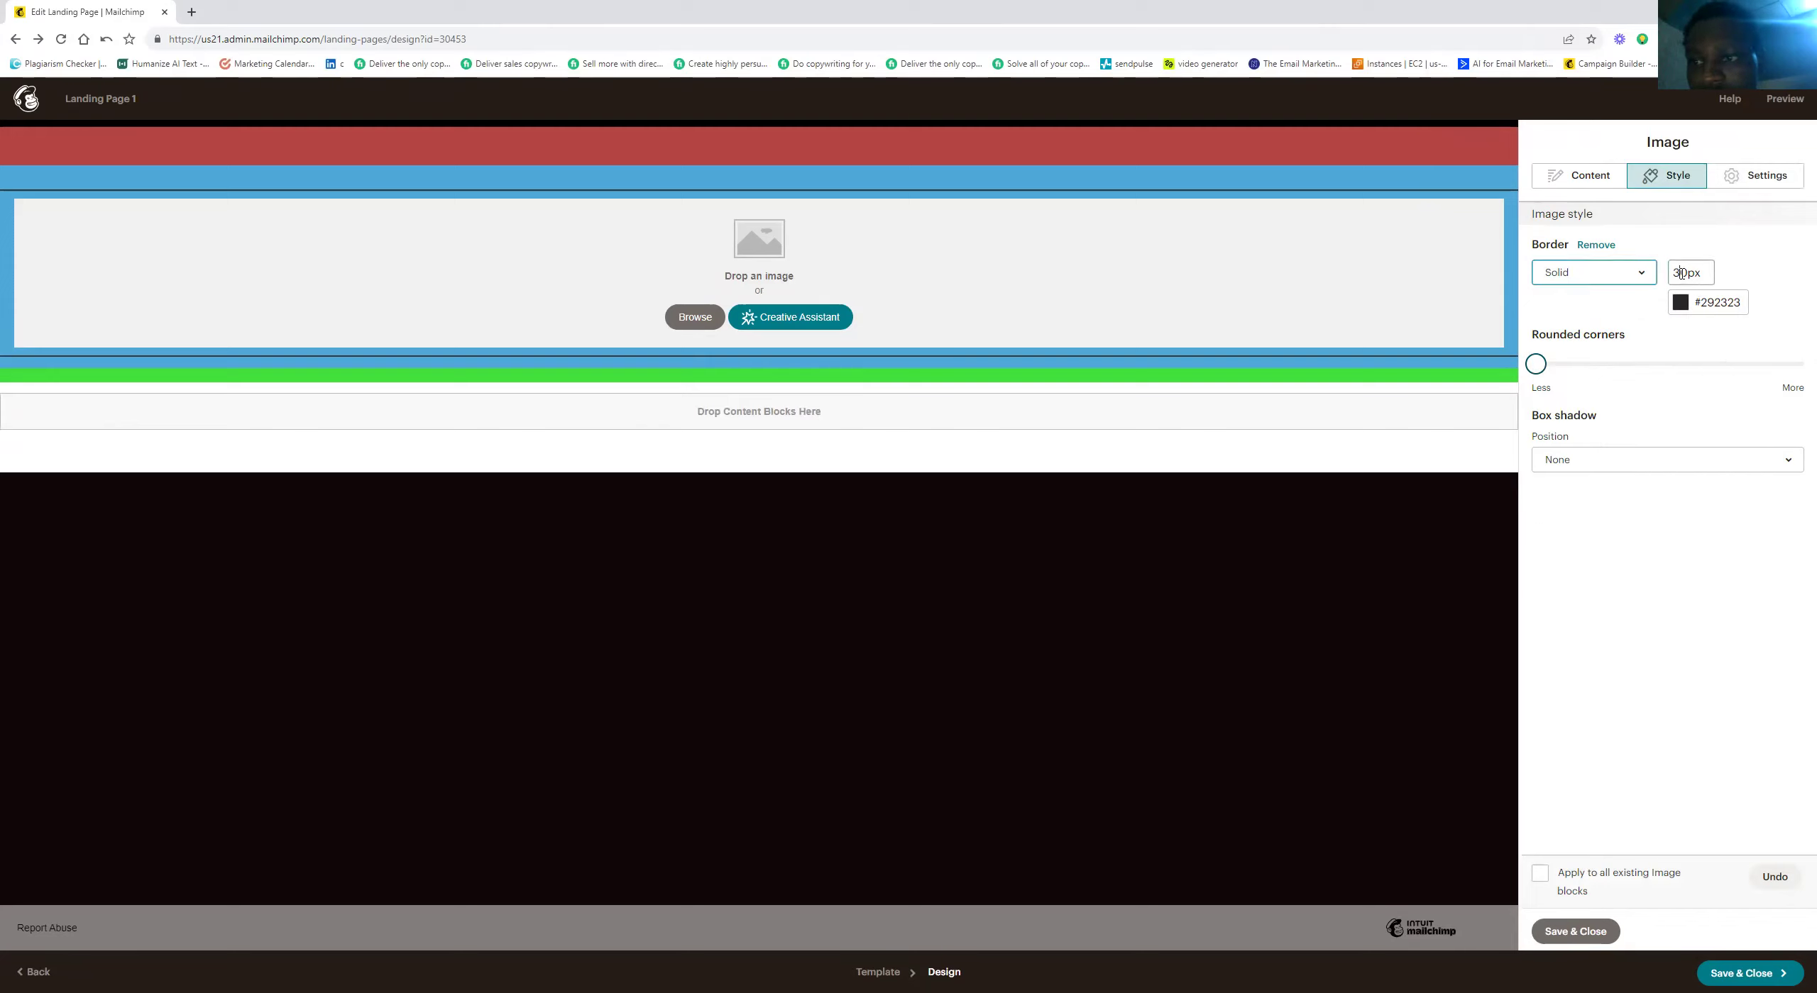
click(1763, 272)
click(1682, 305)
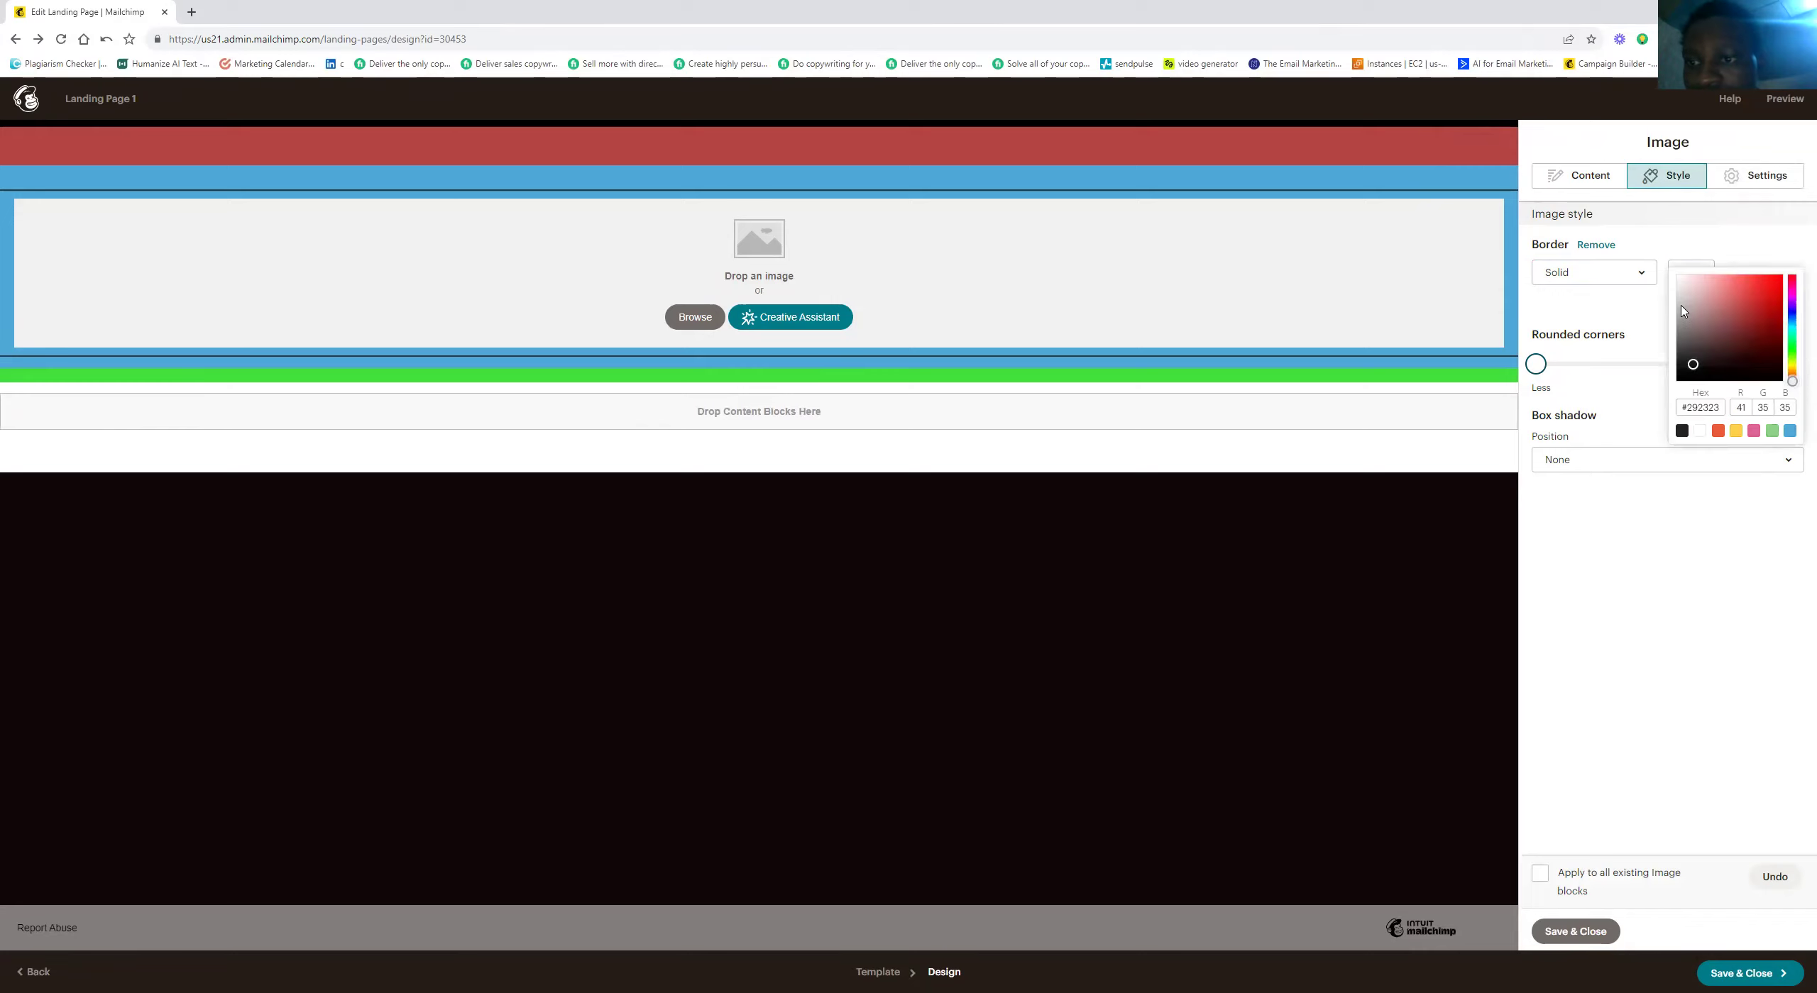
drag(1692, 364, 1724, 310)
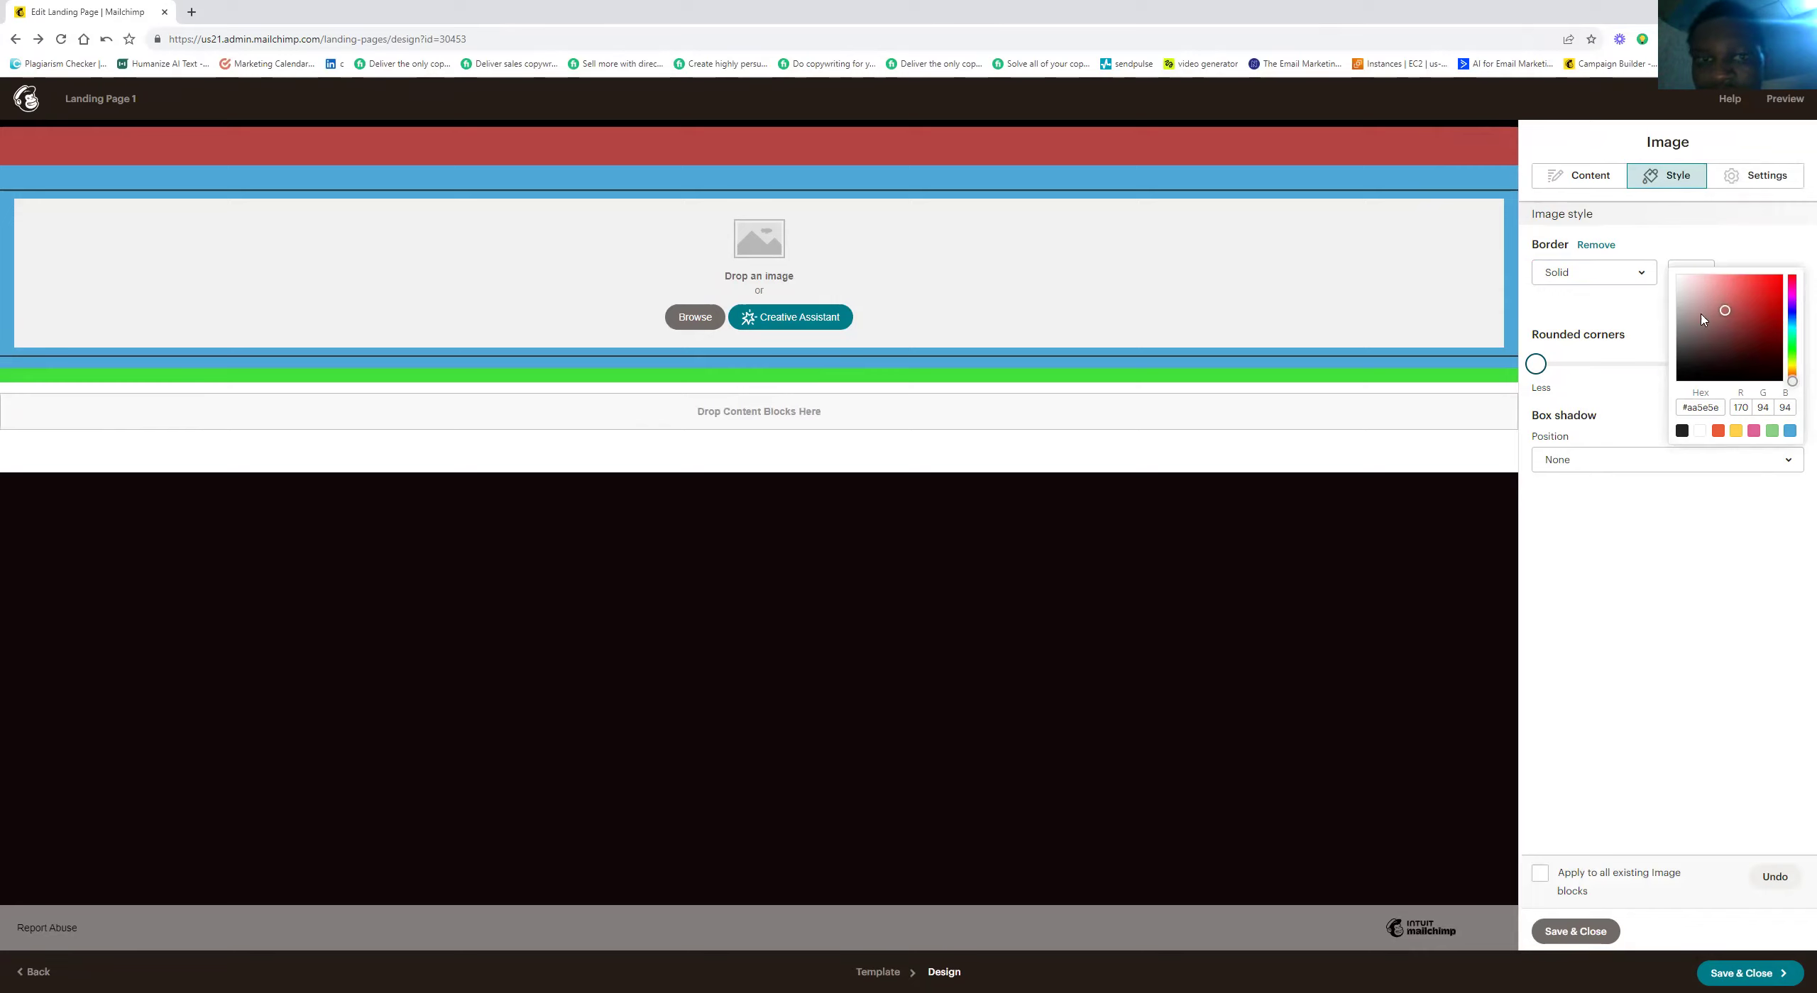
click(1585, 310)
mouse_move(1535, 365)
mouse_down()
mouse_move(1698, 347)
mouse_move(1651, 364)
mouse_move(1796, 363)
mouse_move(1556, 364)
mouse_up()
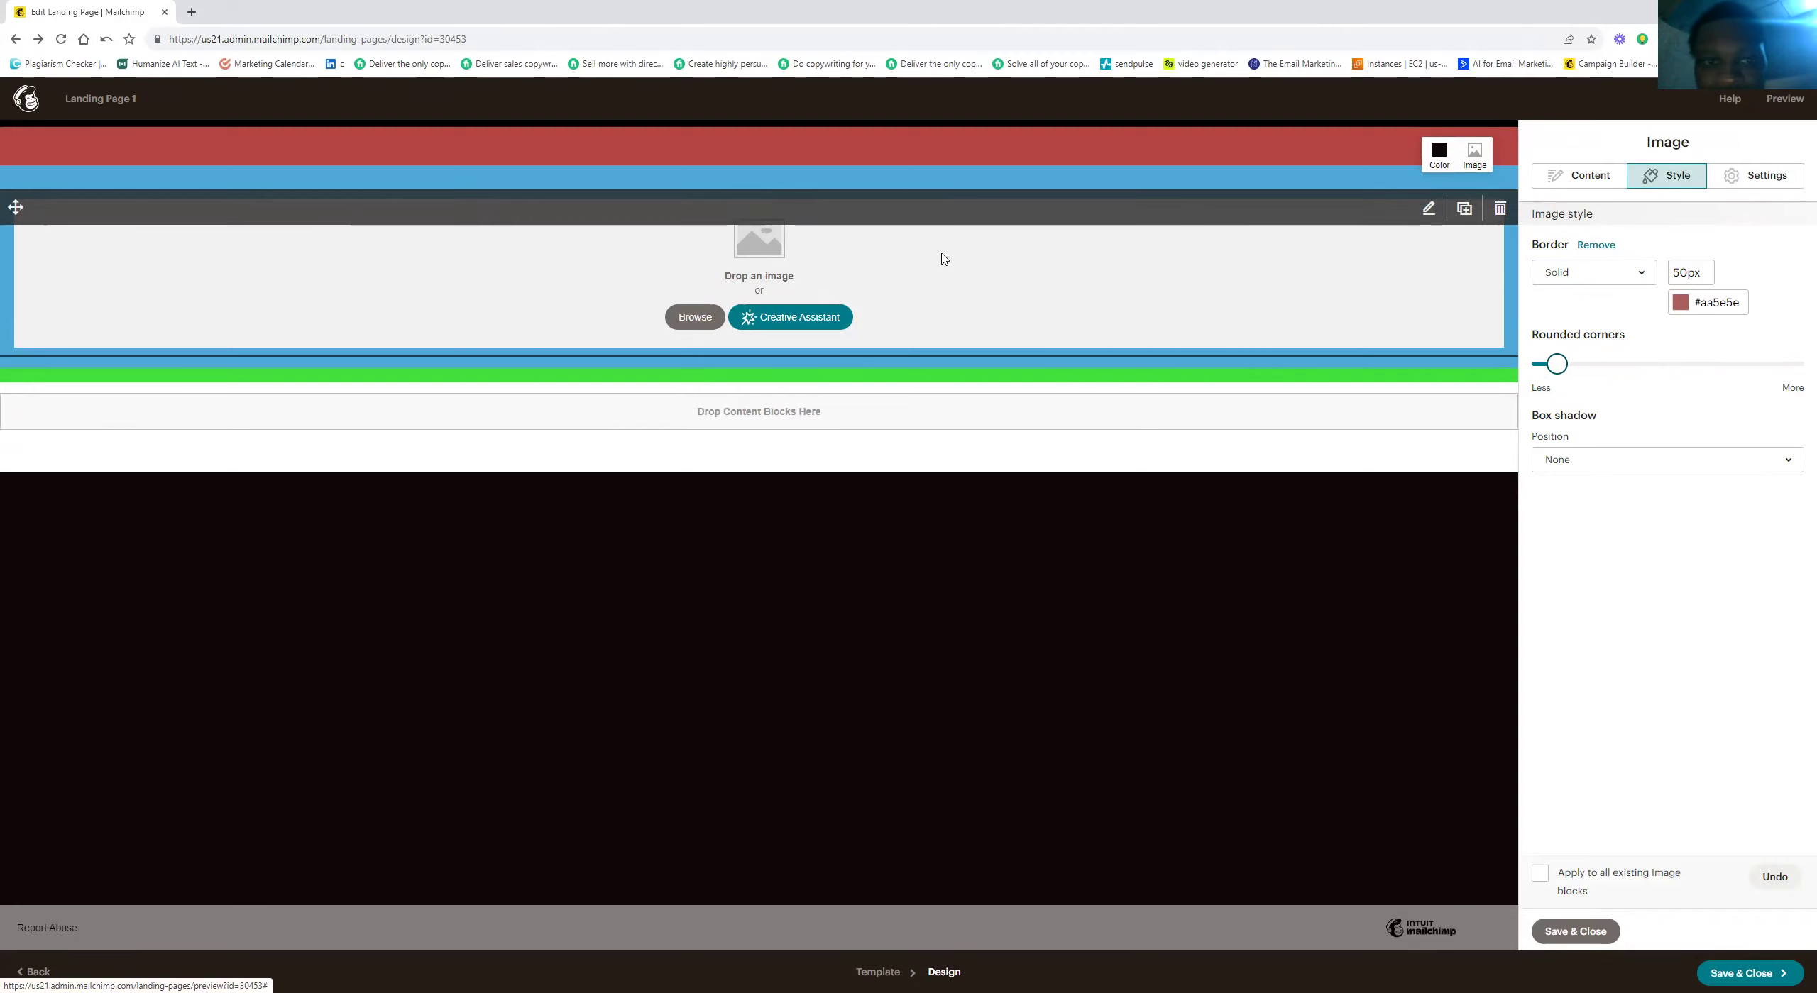
- Select the portrait "Say It Your Way" picture from My Files for the image block and open it for image editing
click(695, 318)
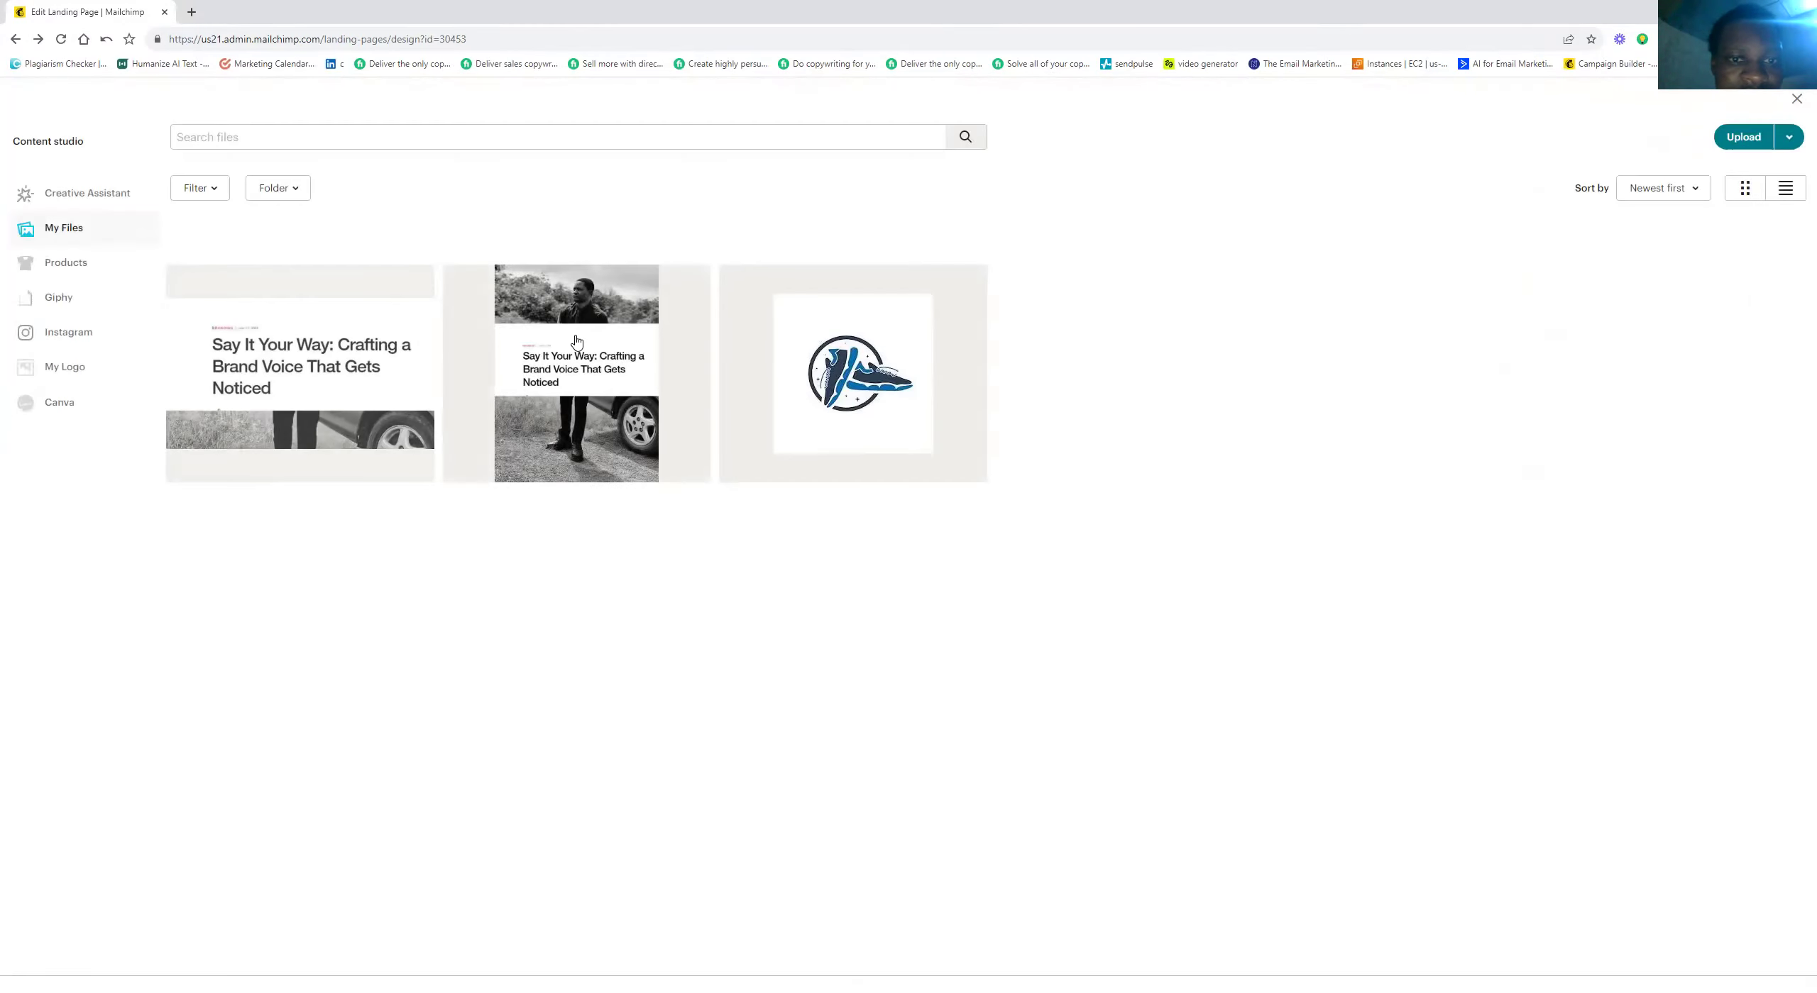
double_click(575, 346)
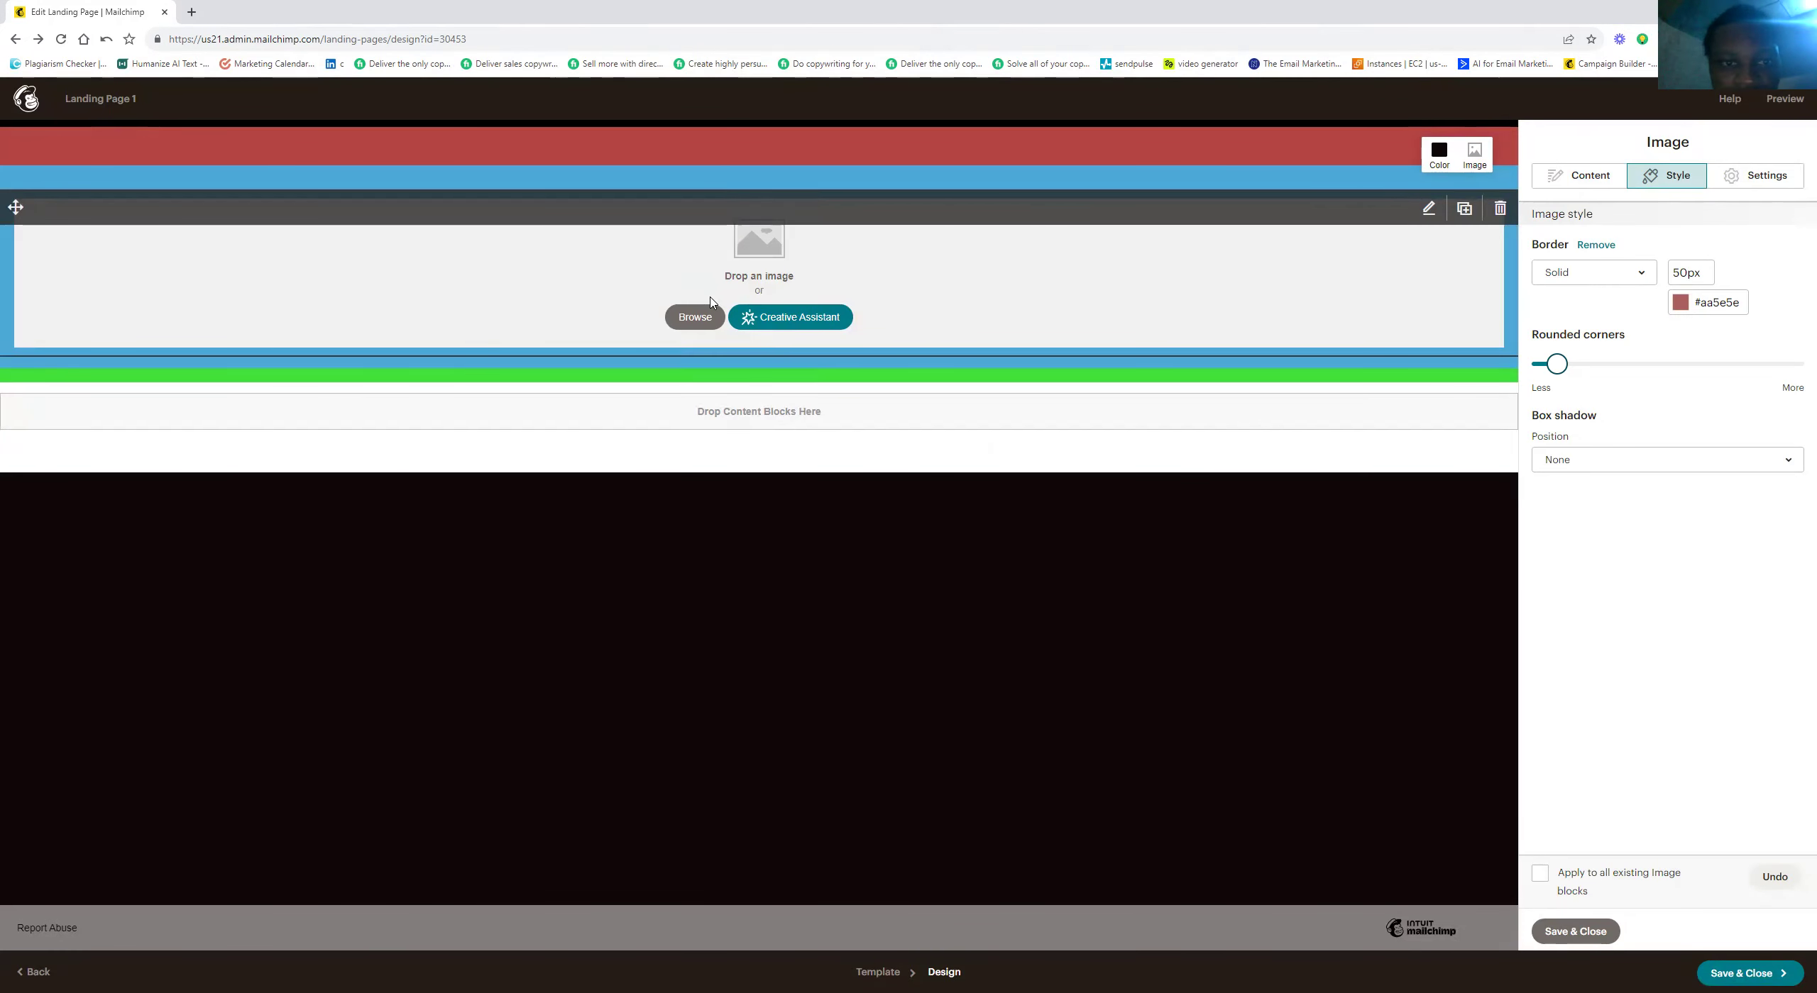
click(695, 317)
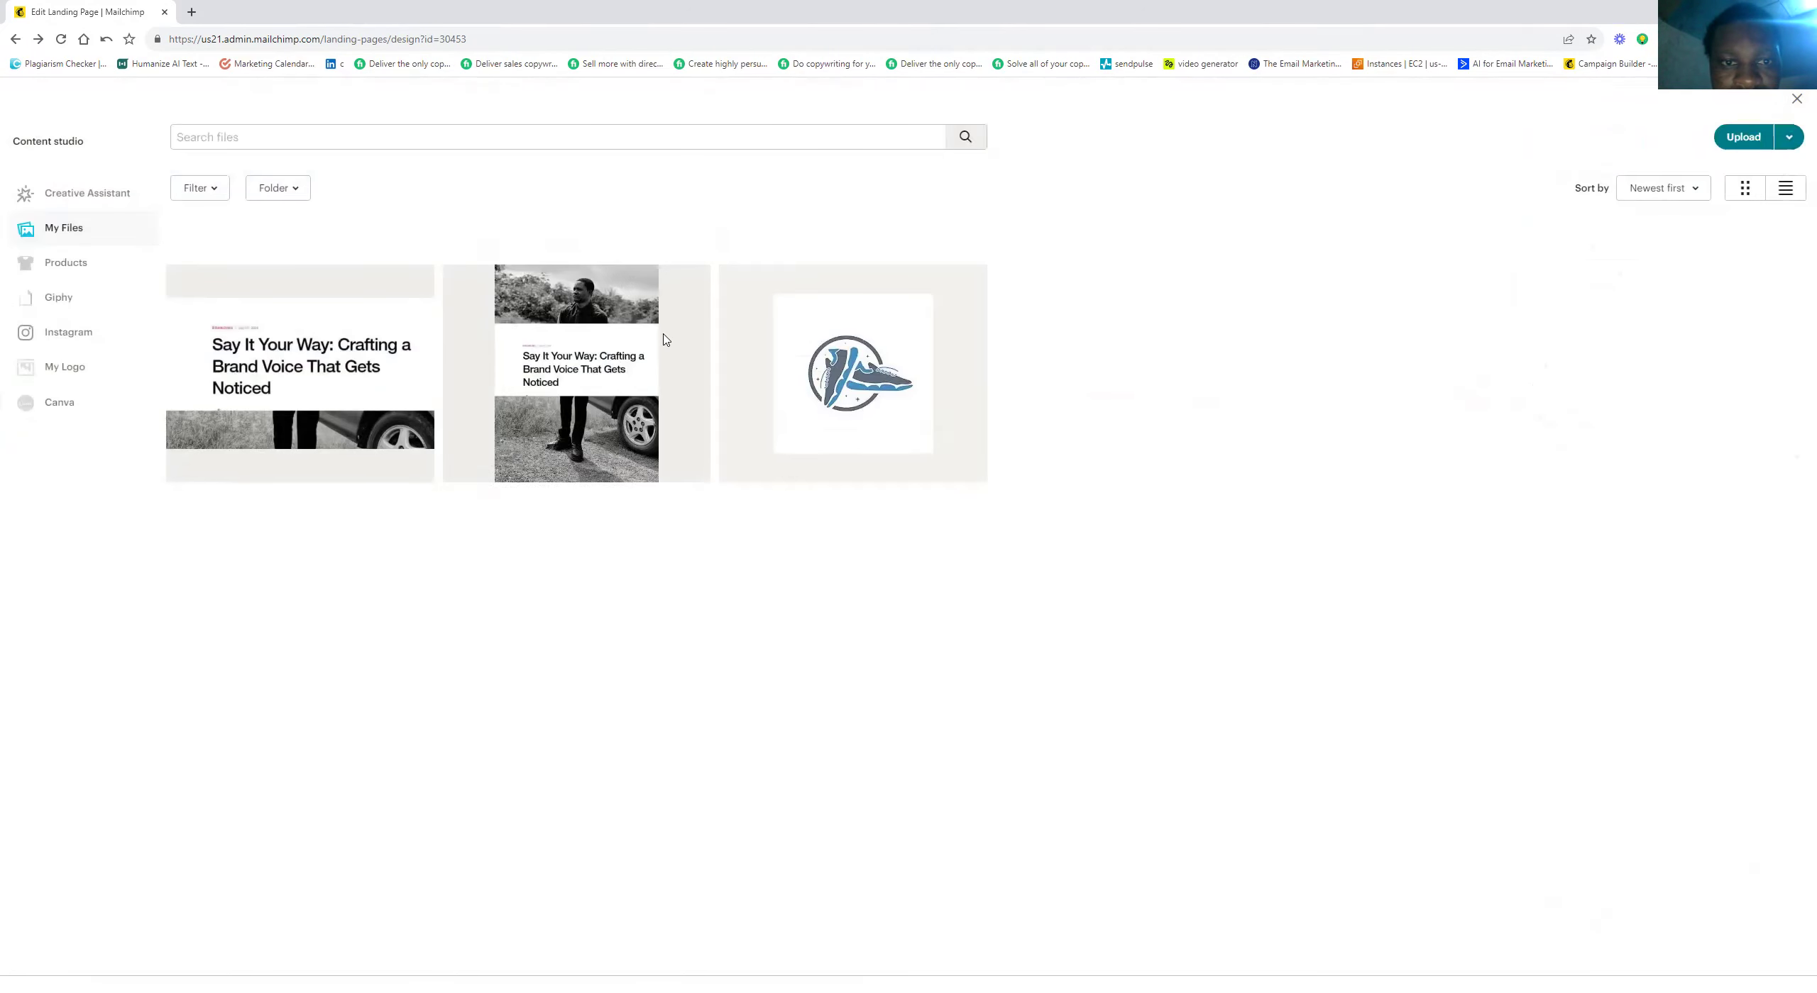
click(510, 303)
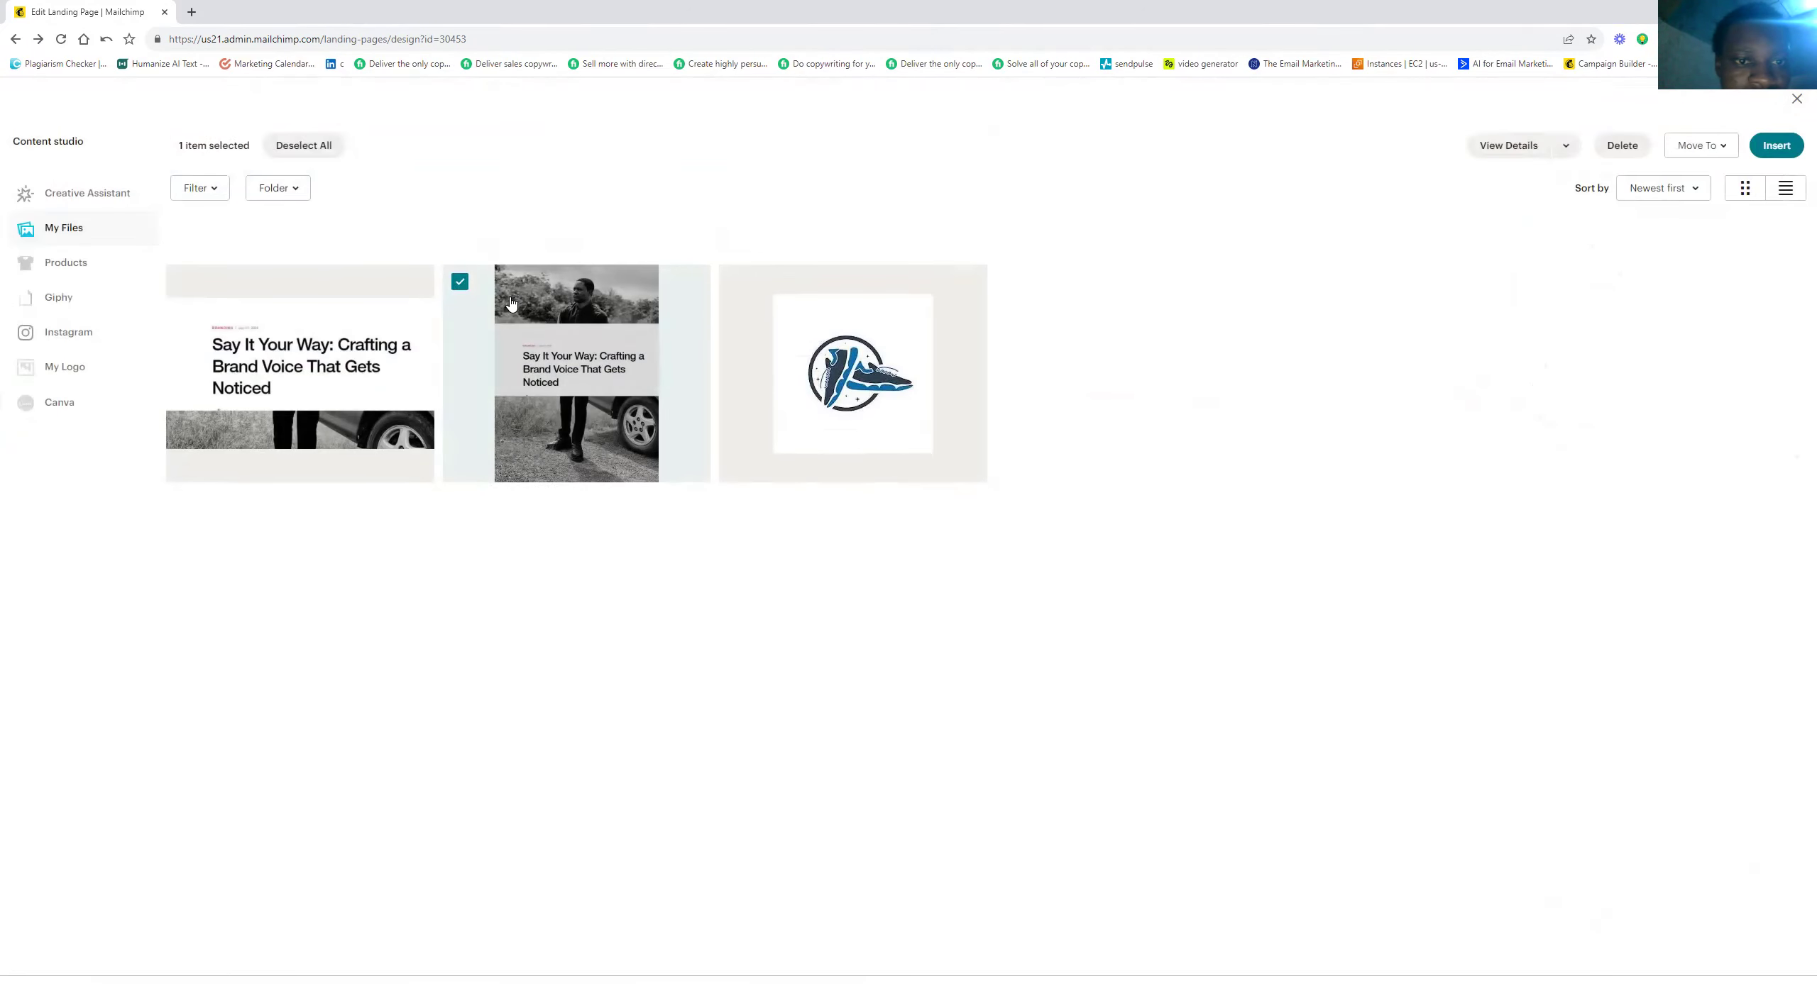
click(1561, 146)
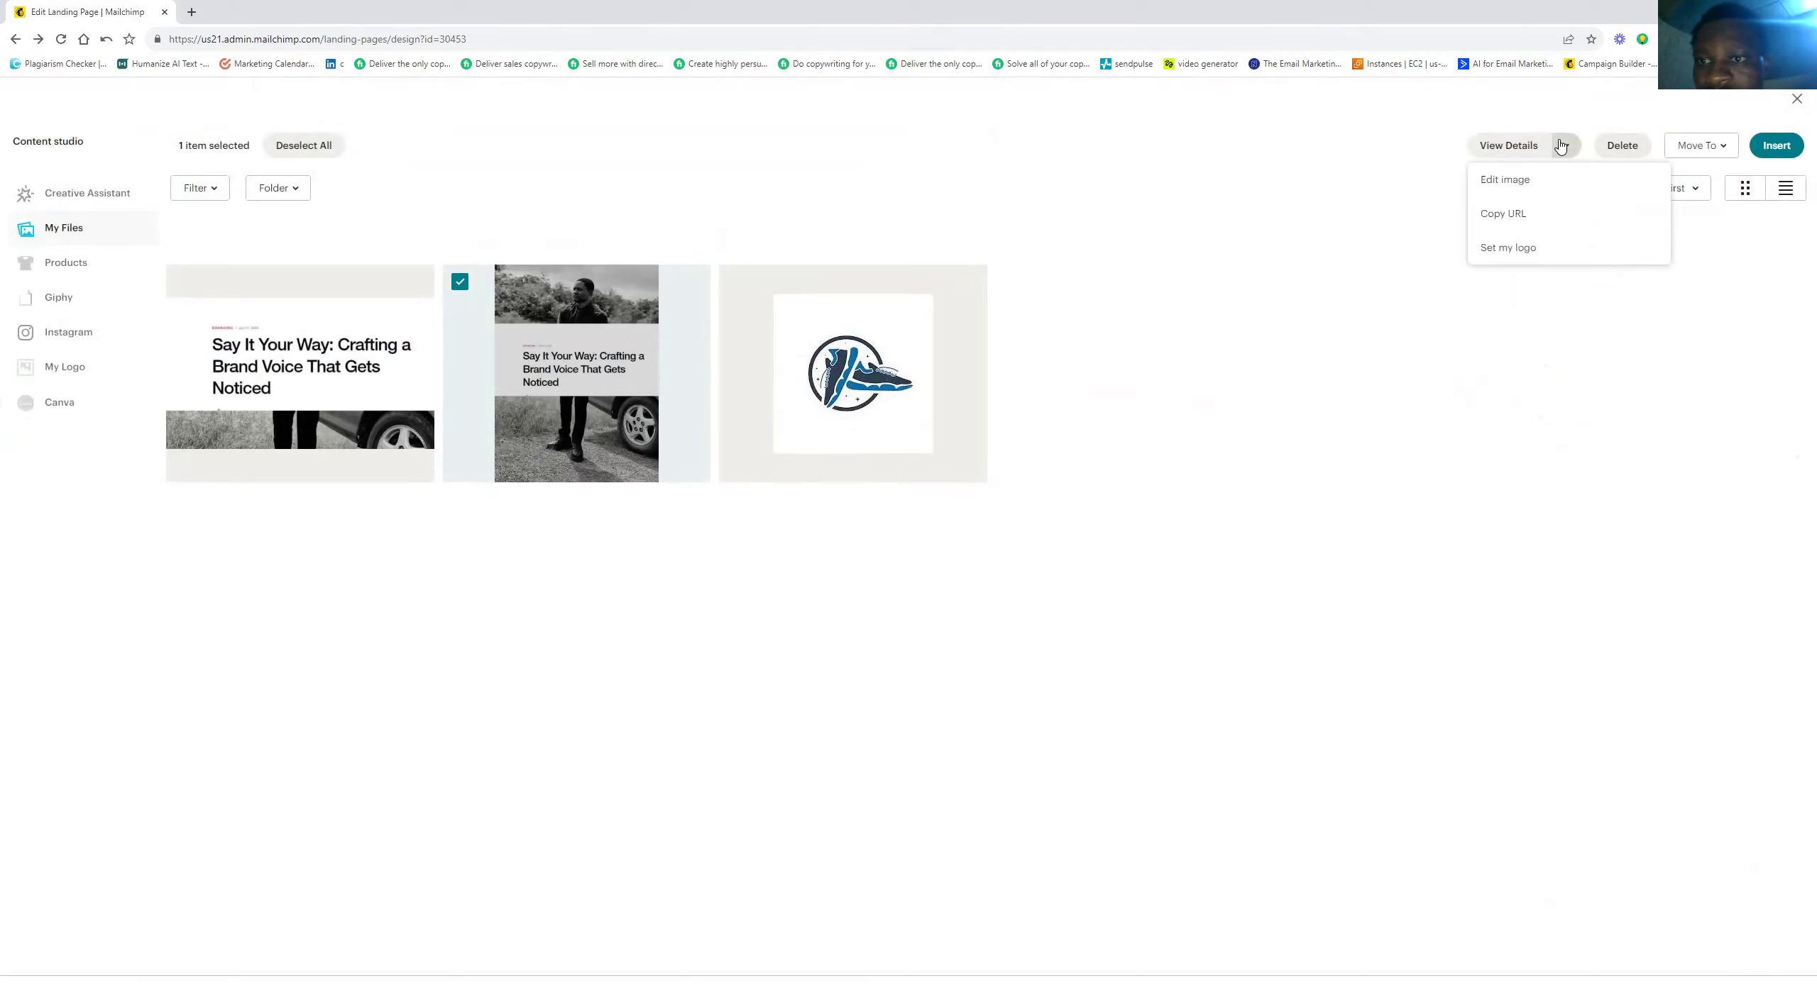
click(1504, 178)
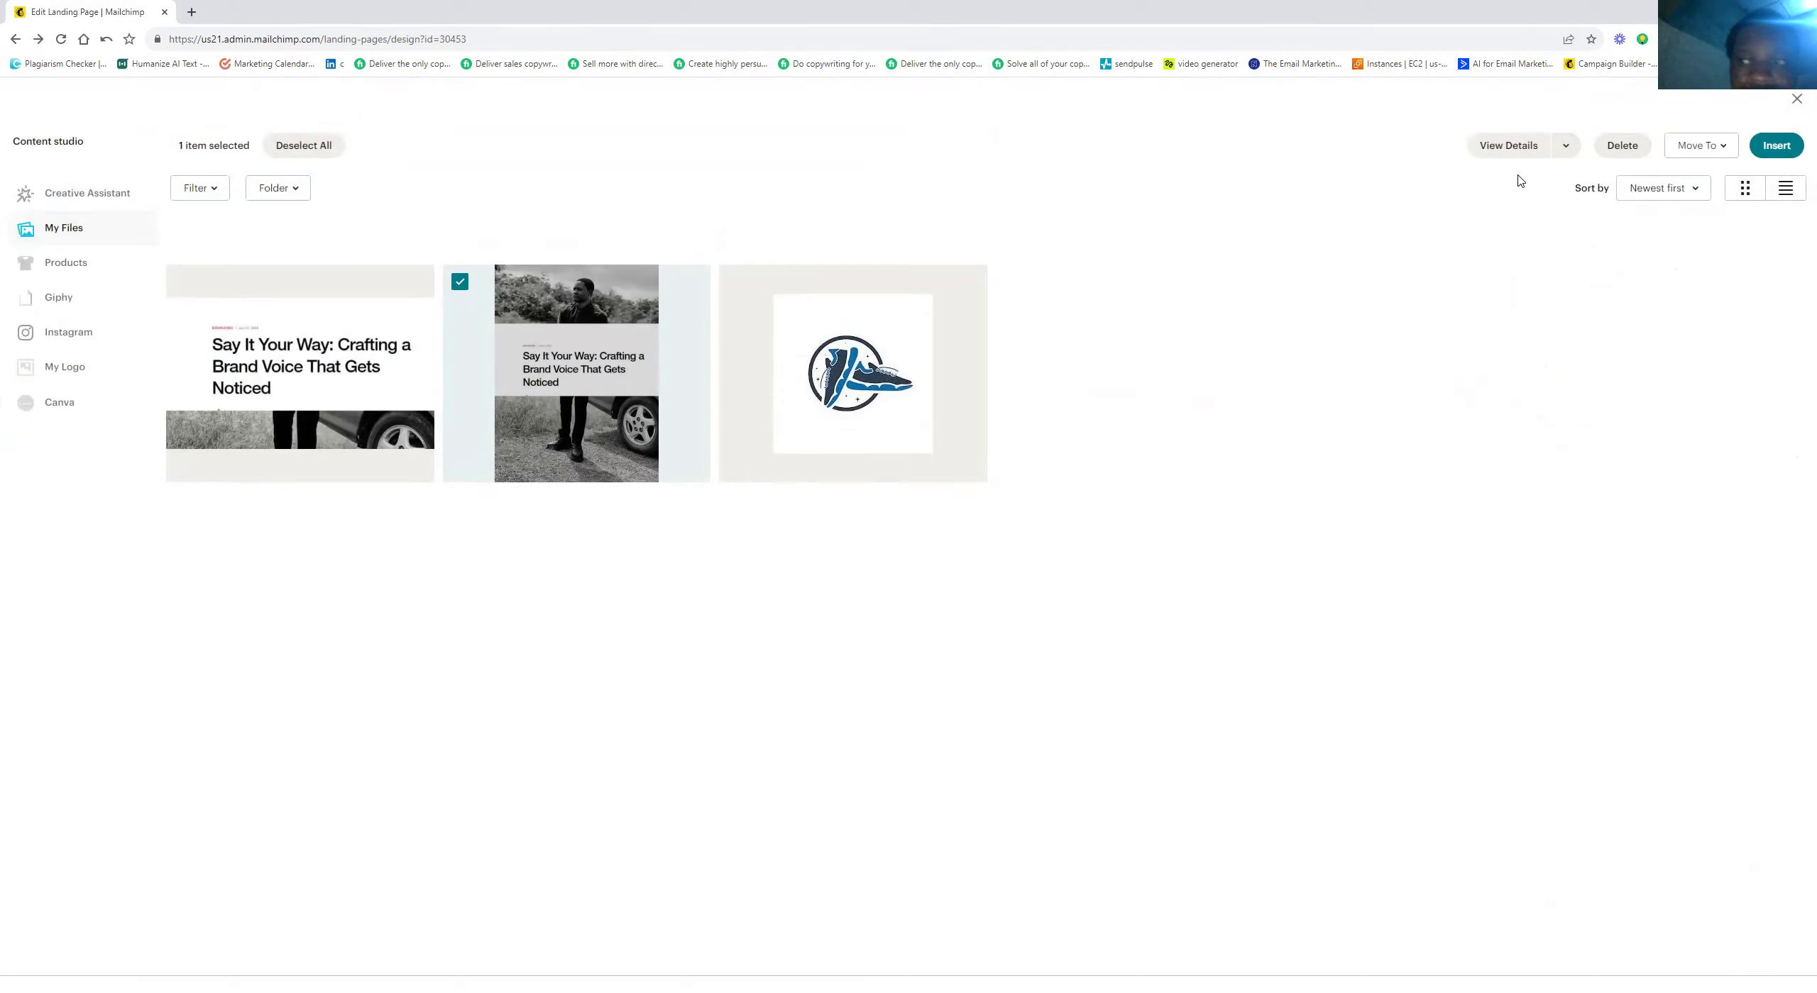
click(1570, 146)
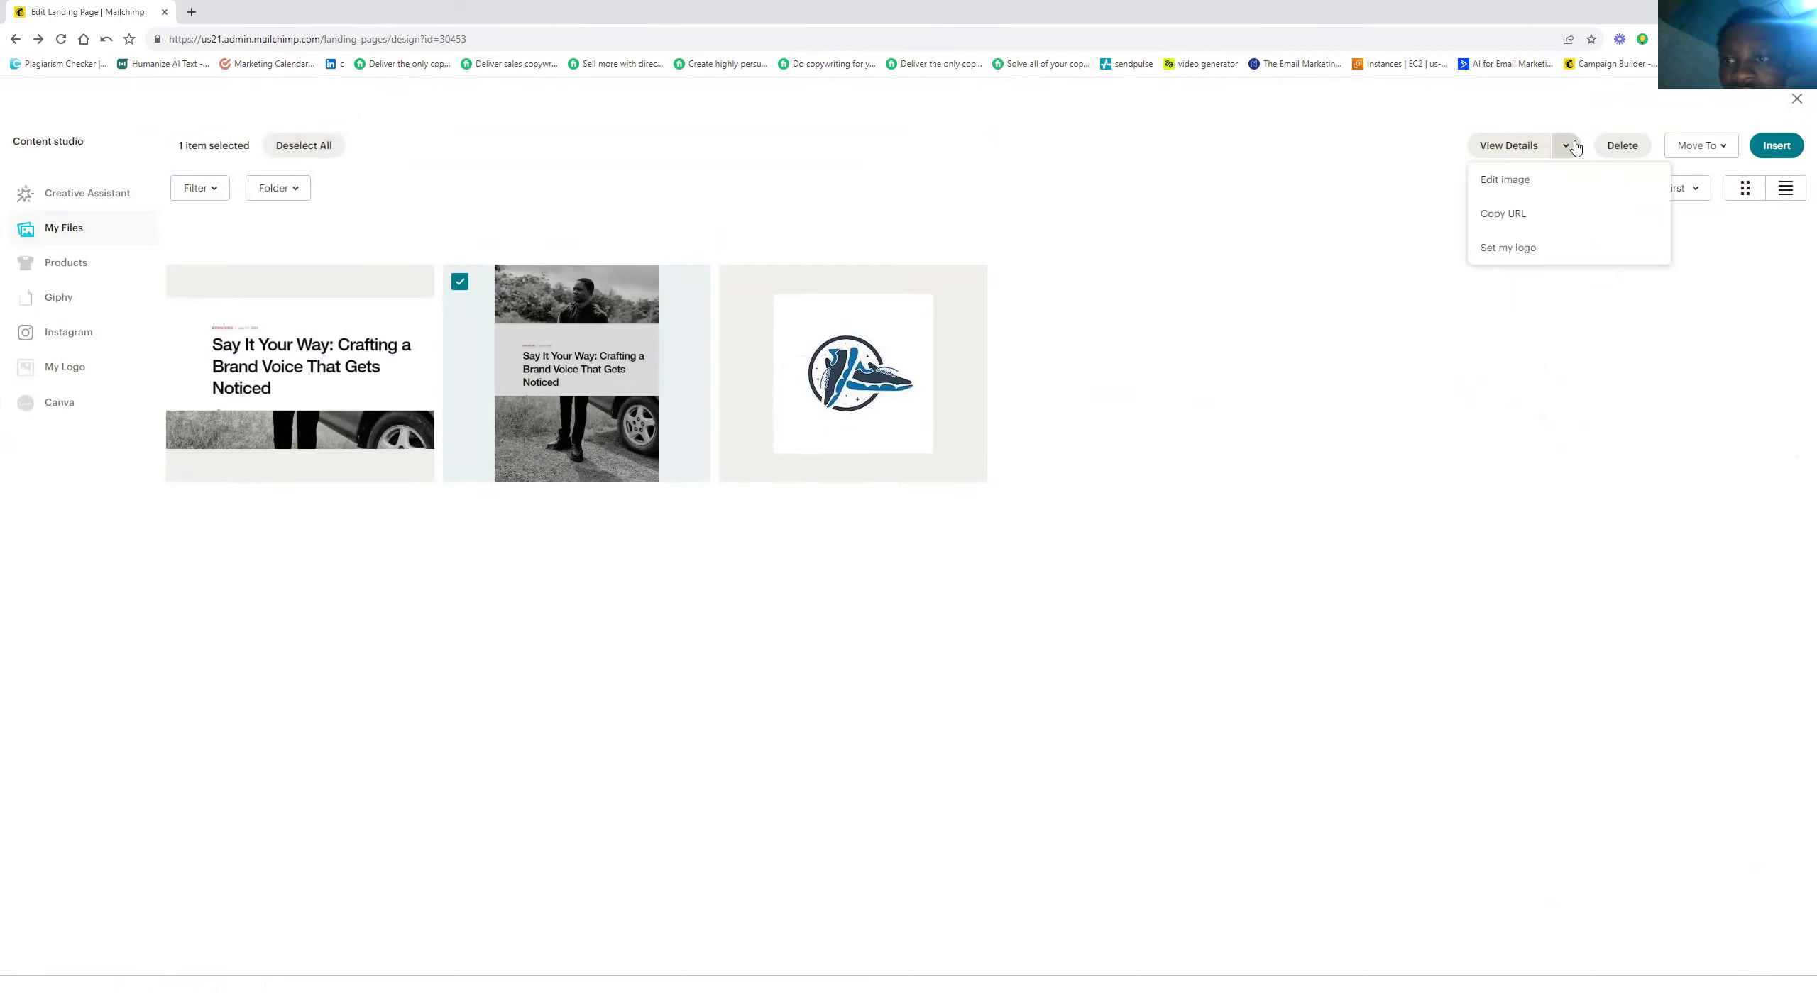
click(1519, 186)
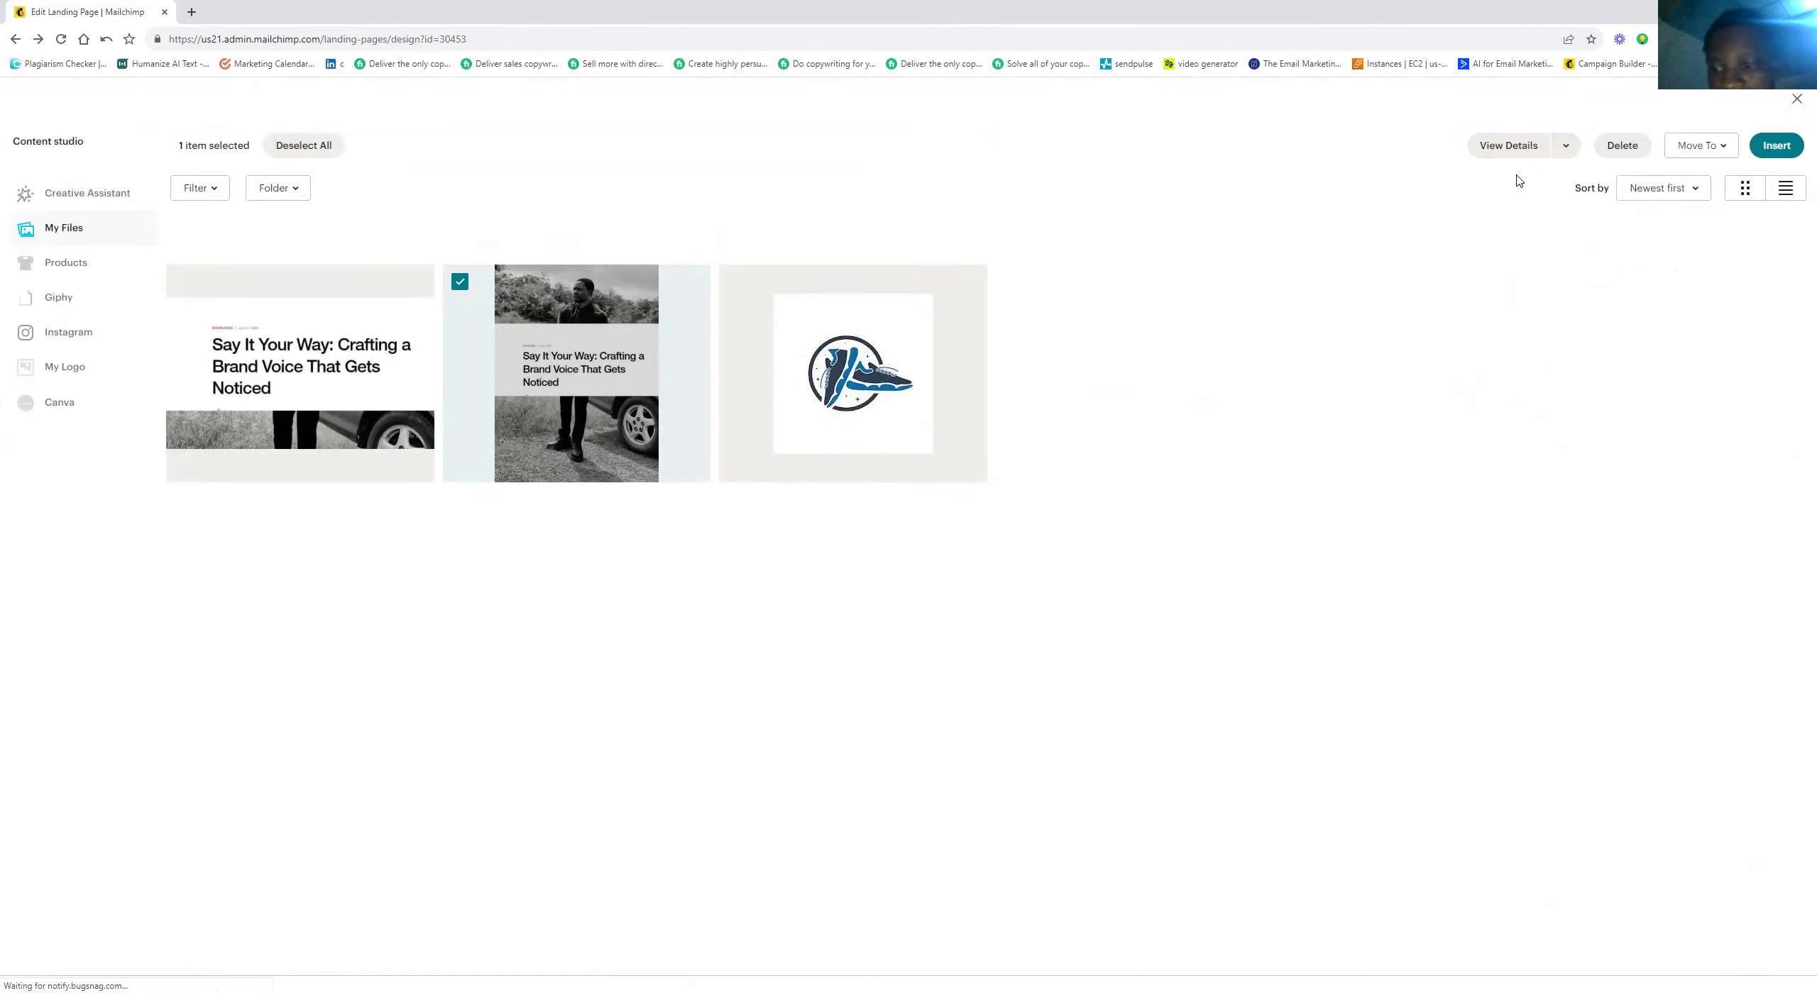
click(1566, 145)
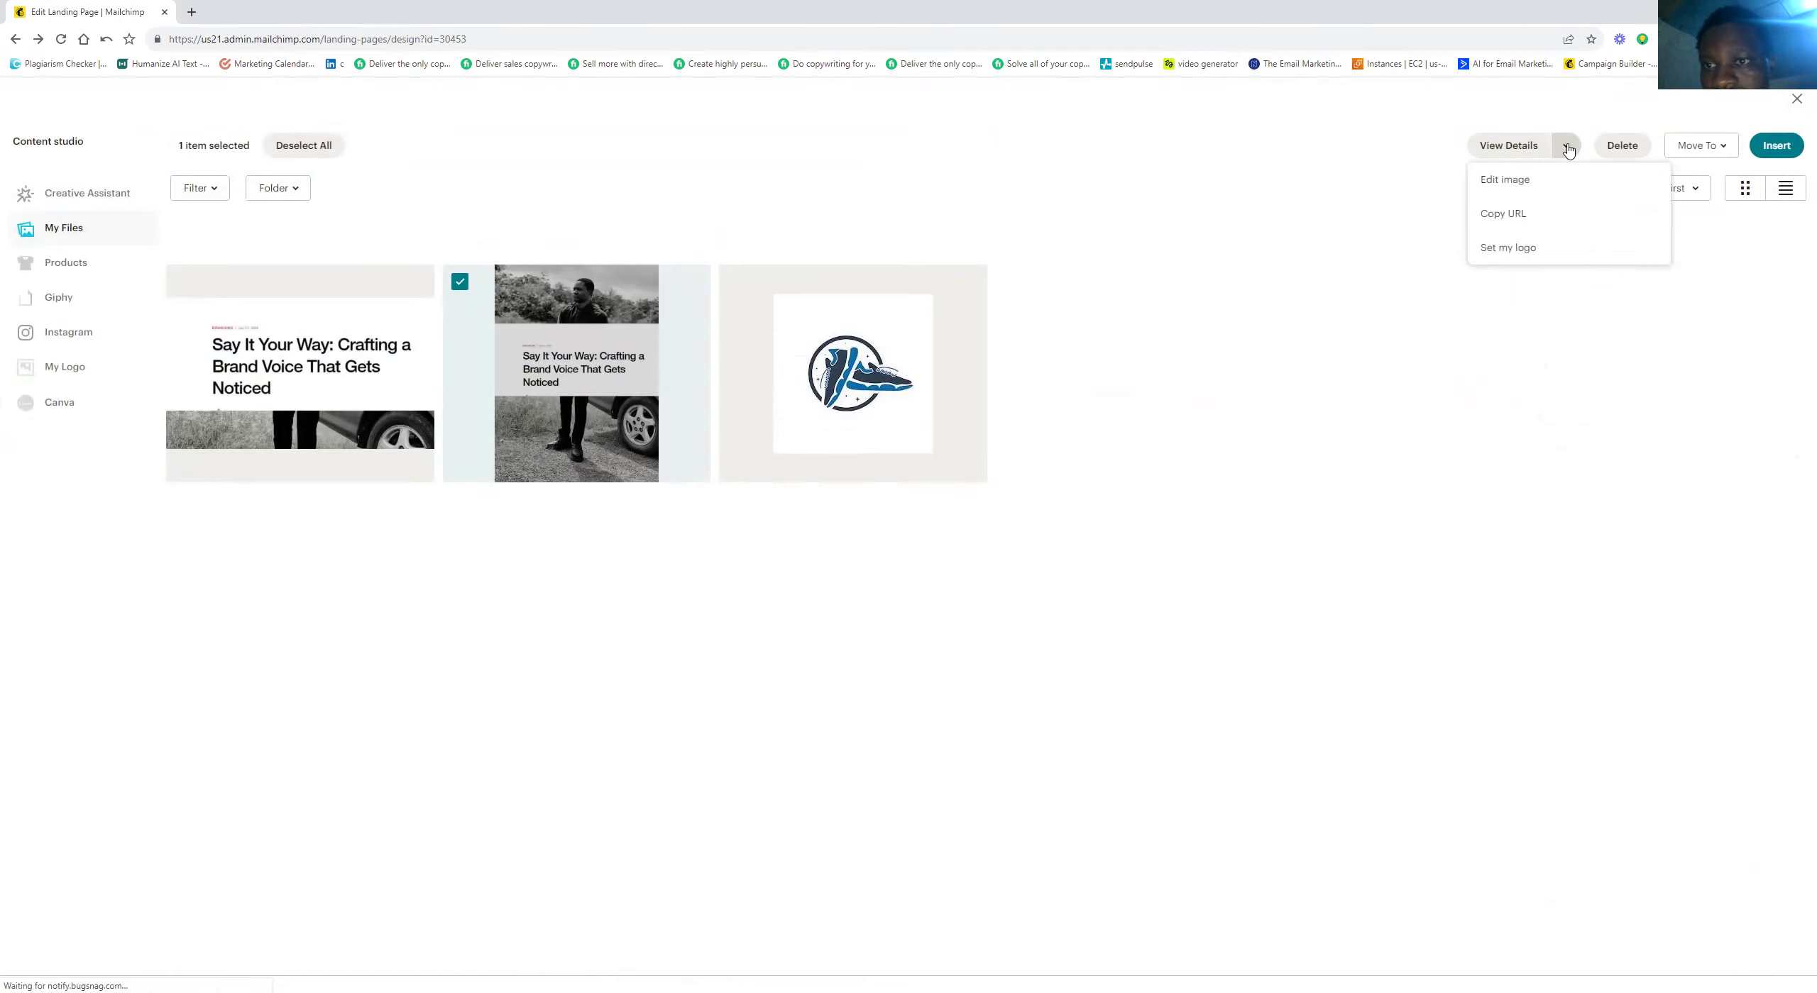
click(1505, 181)
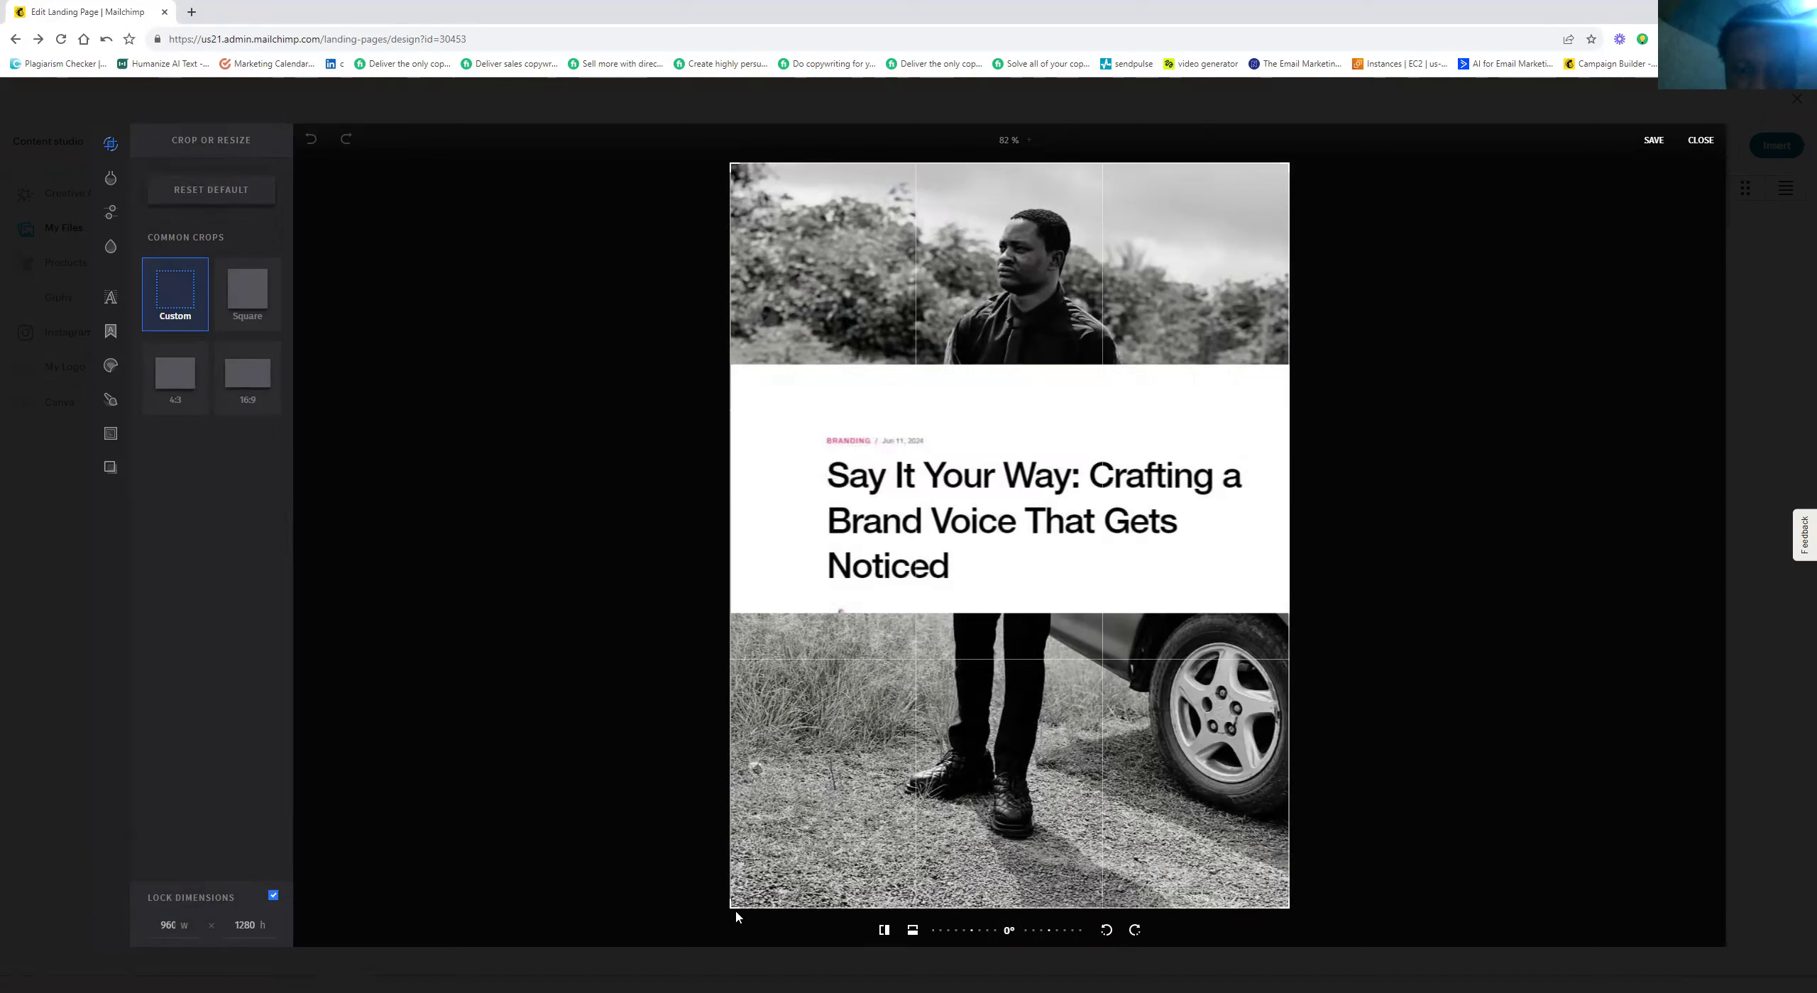
- Crop the picture slightly inward from its lower-left corner and apply the Desert duotone filter
drag(734, 912, 757, 872)
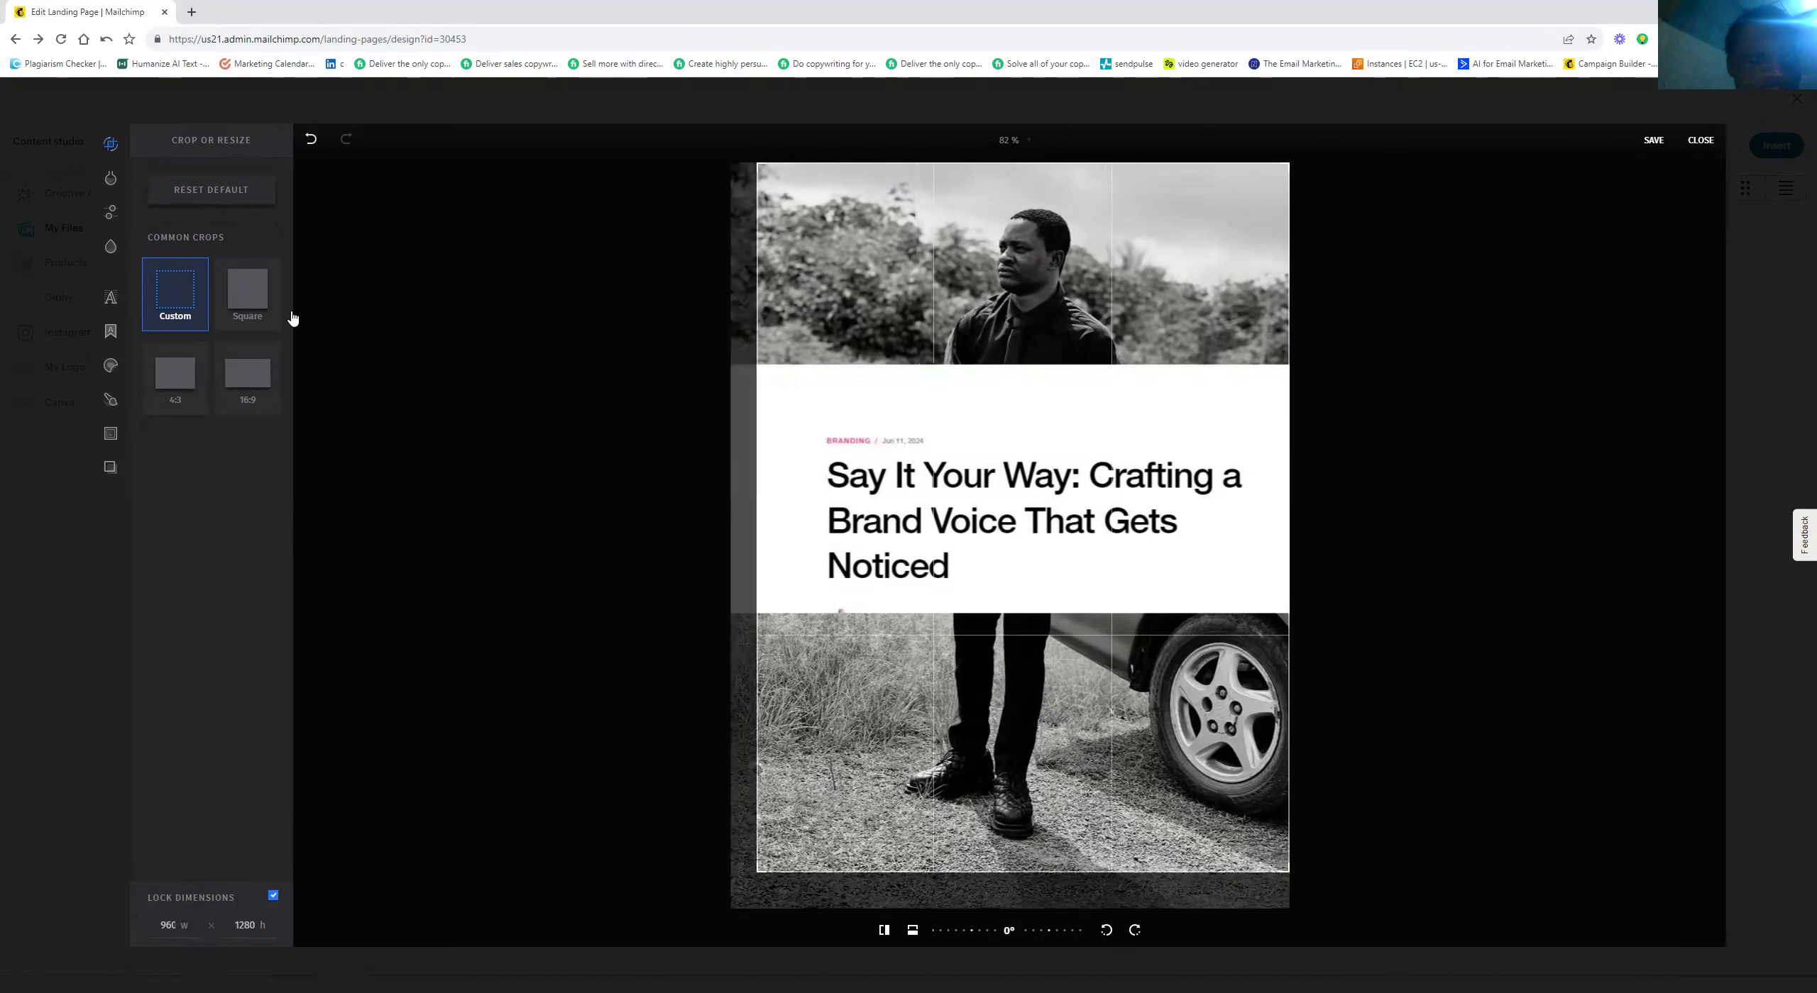
click(112, 183)
click(213, 281)
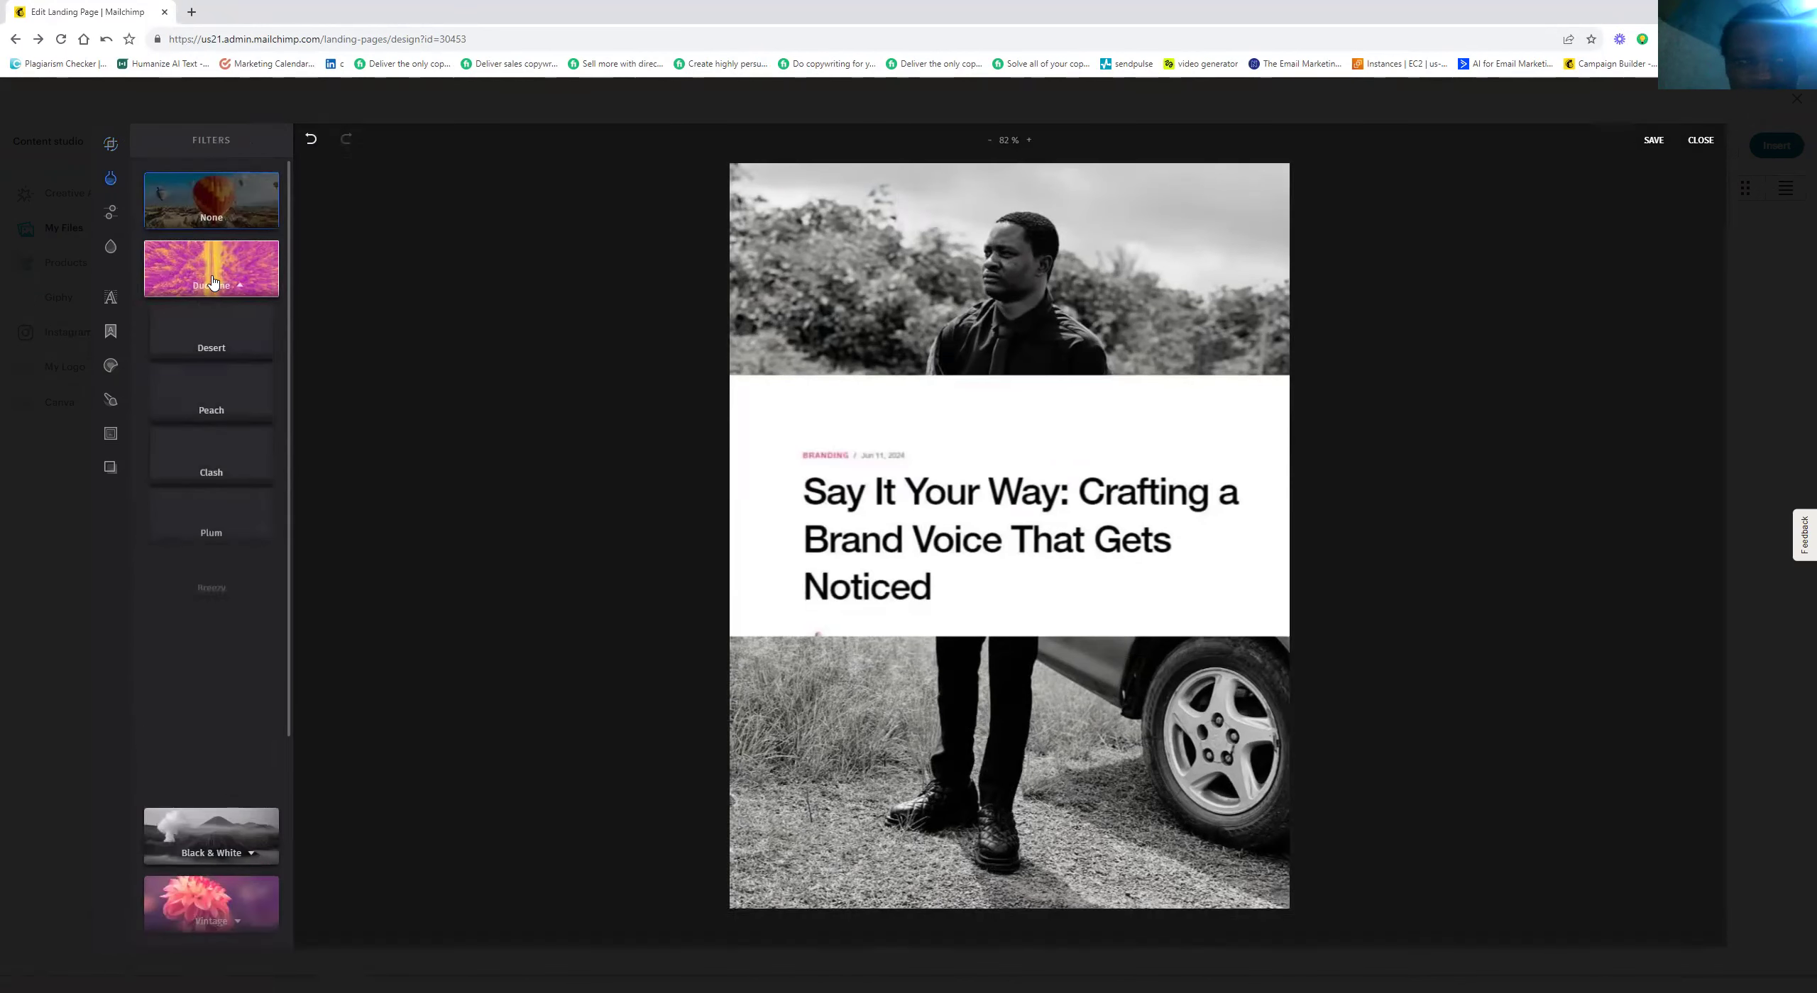
click(217, 336)
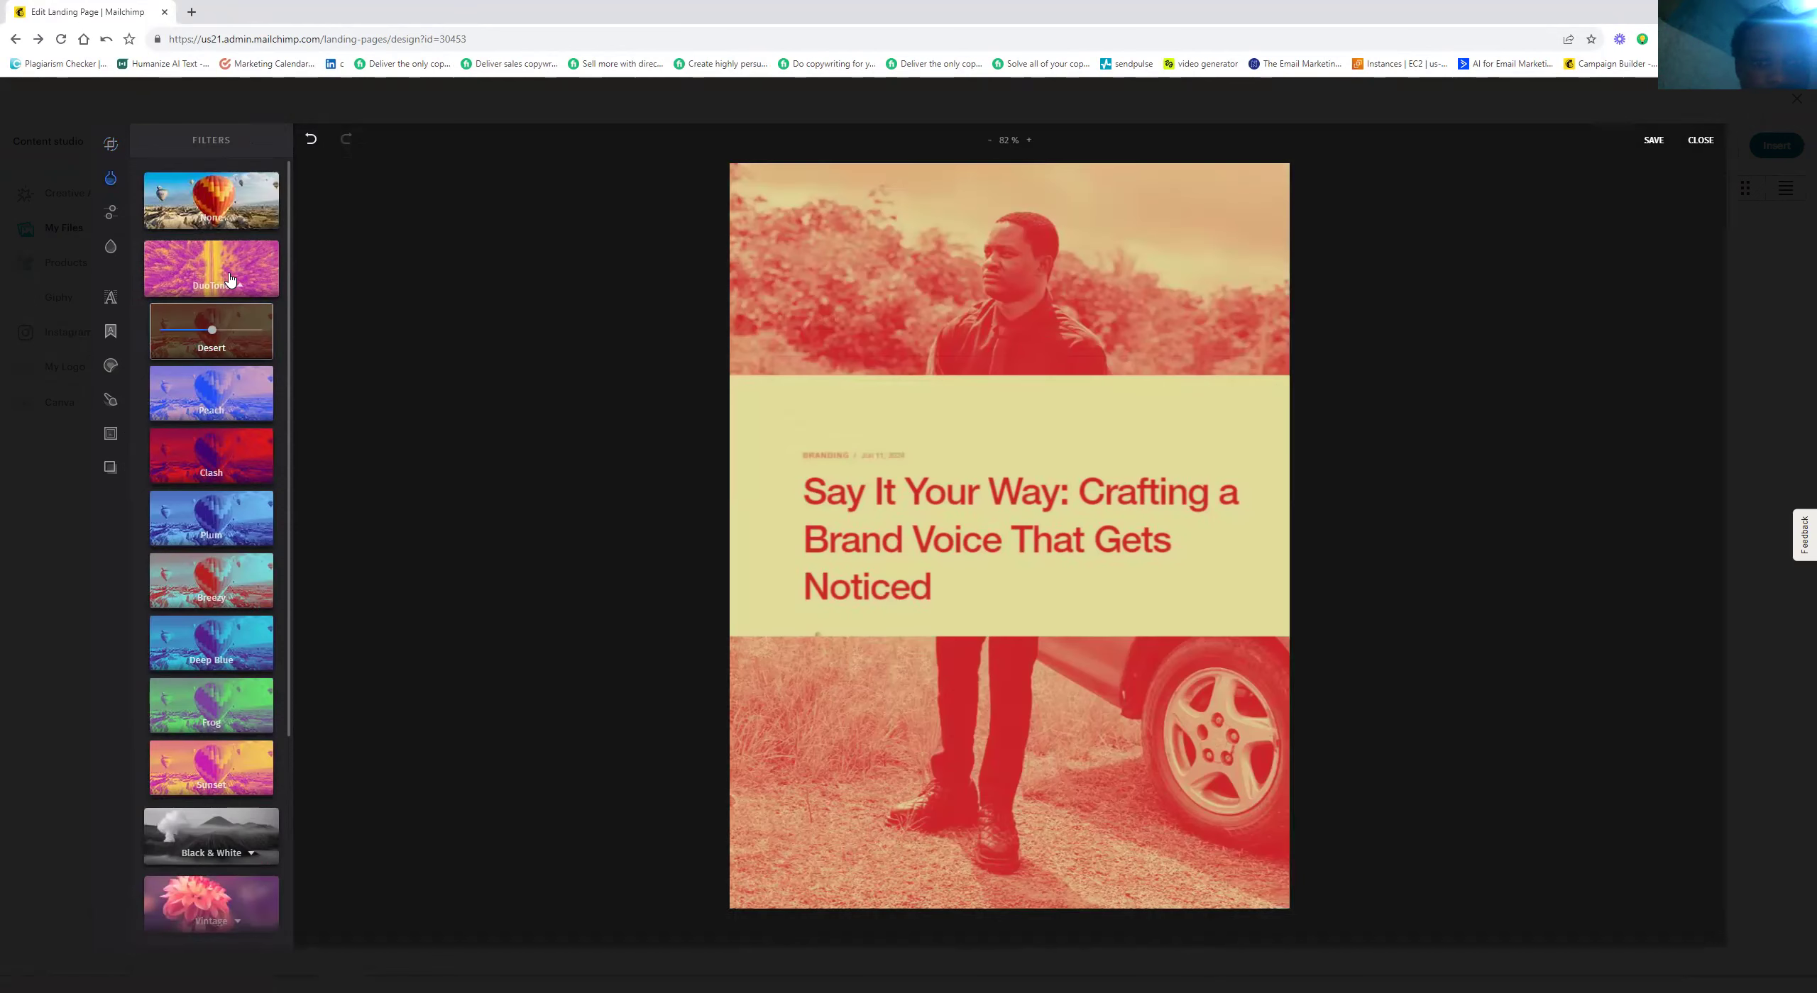
- Replace the picture's duotone filter with a Black & White one and lower the brightness to -7
click(229, 279)
click(244, 325)
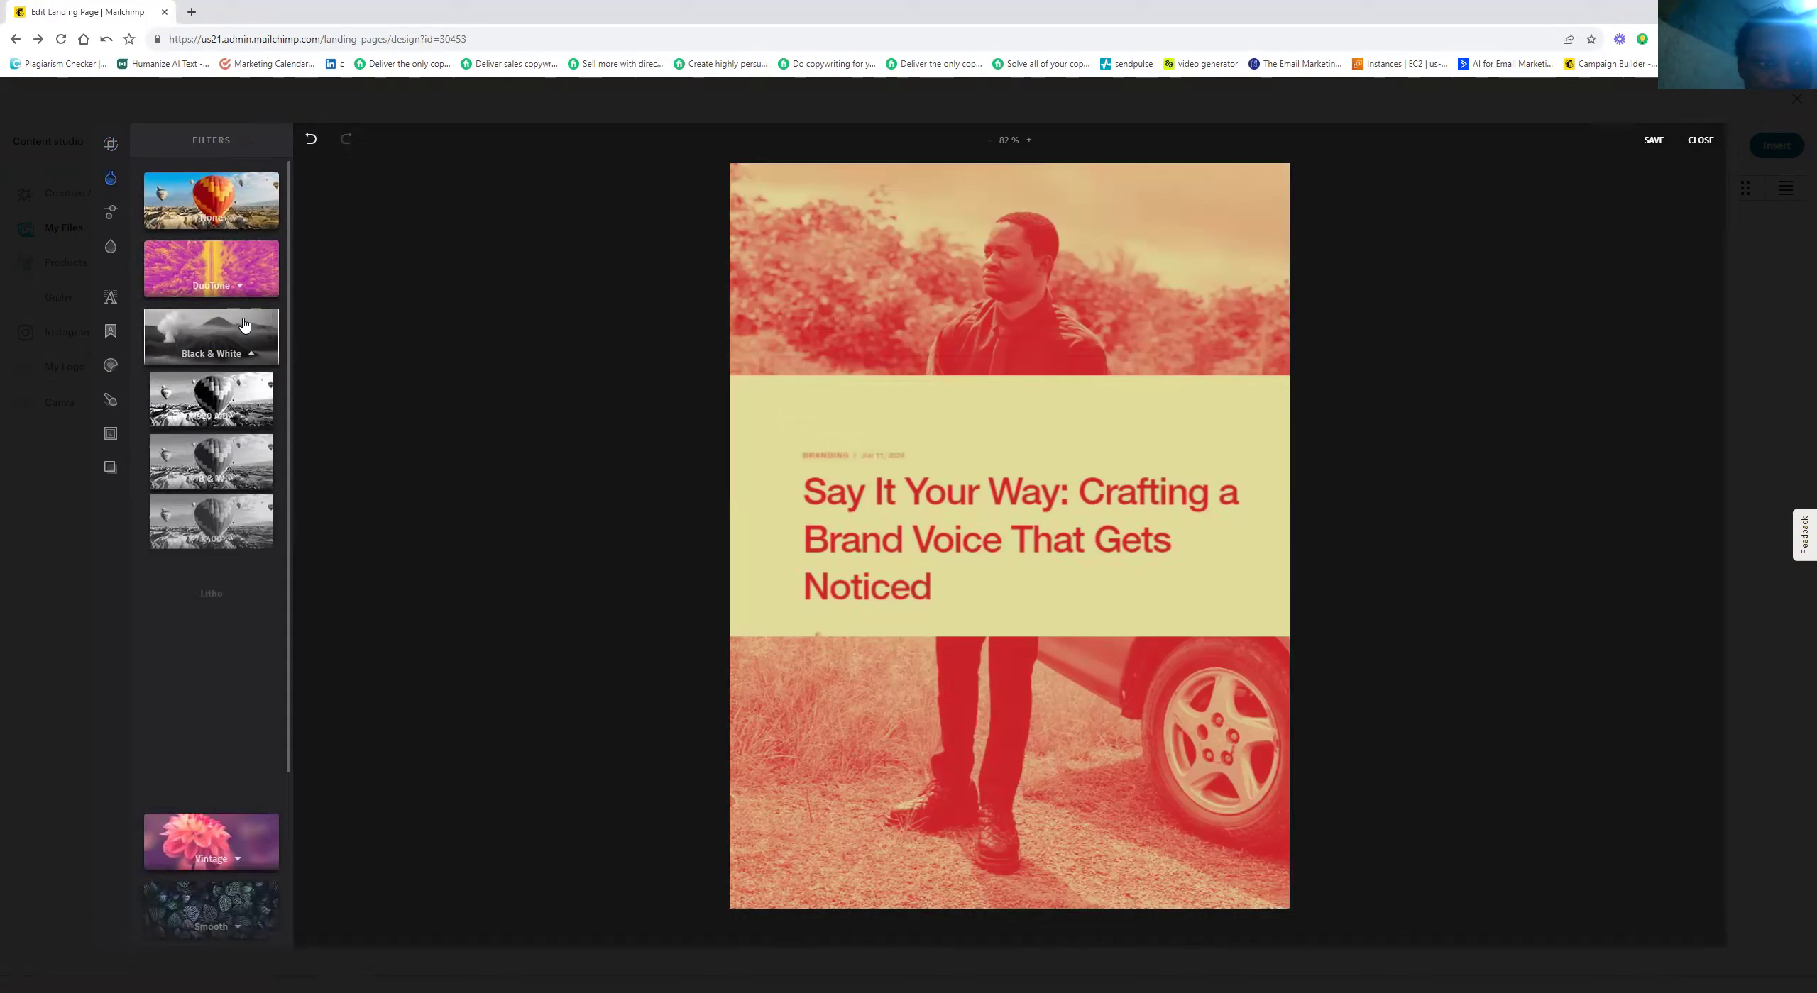
click(227, 459)
click(227, 459)
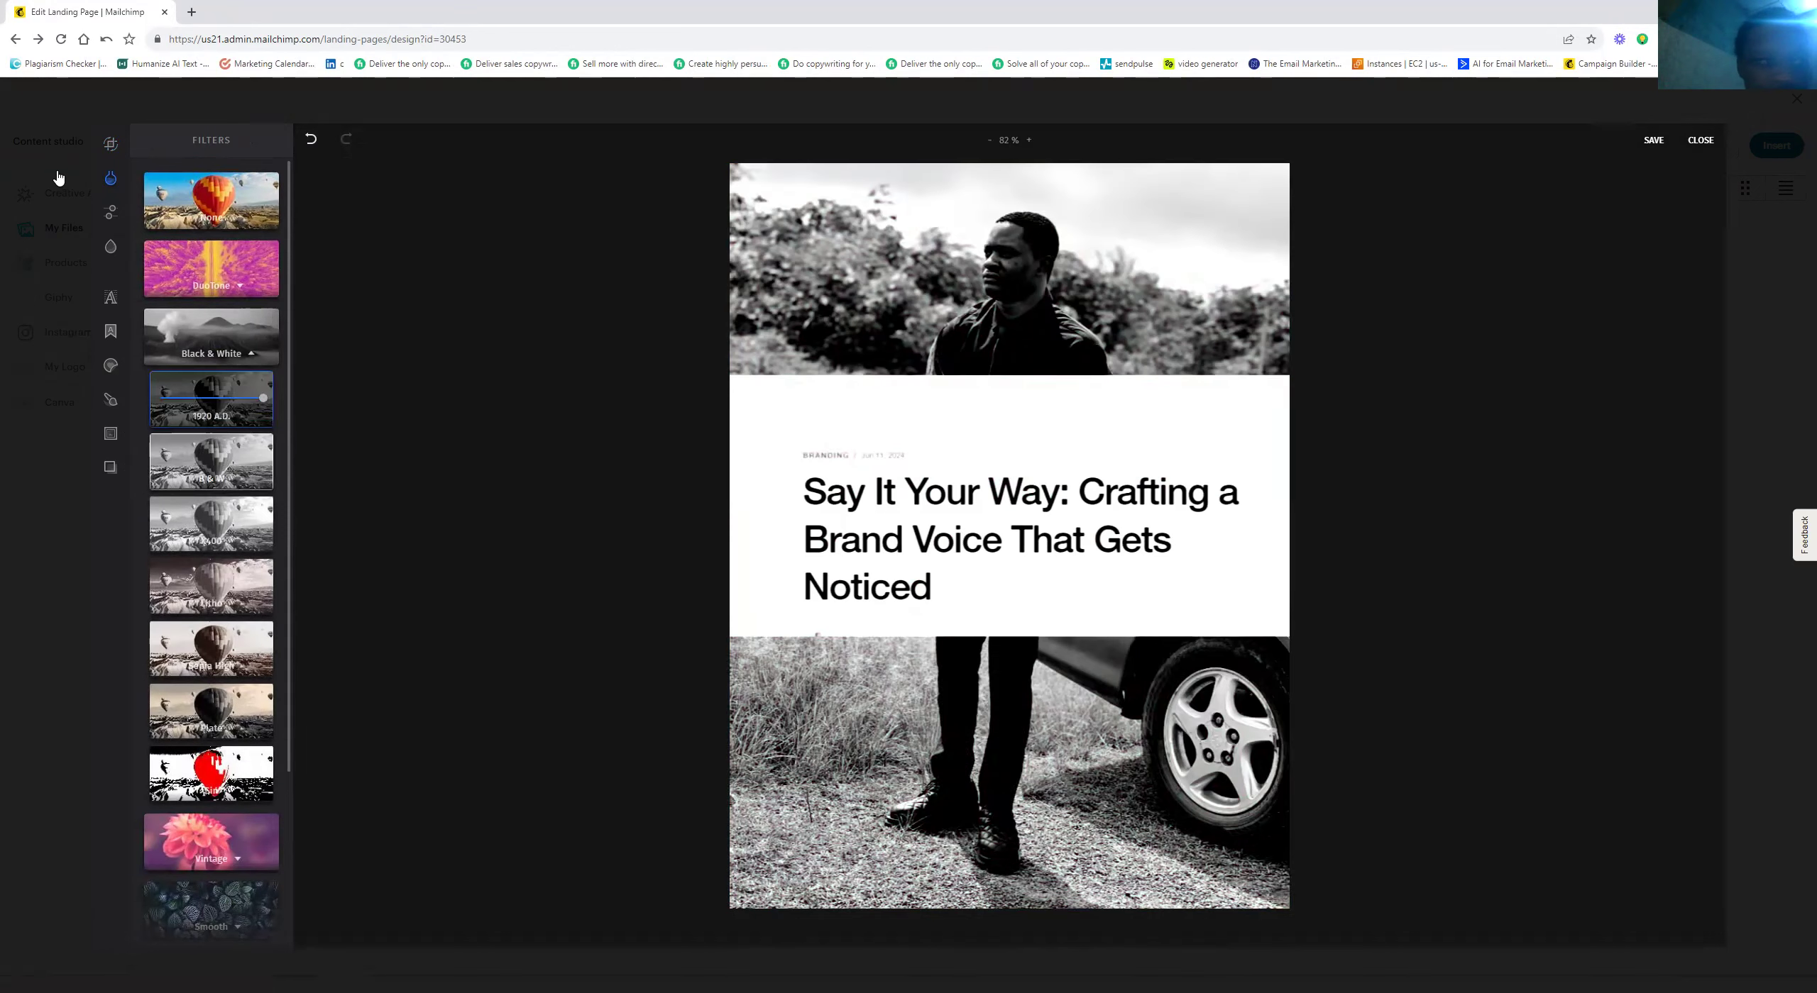
click(111, 215)
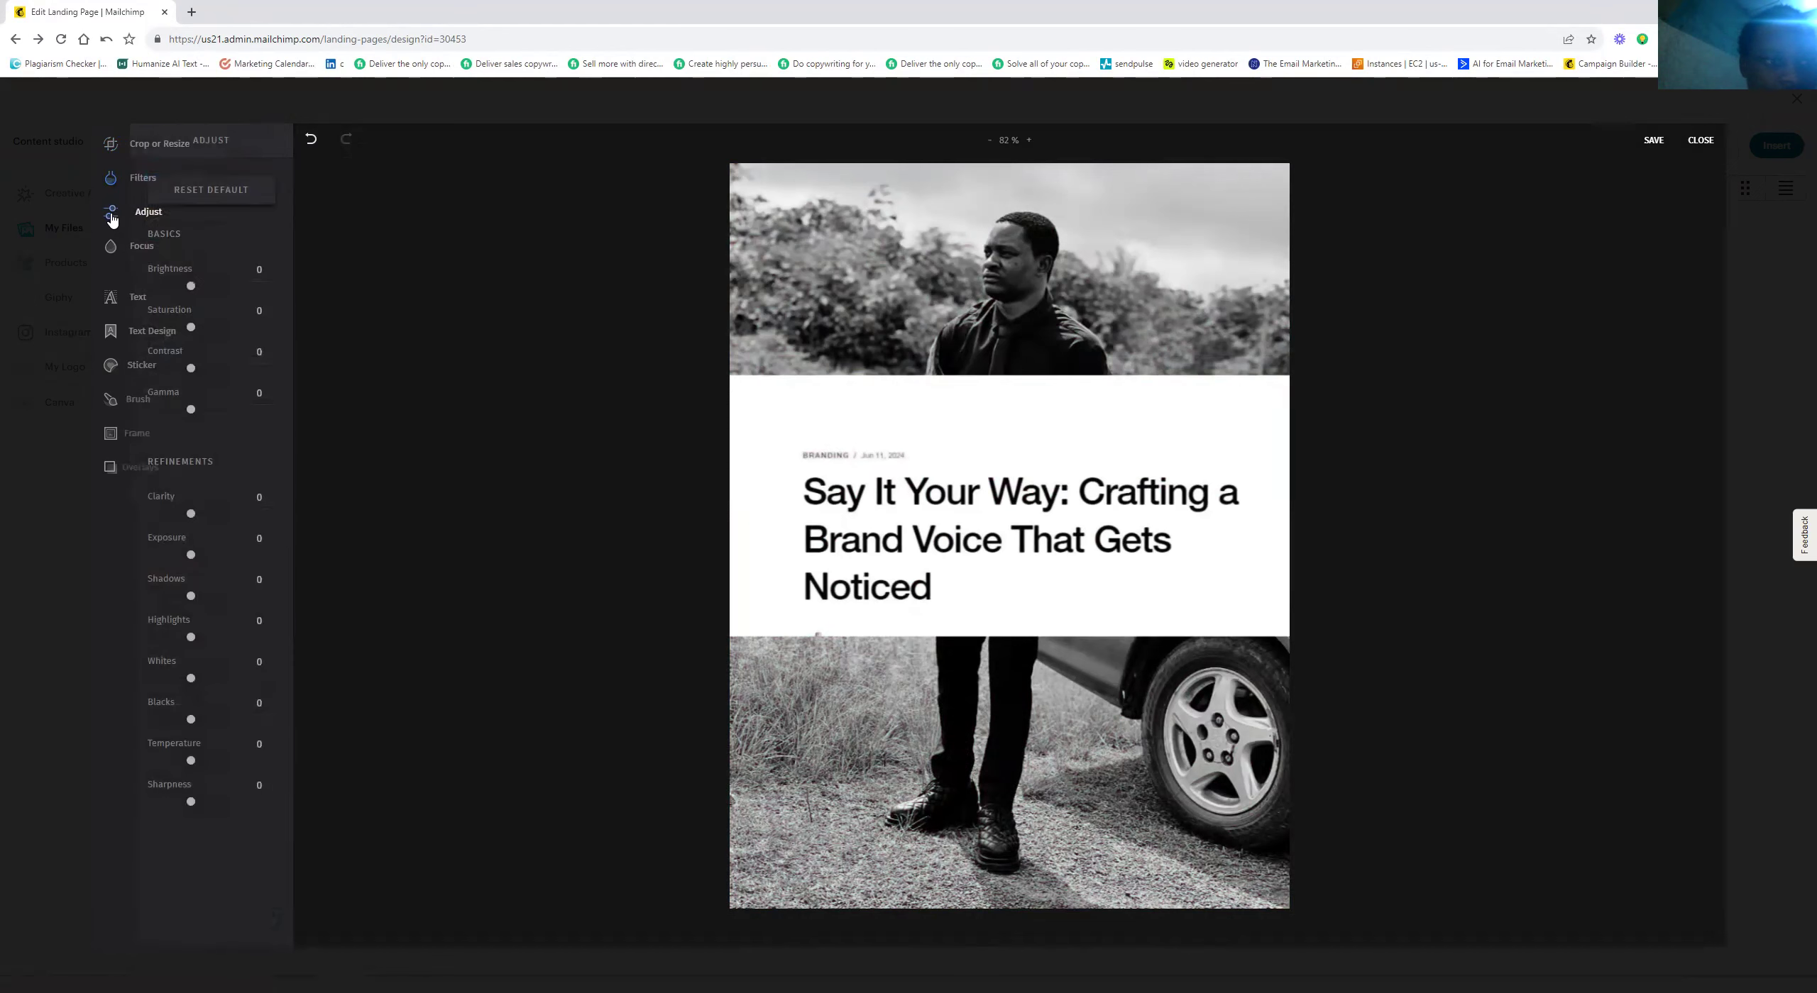
mouse_move(194, 287)
mouse_down()
mouse_move(211, 288)
mouse_move(188, 286)
mouse_up()
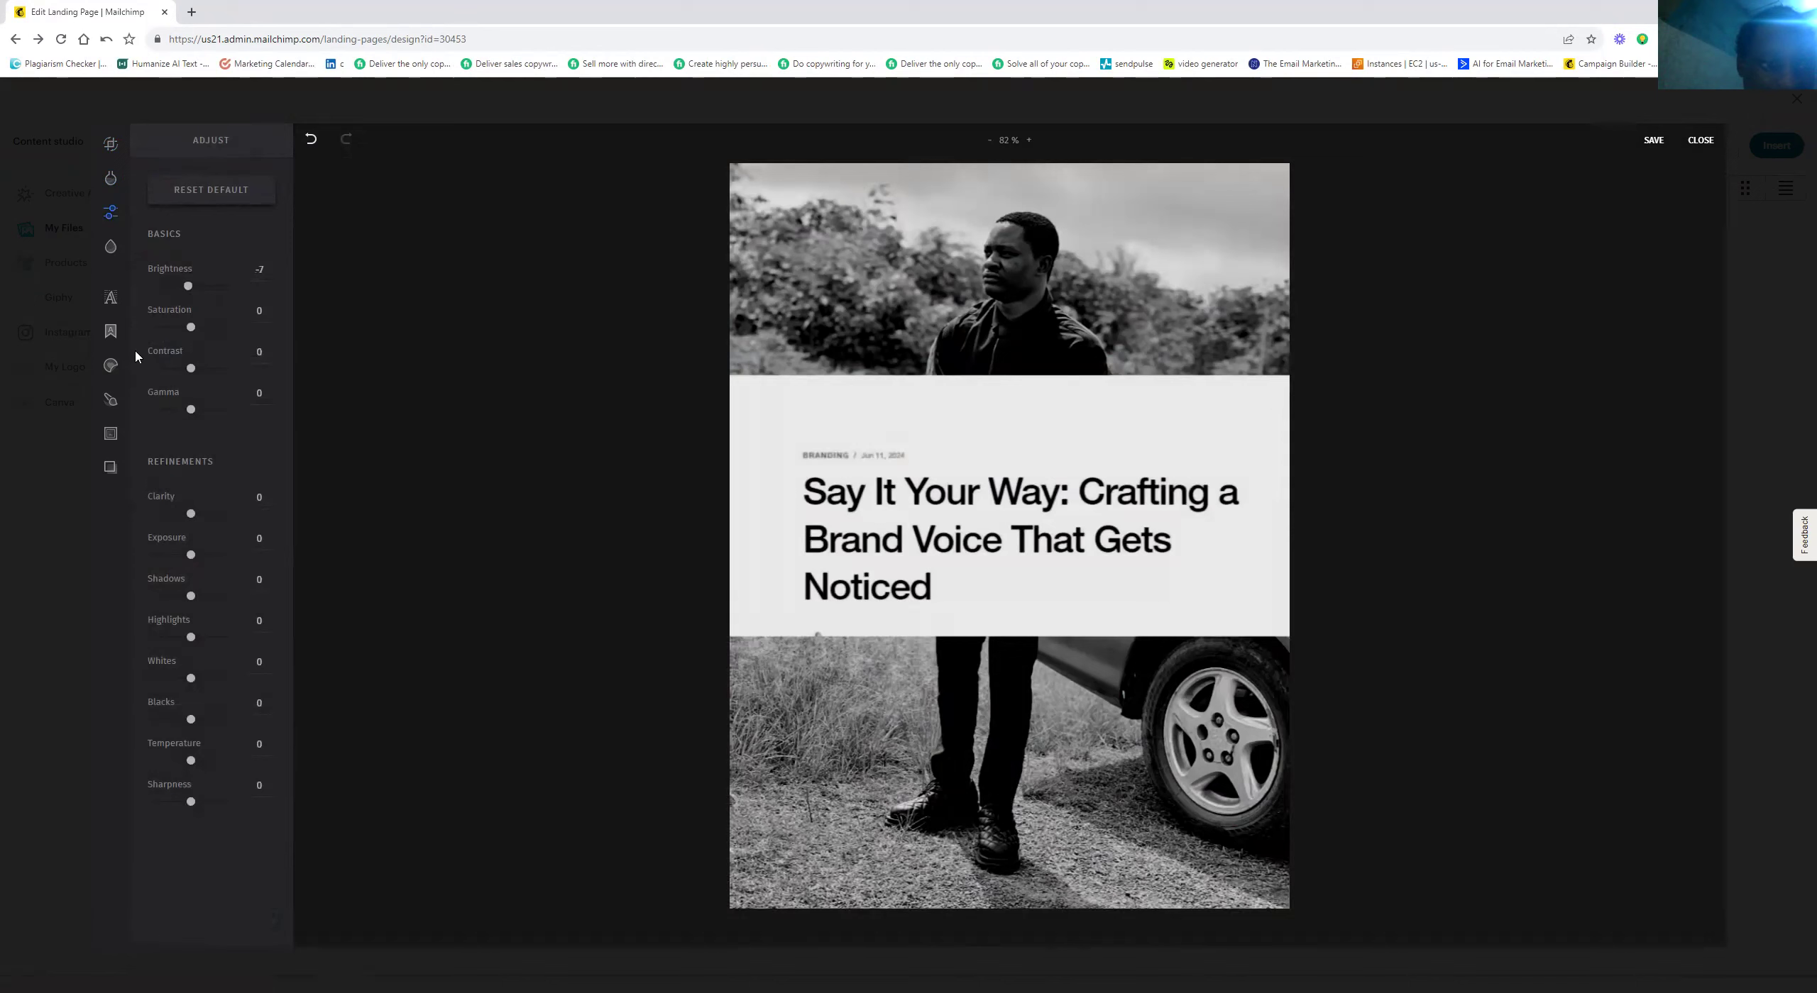
- Add a text layer to the picture in the Bernier font, with red lettering on a black background
click(118, 298)
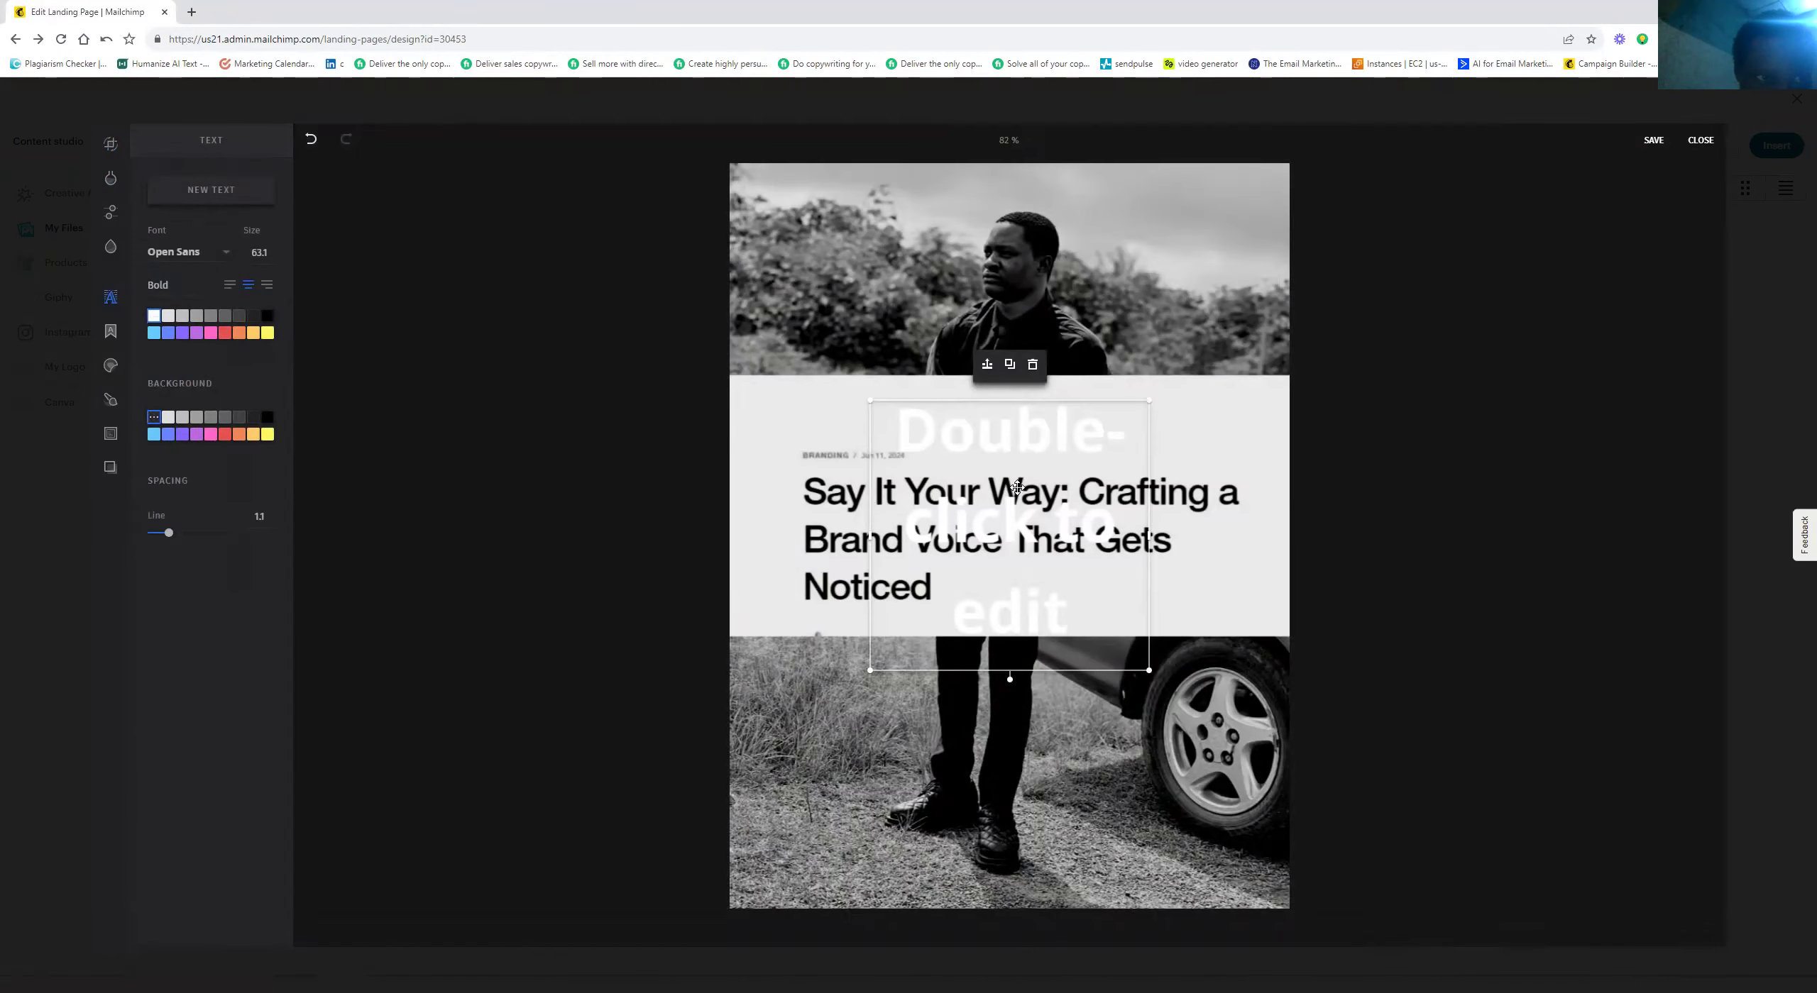
click(220, 255)
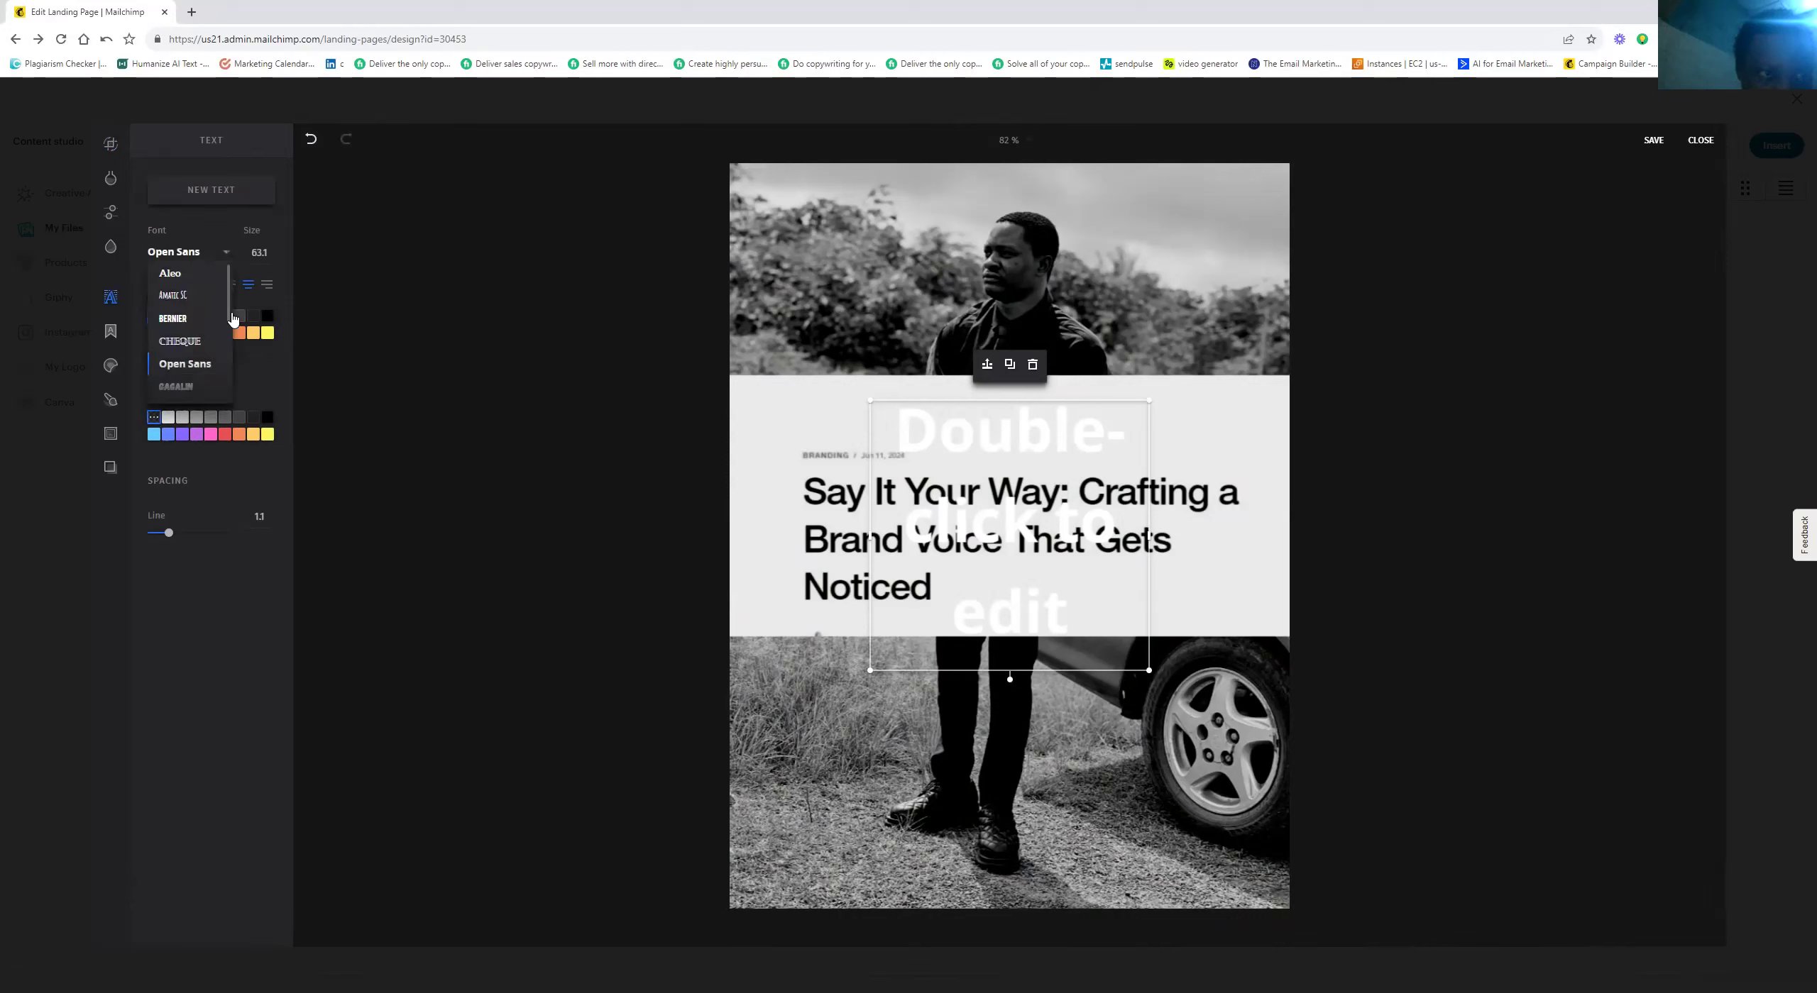
click(209, 318)
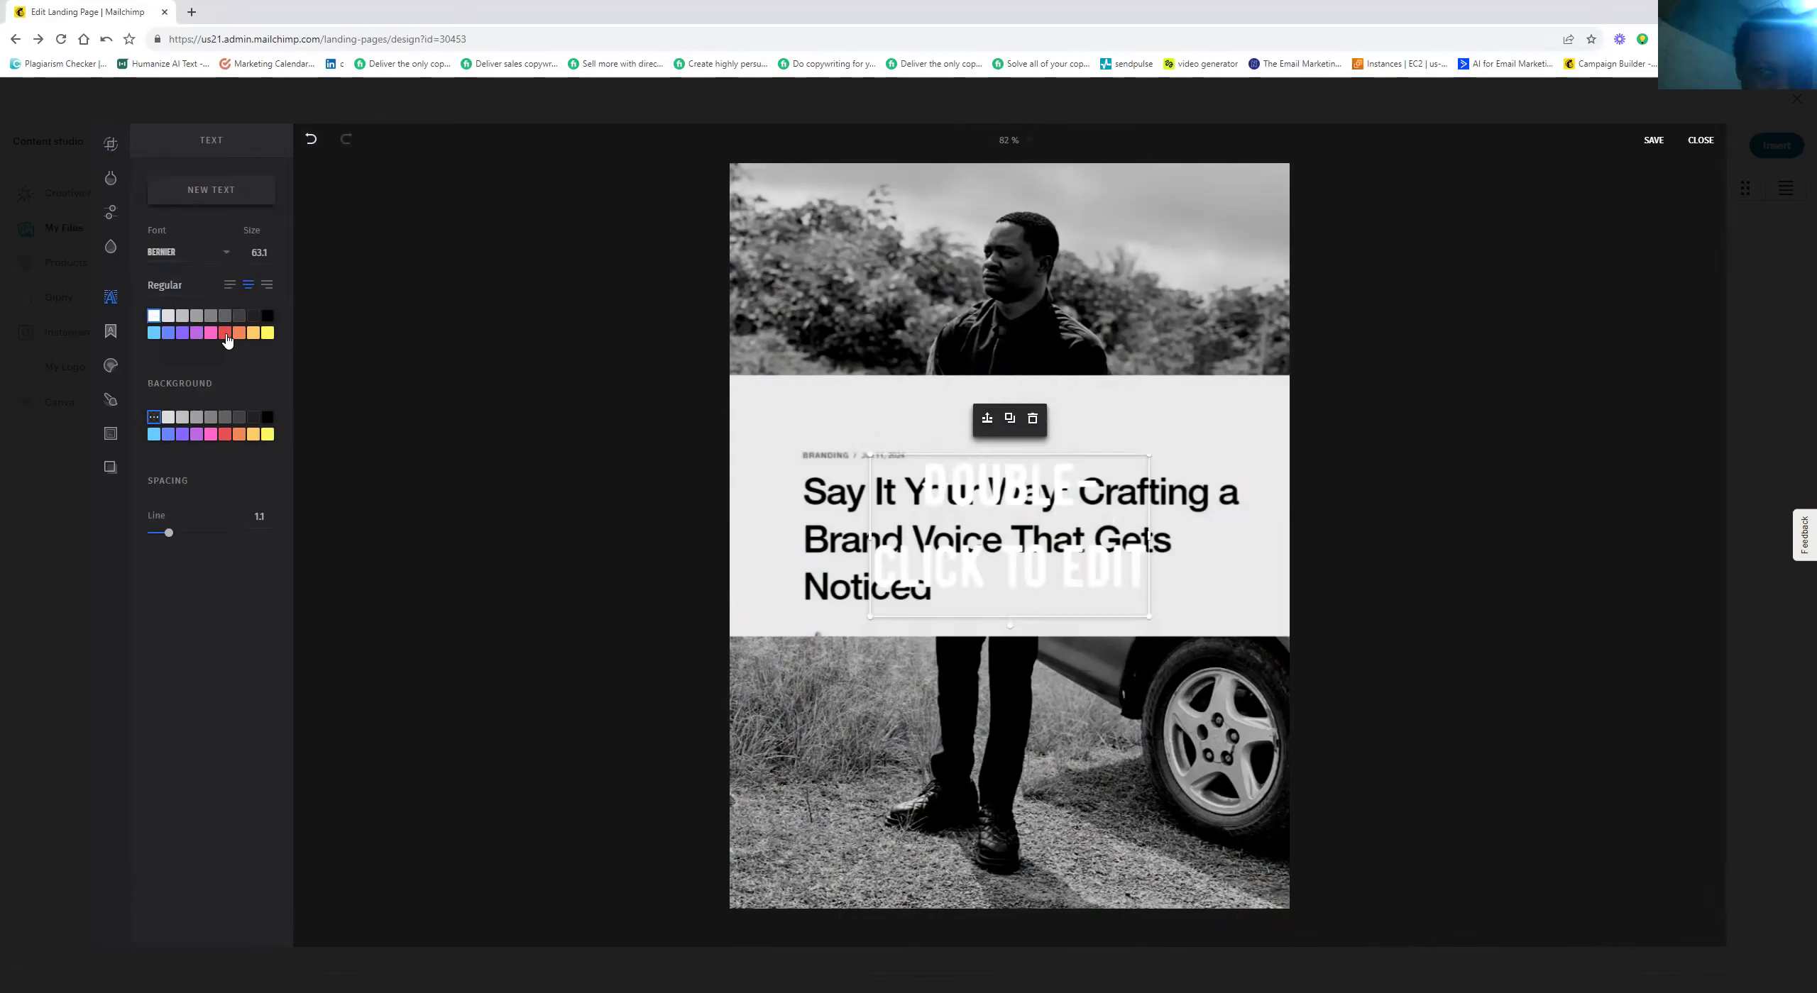
click(226, 334)
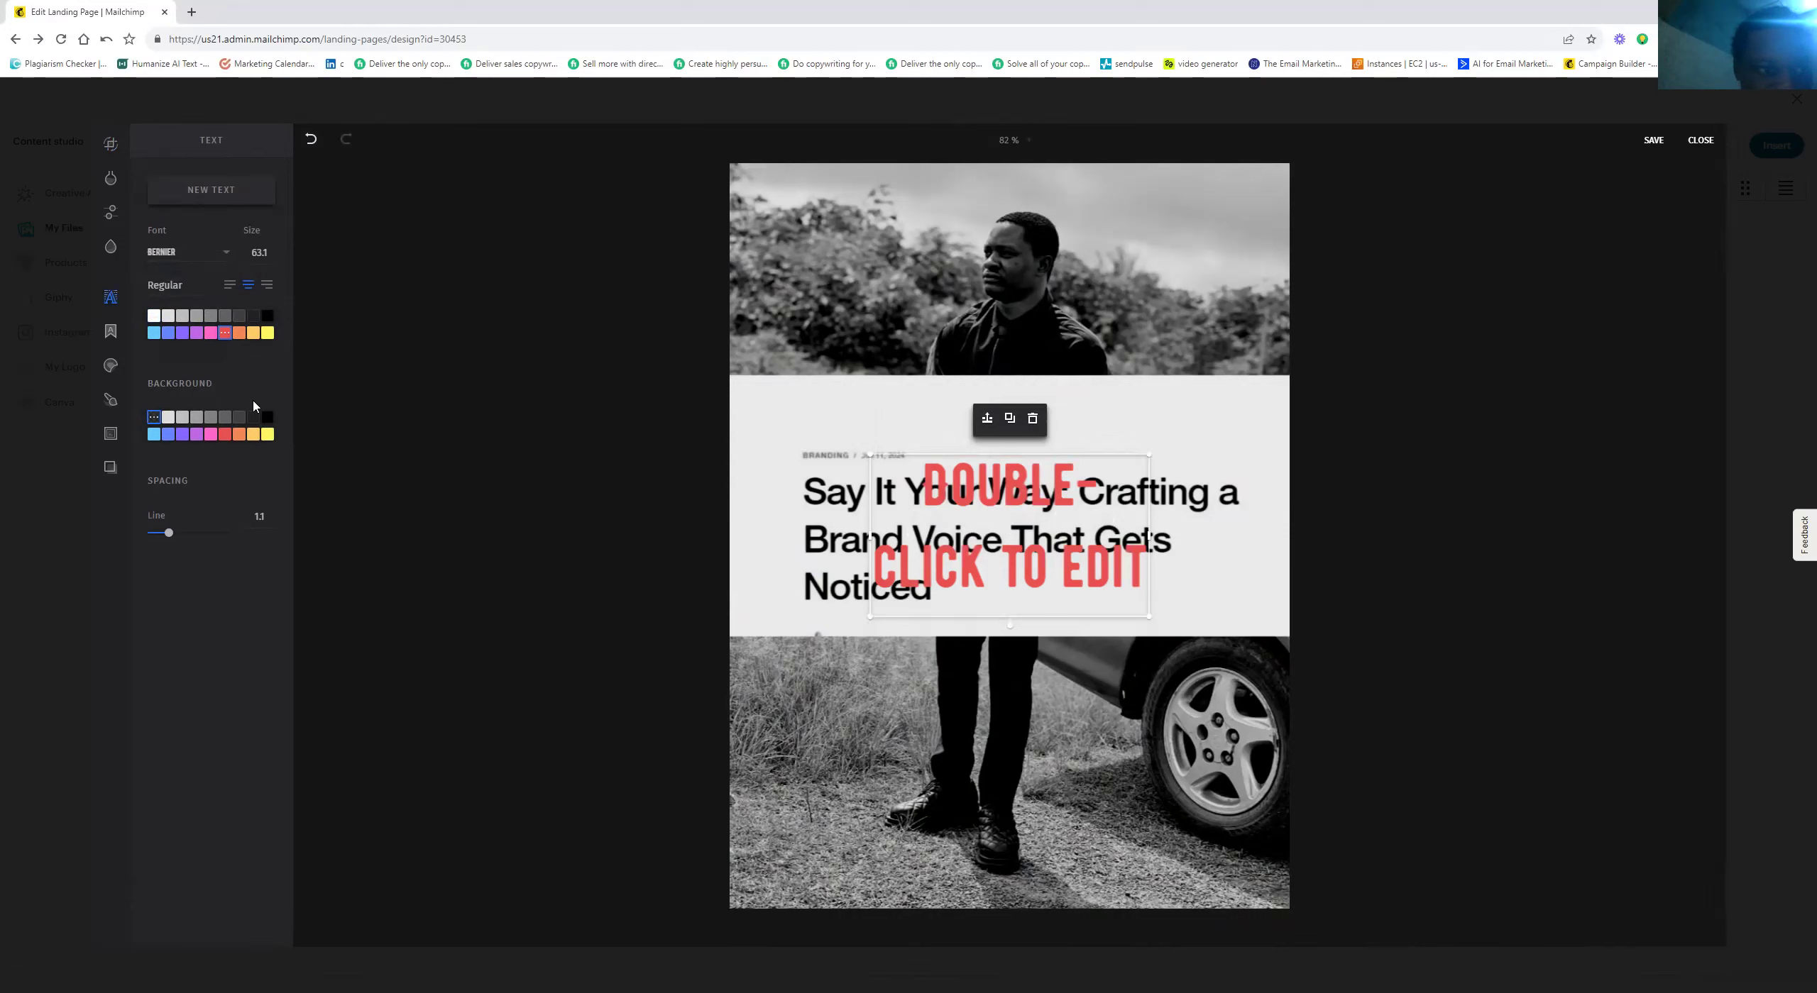
click(265, 418)
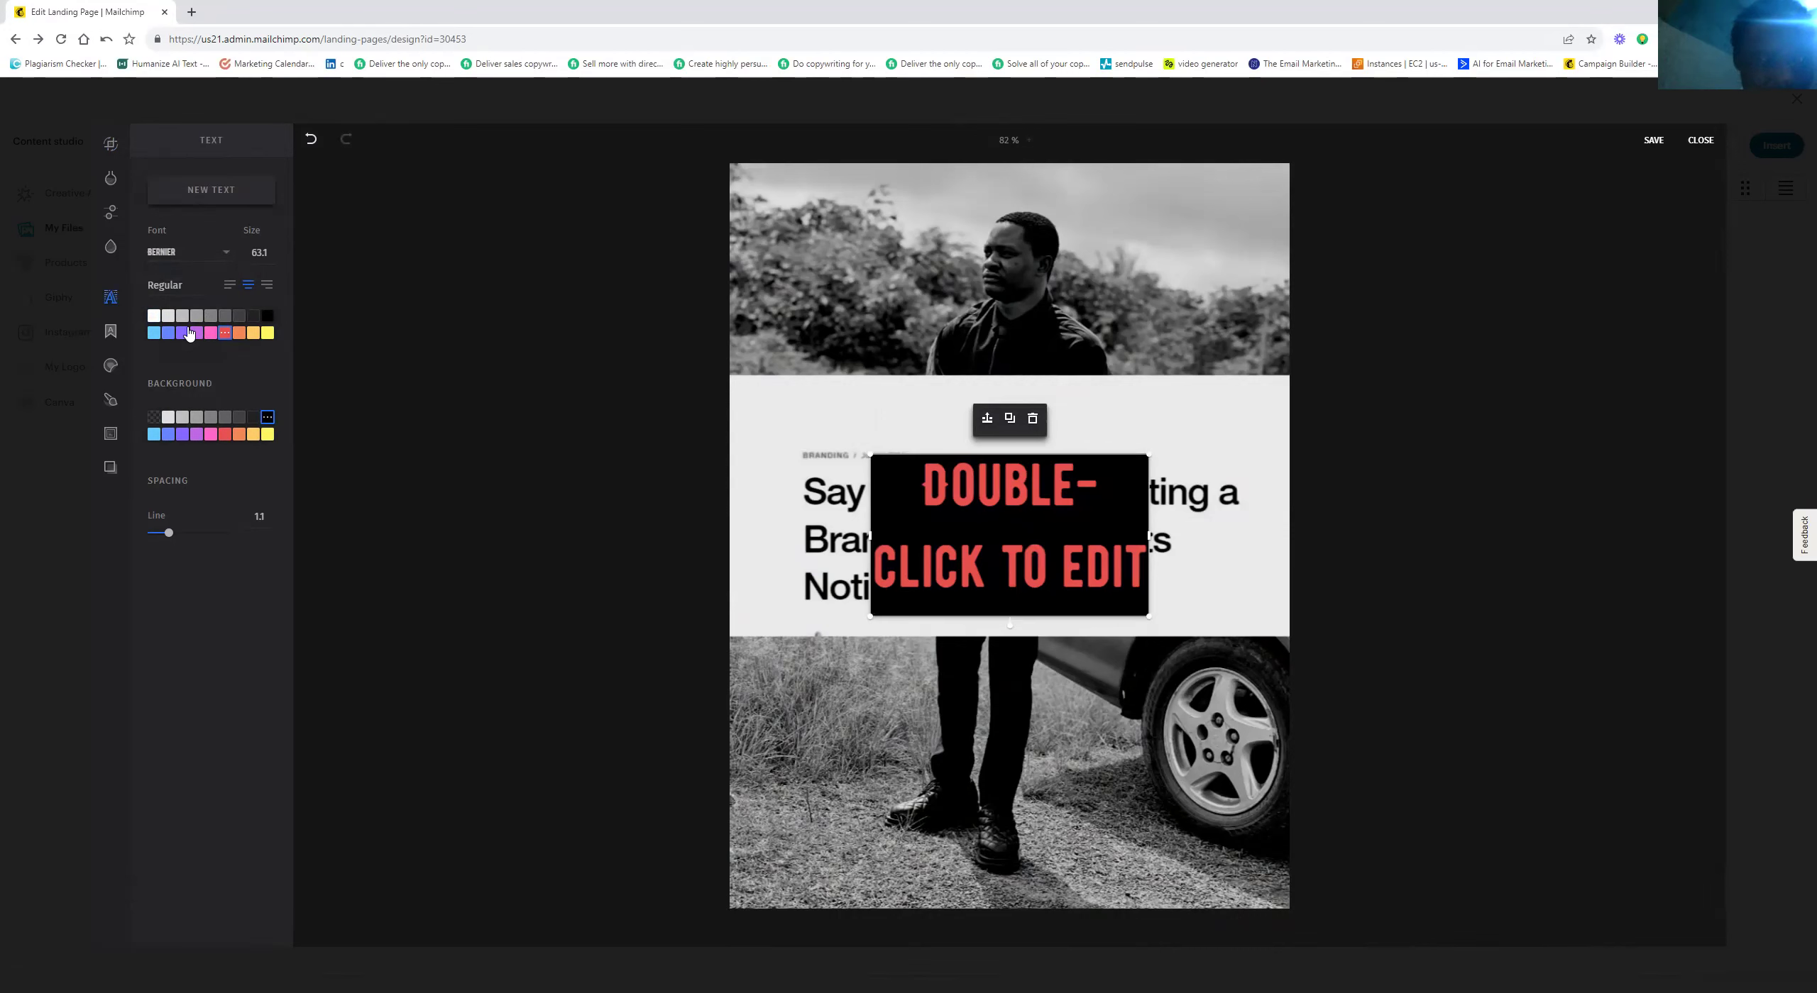
- Place the Angel emoticon sticker on the picture and set the brush to yellow, width 1 and hardness 45
click(121, 366)
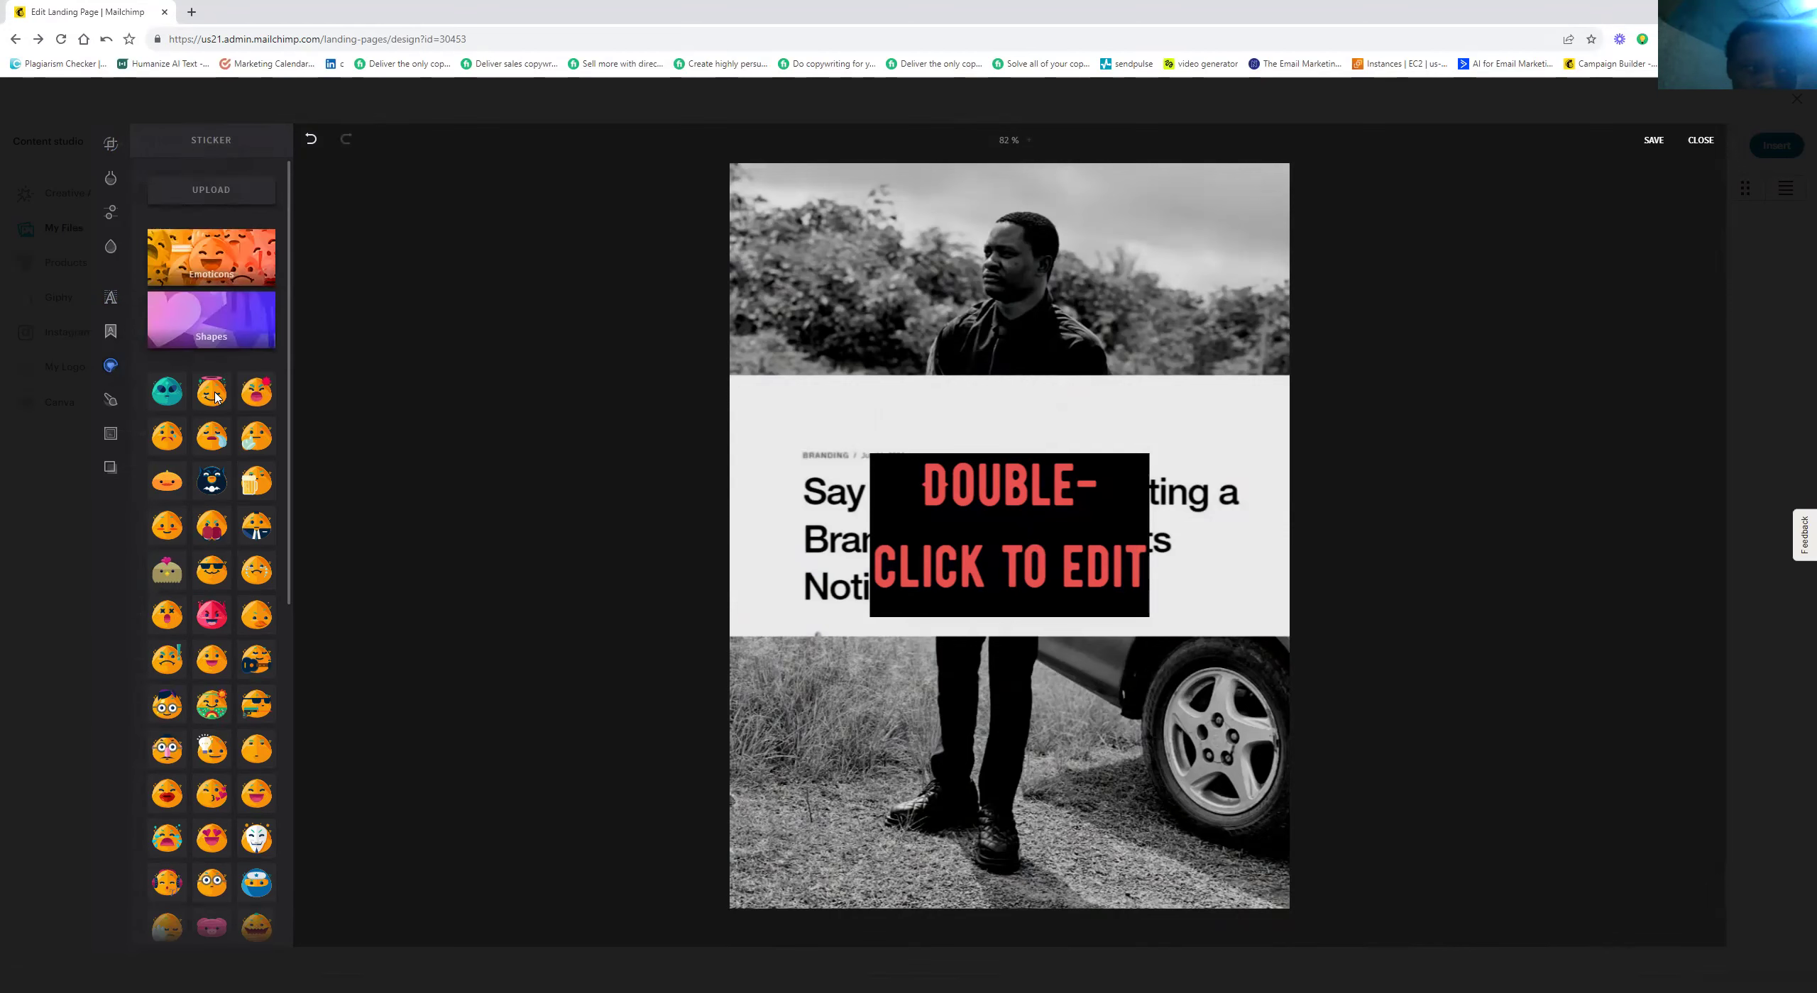
click(217, 399)
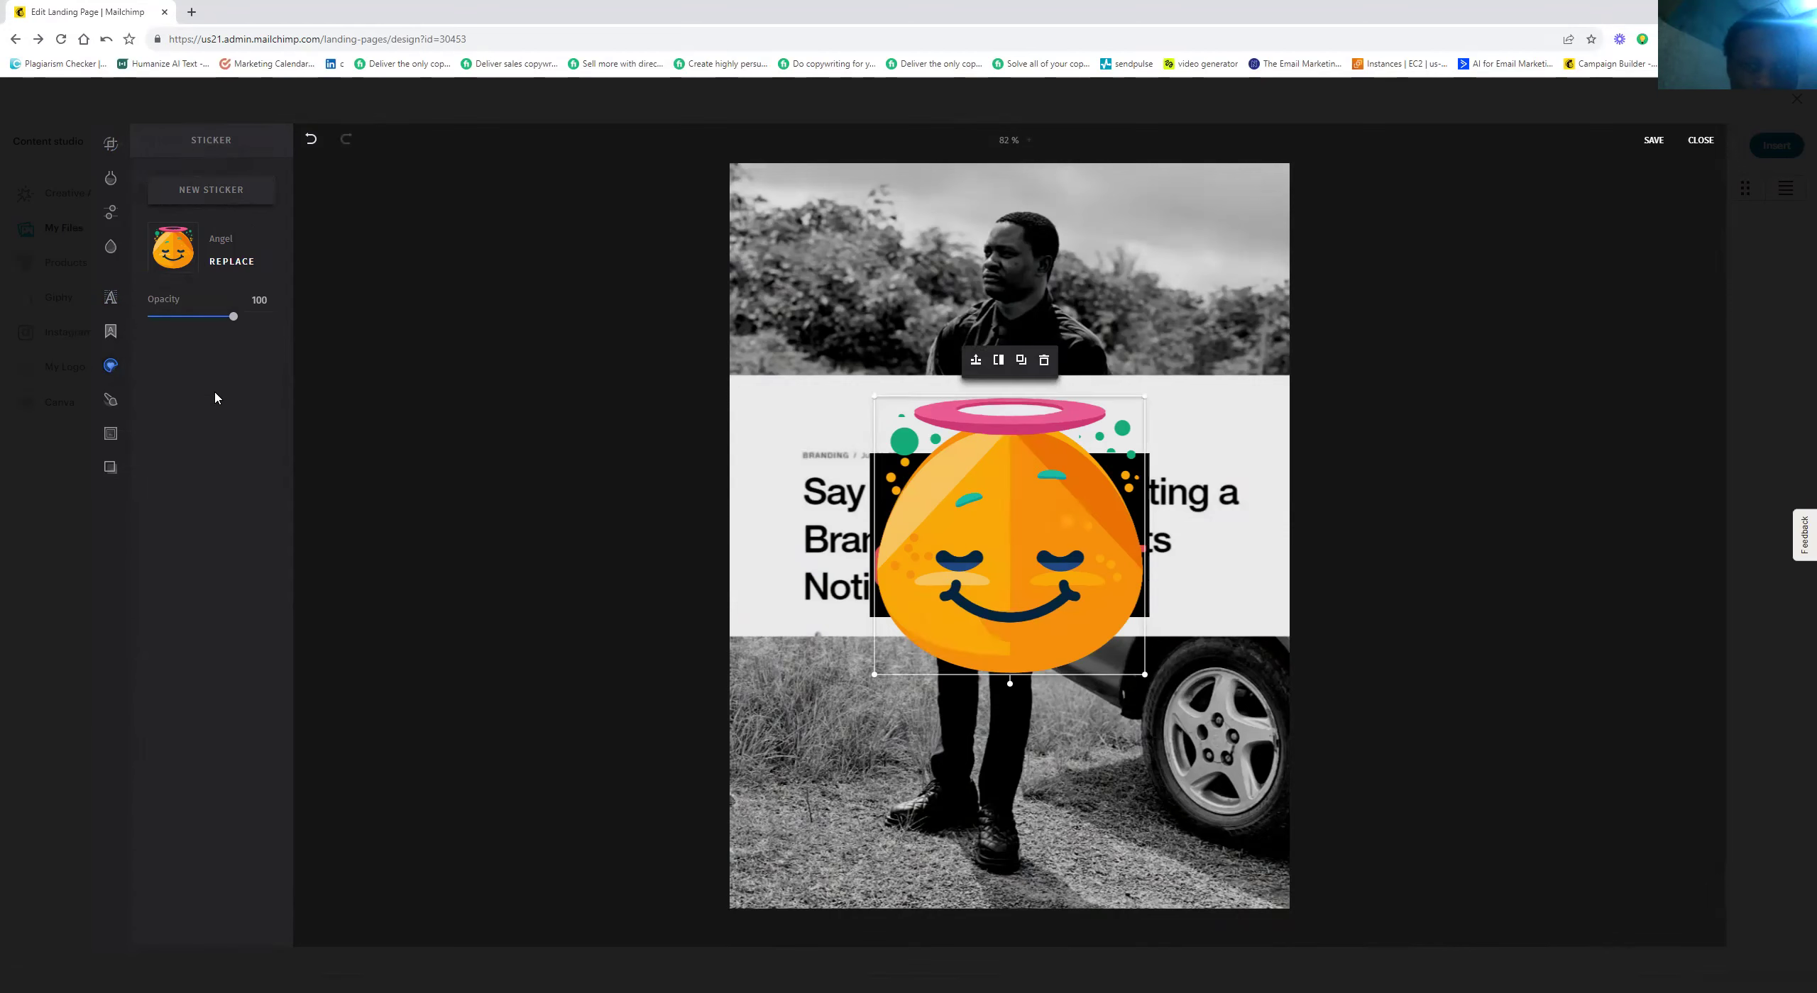
click(113, 370)
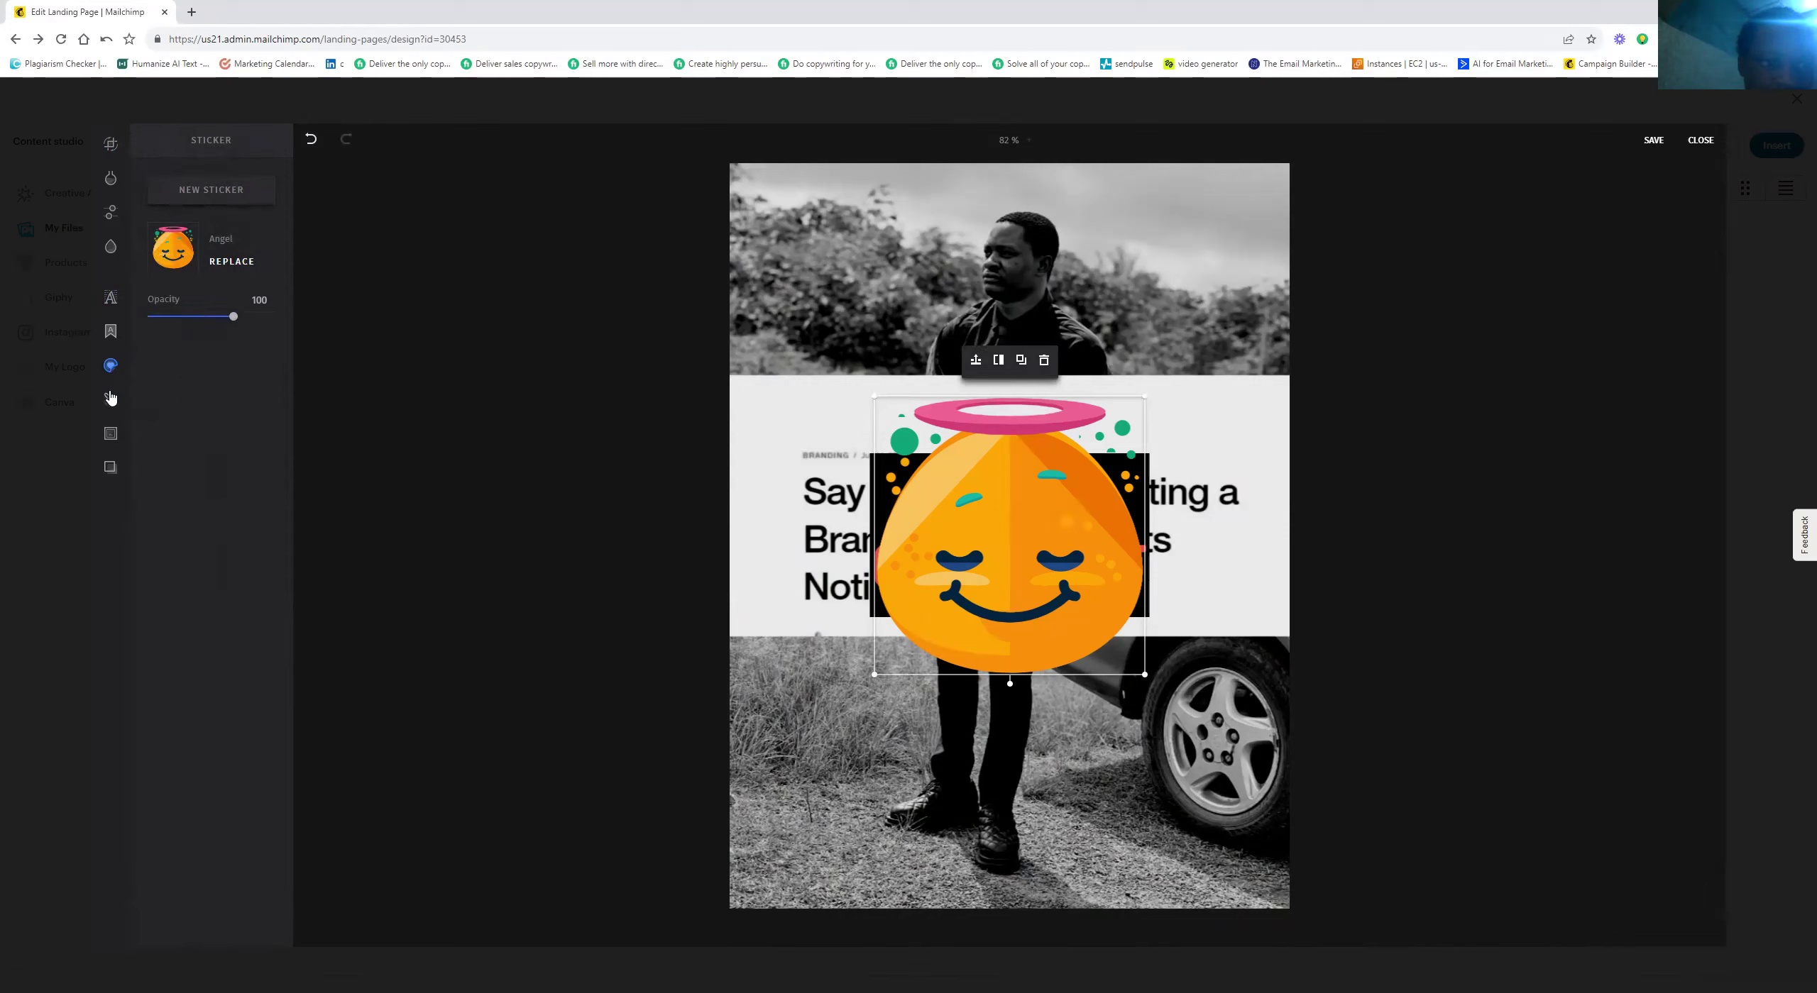
click(110, 402)
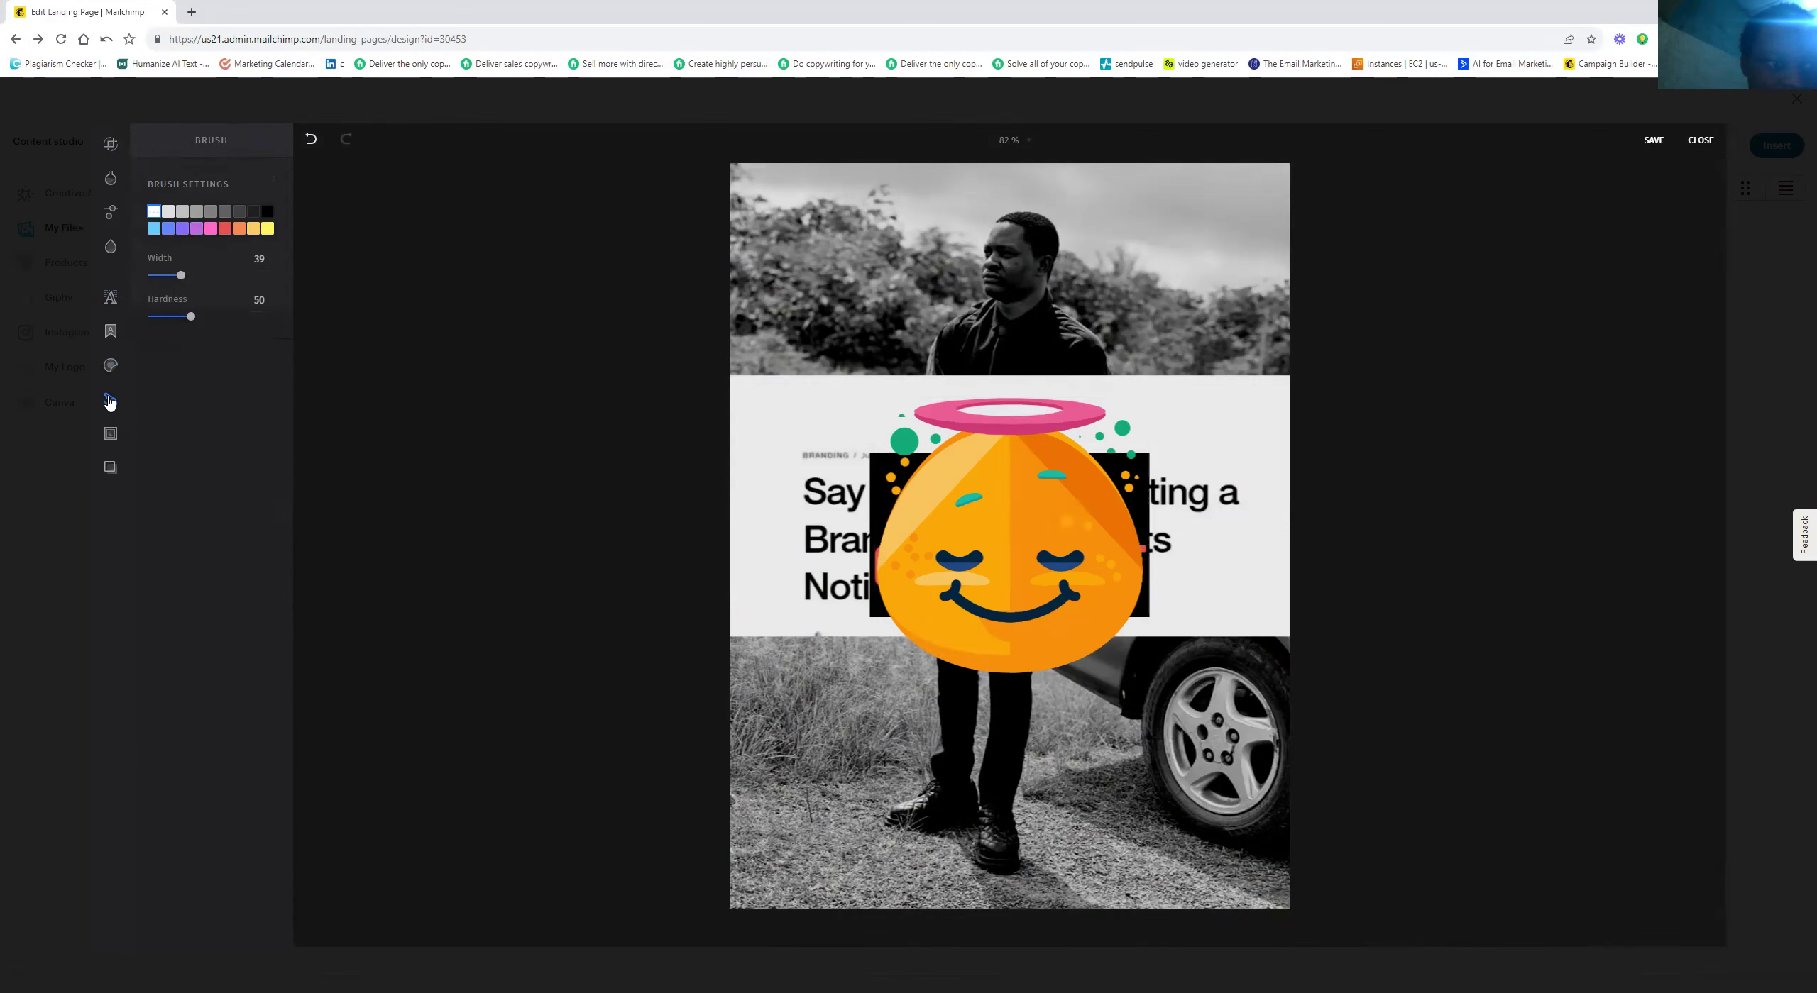
mouse_move(180, 278)
mouse_down()
mouse_move(238, 278)
mouse_move(129, 297)
mouse_move(233, 316)
mouse_move(187, 317)
mouse_up()
click(267, 228)
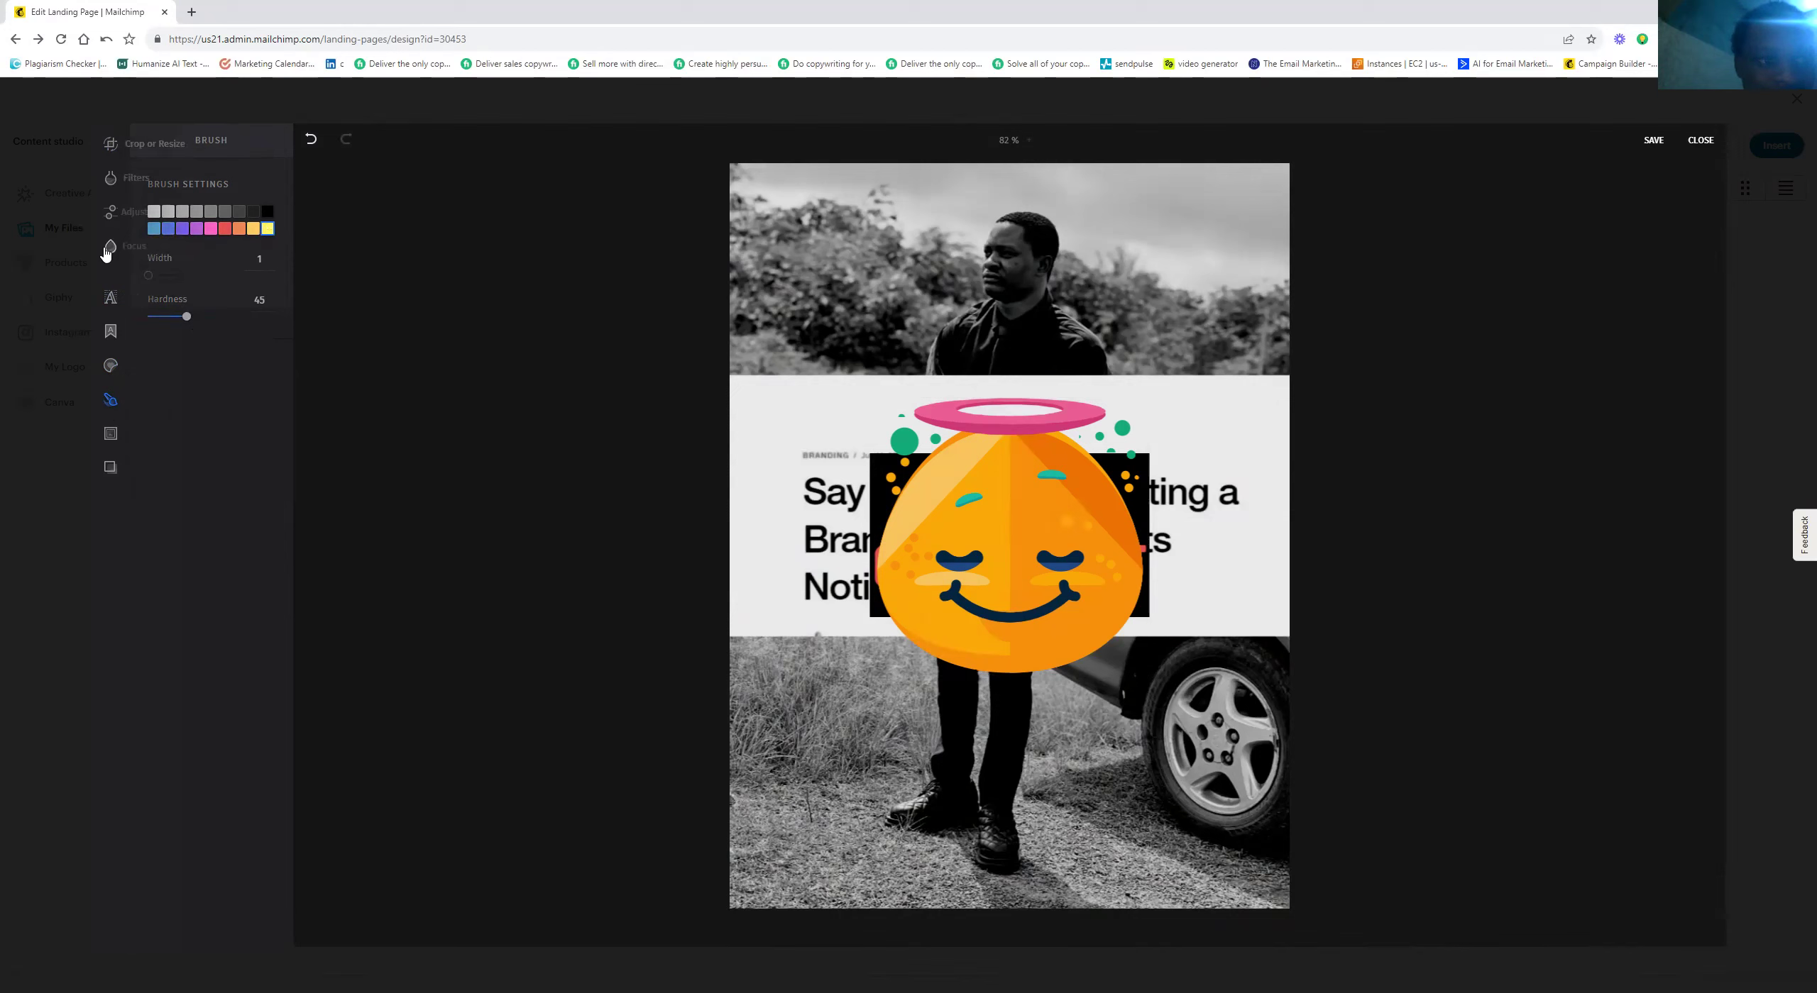
- Apply the film-strip frame and a bokeh light overlay to the picture, and leave the image editor without saving
click(109, 436)
click(232, 204)
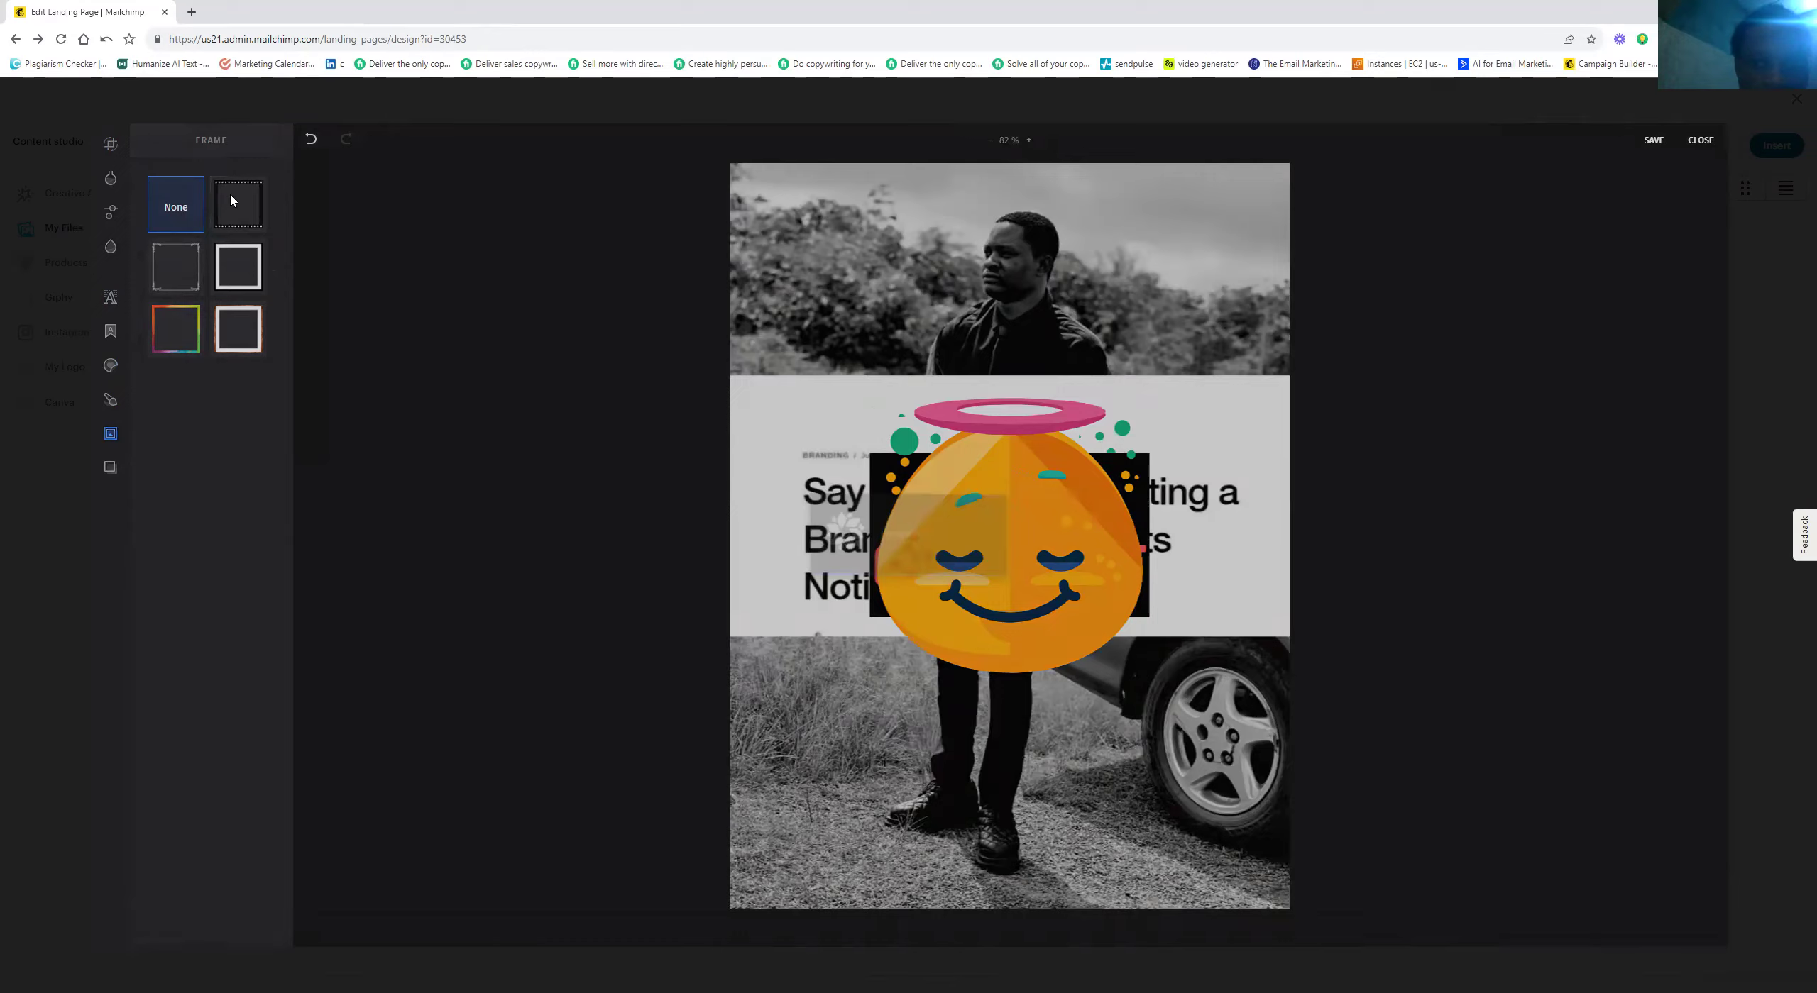
click(110, 468)
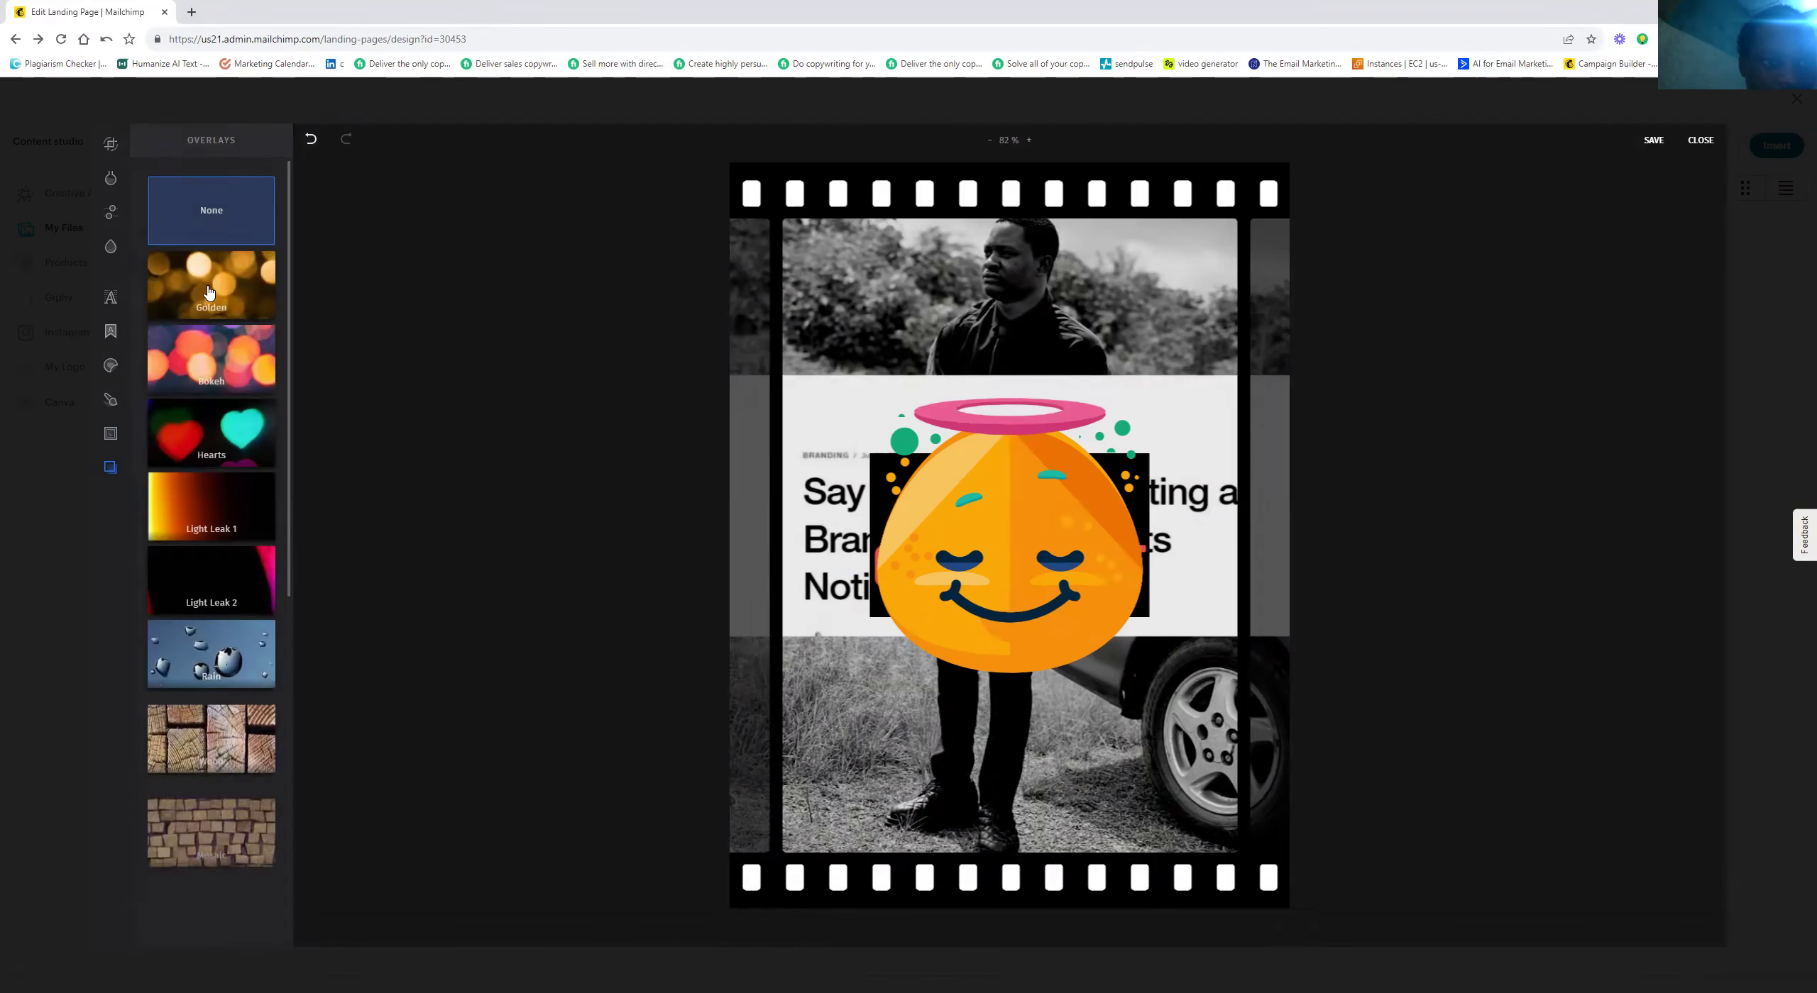
click(210, 291)
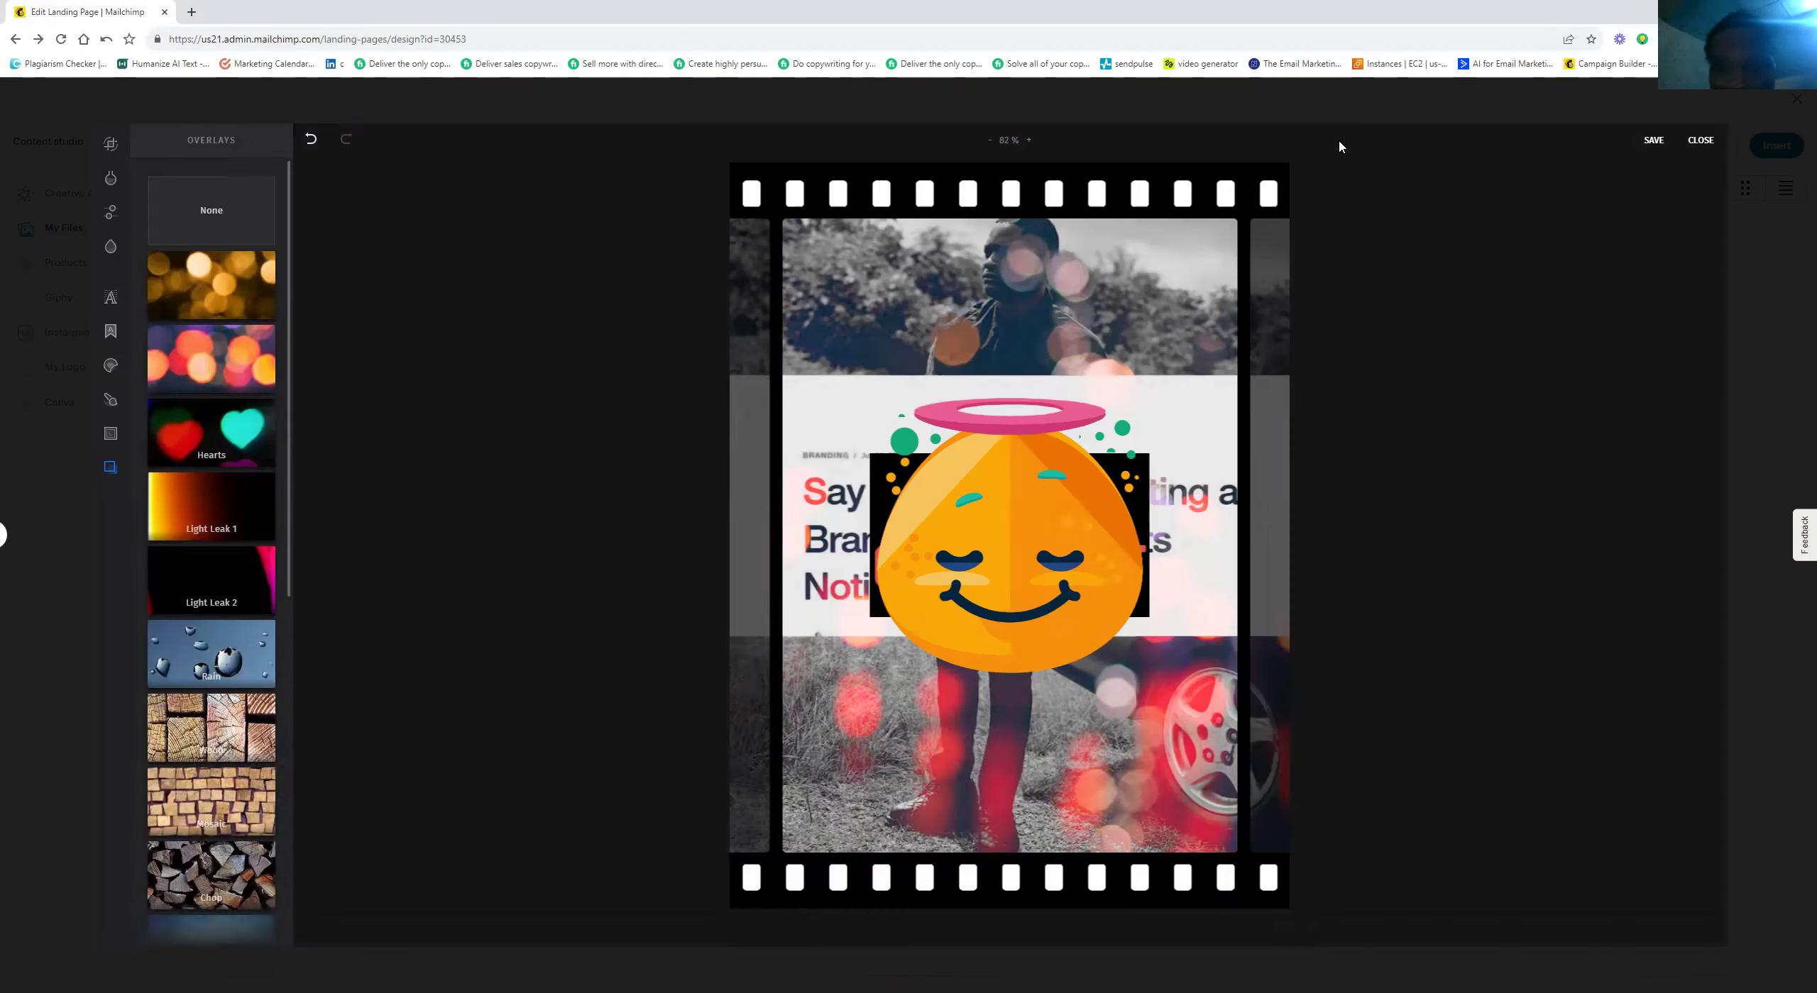
click(1700, 139)
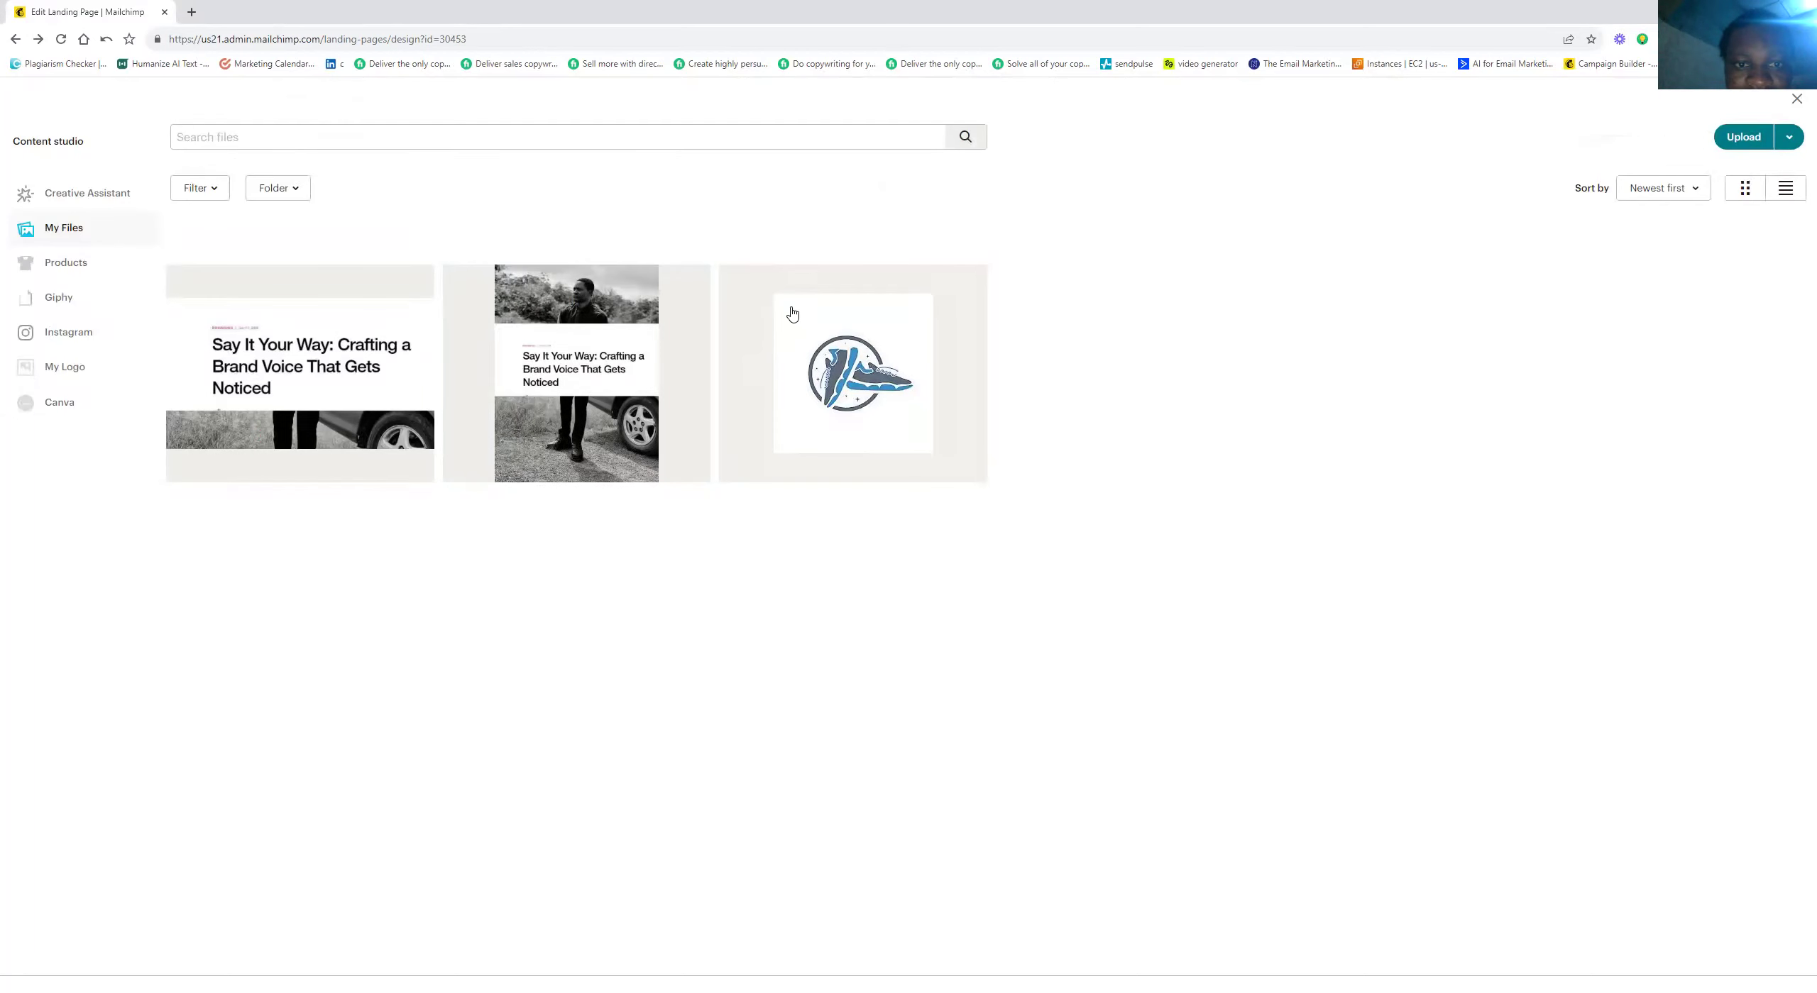
- Insert the portrait "Say It Your Way" picture from My Files into the image block and reduce its display size well below full width
double_click(625, 322)
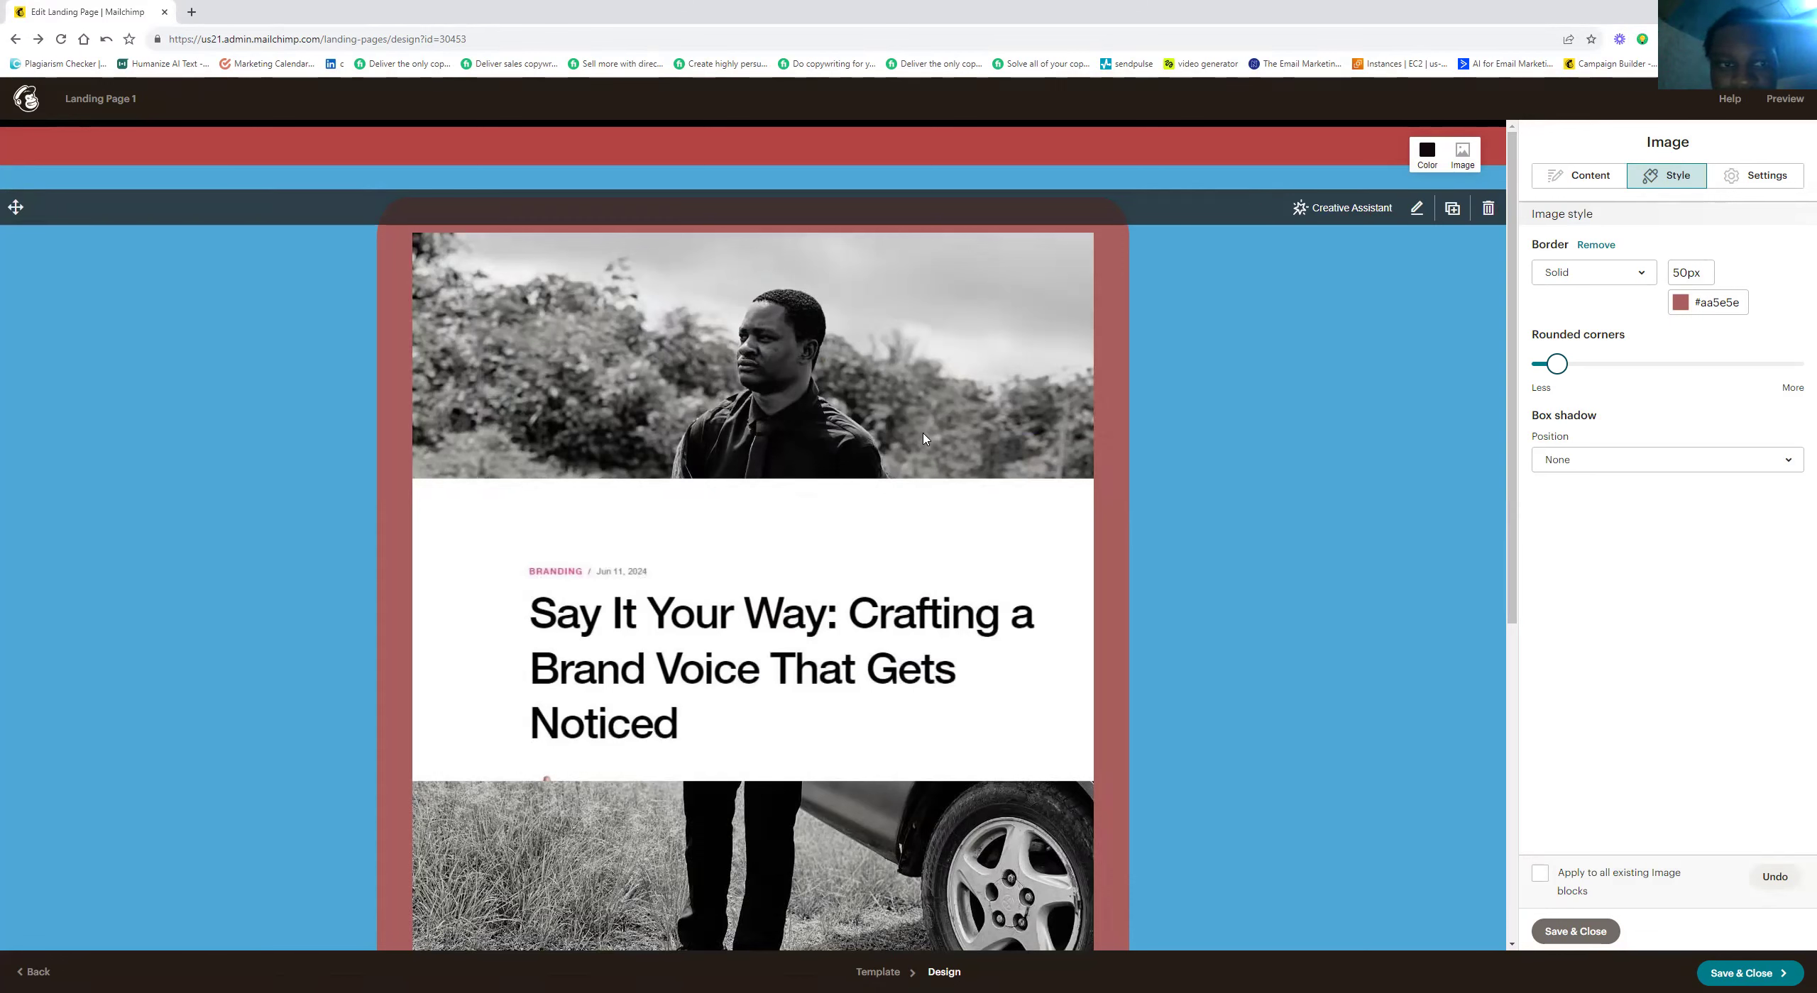
click(1584, 177)
drag(1798, 352, 1627, 369)
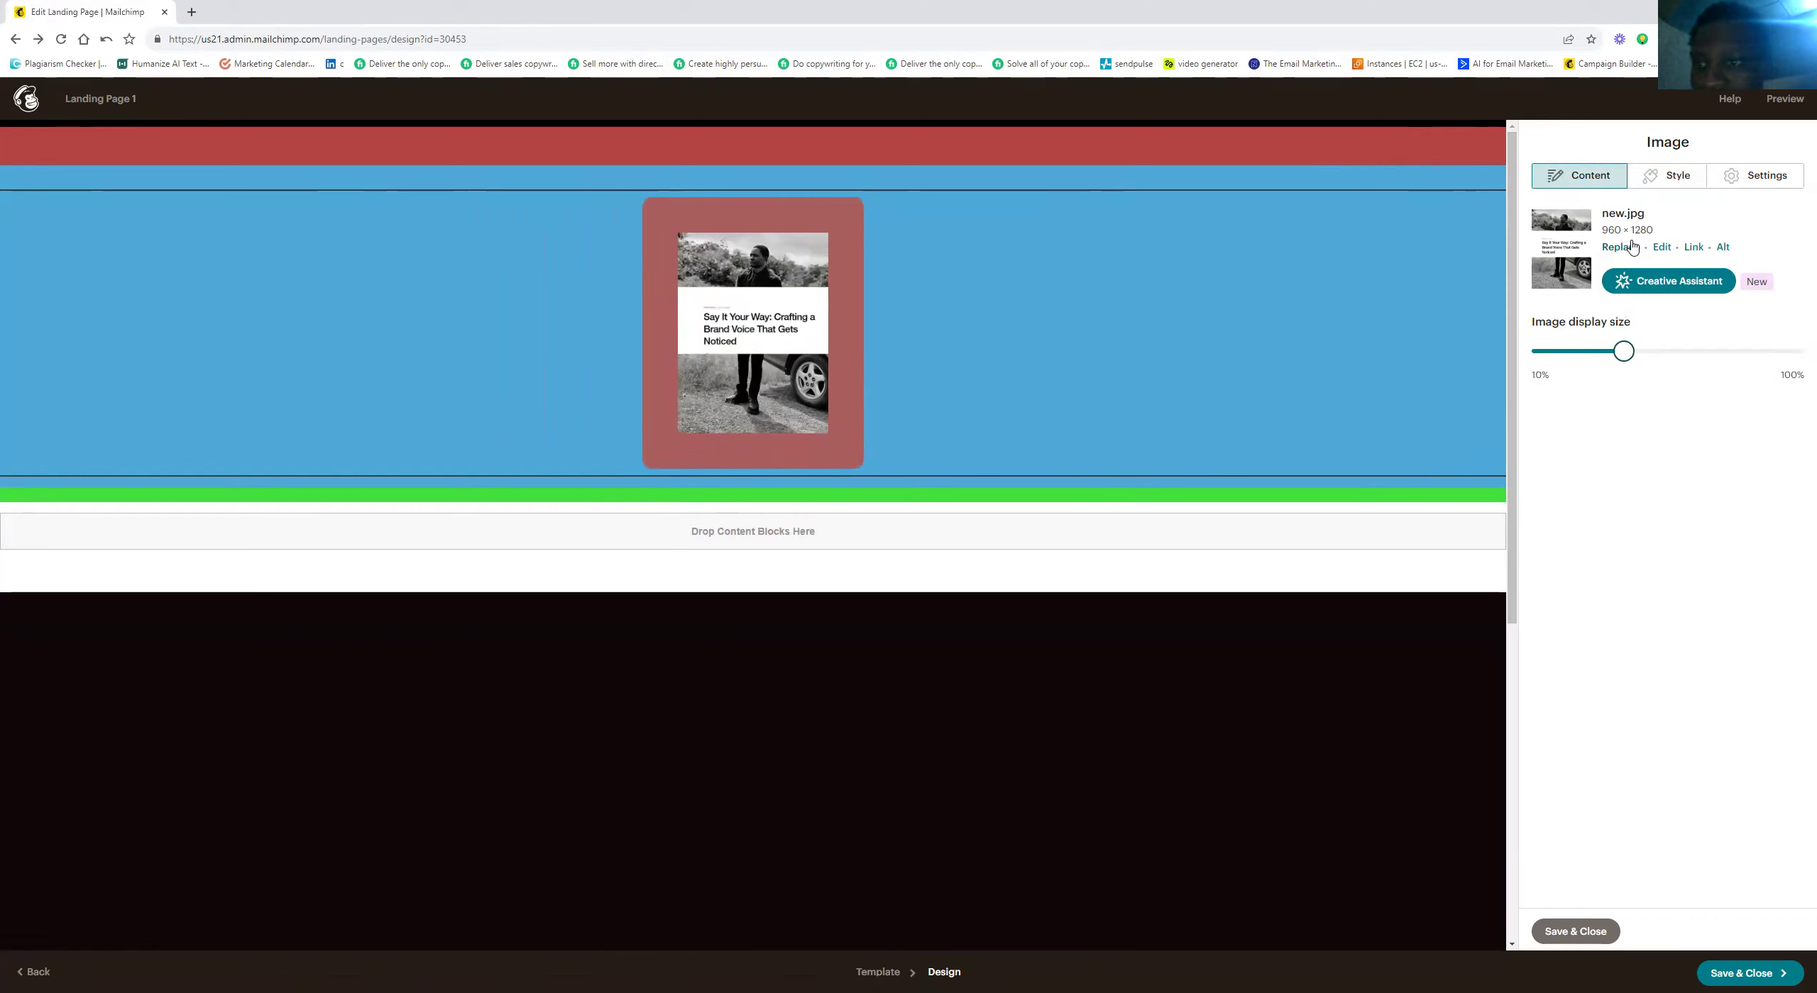
- Try the Inset border style on the header image and settle on Outset
click(1675, 191)
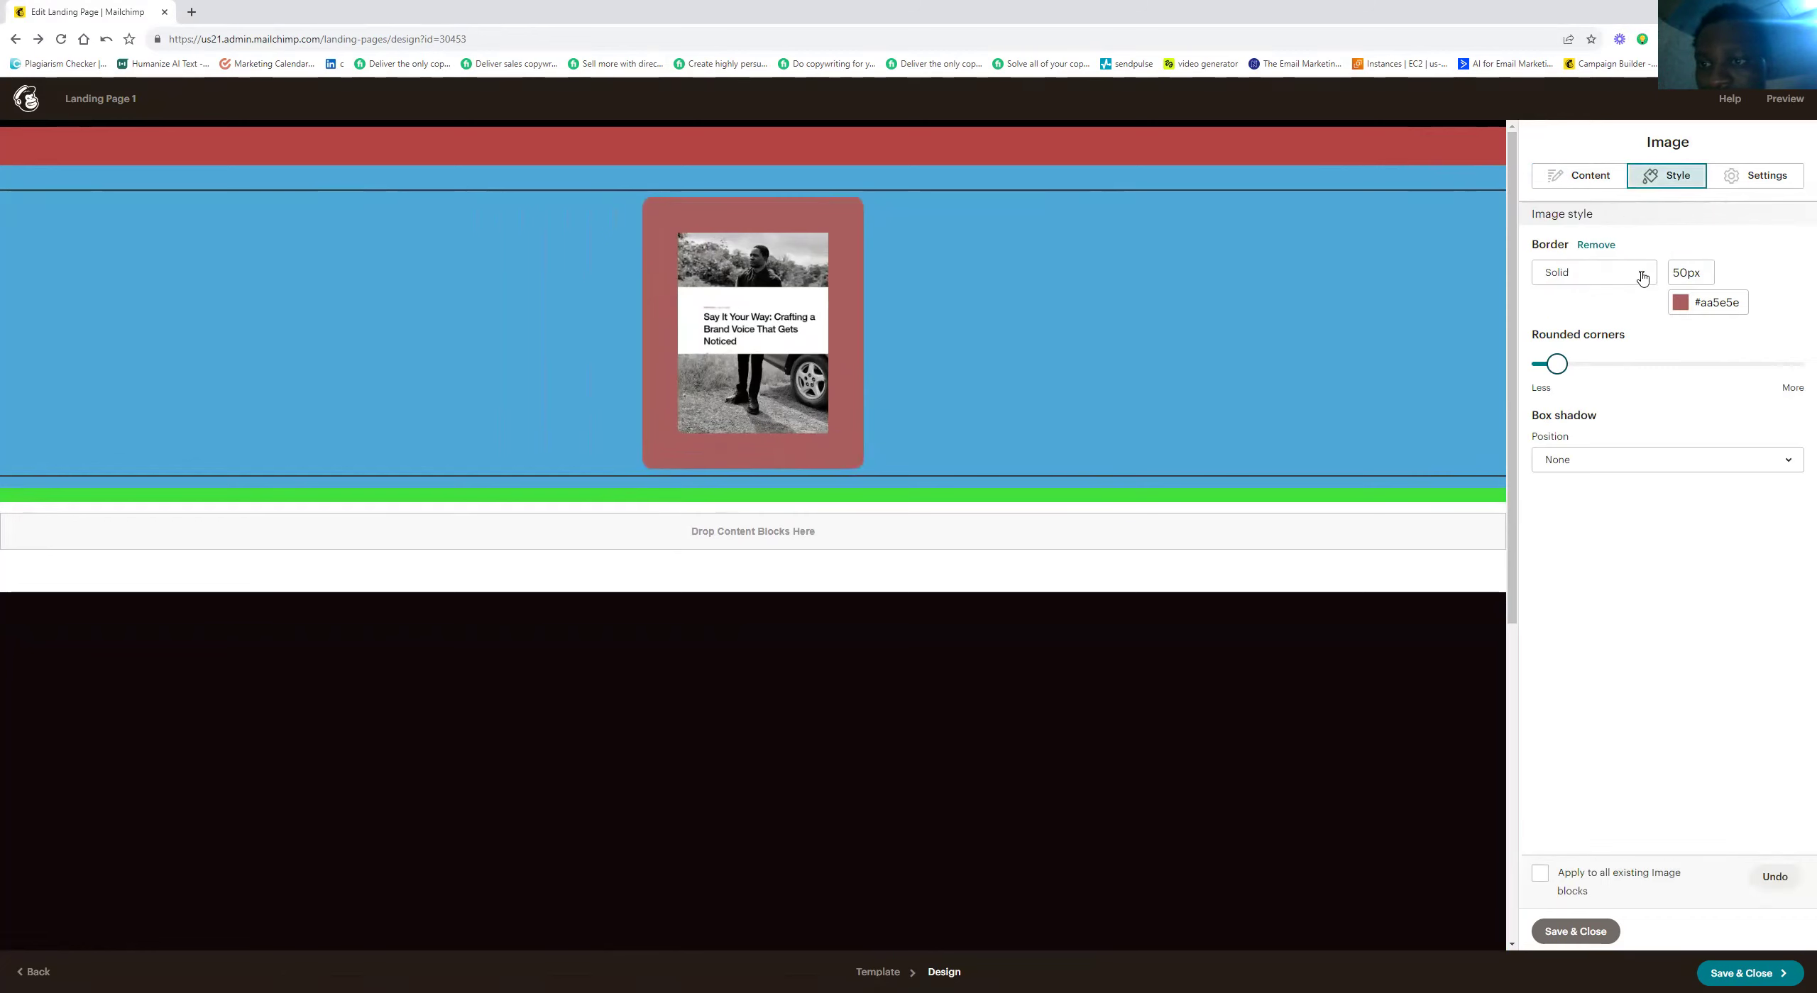
click(1637, 272)
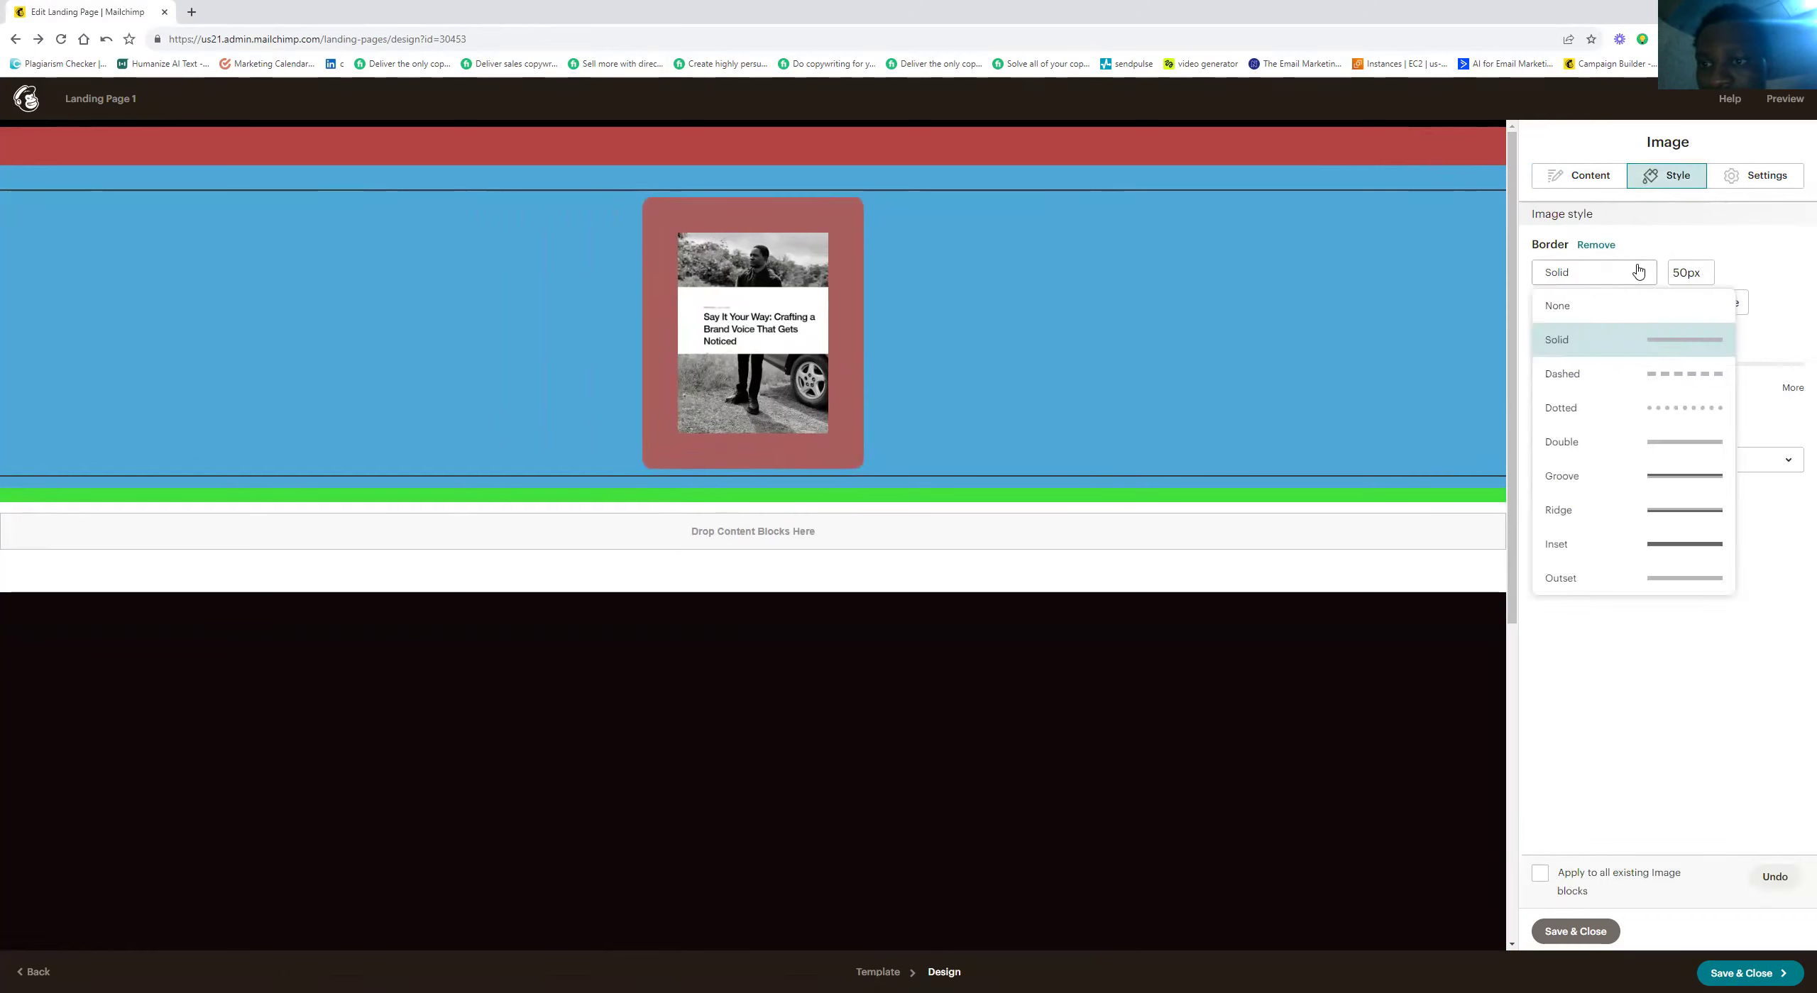
click(1659, 554)
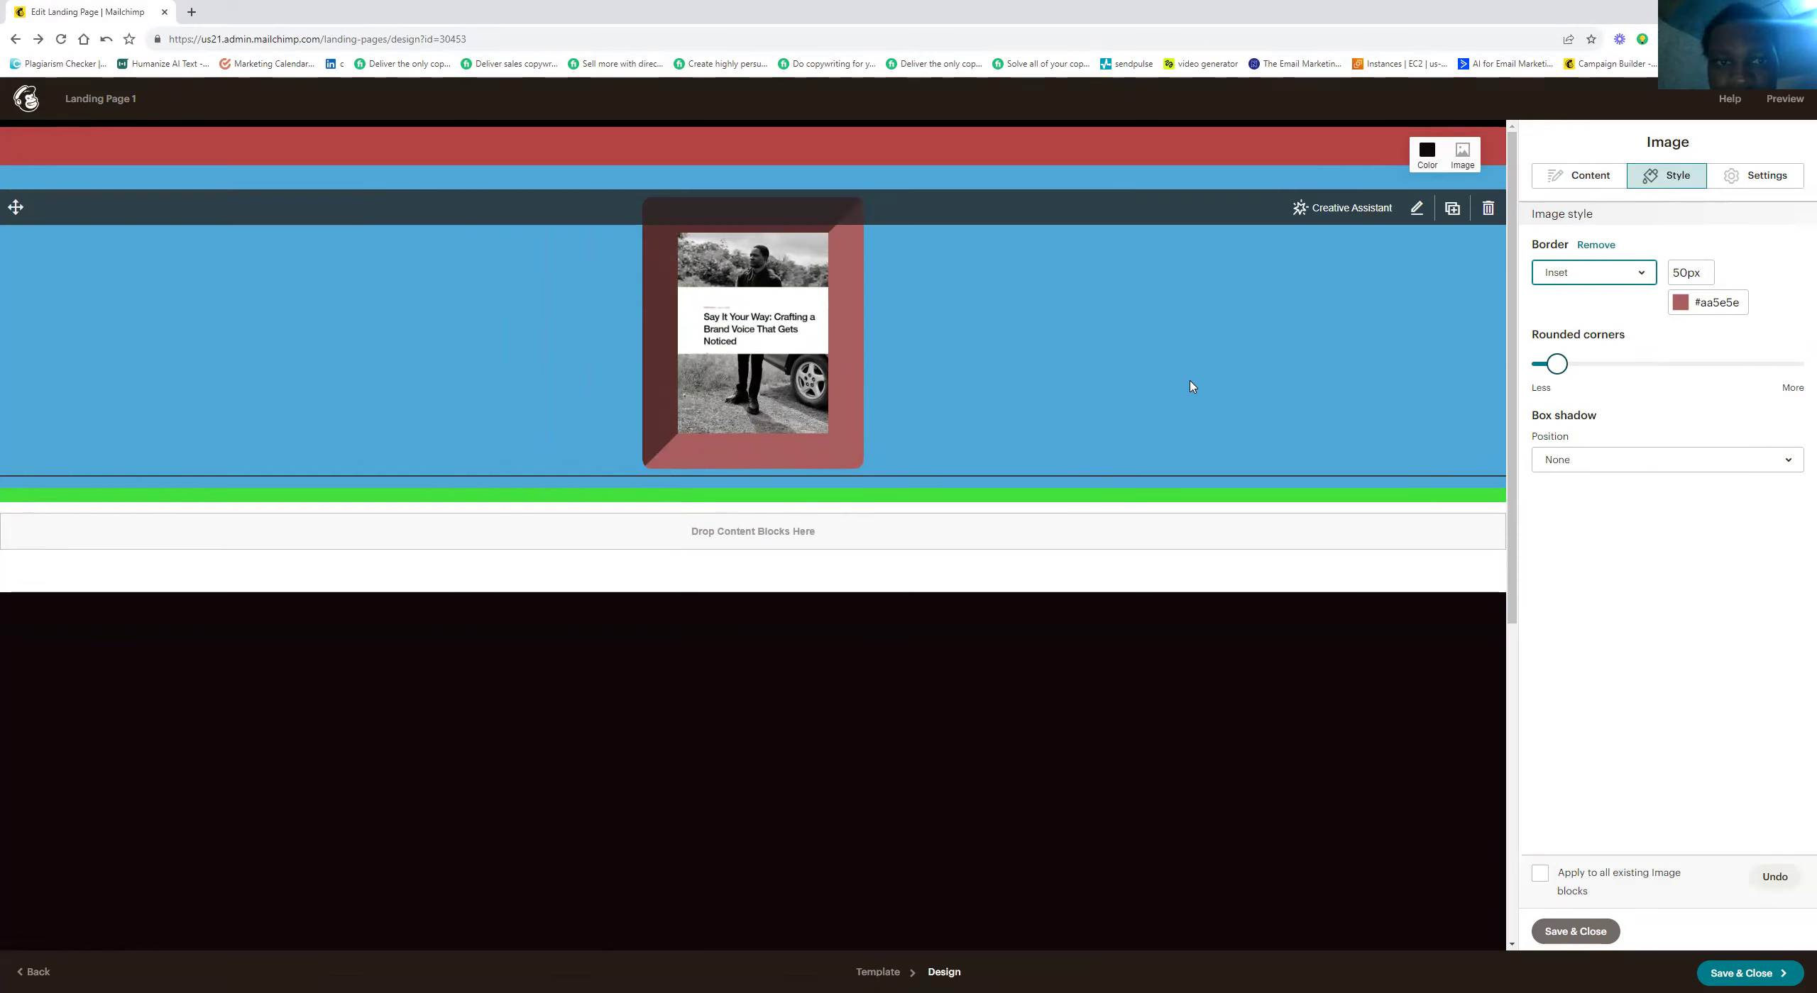
click(1635, 278)
click(1629, 578)
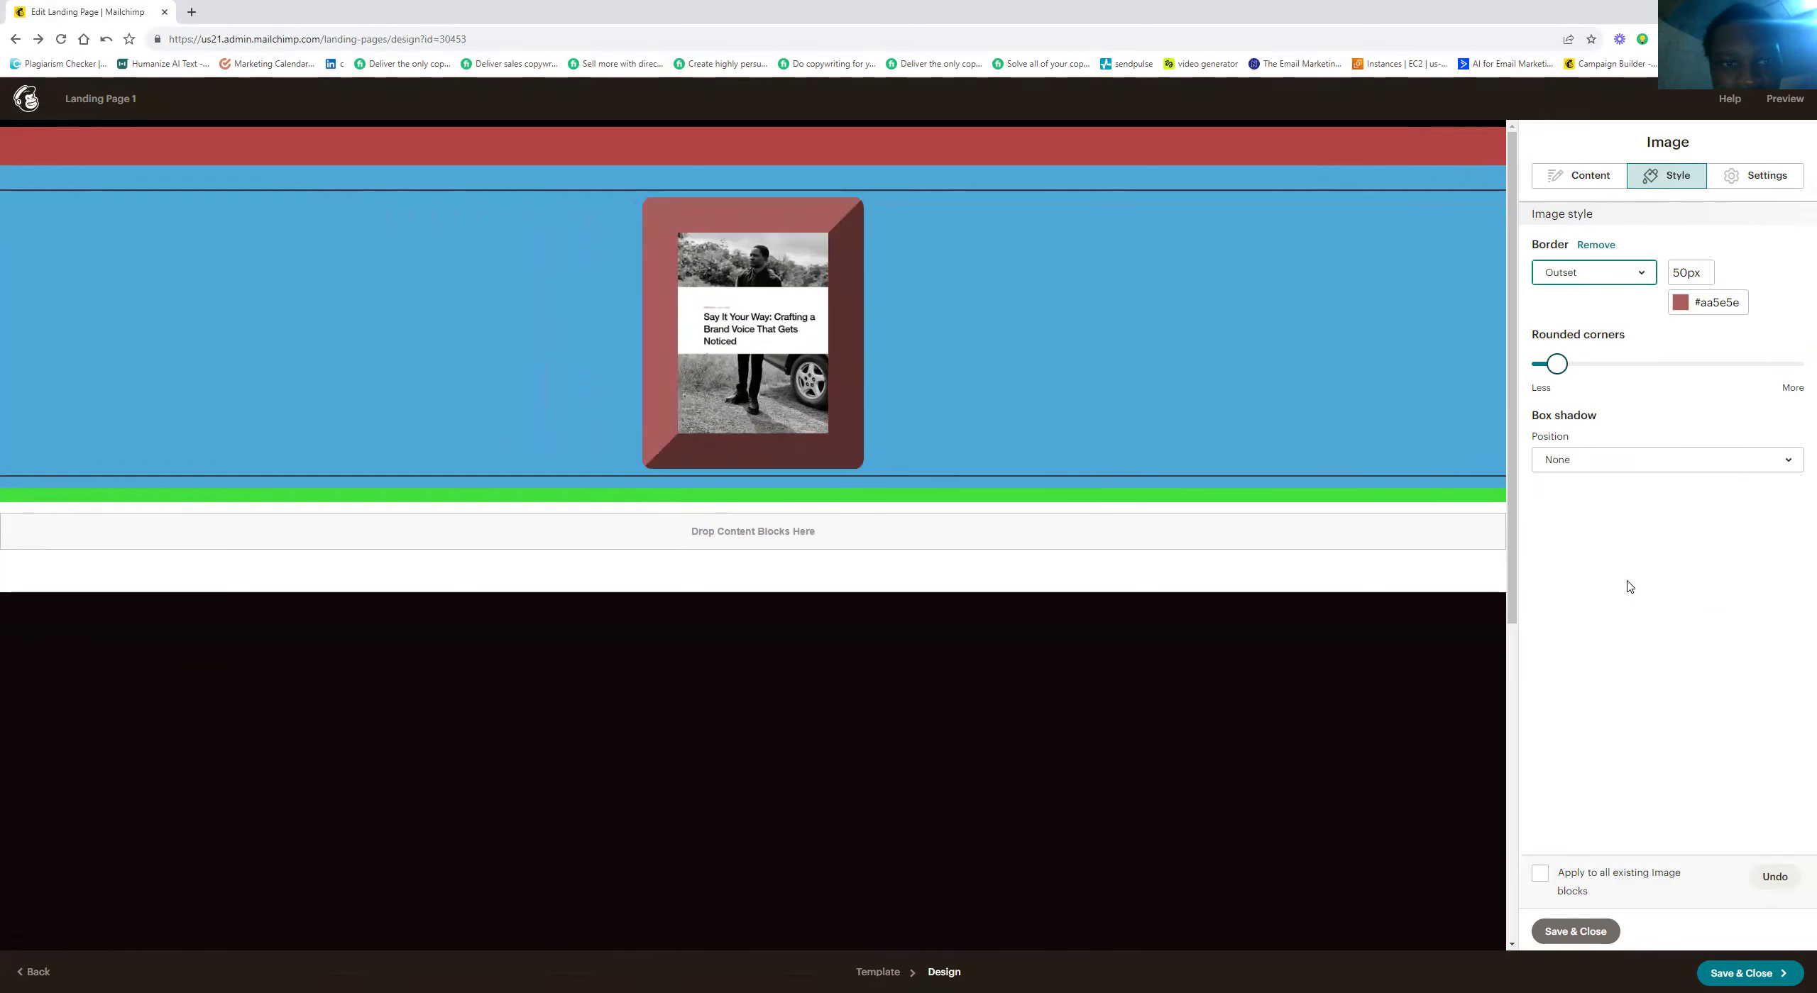
- Set the header image's border color to black, #000000
click(1684, 305)
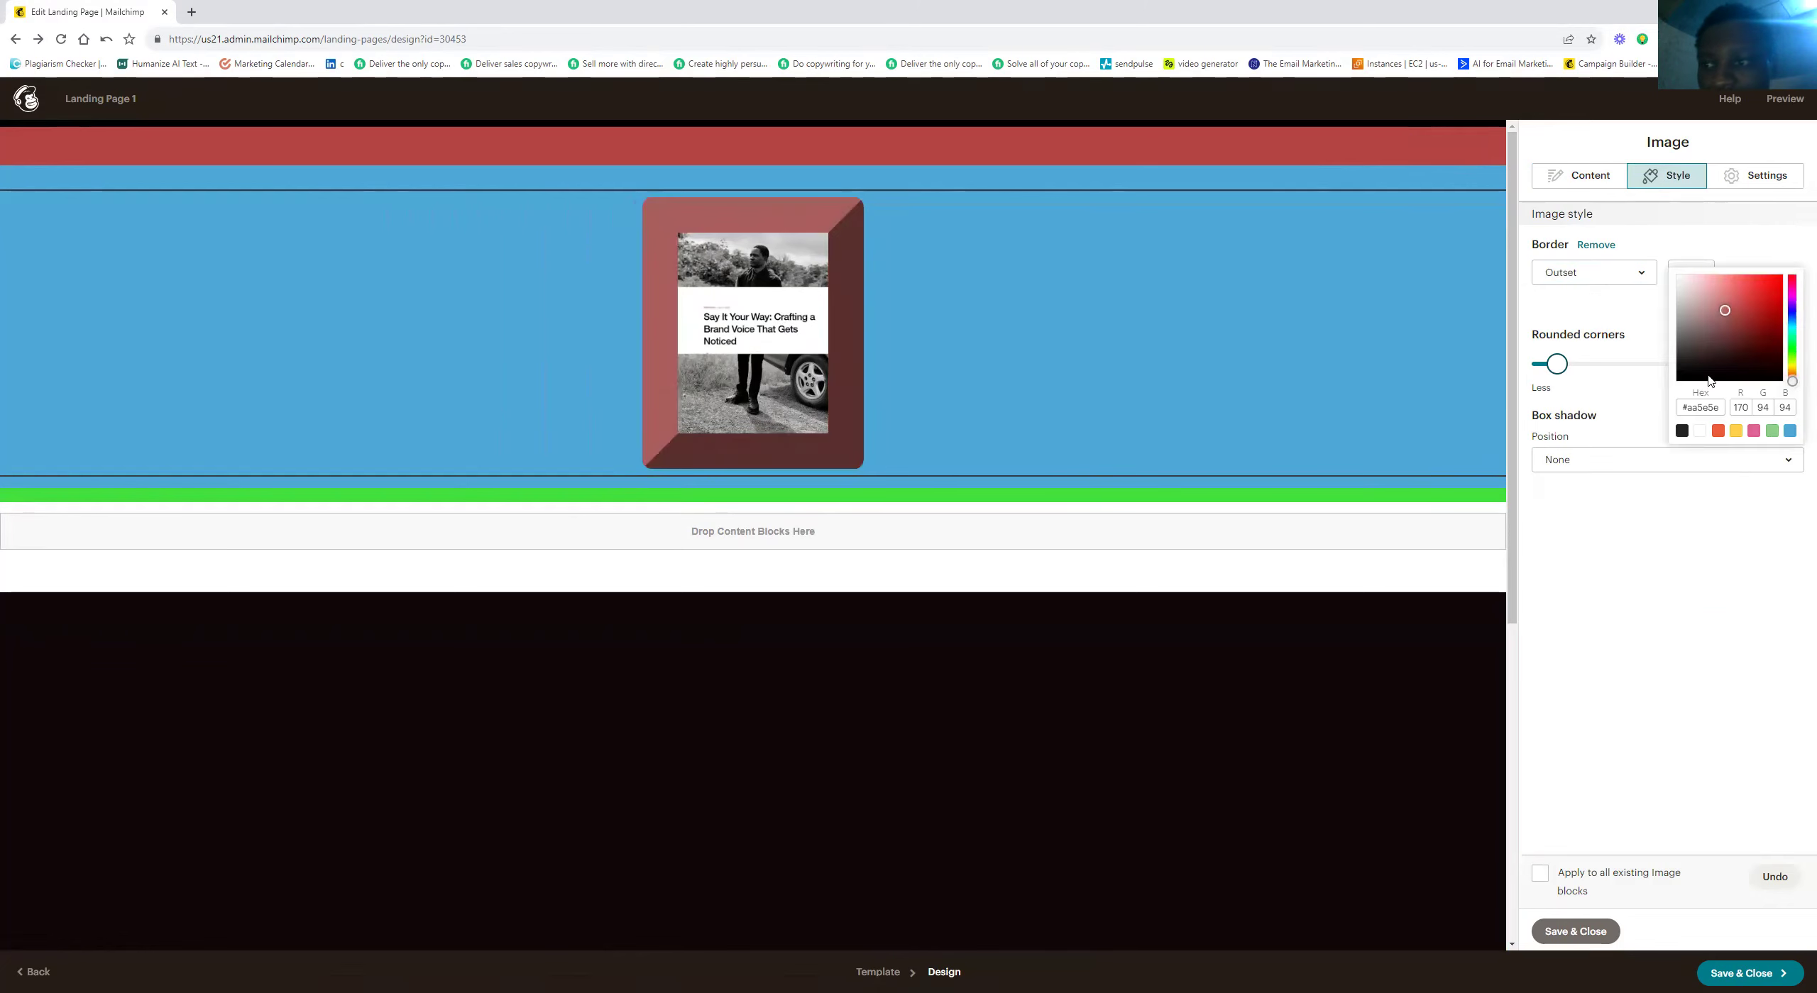
mouse_move(1726, 310)
mouse_down()
mouse_move(1680, 384)
mouse_move(1724, 359)
mouse_up()
drag(1675, 319, 1677, 384)
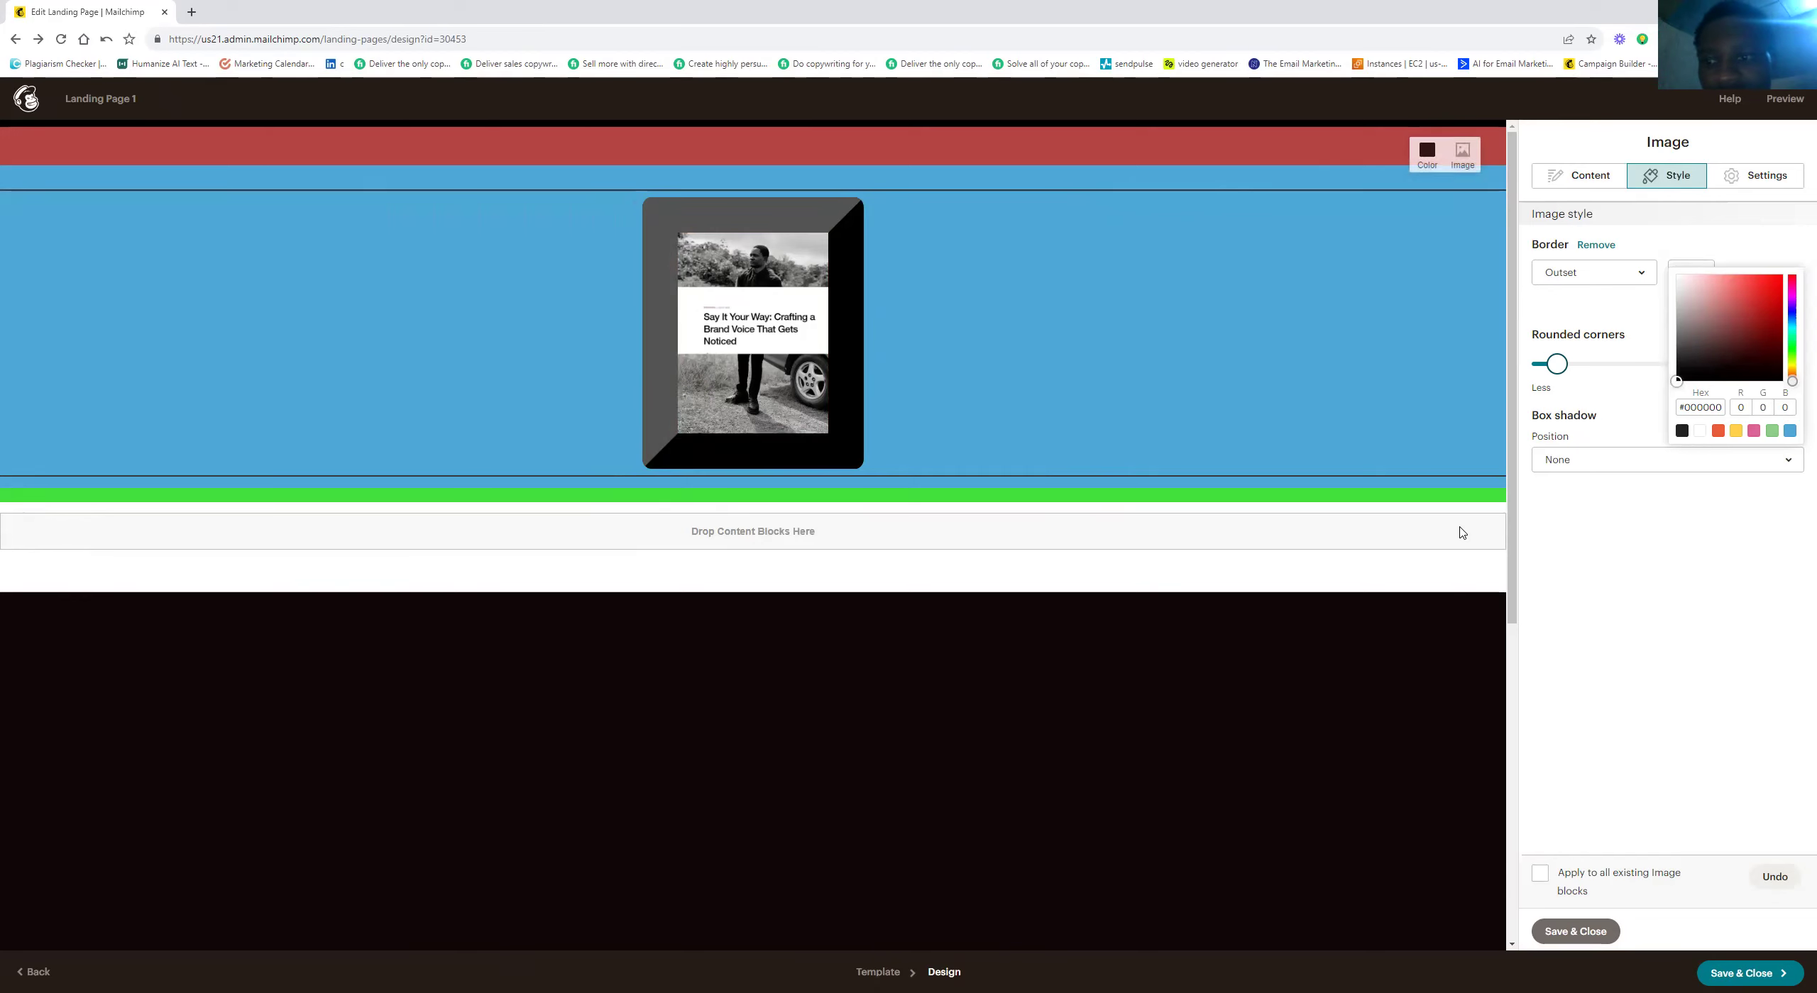
click(1565, 520)
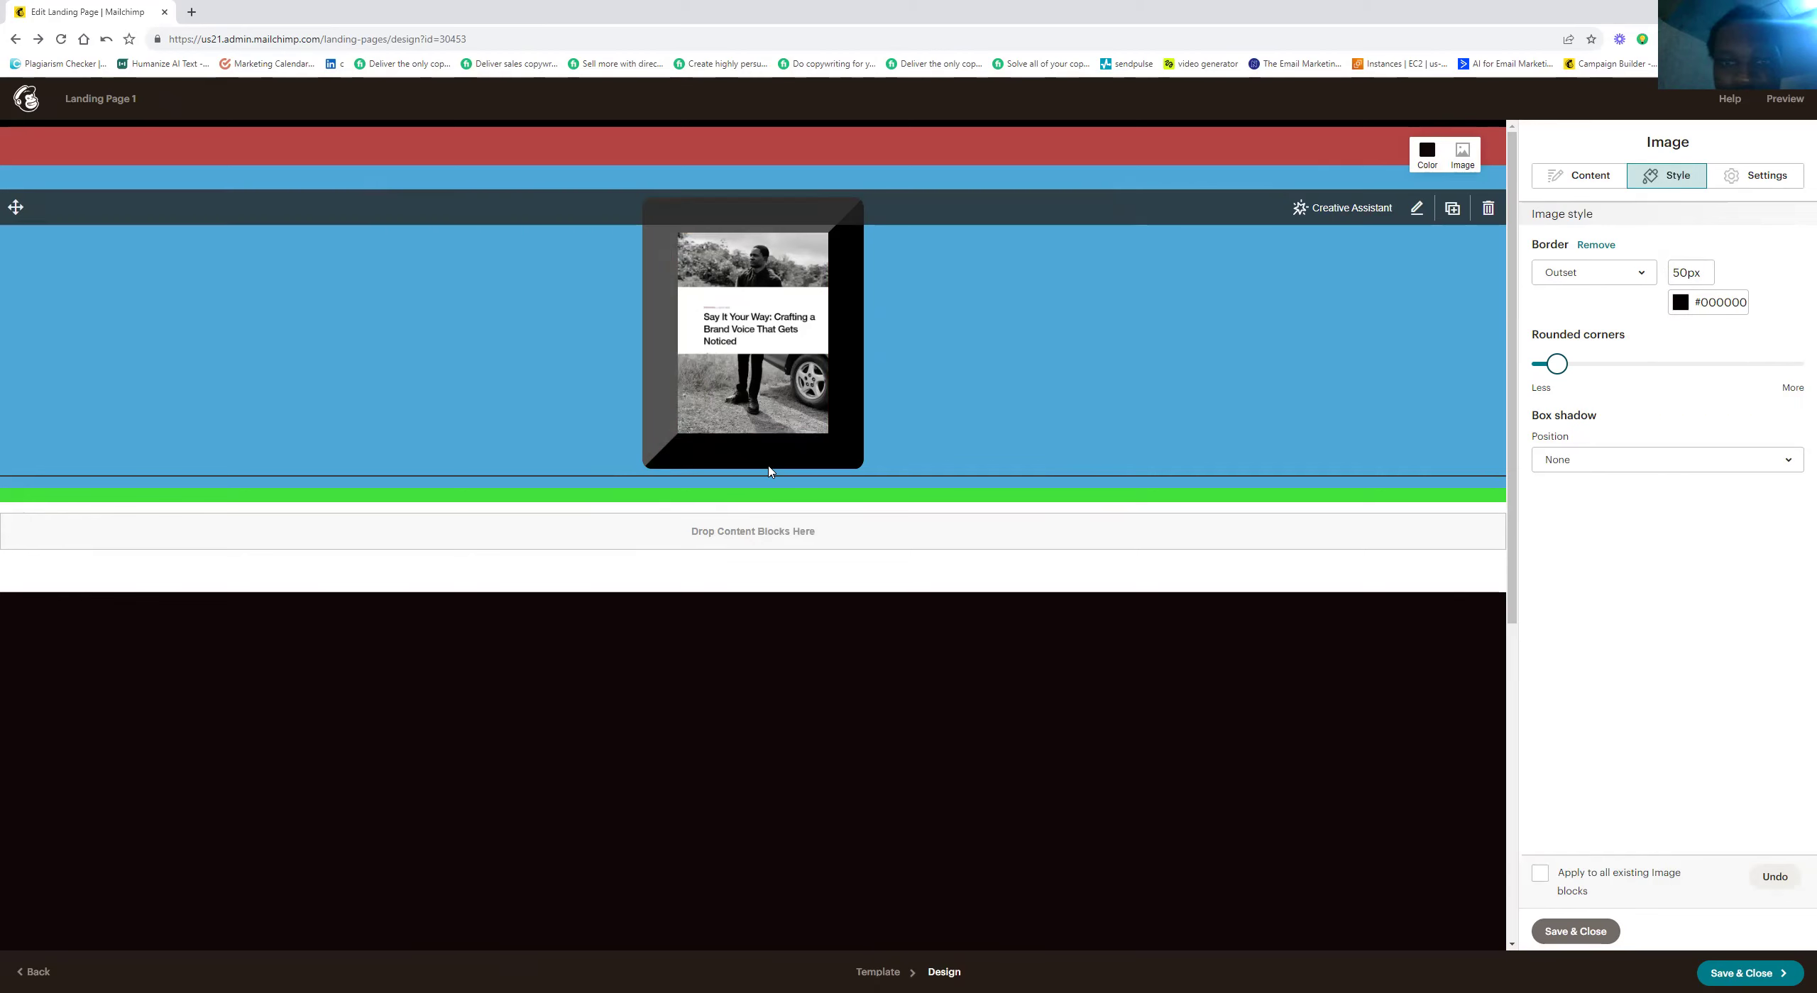
- Shrink the header image's display size, and enlarge it again to roughly a third of the size slider's range
click(1564, 175)
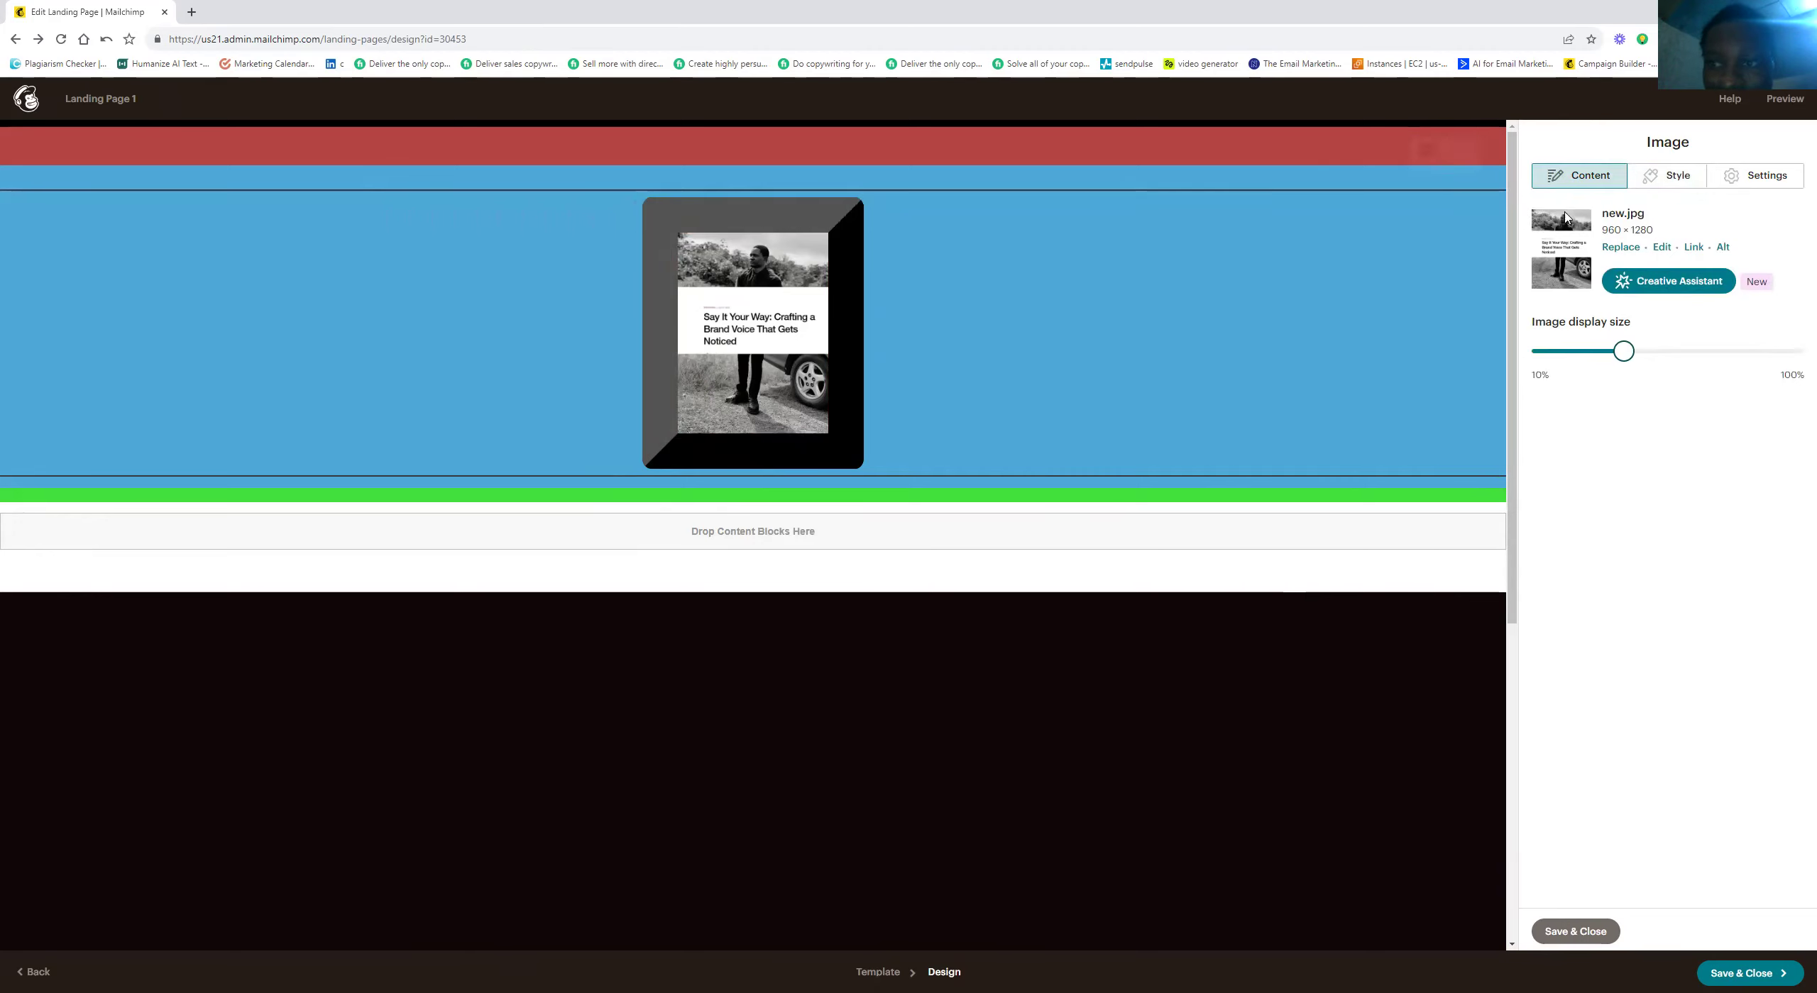
drag(1623, 352, 1582, 353)
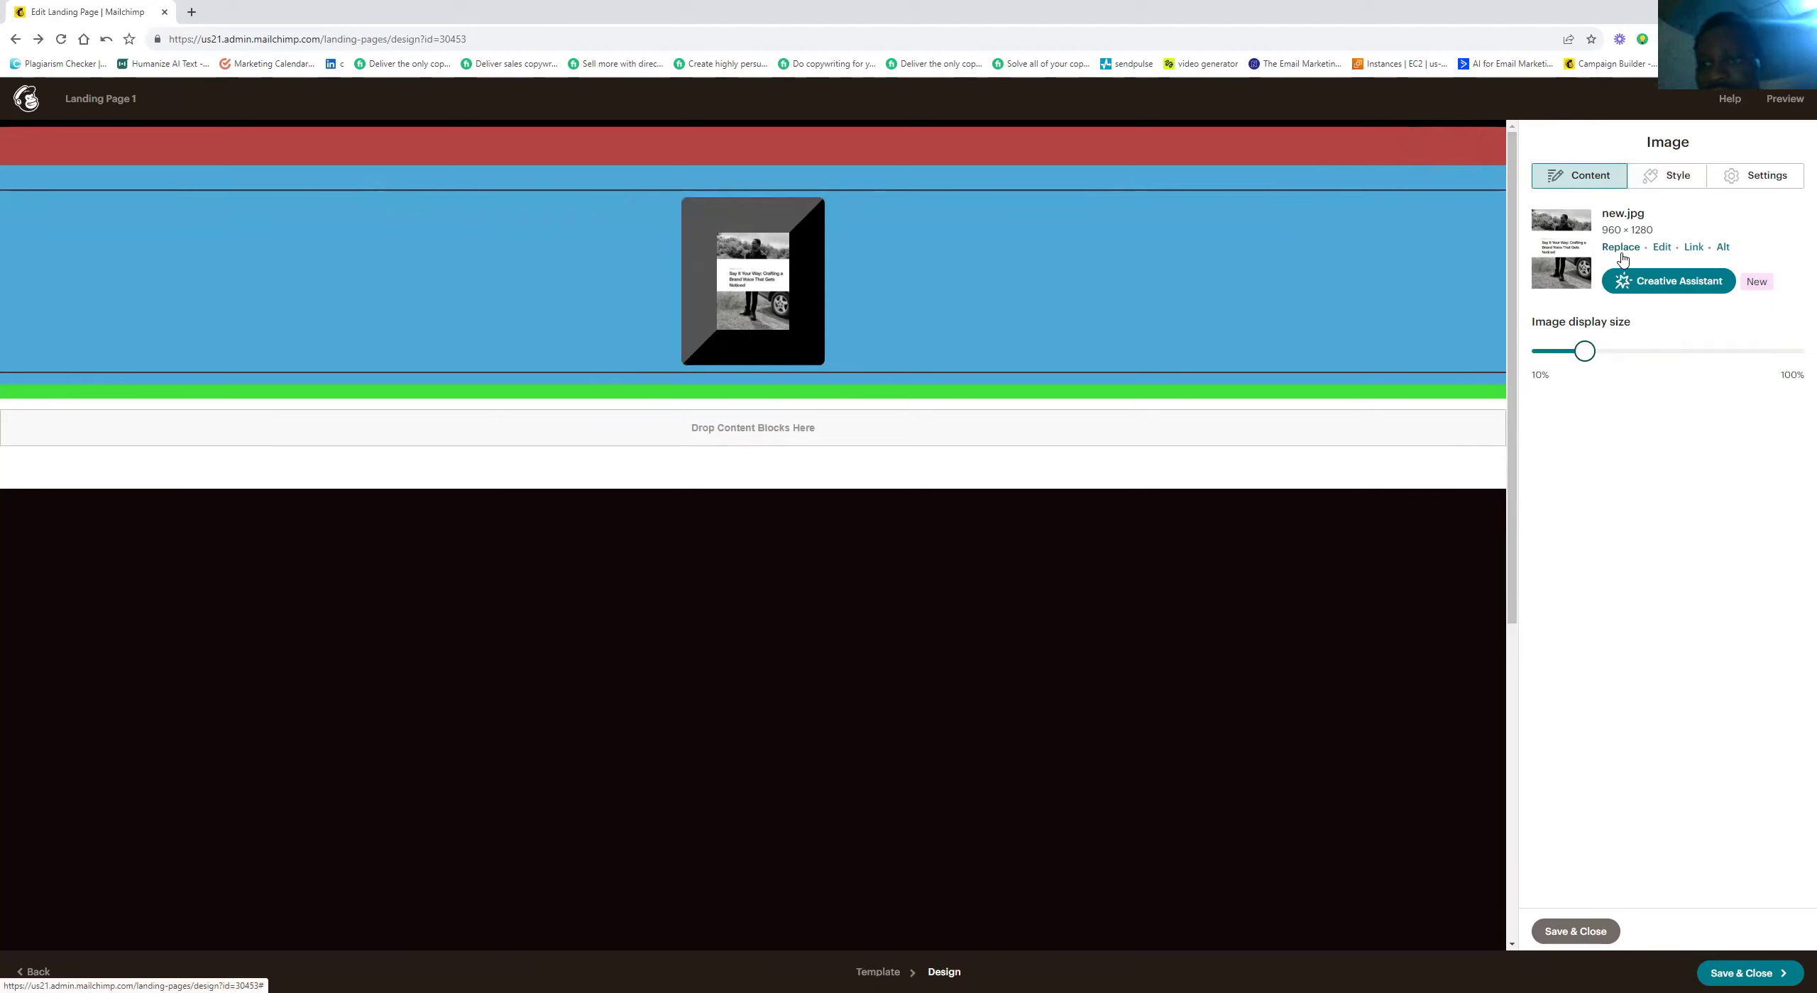
click(1664, 177)
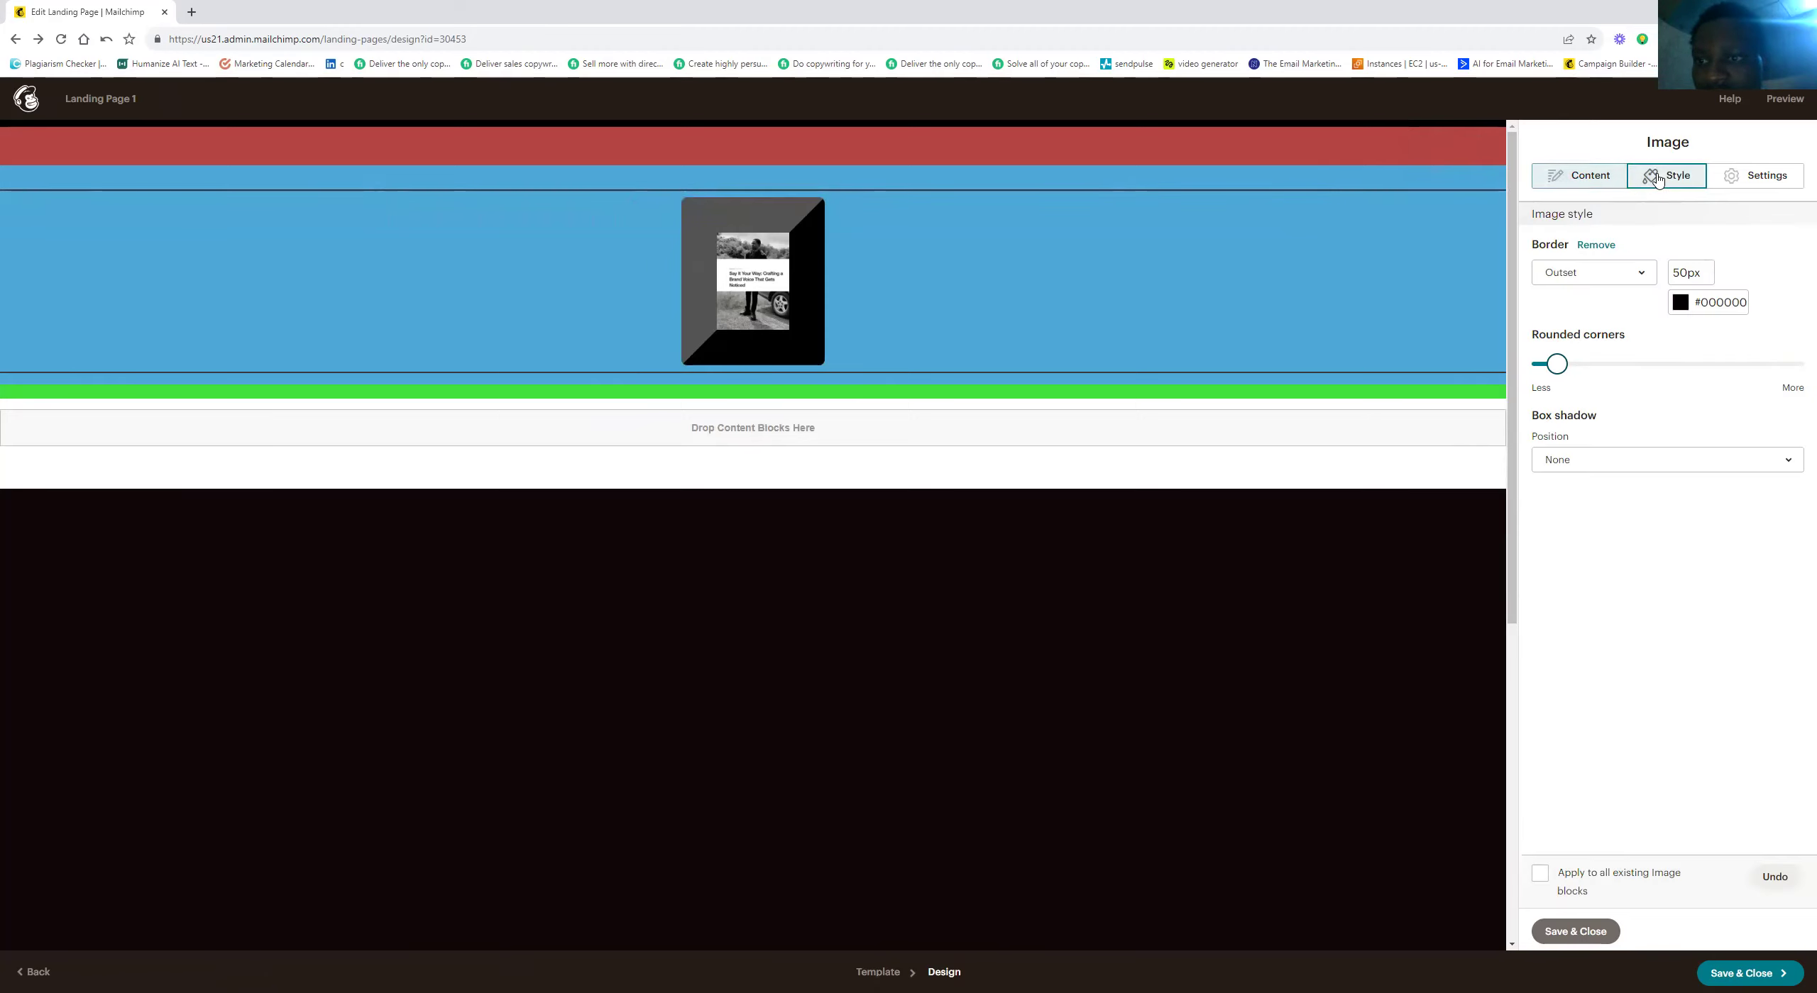
click(1609, 185)
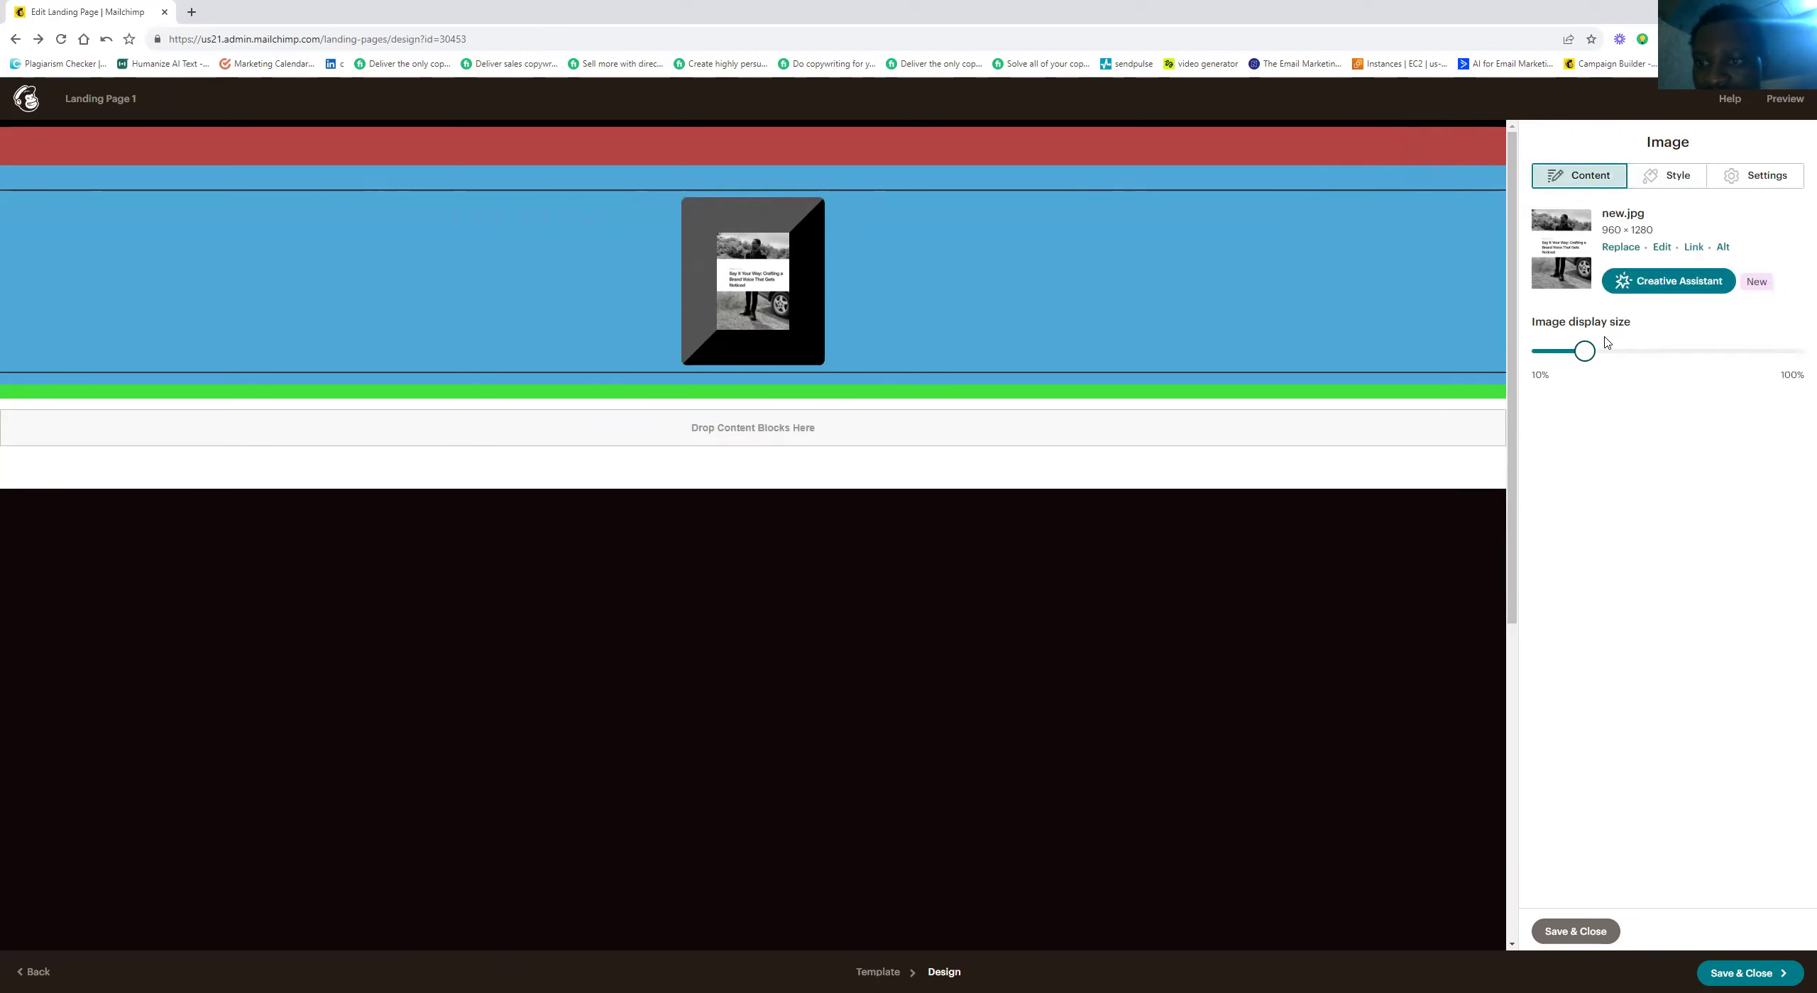
drag(1584, 350, 1628, 360)
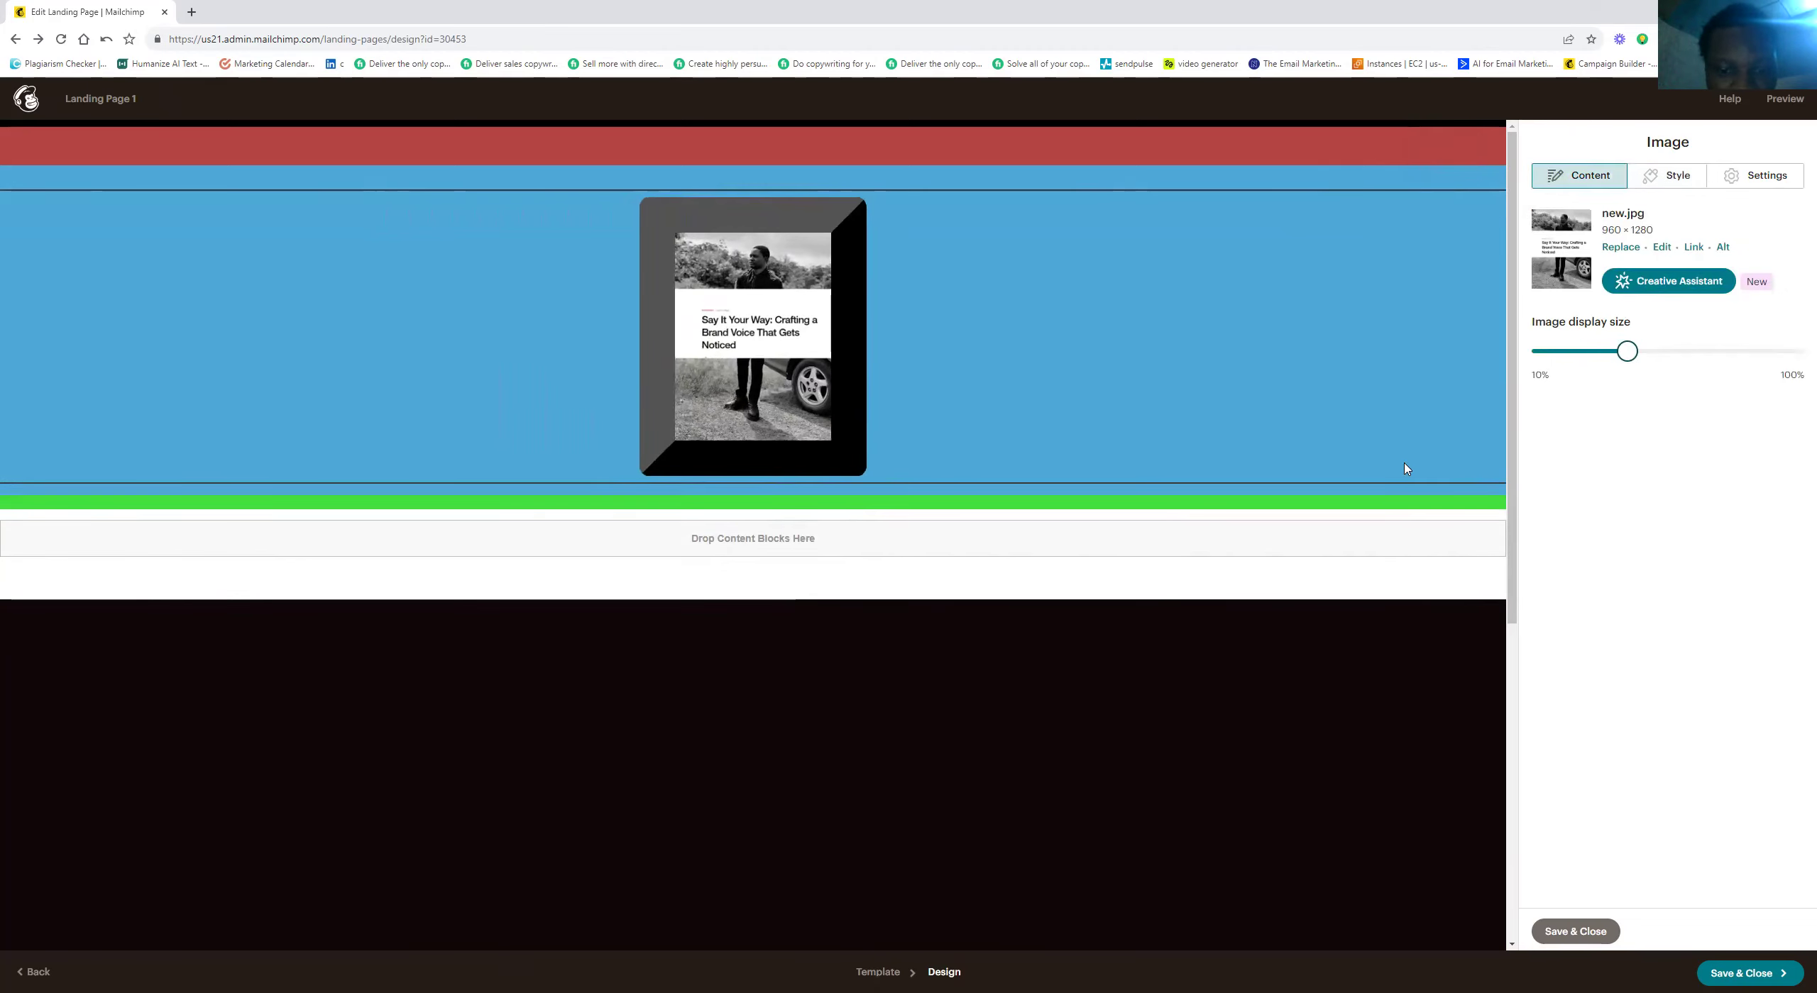
drag(792, 531, 603, 637)
right_click(602, 637)
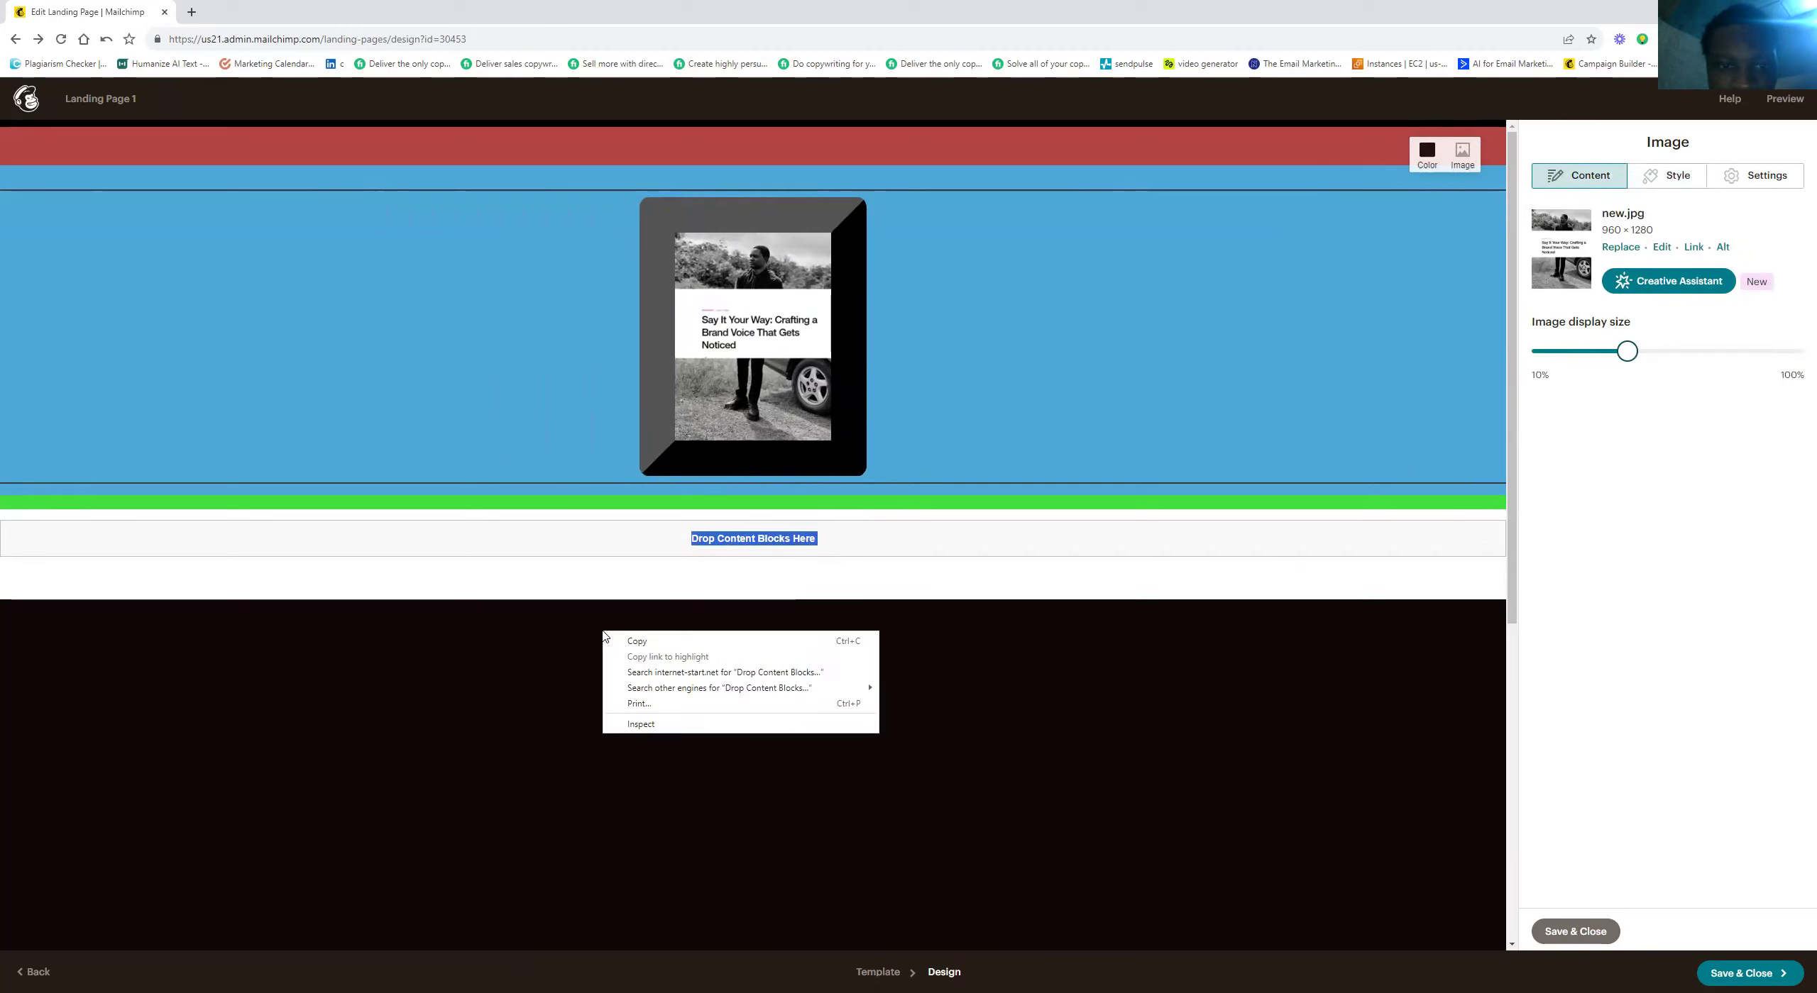
click(691, 586)
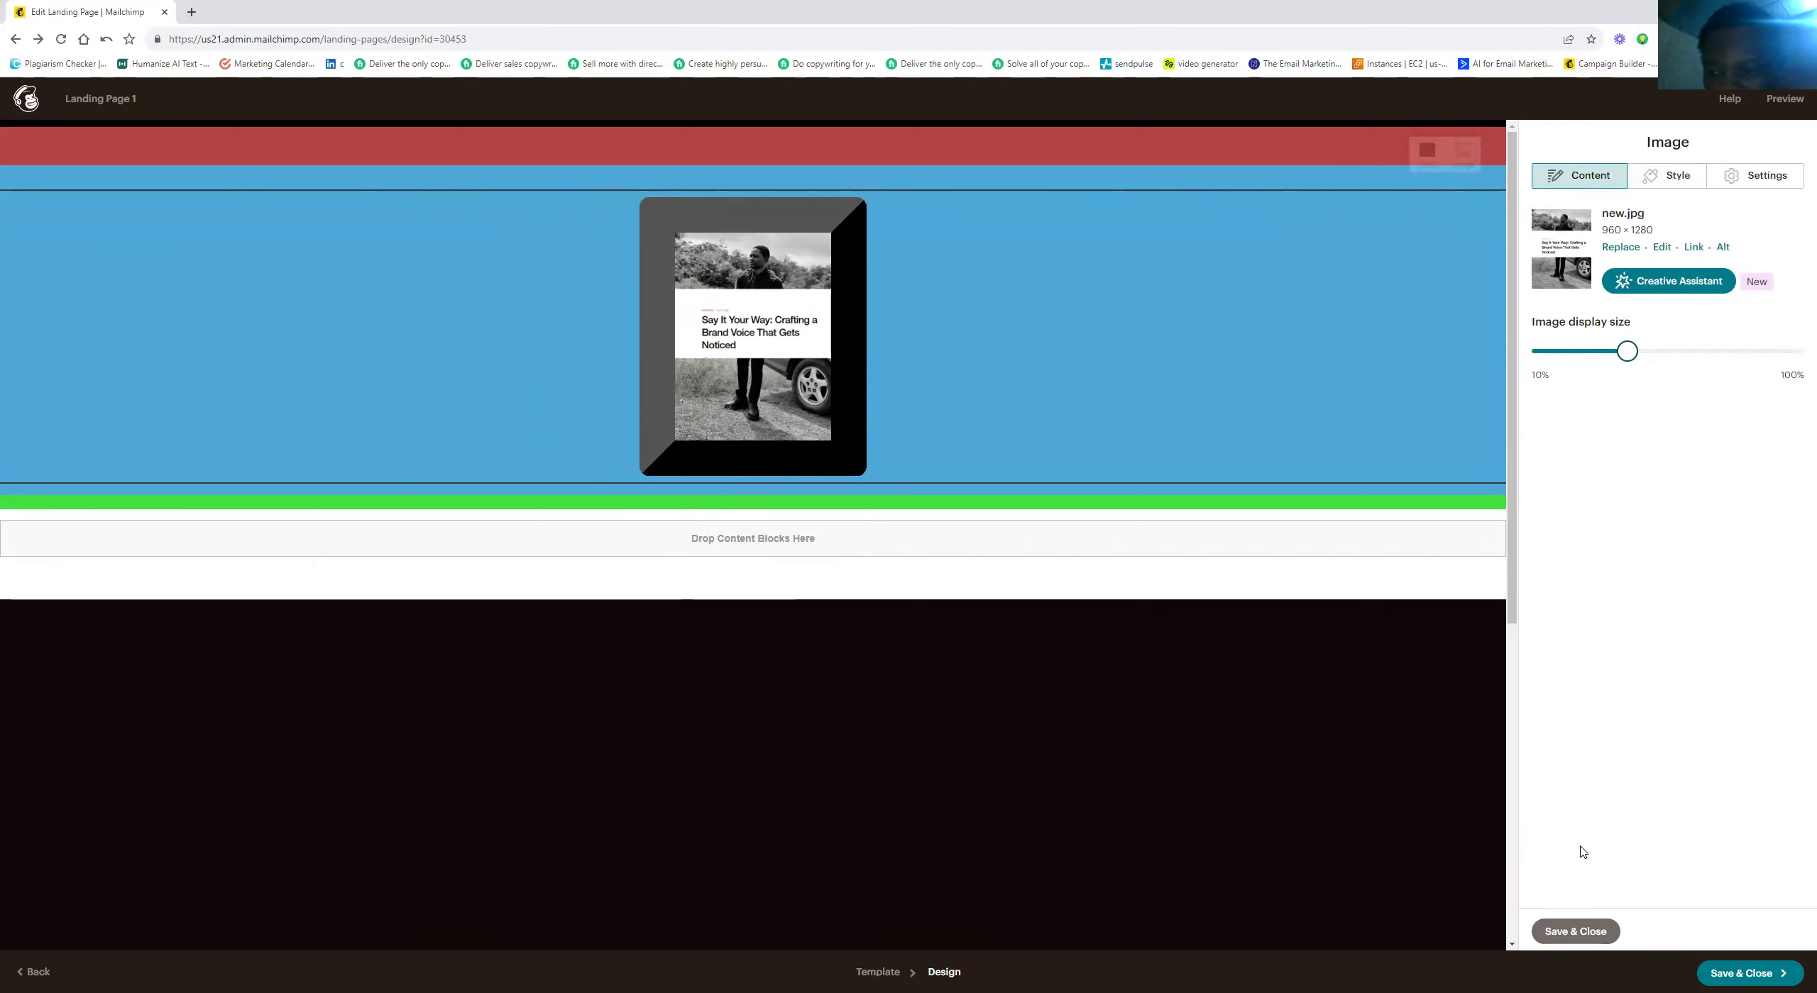
- Save the image block and add a Boxed Text block to the empty content area beneath the header
click(1576, 932)
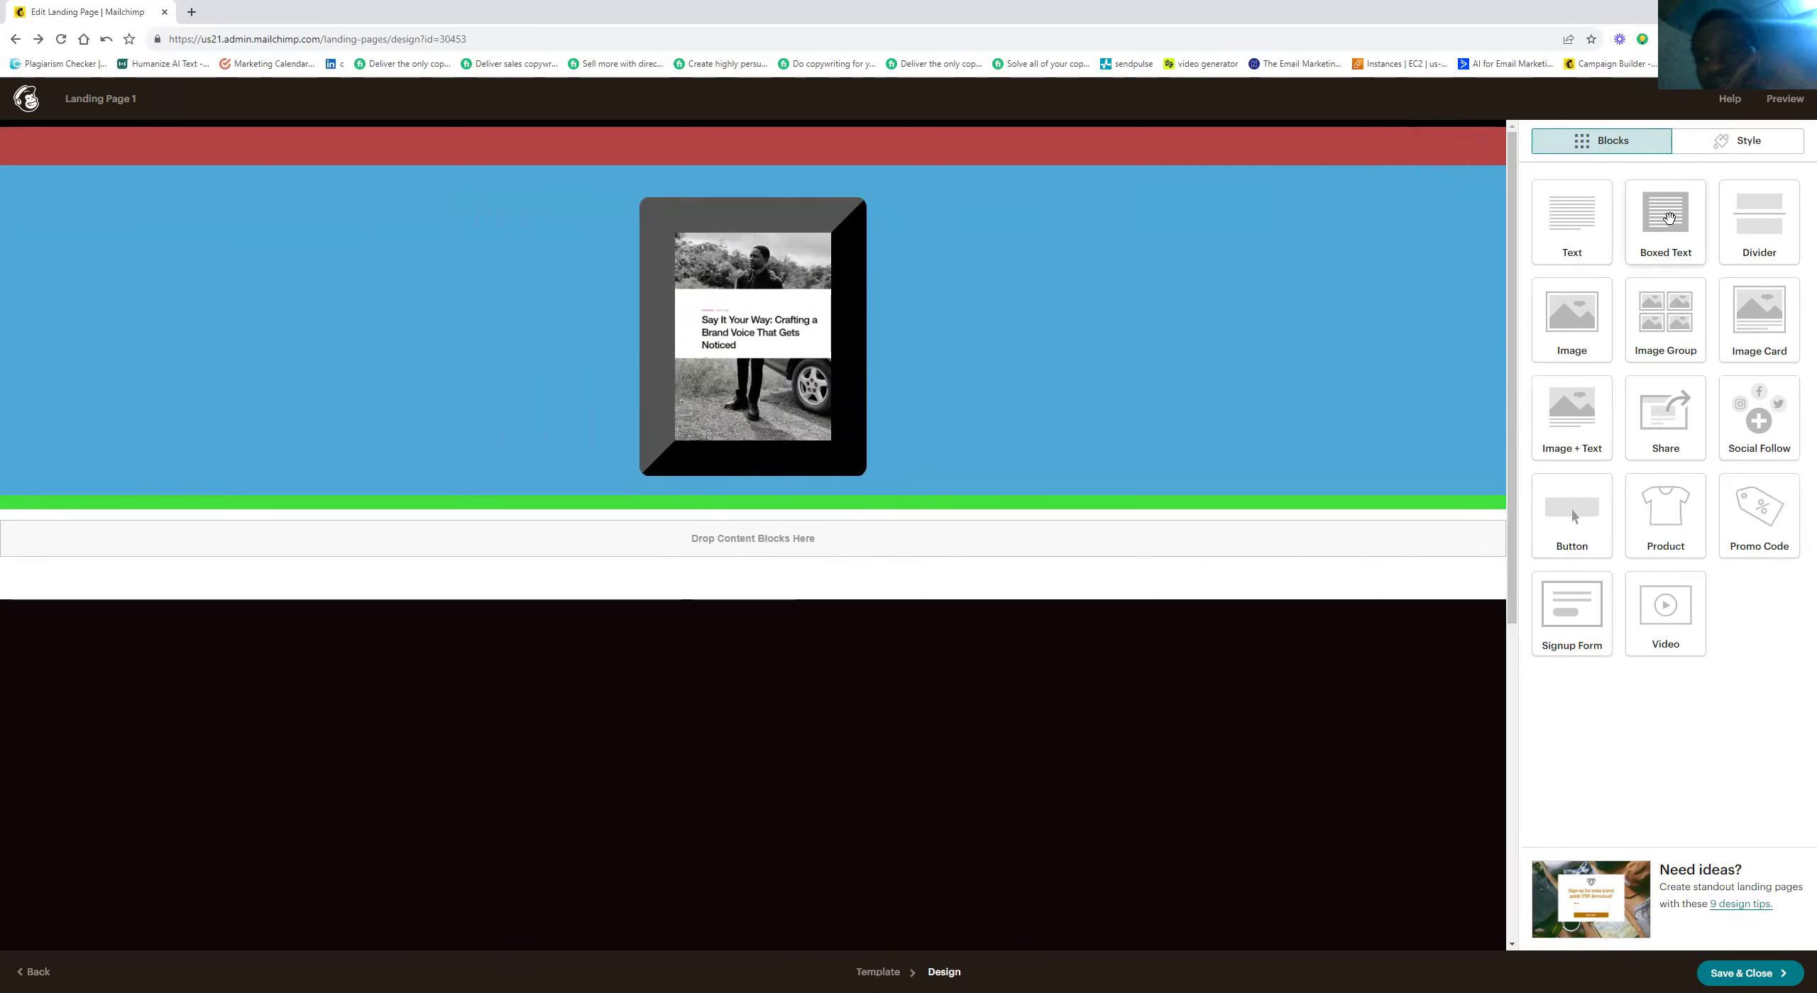
drag(1666, 219, 1000, 539)
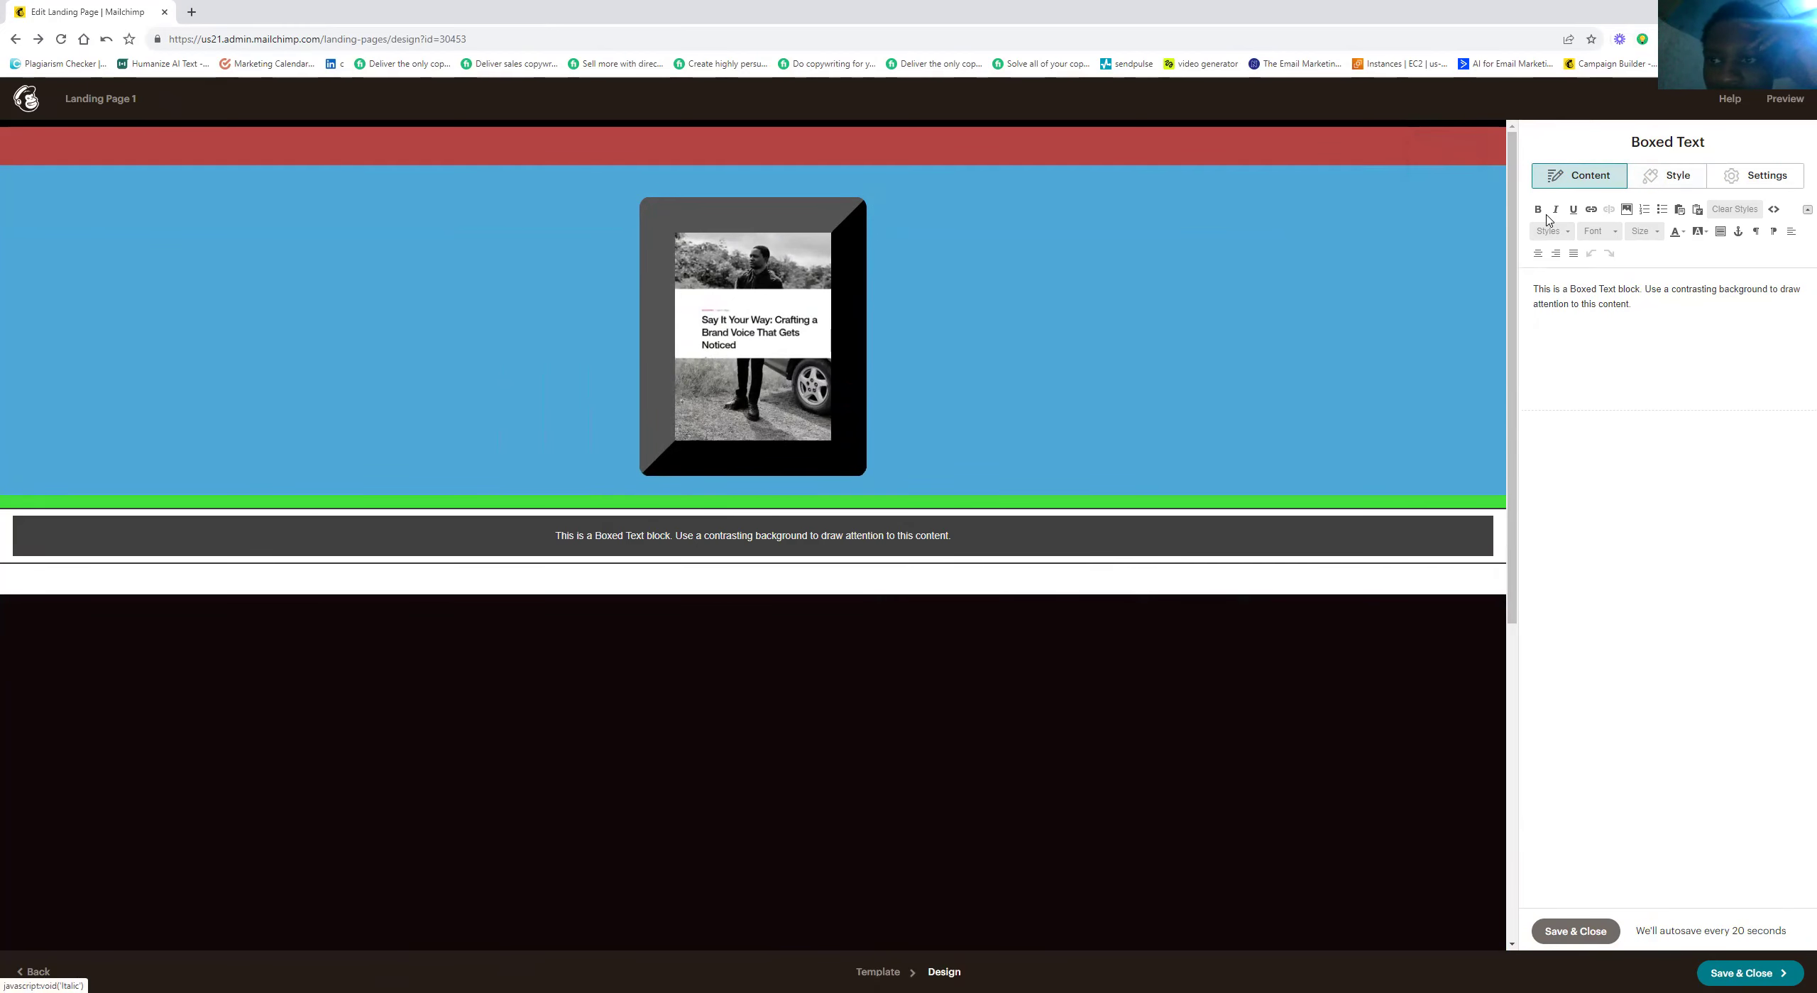
- Replace the Boxed Text block's placeholder wording with the filler text "iiijfererjkerklrjkrii"
triple_click(1584, 283)
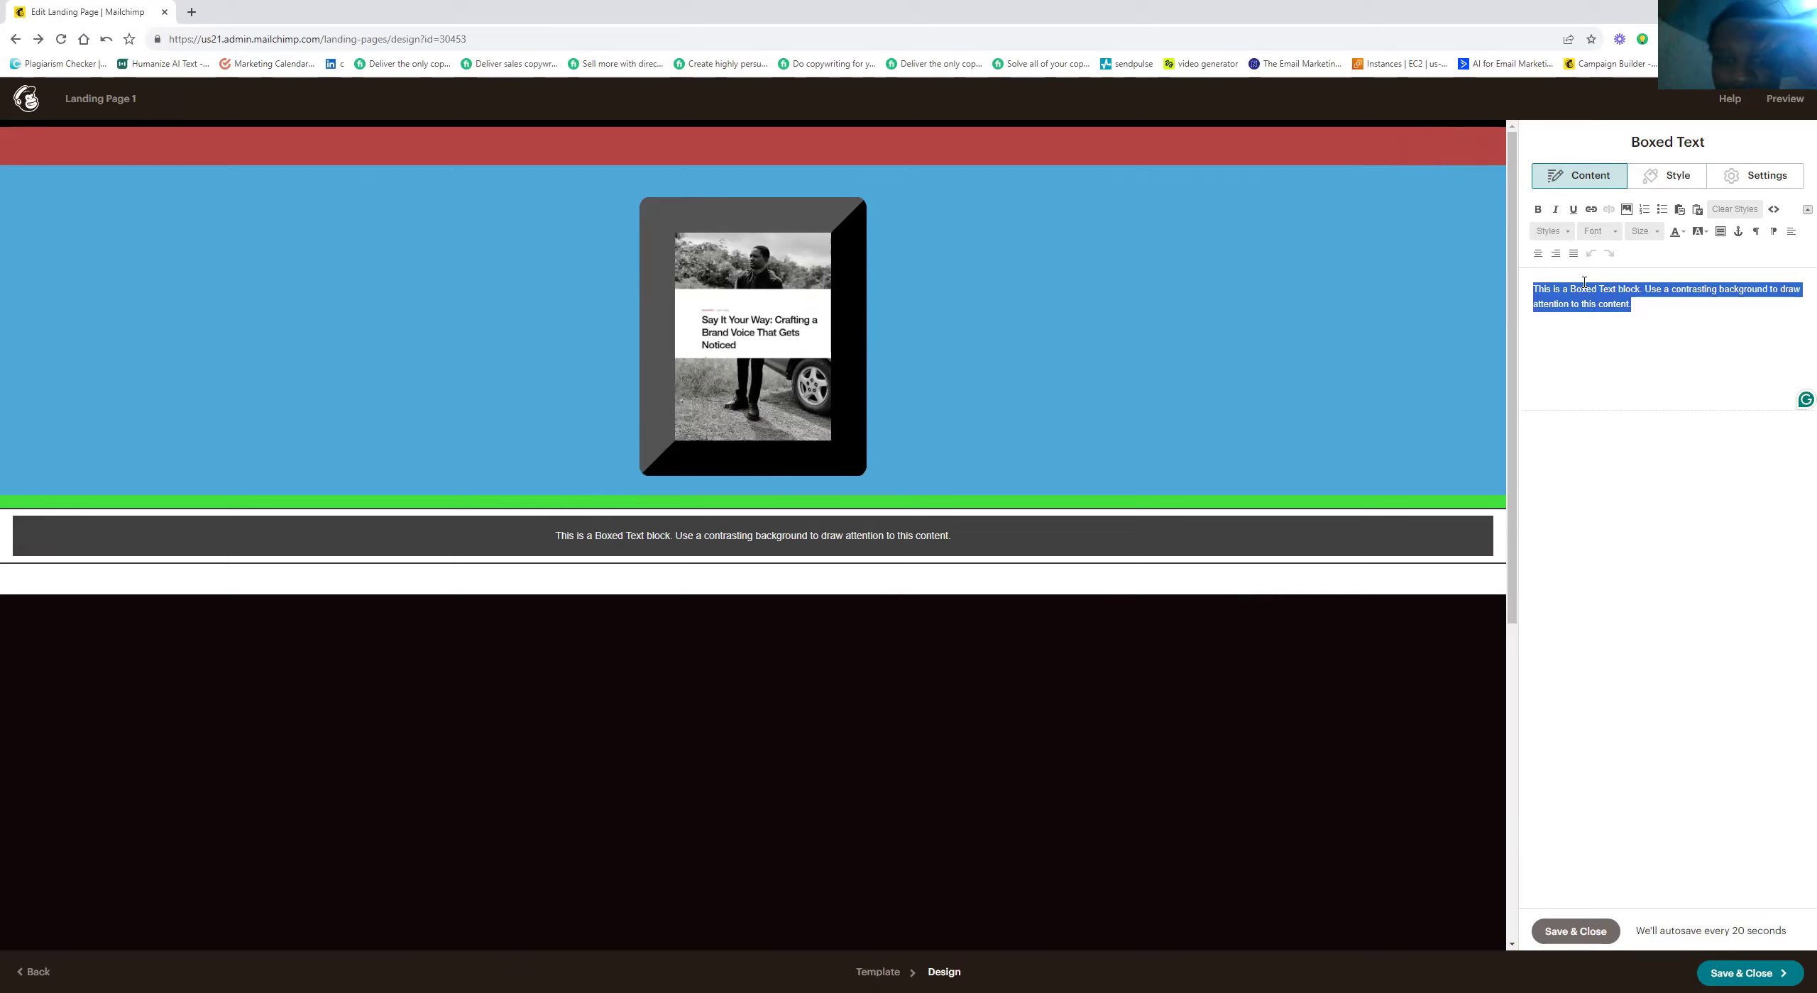
text(iiii)
key(BackSpace)
key(BackSpace)
key(BackSpace)
key(BackSpace)
key(BackSpace)
key(ctrl+z)
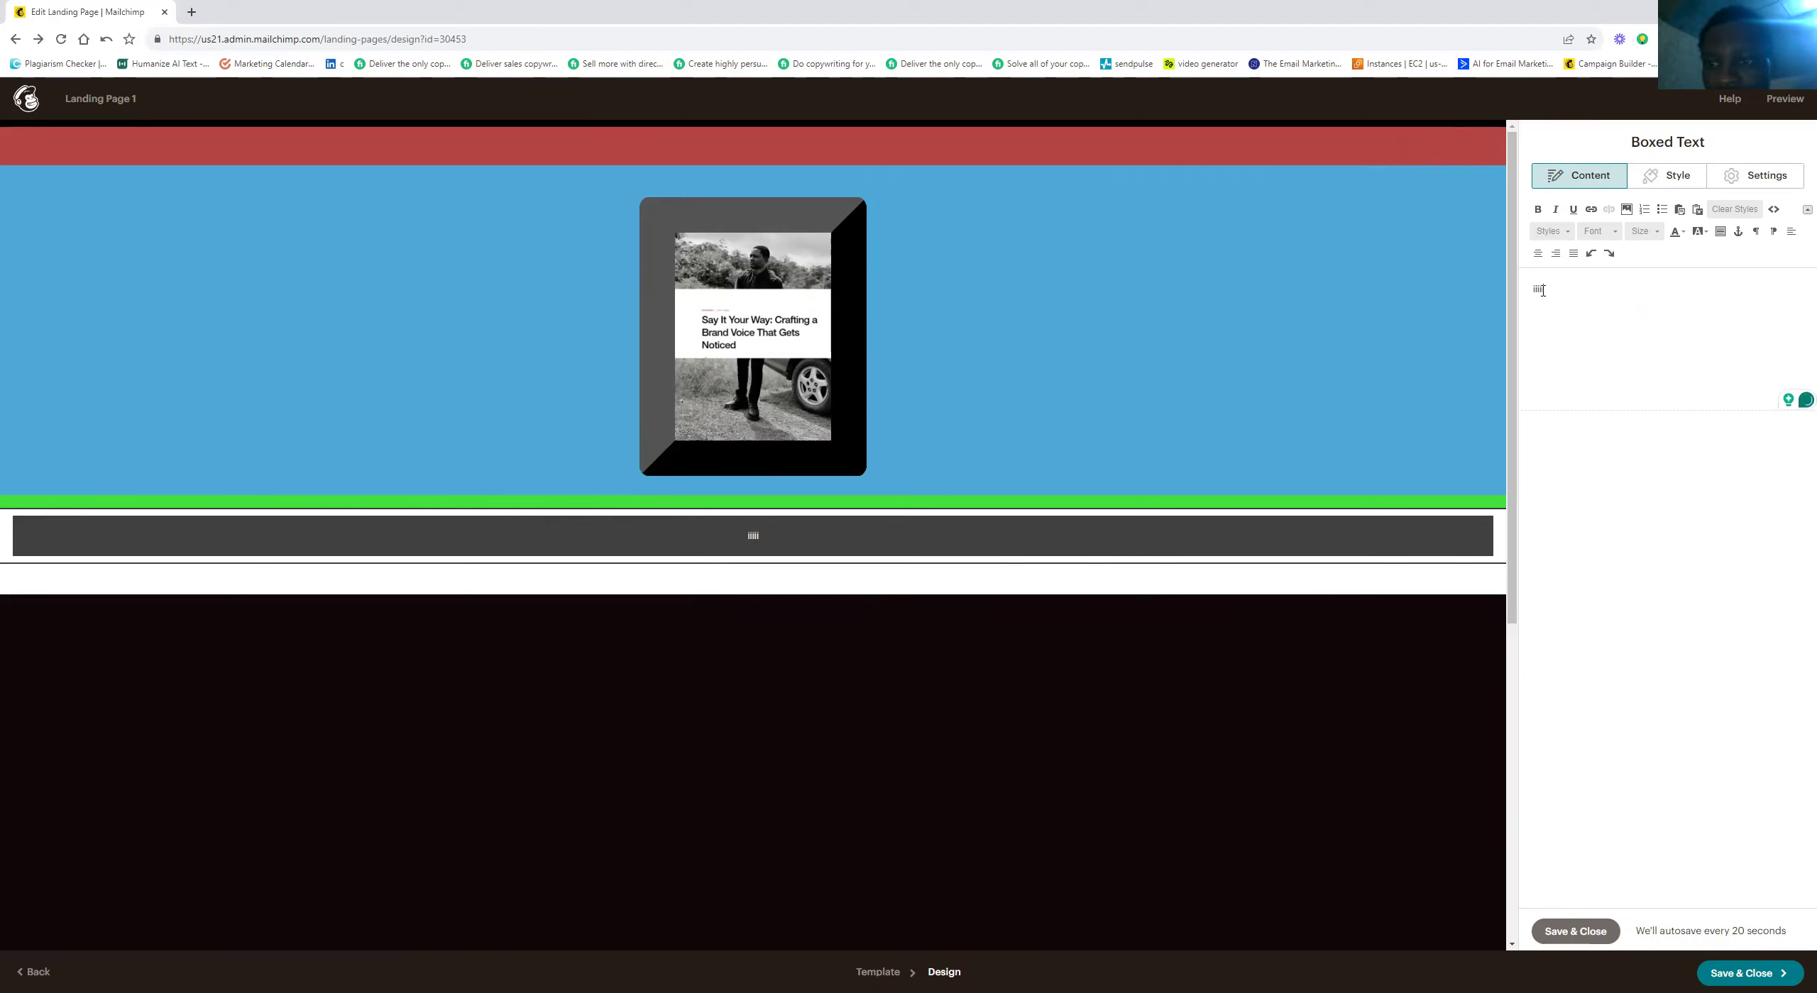
text(jfererjkerklrjkr)
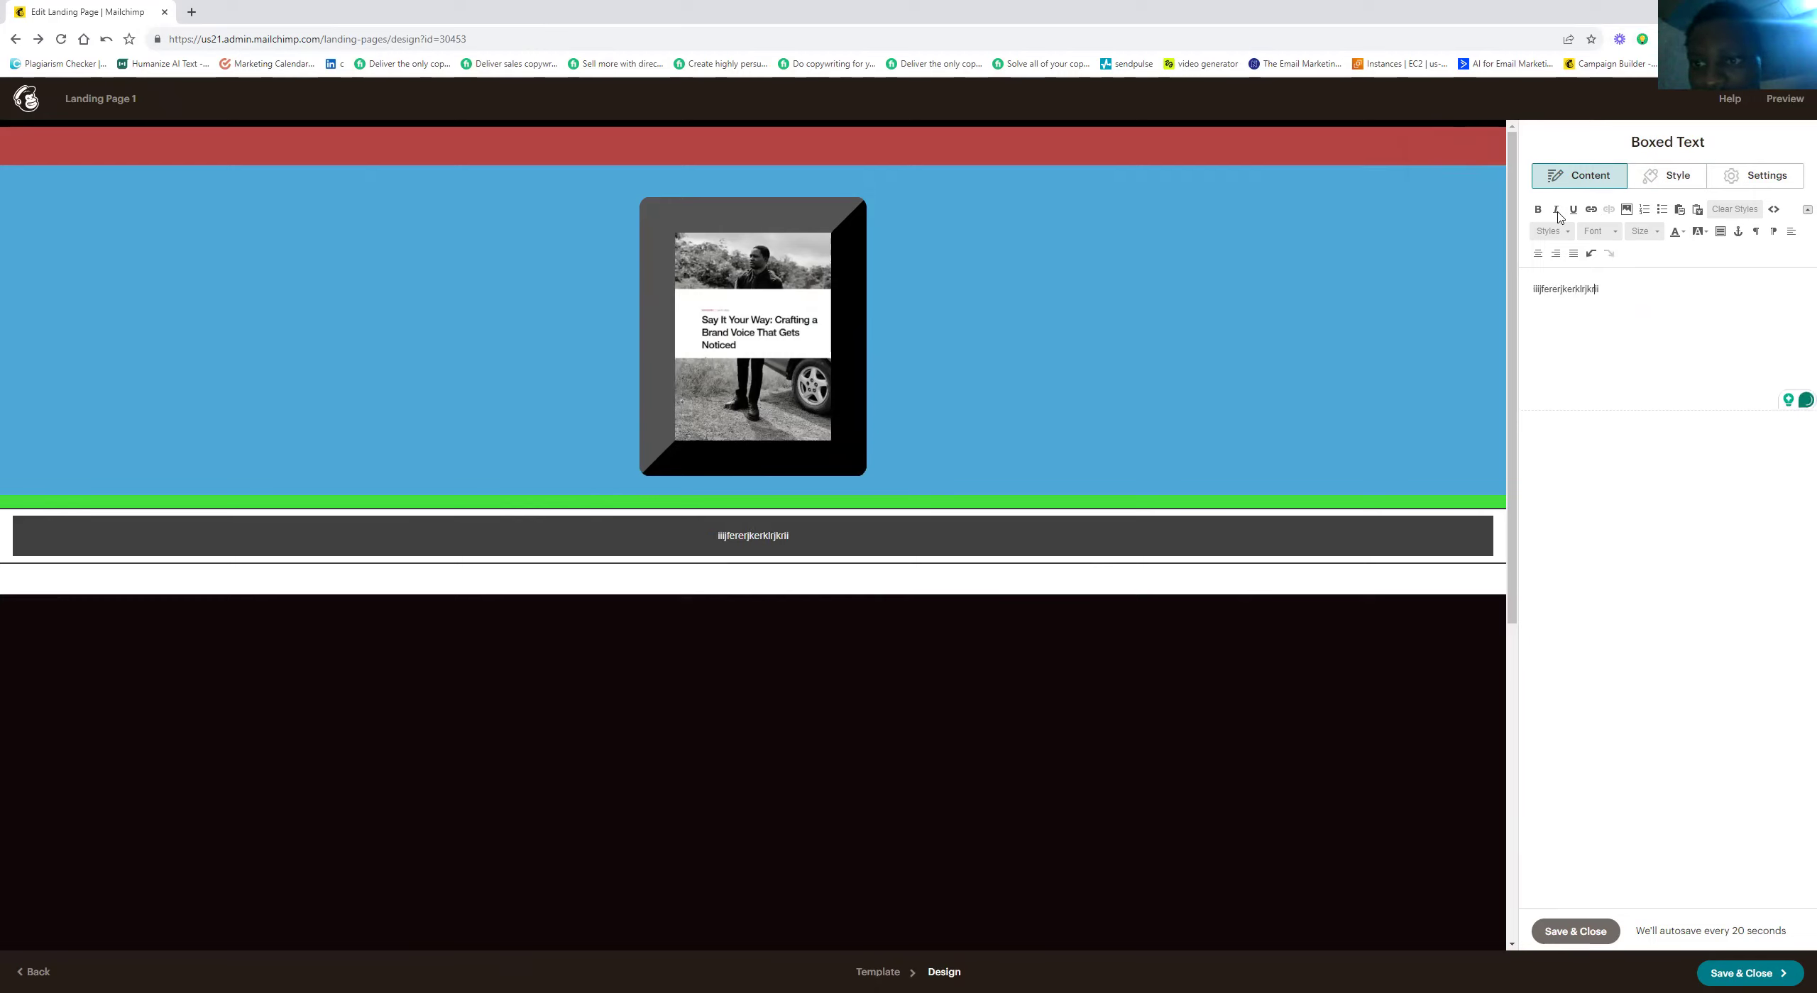
- Make the filler text in the Boxed Text block bold
double_click(1584, 287)
click(1537, 210)
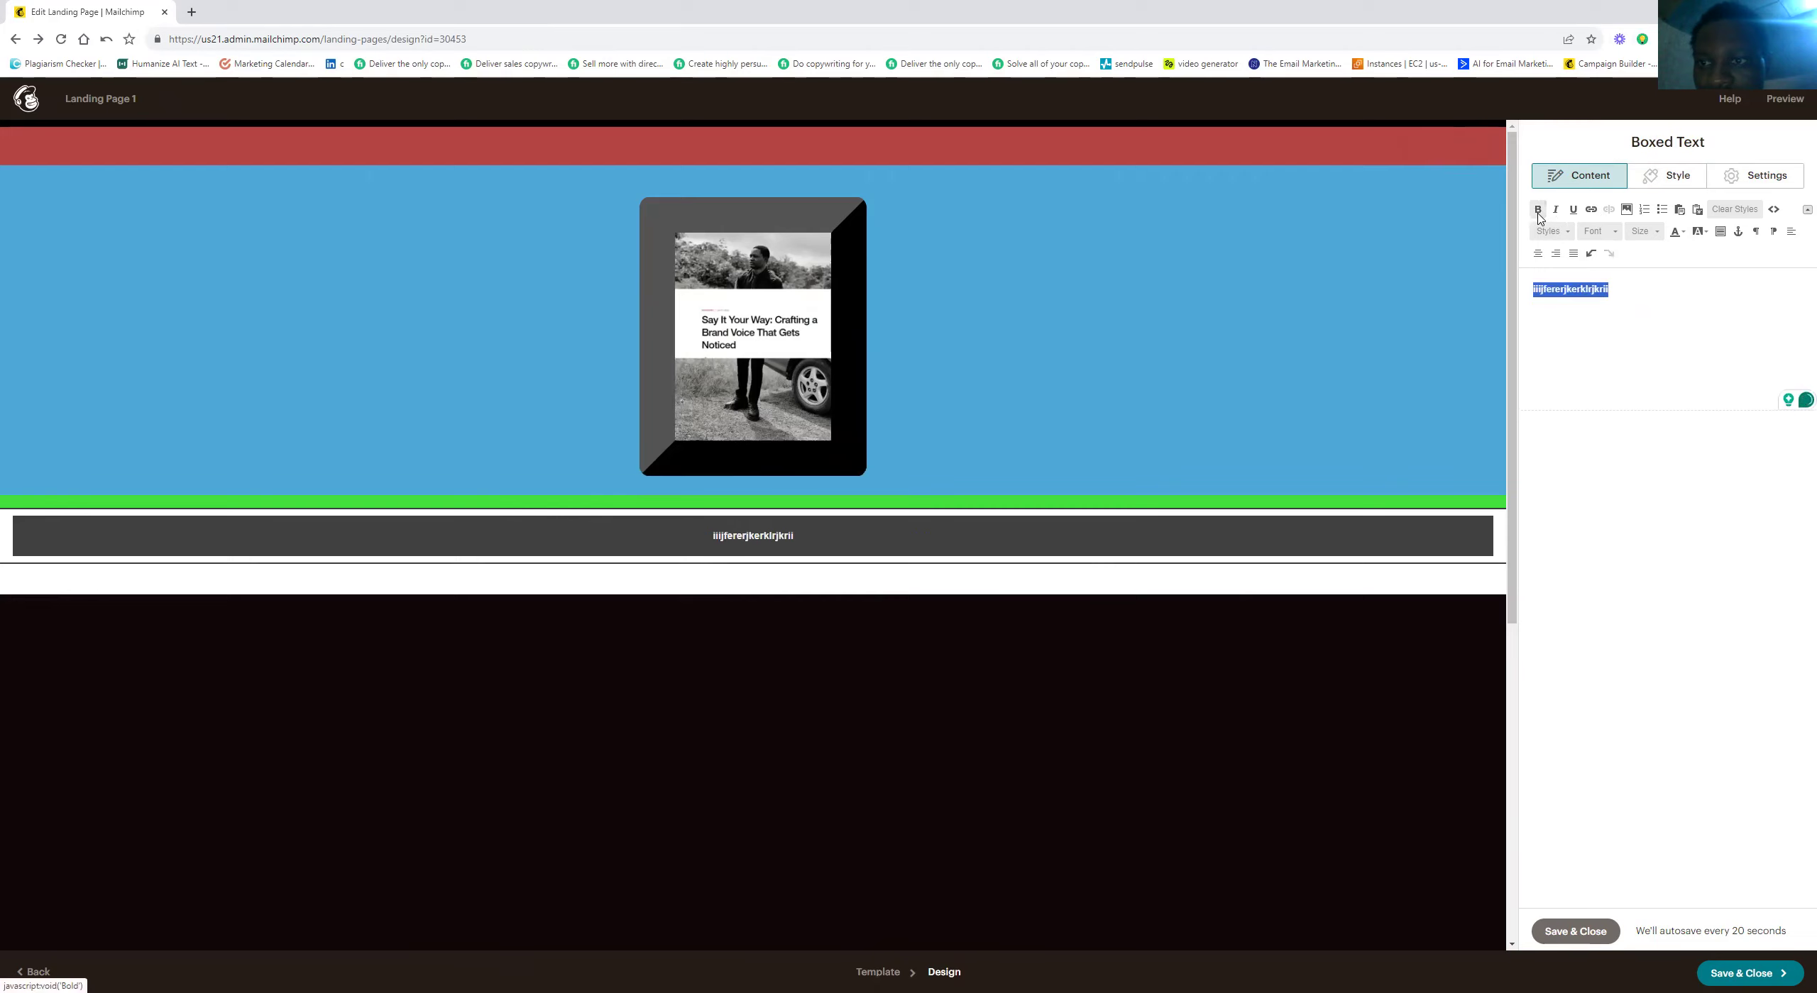
click(1573, 212)
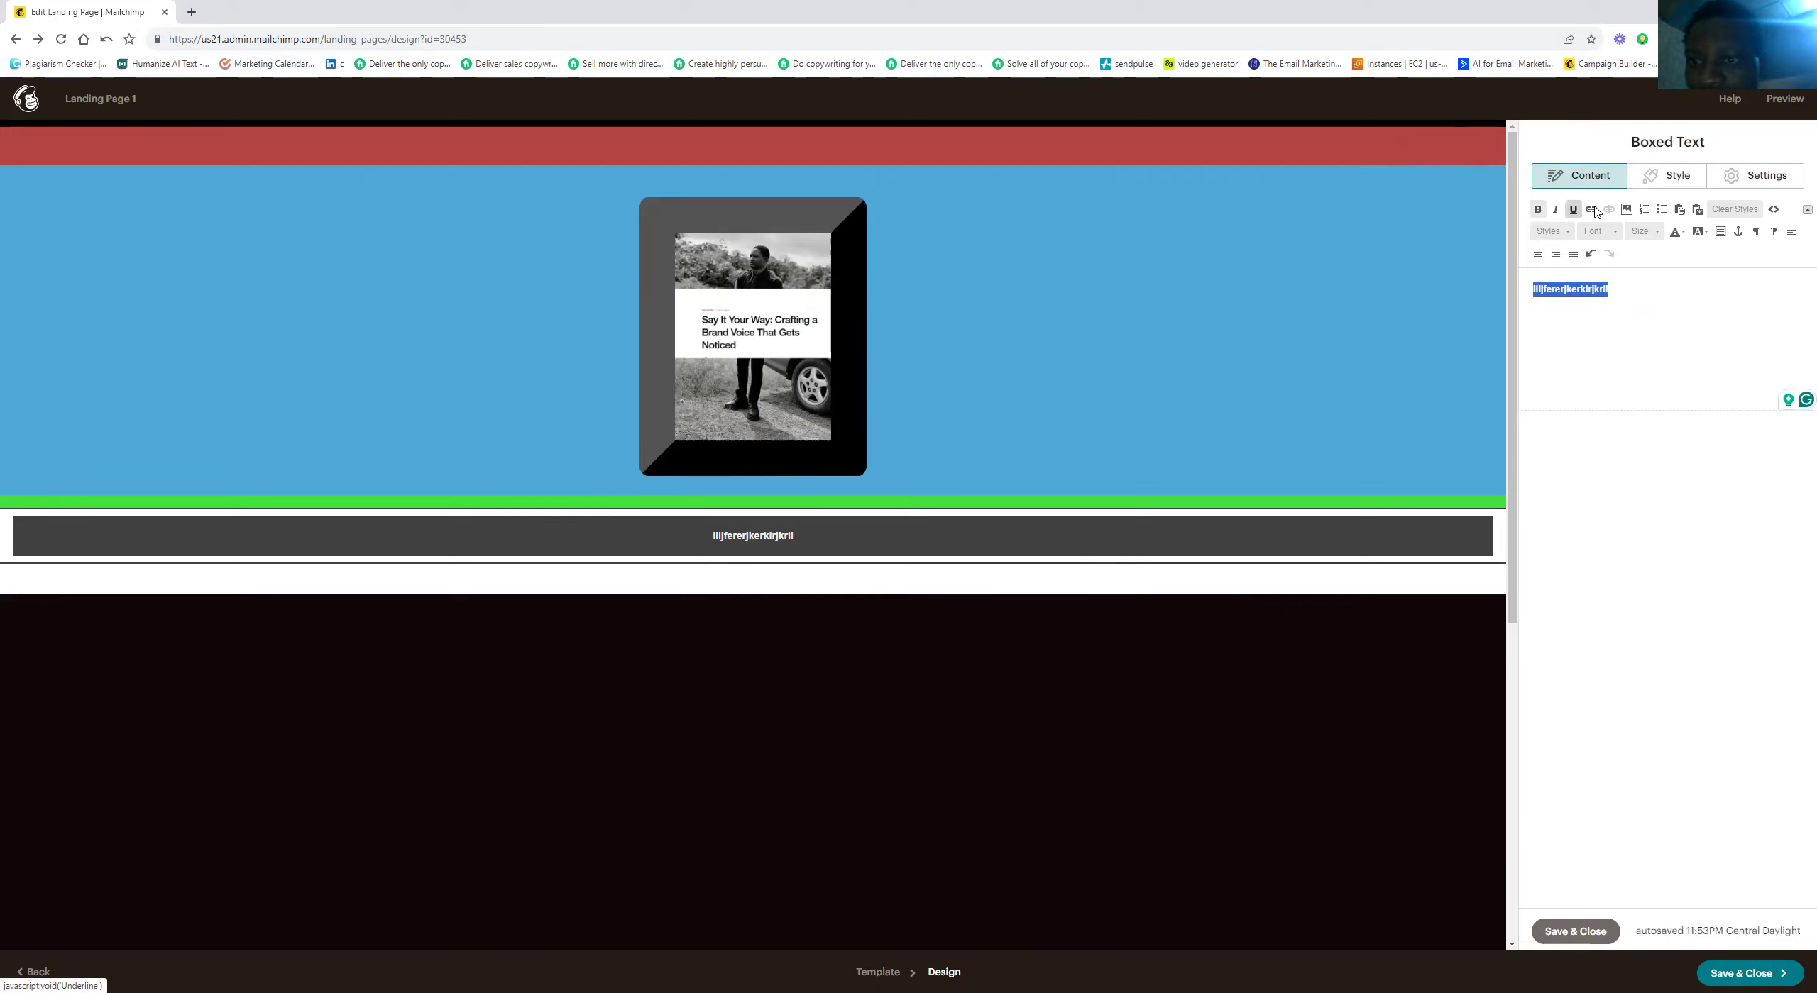
click(1592, 210)
click(856, 504)
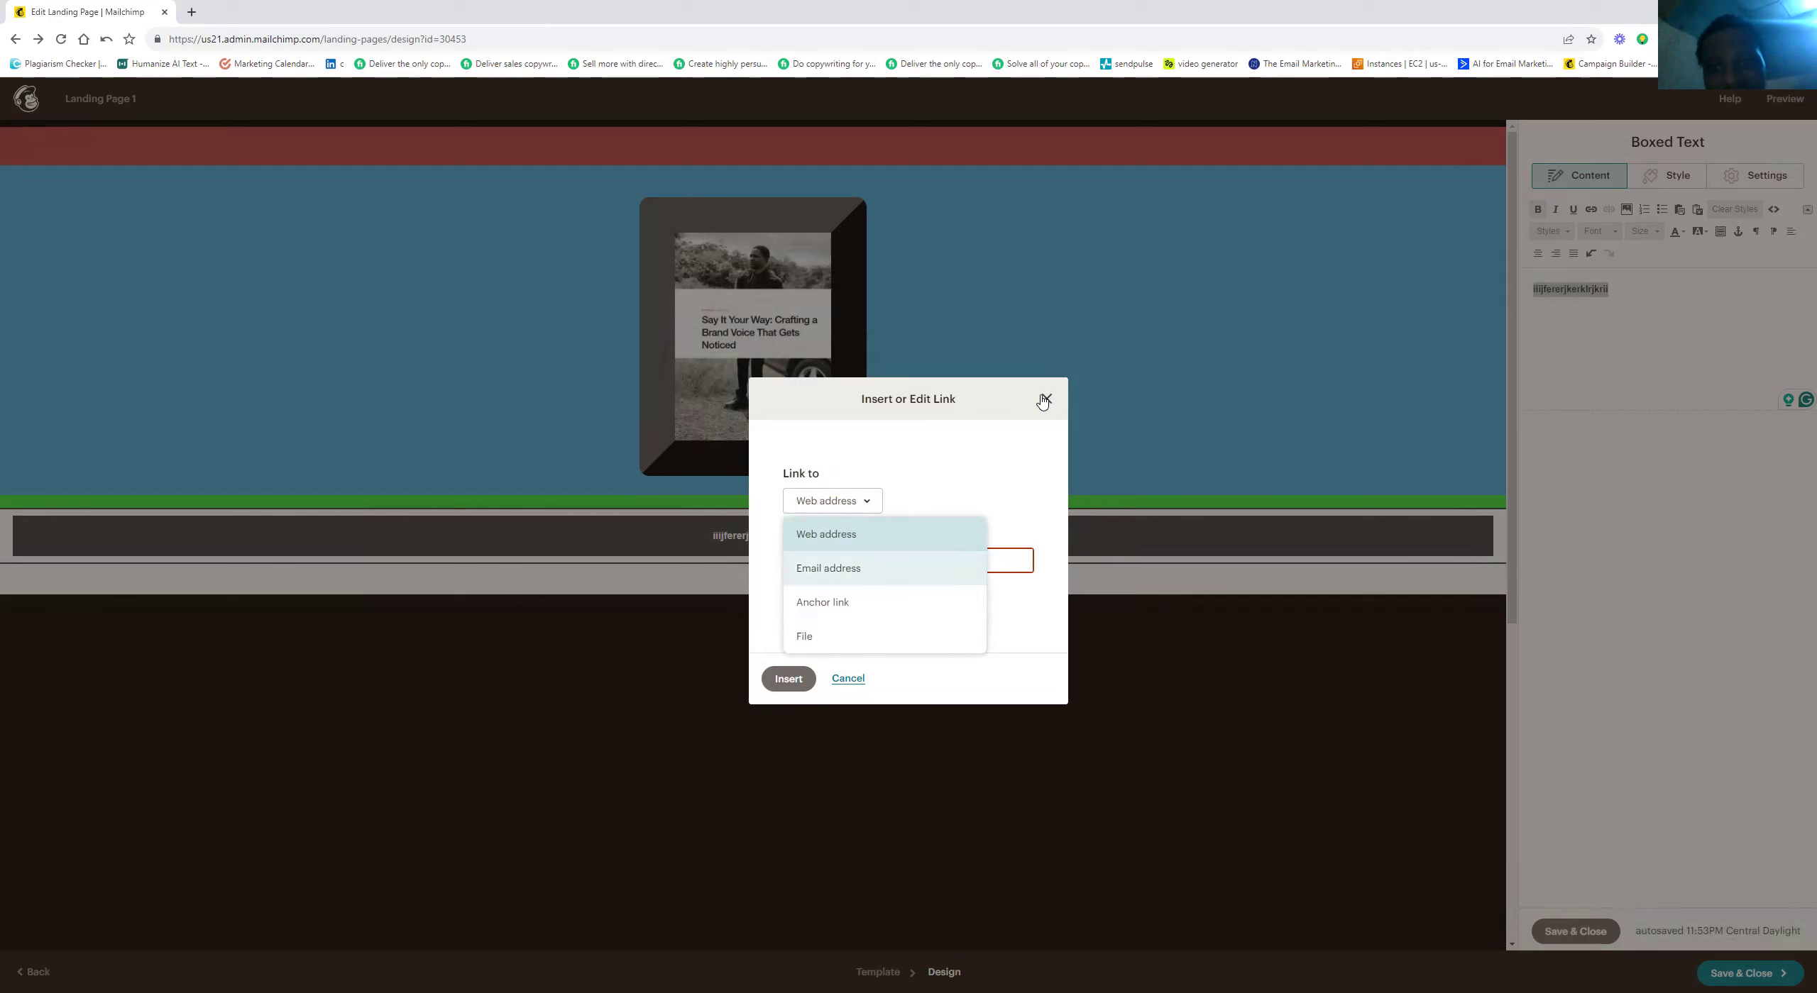
click(1639, 345)
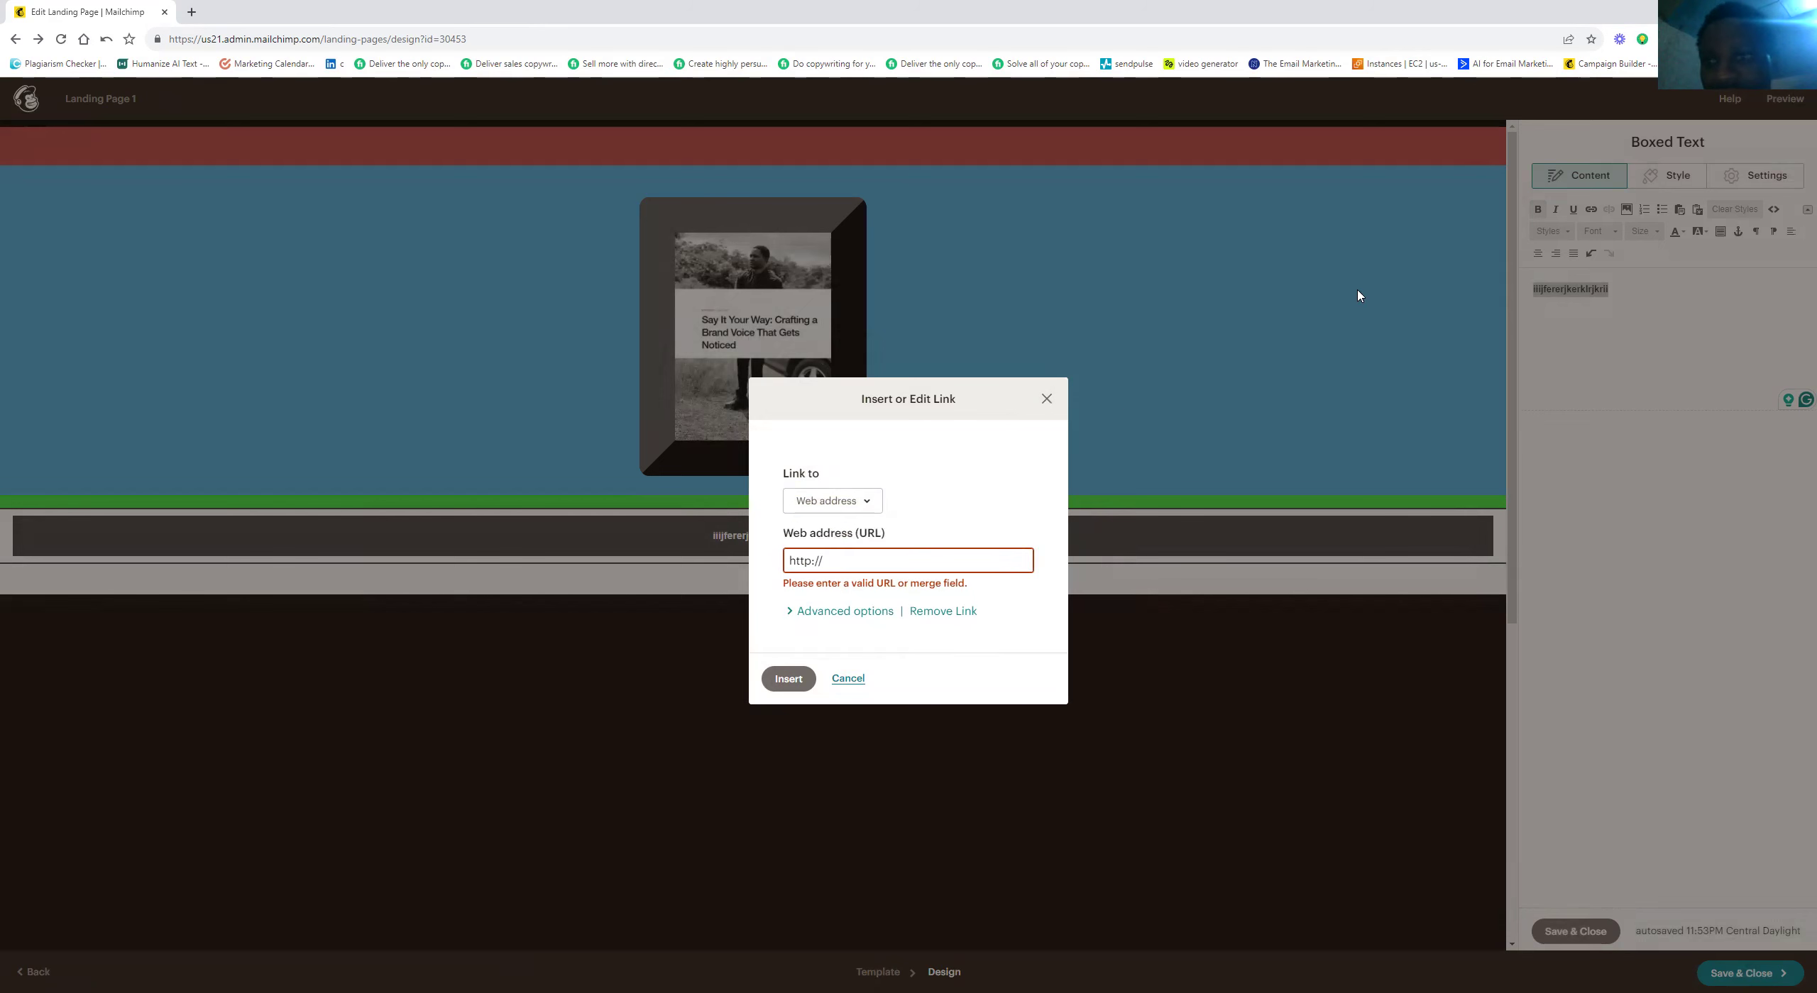
click(1048, 401)
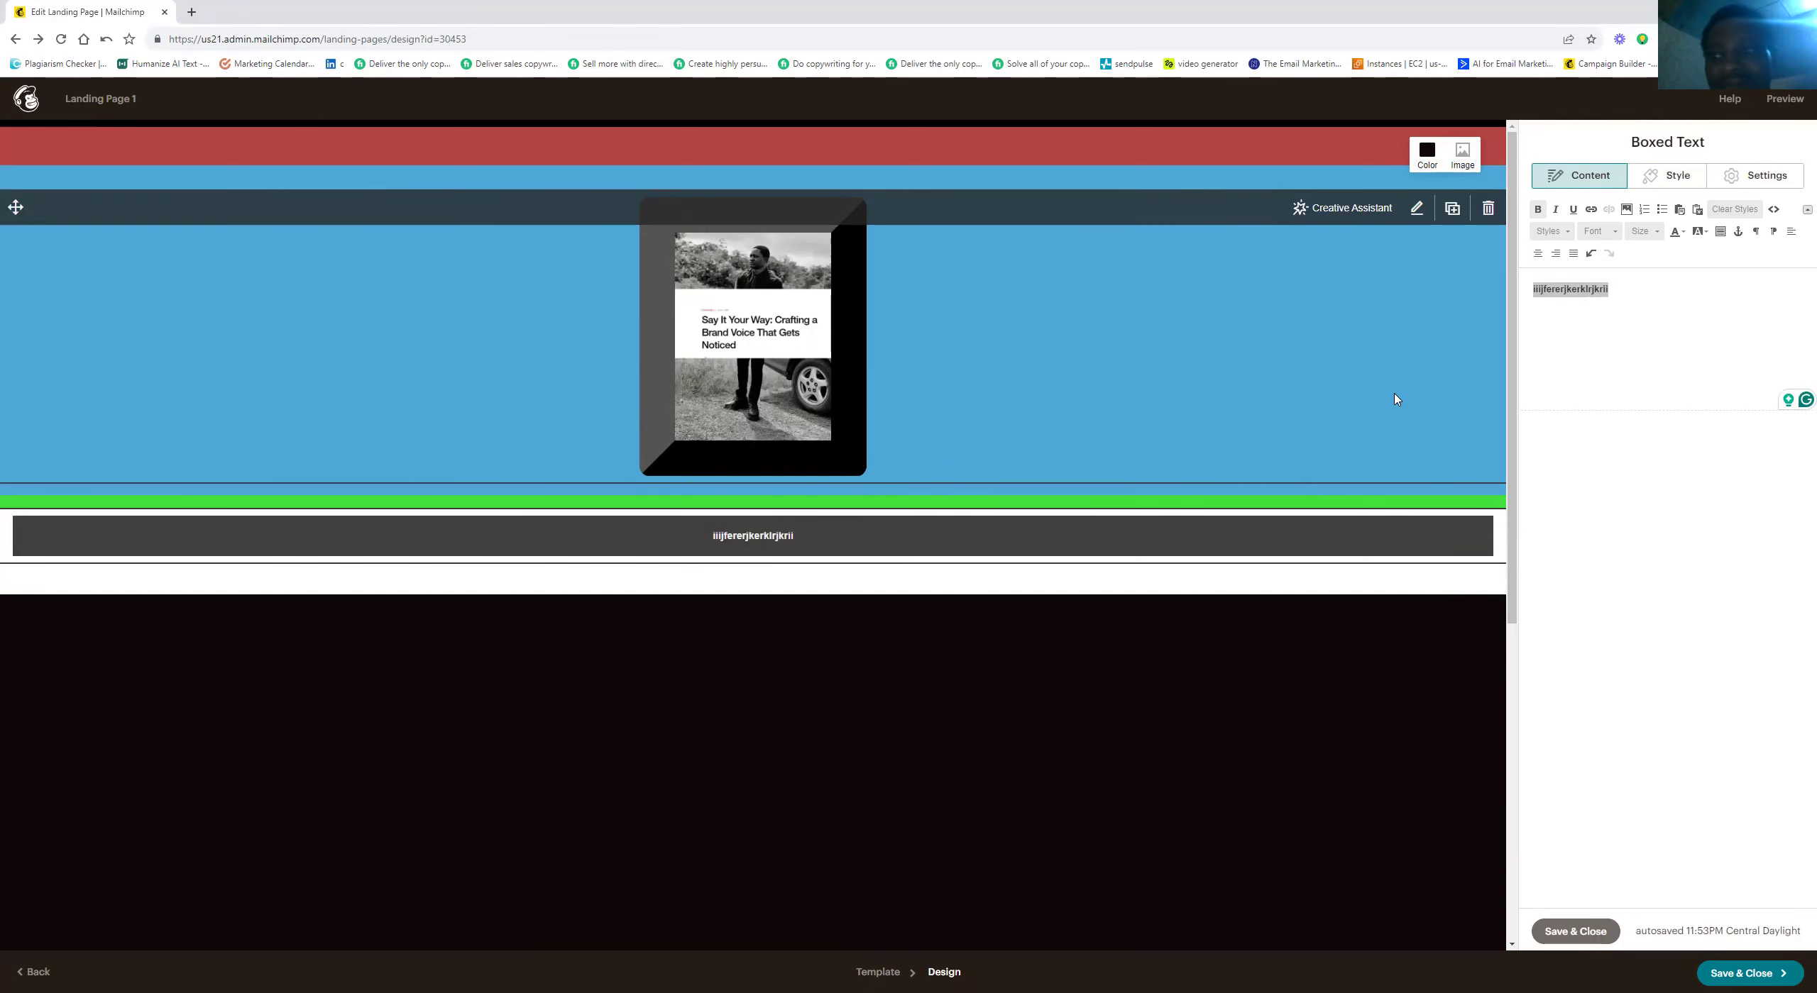
- Style the Boxed Text block's text with the Georgia font at a size of 16px
click(1675, 177)
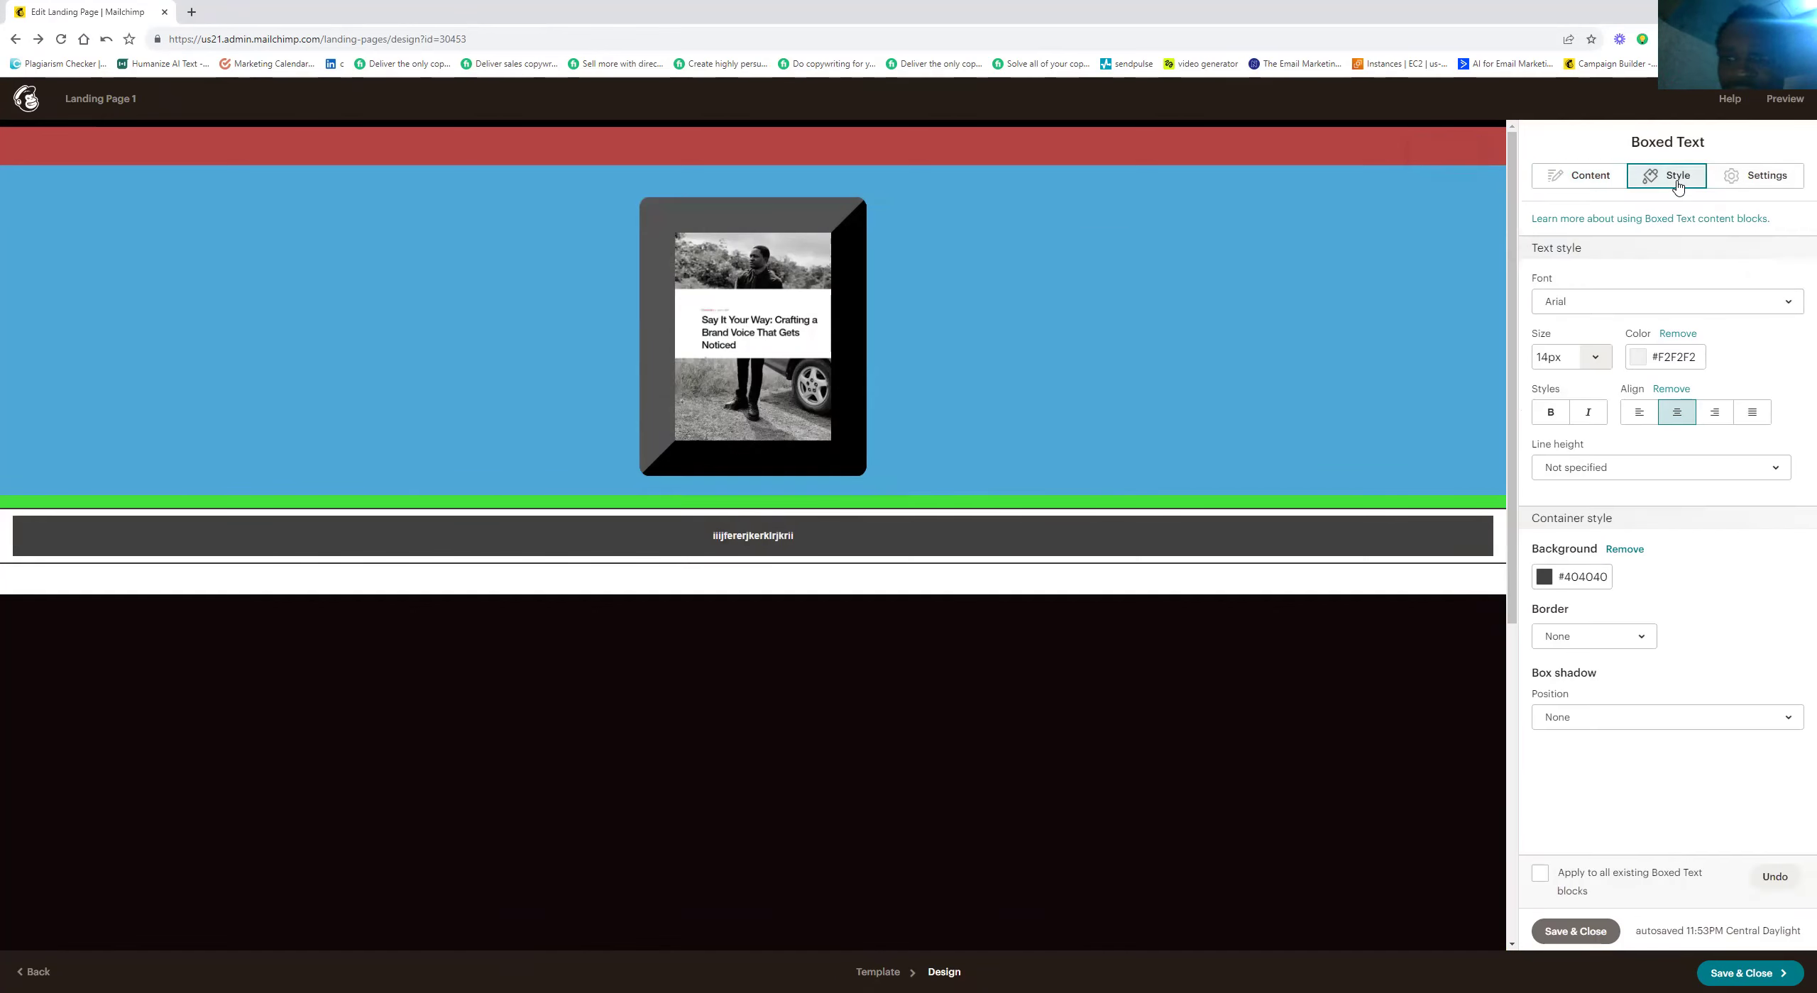
click(1601, 304)
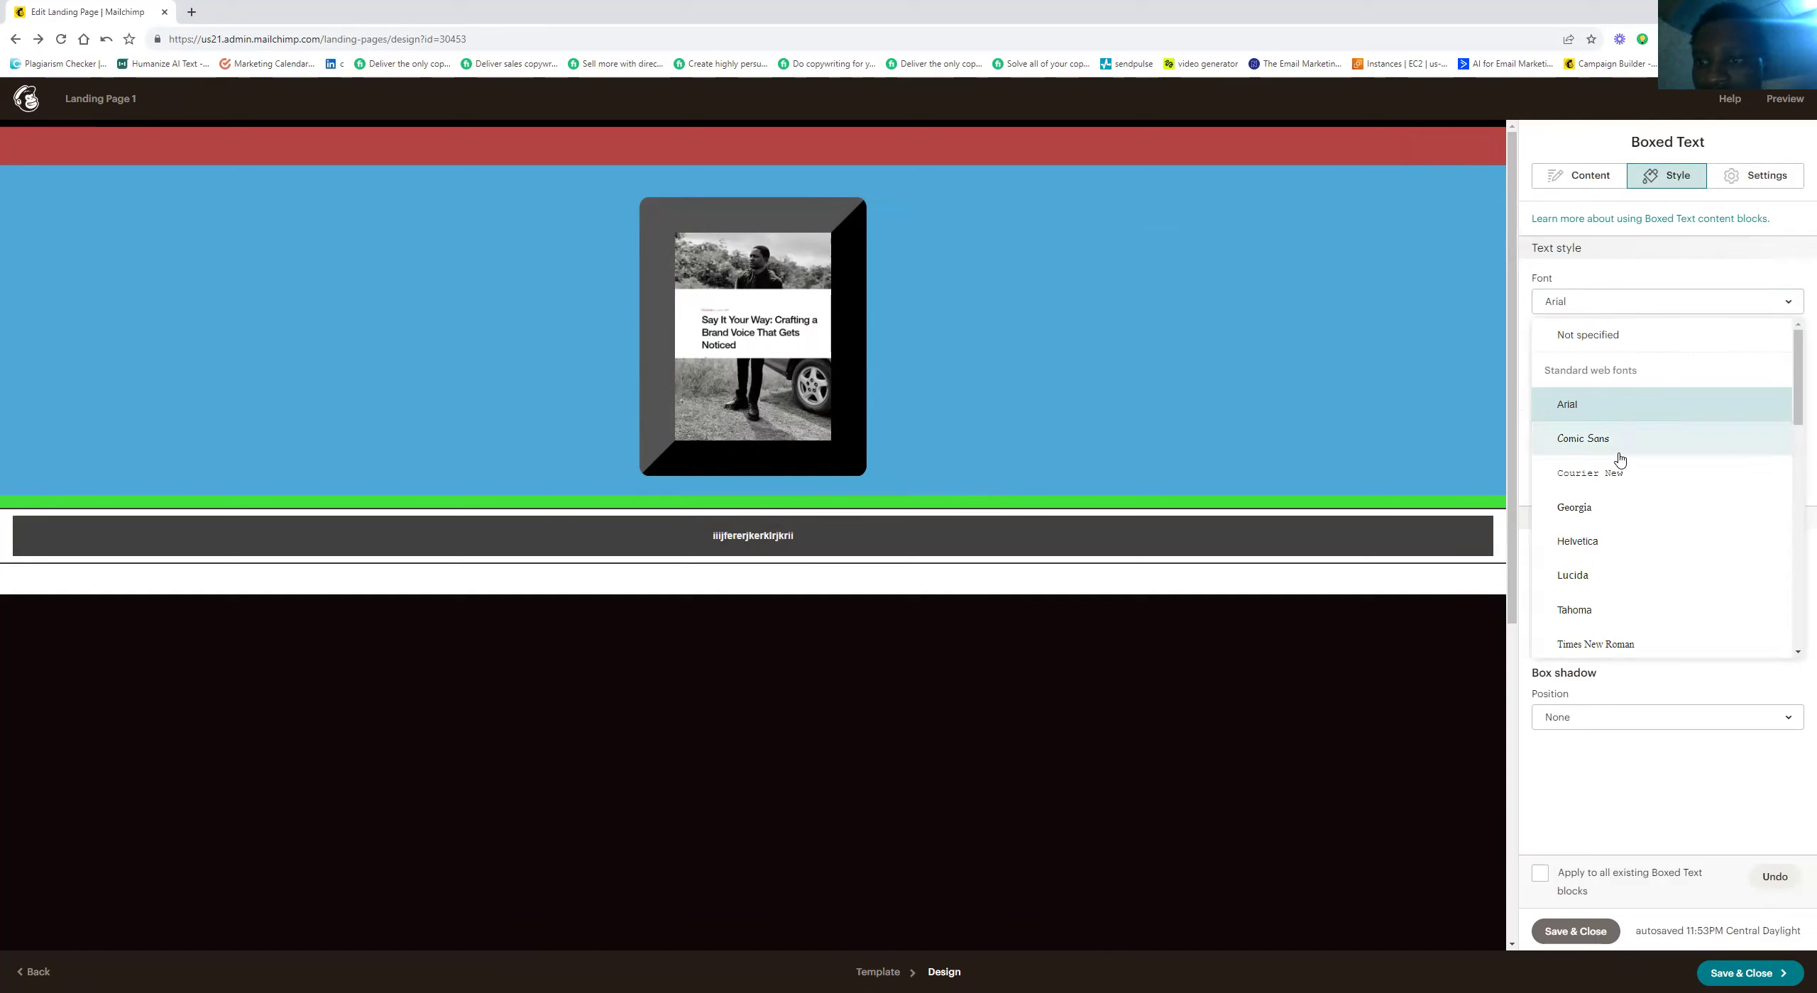
click(1582, 508)
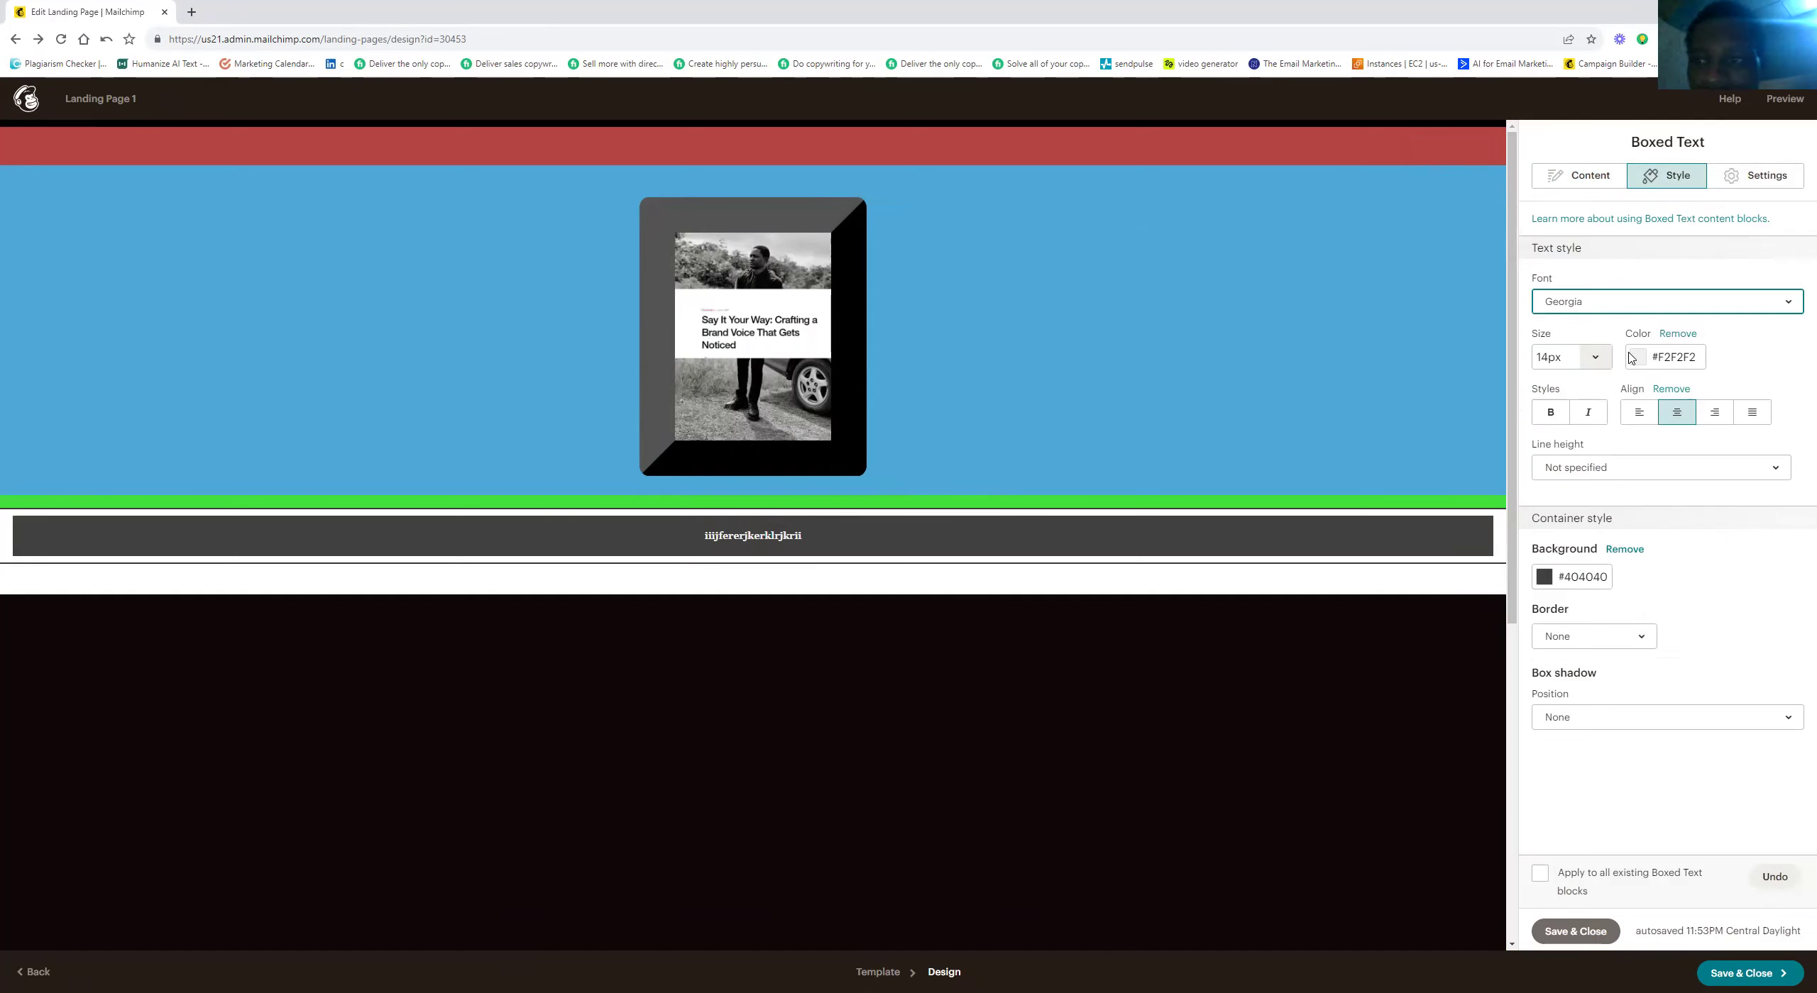
click(1589, 357)
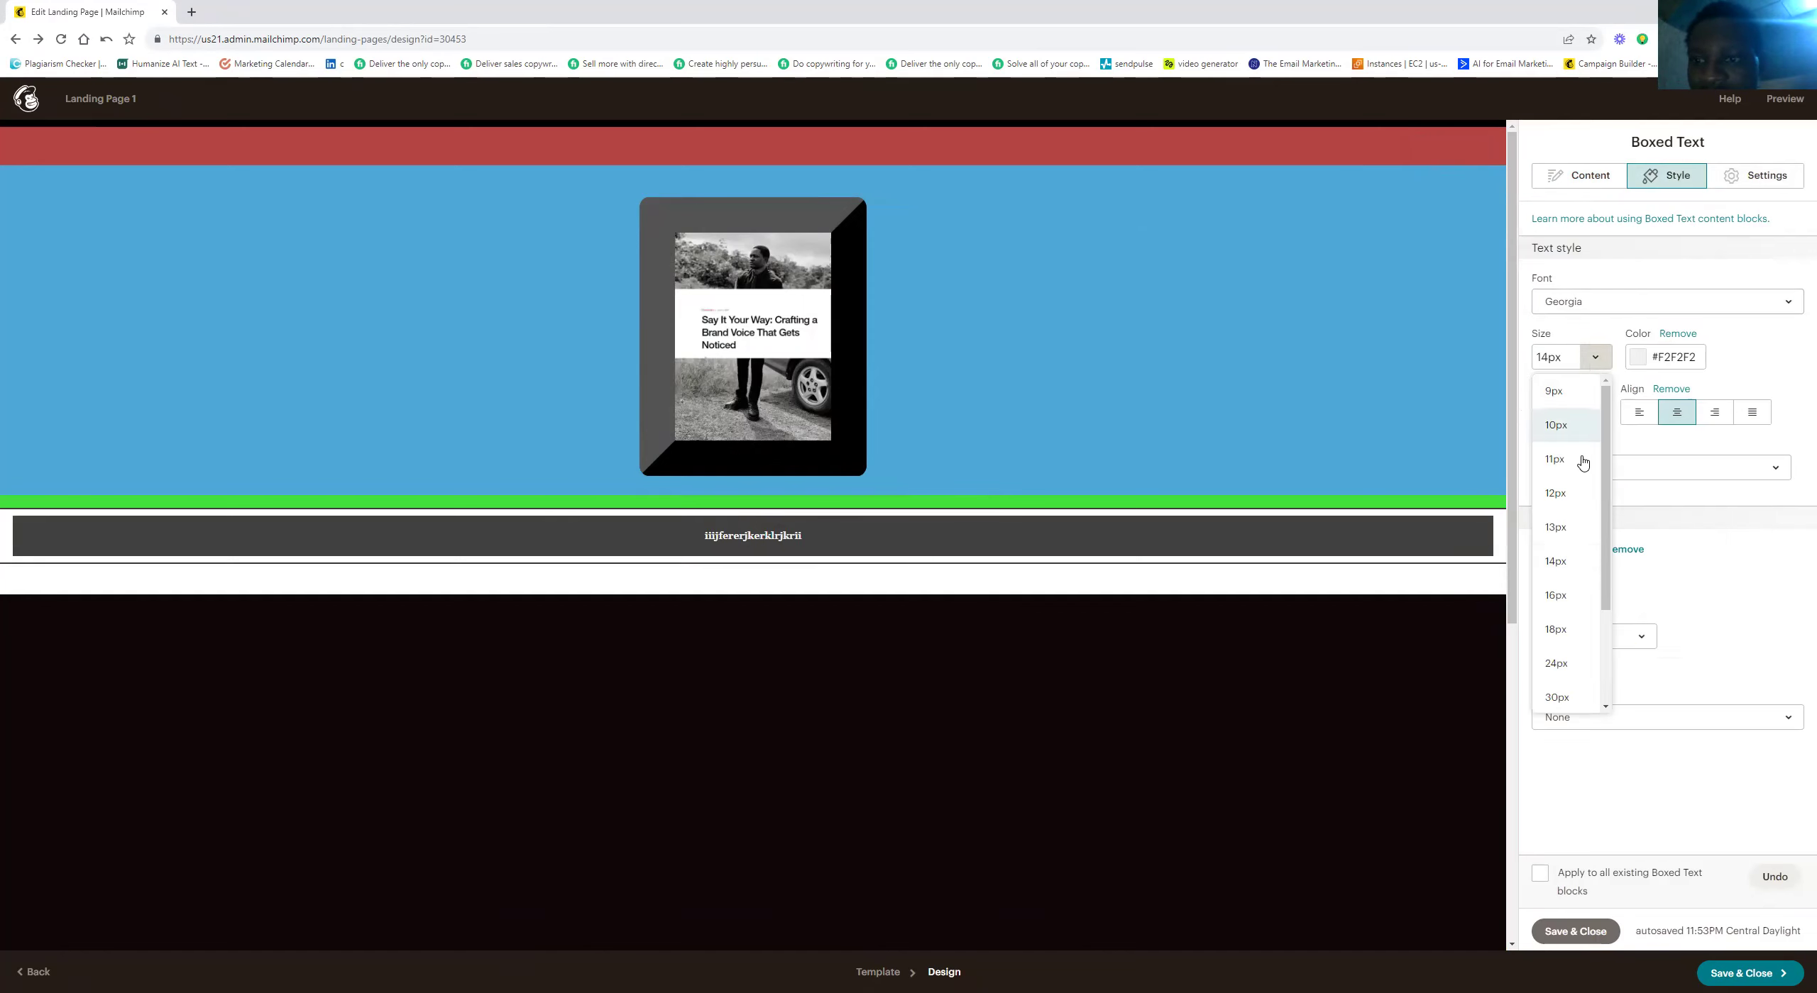
click(1576, 594)
- Try the dark text colors #1d1919 and #473131 on the Boxed Text block
click(1636, 357)
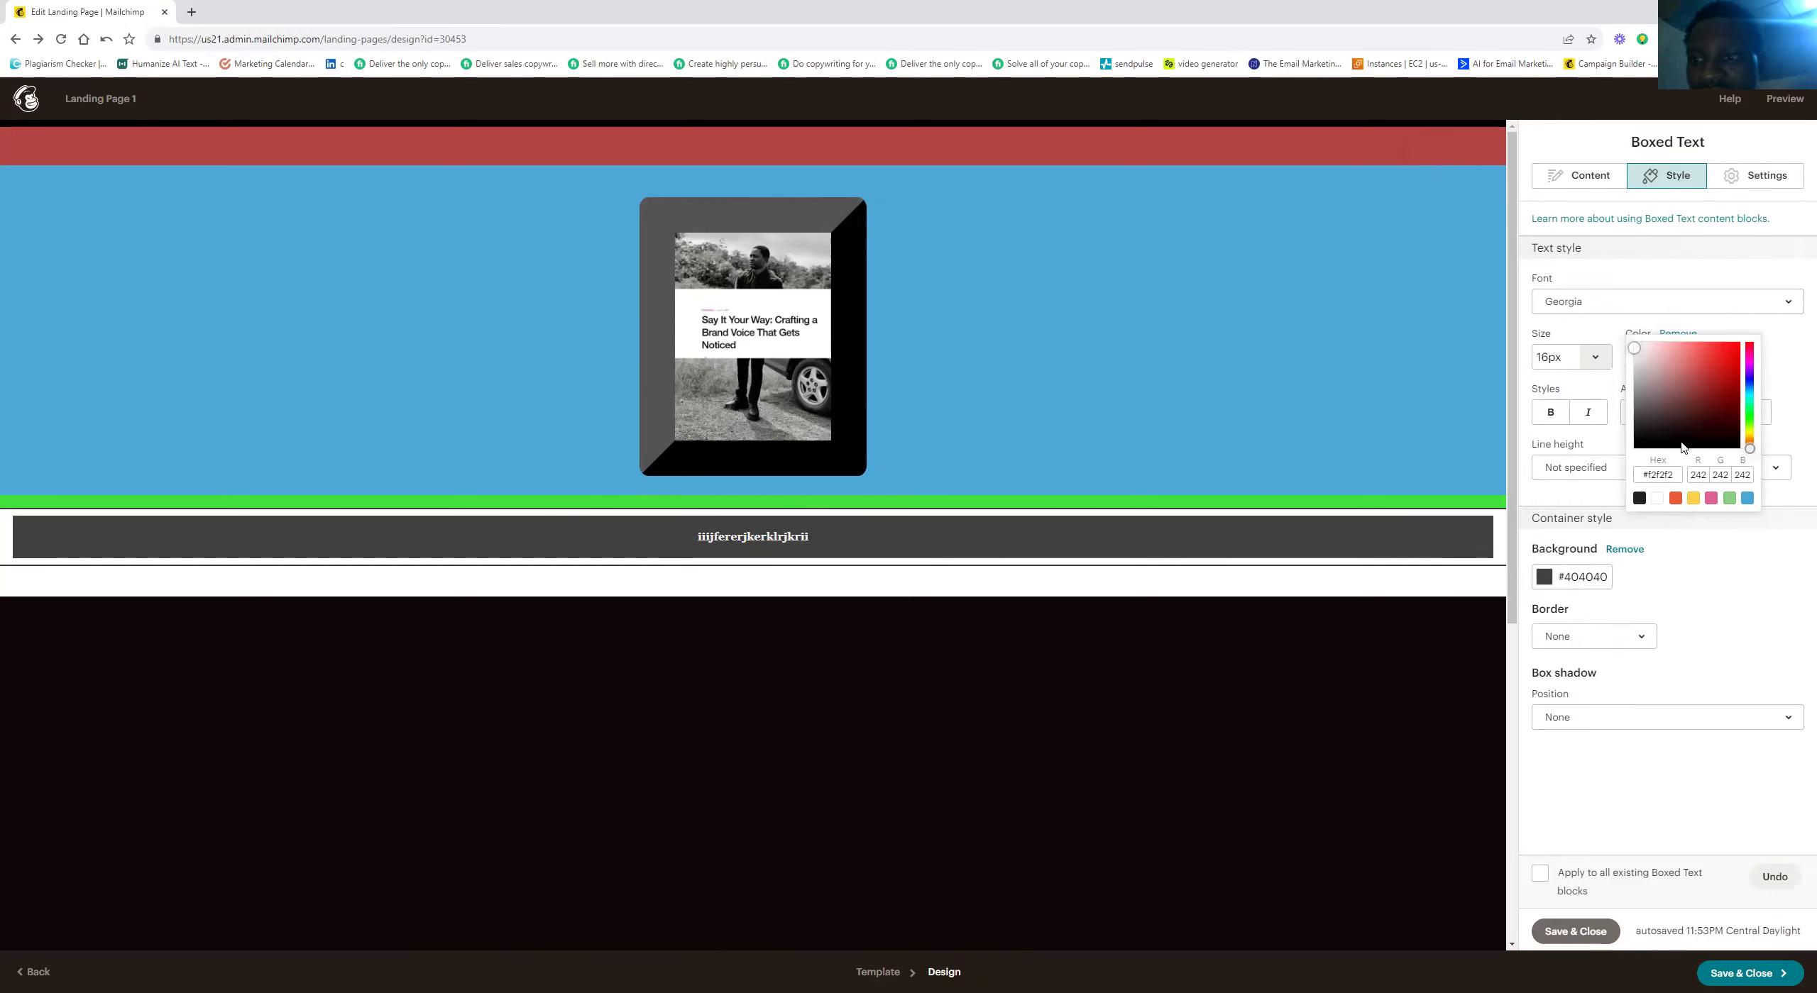
mouse_move(1686, 426)
mouse_down()
mouse_move(1637, 451)
mouse_move(1736, 359)
mouse_move(1725, 421)
mouse_move(1641, 452)
mouse_move(1648, 437)
mouse_up()
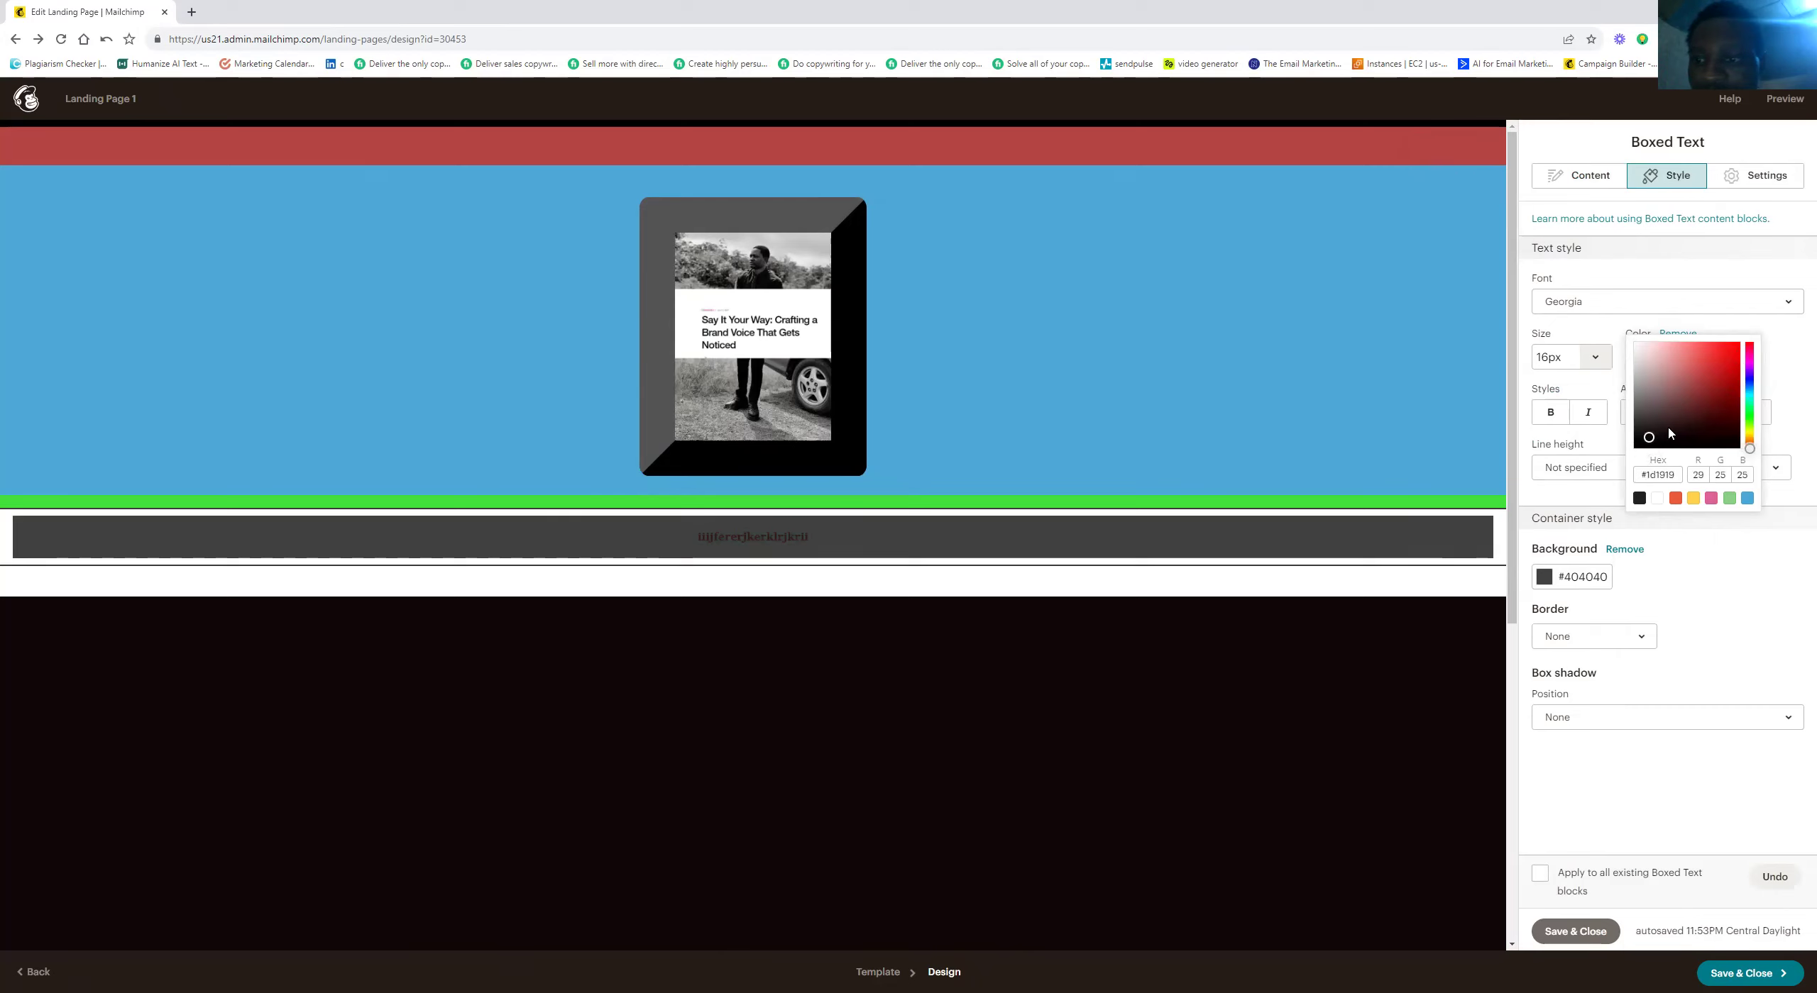
click(1796, 377)
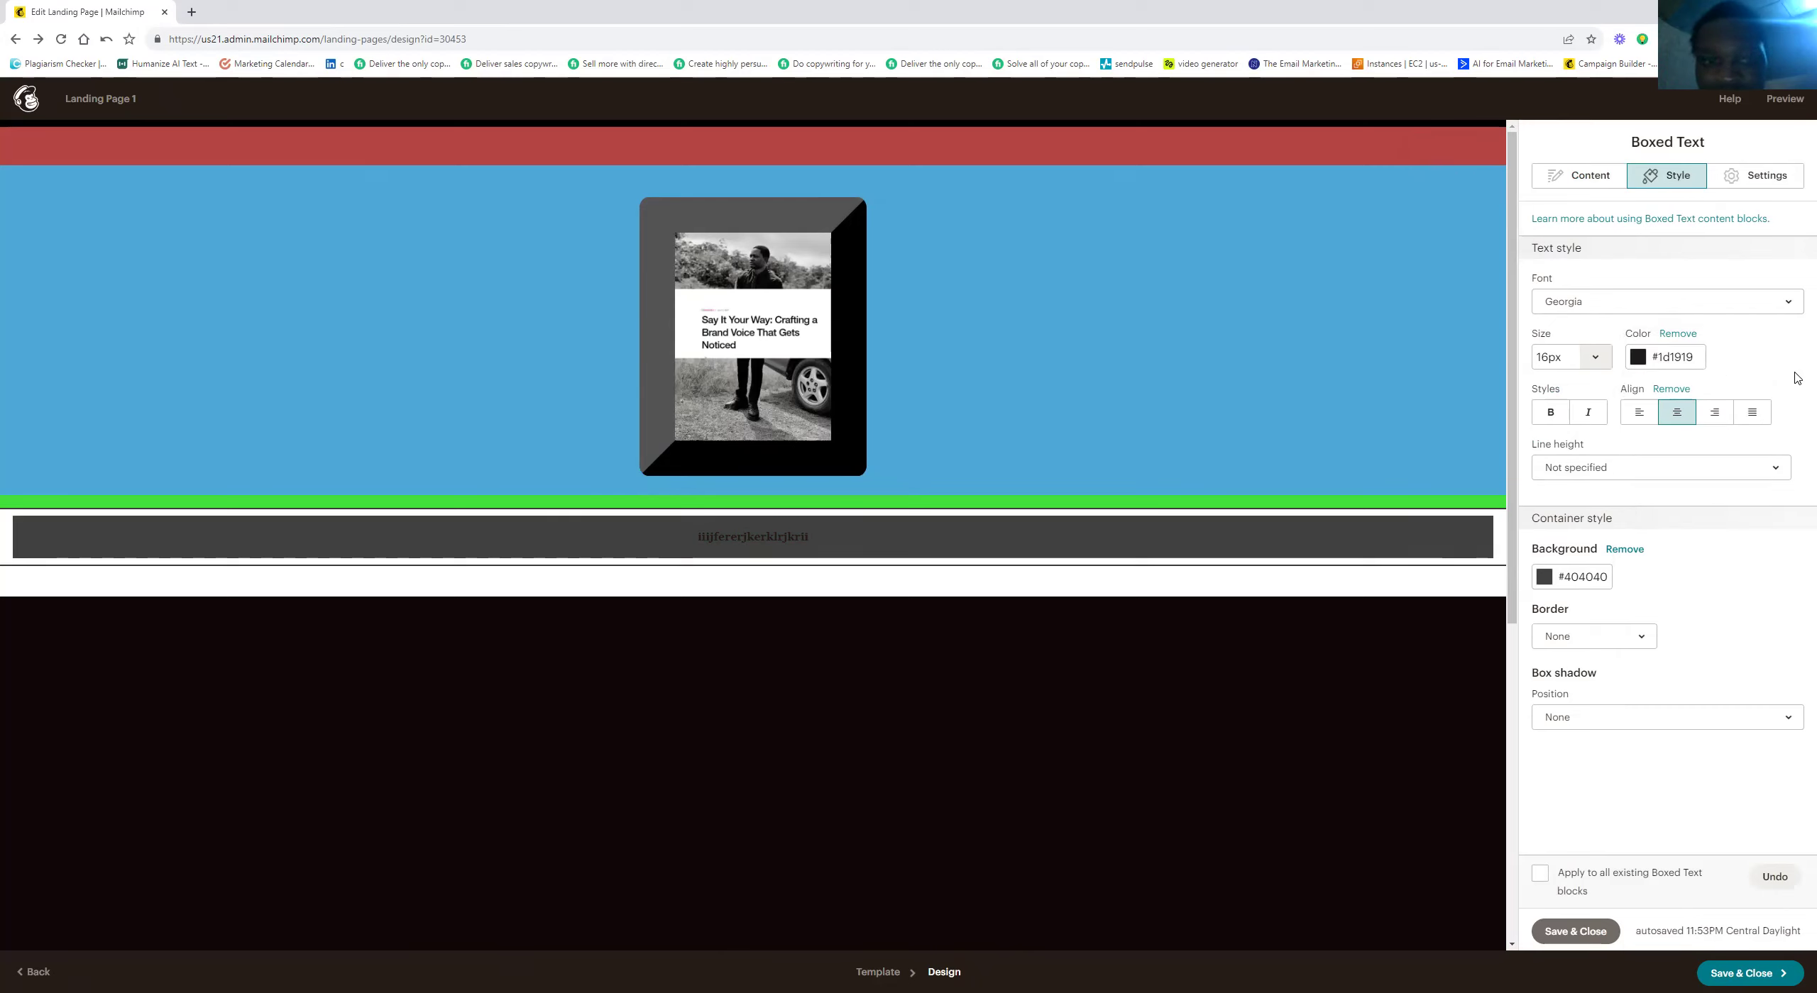
click(1638, 364)
mouse_move(1650, 435)
mouse_down()
mouse_move(1718, 358)
mouse_move(1669, 416)
mouse_up()
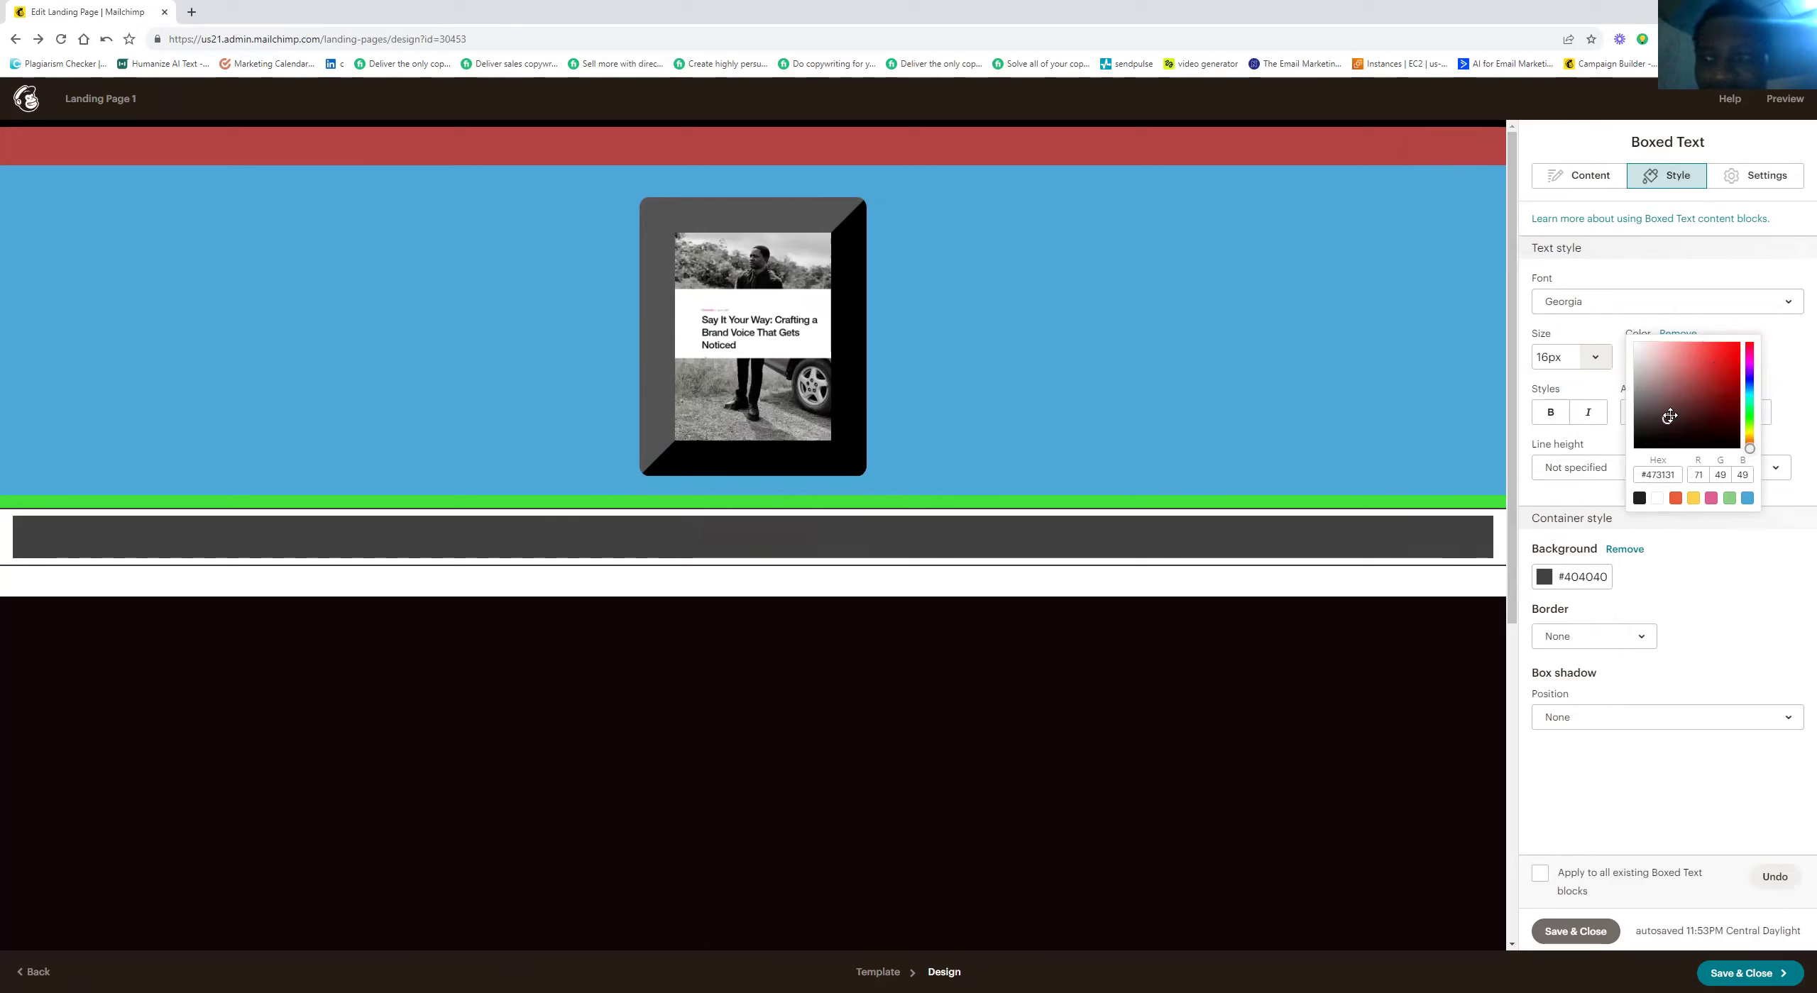
click(1796, 381)
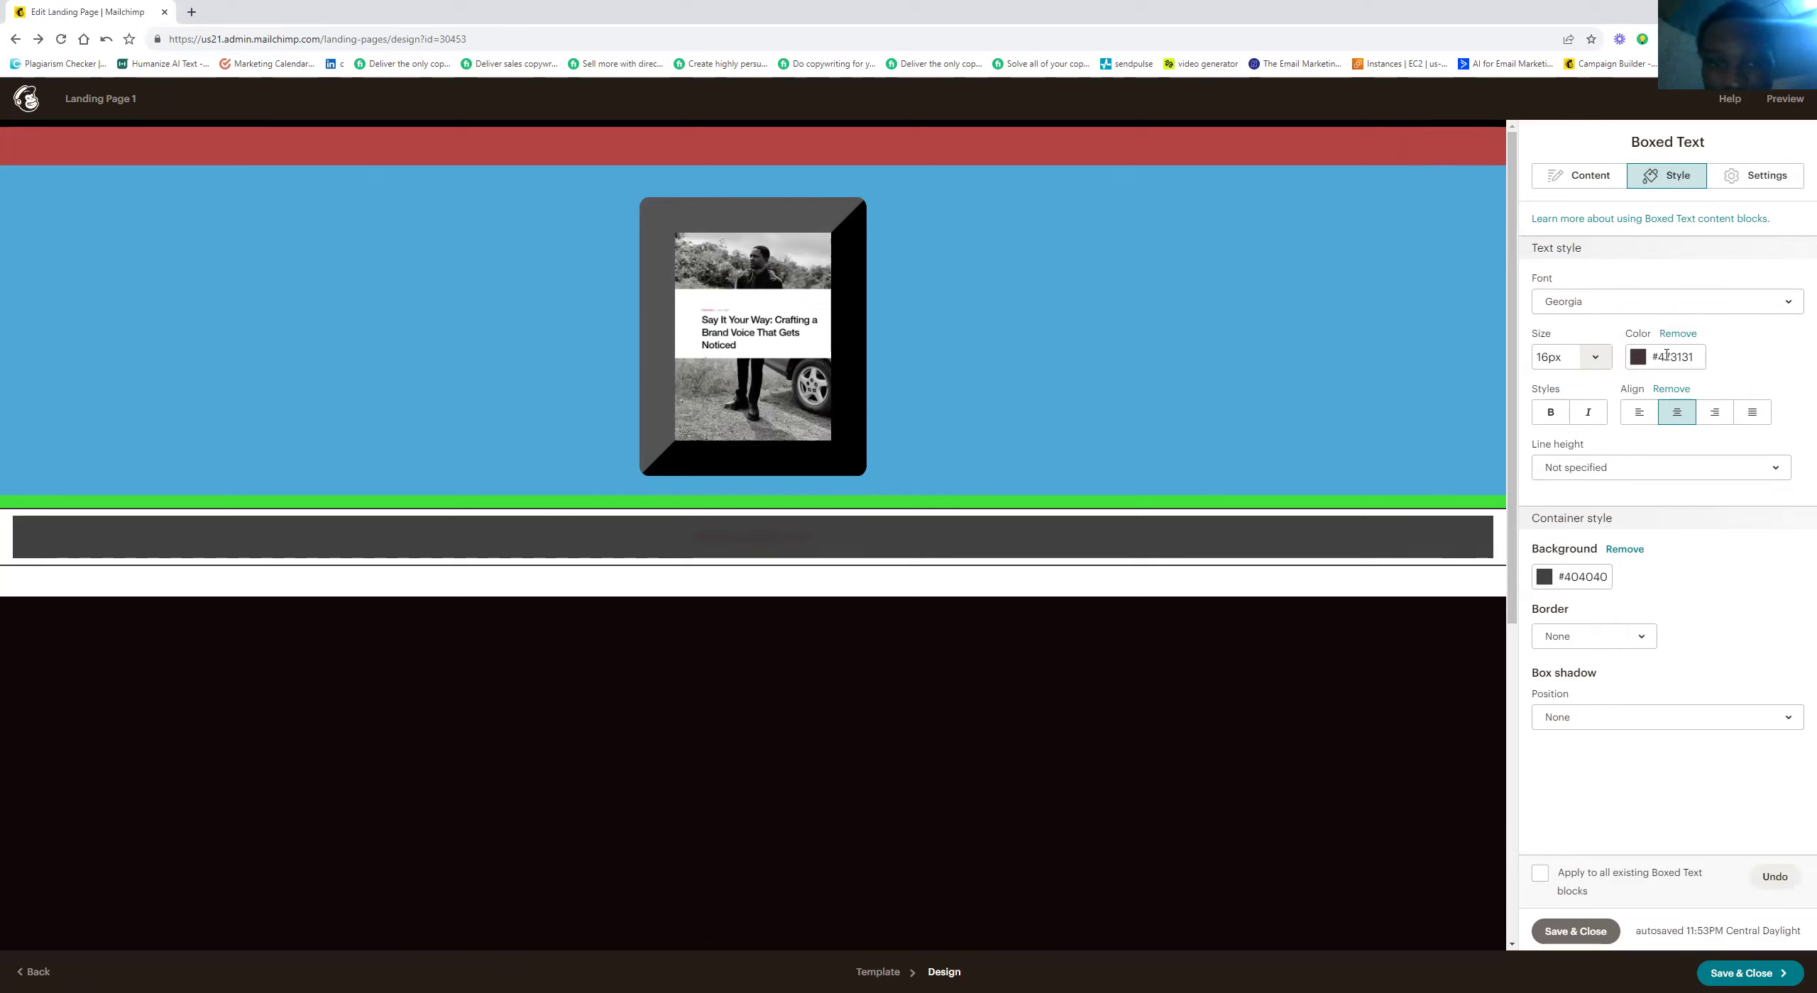
- Set the Boxed Text block's text color to white, #ffffff
click(1639, 360)
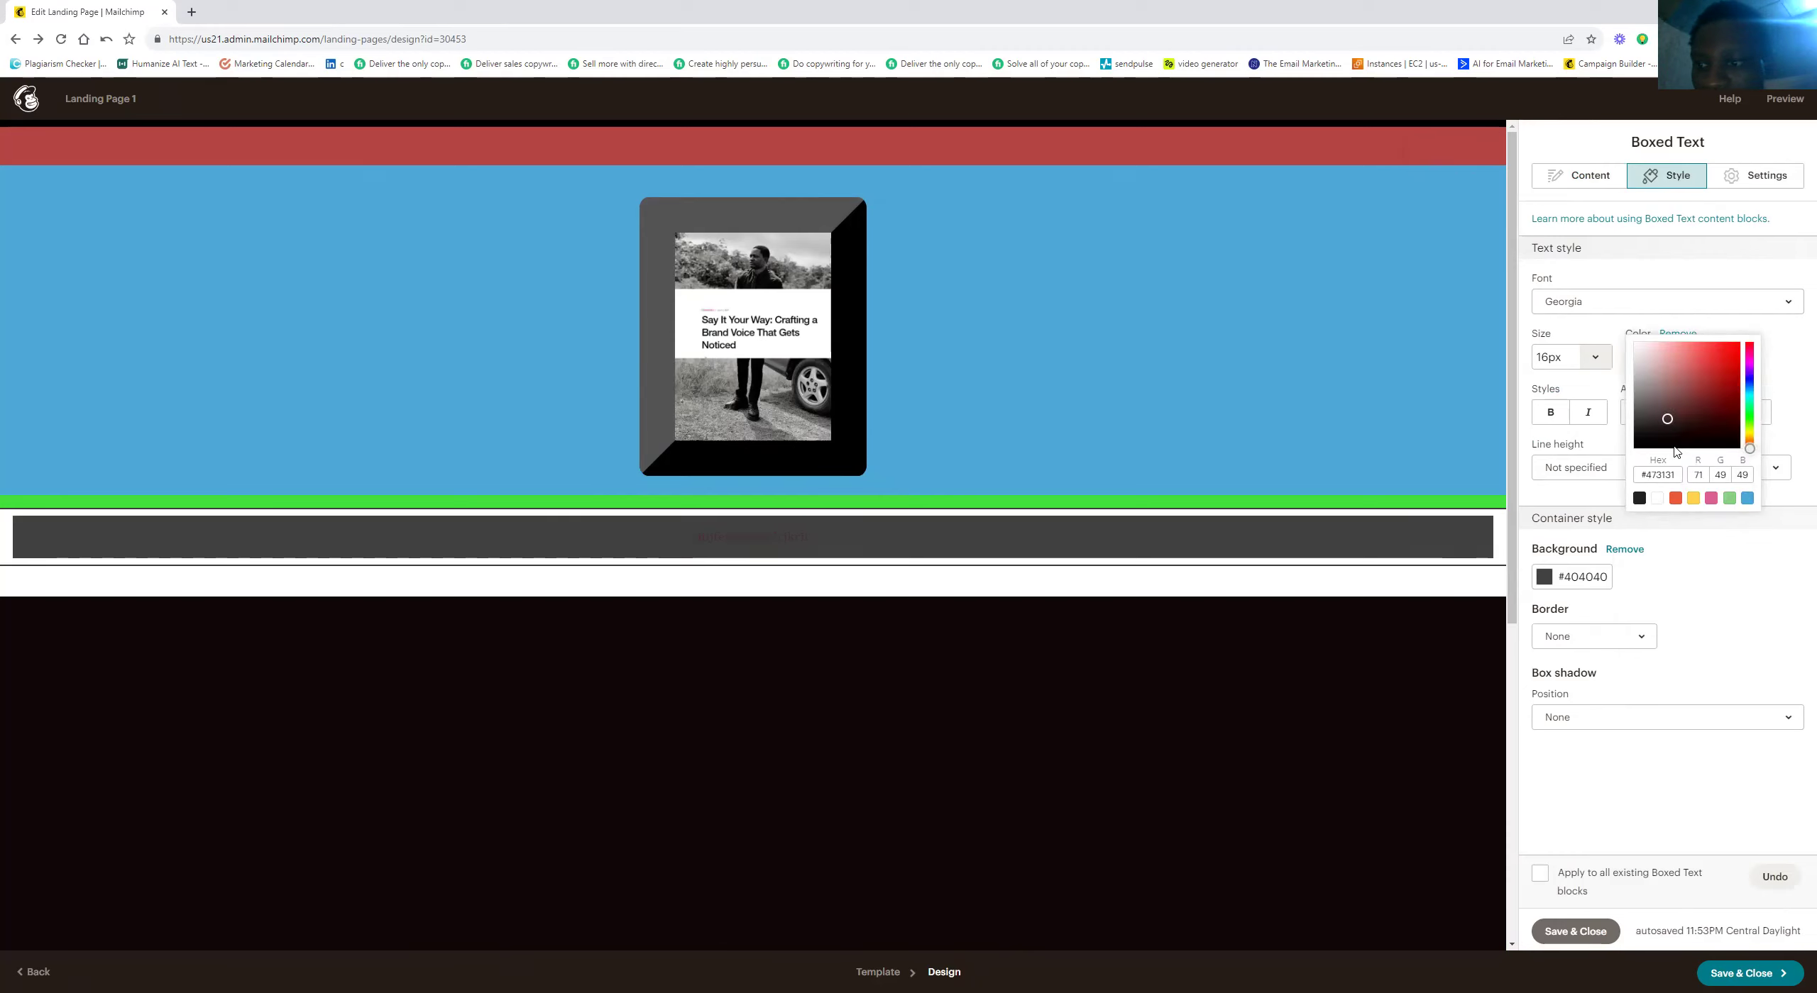
click(1657, 498)
click(1782, 414)
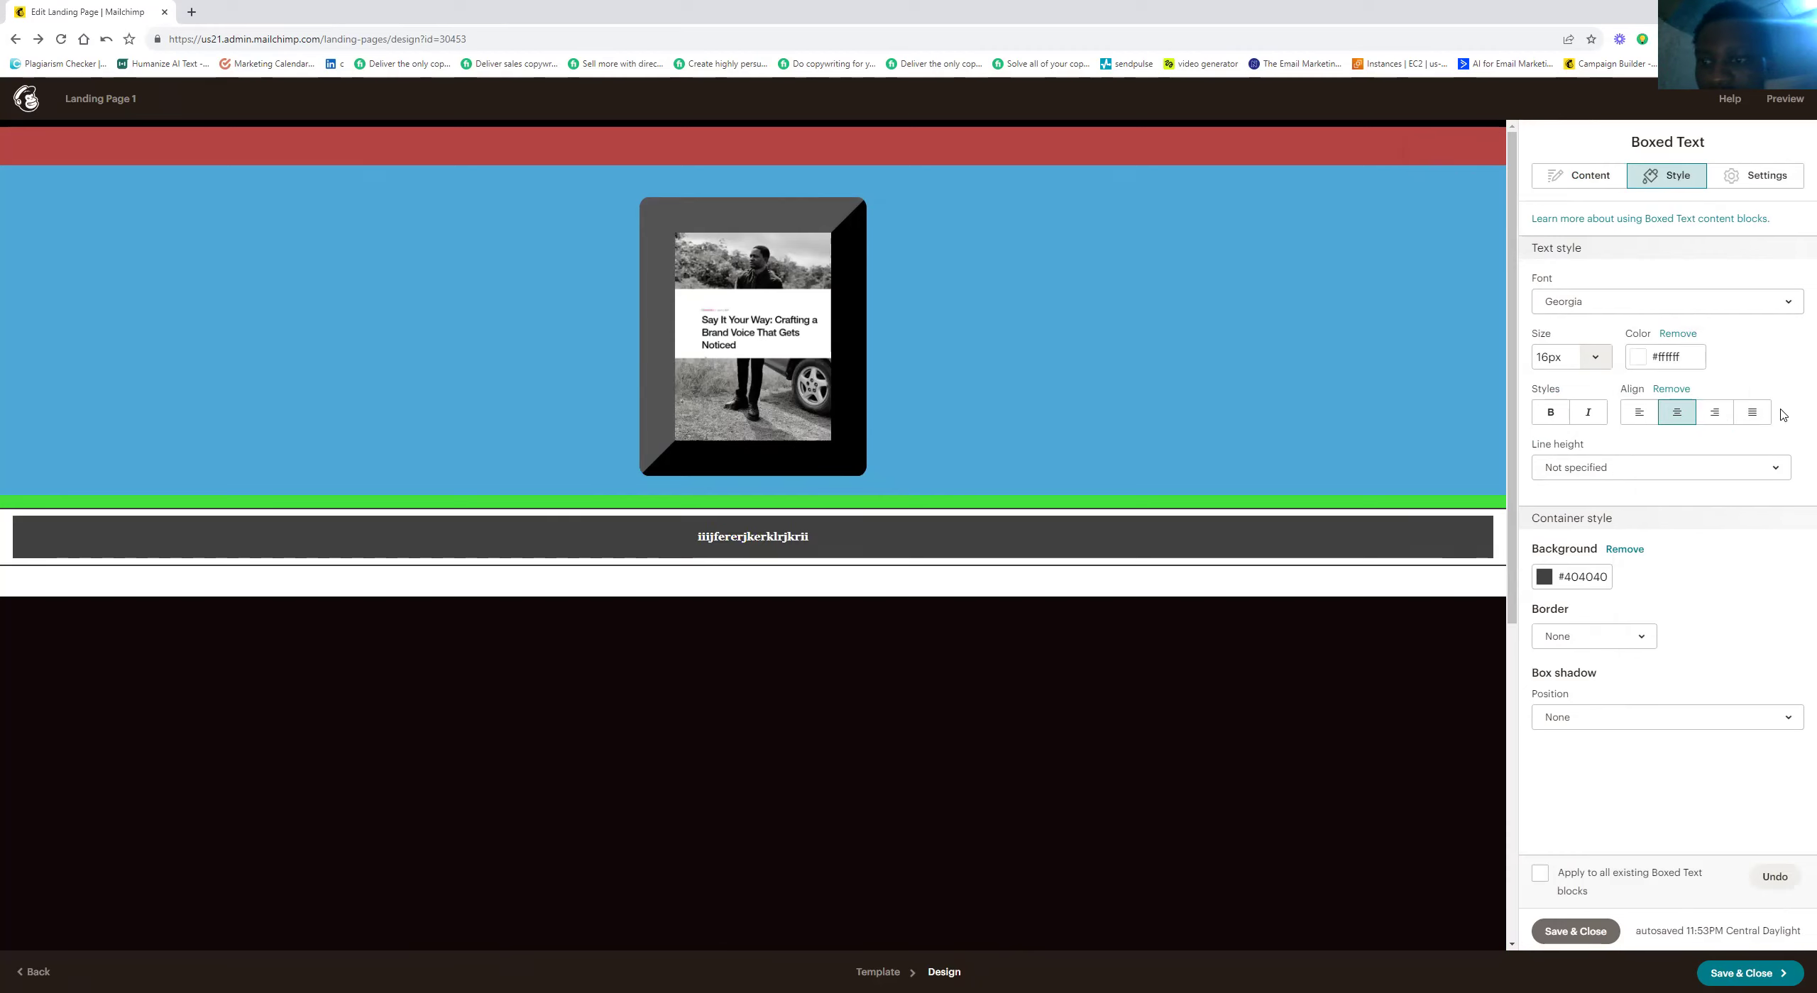
- Apply the italic text style to the Boxed Text block and set its line height to Double space
click(1561, 417)
click(1585, 416)
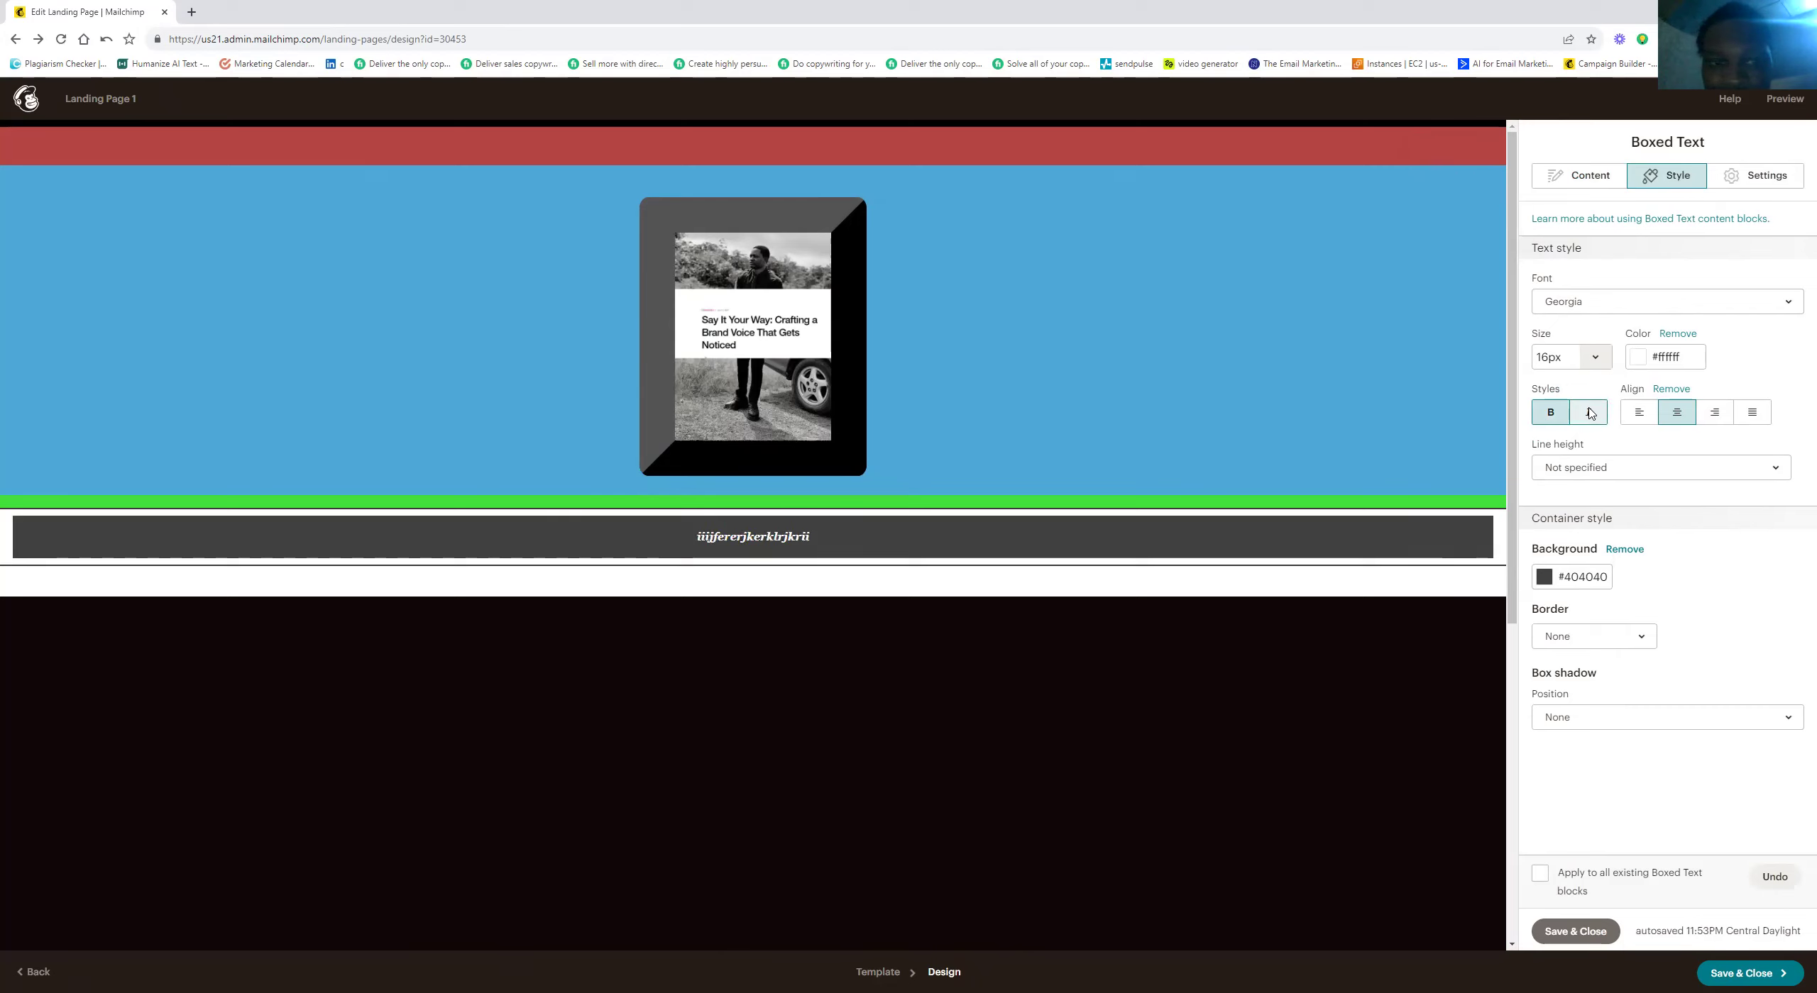
click(1627, 471)
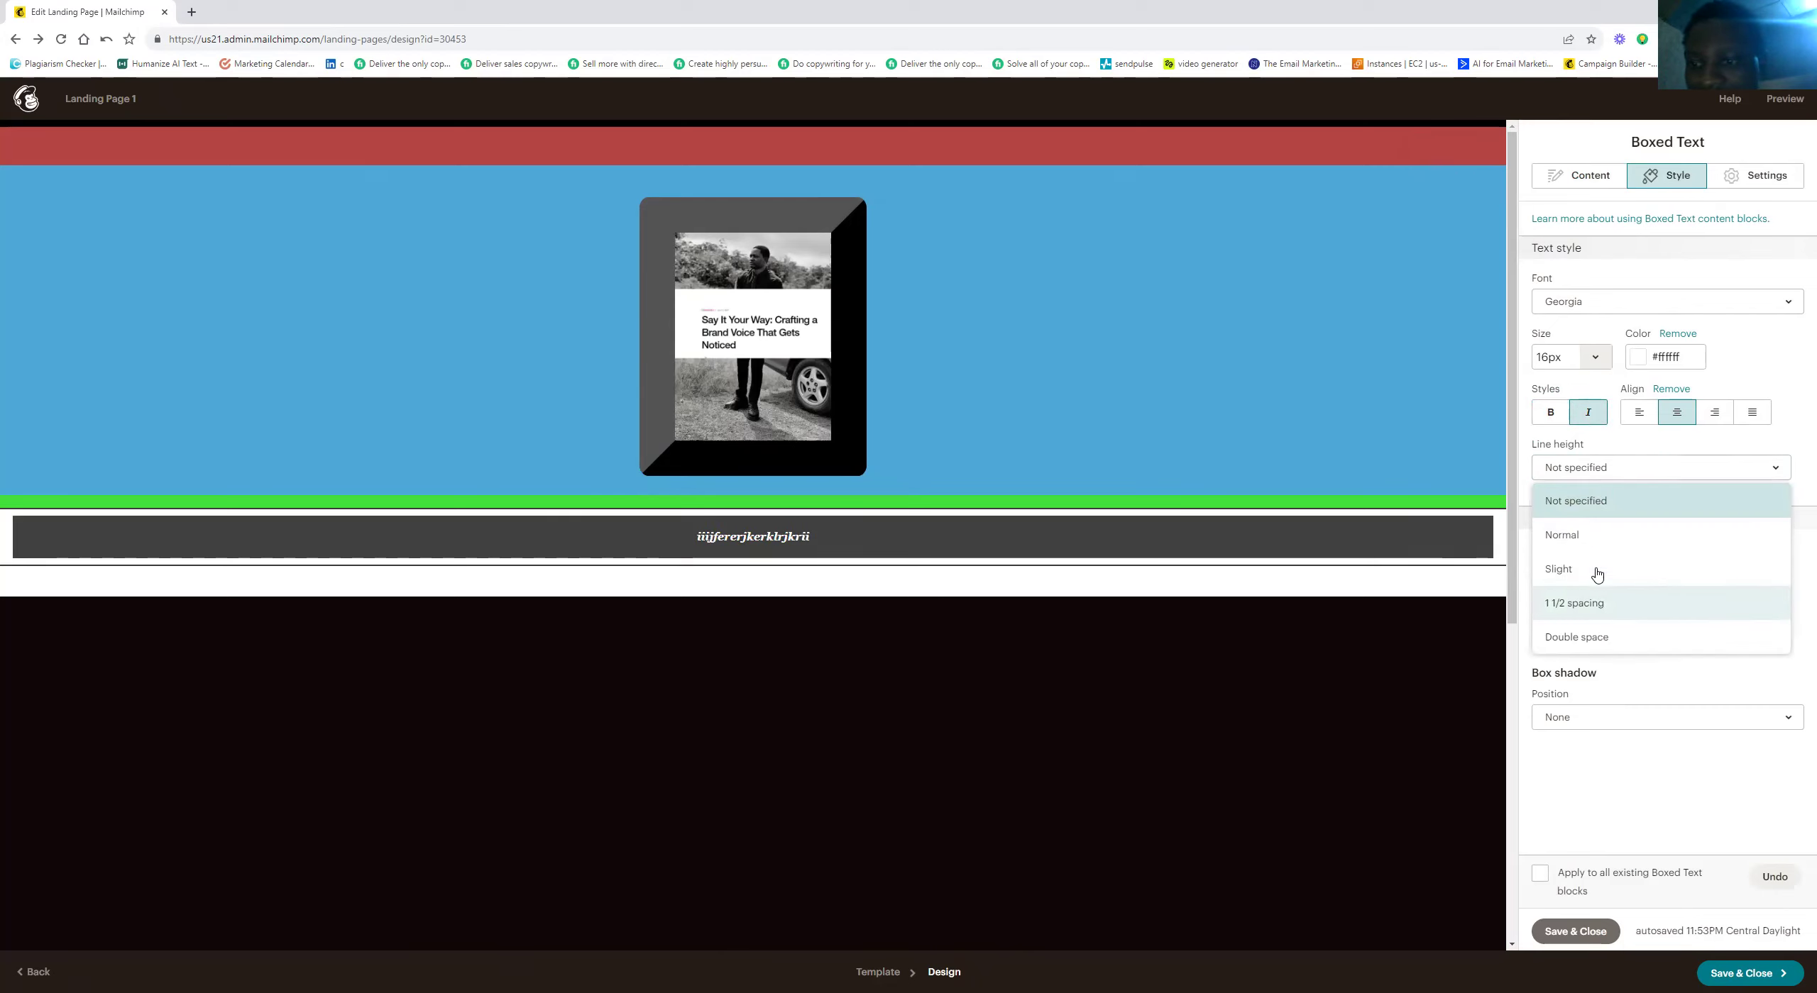
click(1618, 638)
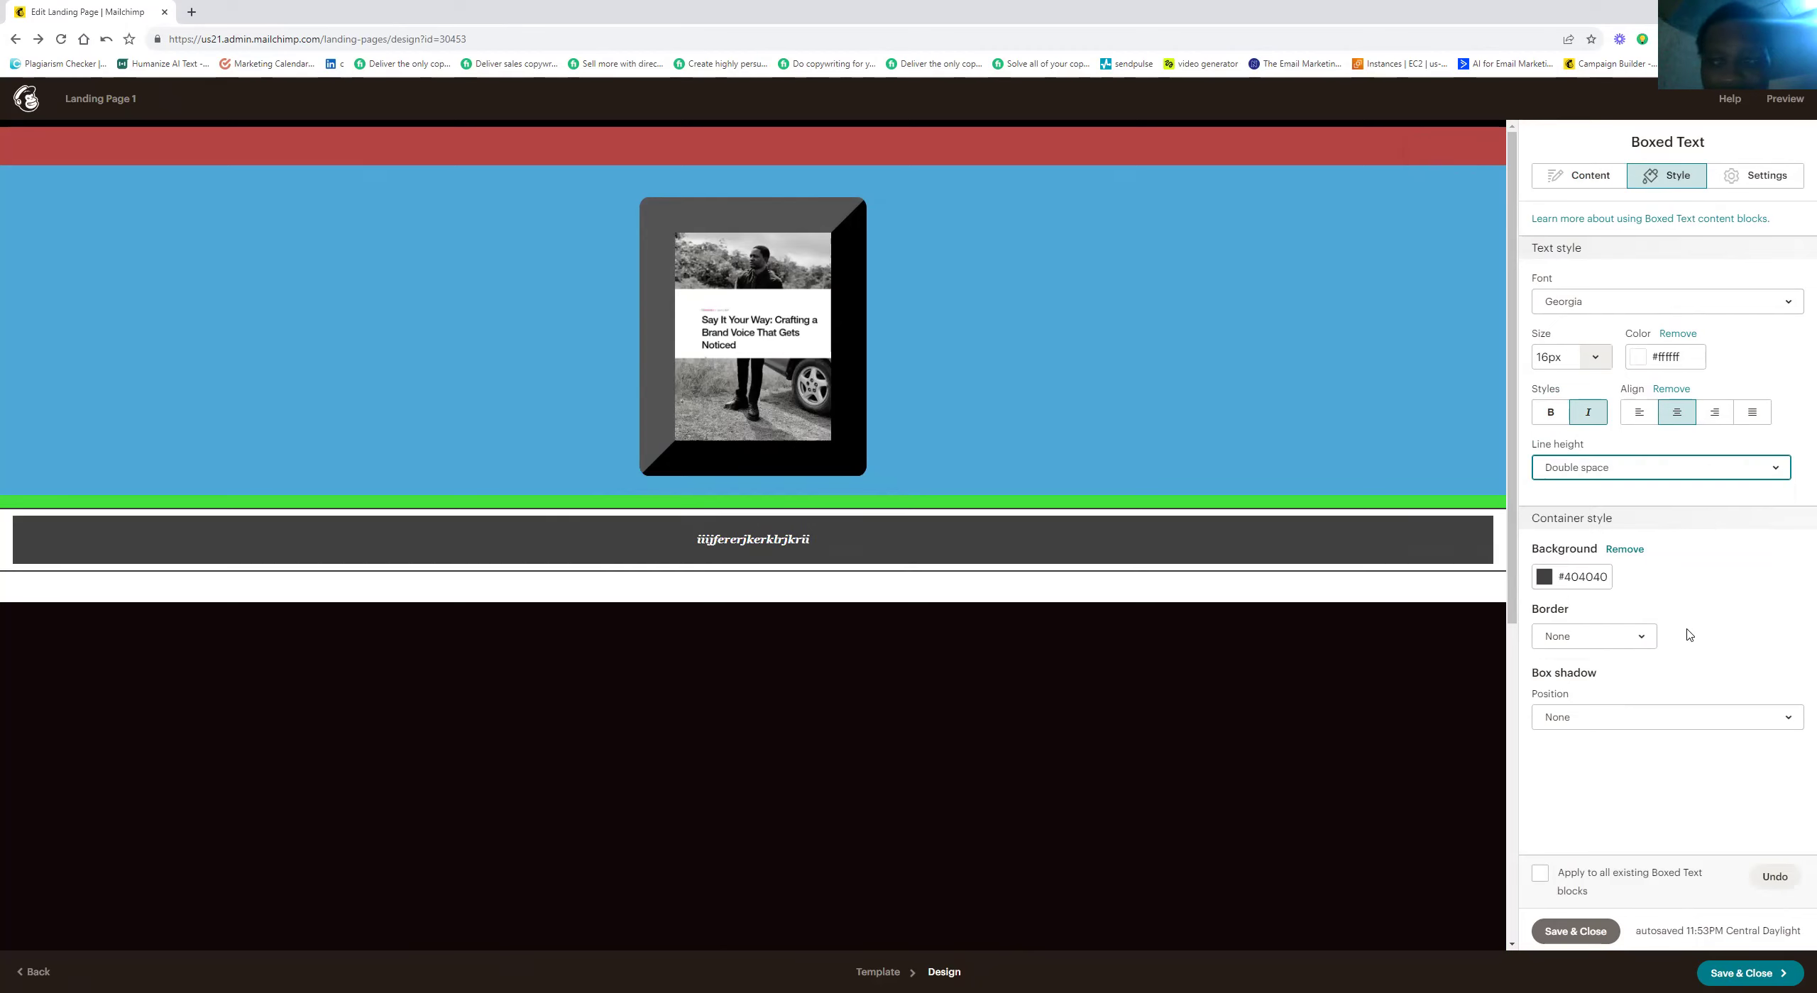
- Set the Boxed Text container's background color to yellow, #ffd249
click(1541, 578)
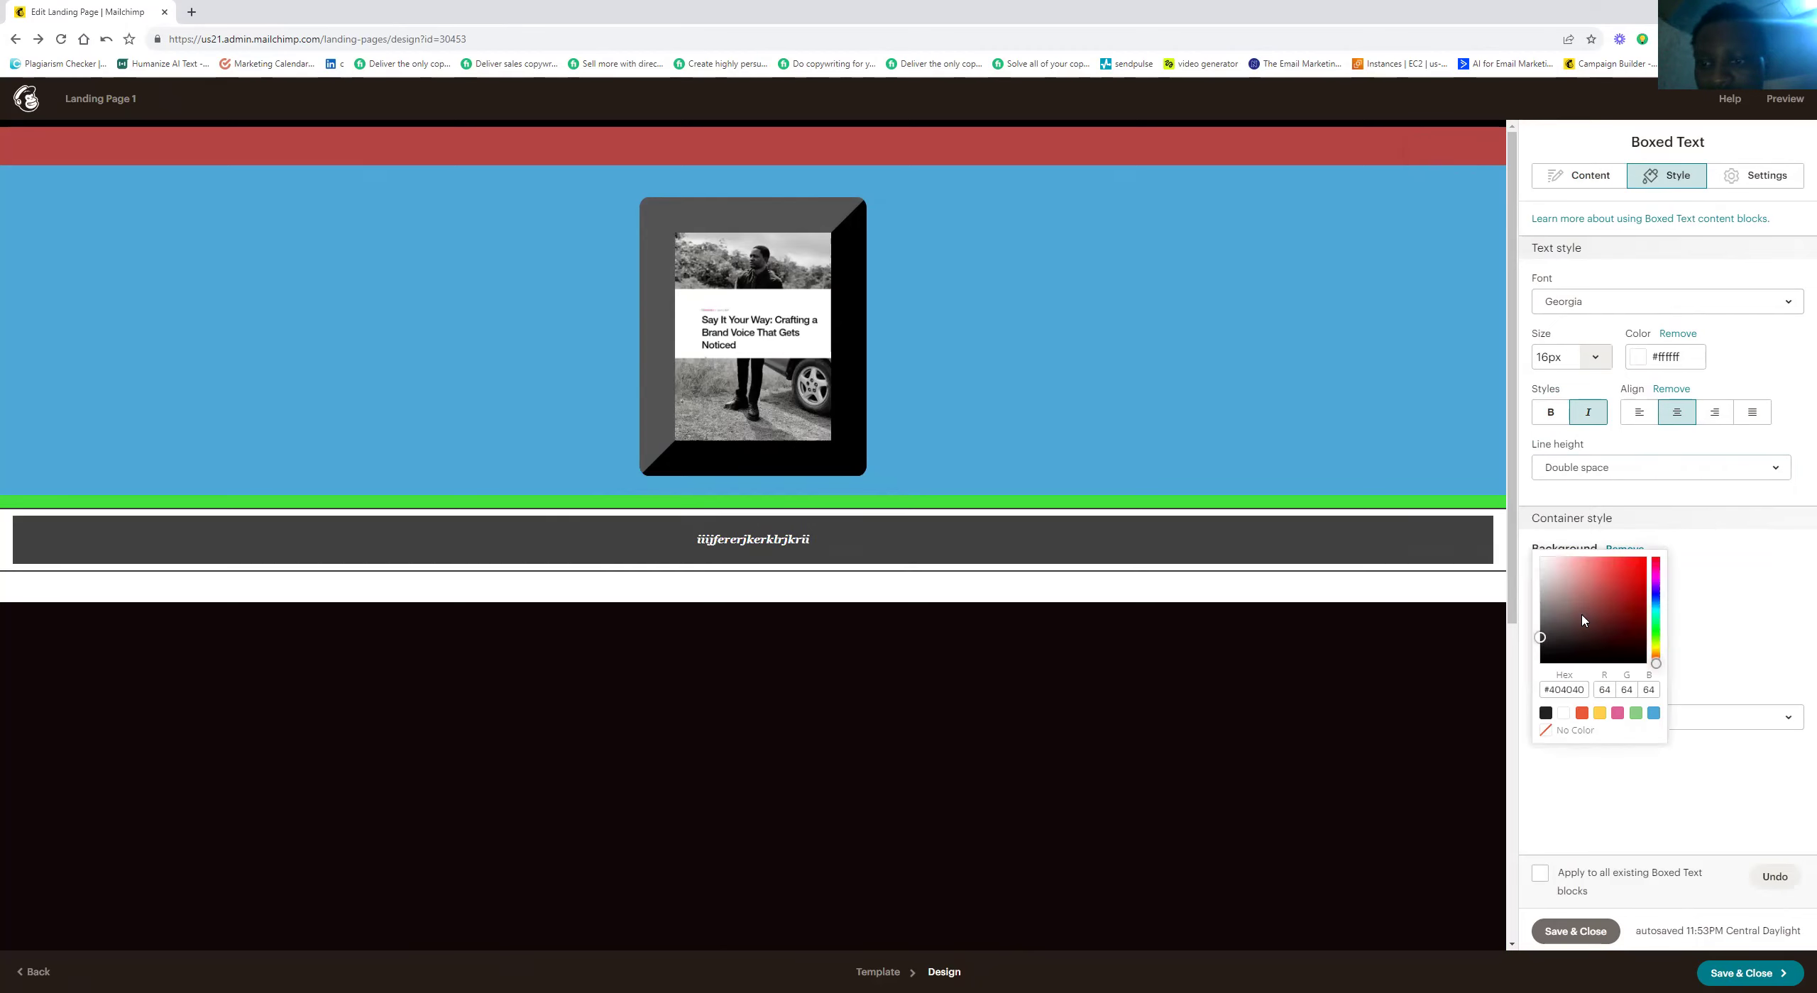
click(1616, 561)
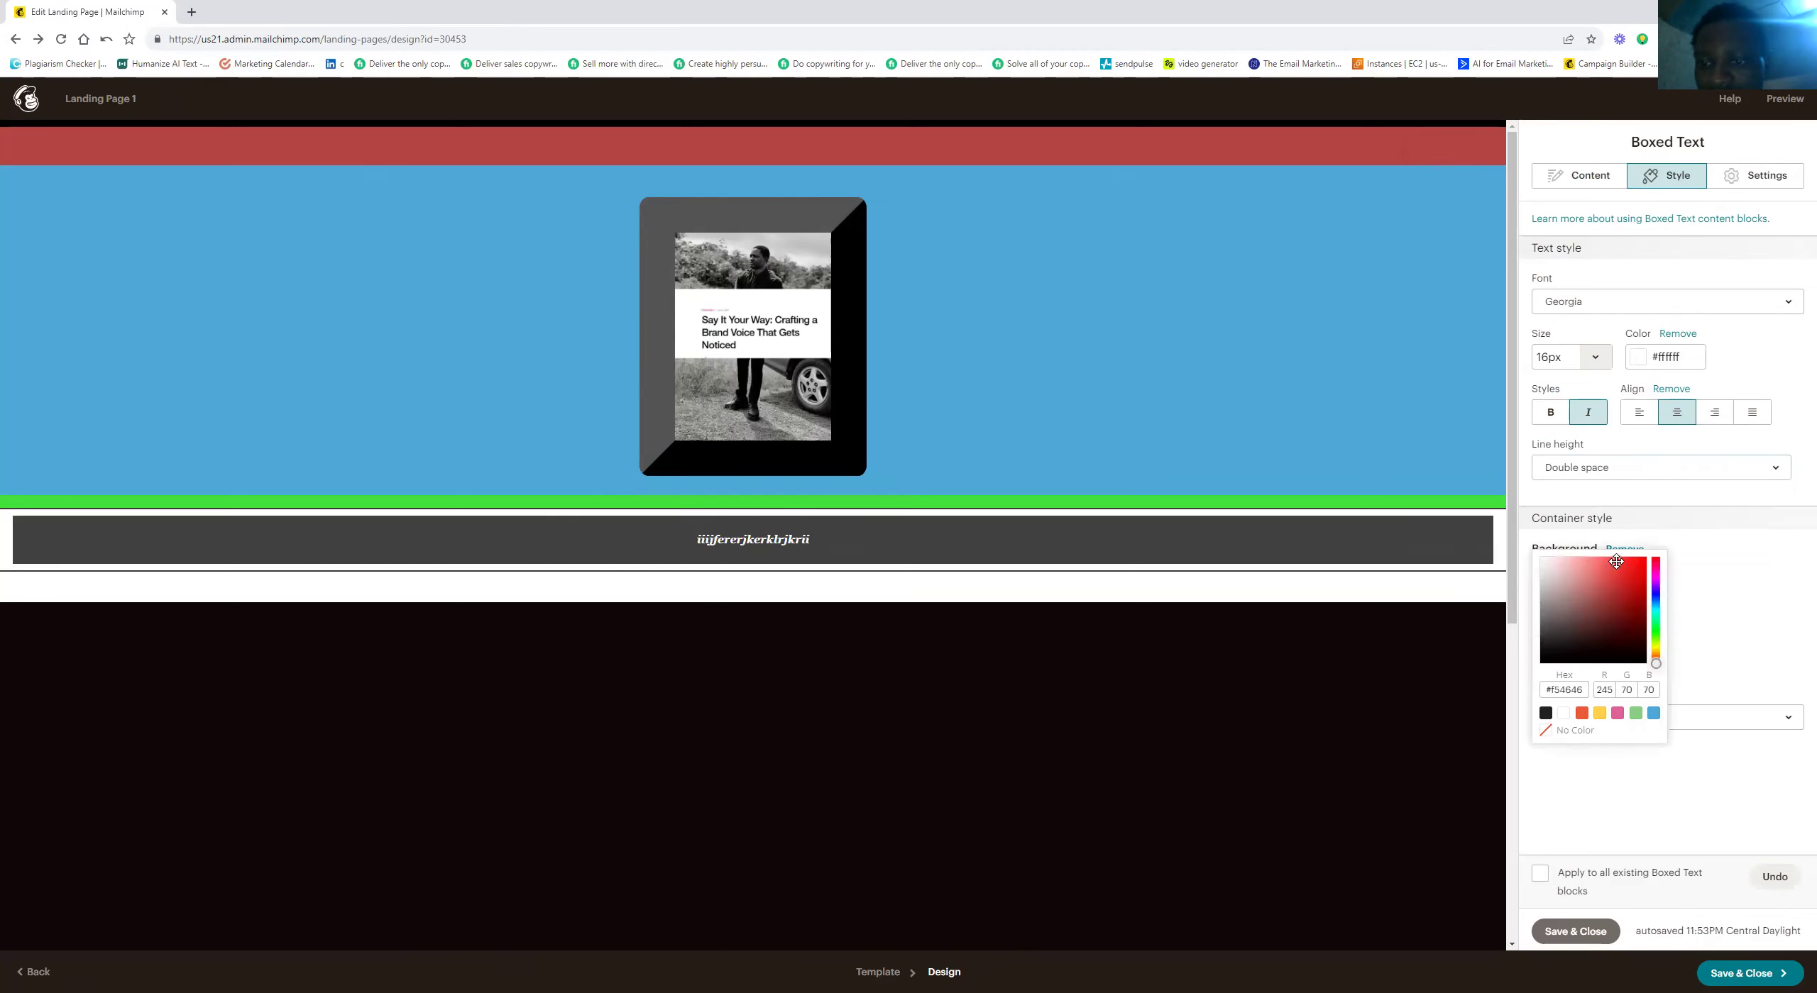
click(1600, 714)
click(1760, 639)
- Try the Solid, Dotted and Inset border styles on the Boxed Text container, and return to Solid
click(1587, 638)
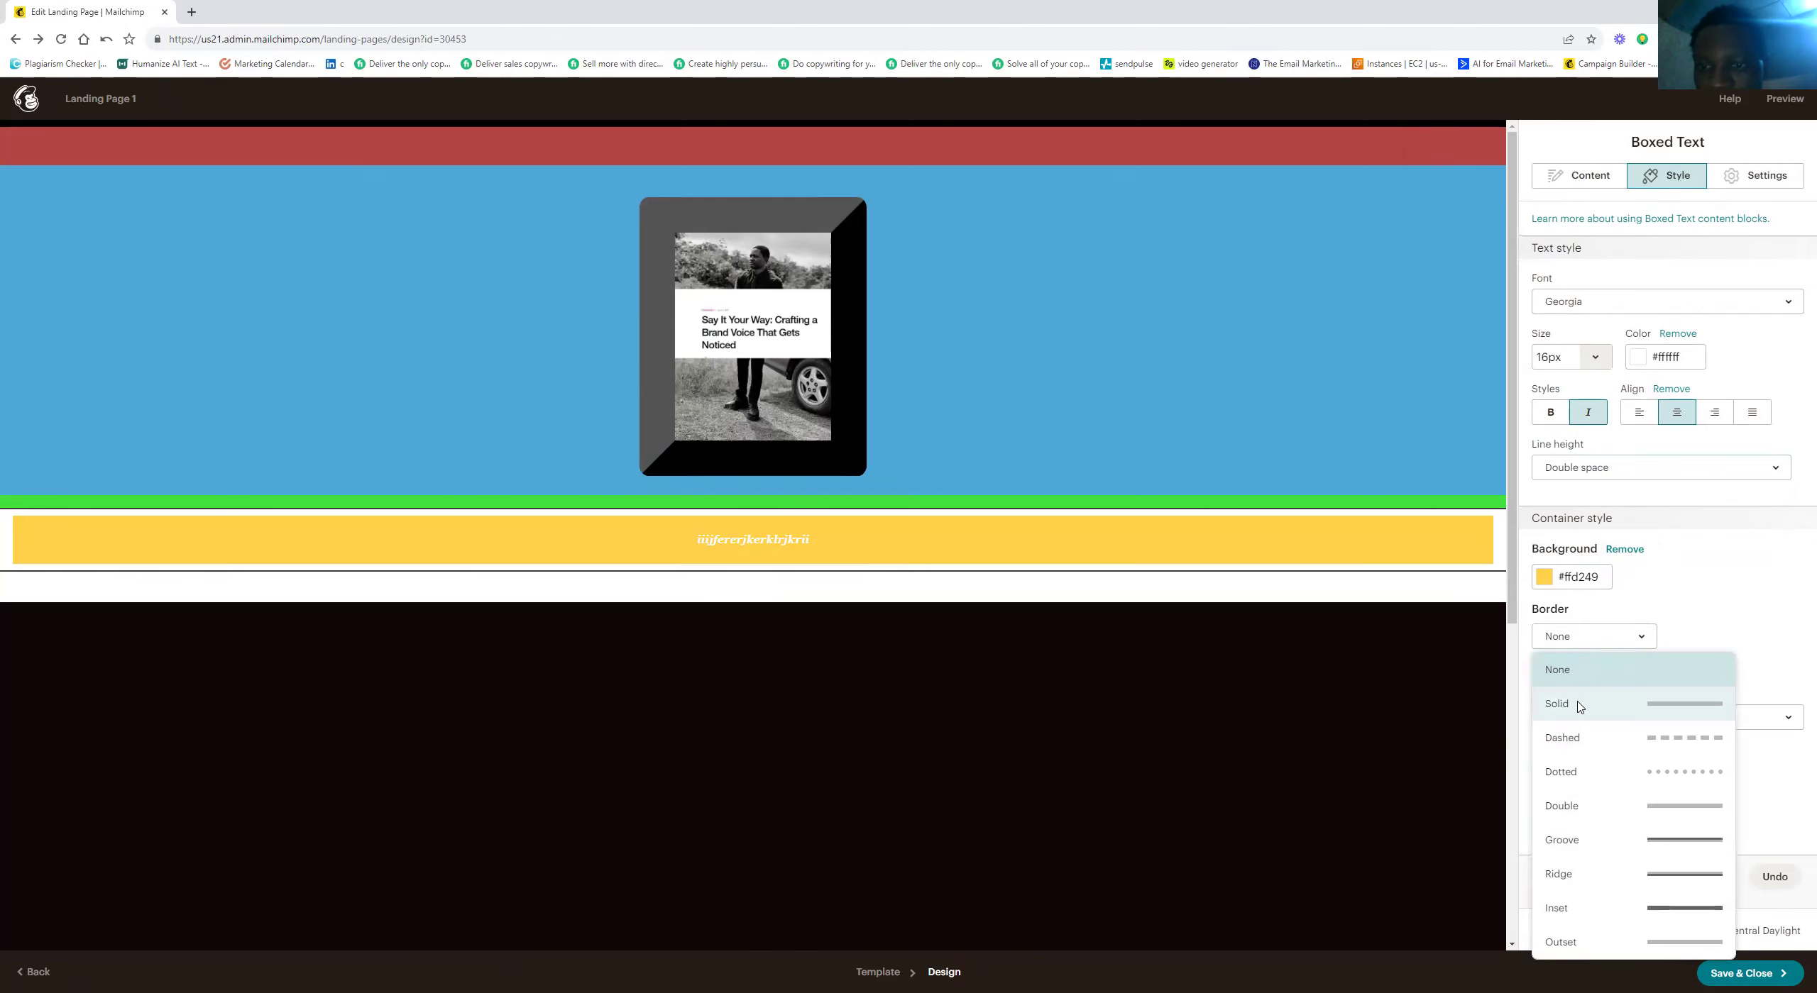
click(1579, 705)
click(1604, 639)
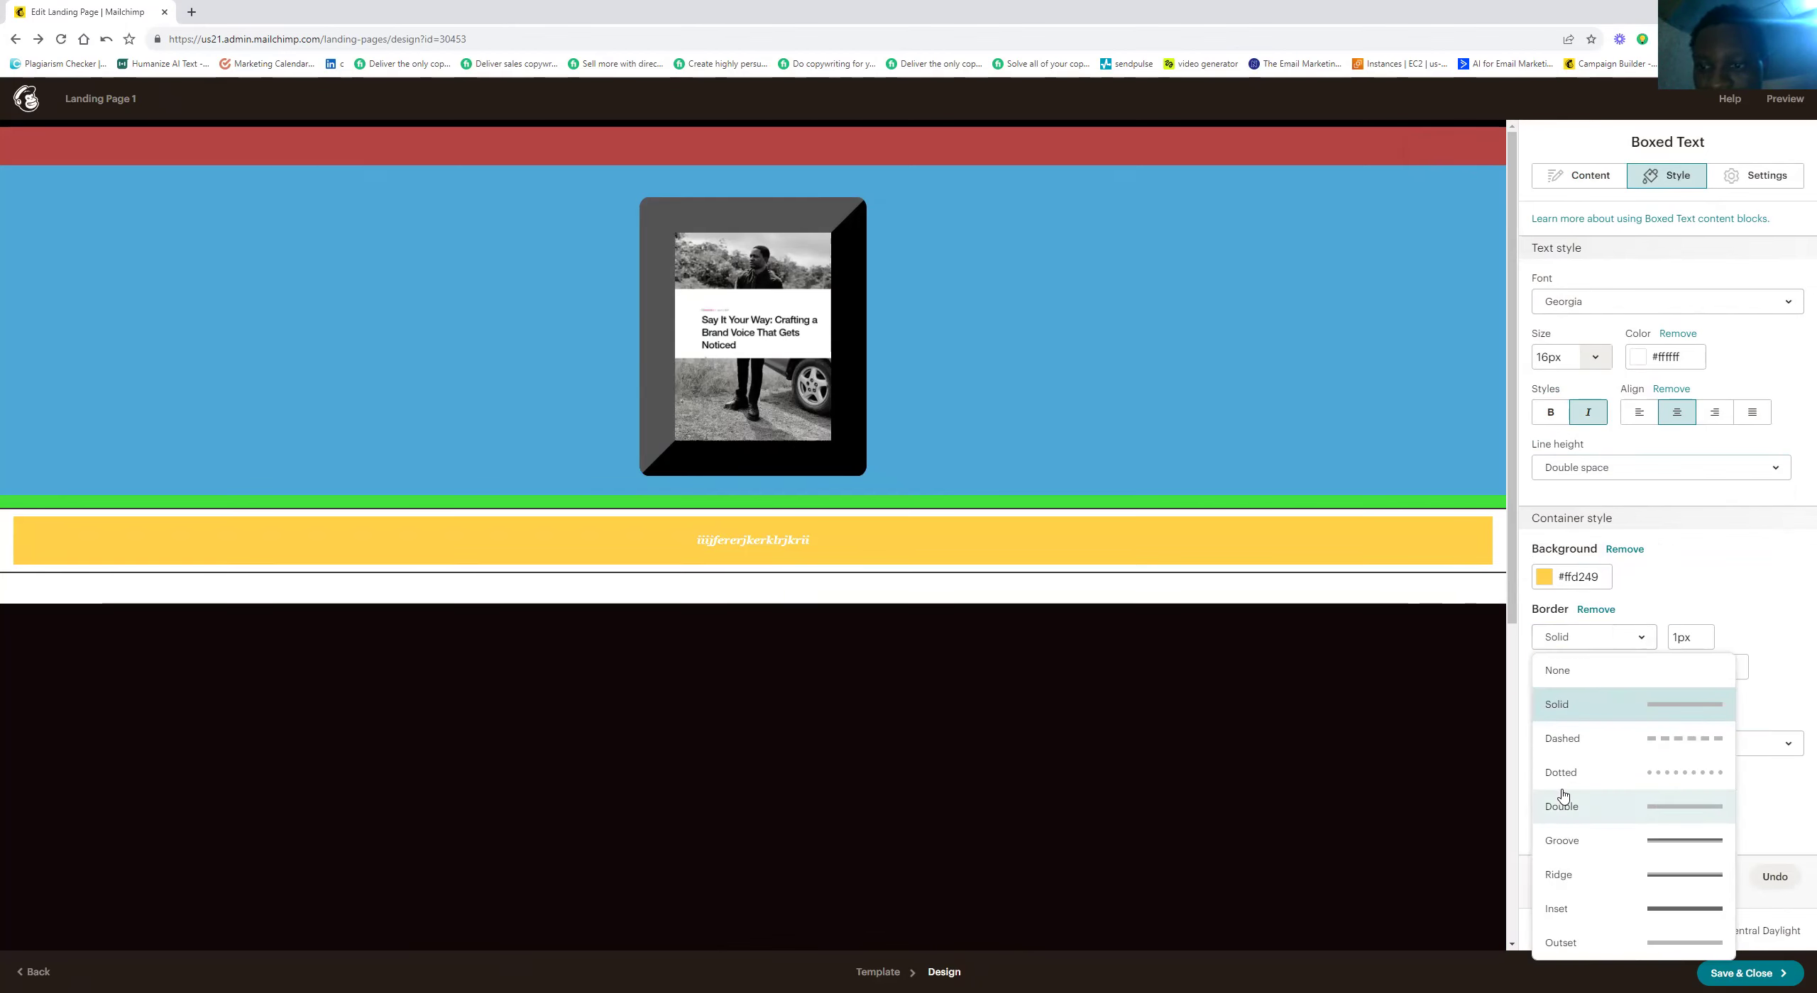
click(1561, 774)
click(1623, 638)
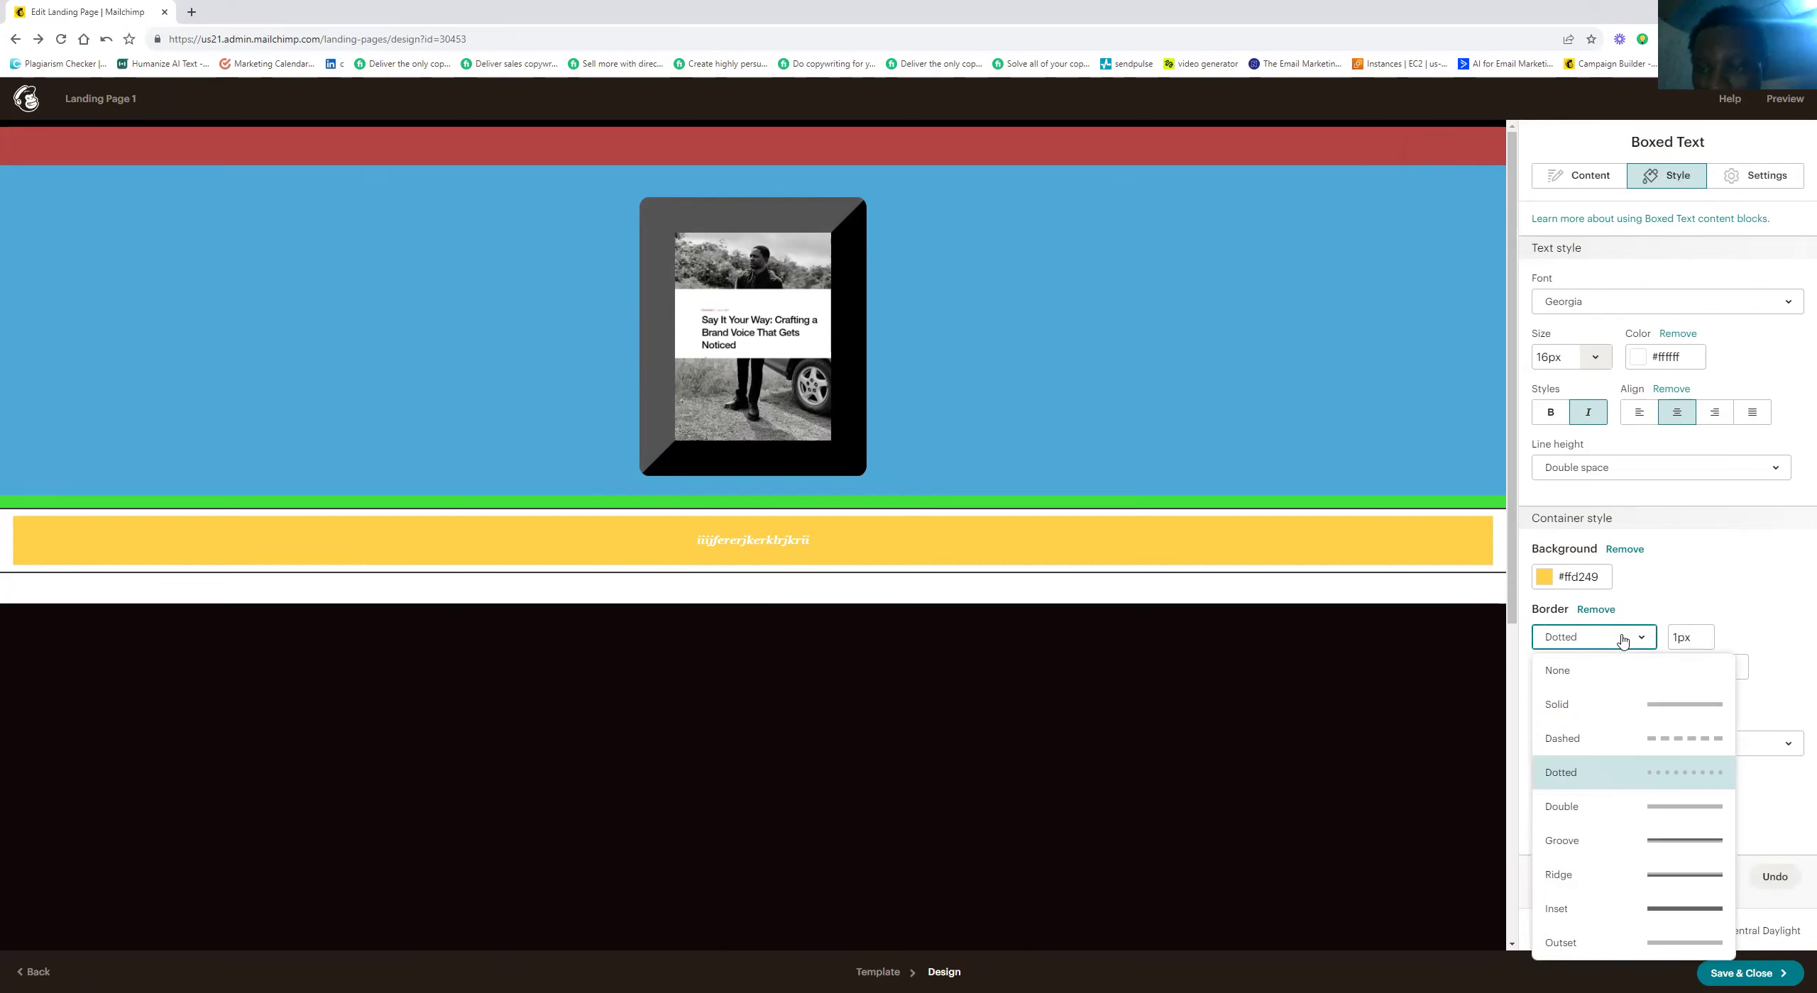
click(1632, 907)
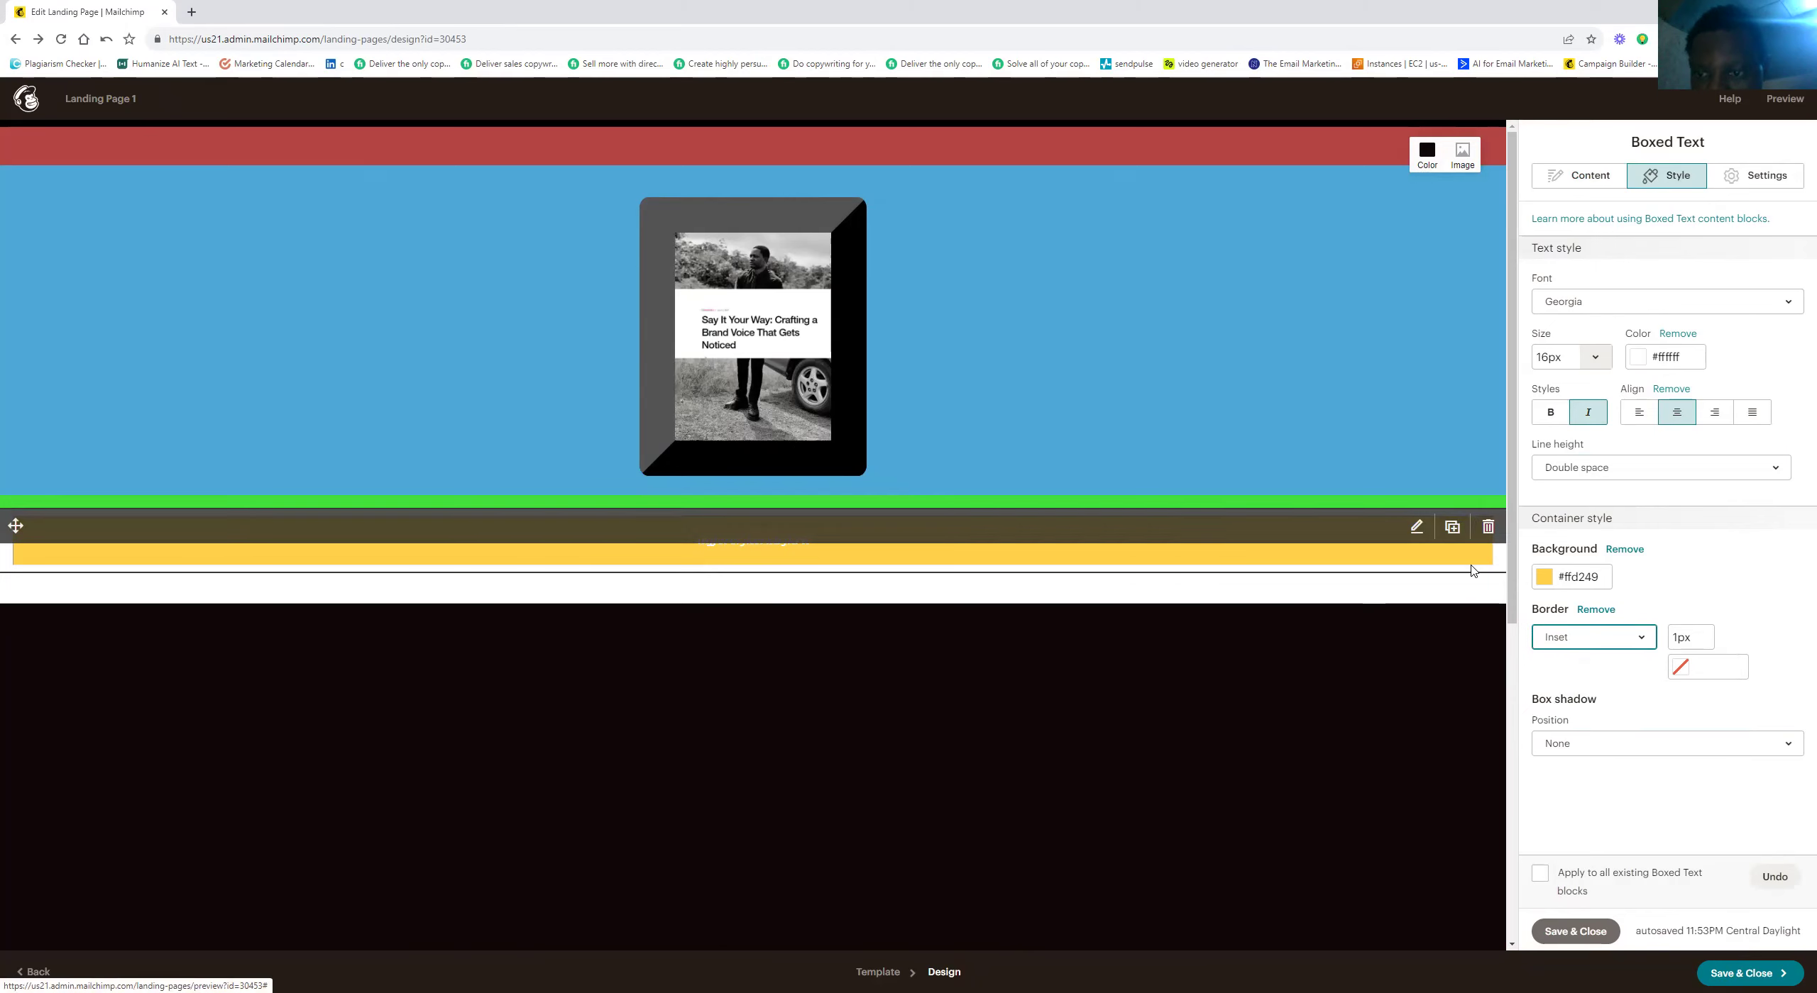
click(1615, 637)
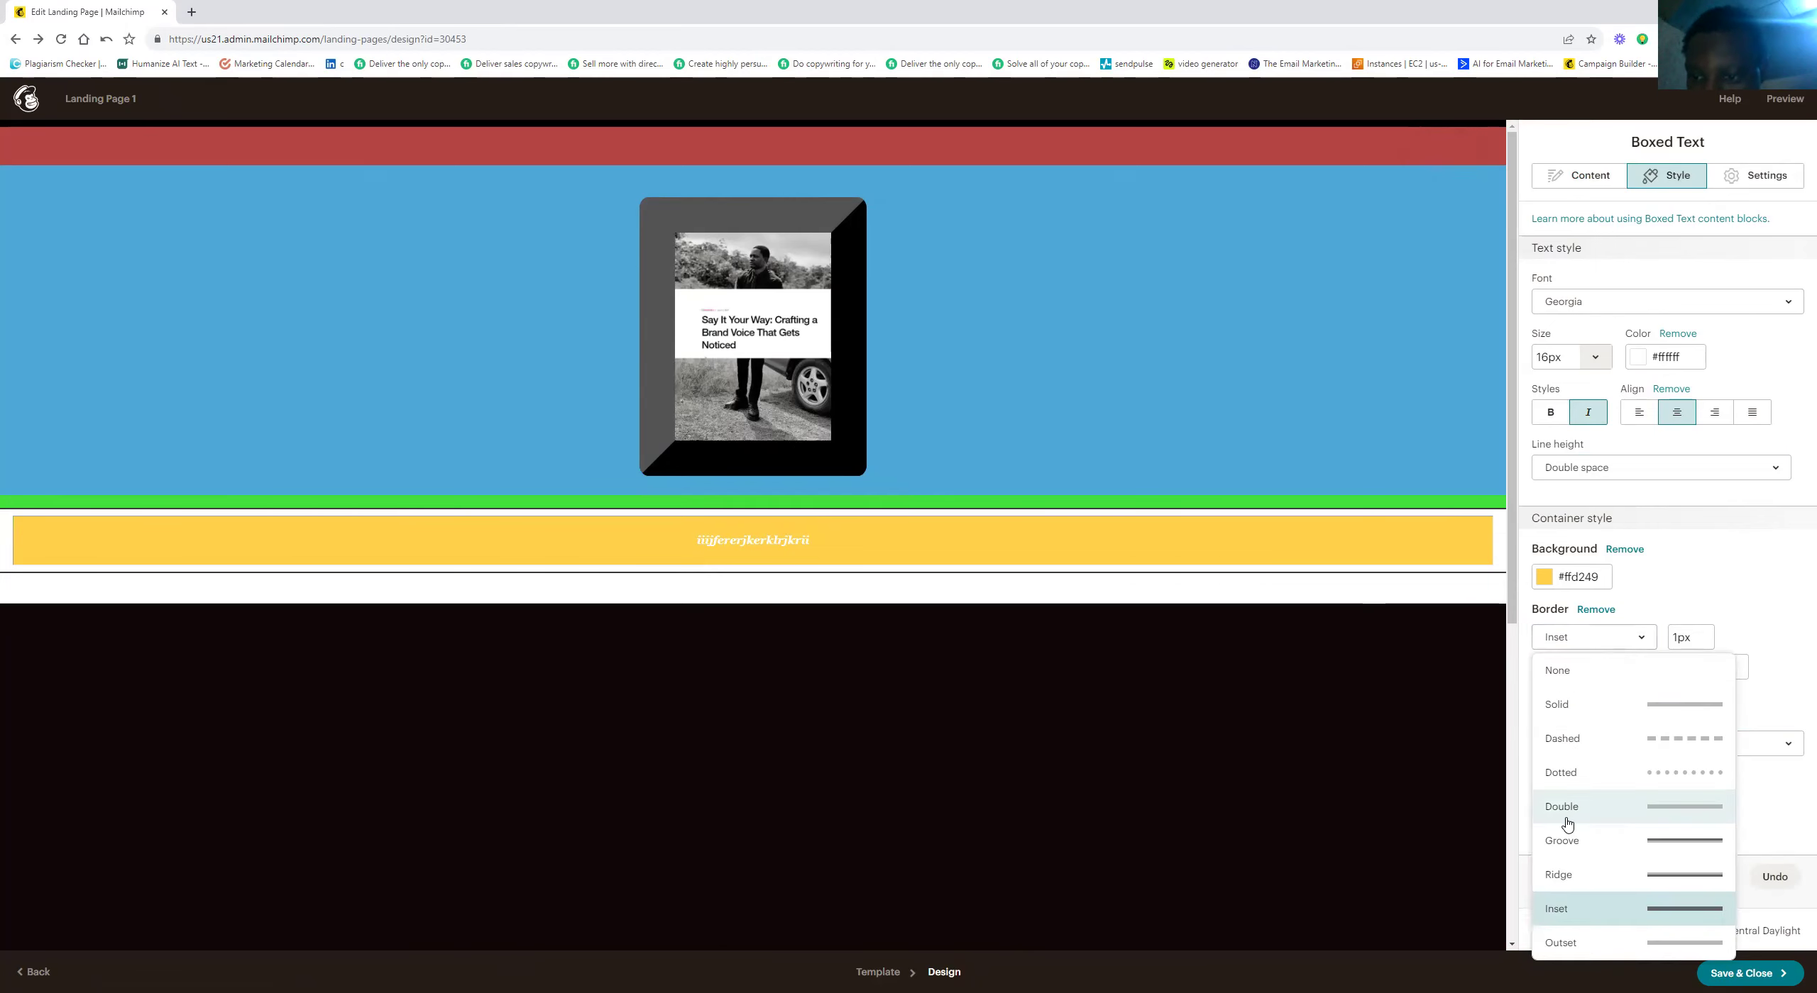
click(1616, 705)
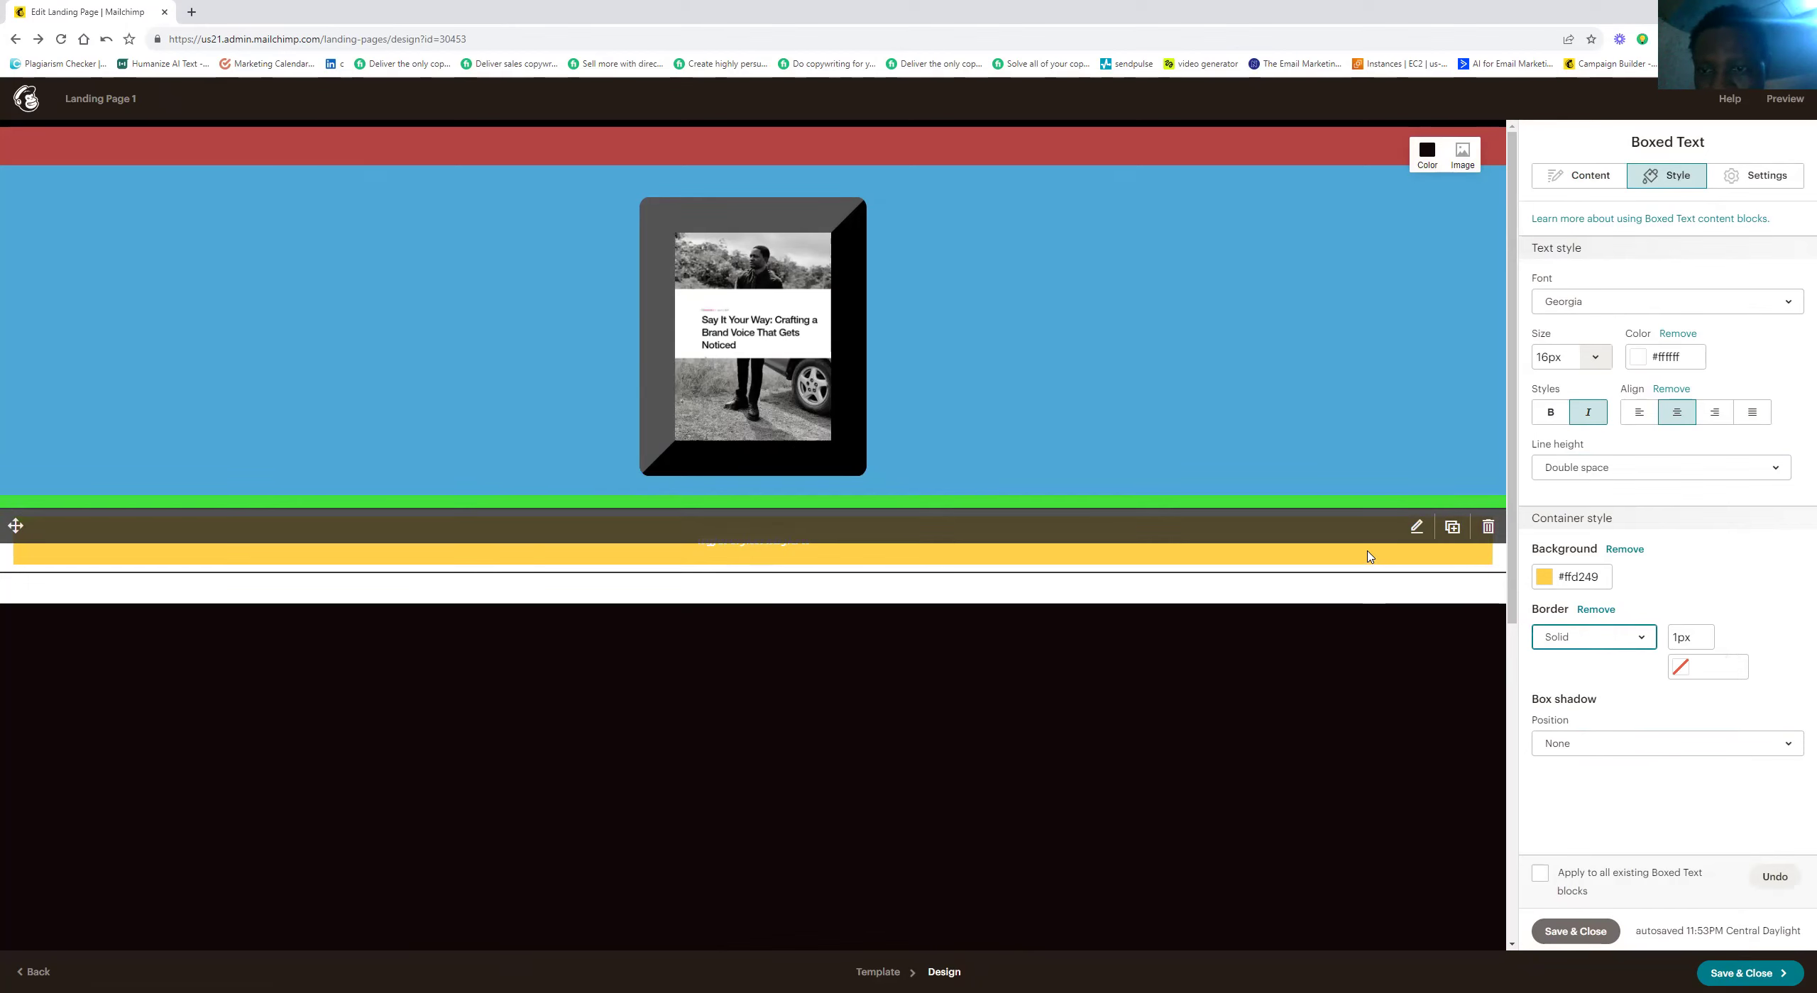
- Give the Boxed Text container a Dashed border with a width of 20px
click(1543, 638)
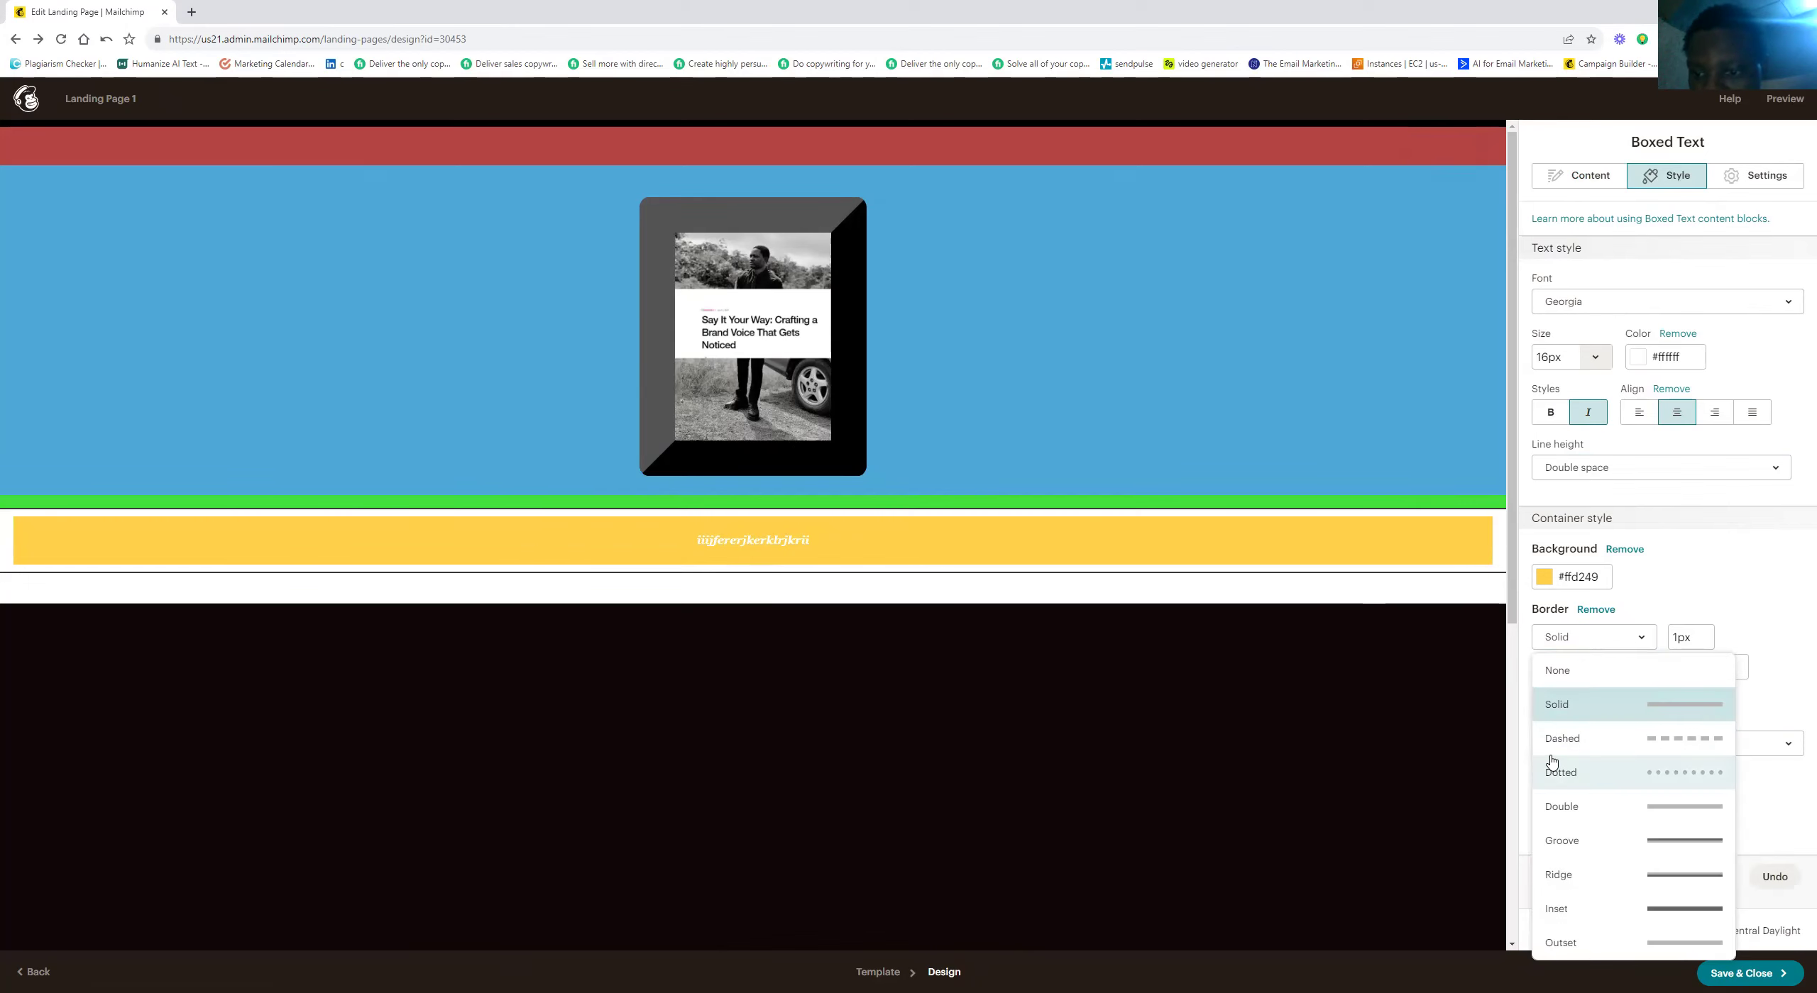
click(1557, 742)
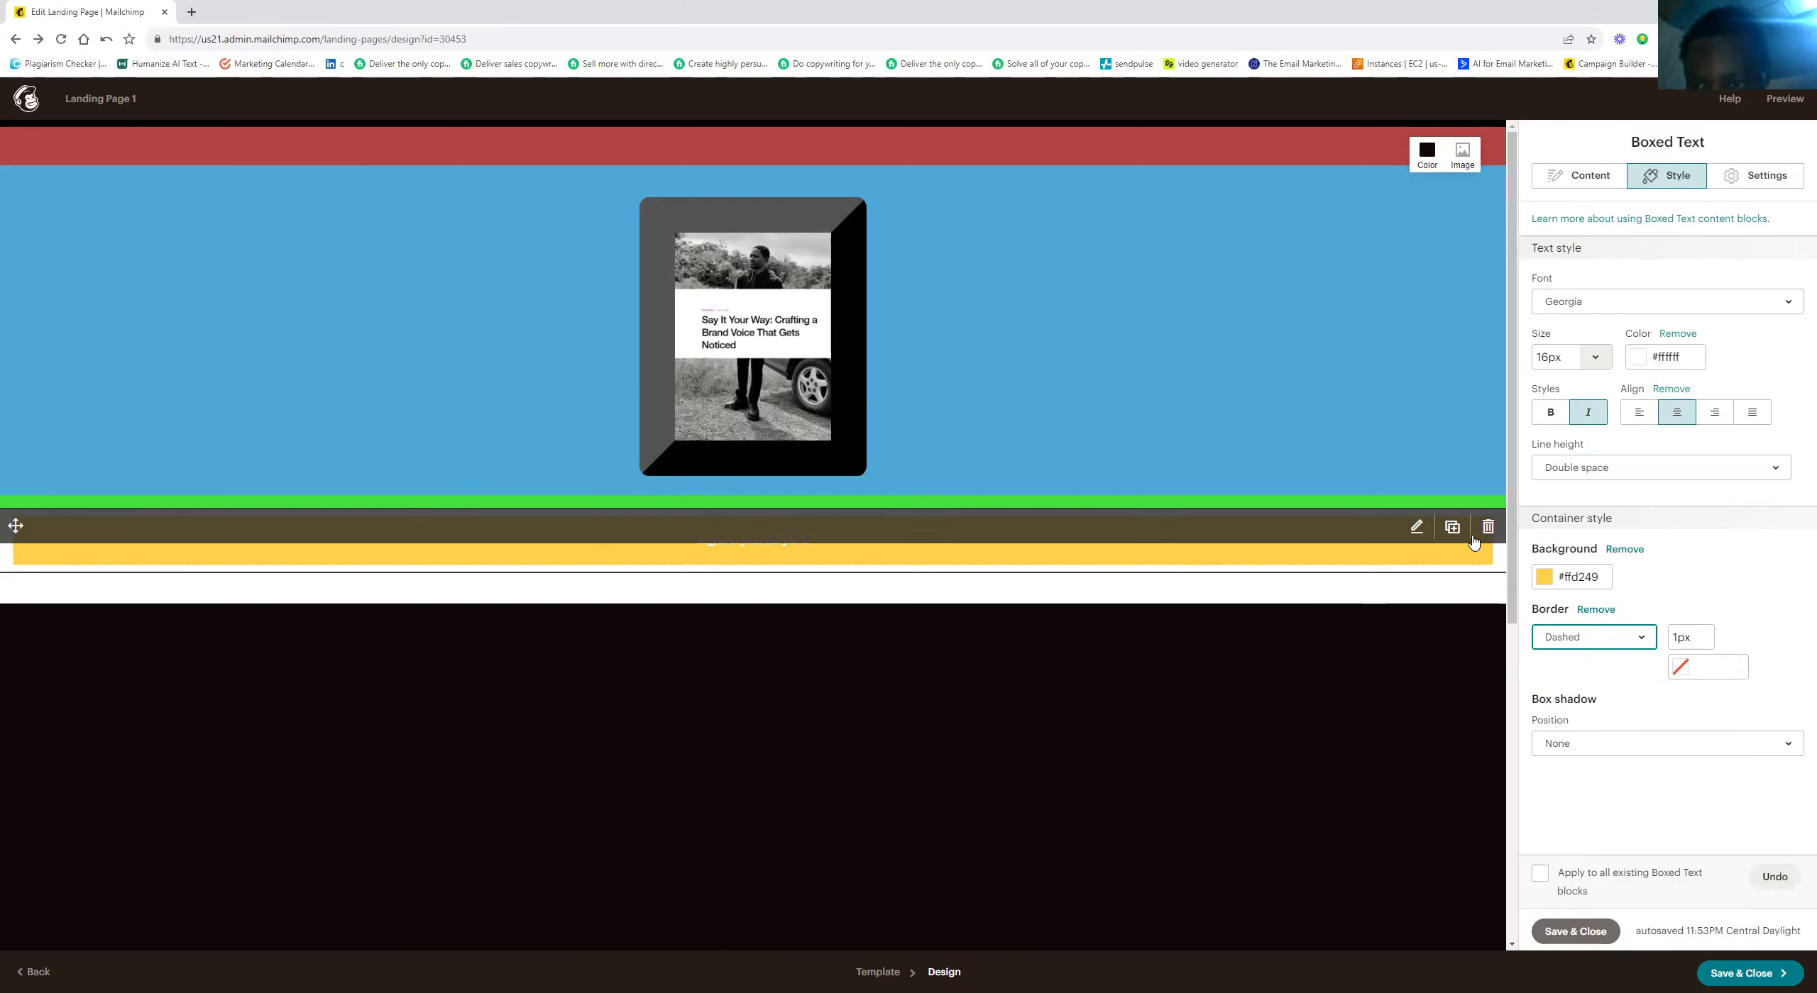
click(1679, 638)
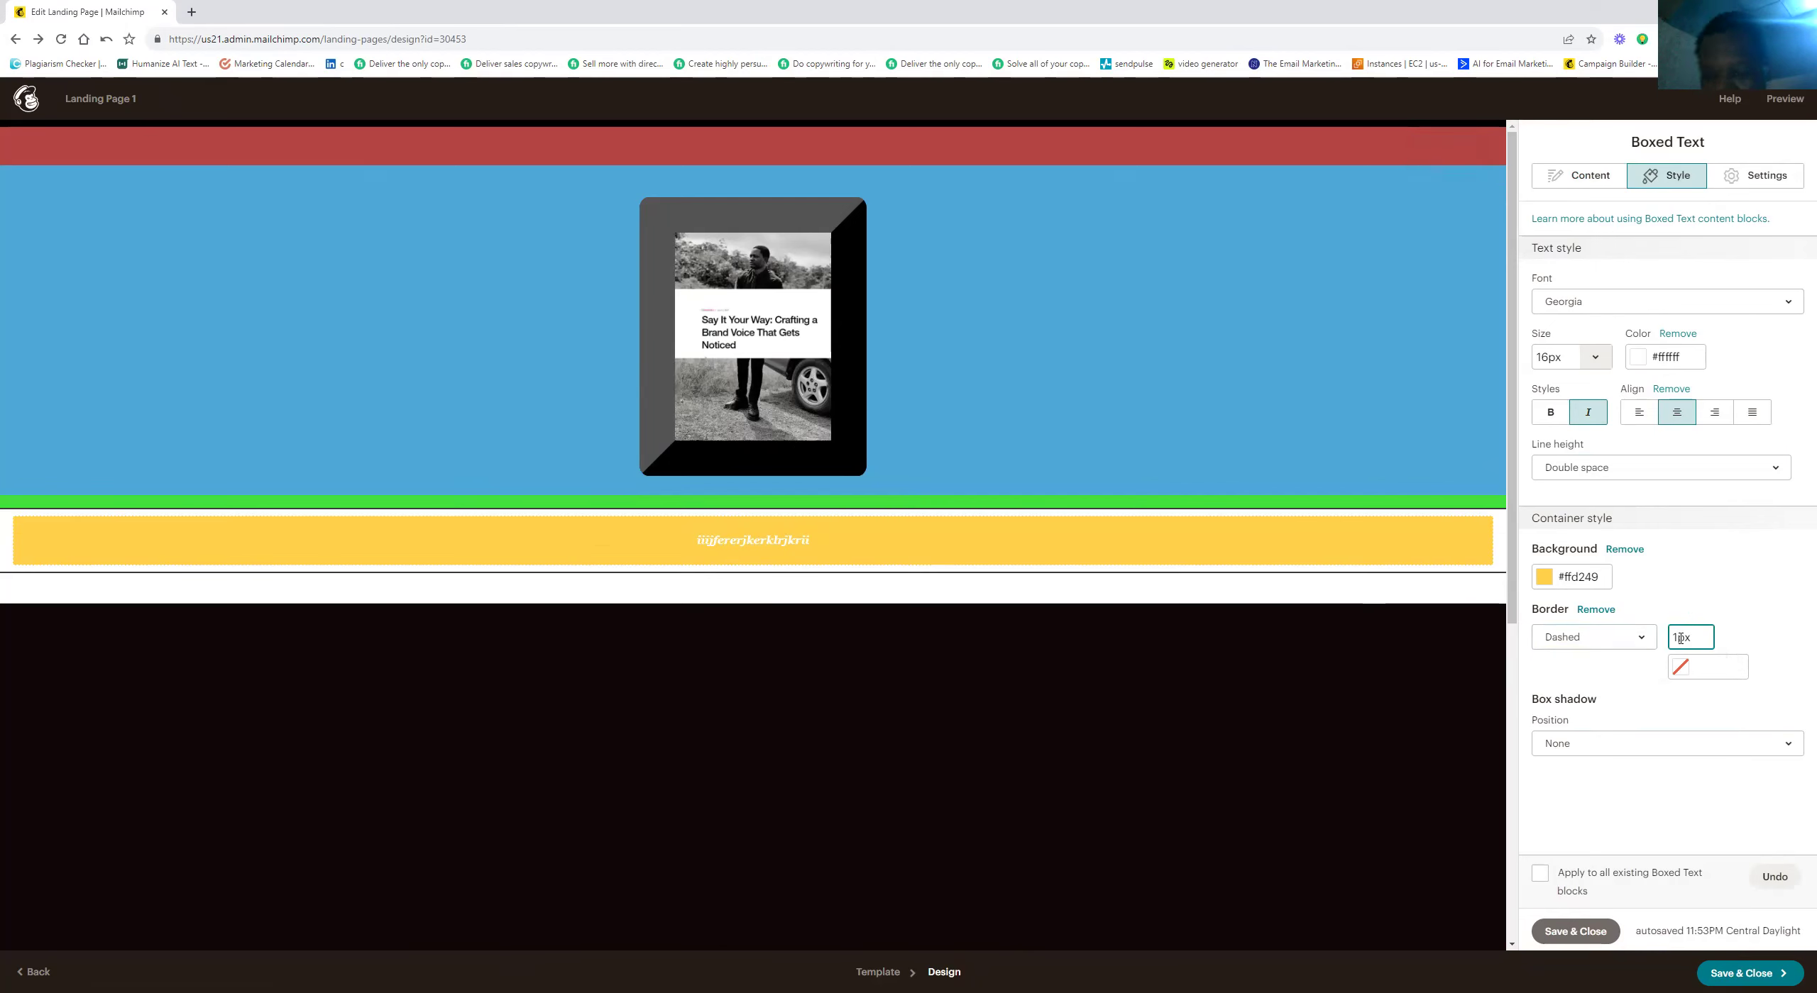
text(20)
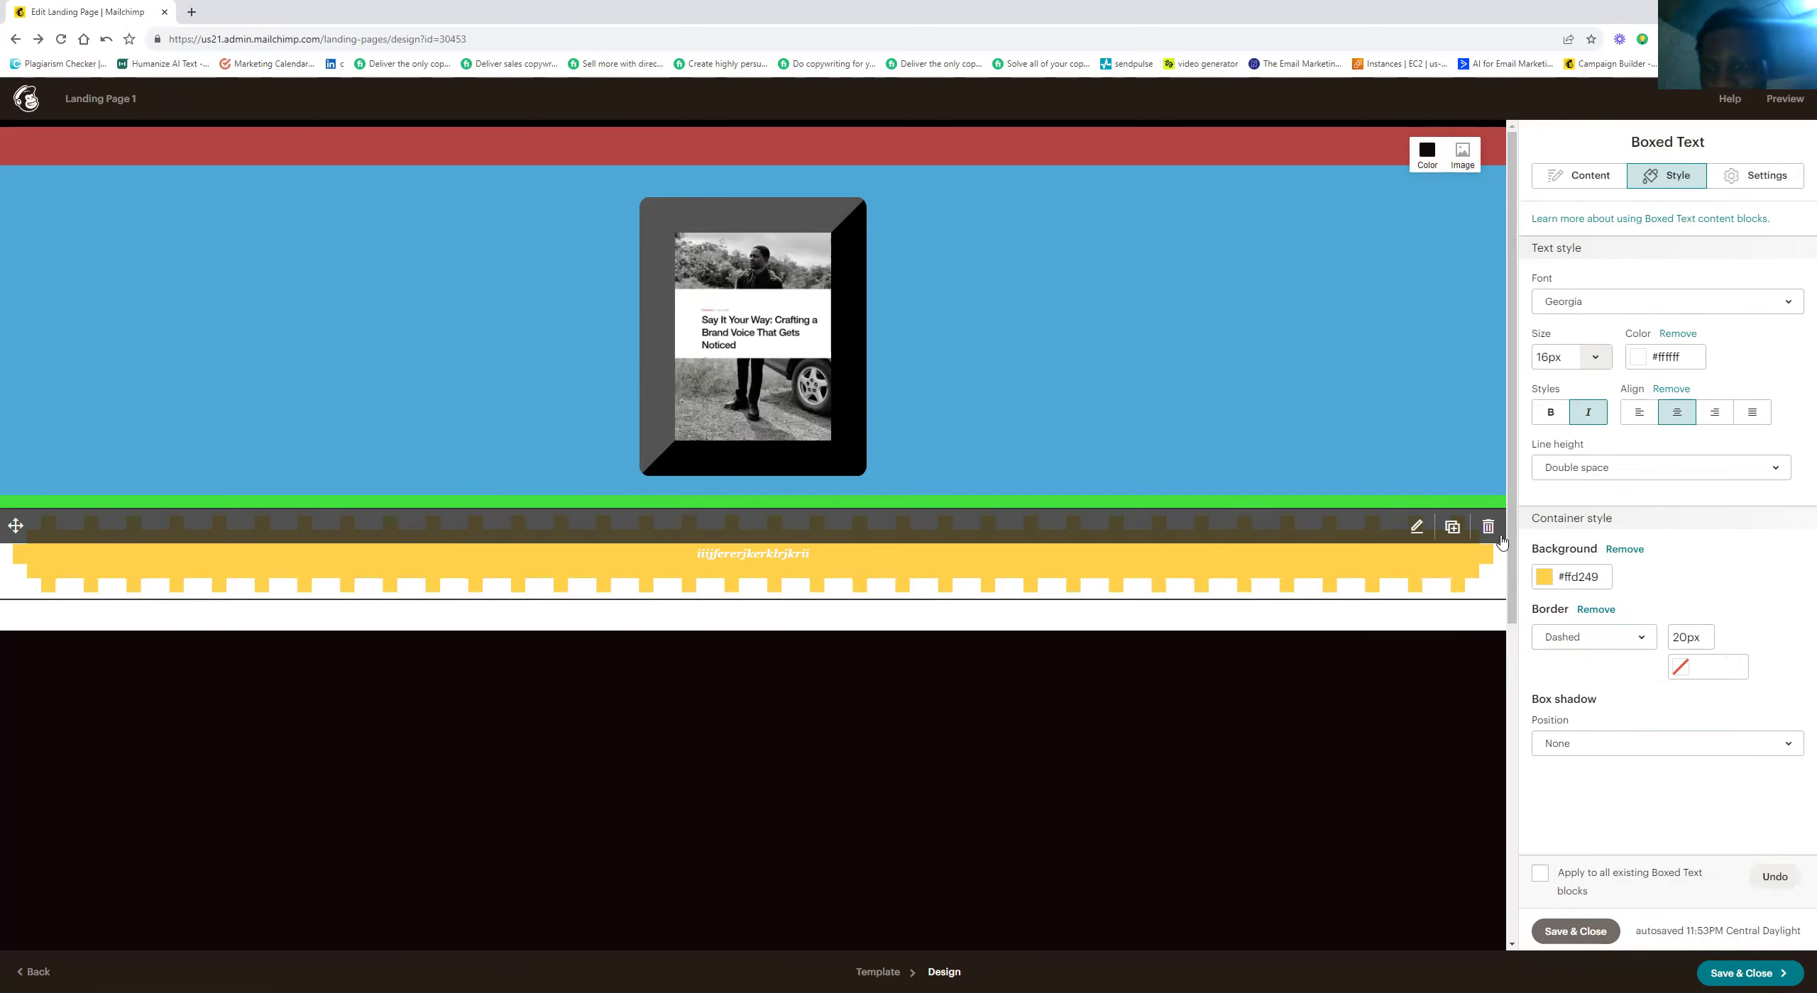
- Switch the Boxed Text container's border style to Solid and set the border color to near-black, #201f1a
click(1639, 637)
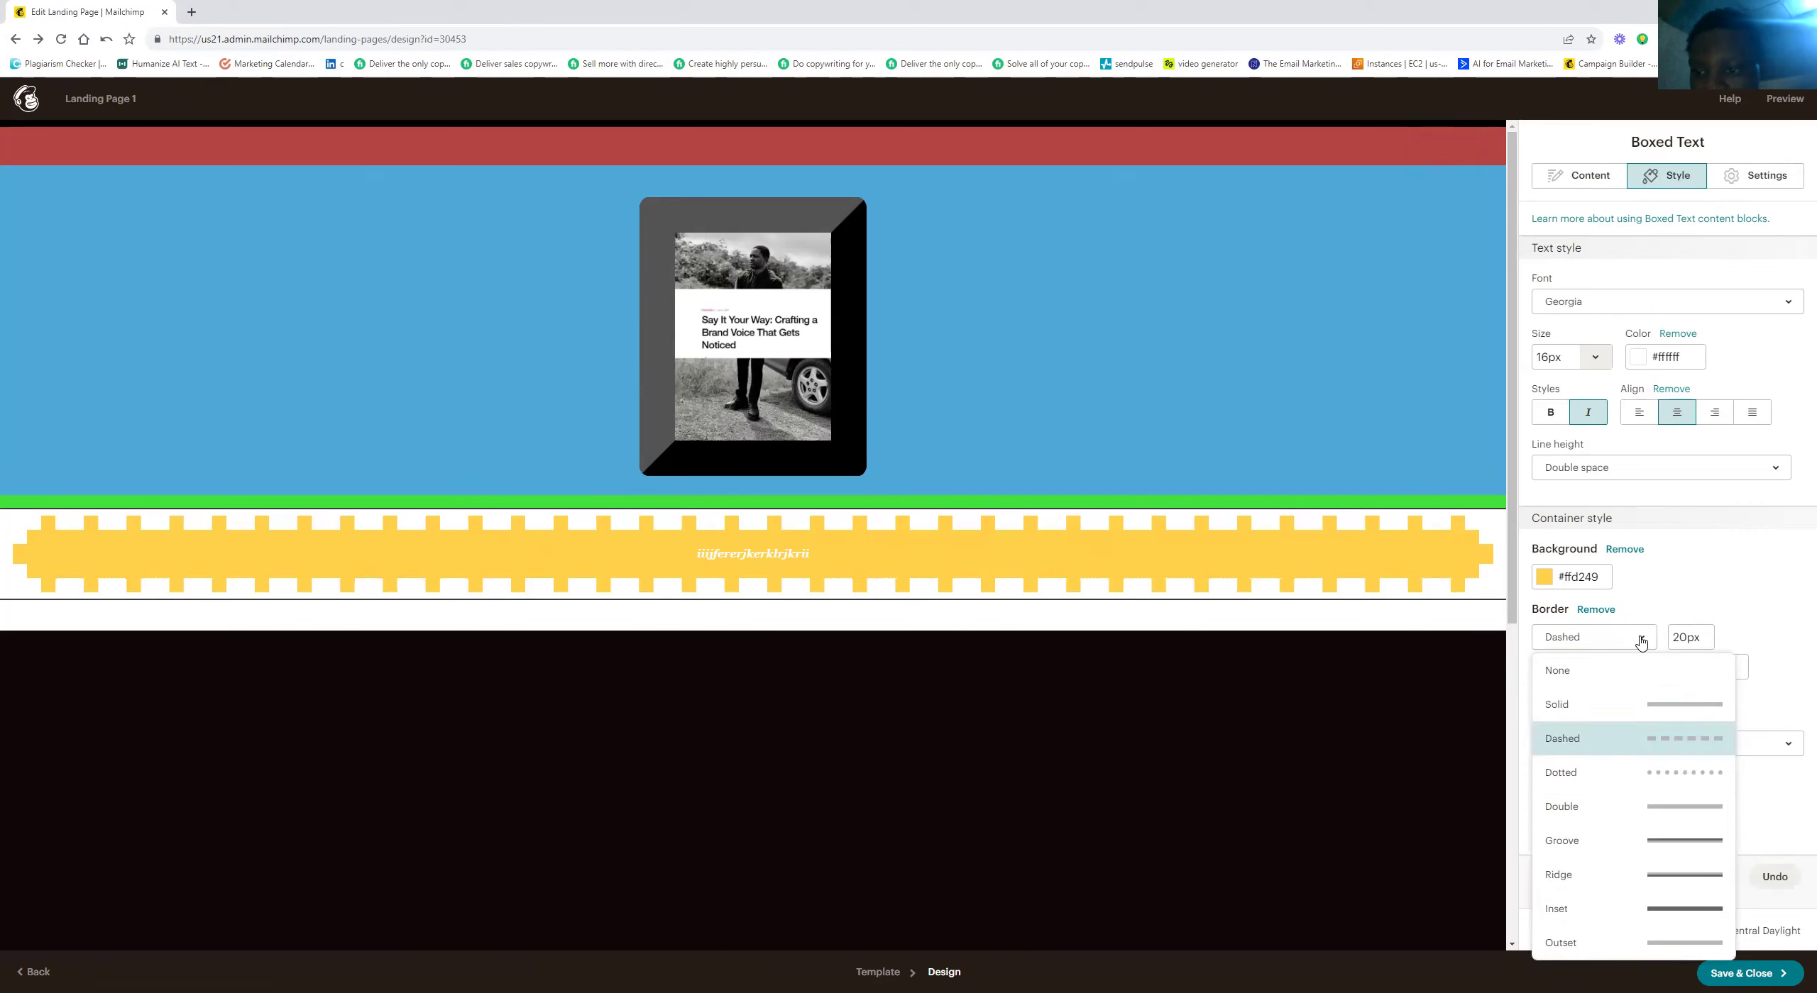
click(1589, 706)
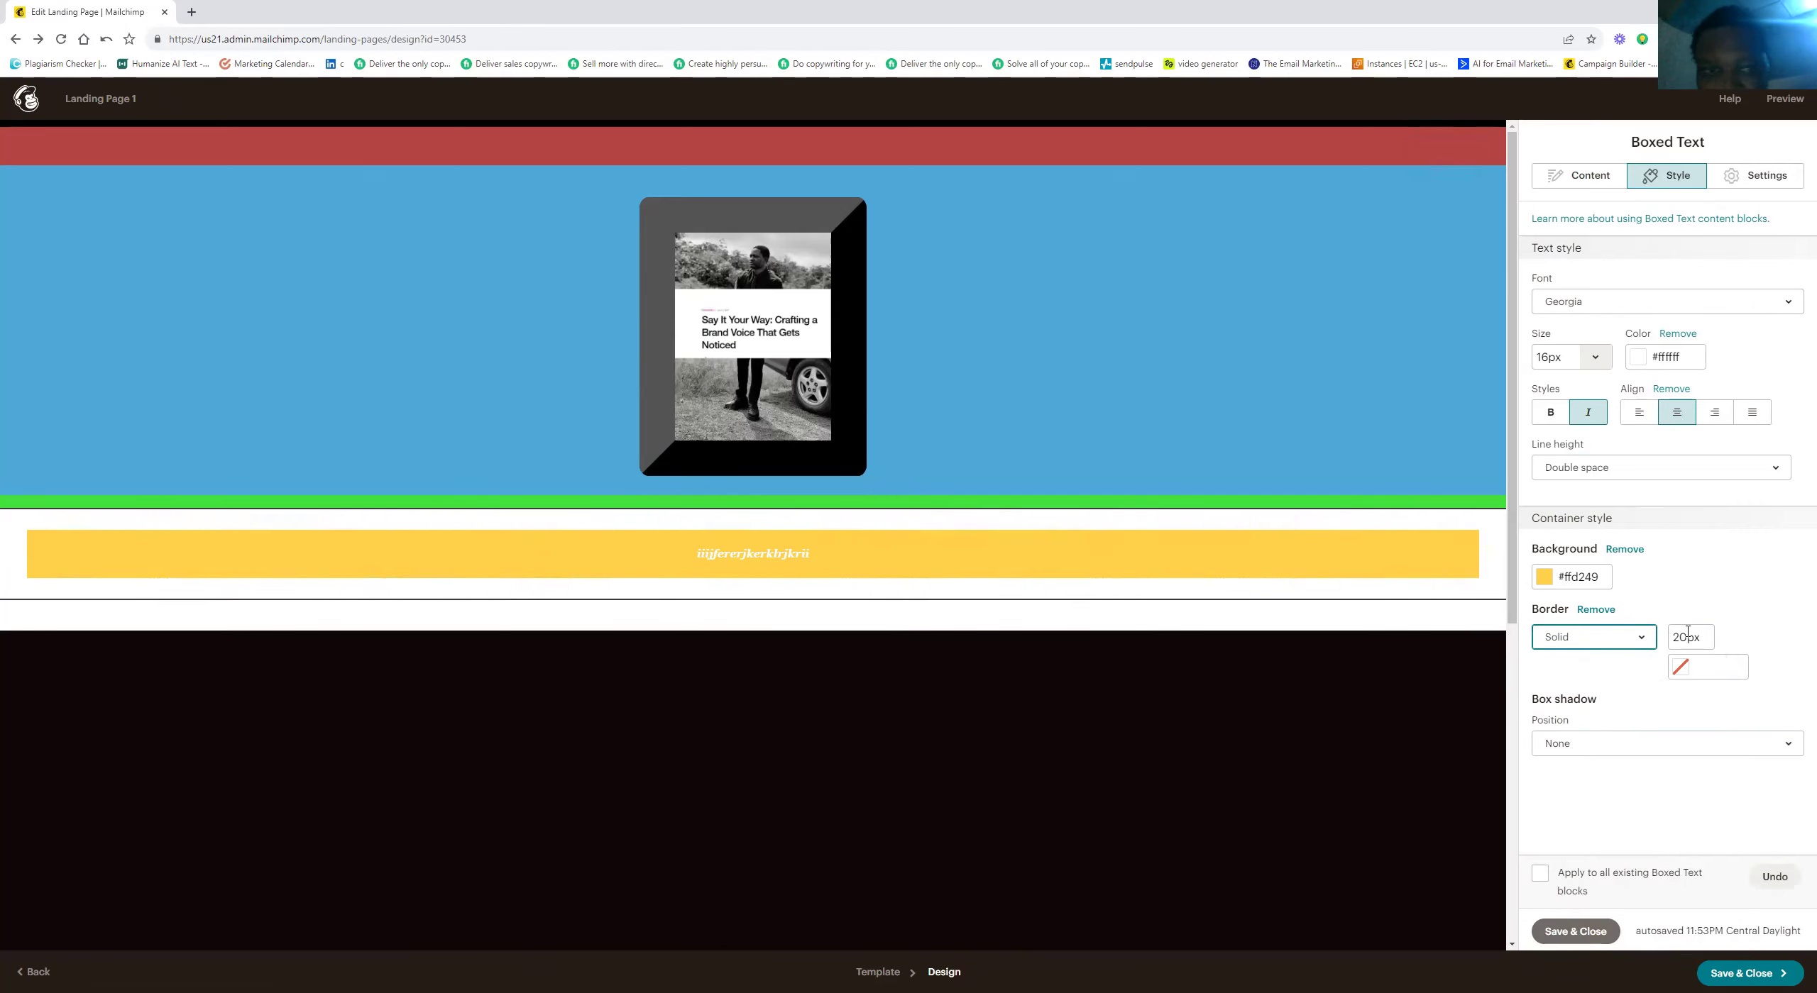
click(1679, 668)
drag(1752, 639, 1697, 733)
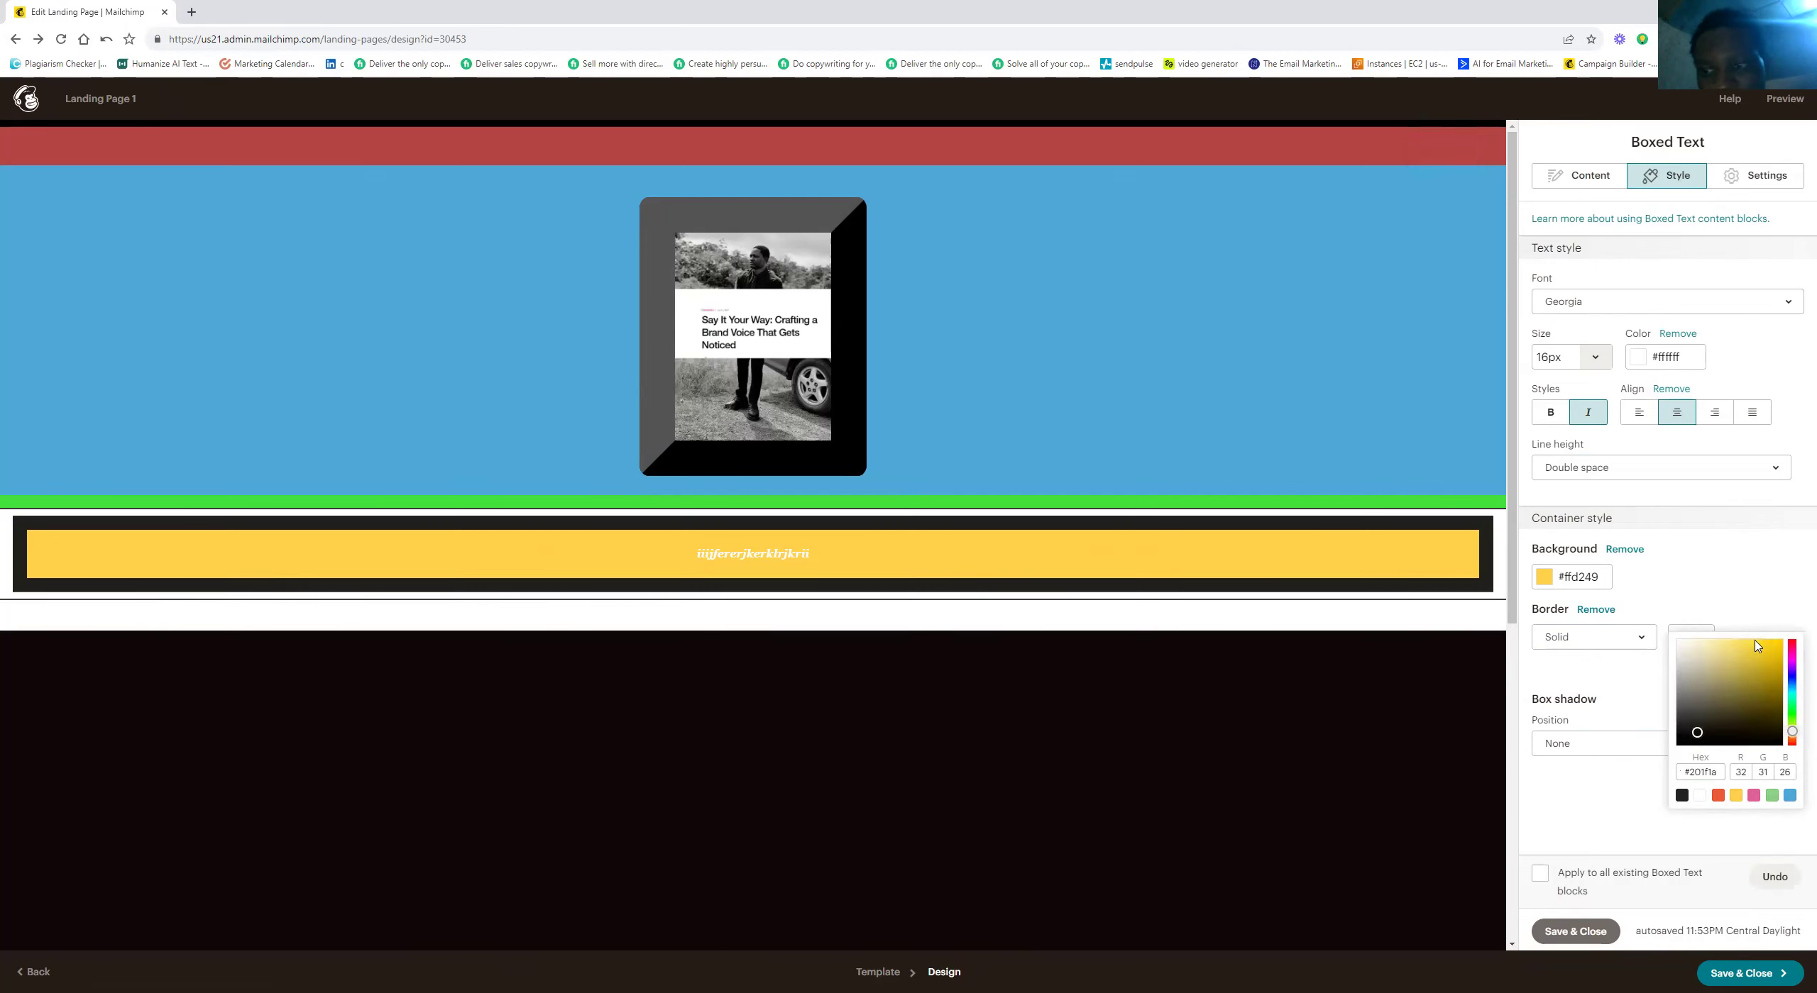
click(1760, 607)
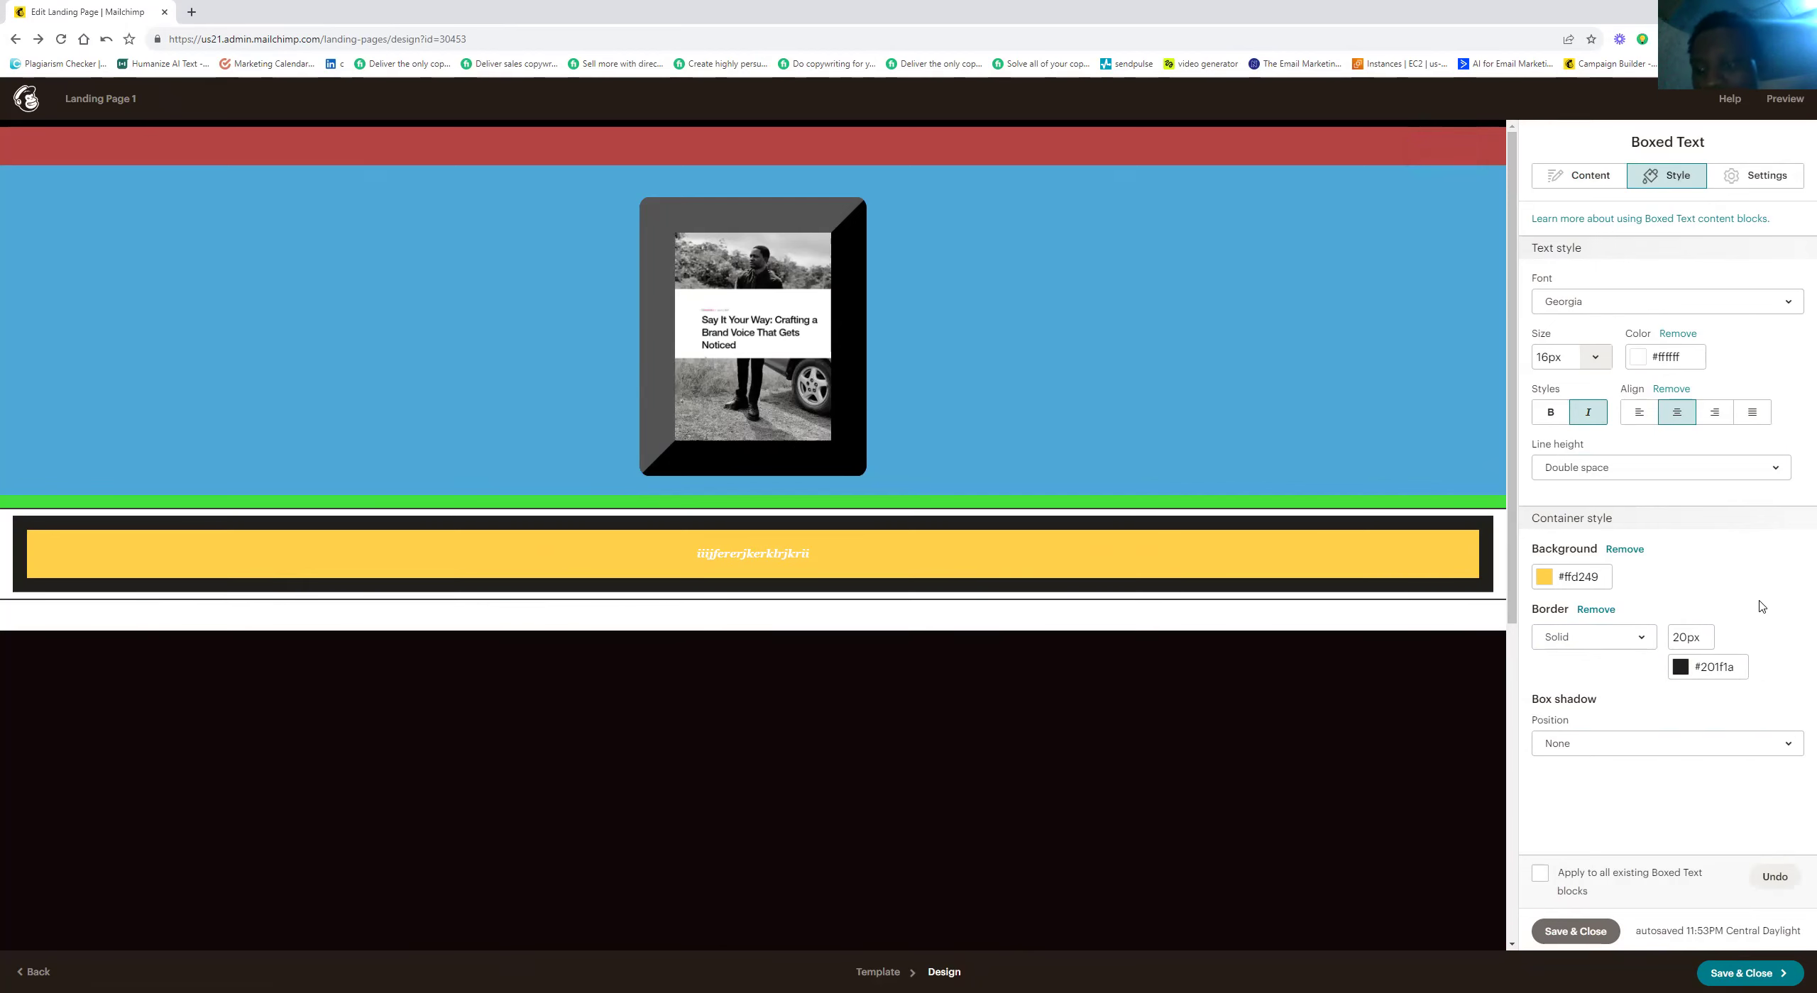
- Try Top-Right and Middle-Right box shadows on the Boxed Text container, settle on Bottom-Center, and save the block
click(1584, 747)
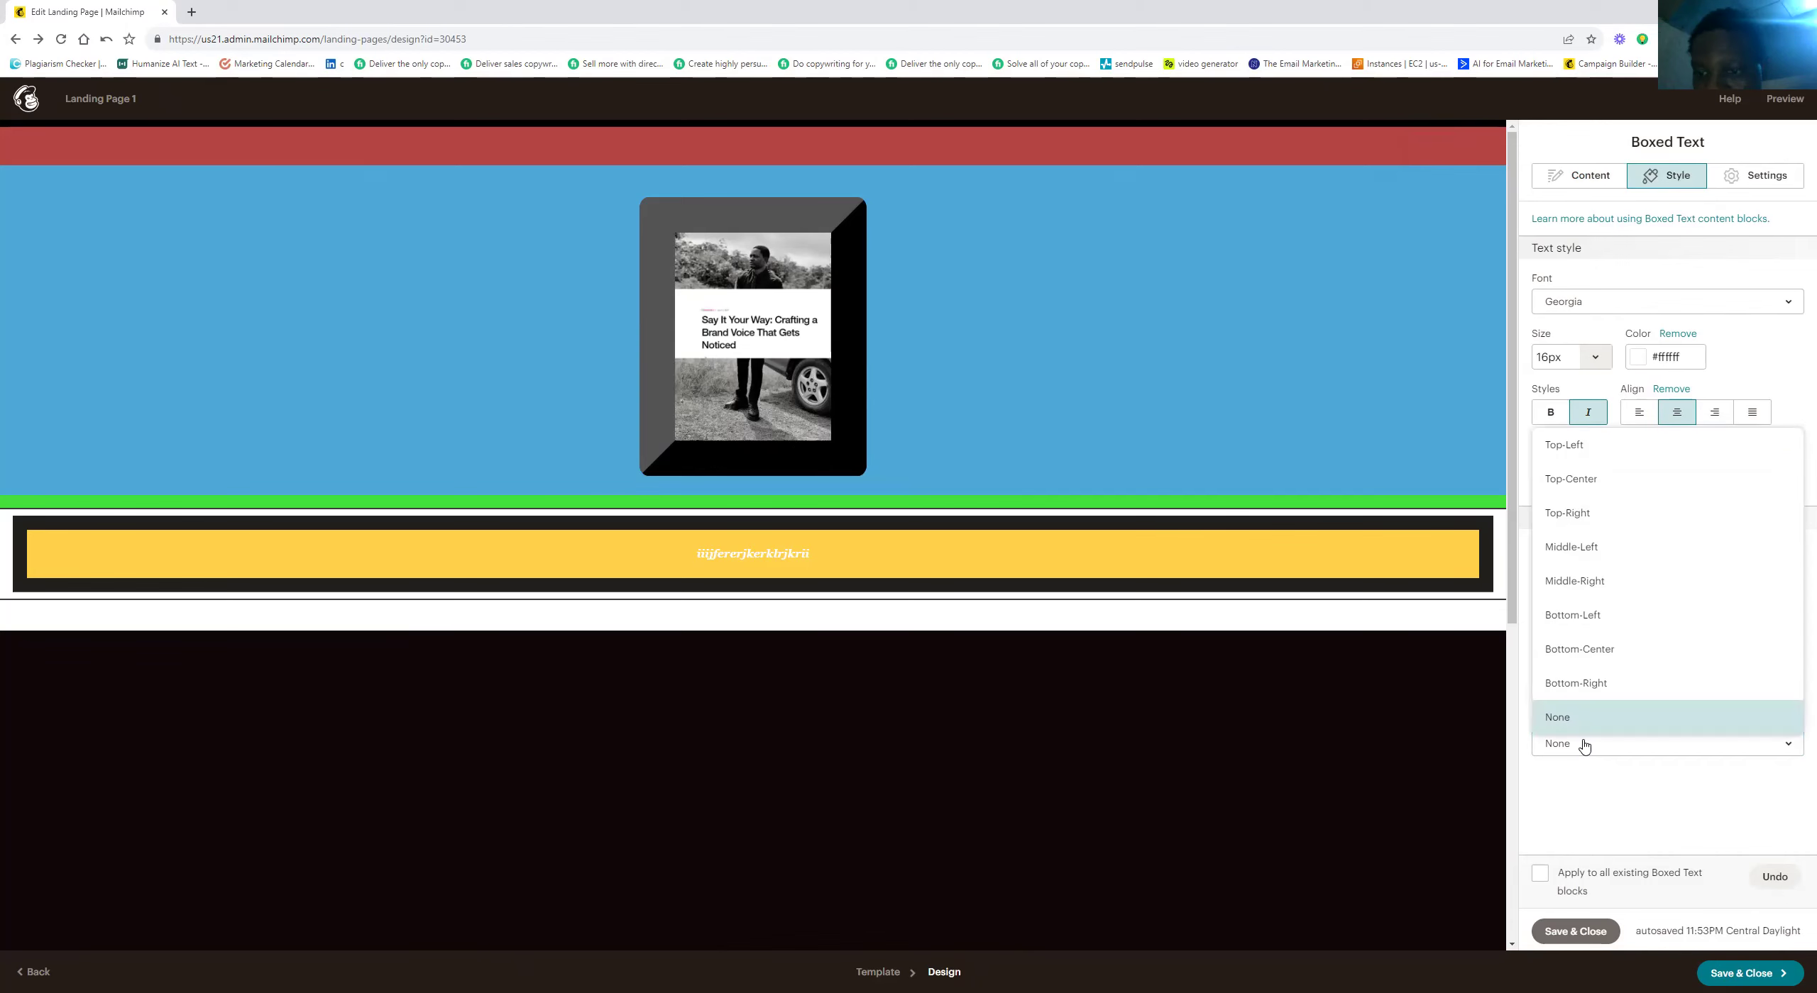
click(1615, 529)
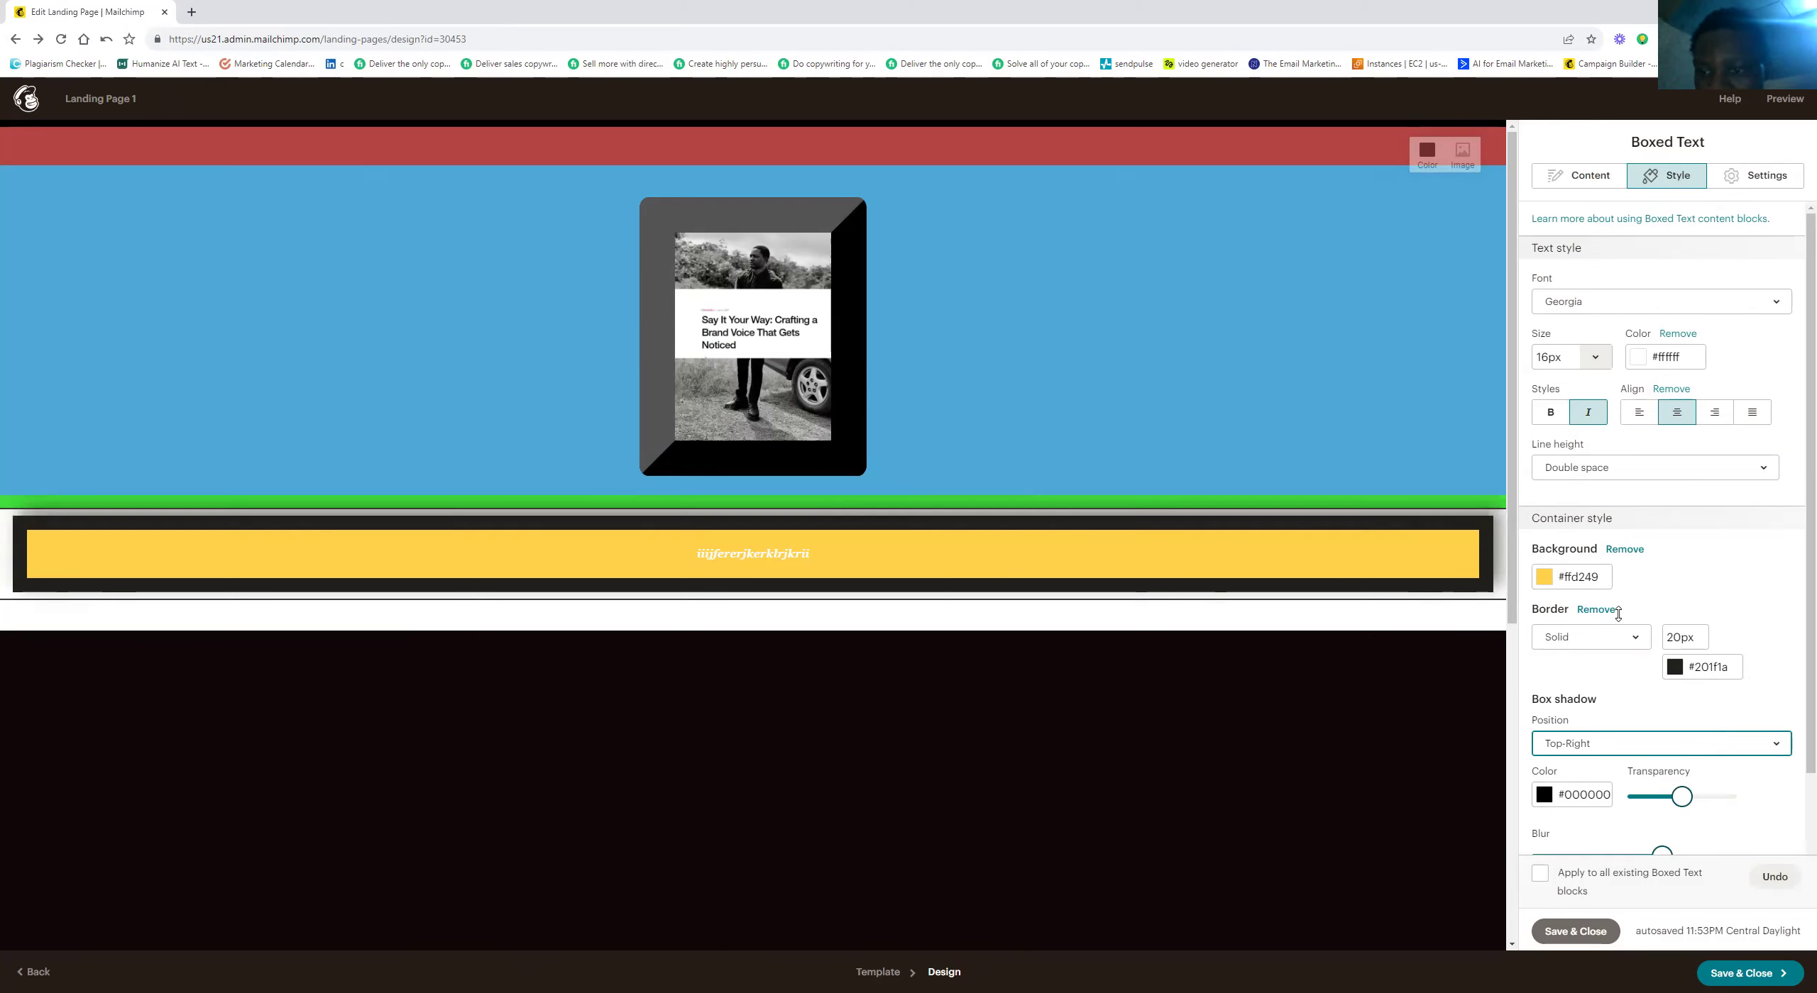
click(1613, 745)
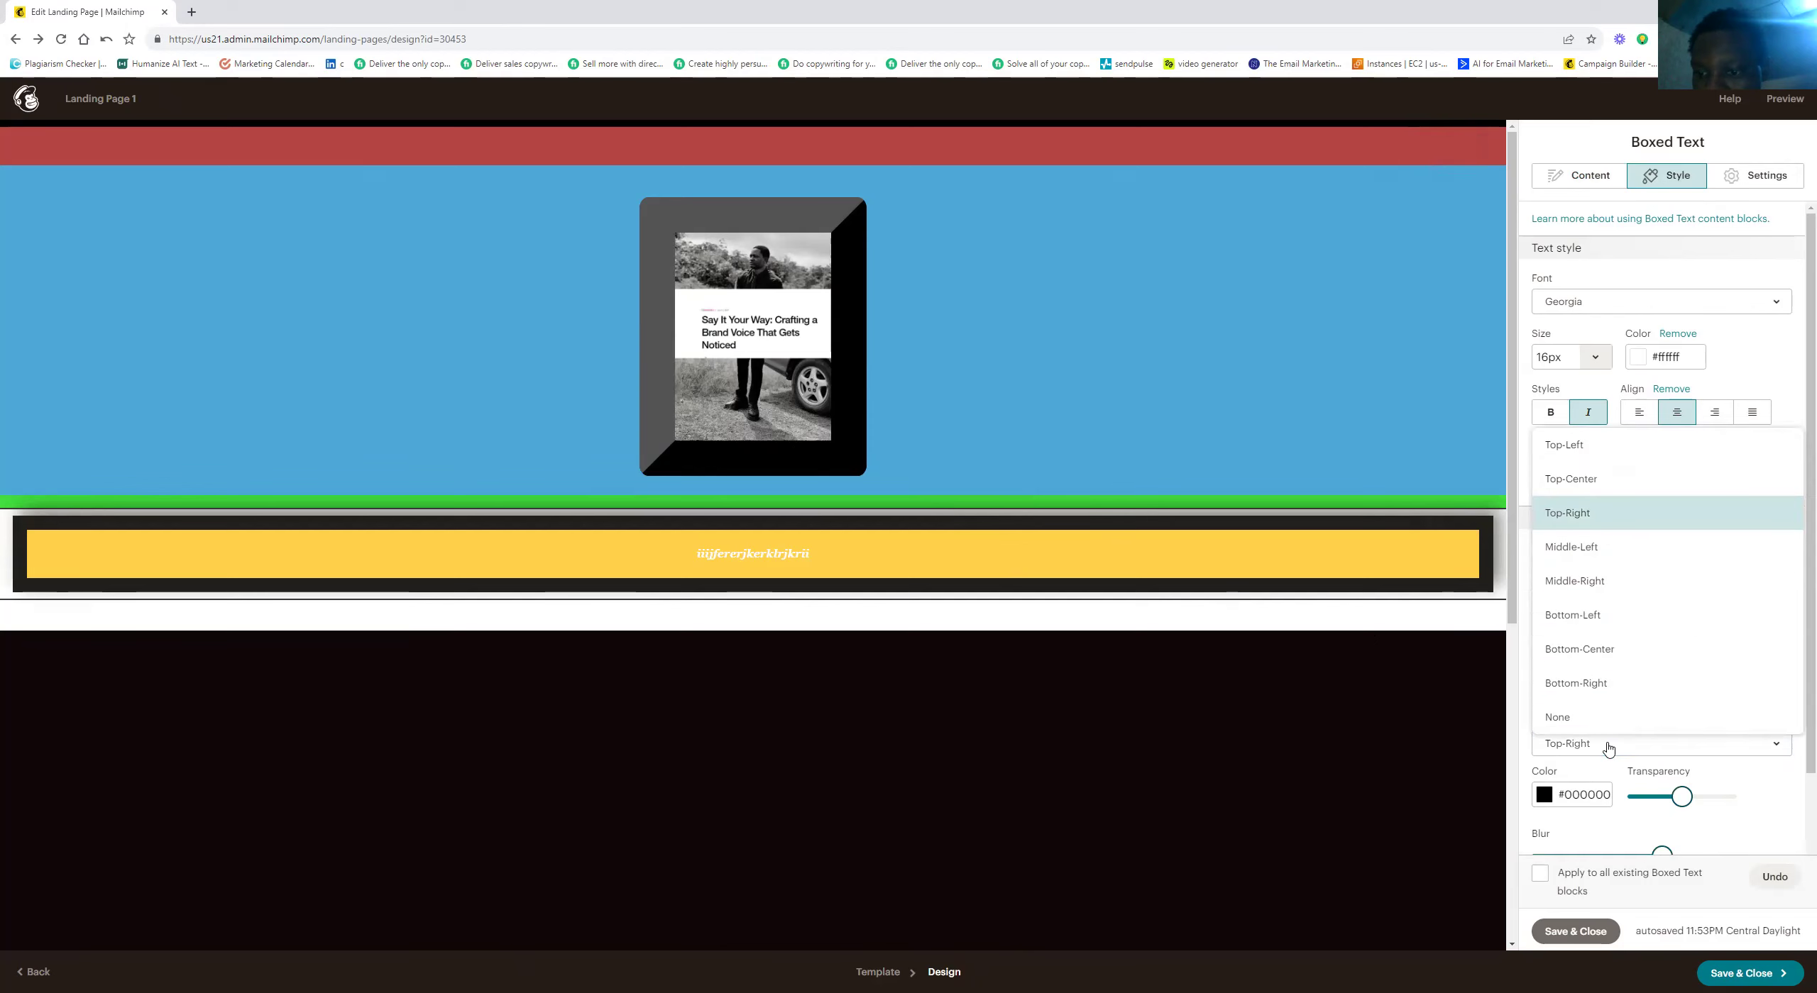
click(1607, 582)
click(1571, 750)
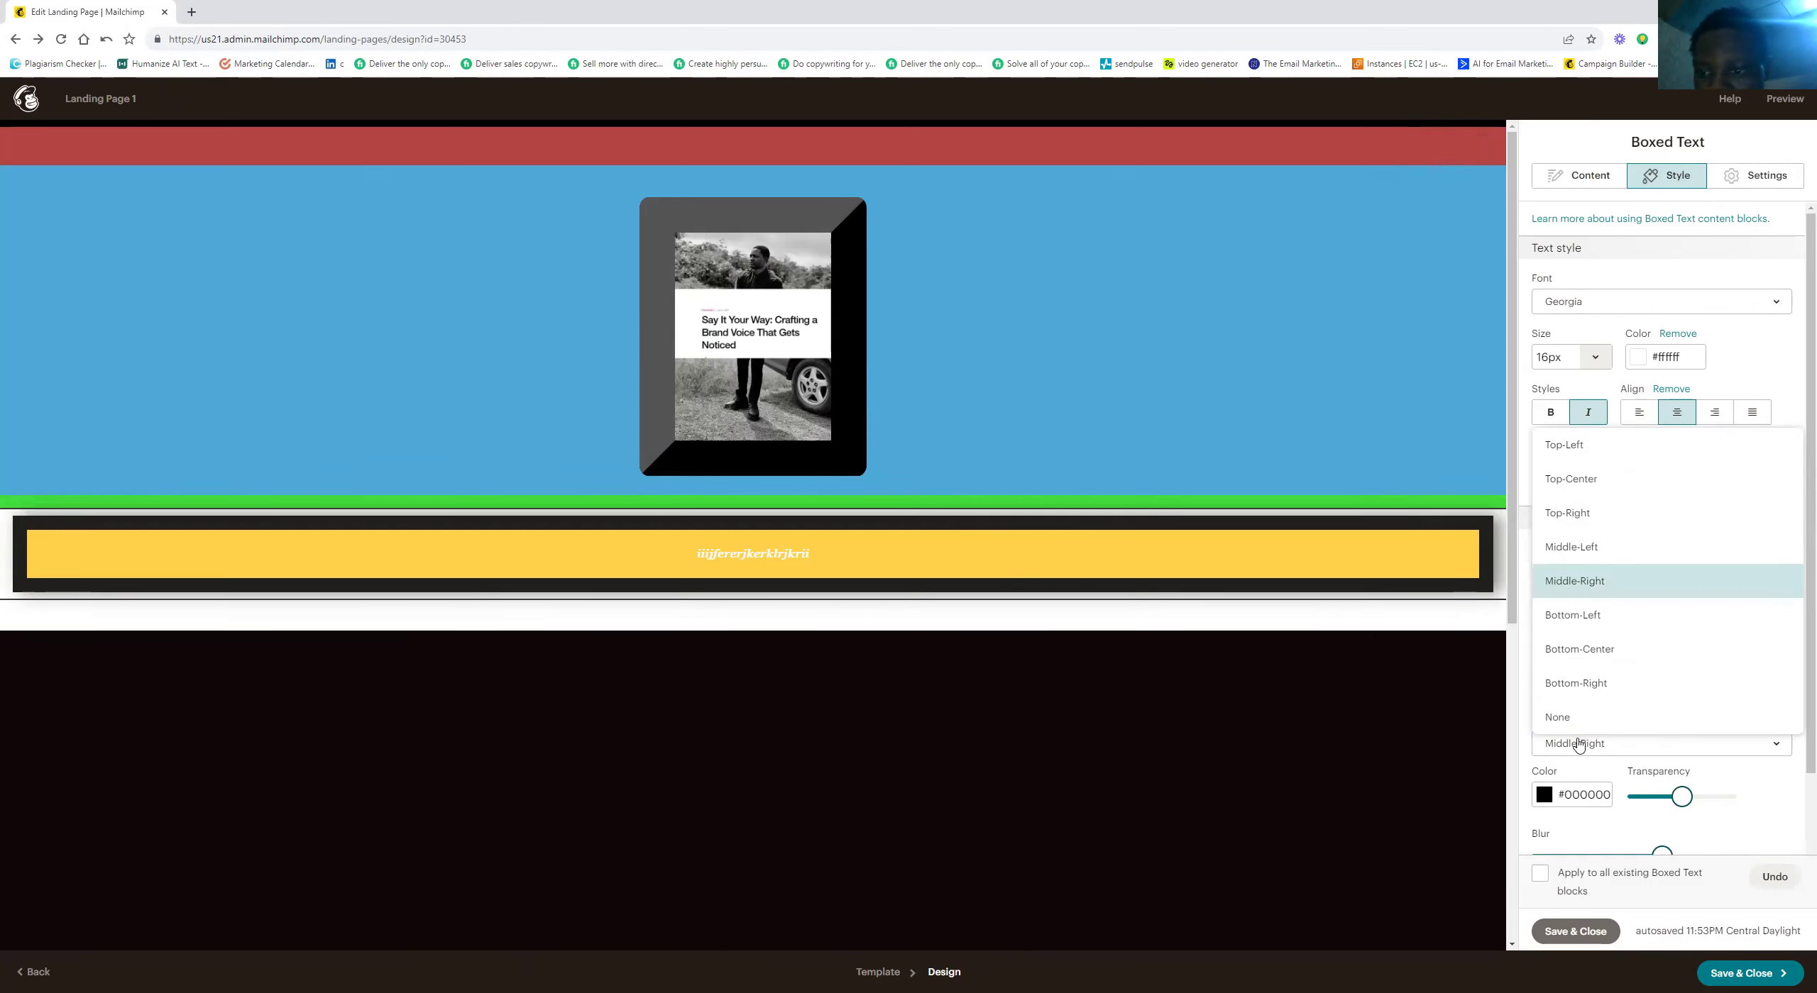
click(1608, 662)
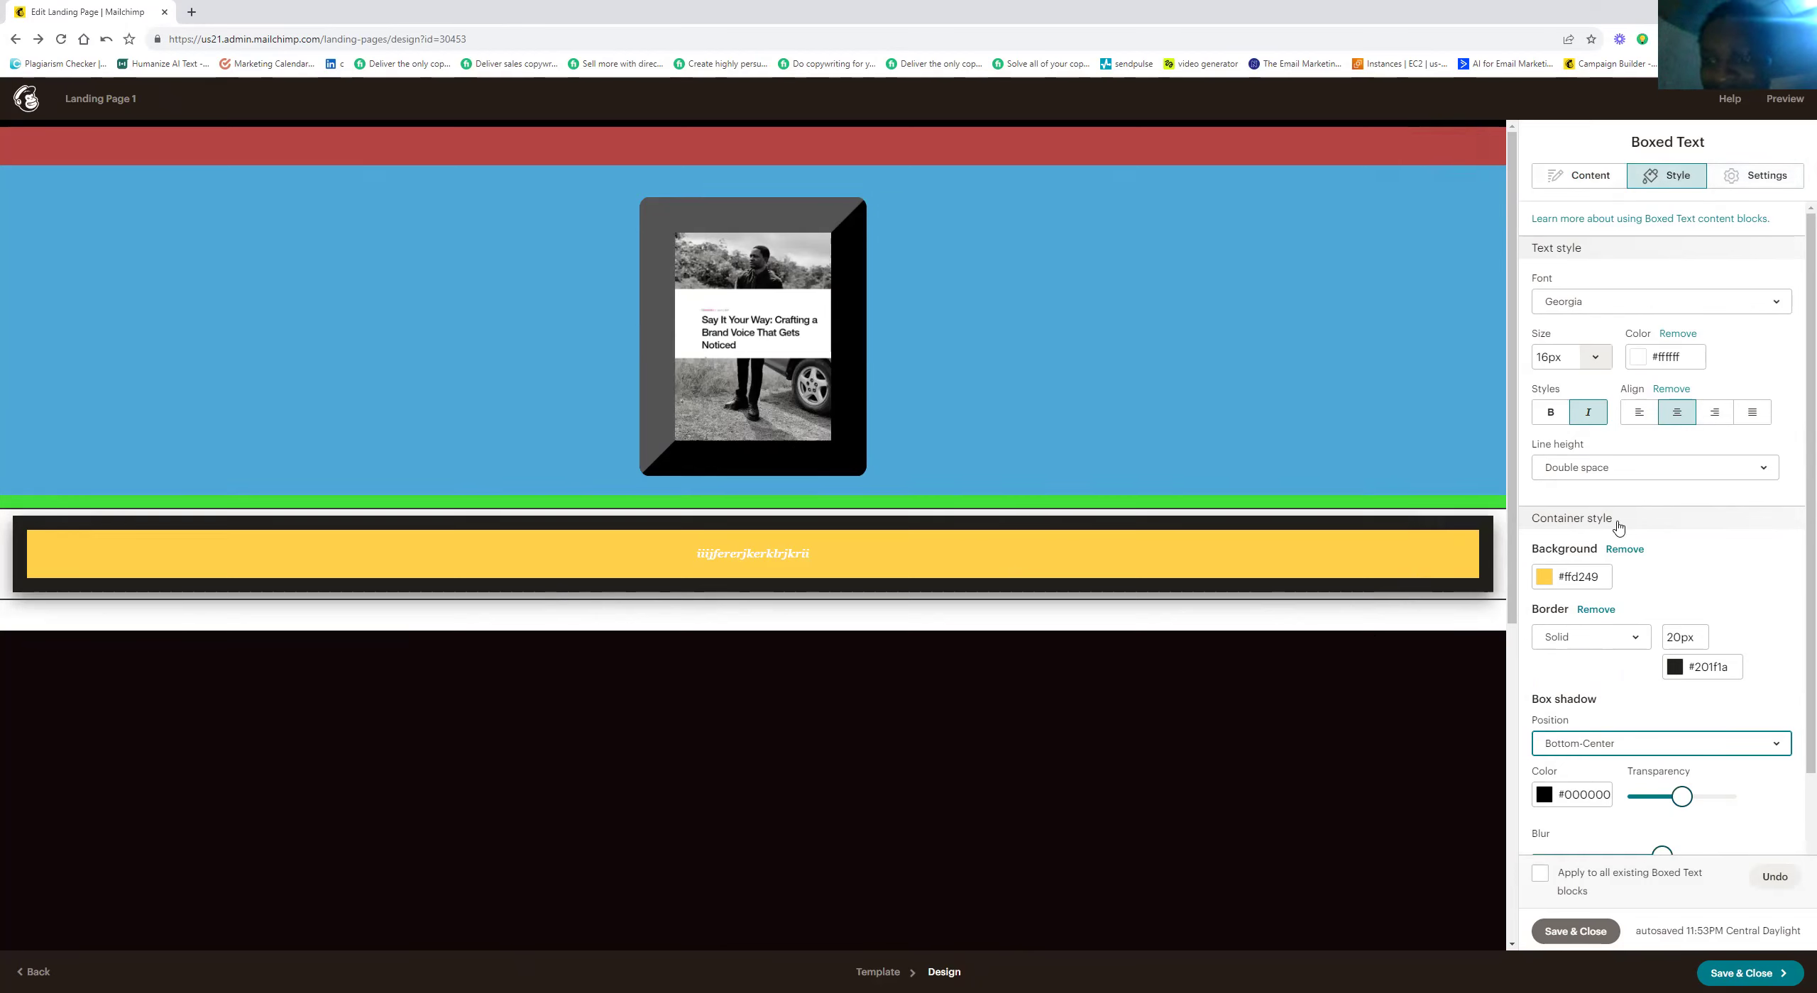
click(1575, 931)
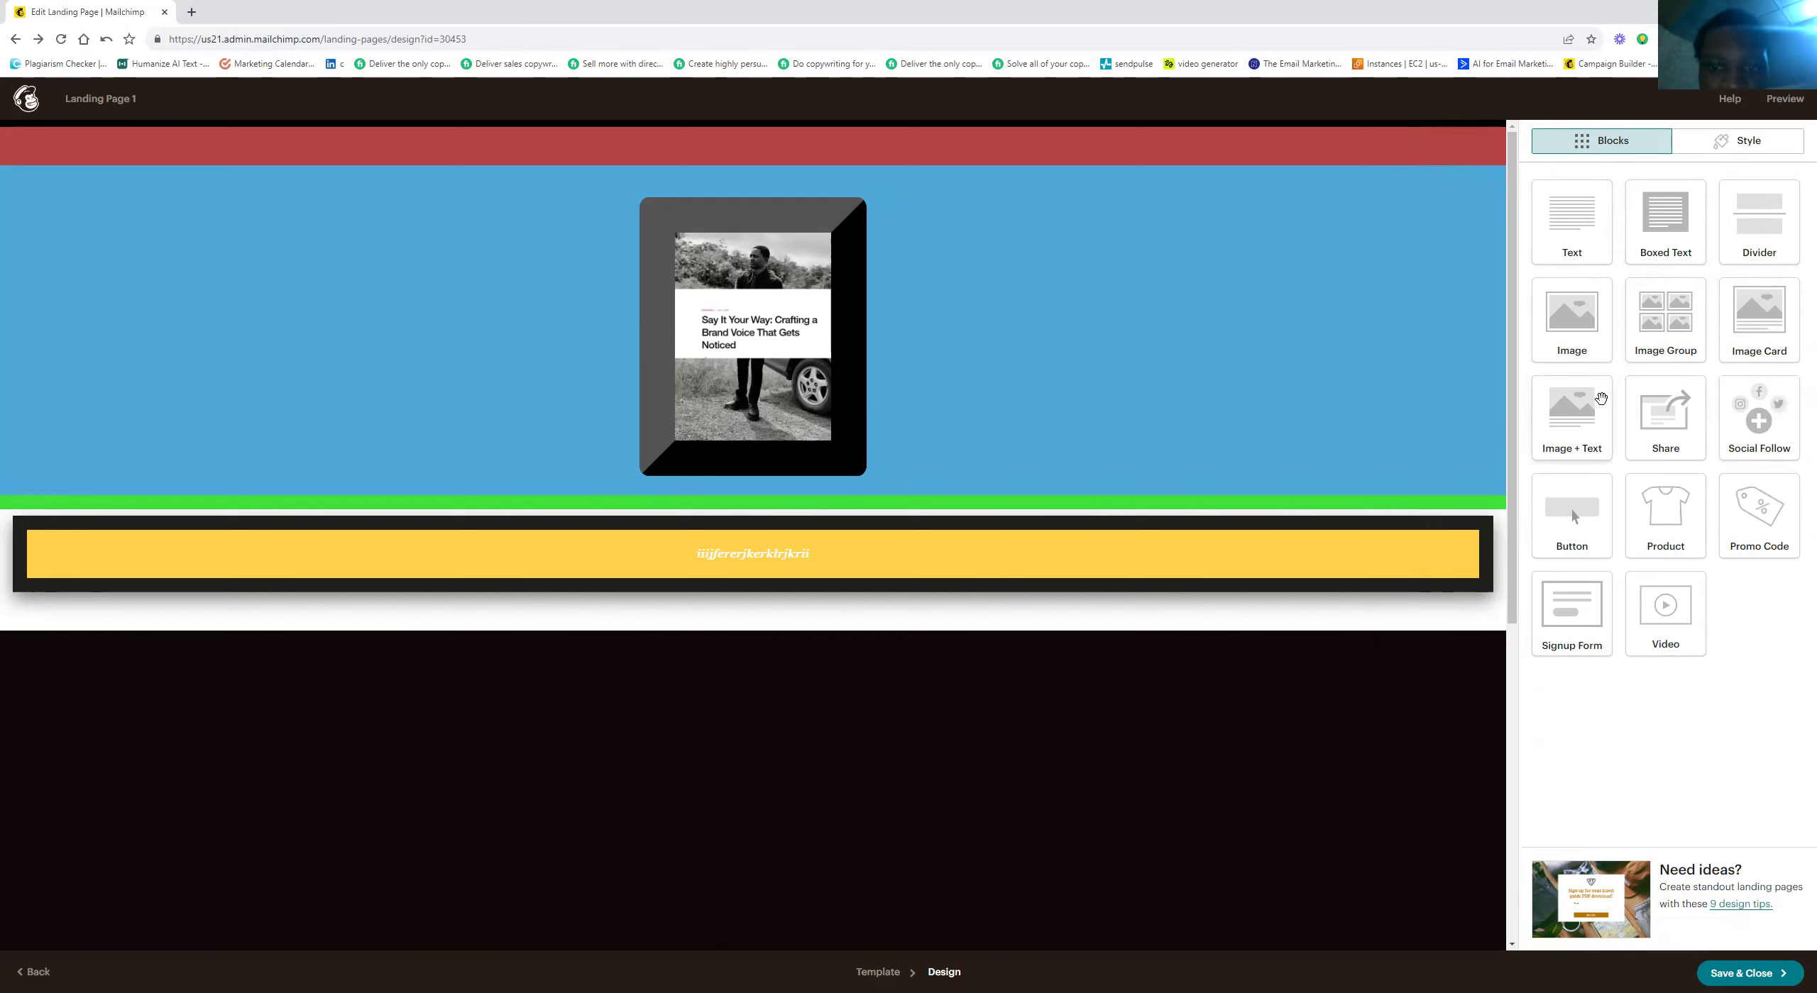
click(1312, 548)
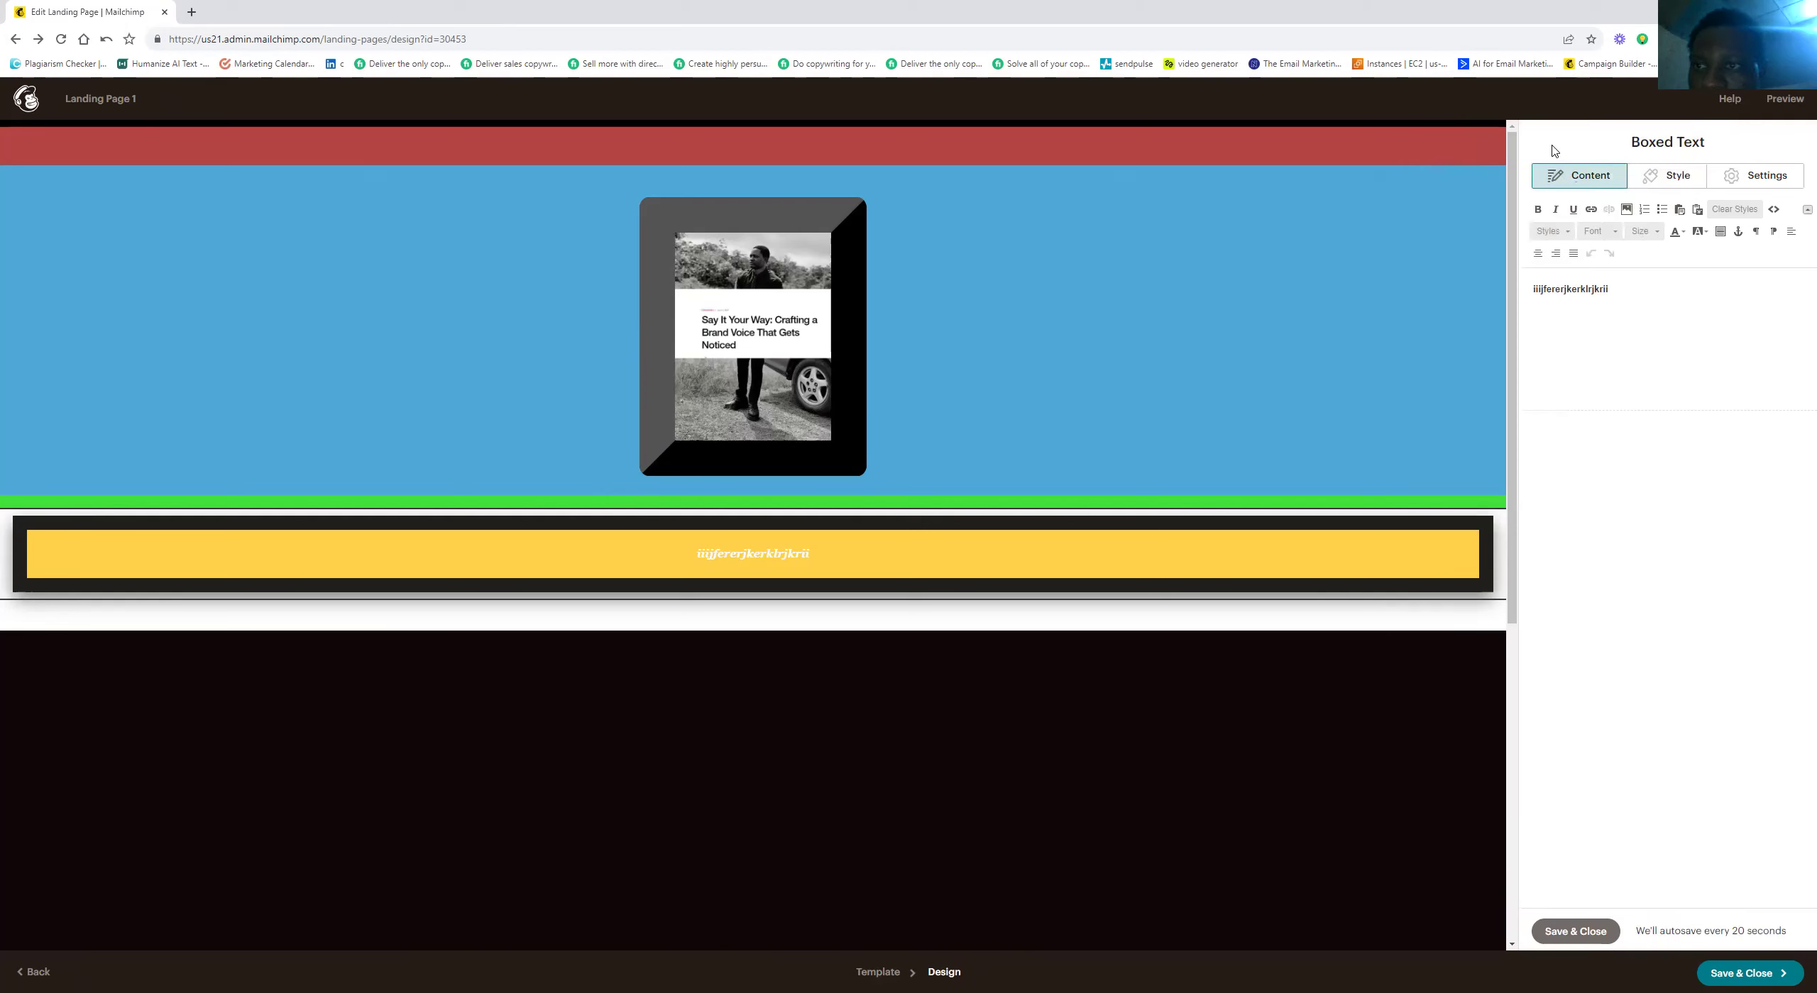
click(1580, 933)
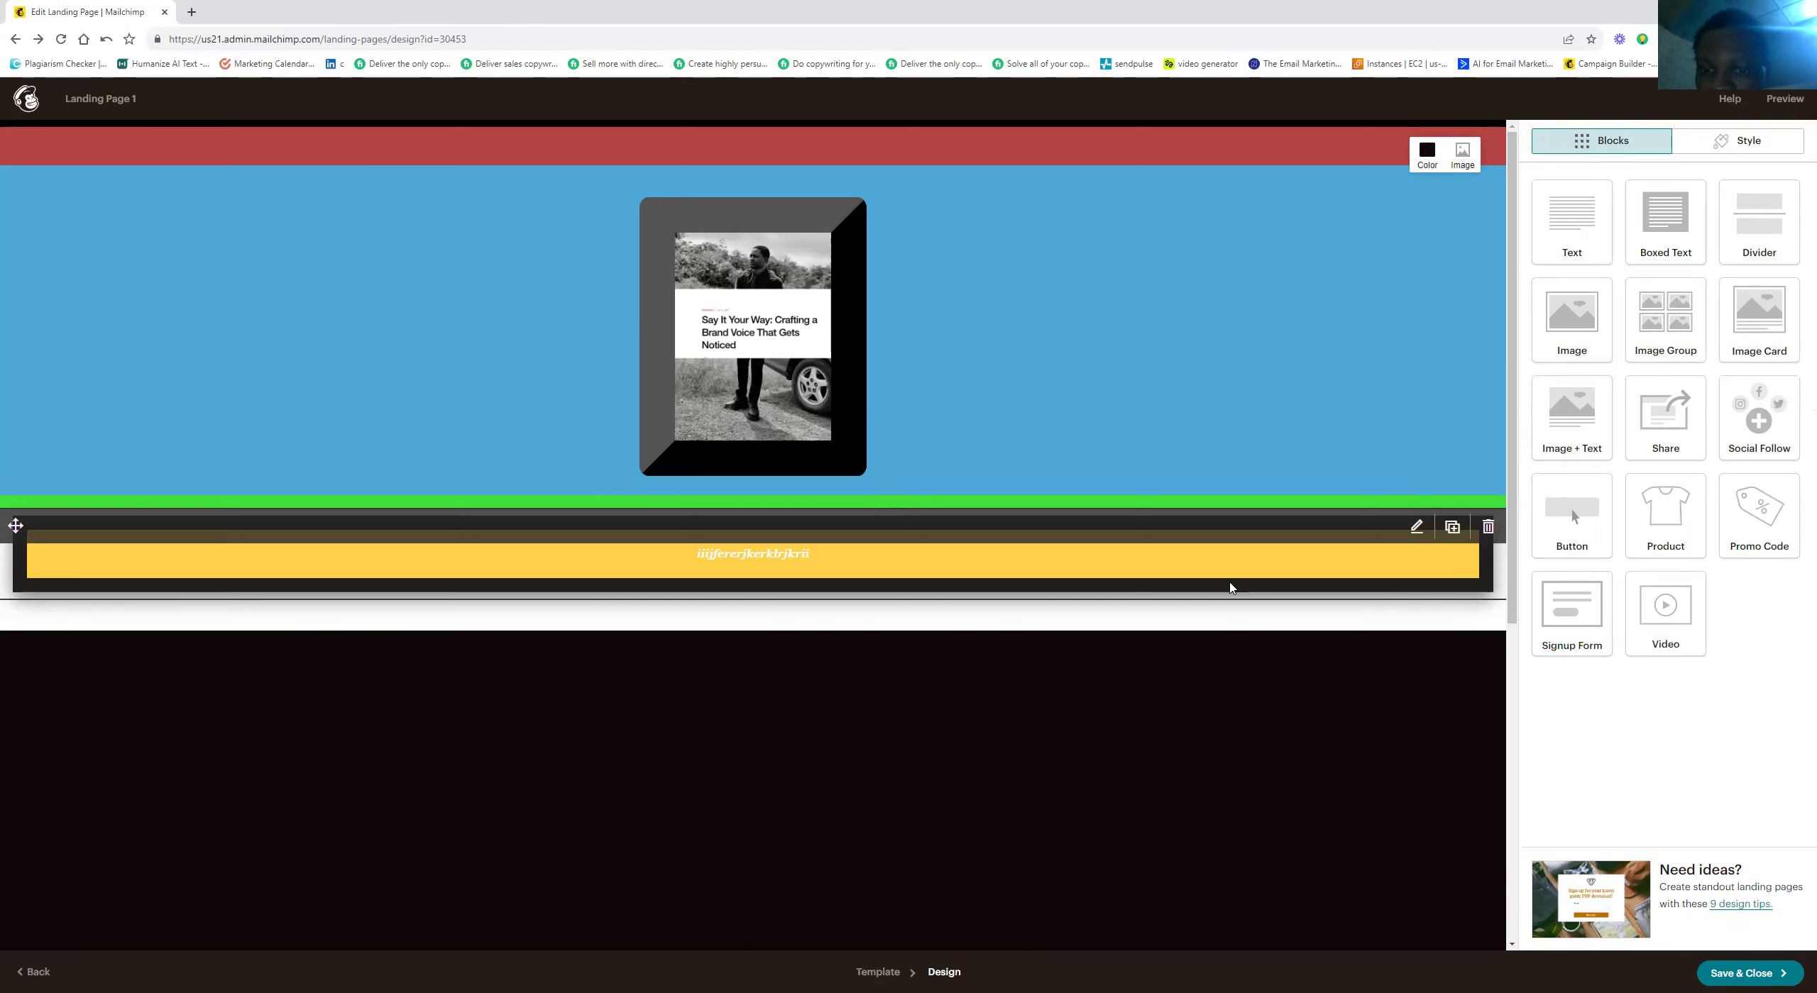
- Add an Image + Text block below the yellow boxed text and replace its placeholder caption with "Bbhdhehjhj"
drag(1565, 415, 1234, 581)
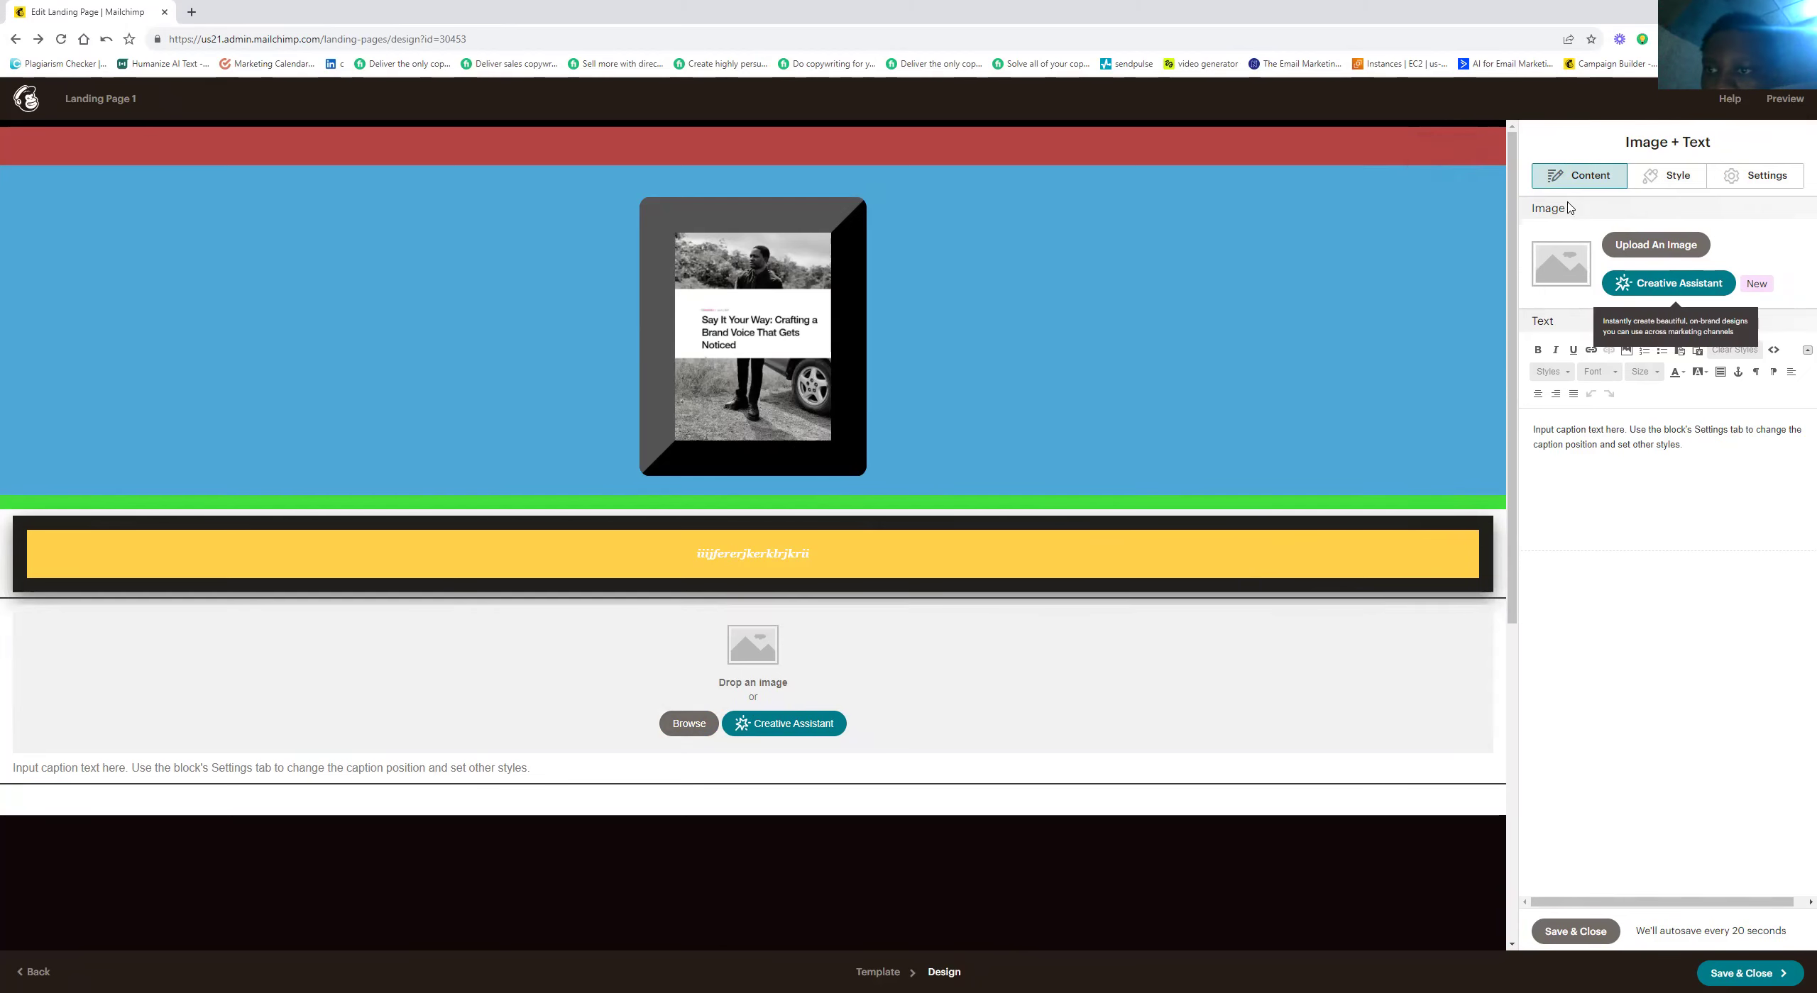
triple_click(1601, 437)
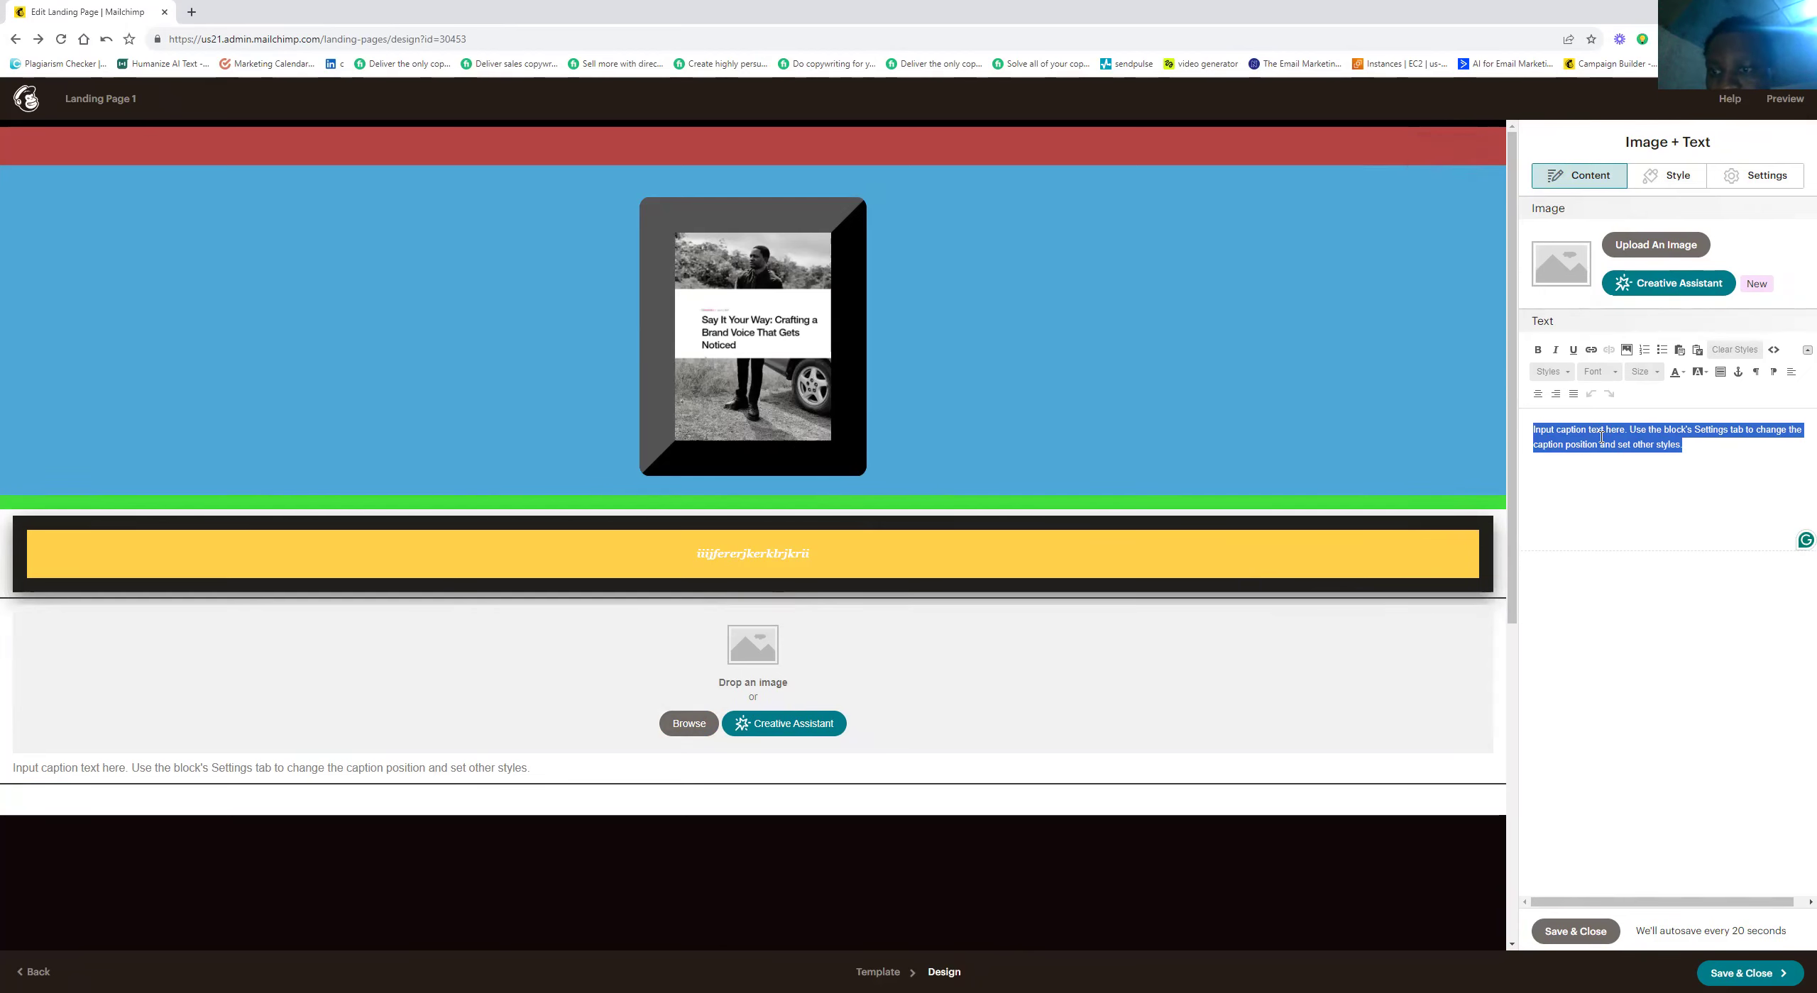
text(Bbhdhehjhj)
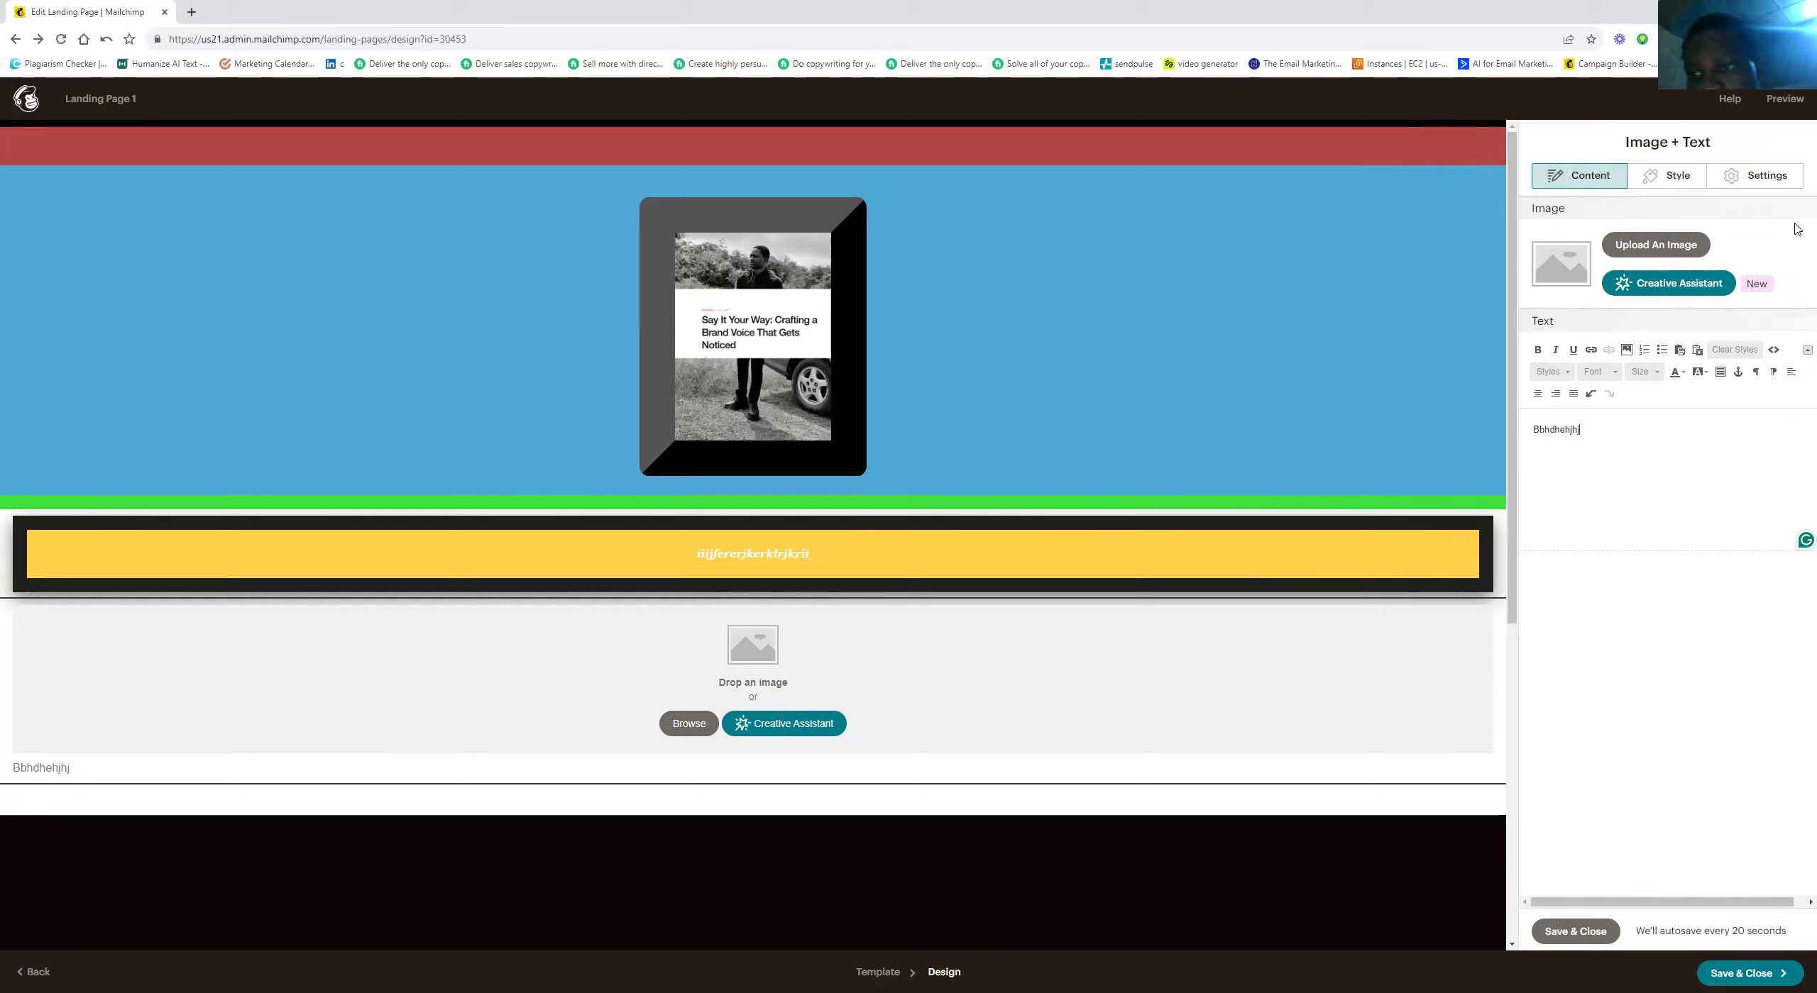
- Try image counts from 1 to 4 in the Image + Text block's settings, finish on 3, and save the block
click(1767, 179)
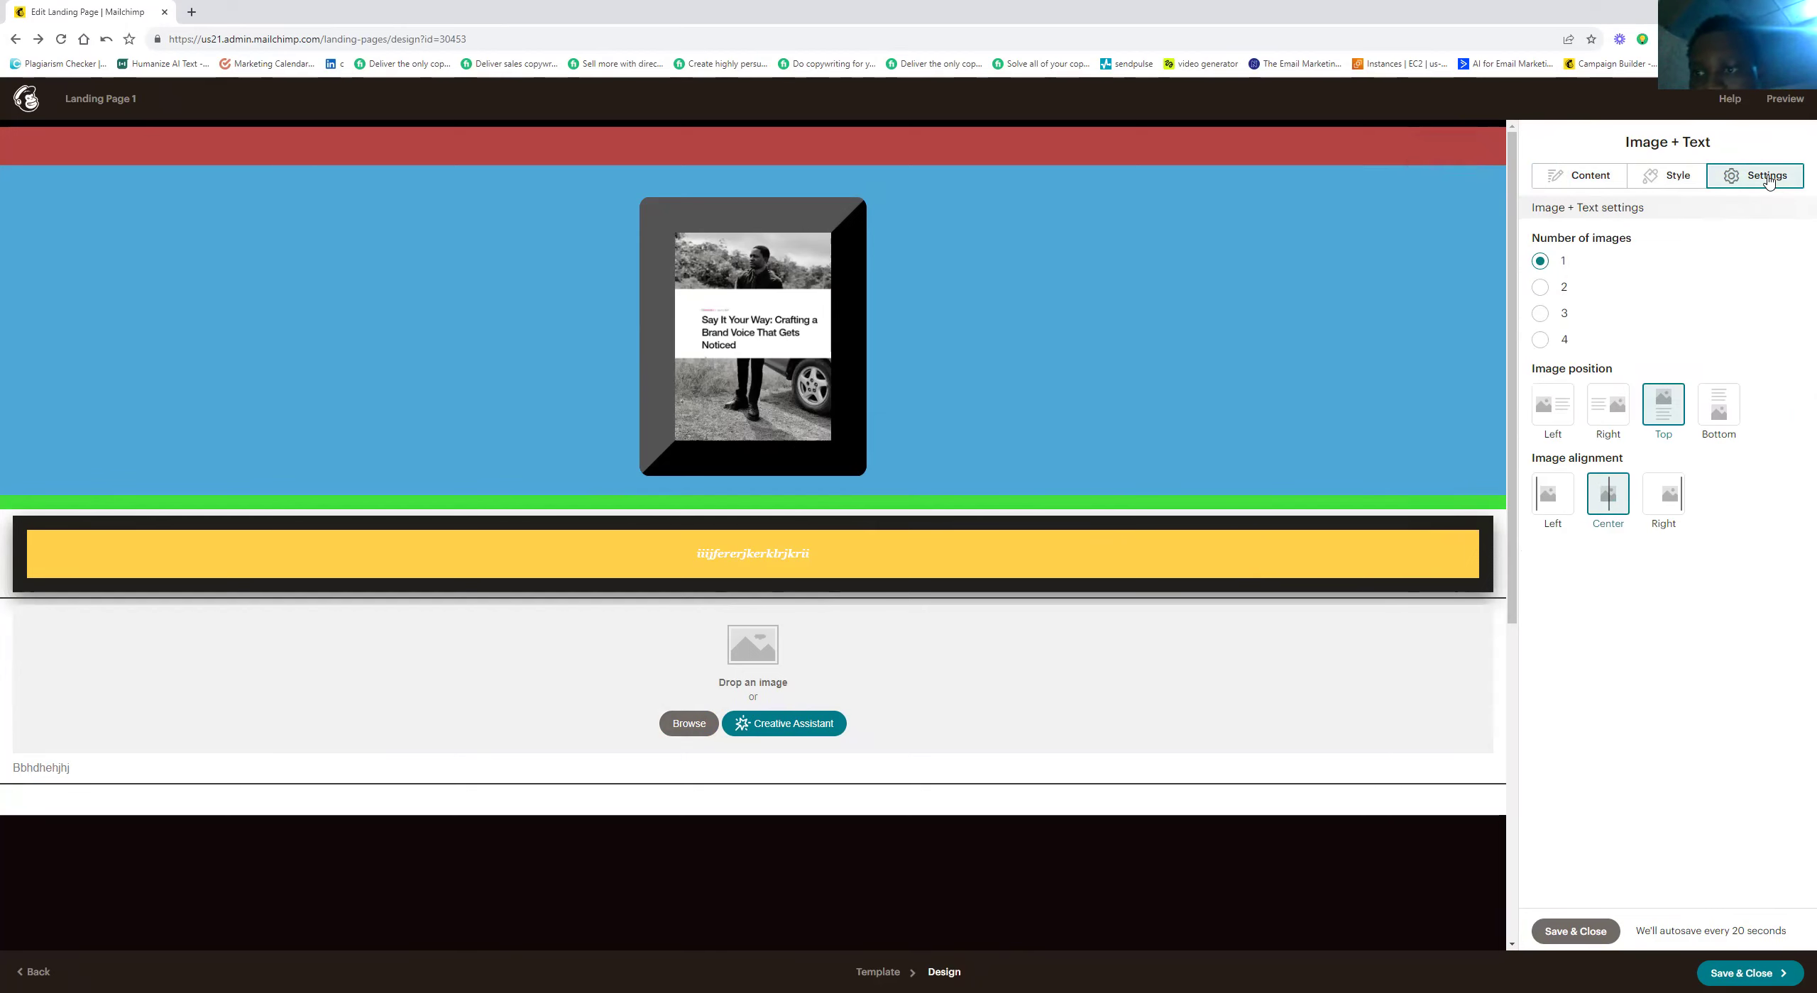
click(1541, 288)
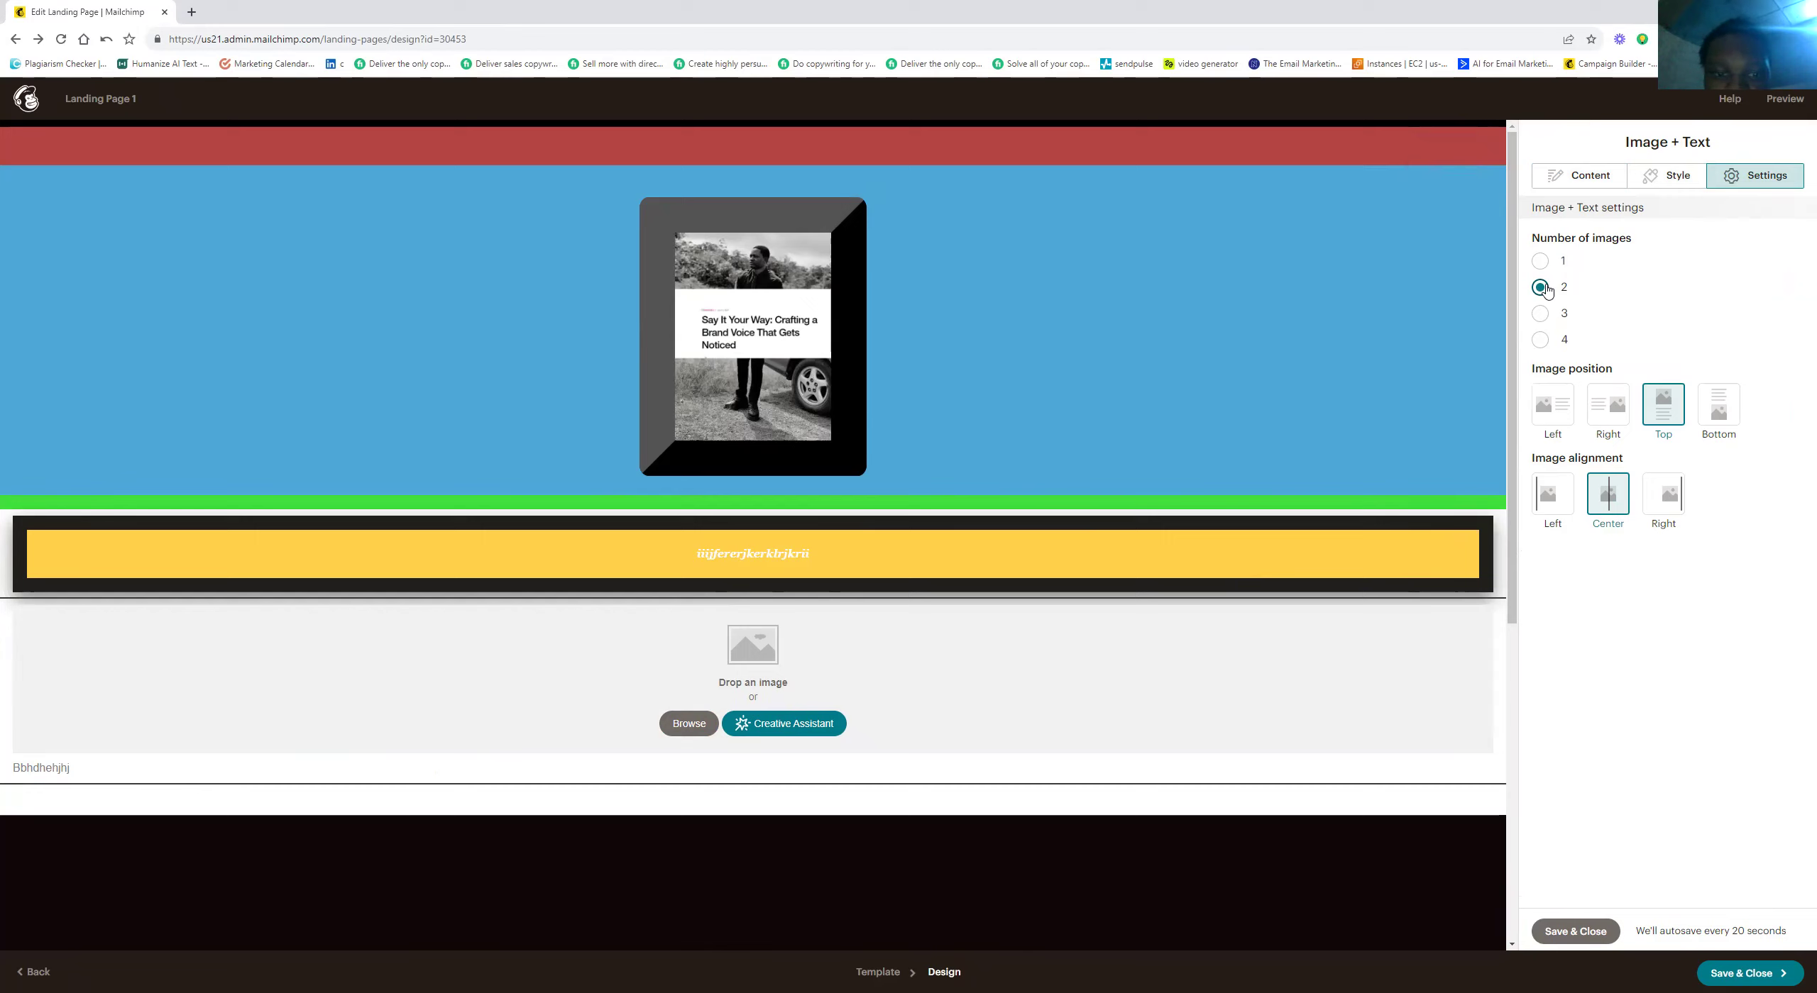
click(1542, 325)
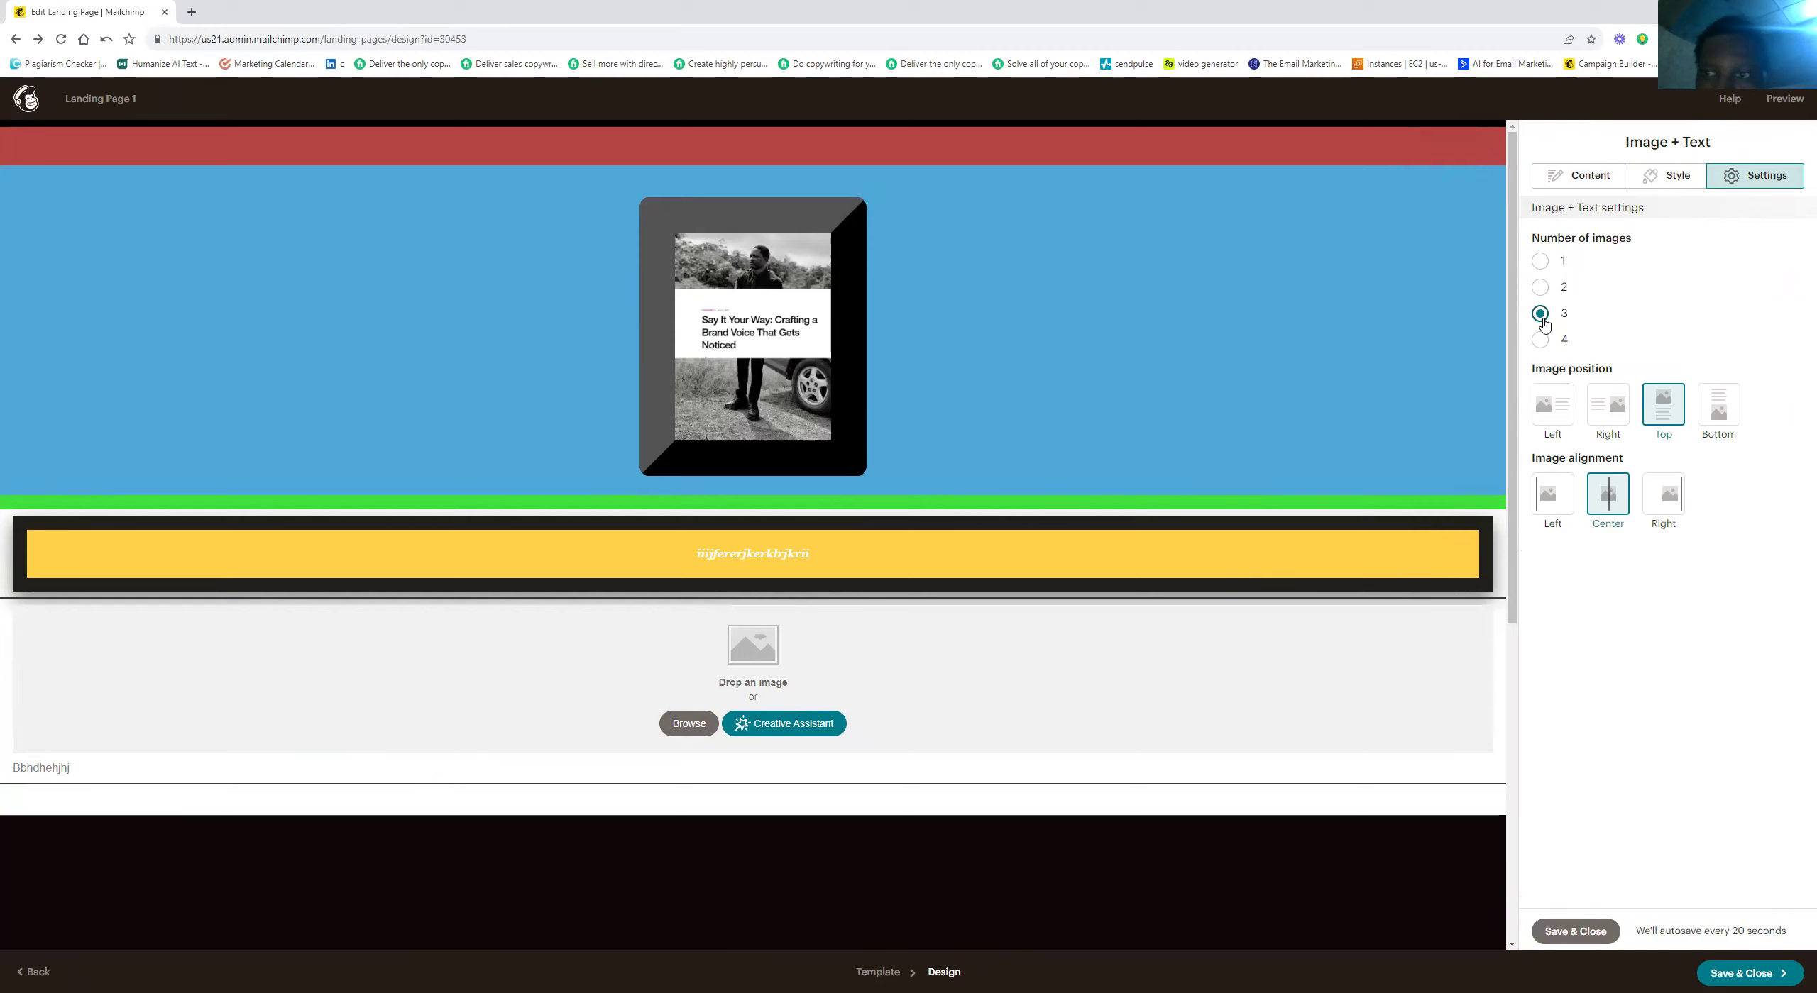
click(1544, 288)
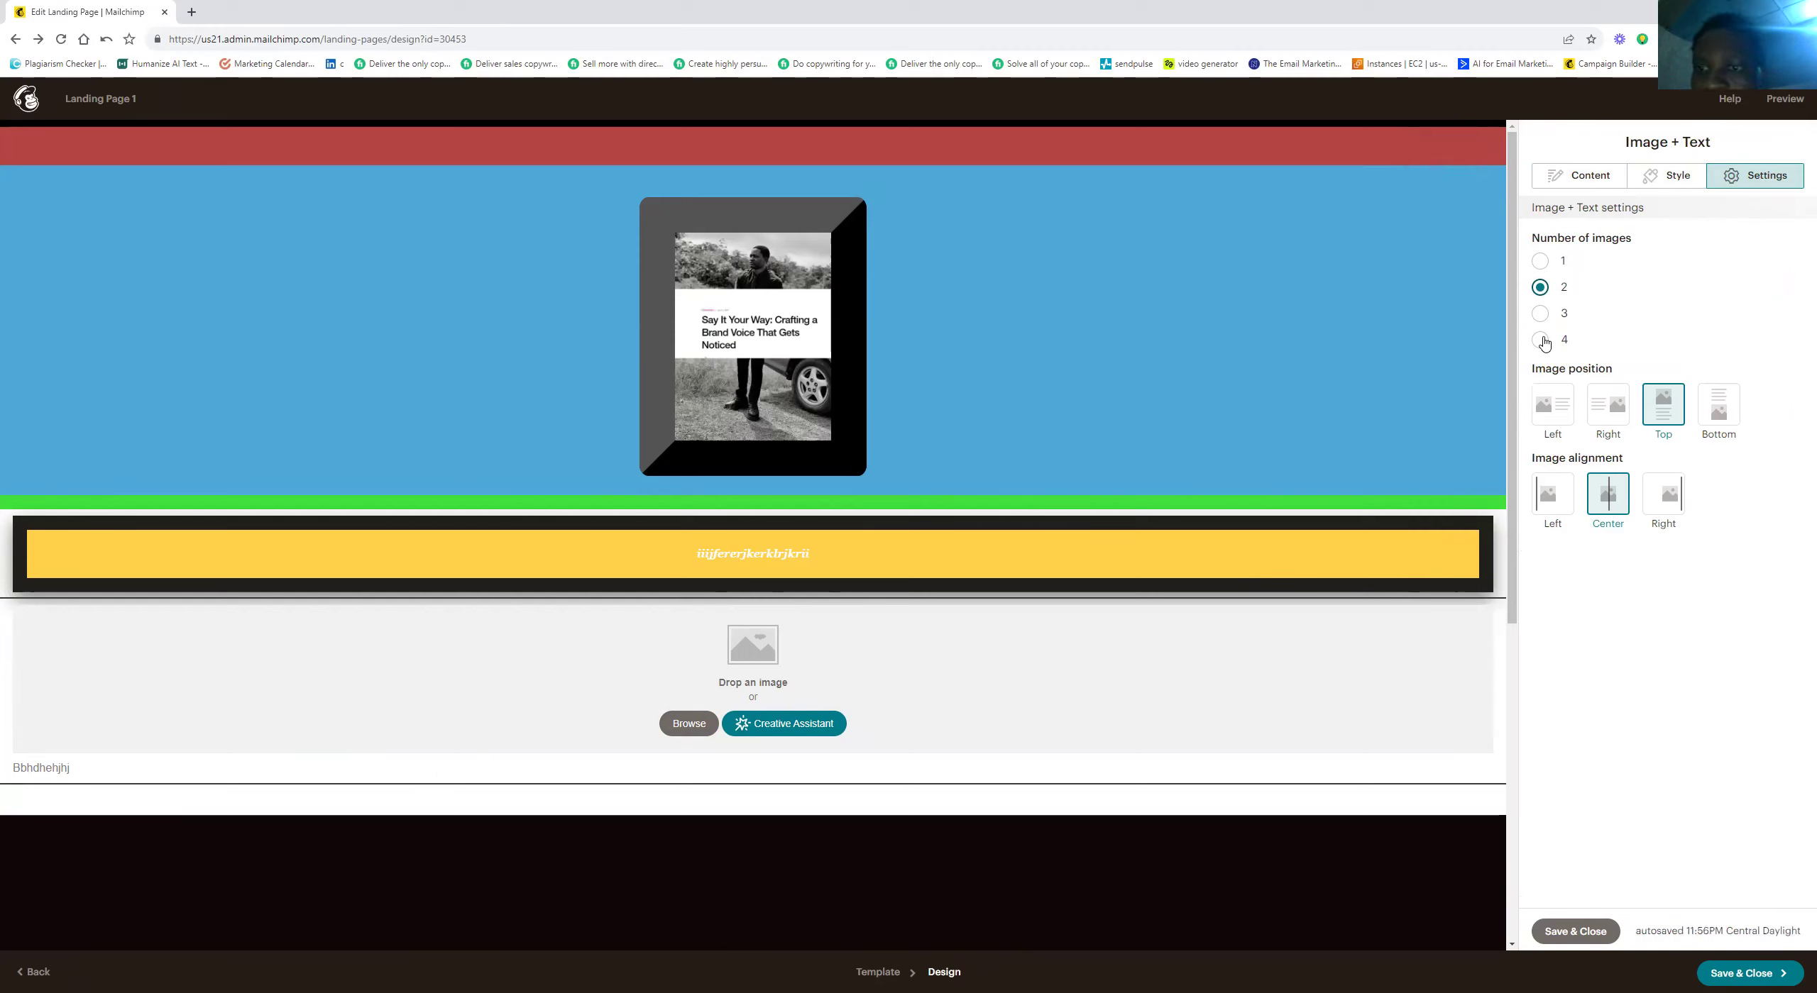
click(1541, 316)
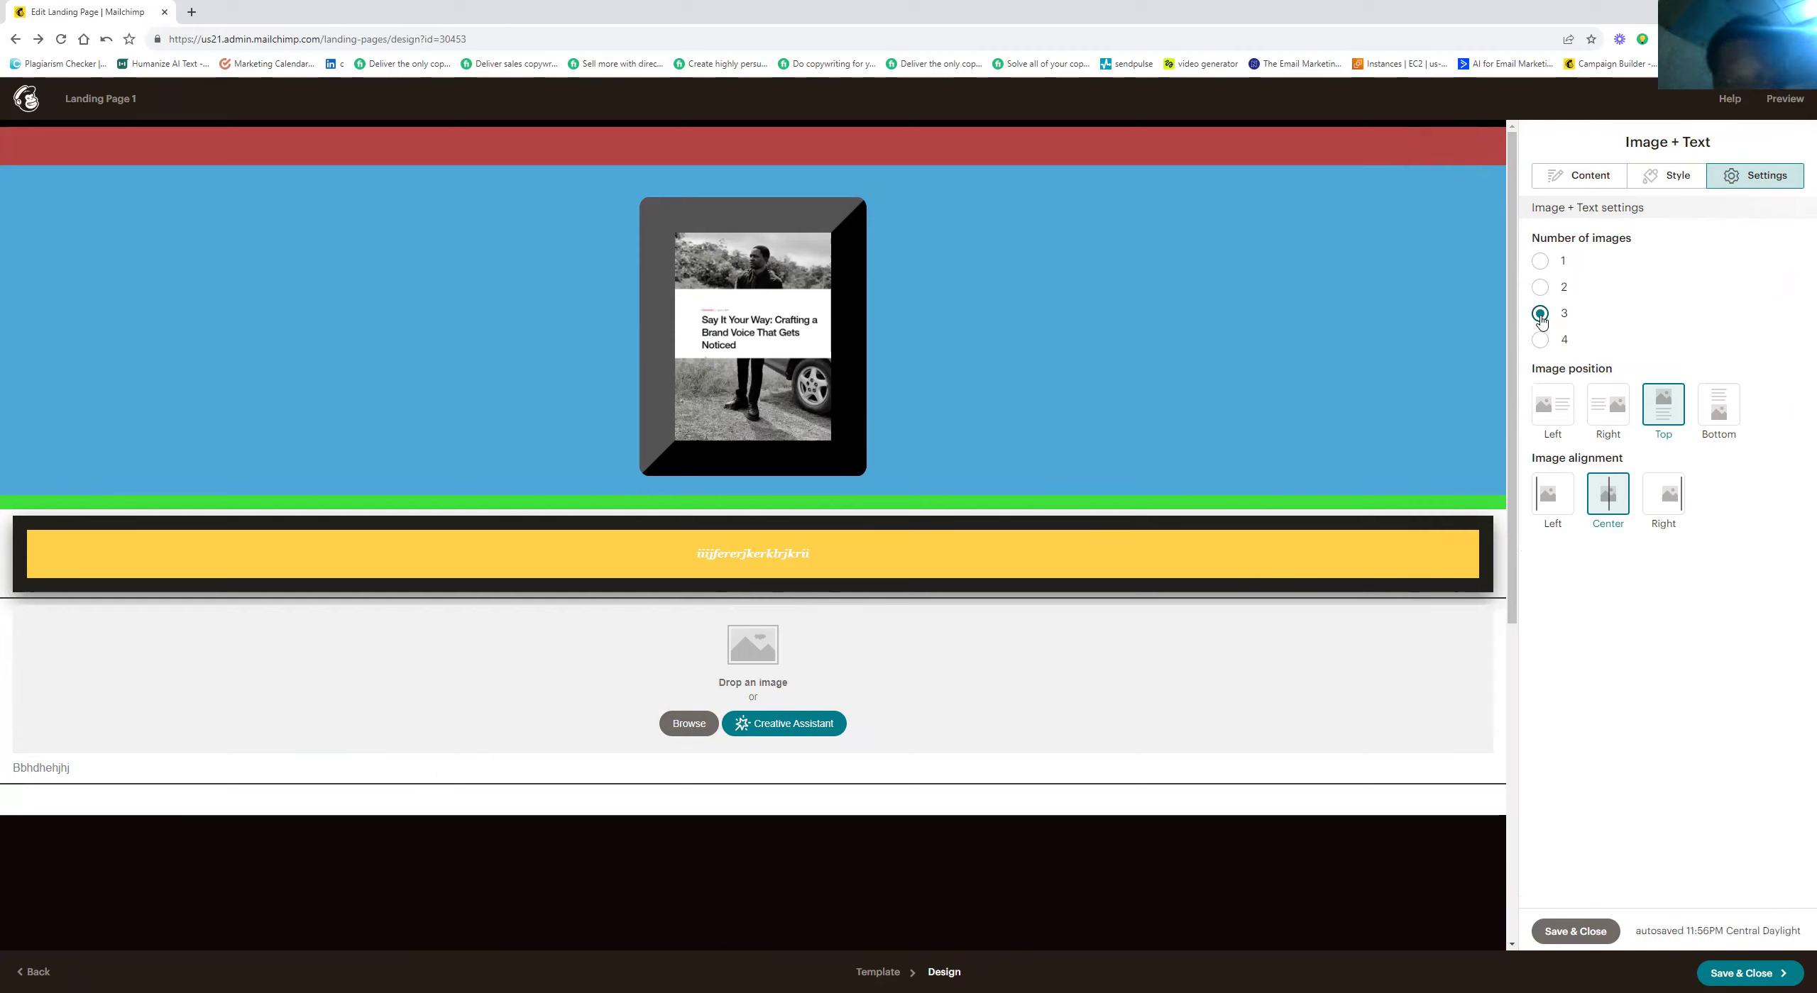
click(1542, 348)
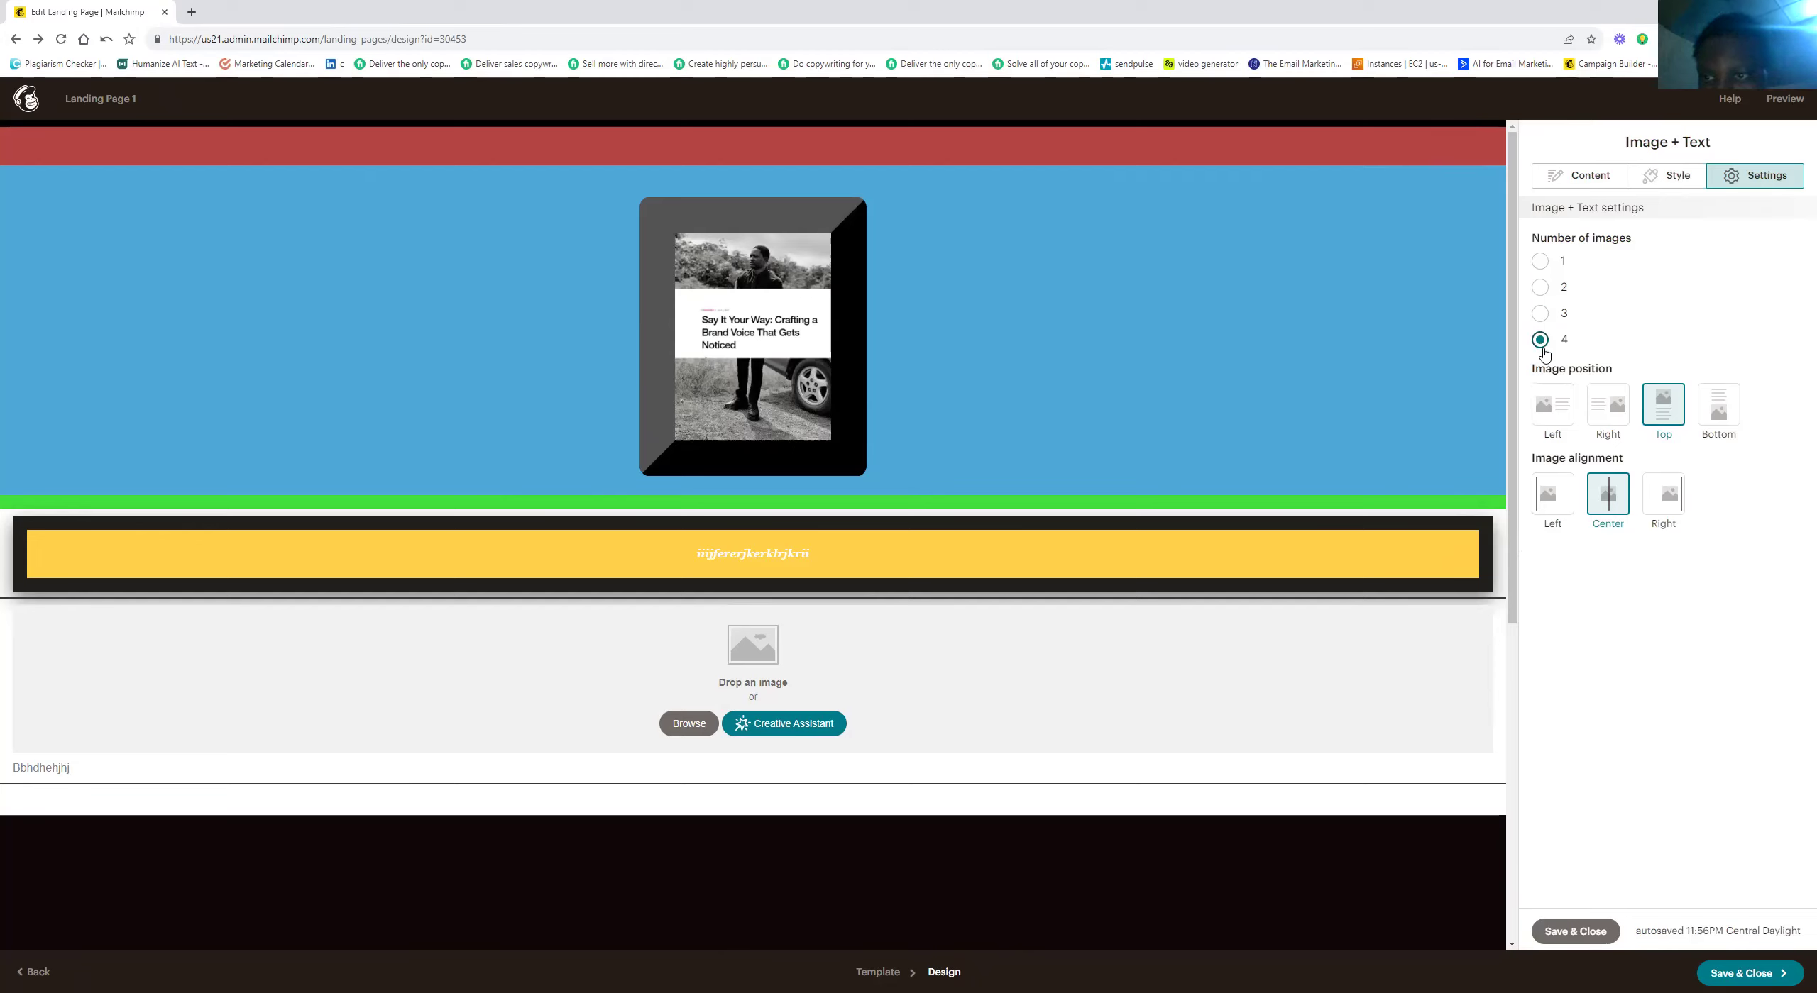
click(1541, 262)
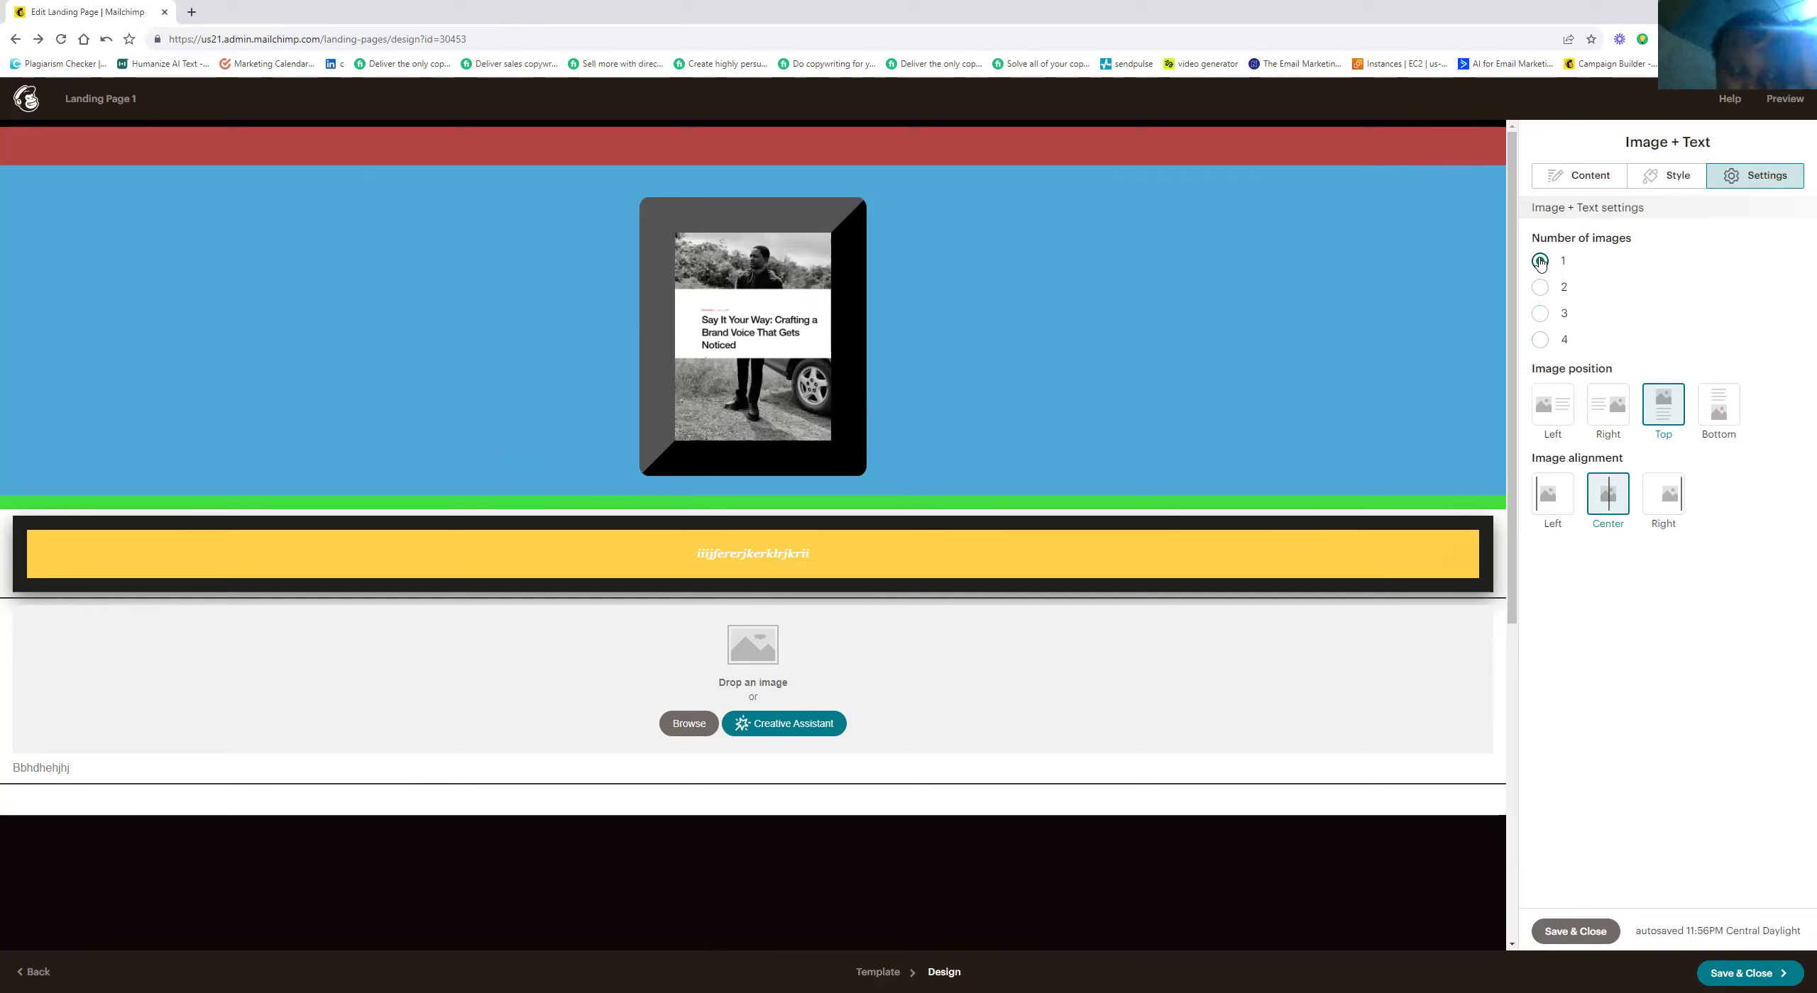
click(1542, 288)
click(1539, 314)
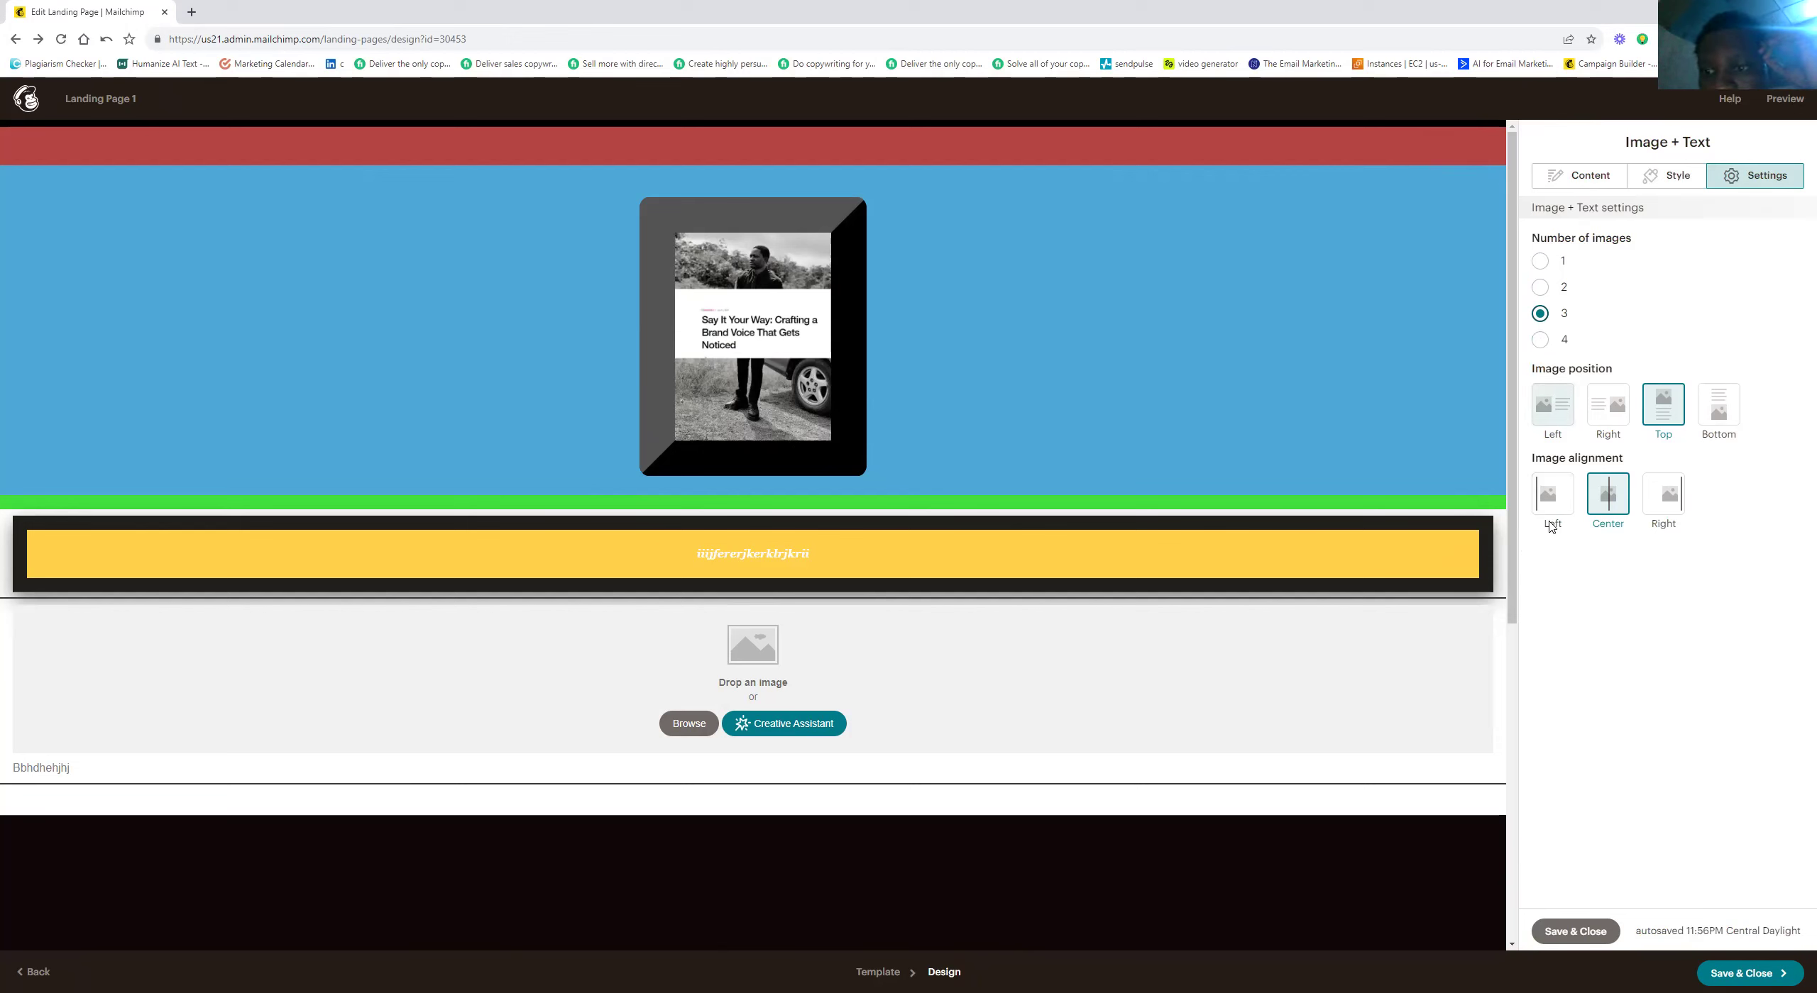
click(1575, 931)
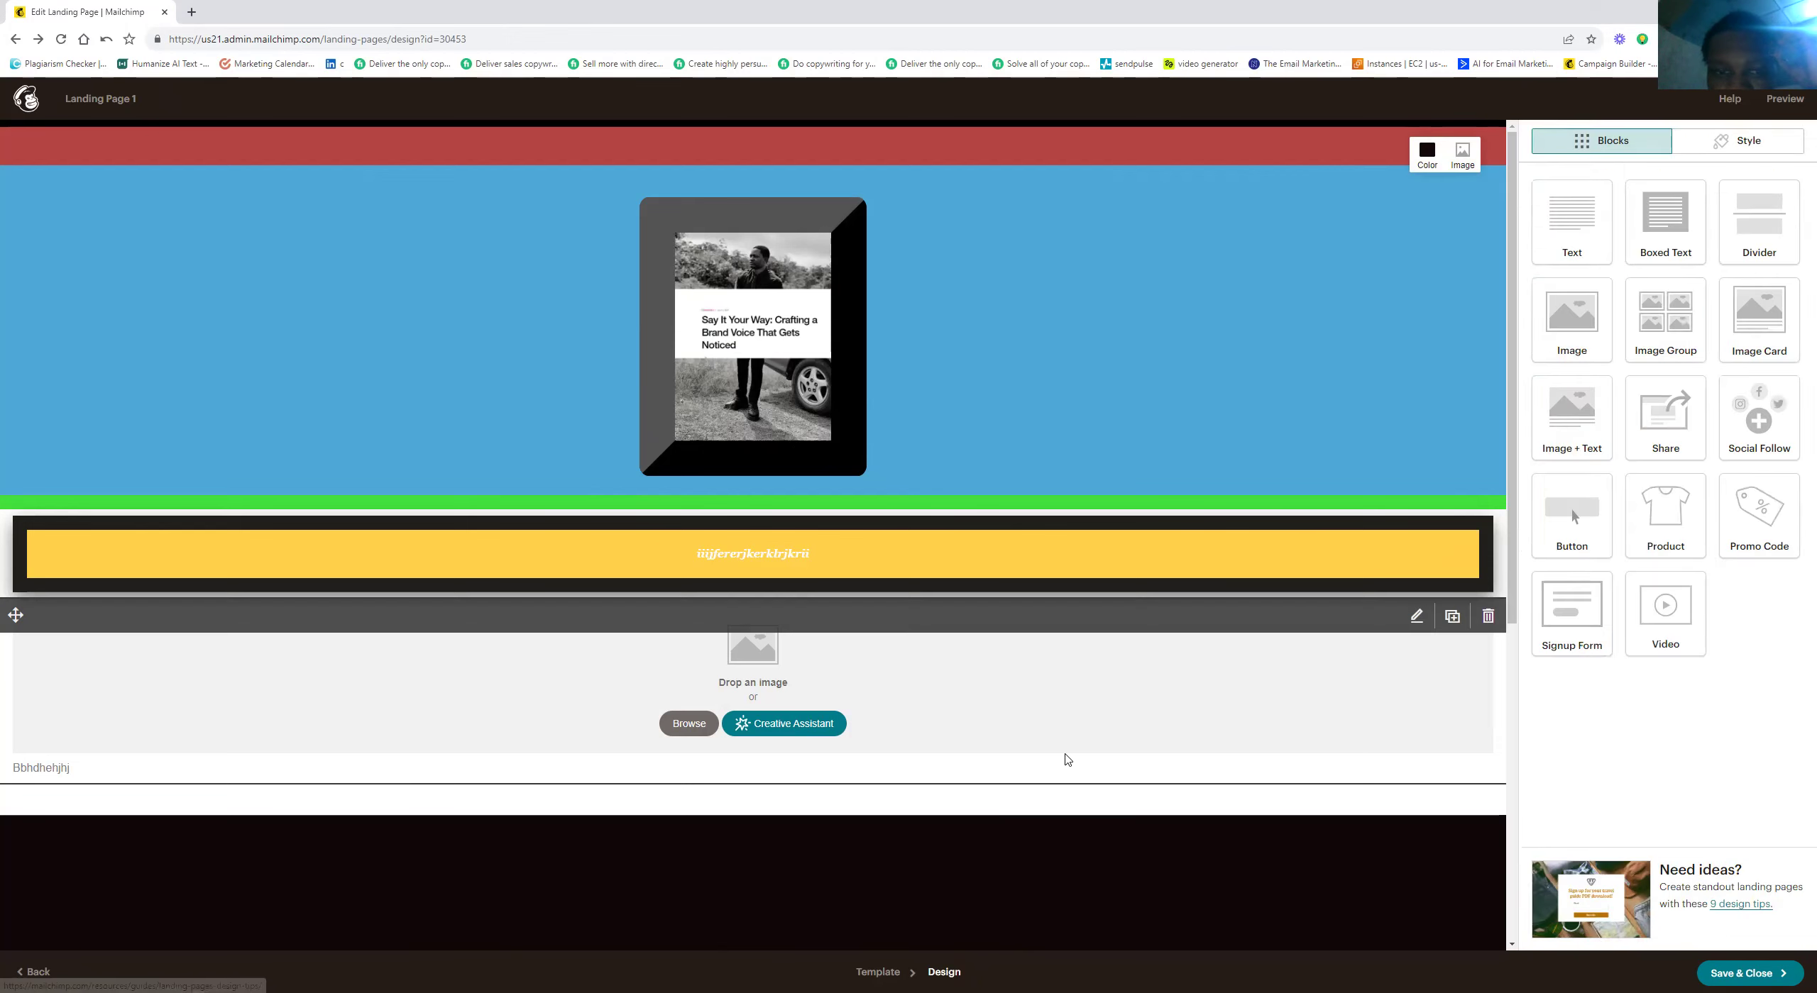
- Reopen the Image + Text block's settings, try the Left, Right and Top image positions, and settle on Bottom
click(1026, 726)
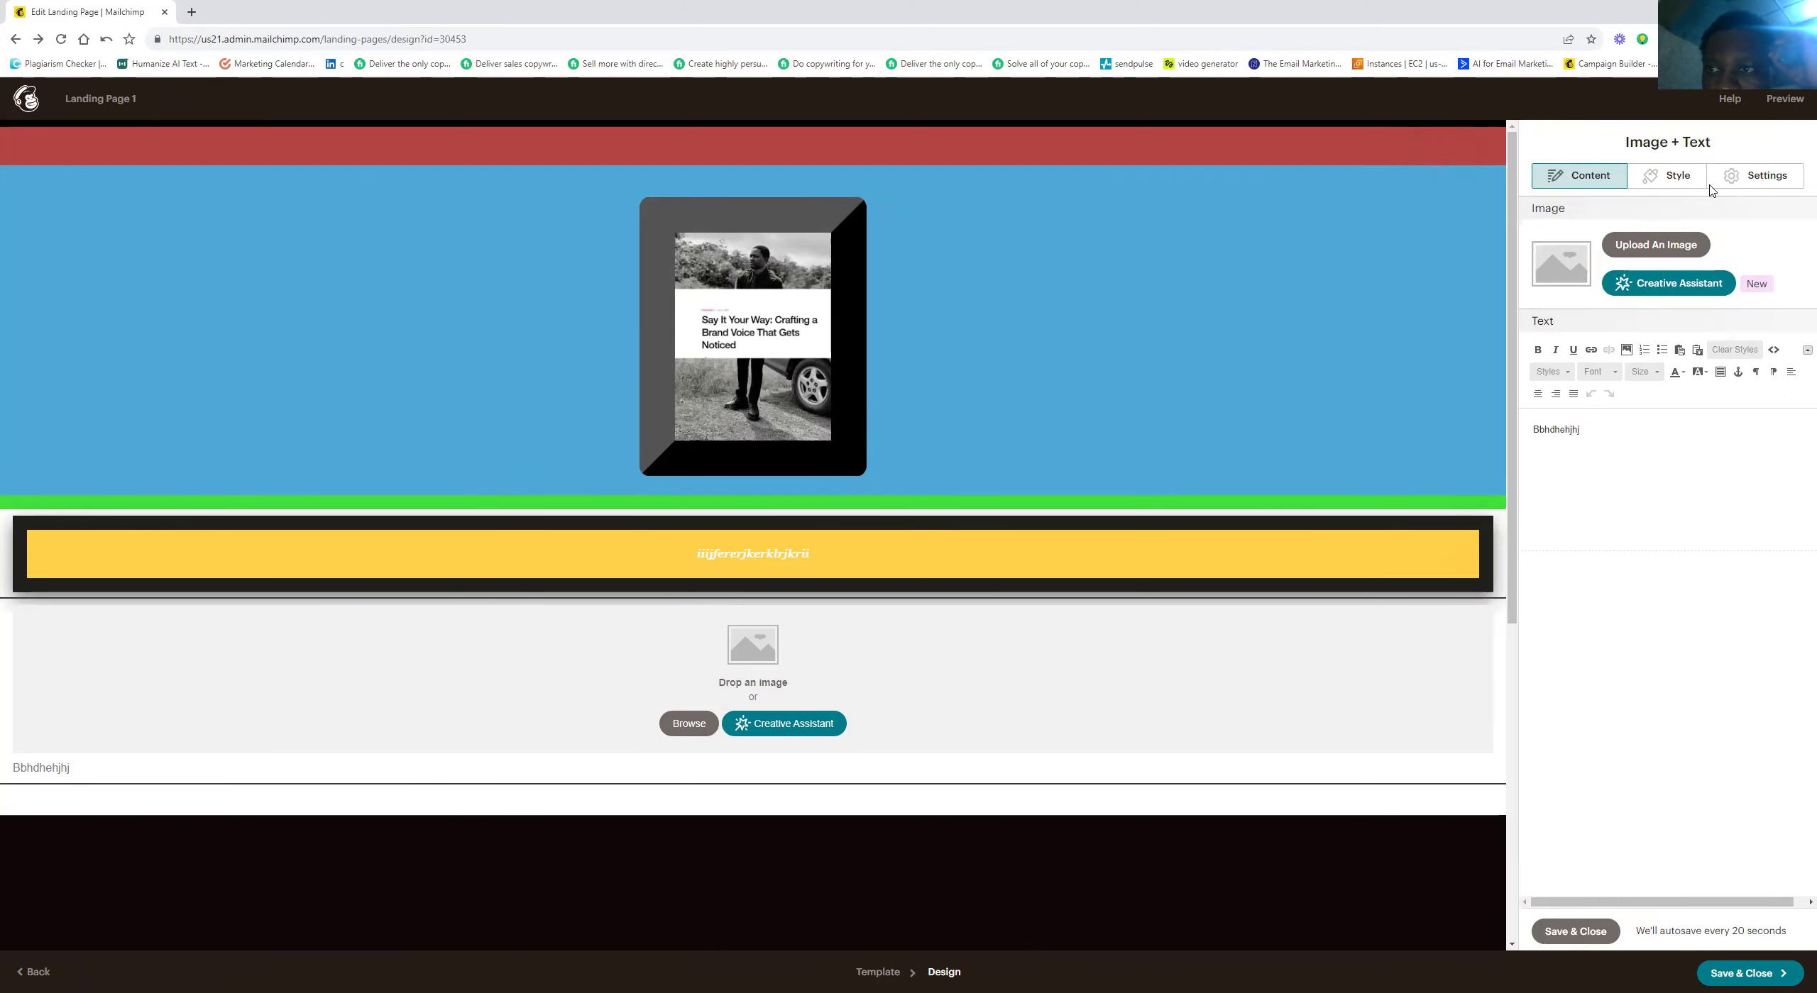
click(1745, 179)
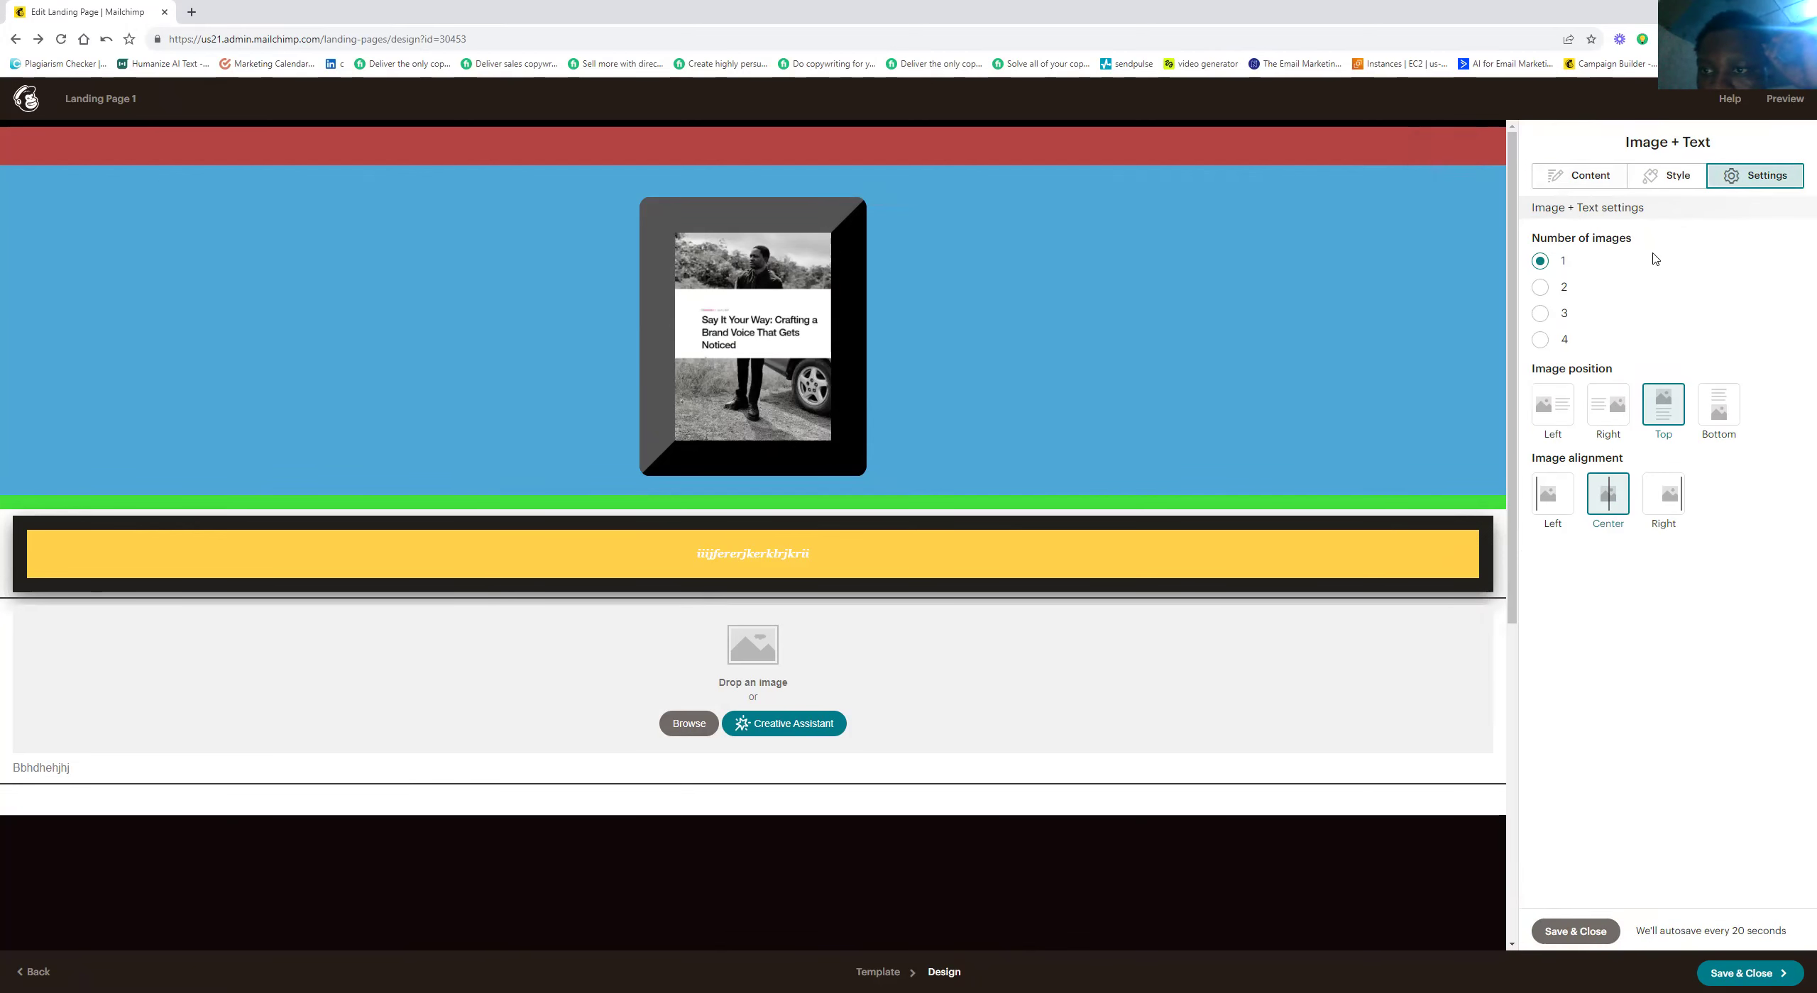
click(1569, 417)
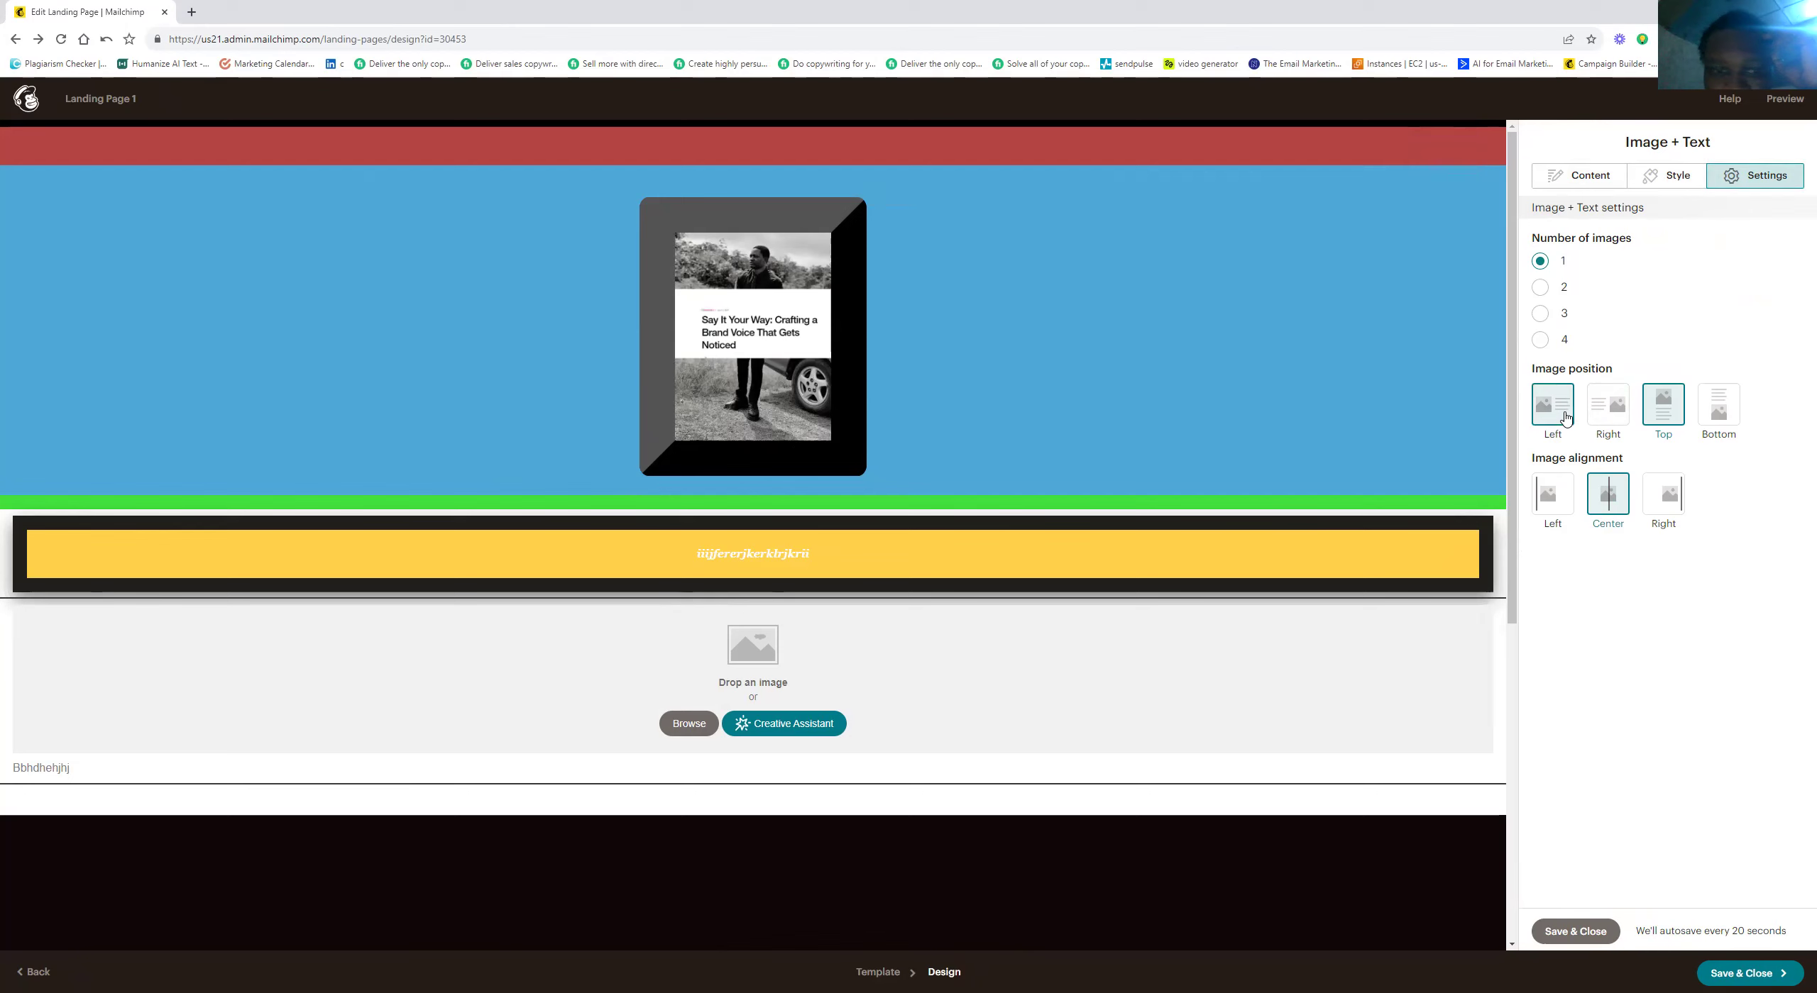
click(1619, 408)
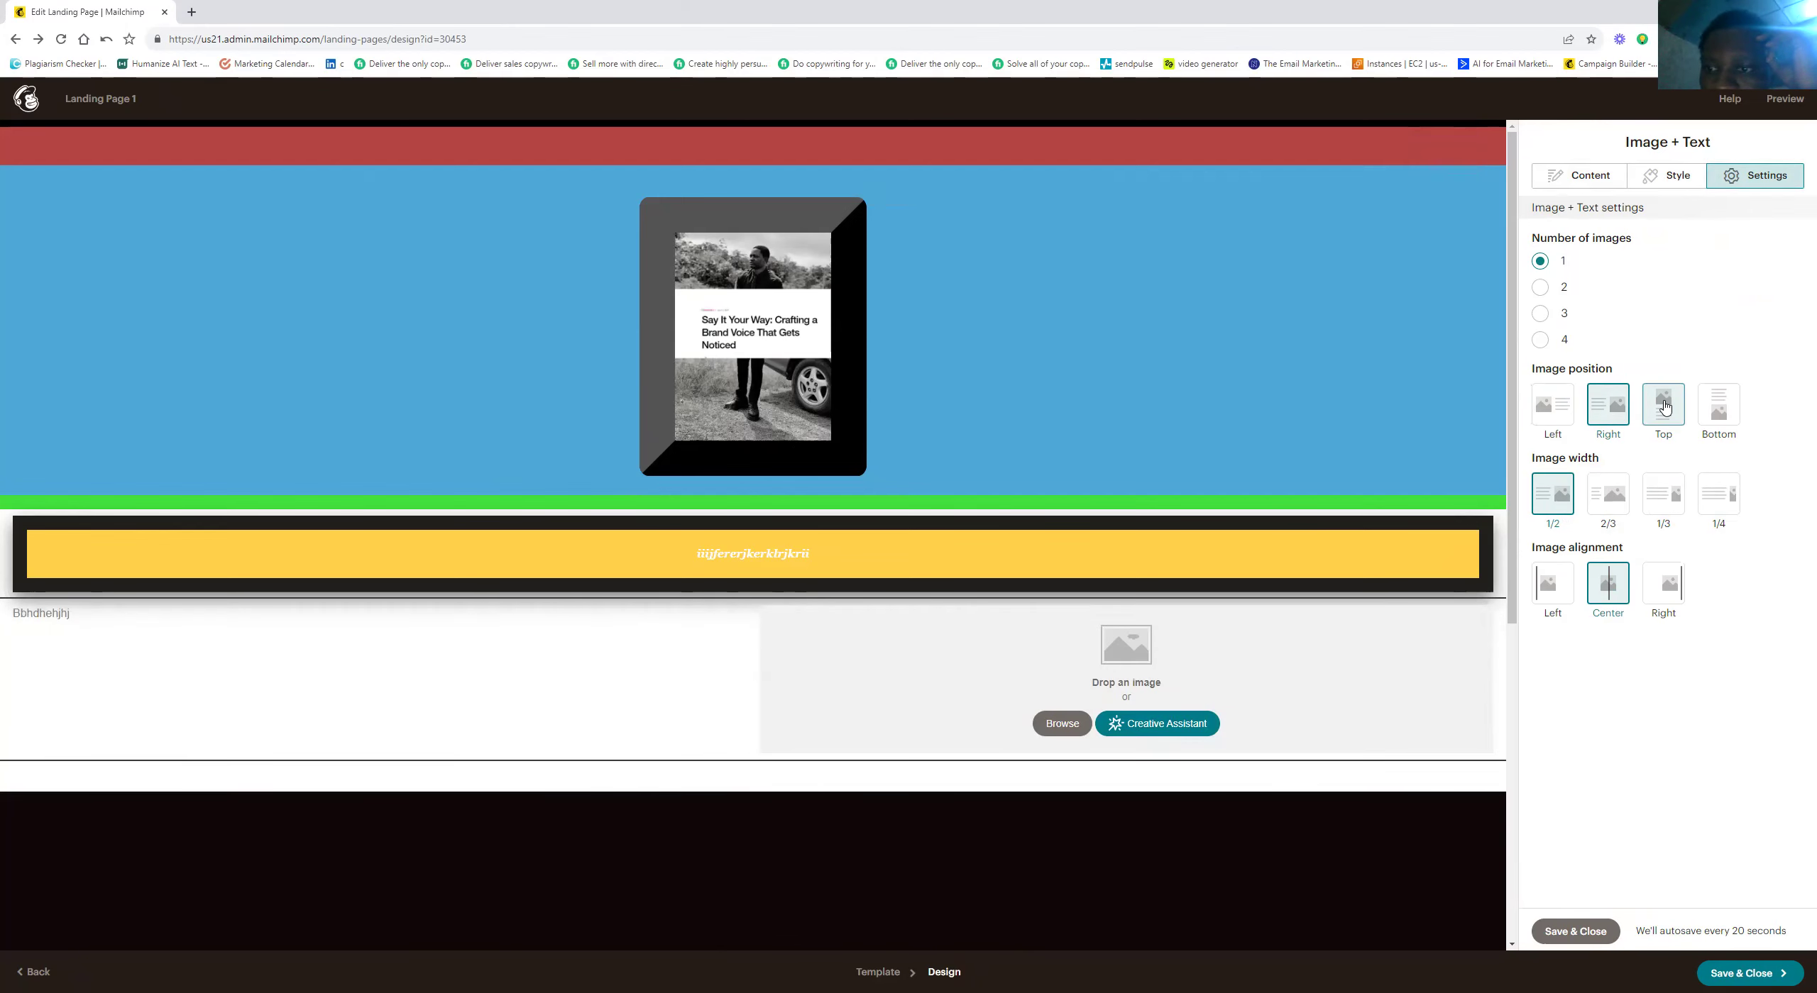
click(1663, 406)
click(1717, 405)
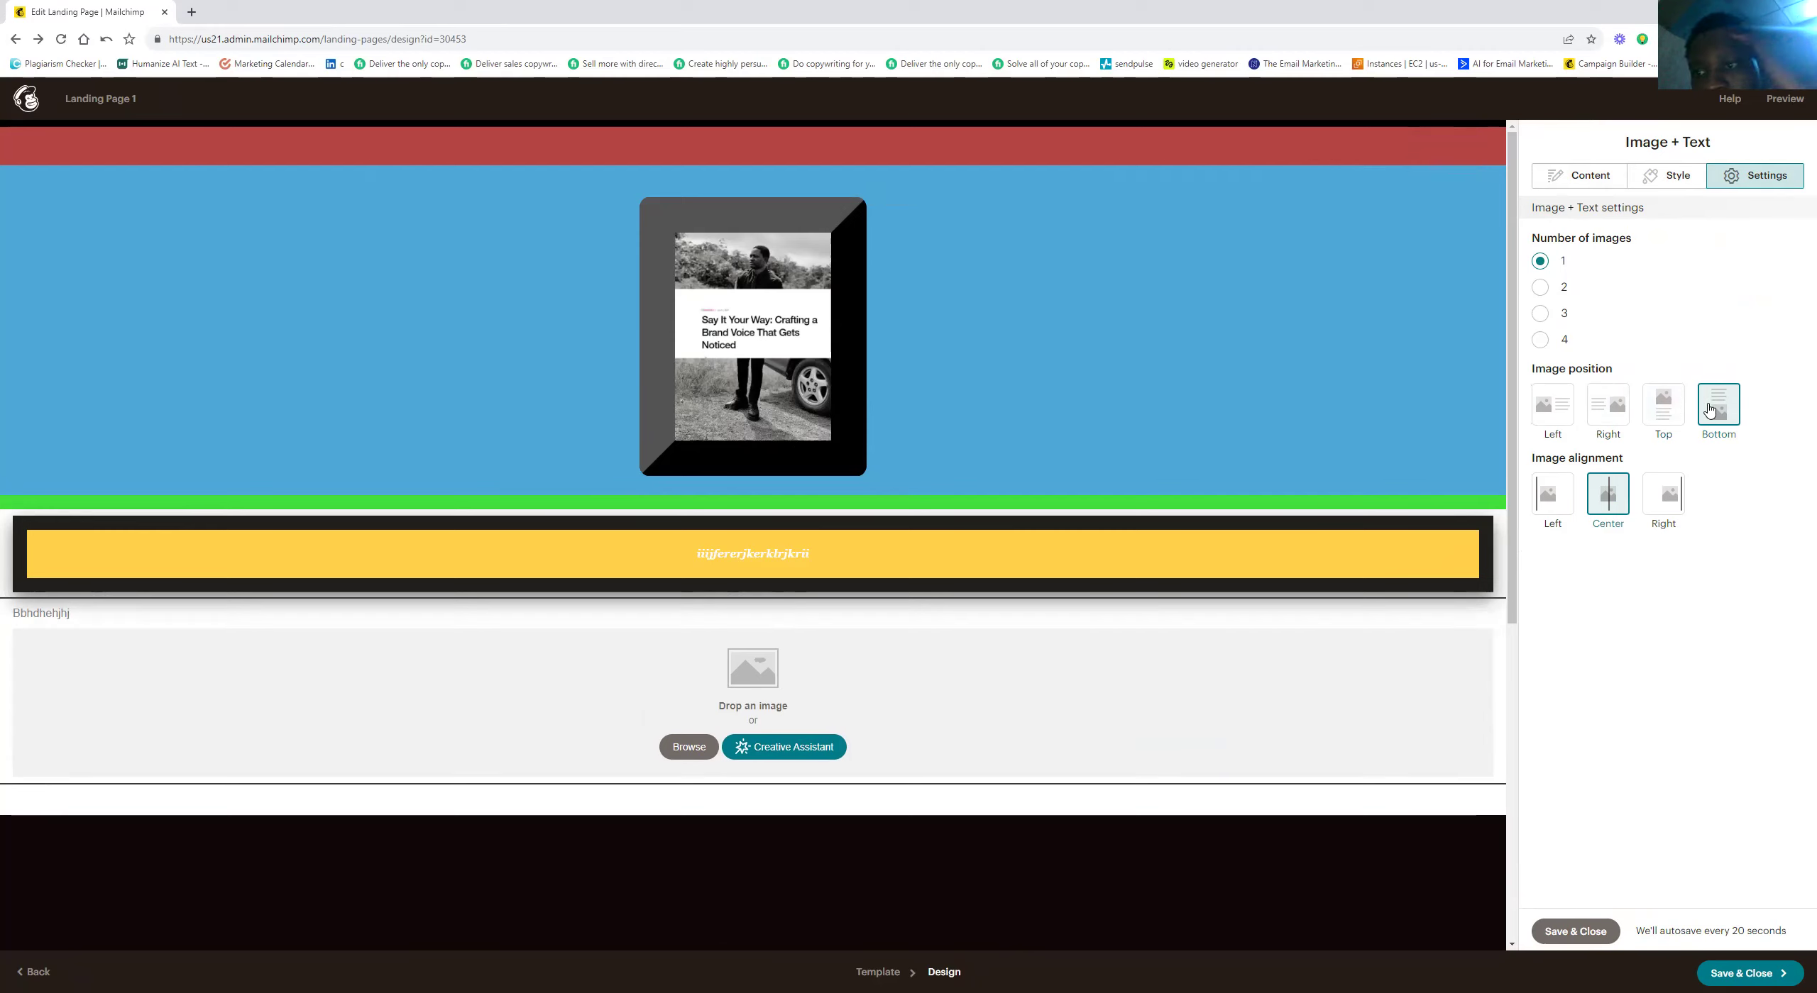
- Set the Image + Text block's image alignment to Right after trying Left and Center, choose 3 images, and save the block
click(1553, 495)
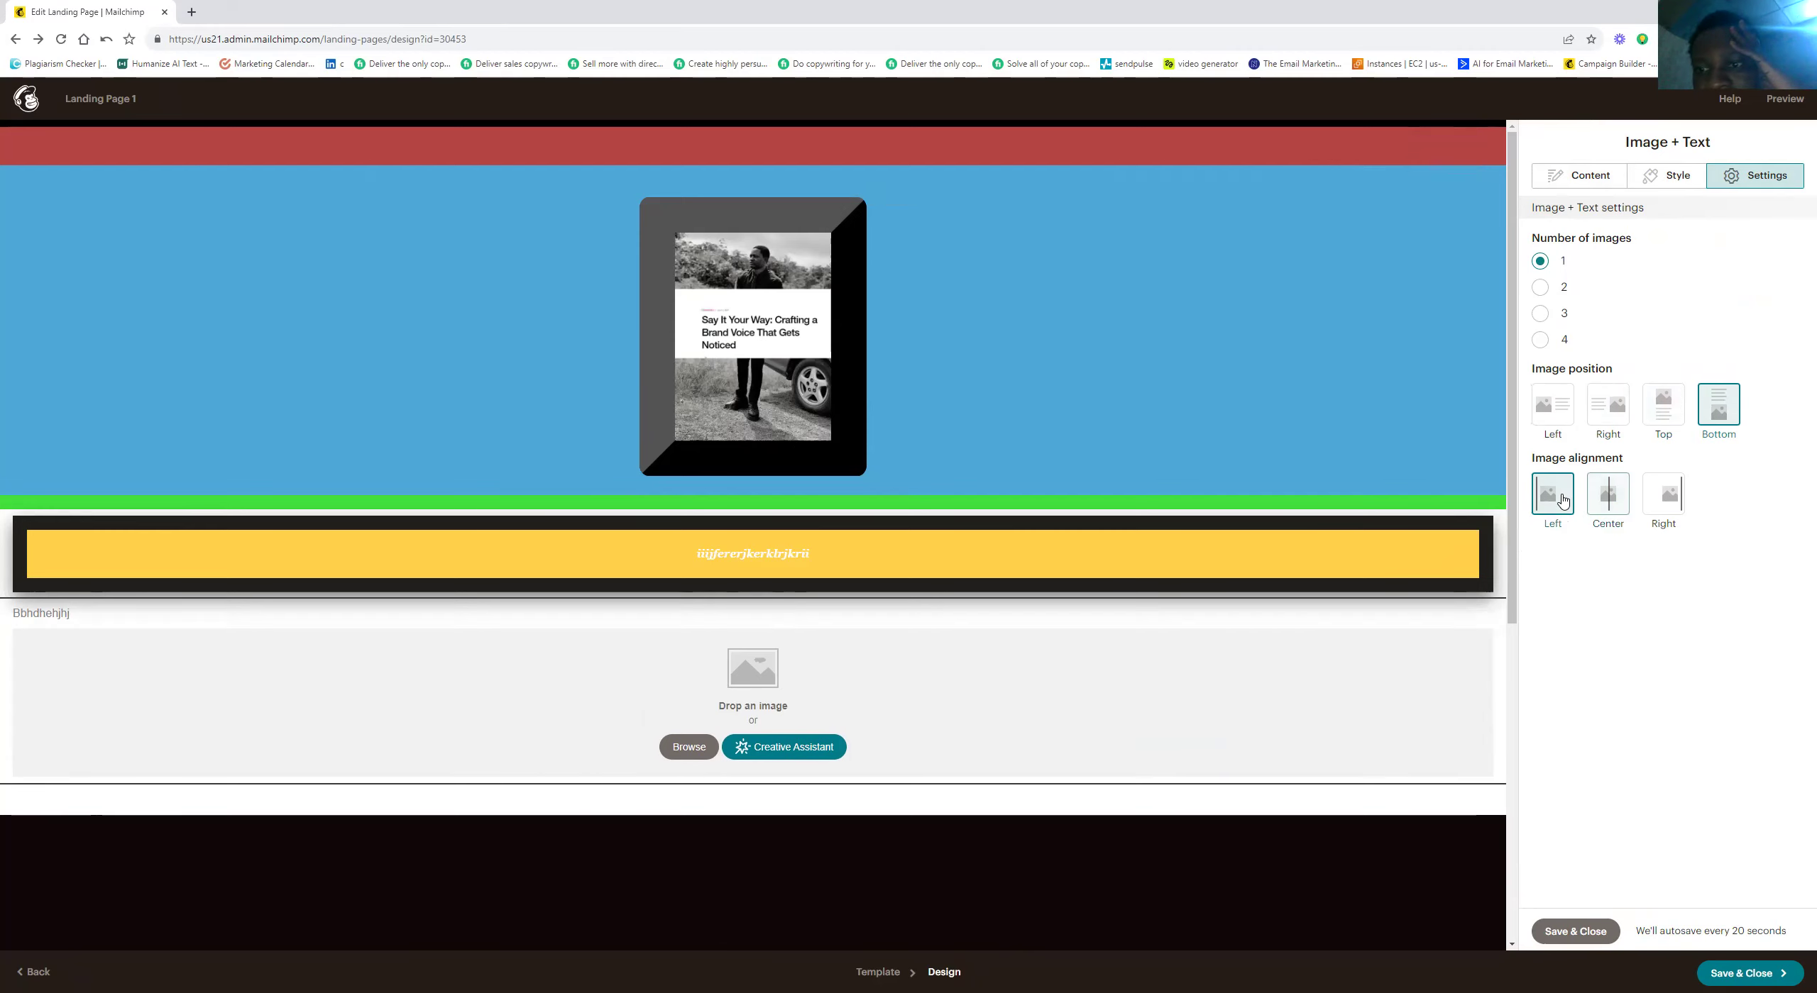
click(1608, 497)
click(1663, 494)
click(1542, 314)
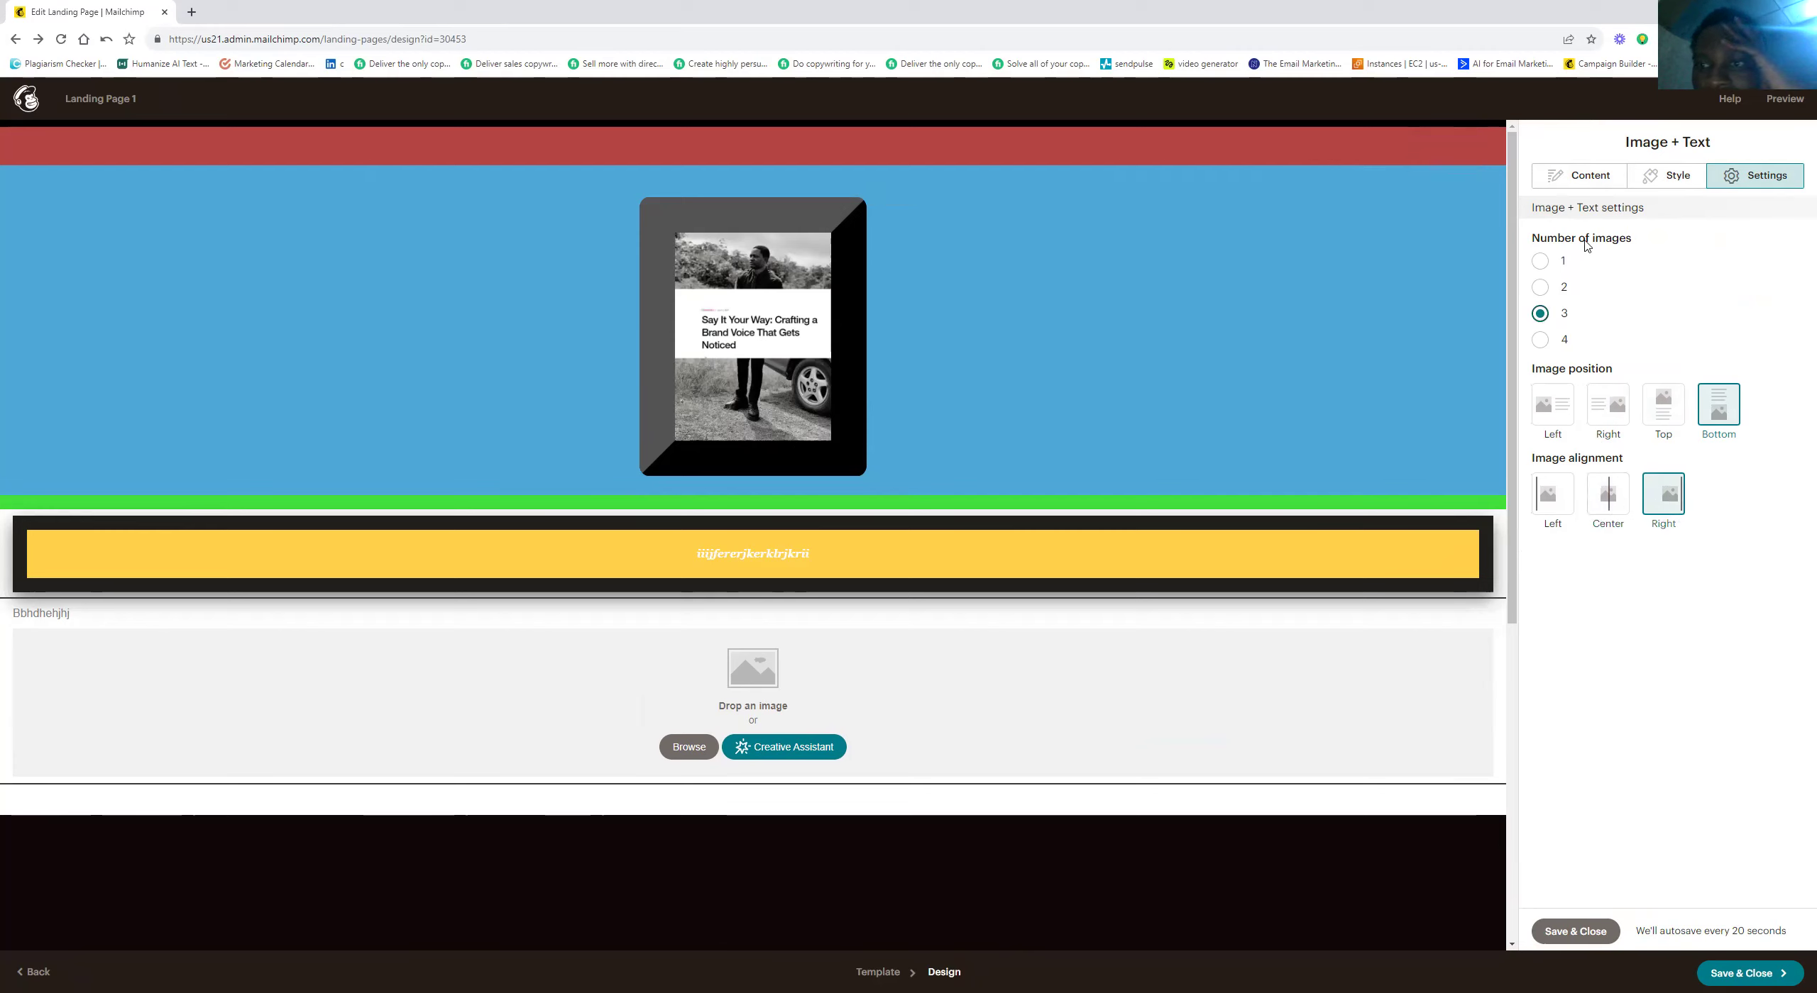
click(1574, 931)
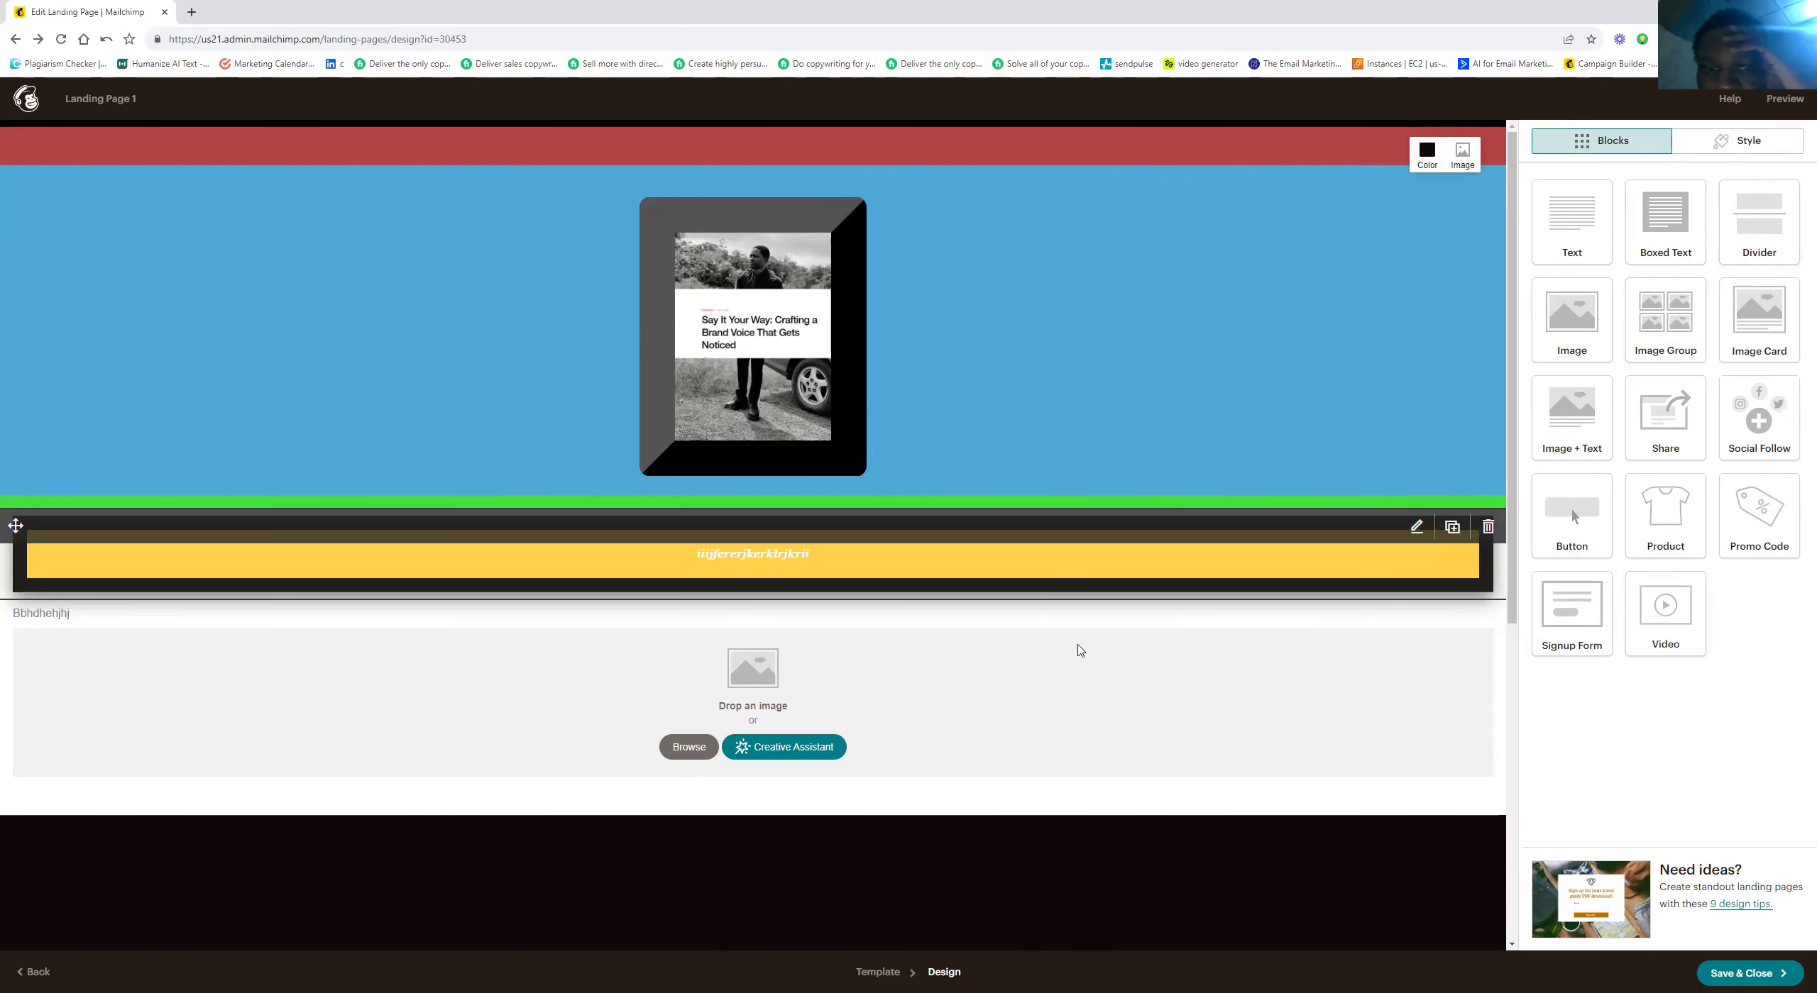
- Set the Image + Text block to 2 images with the image position on the right, and save the block
click(843, 705)
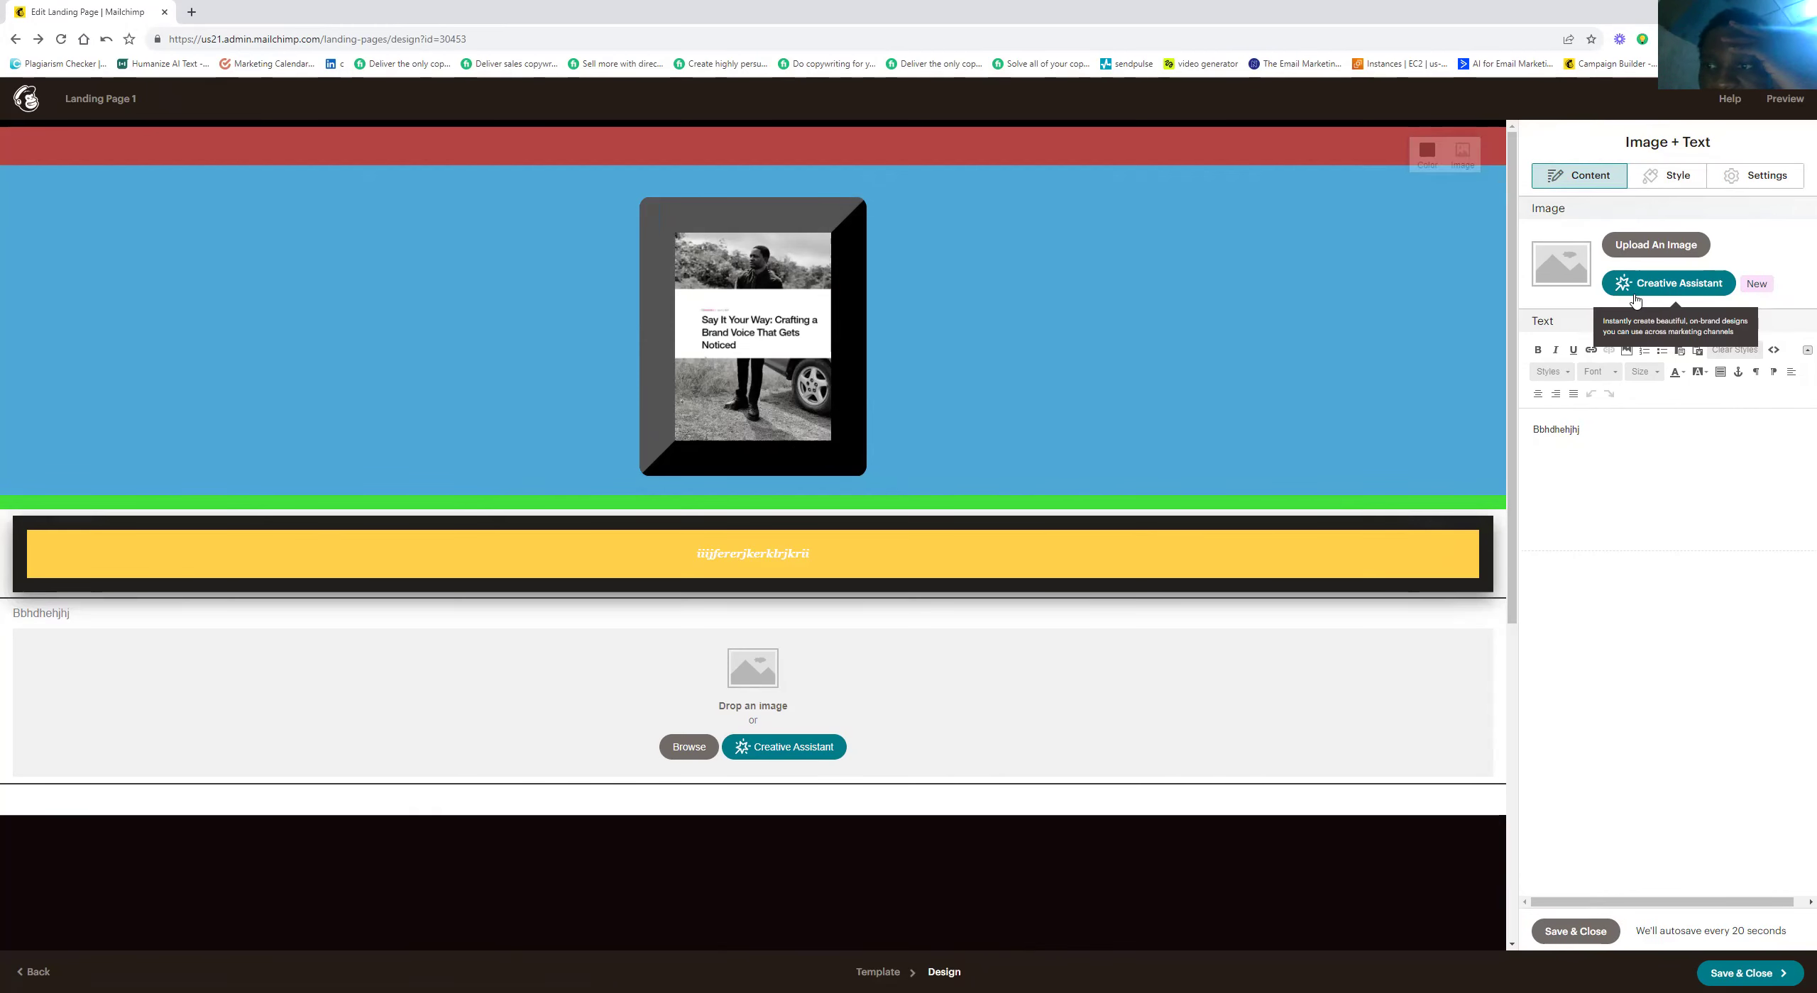
click(1754, 179)
click(1541, 290)
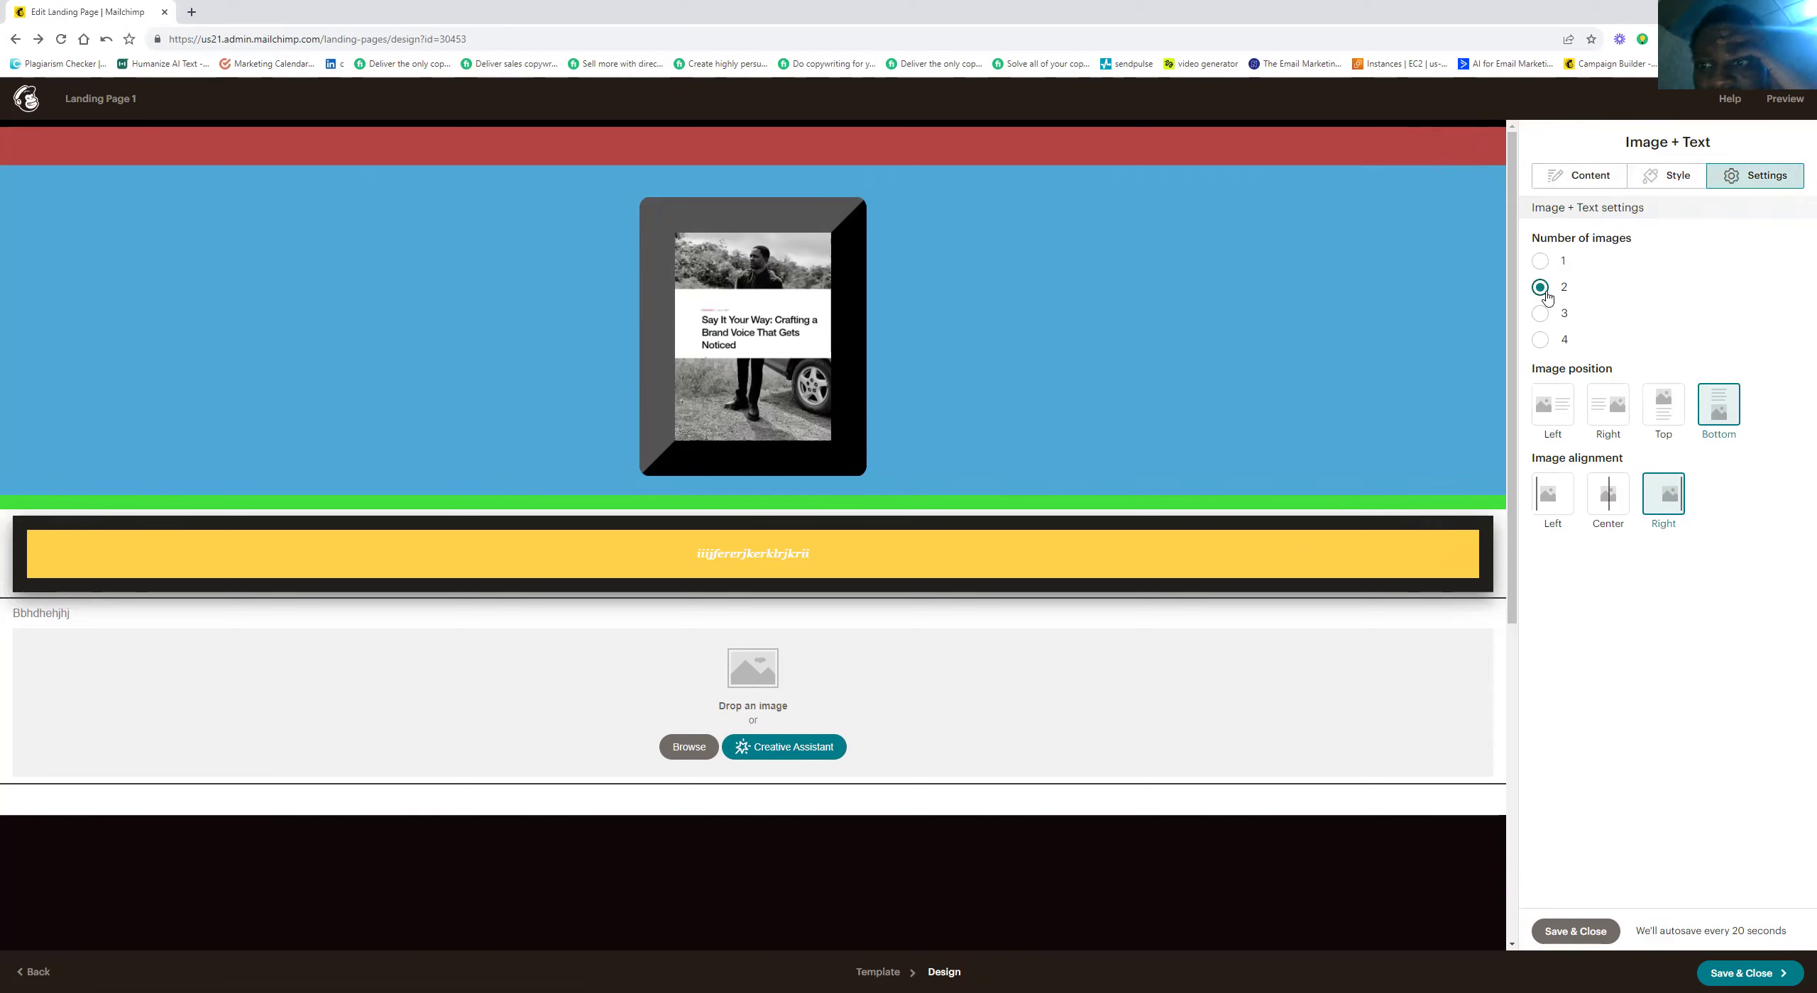
click(1612, 411)
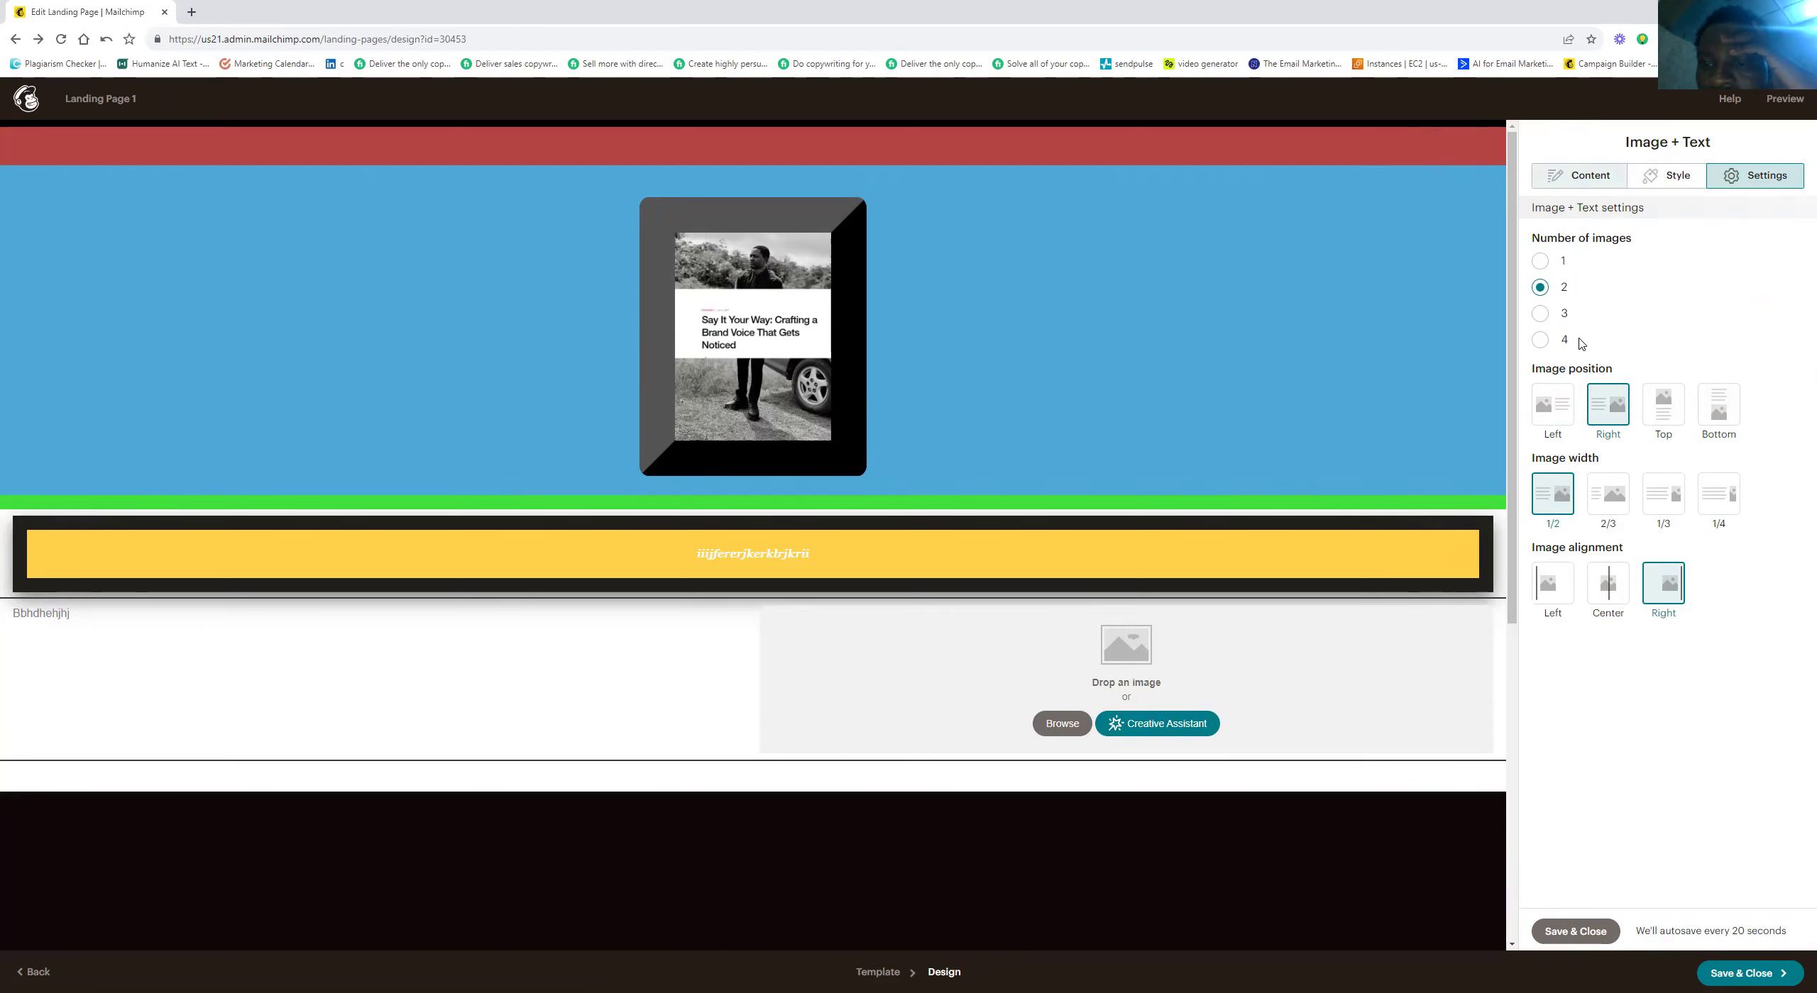
click(1573, 934)
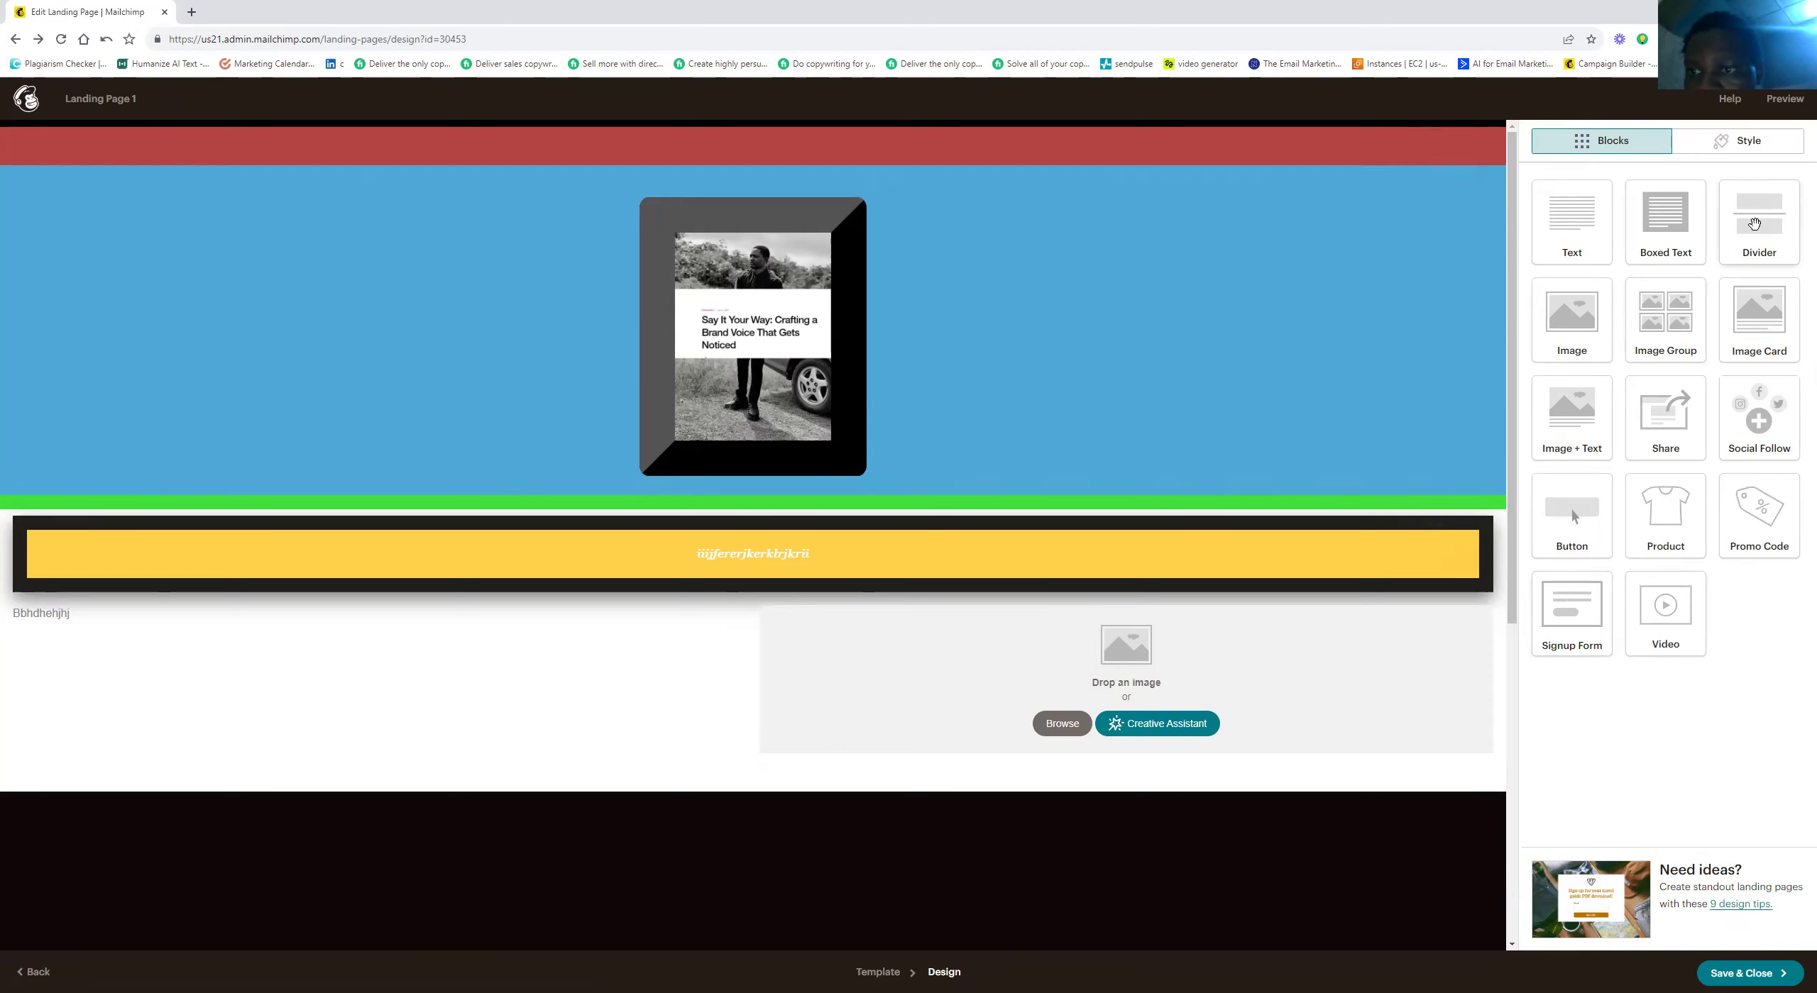
- Add a divider block below the Image + Text block and save it with its default style
drag(1753, 226, 1107, 760)
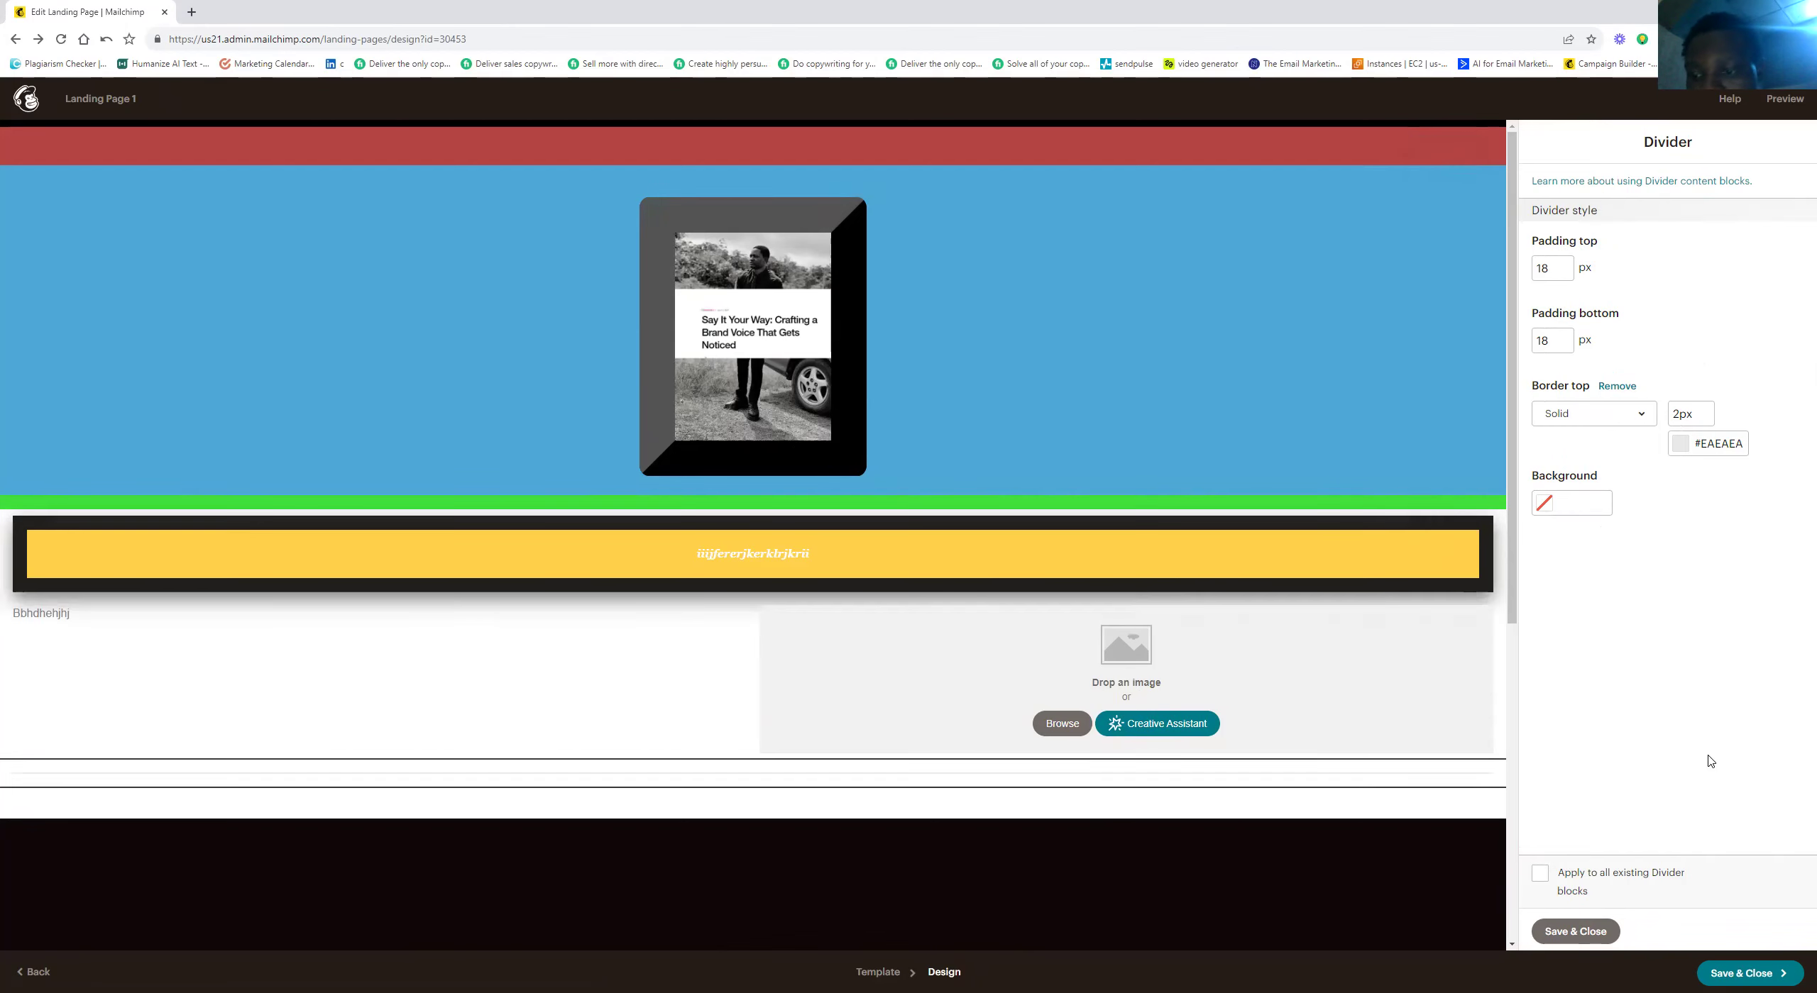
click(1588, 924)
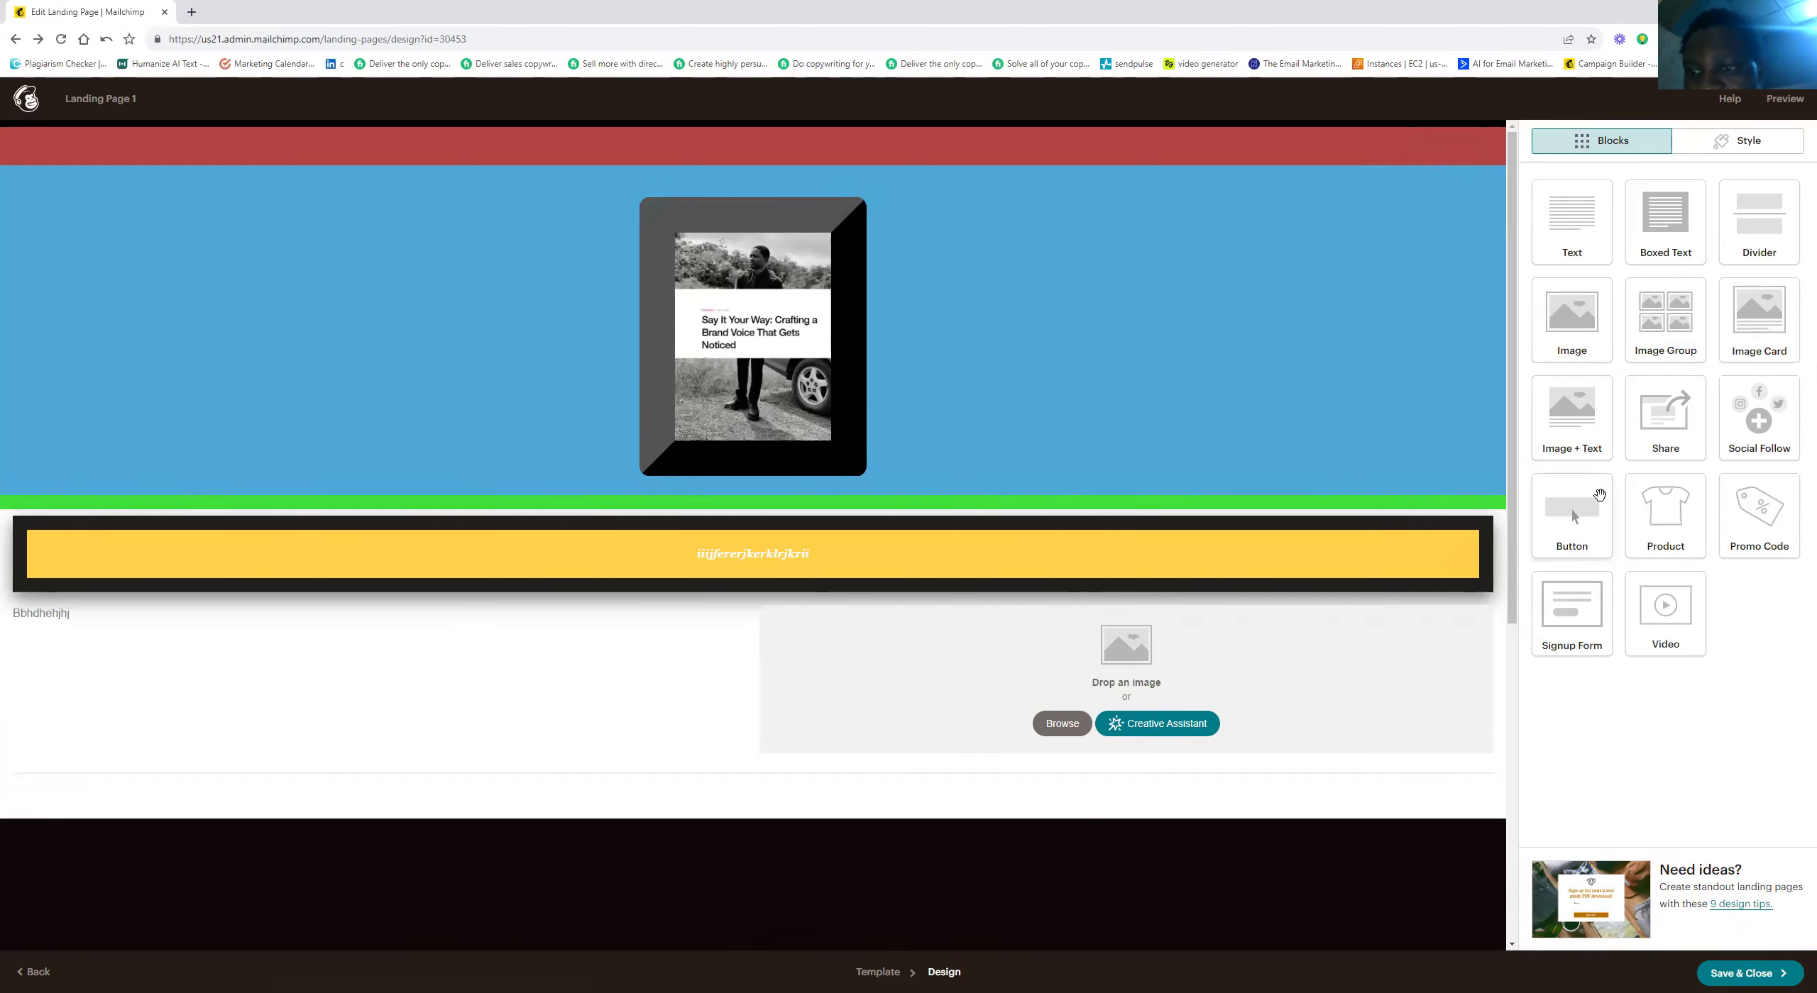
- Insert a button block between the Image + Text block and the divider, with the button text "I need this now"
drag(1258, 635, 921, 755)
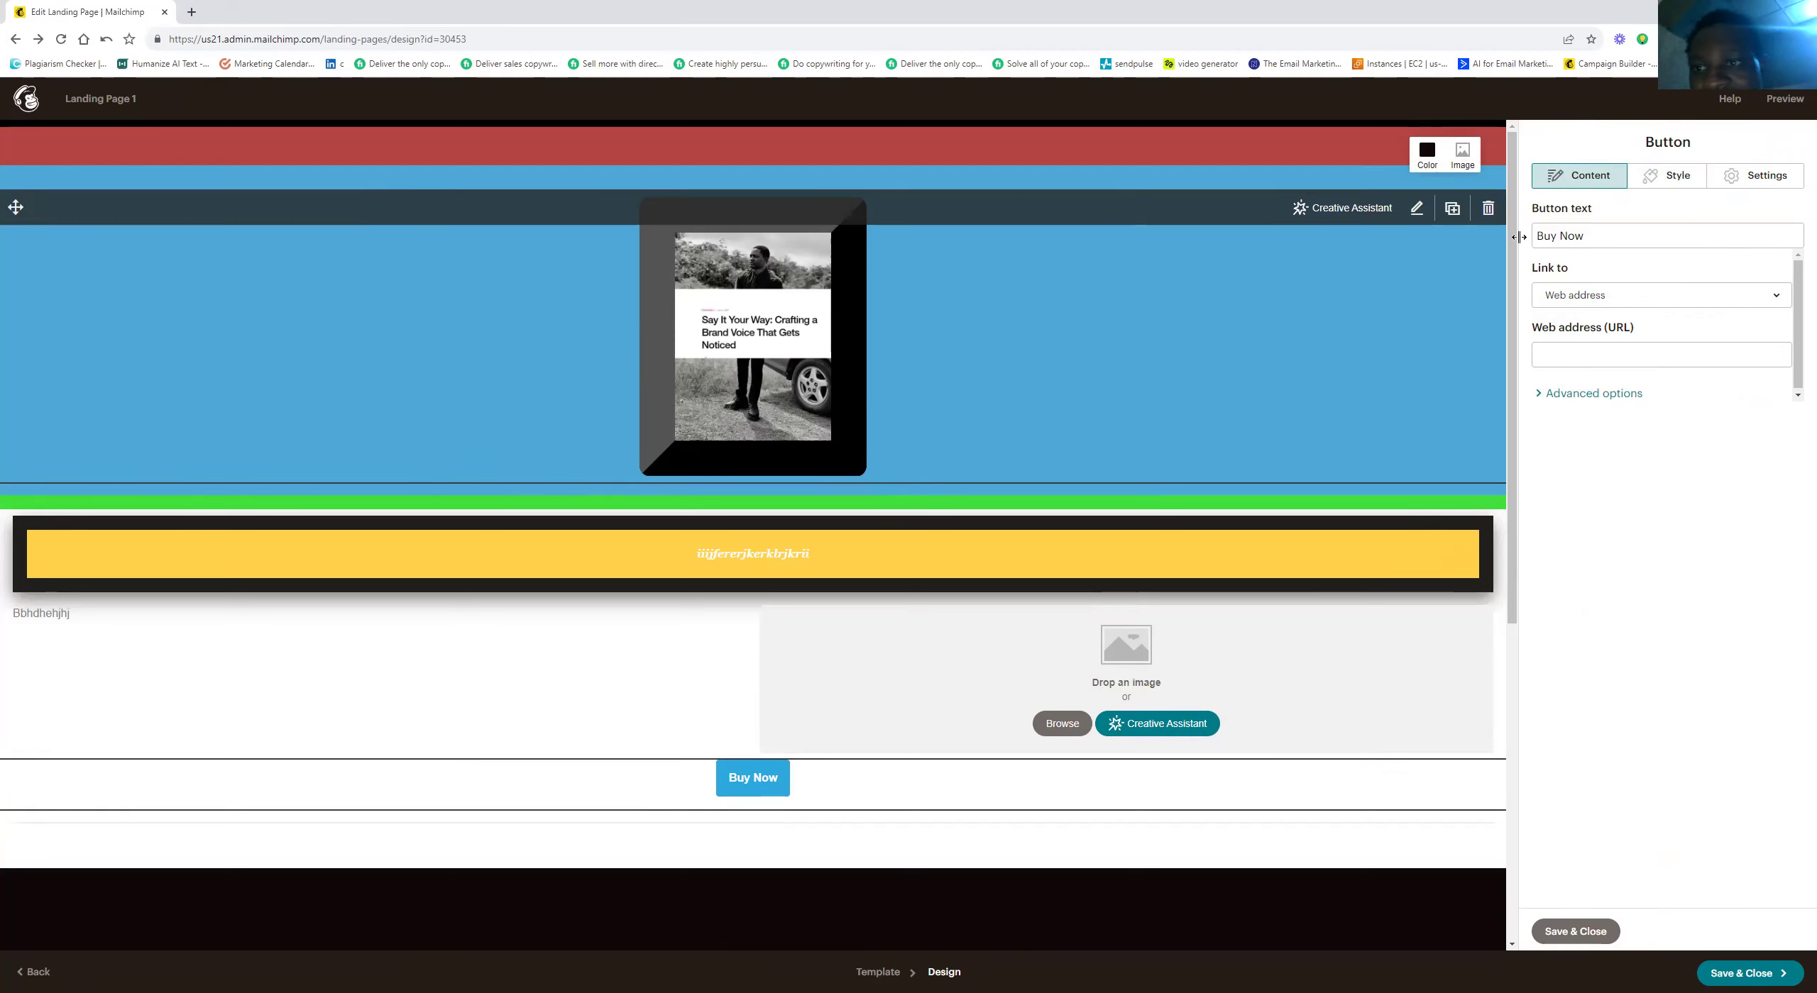
triple_click(1554, 241)
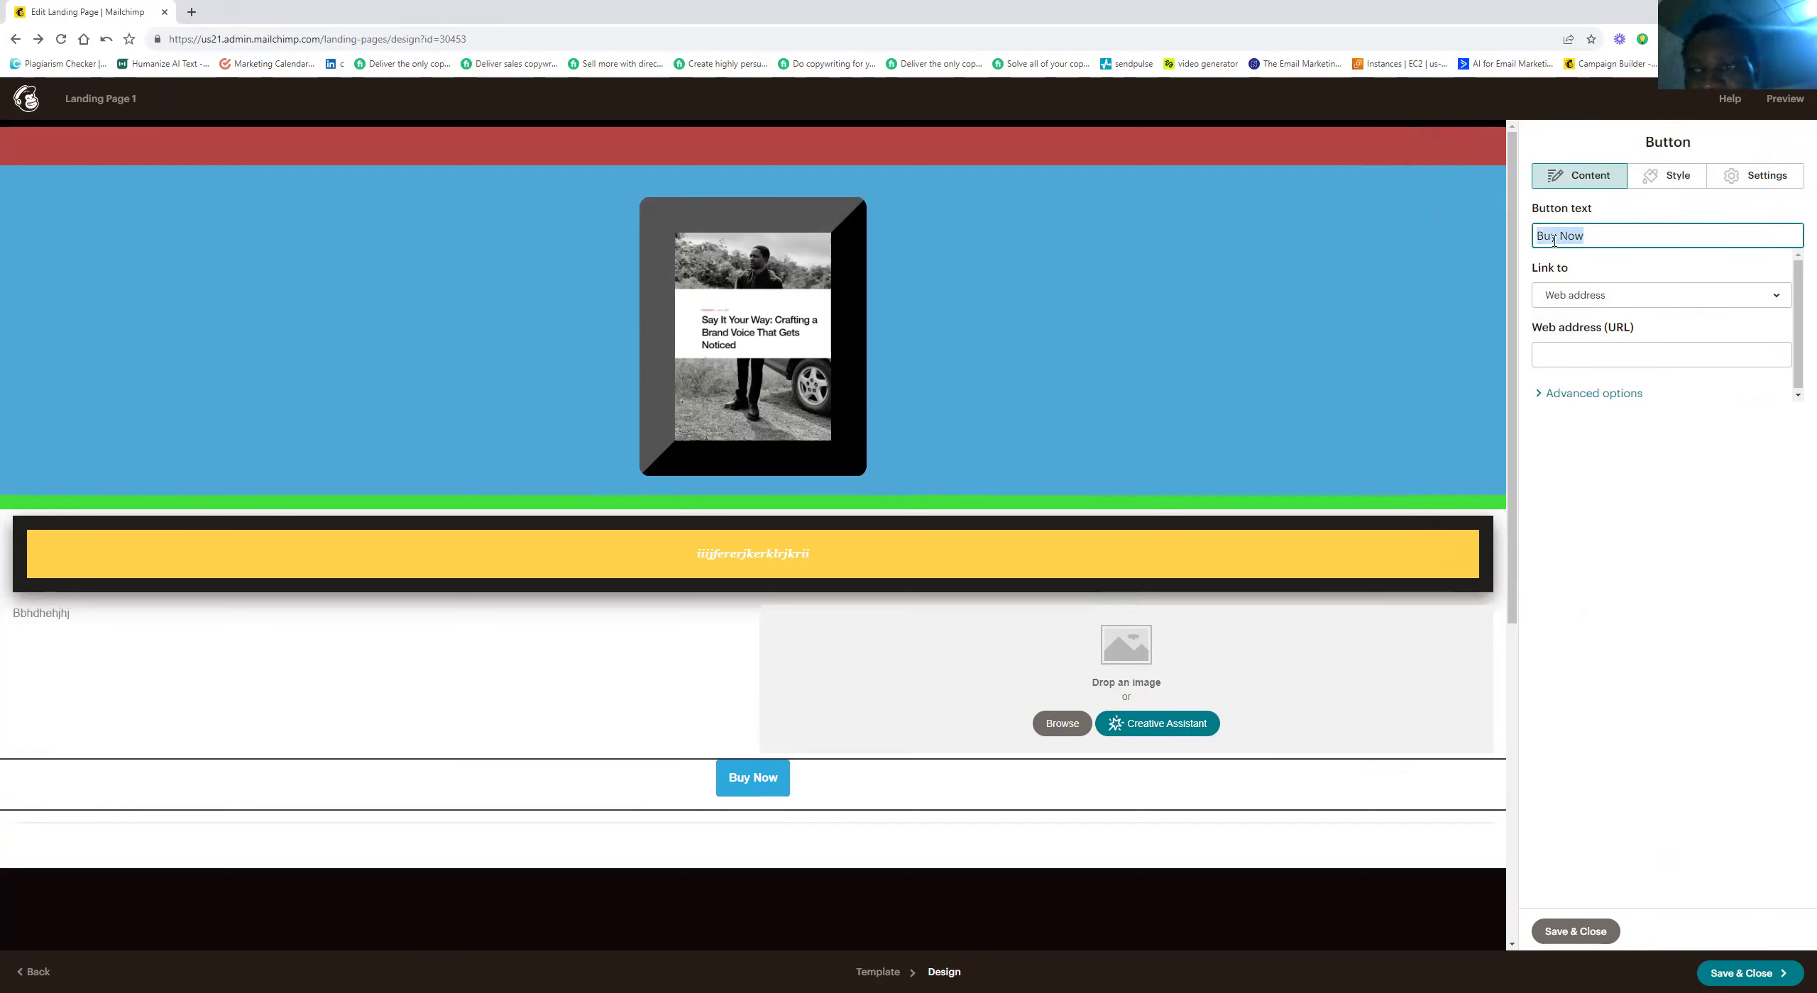
text(I)
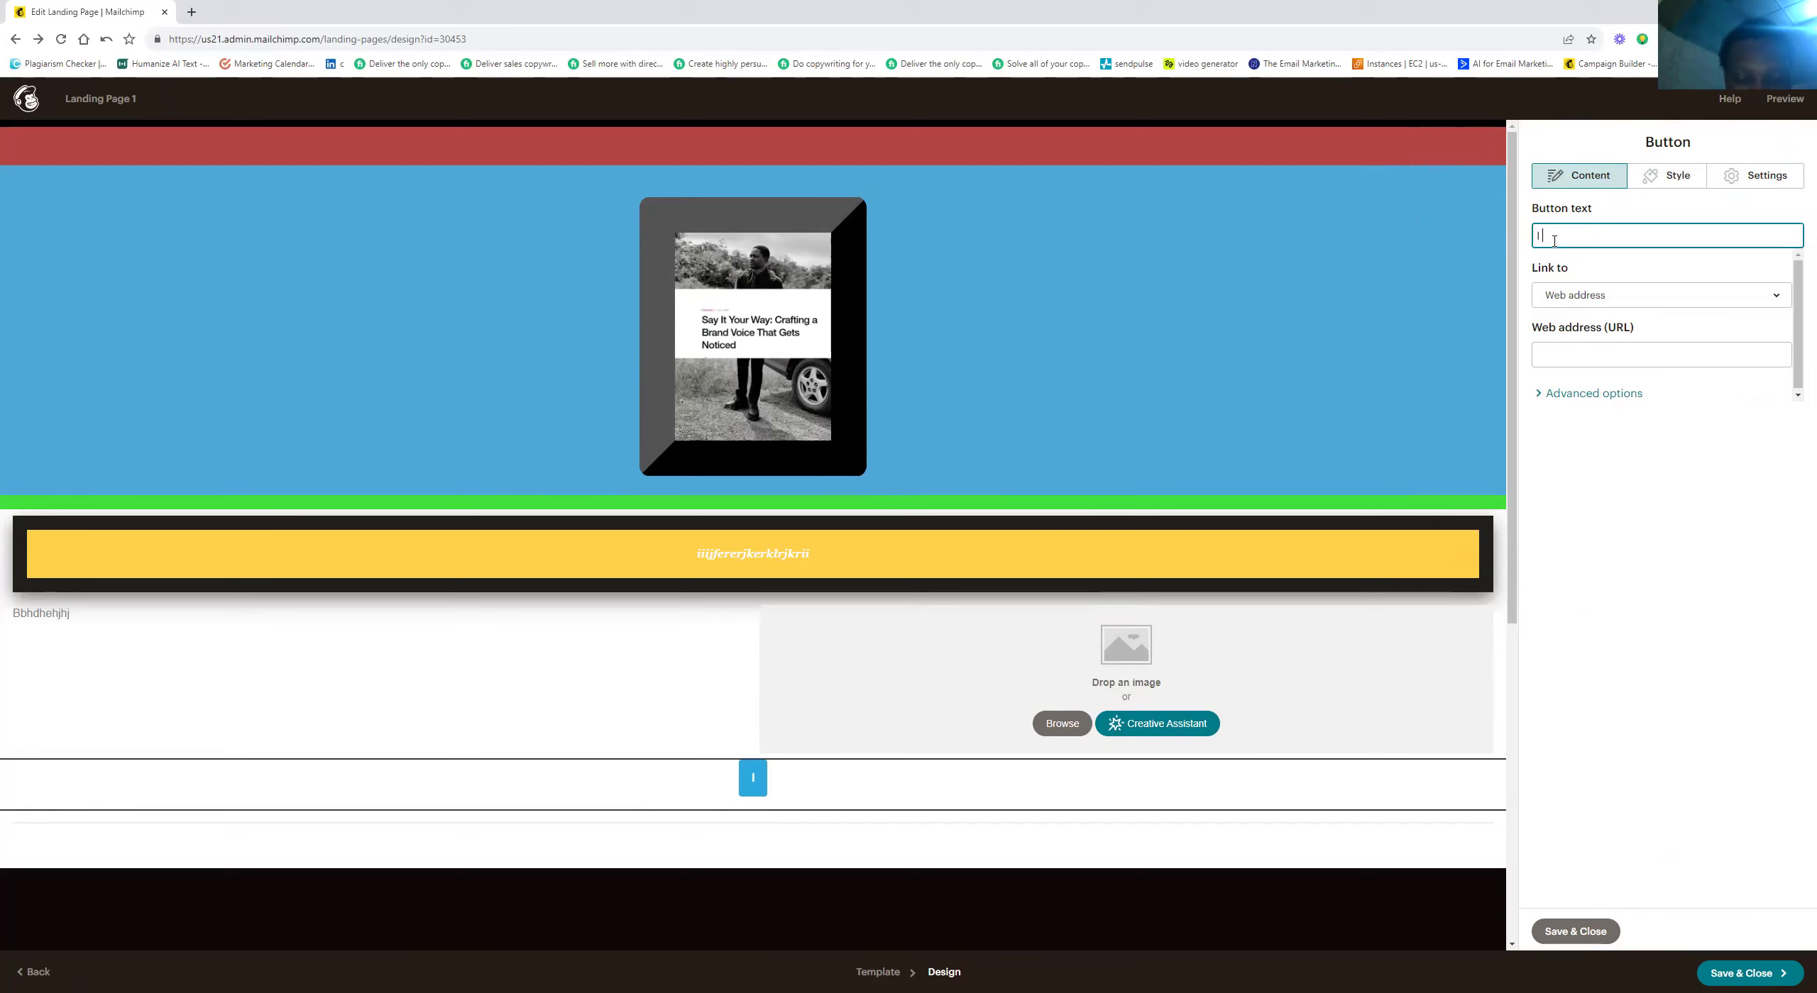
text( need this now)
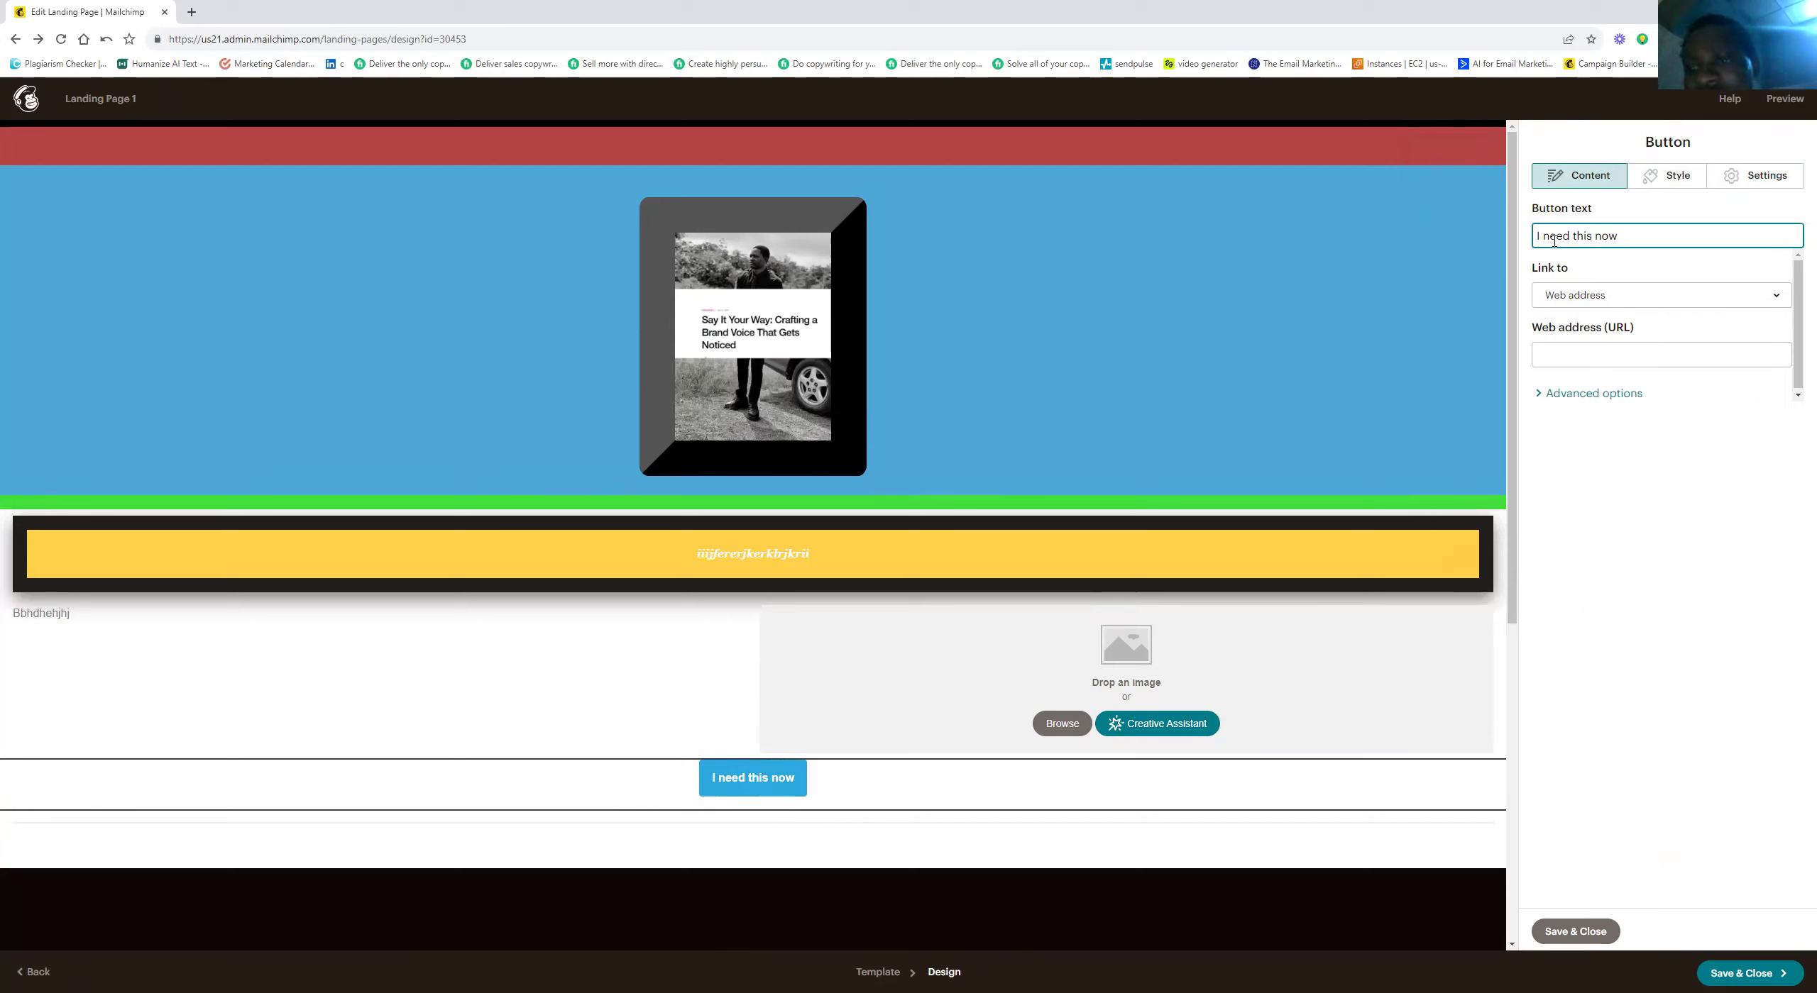
click(1757, 292)
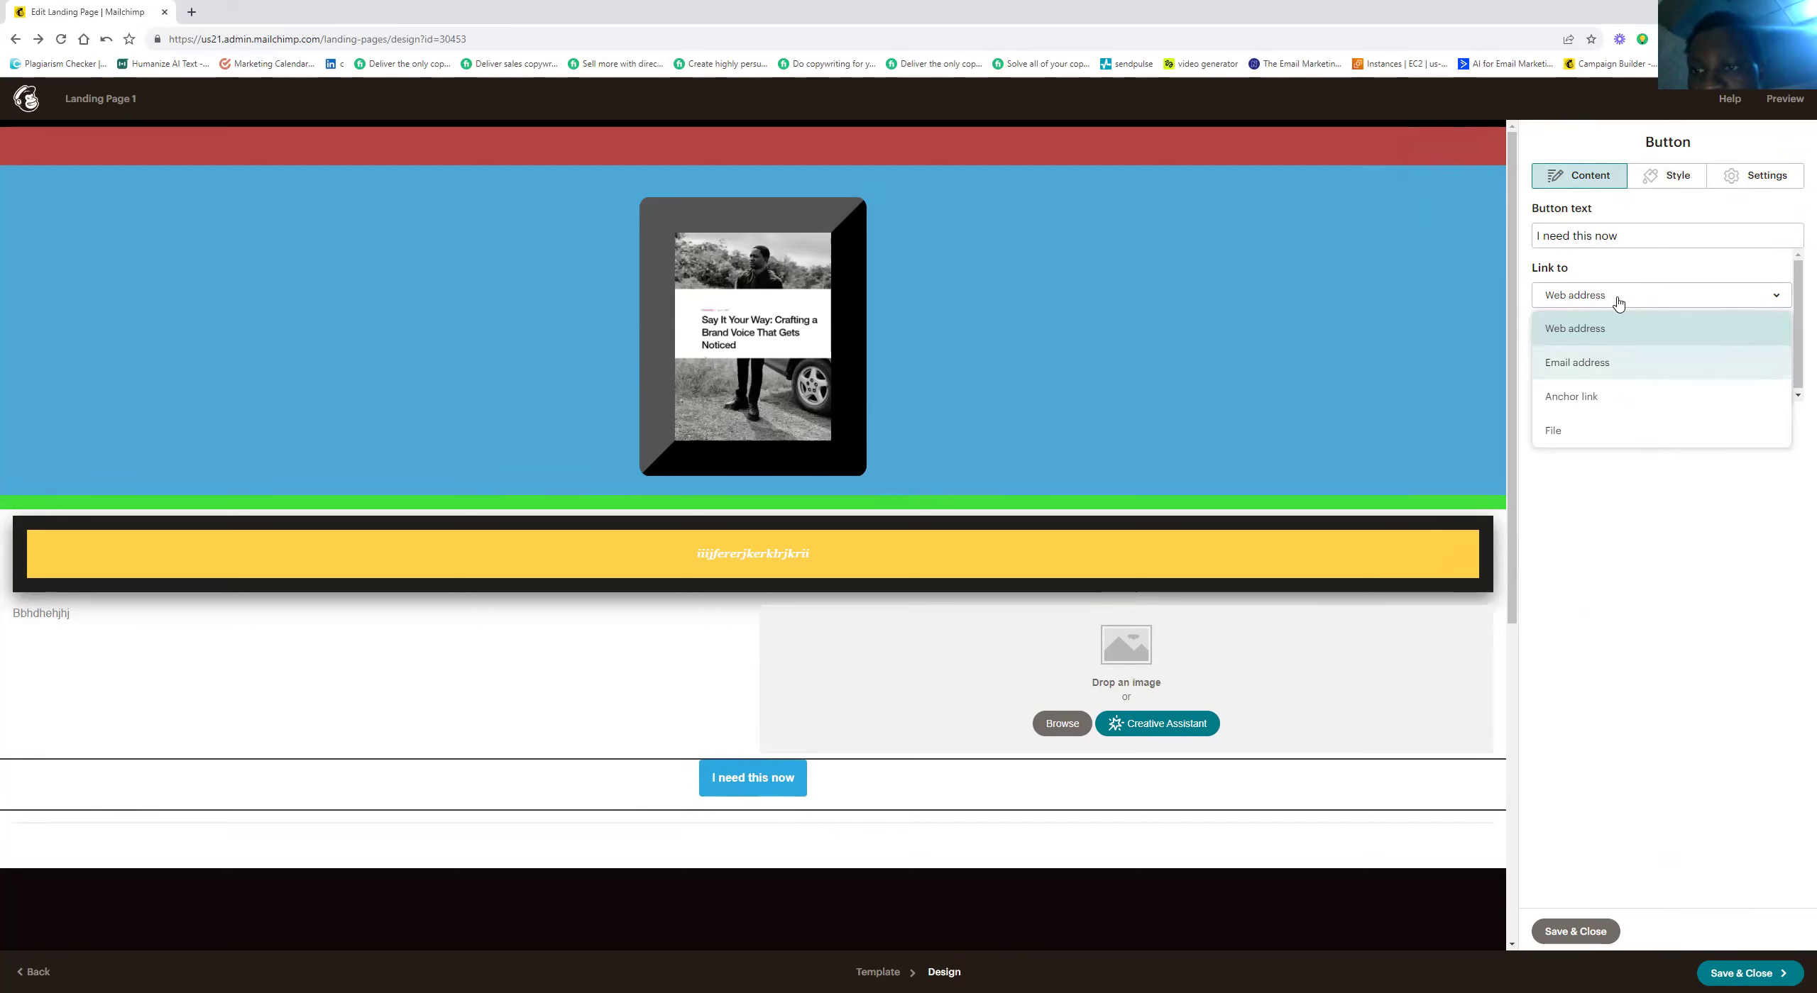
click(1615, 405)
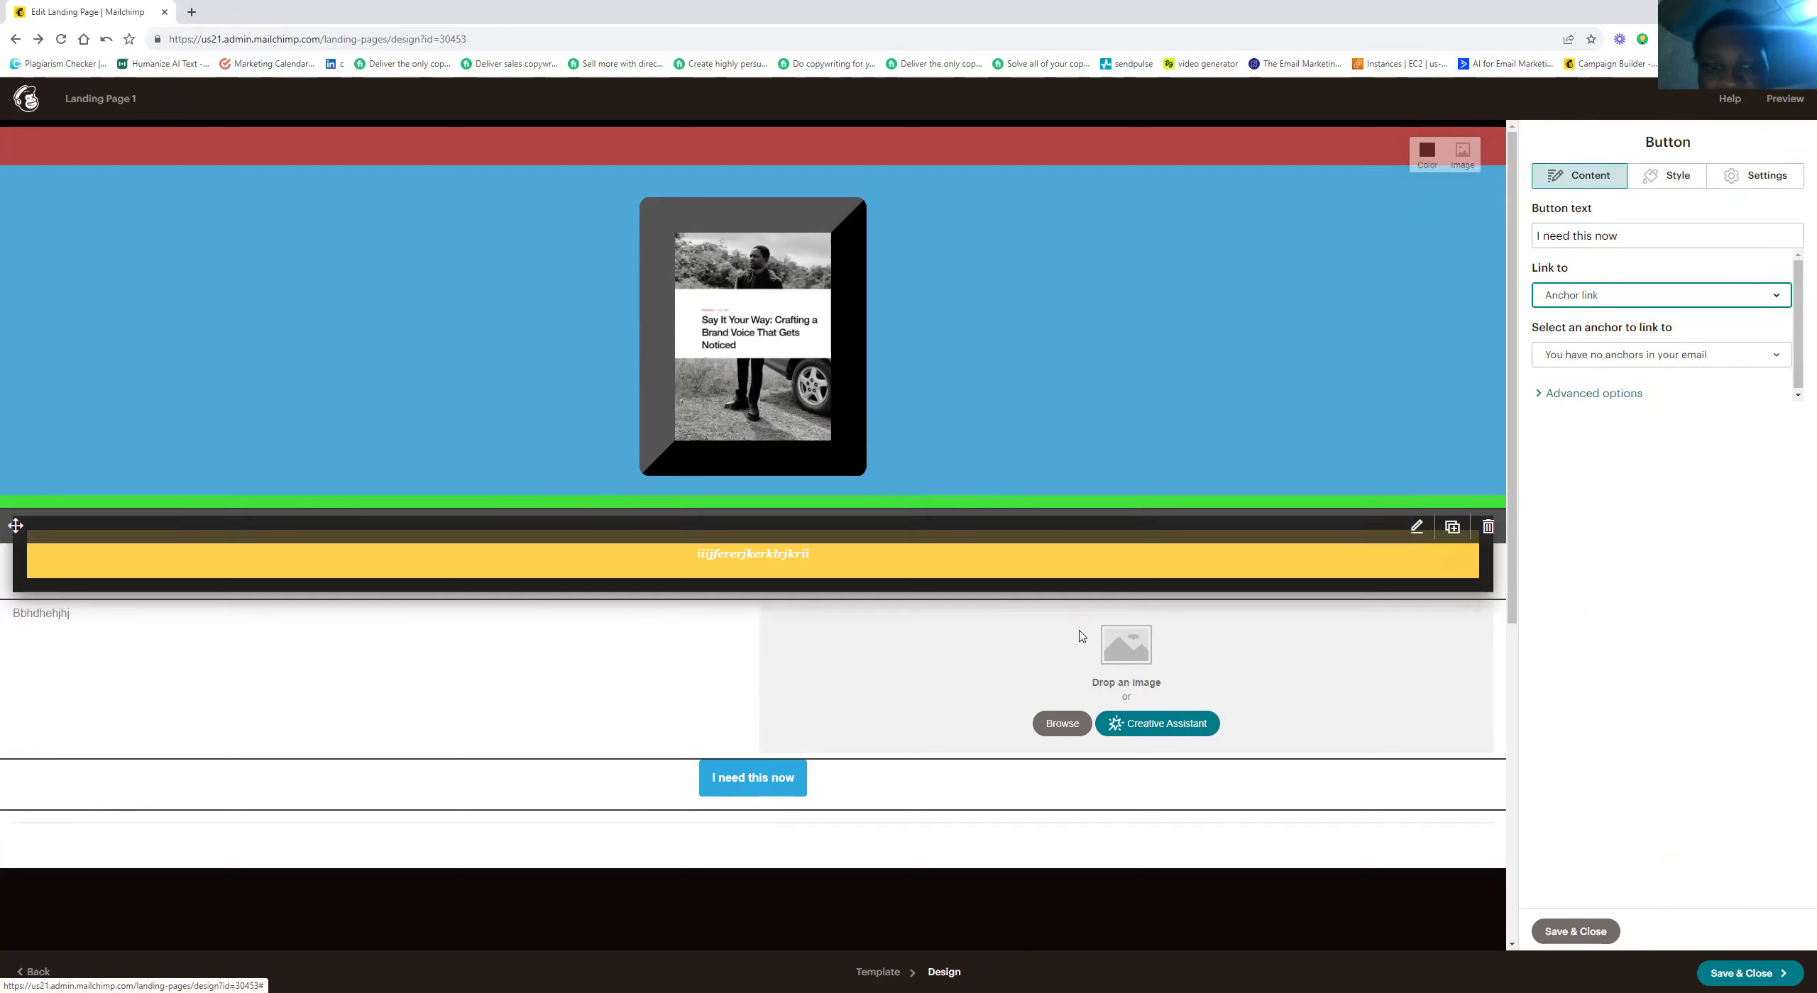
click(753, 556)
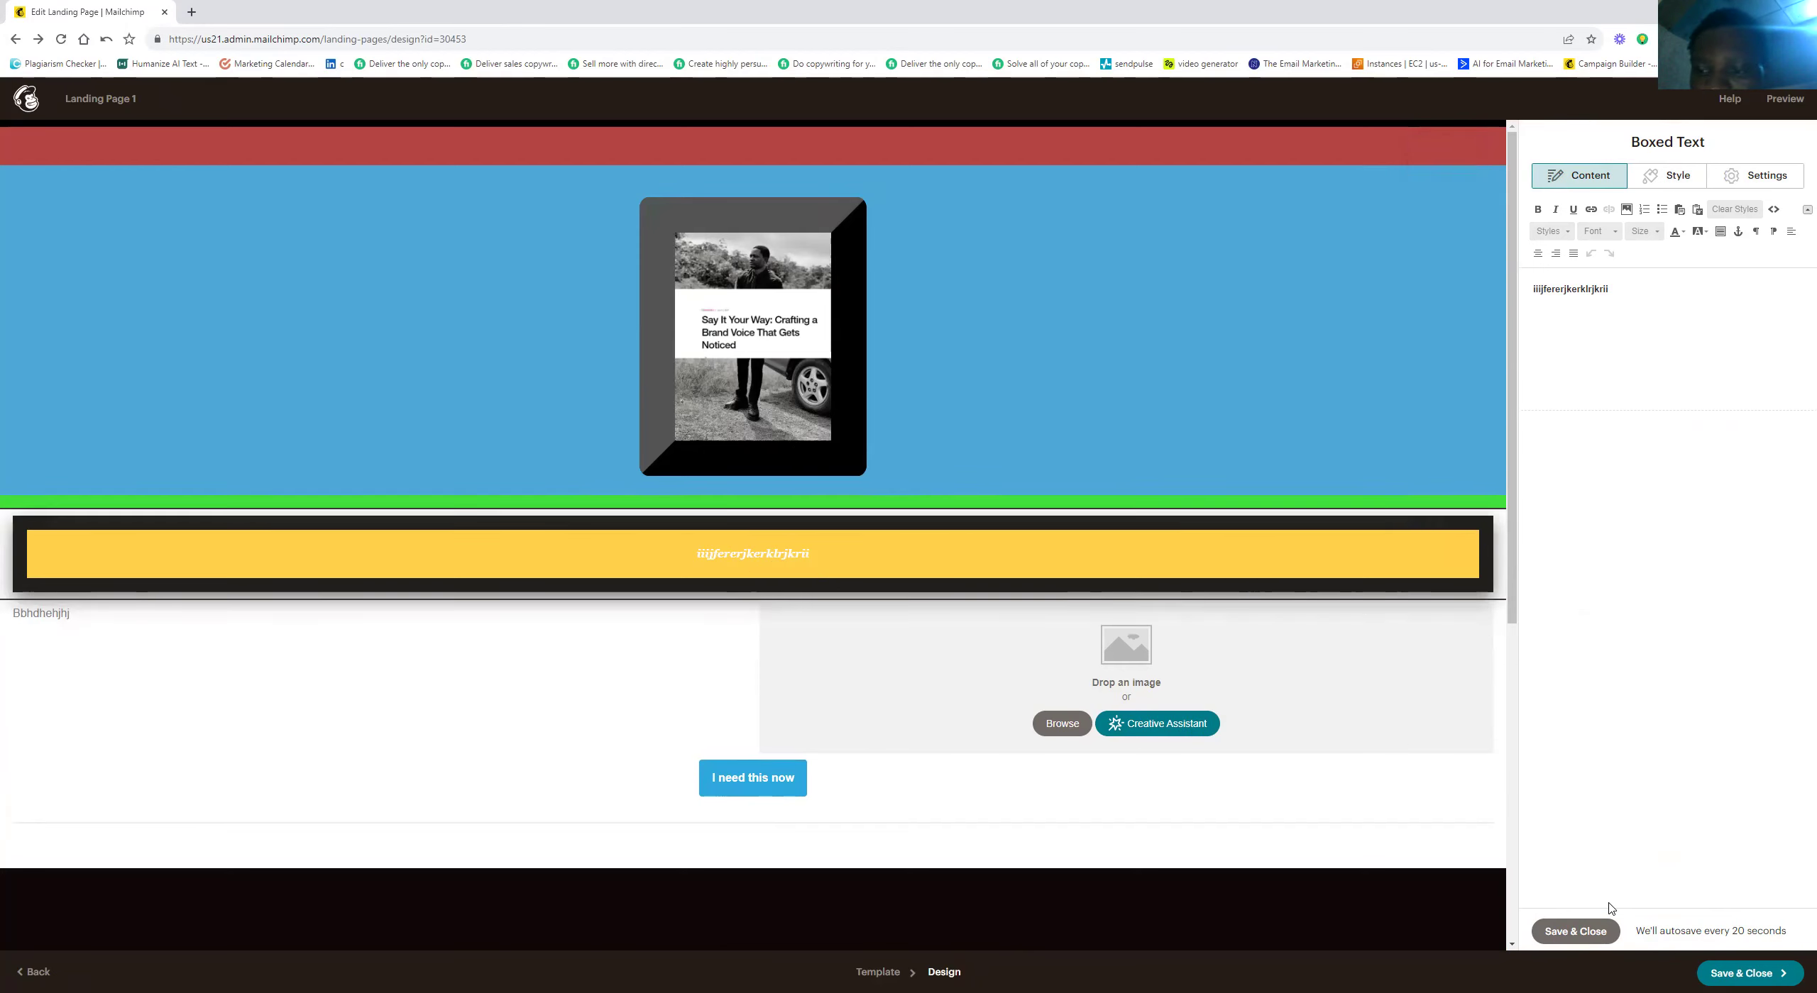
click(1573, 932)
- Open the yellow boxed text block for editing and select its text
click(774, 561)
double_click(1556, 287)
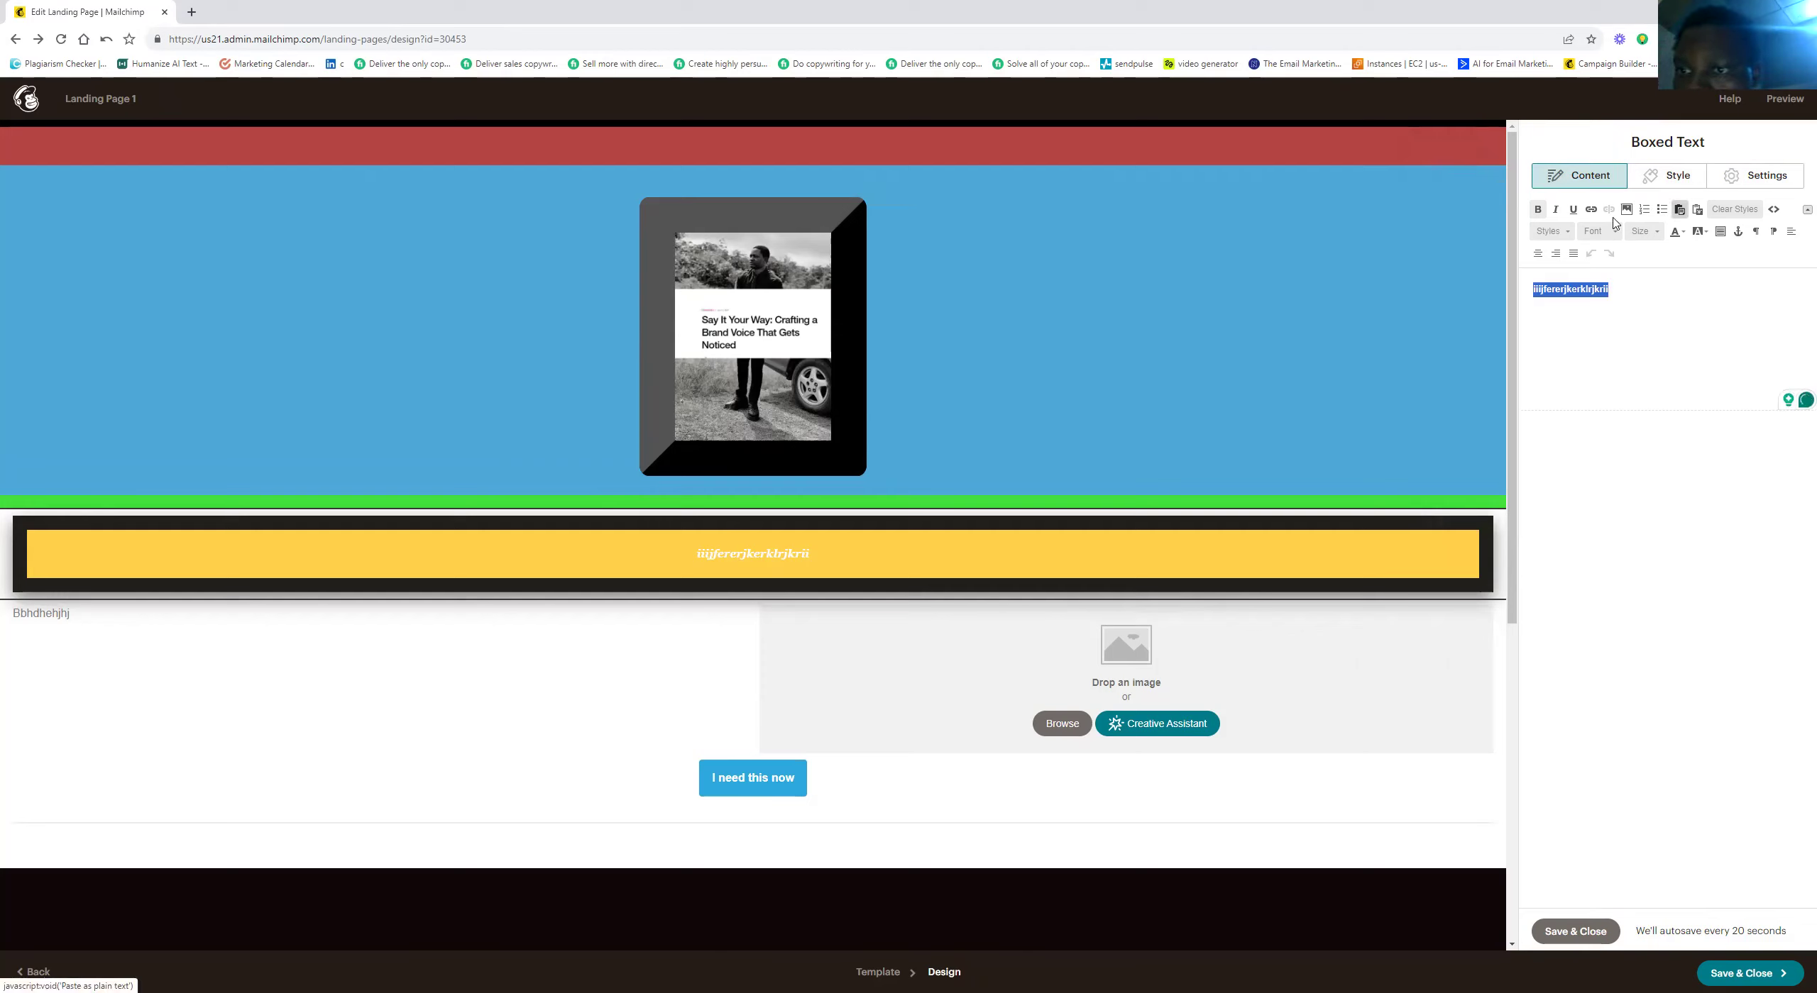
click(1589, 210)
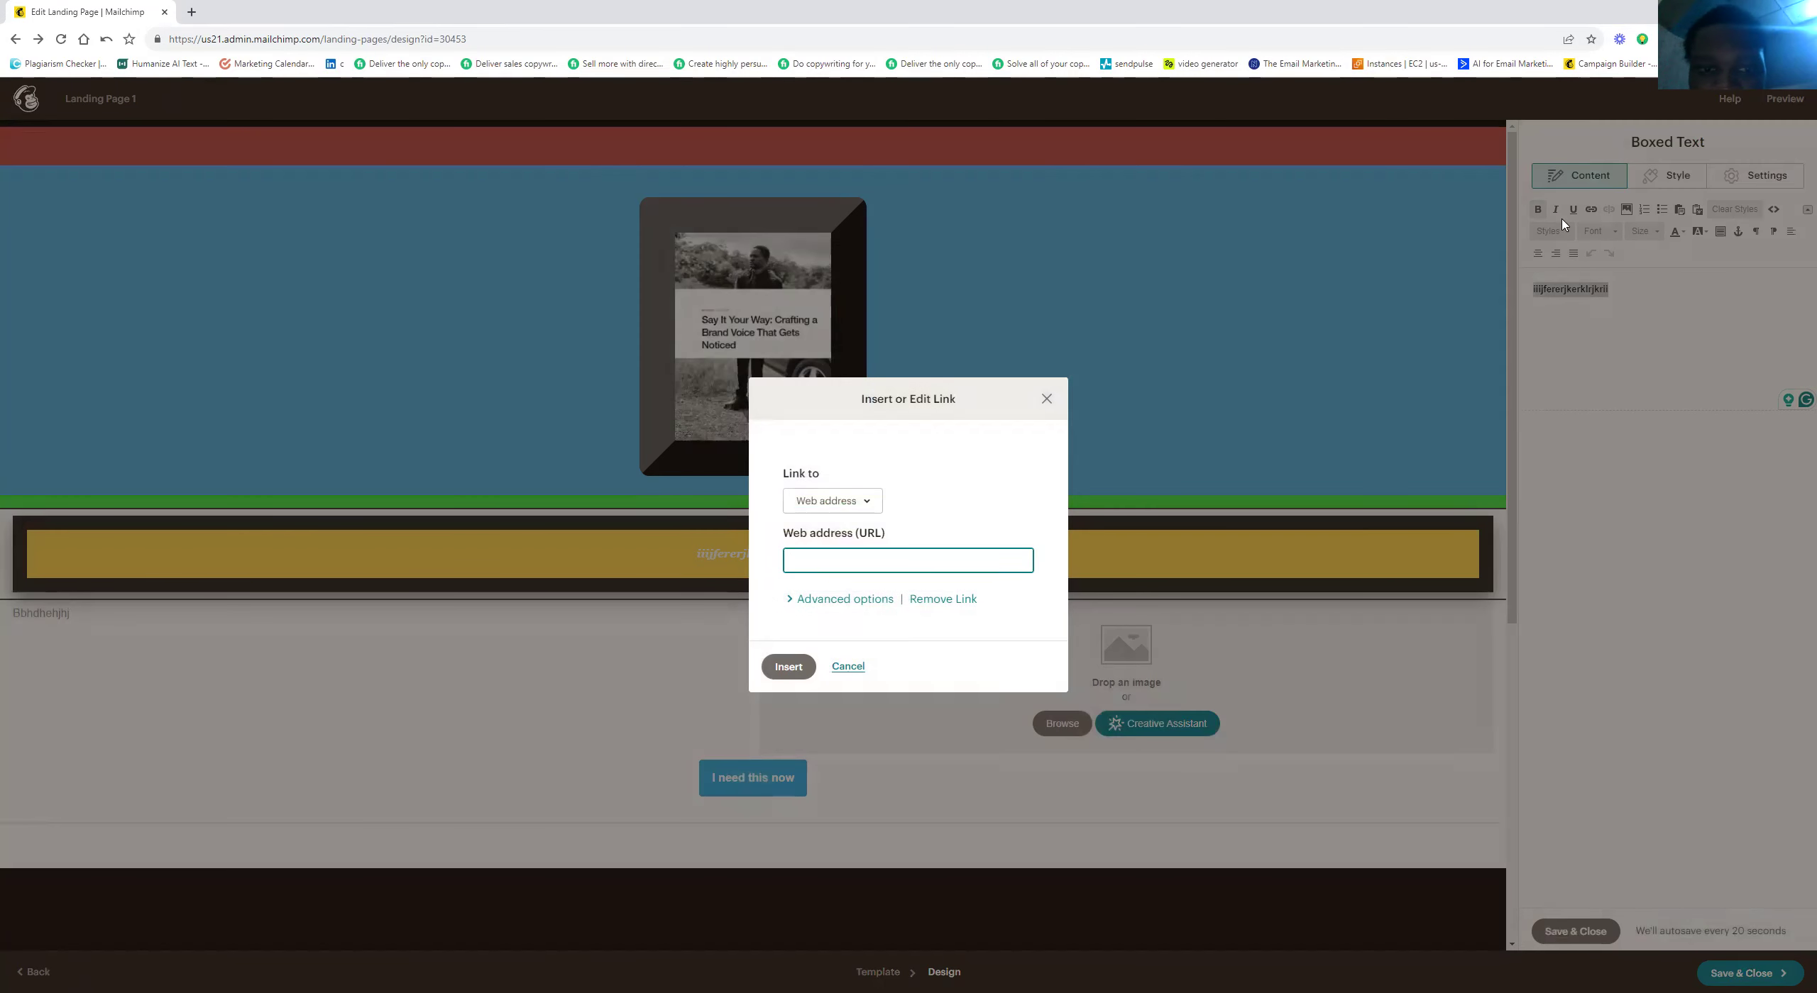
click(864, 502)
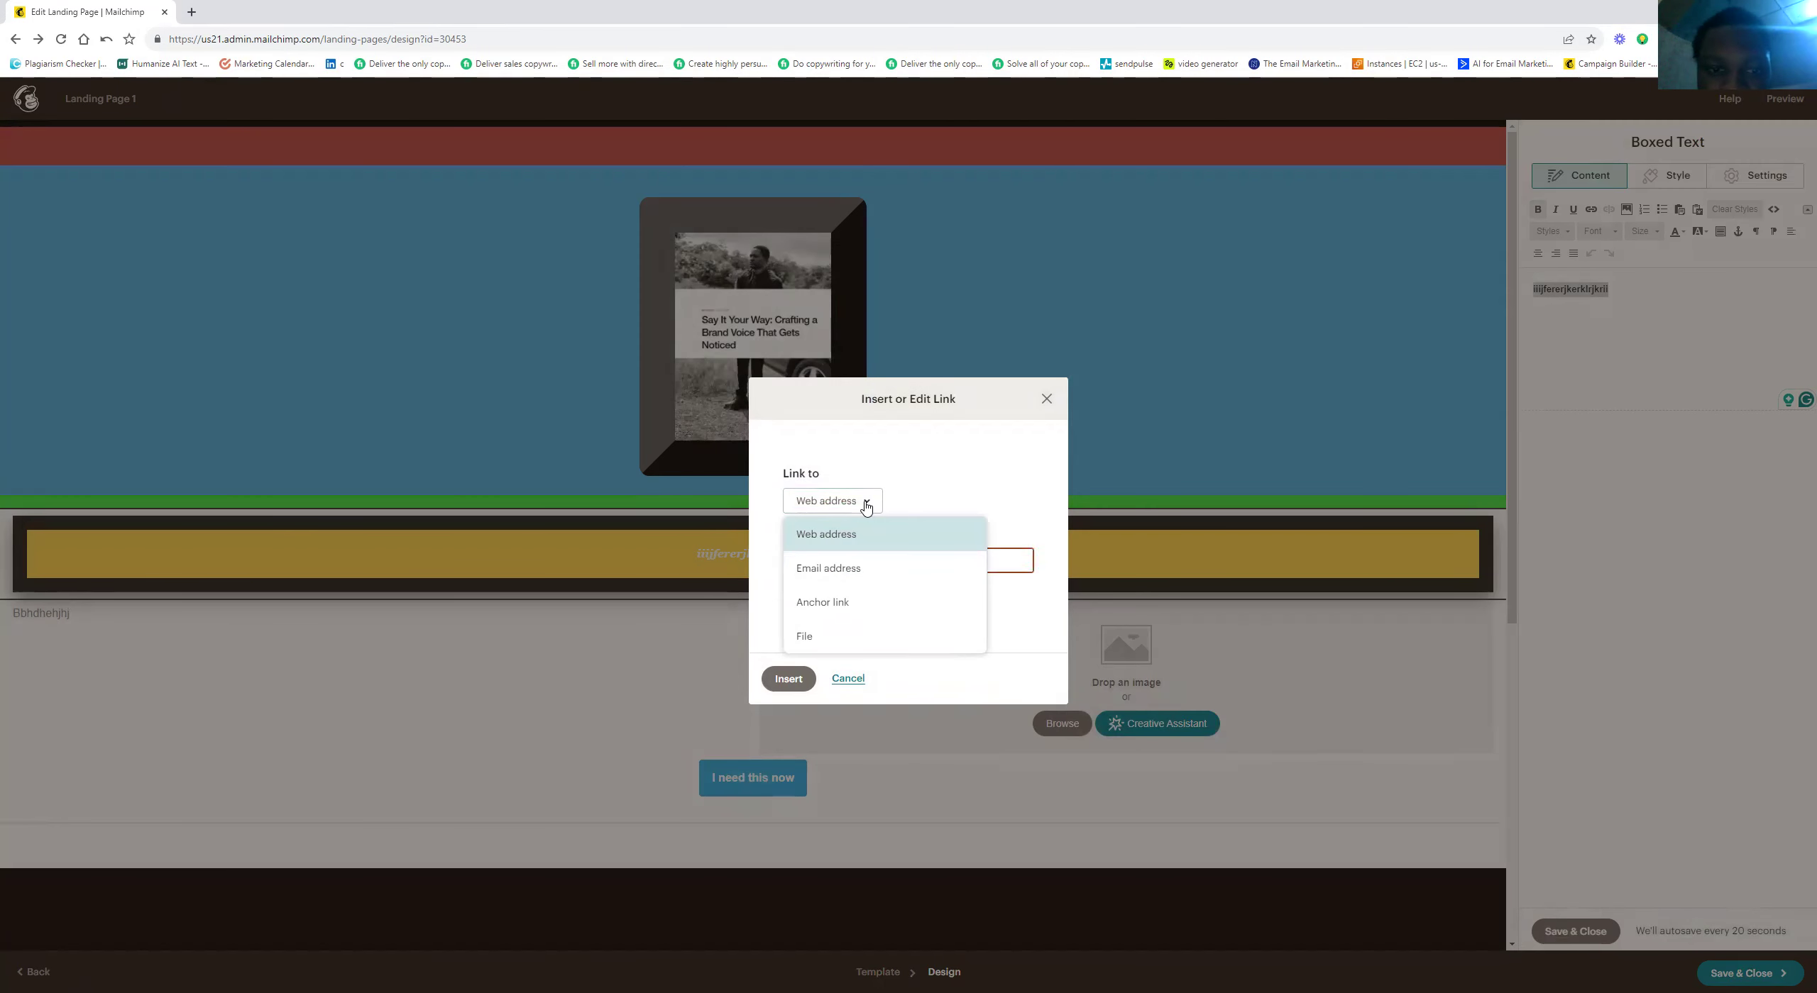
click(847, 600)
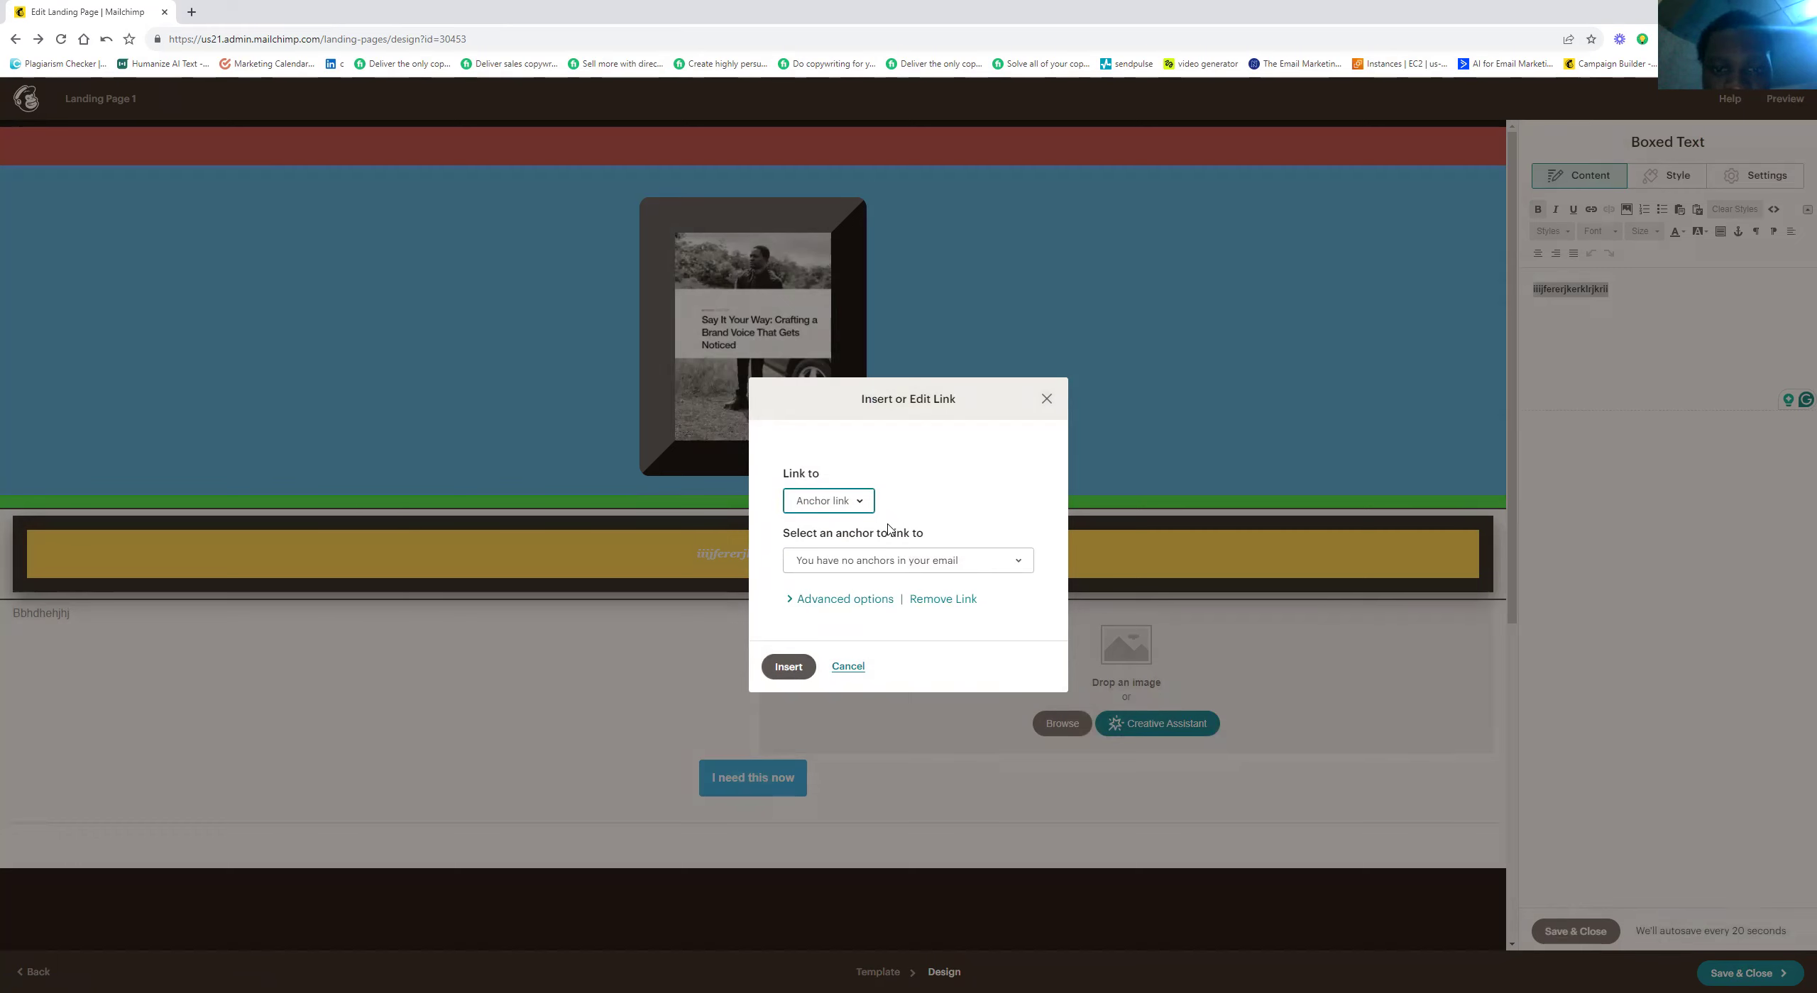
click(1046, 399)
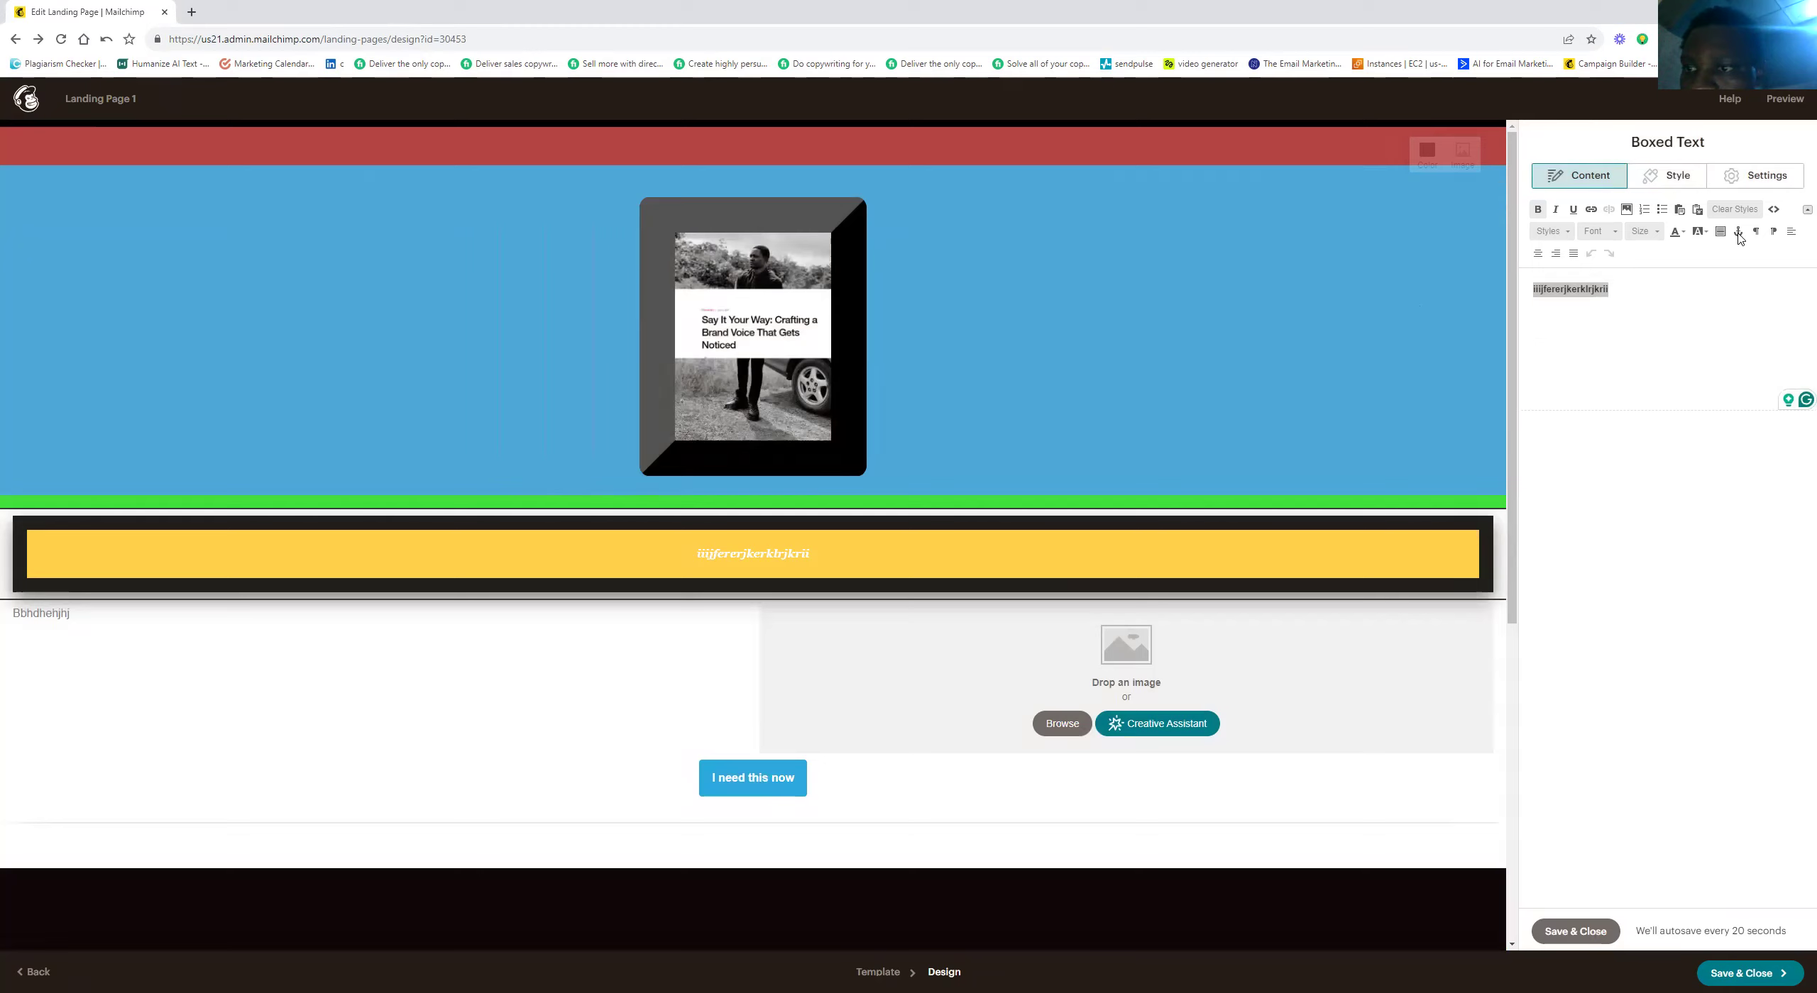
- Add an anchor named 11 to the selected text in the yellow boxed text block
click(1738, 232)
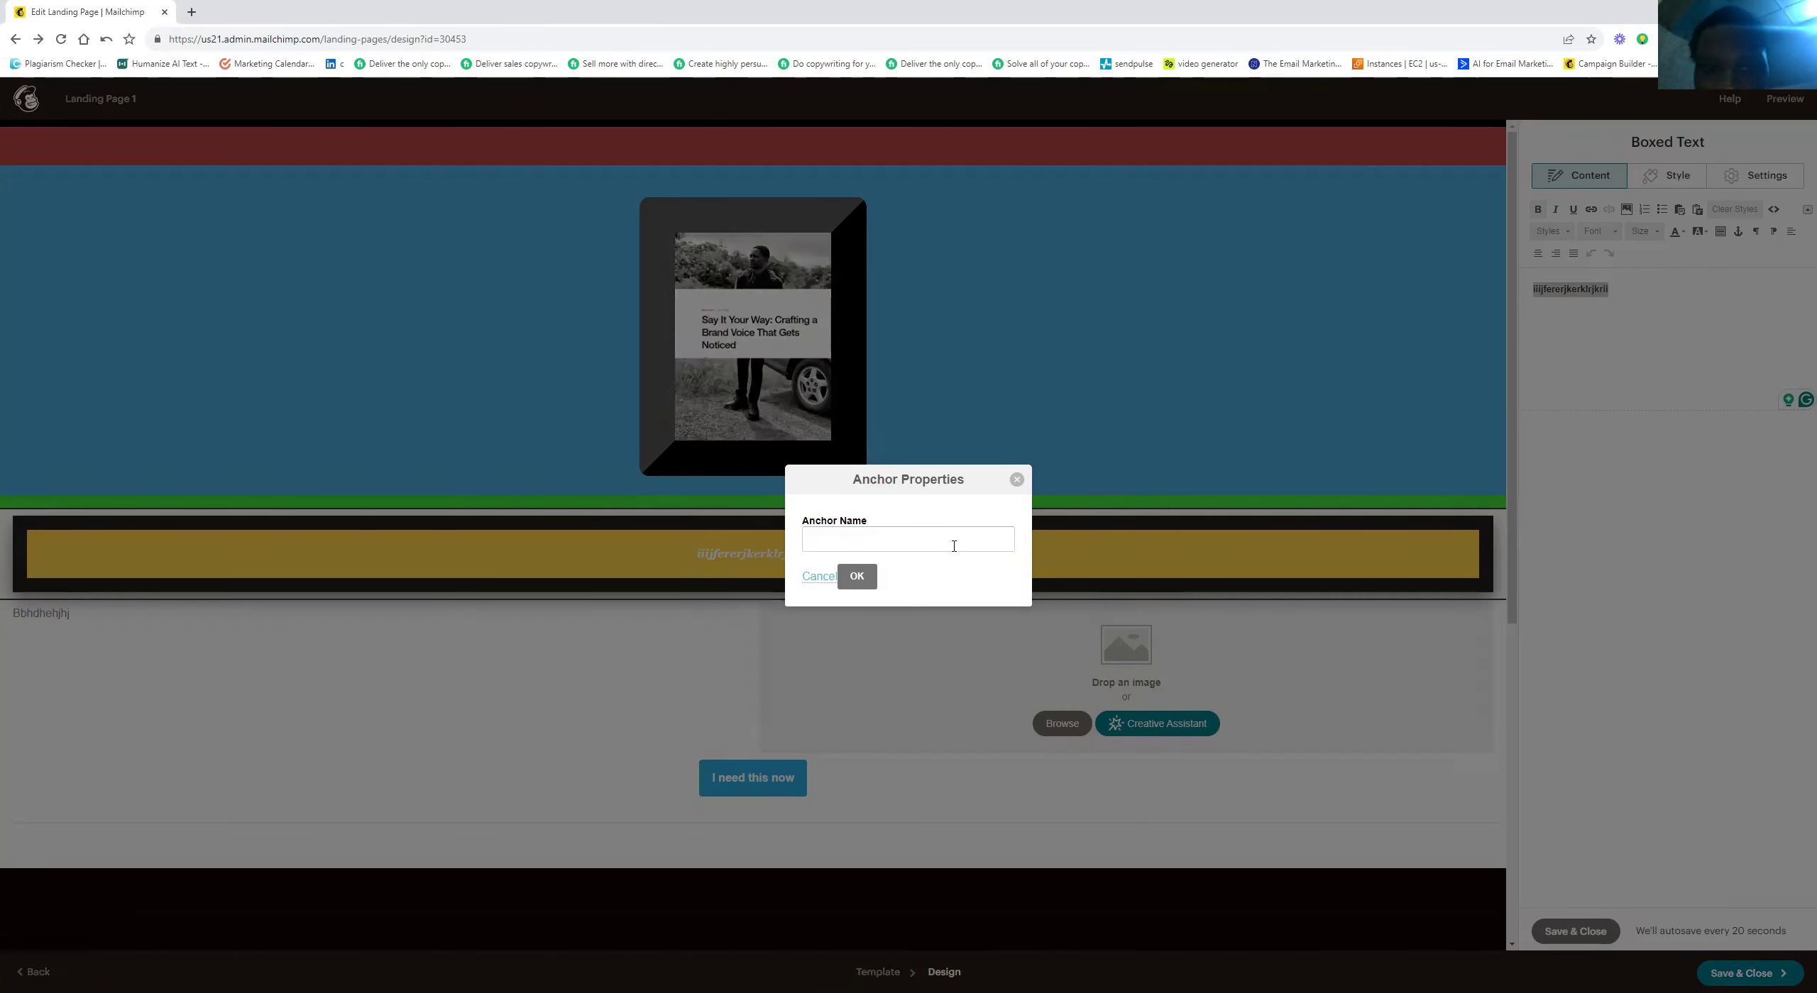
click(849, 540)
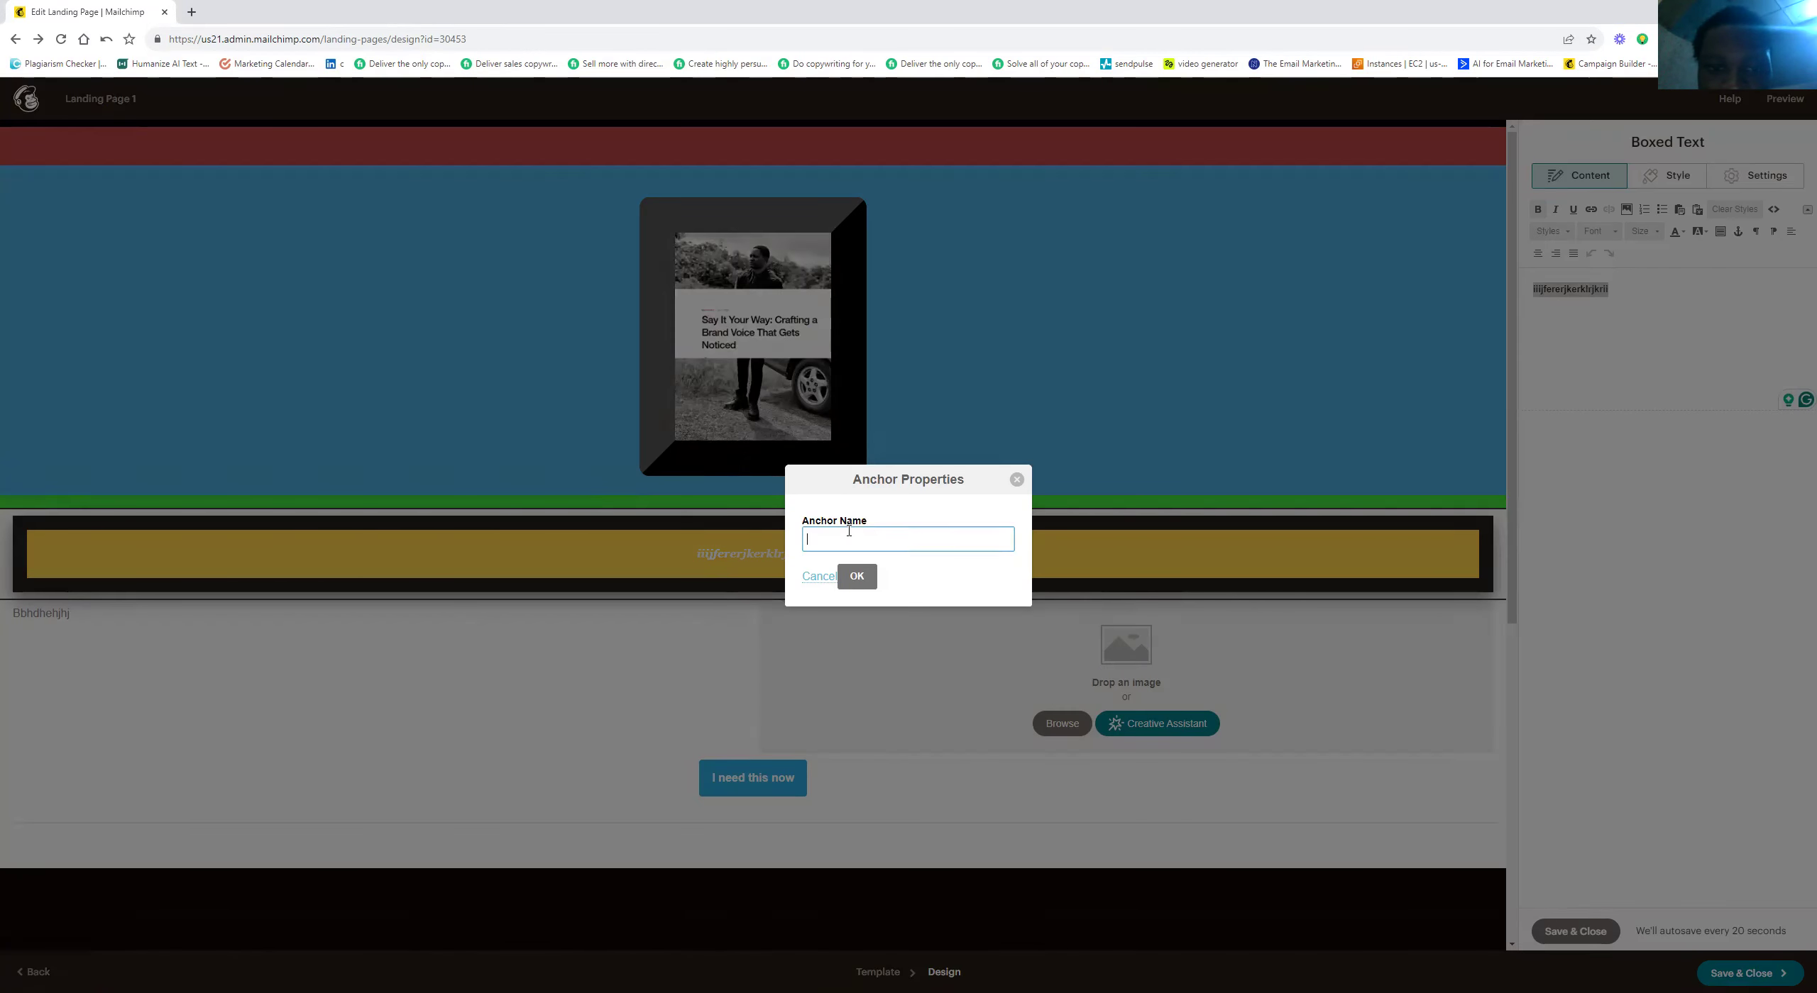
click(855, 572)
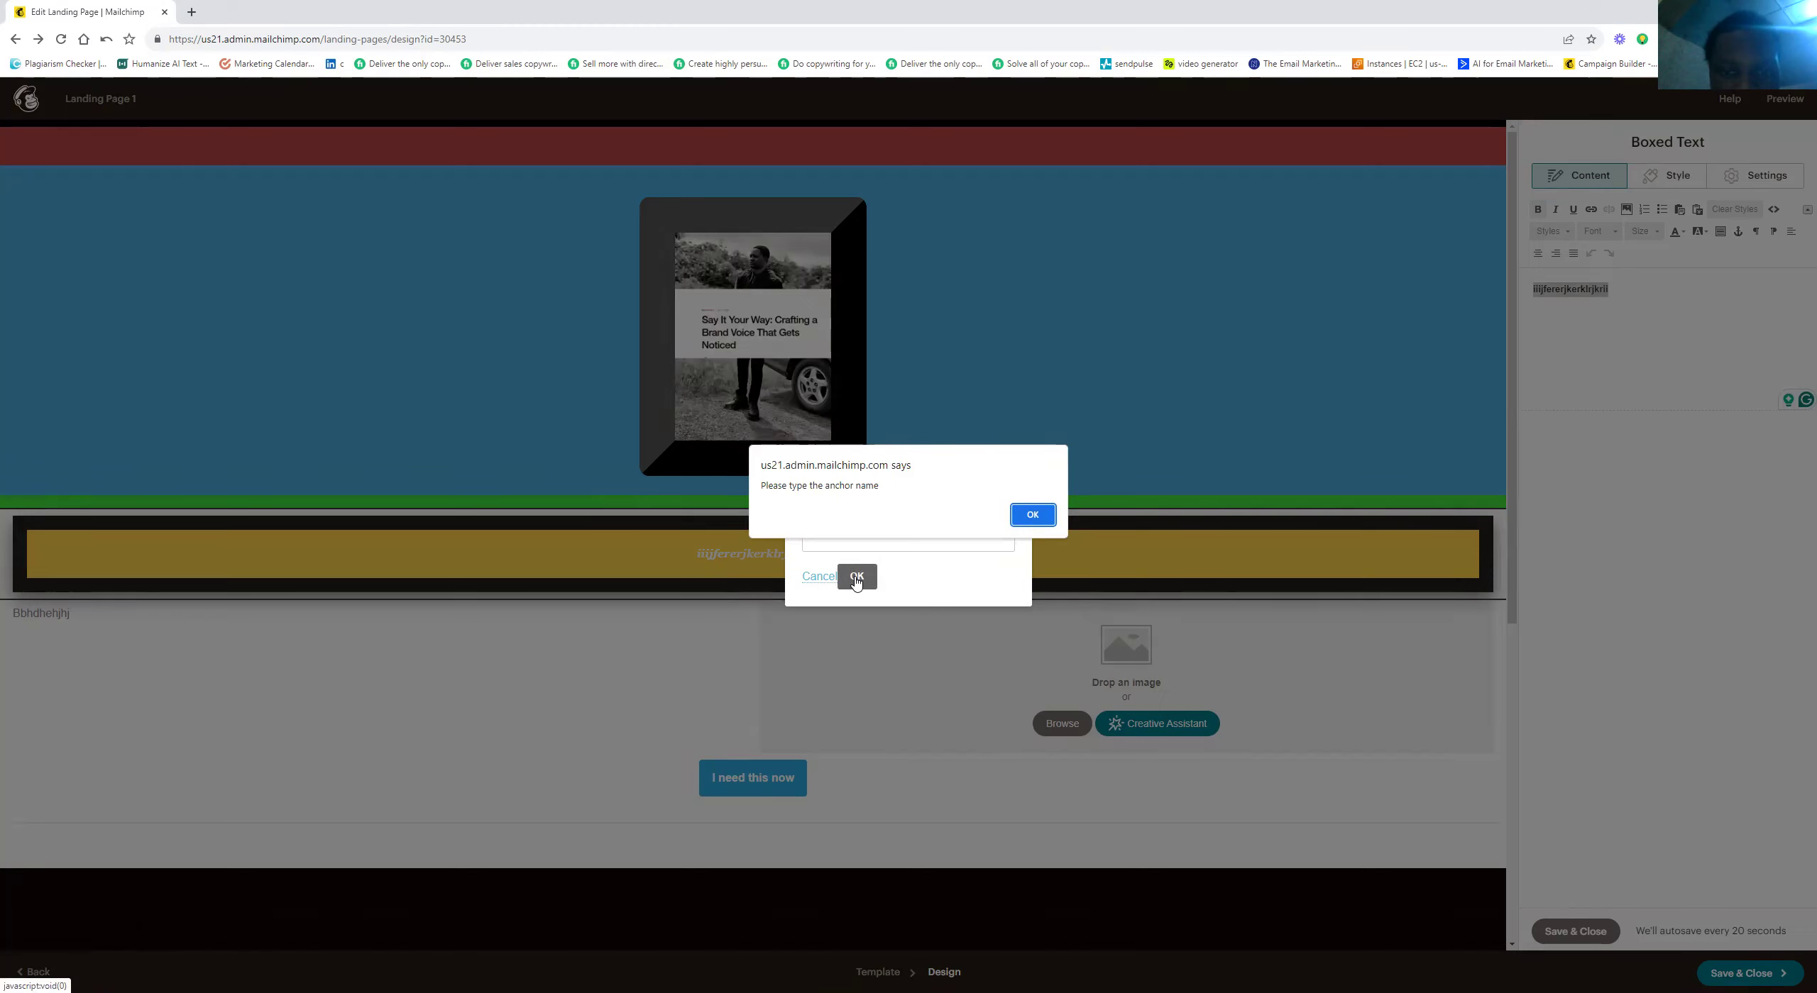
click(1033, 515)
click(906, 540)
text(11)
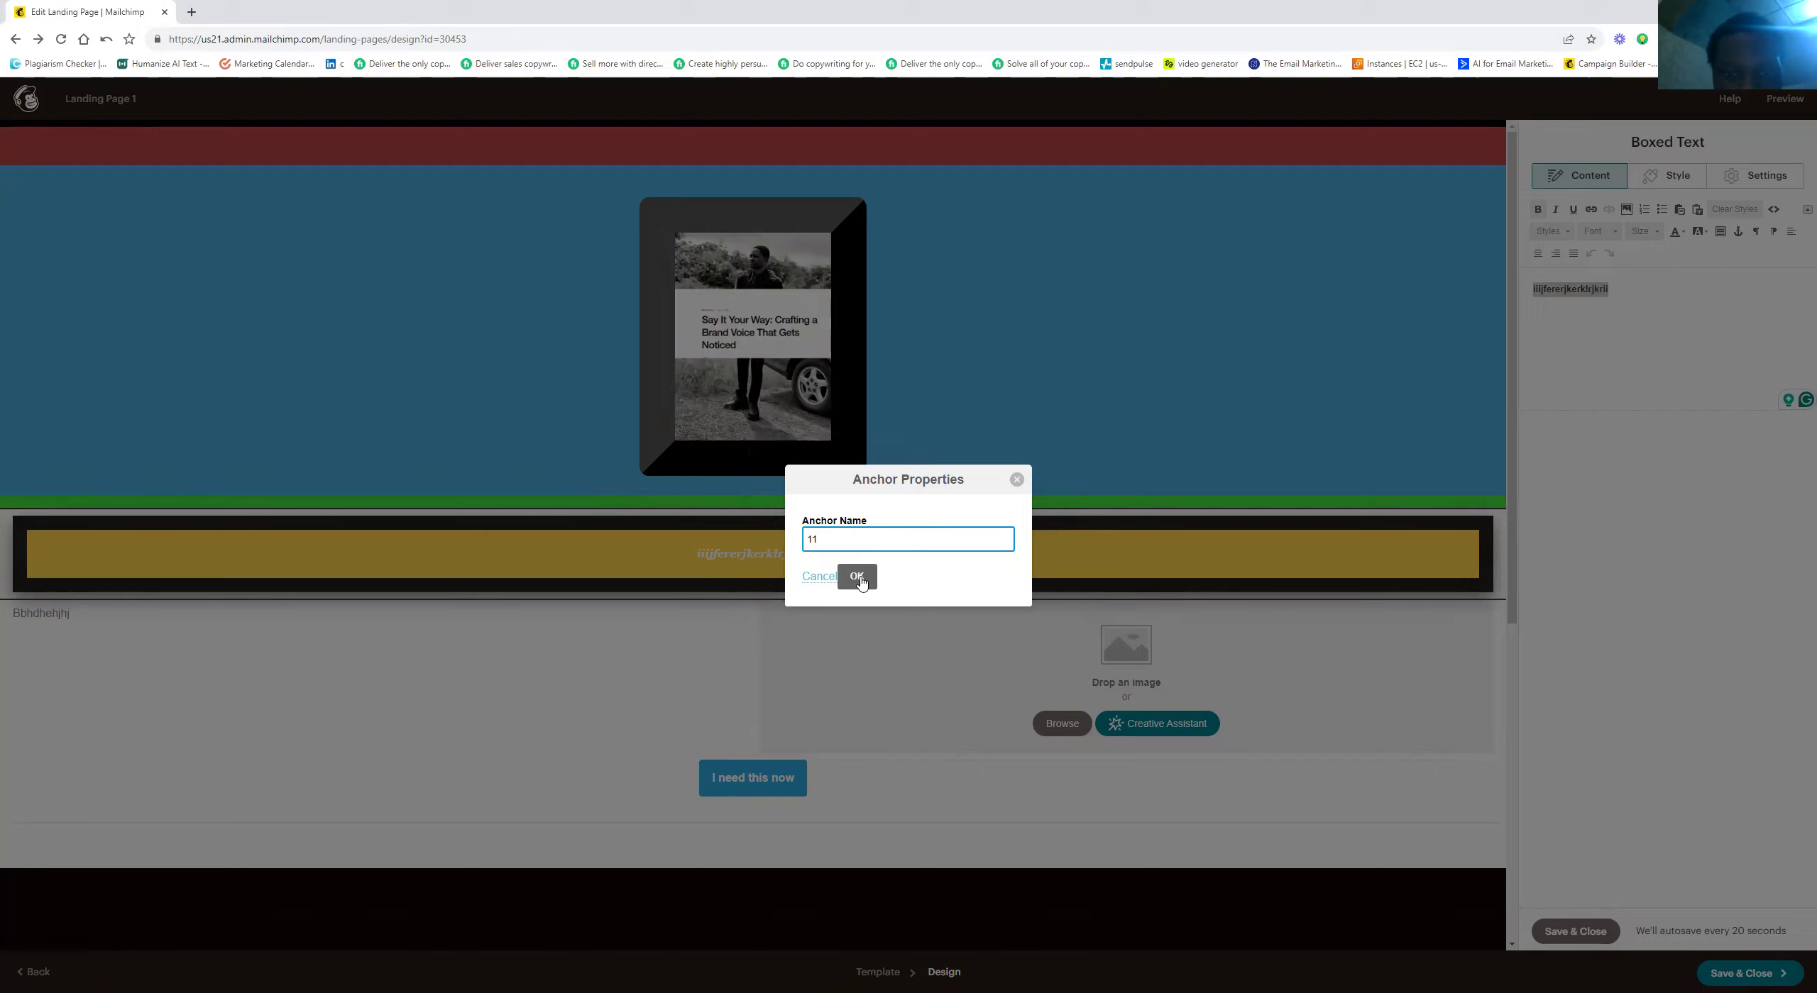
click(860, 579)
- Link the "I need this now" button to the anchor 11 and save the button block
click(753, 786)
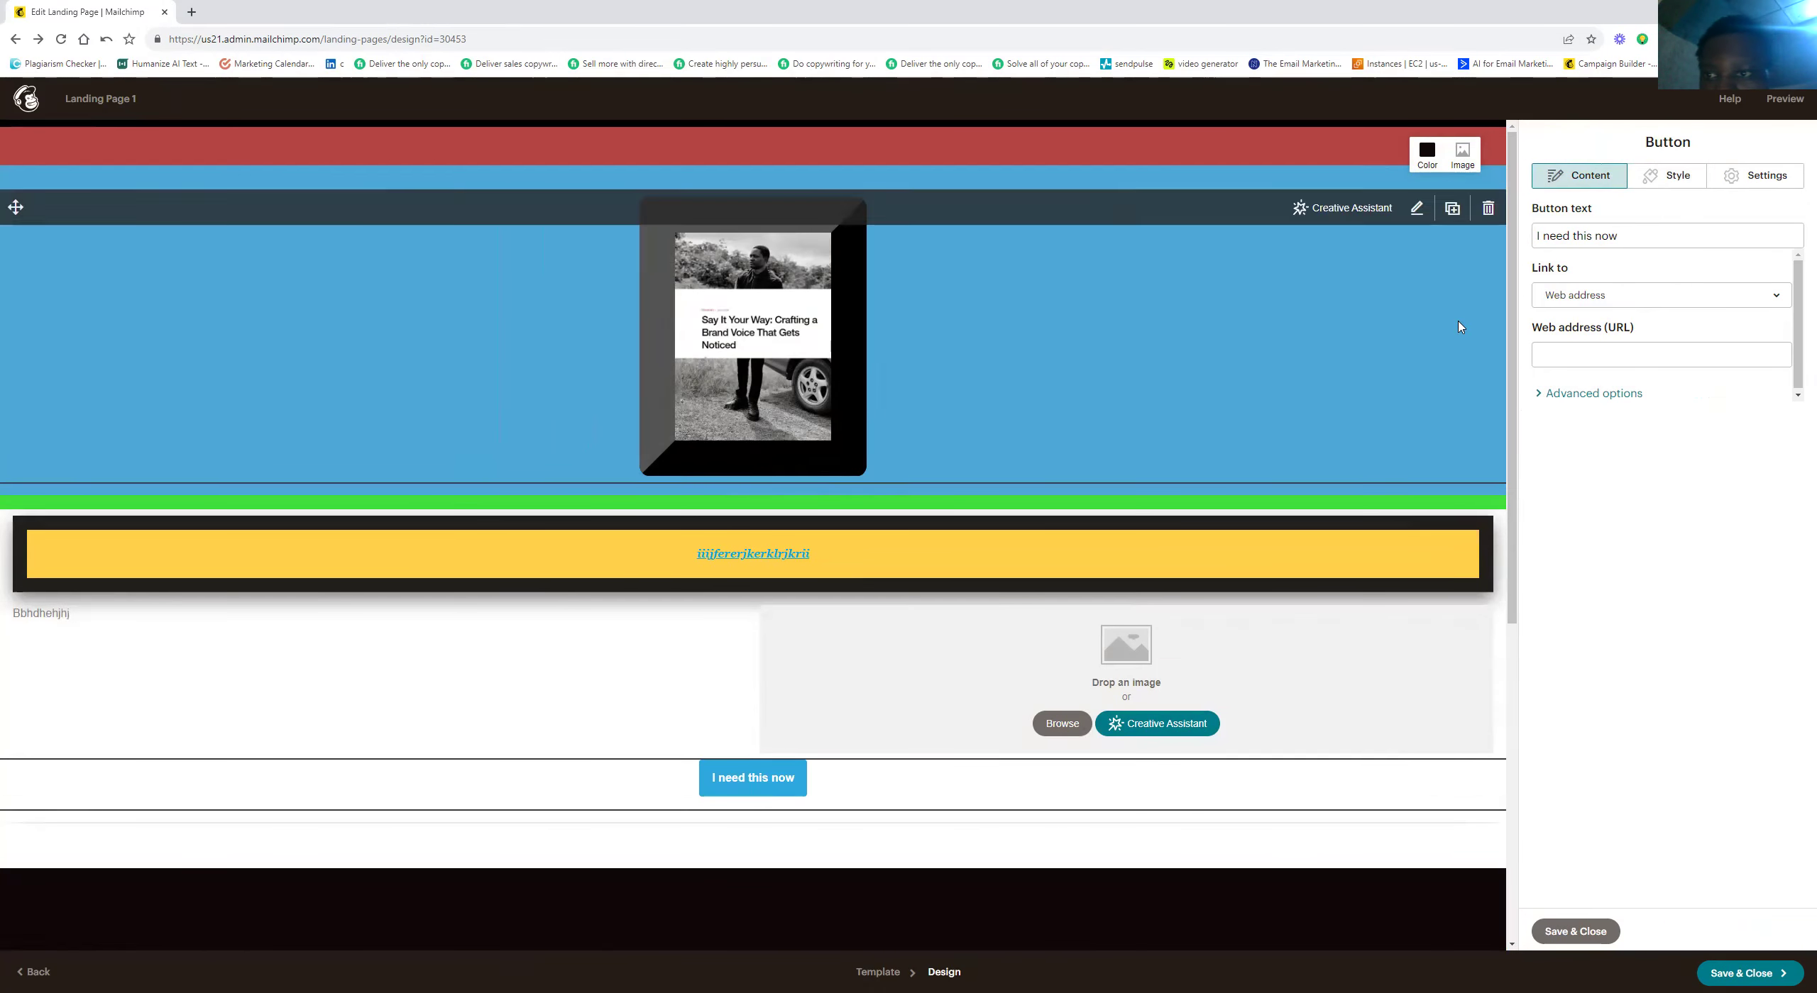
click(1628, 292)
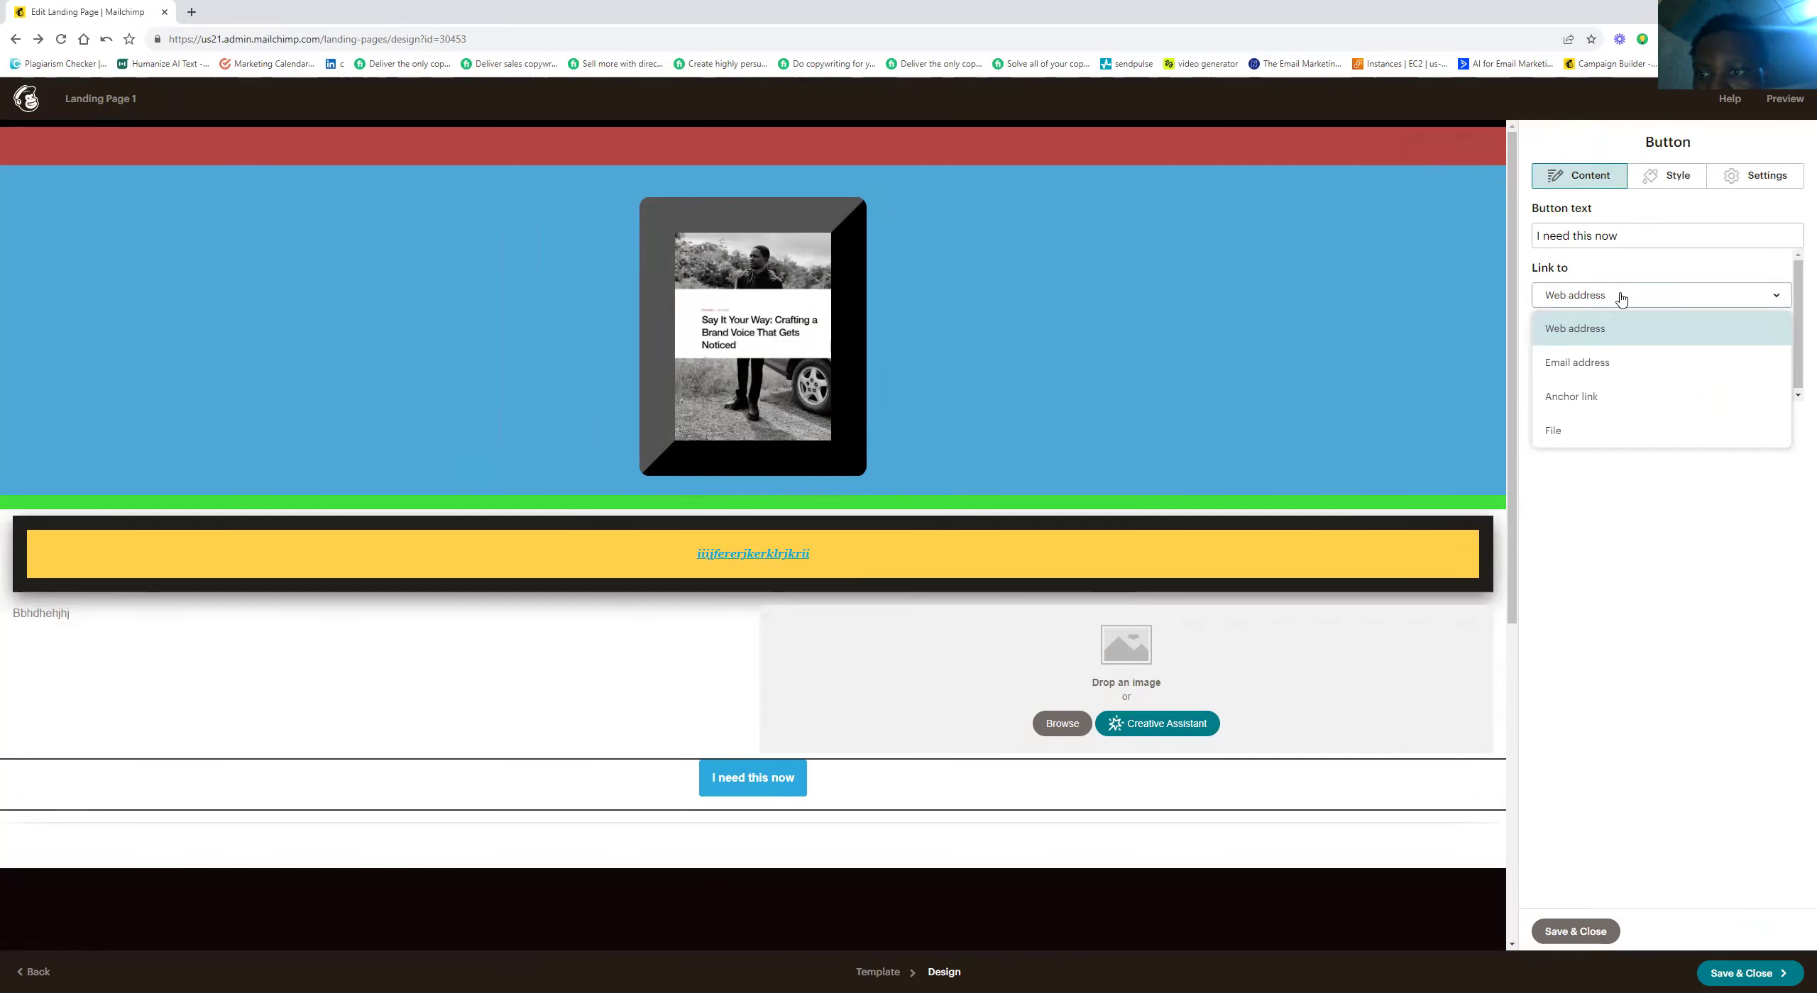
click(1578, 399)
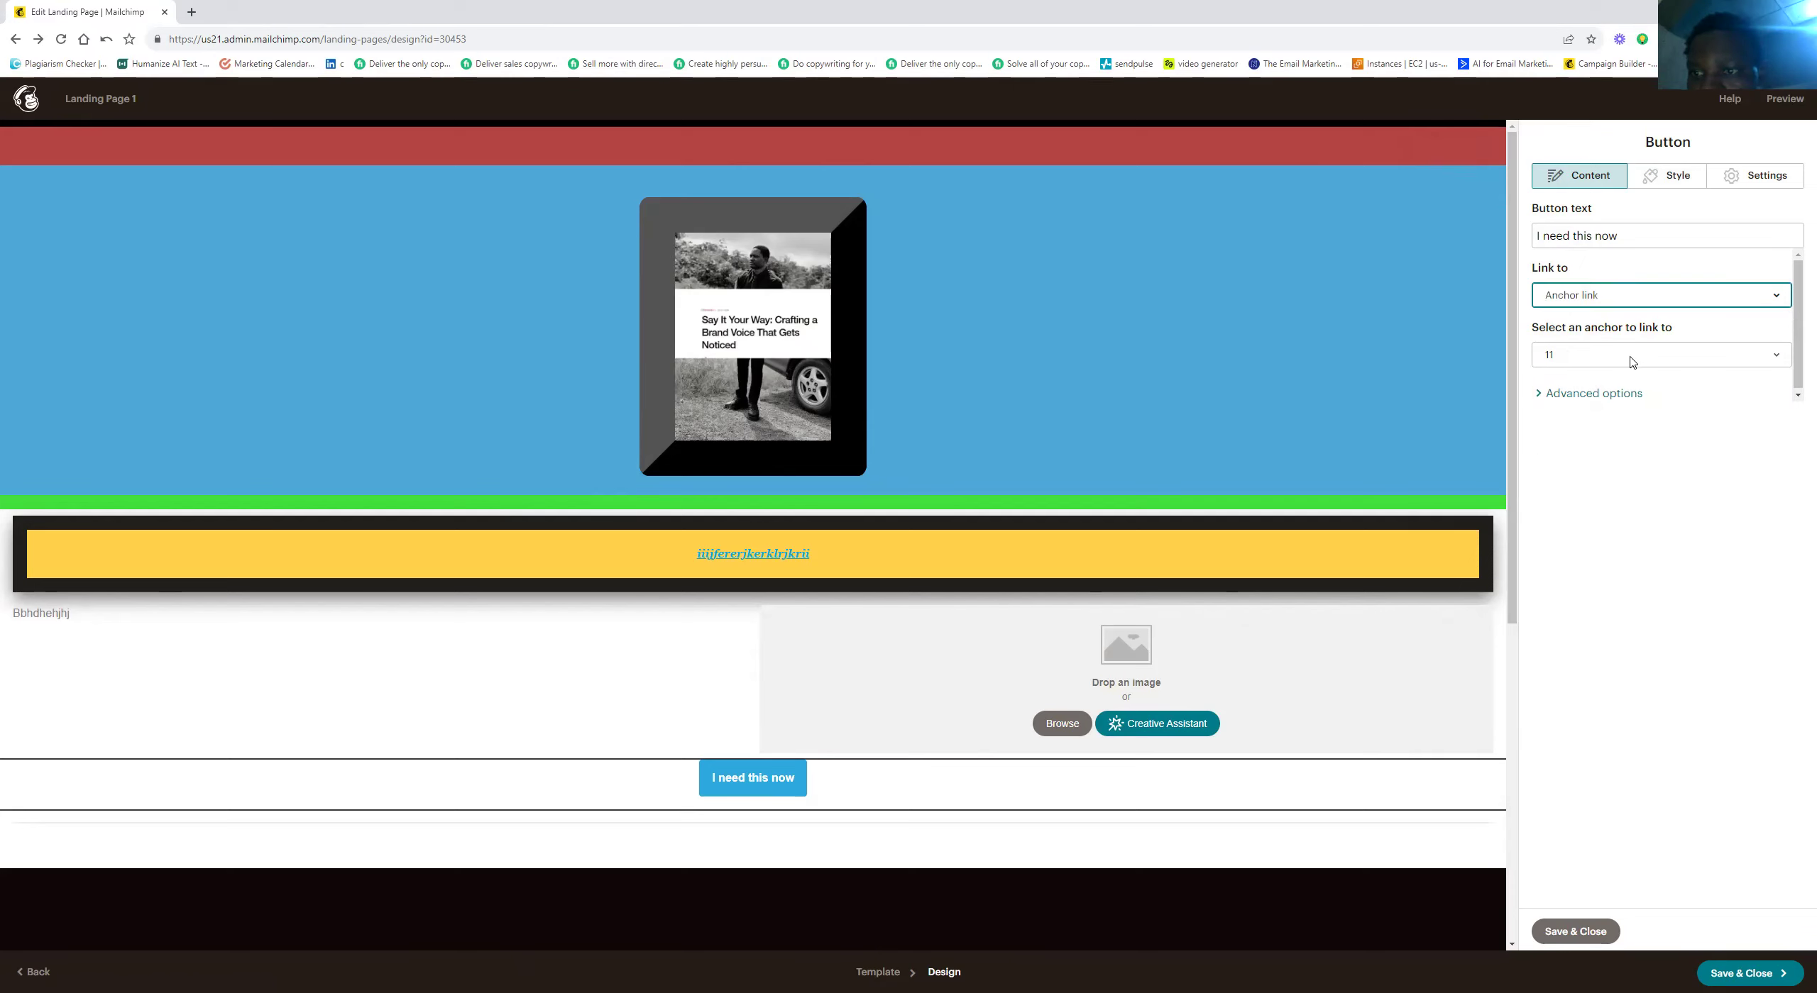
click(1590, 356)
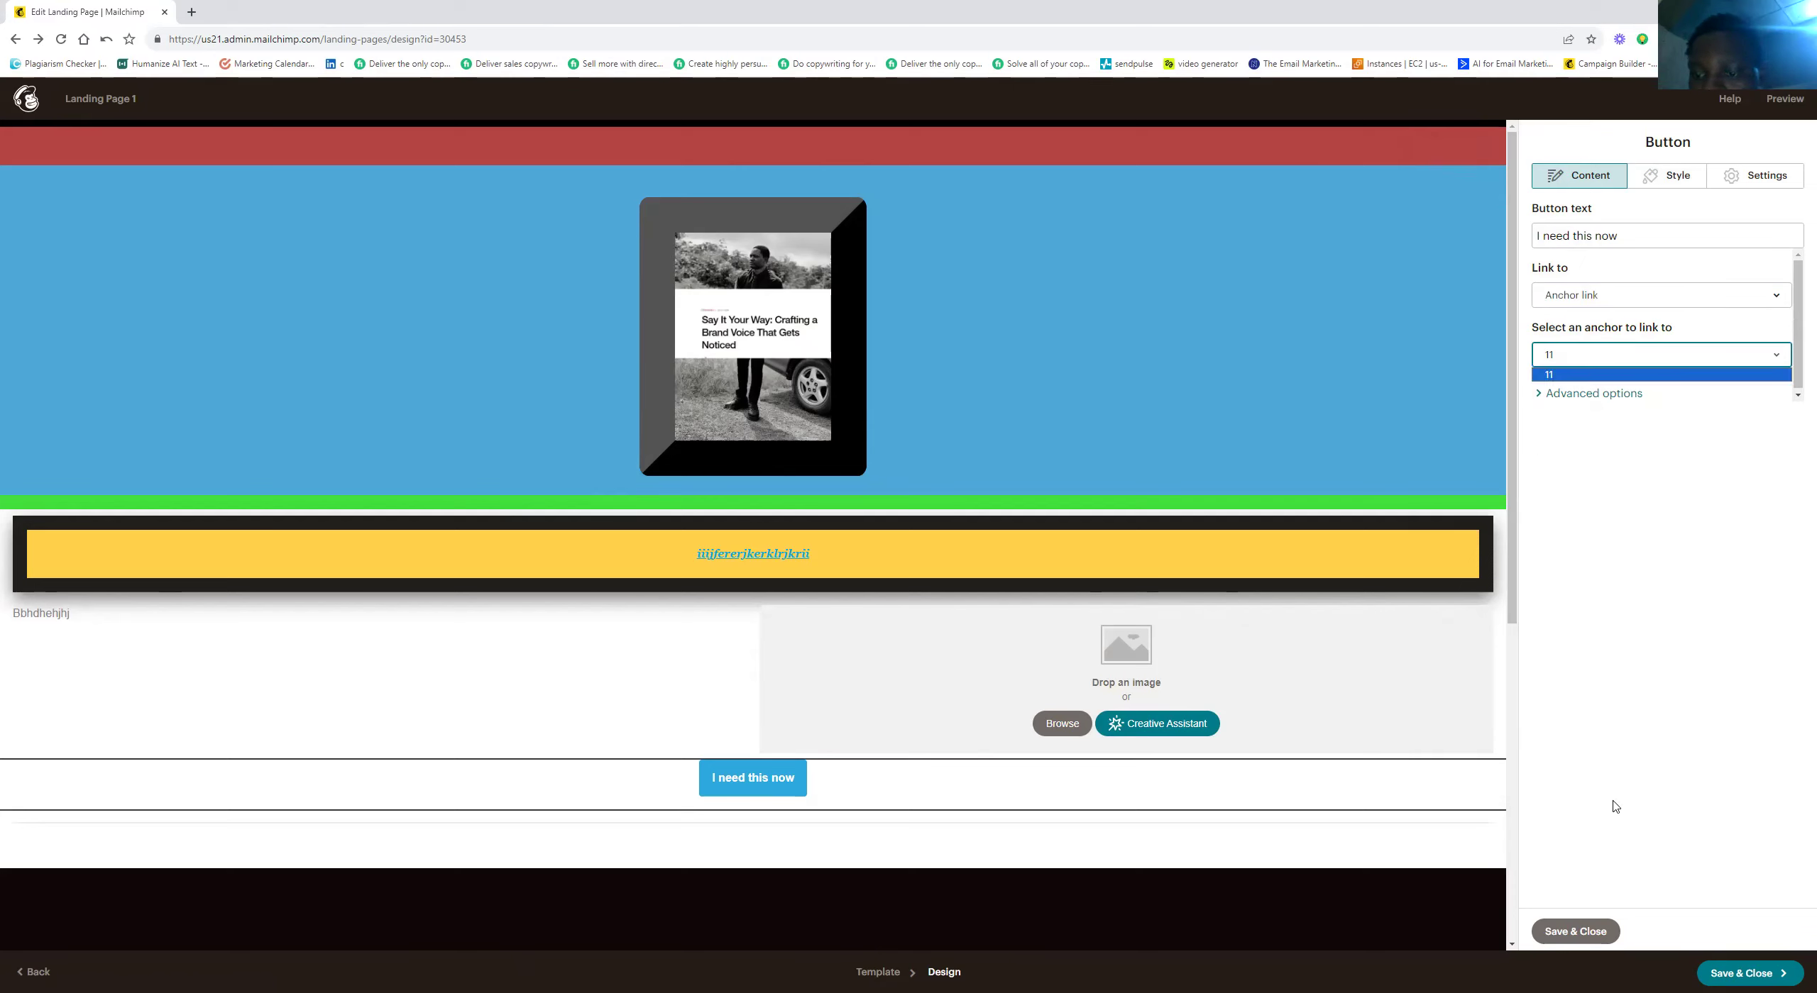
click(1657, 573)
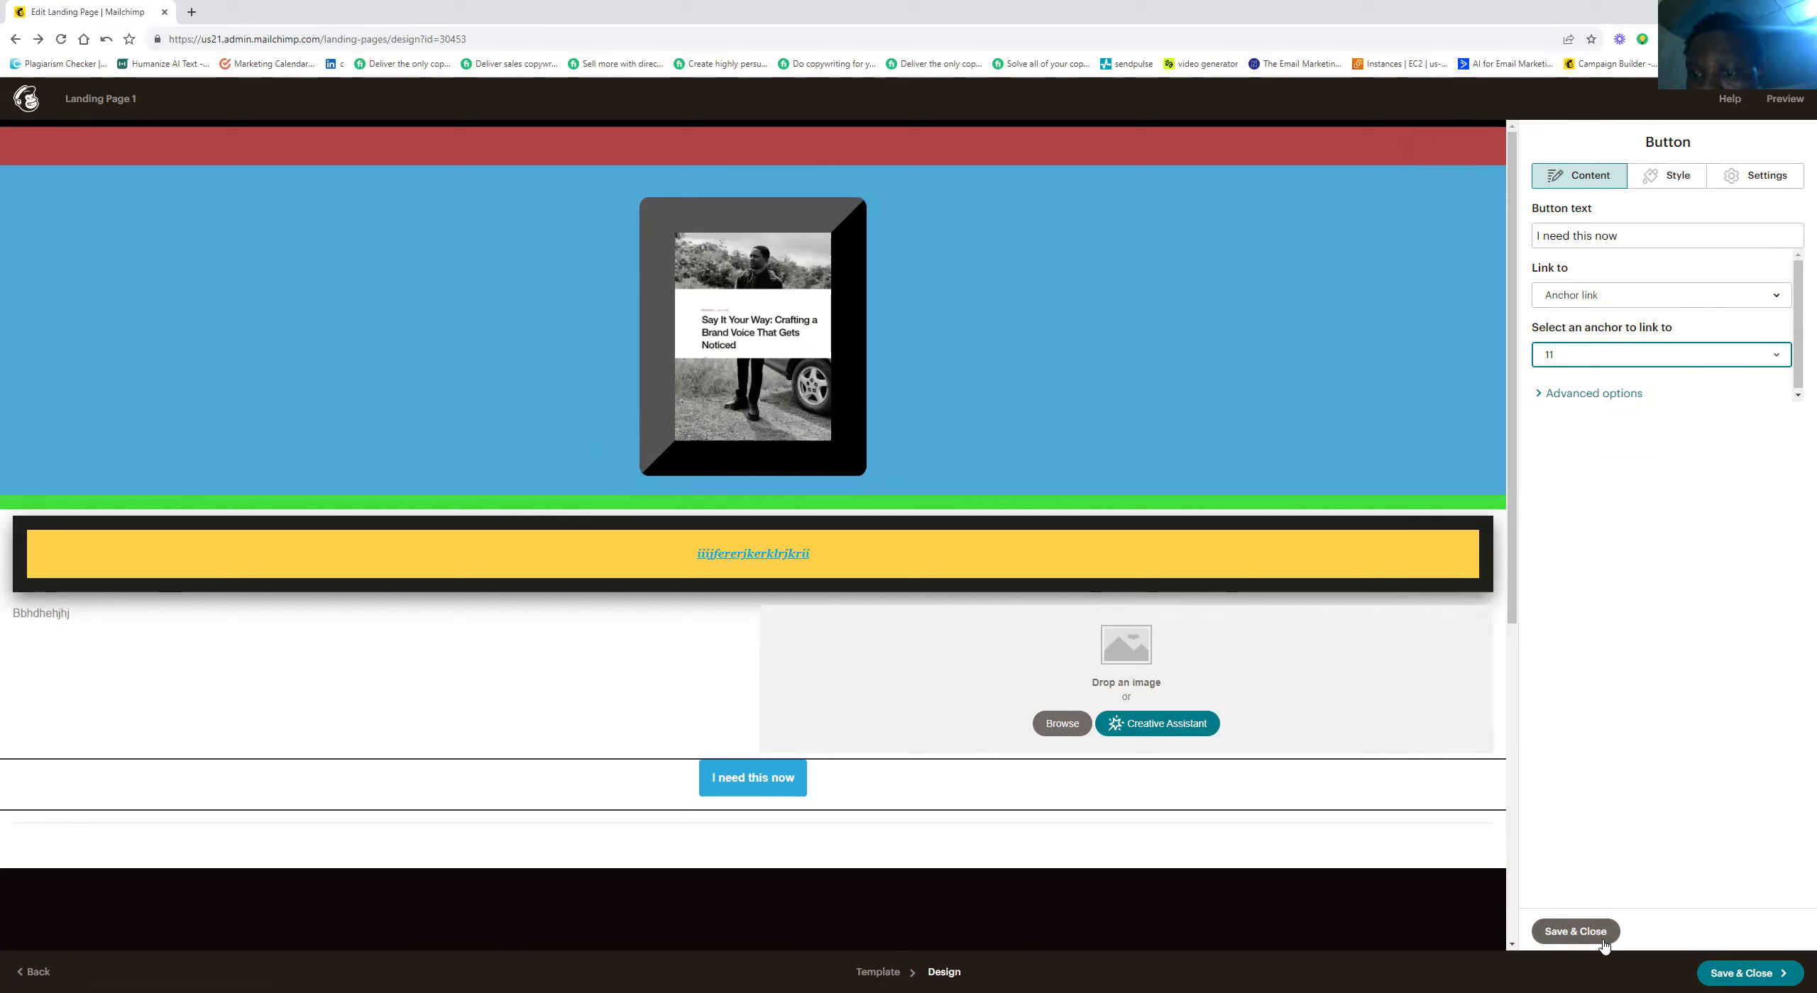
click(1574, 931)
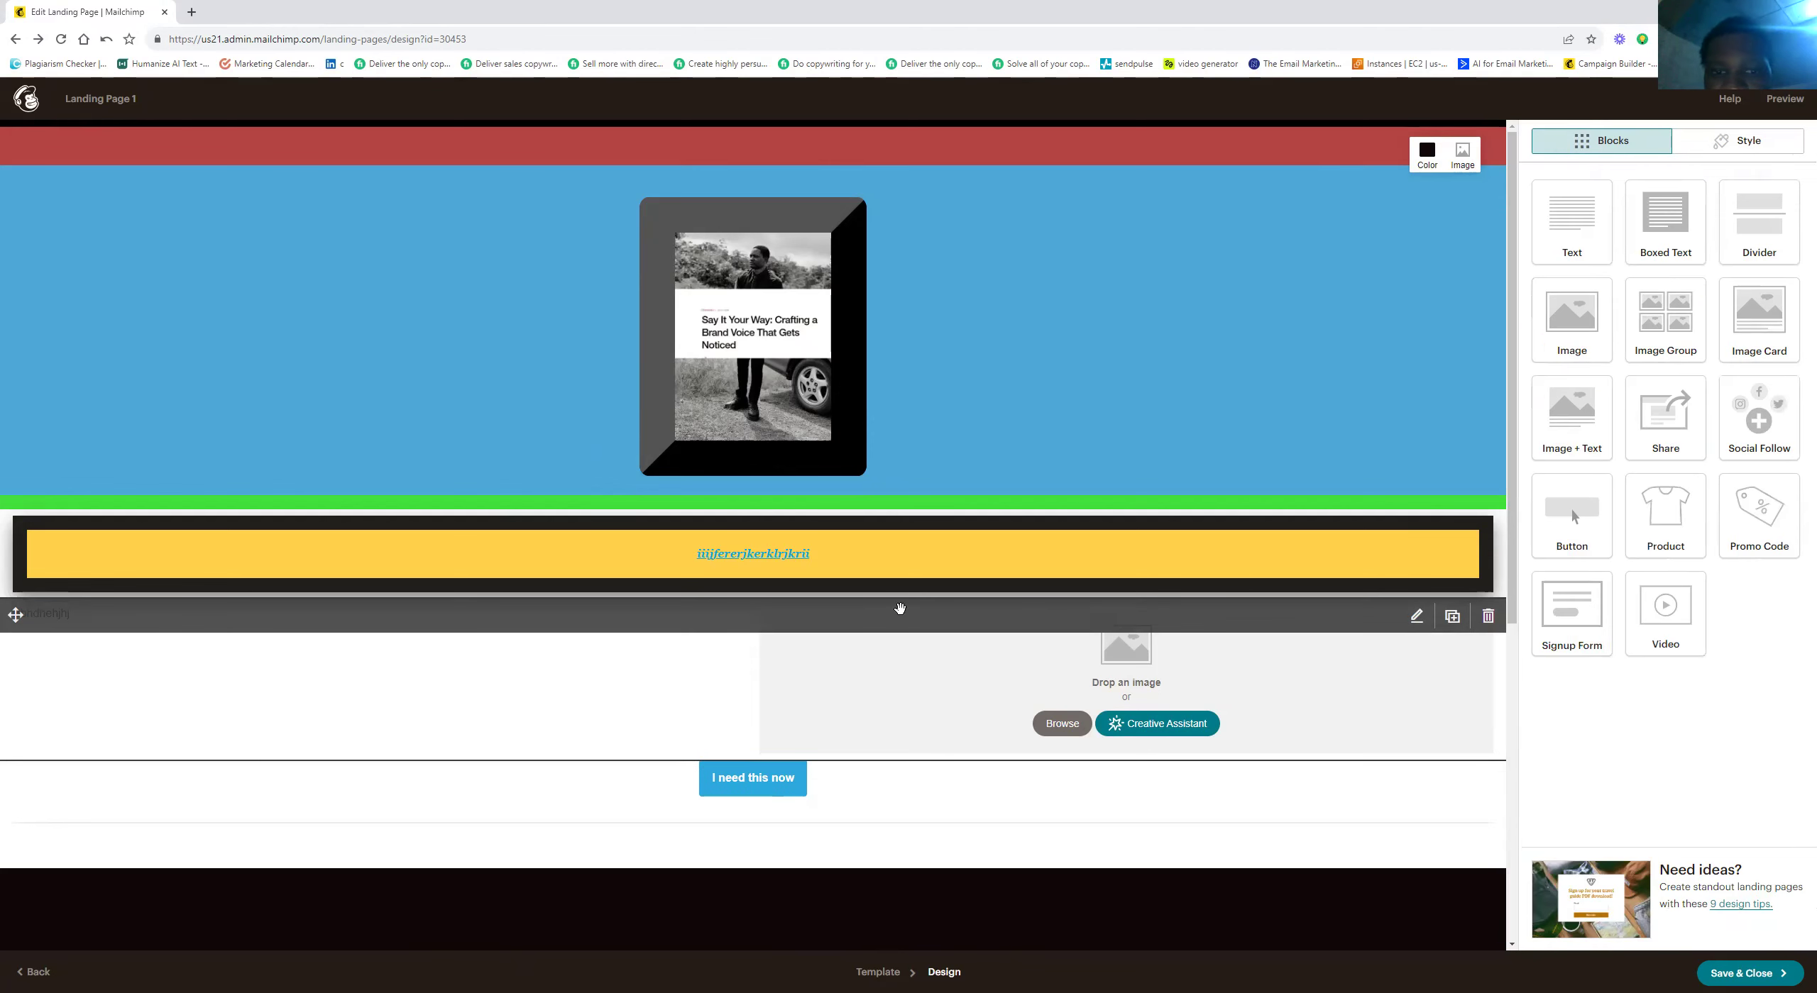
- Preview the landing page in mobile view and examine the layout of its image, boxed text, button and divider
click(1772, 104)
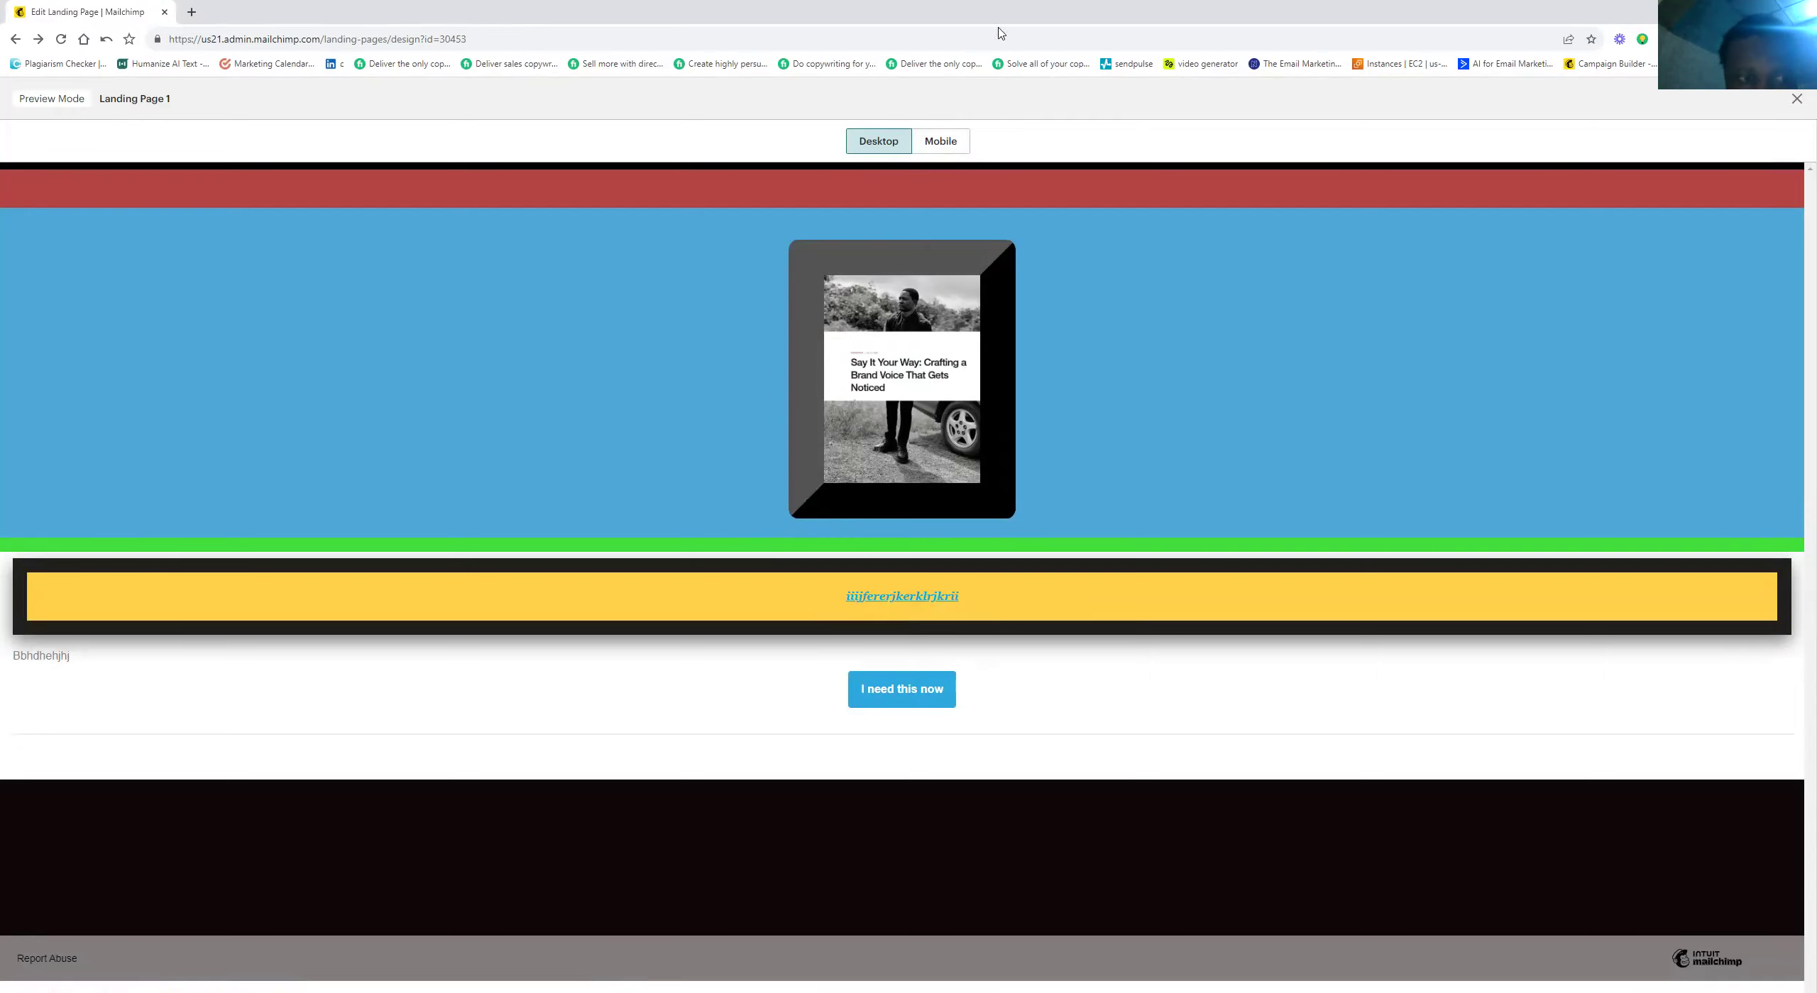
click(940, 144)
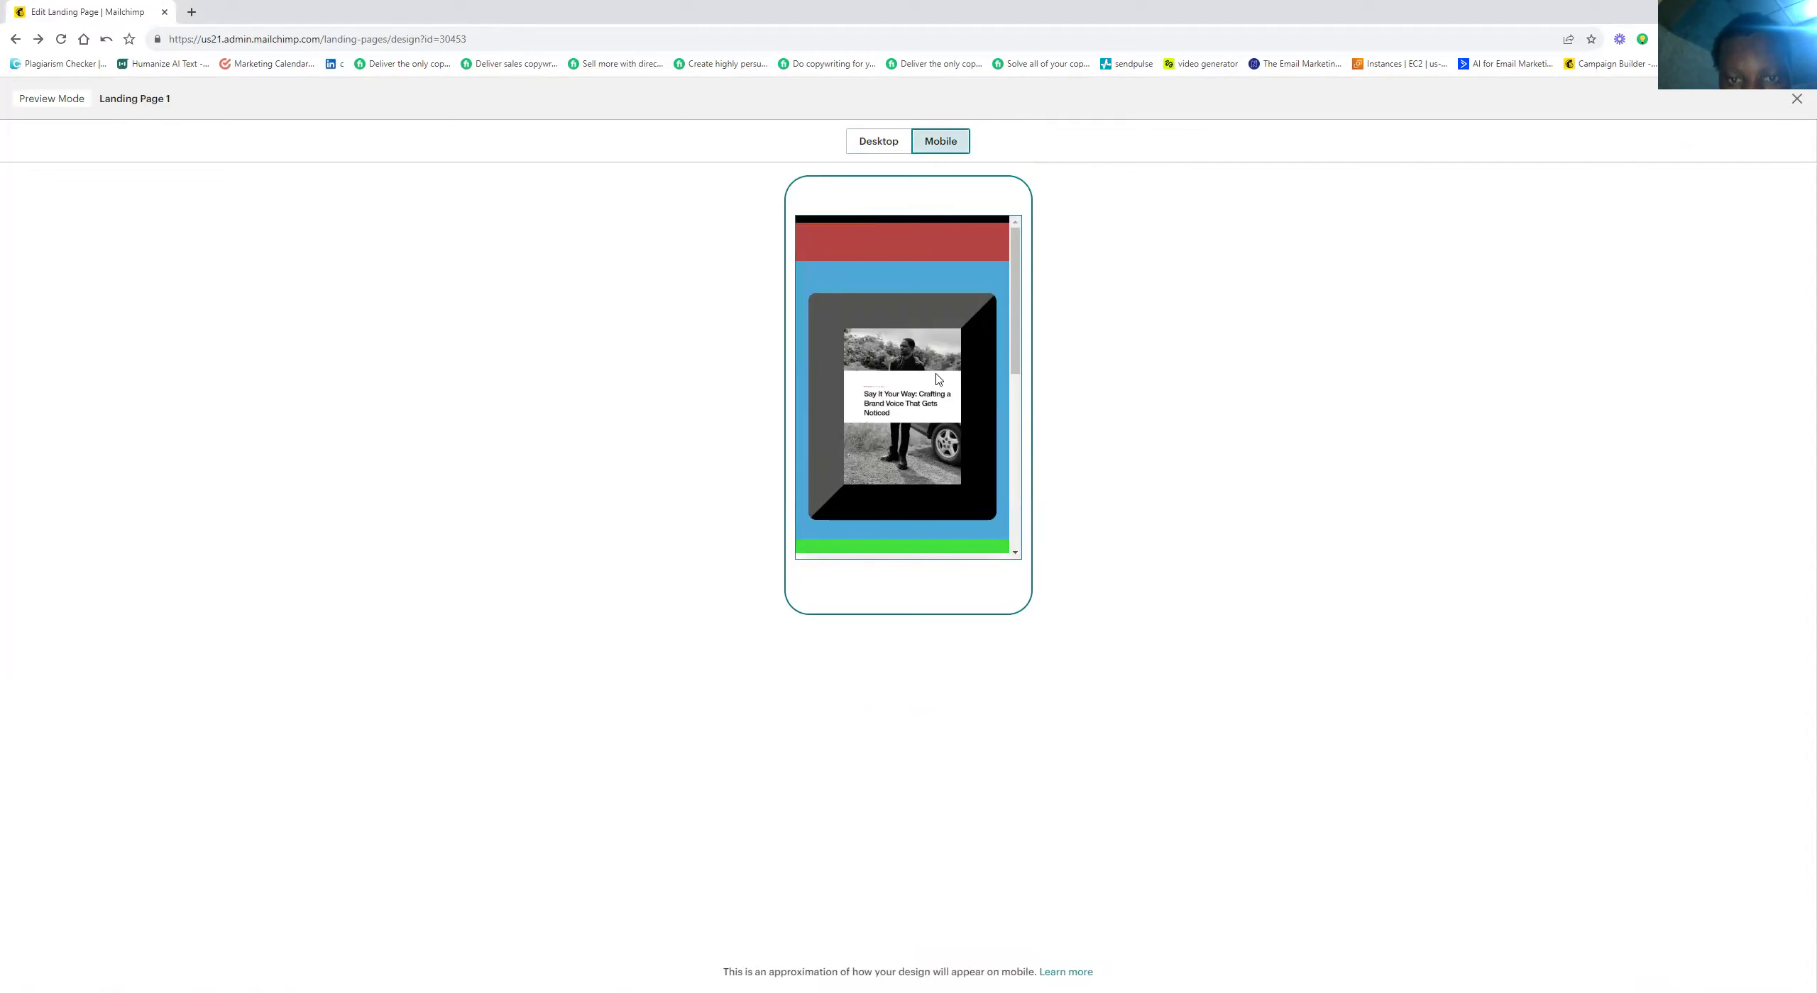
scroll(1009, 413, down, 4)
scroll(907, 396, up, 3)
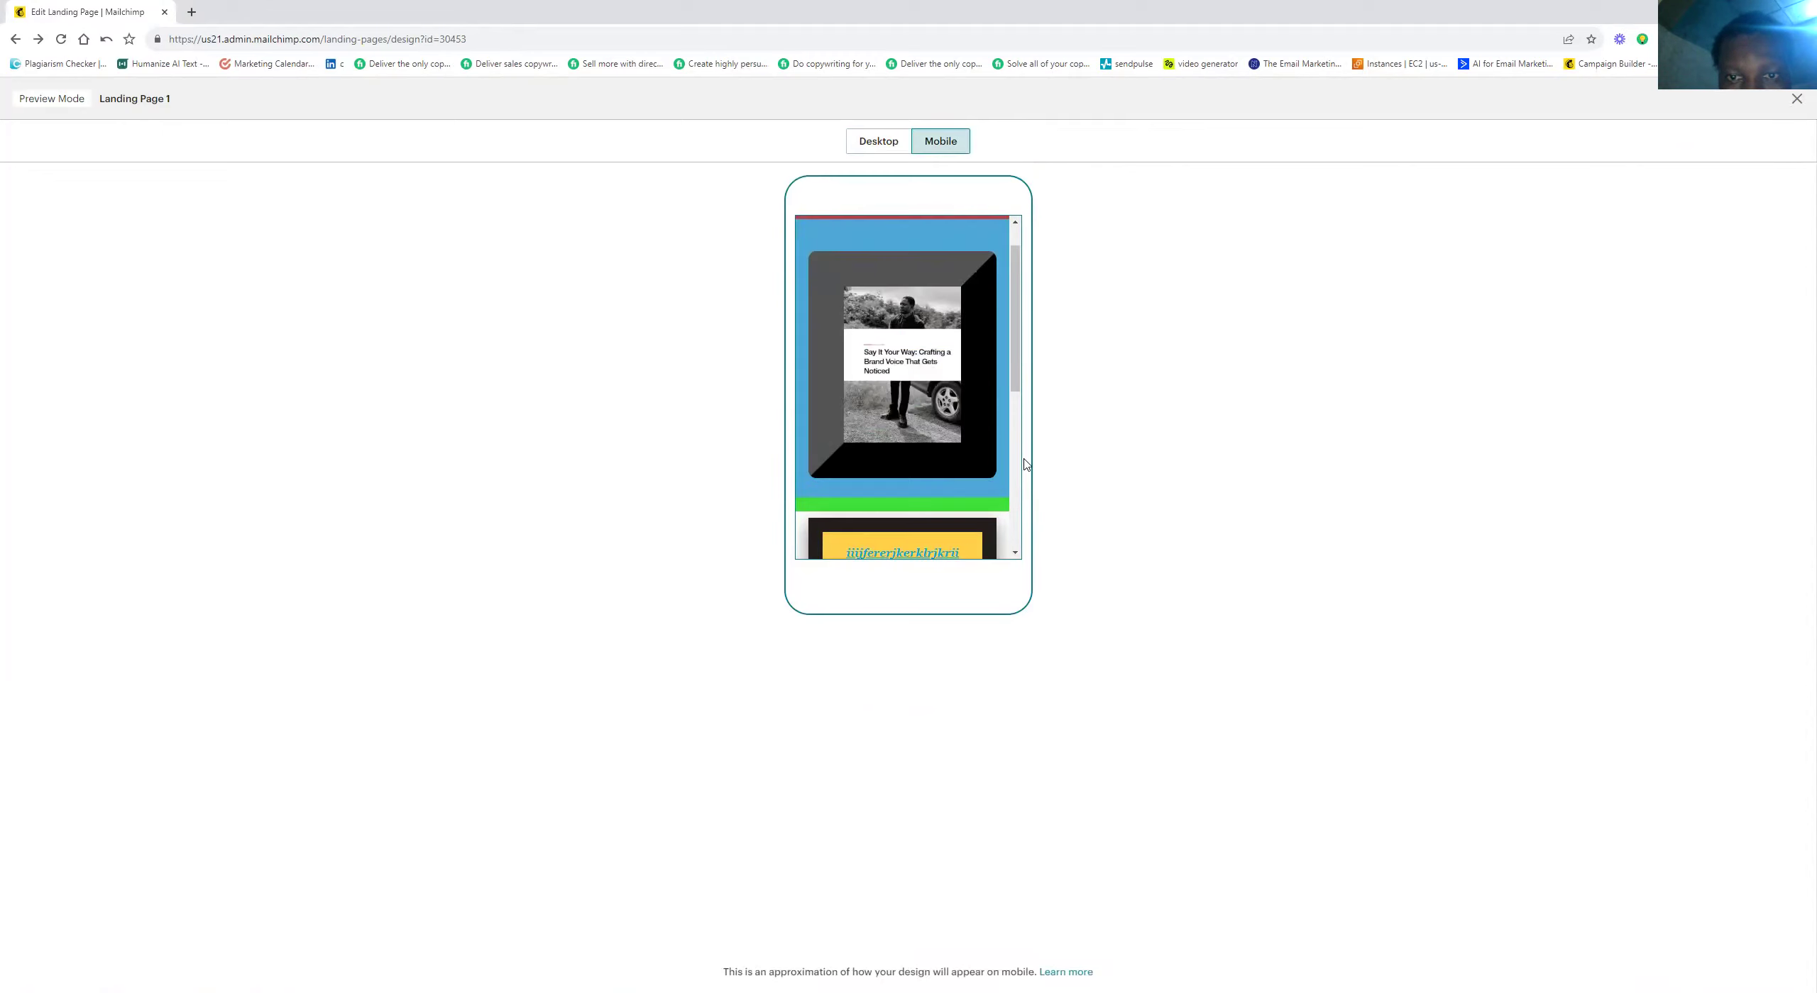
scroll(1019, 464, down, 5)
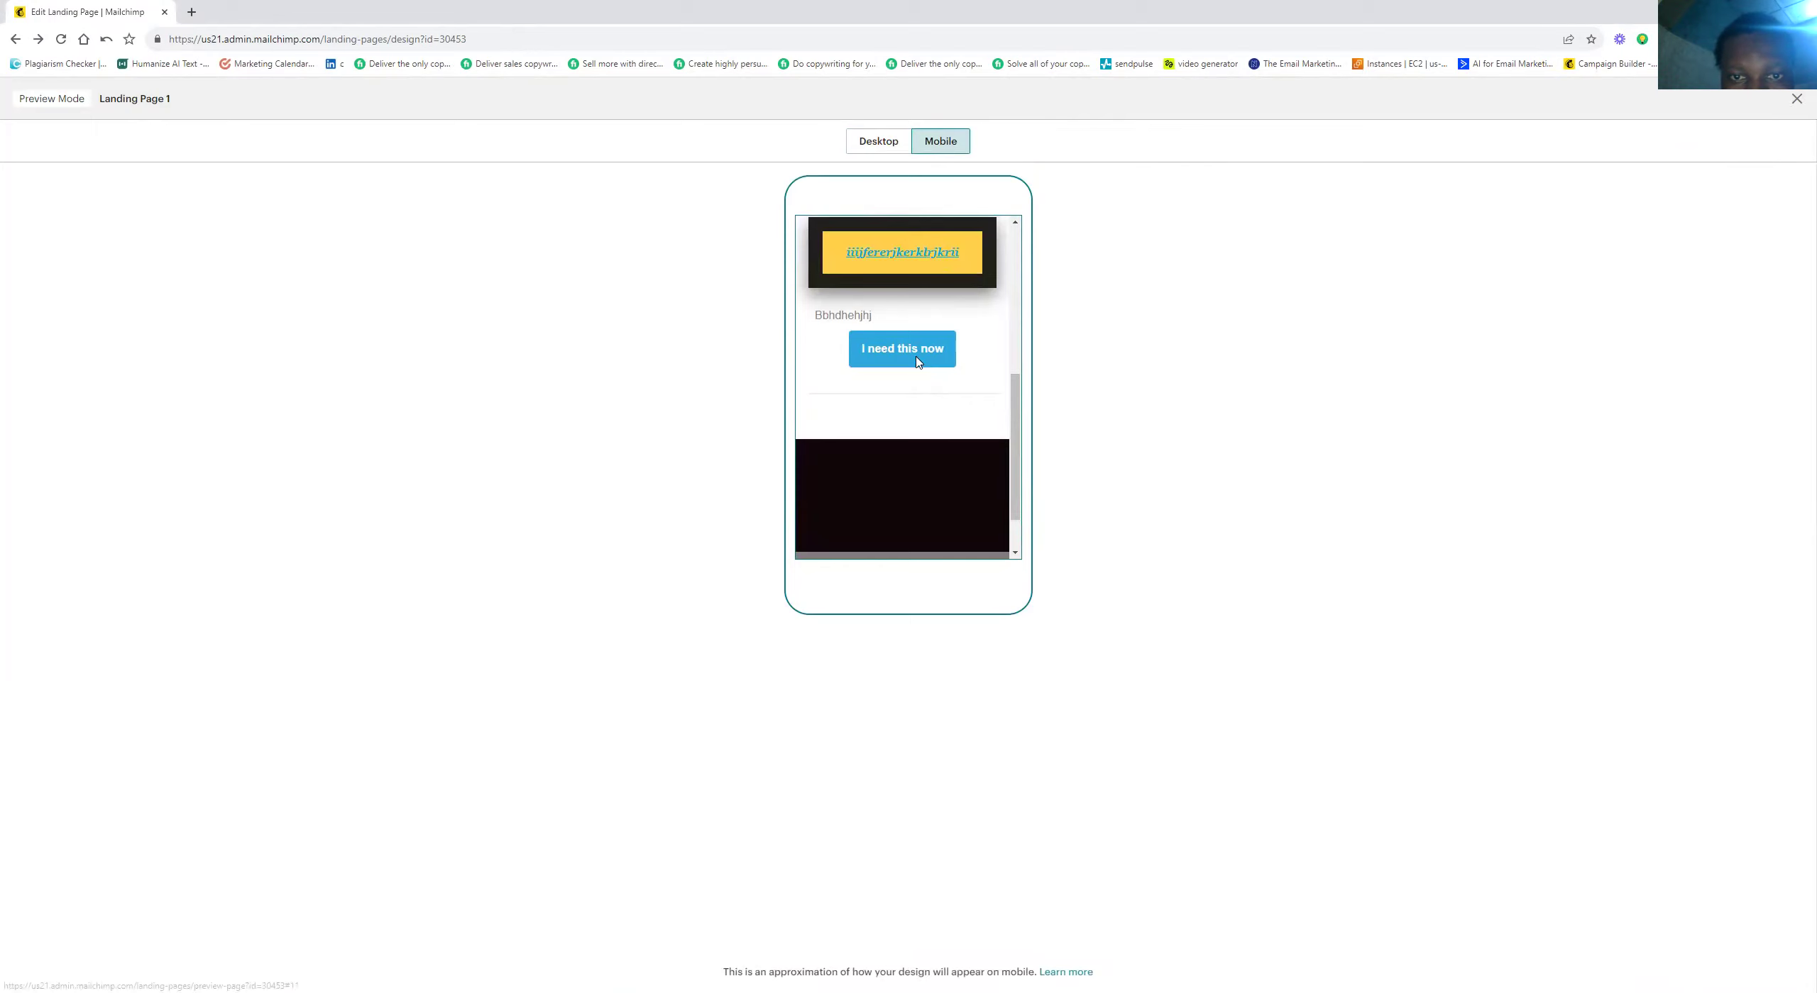
scroll(926, 411, up, 5)
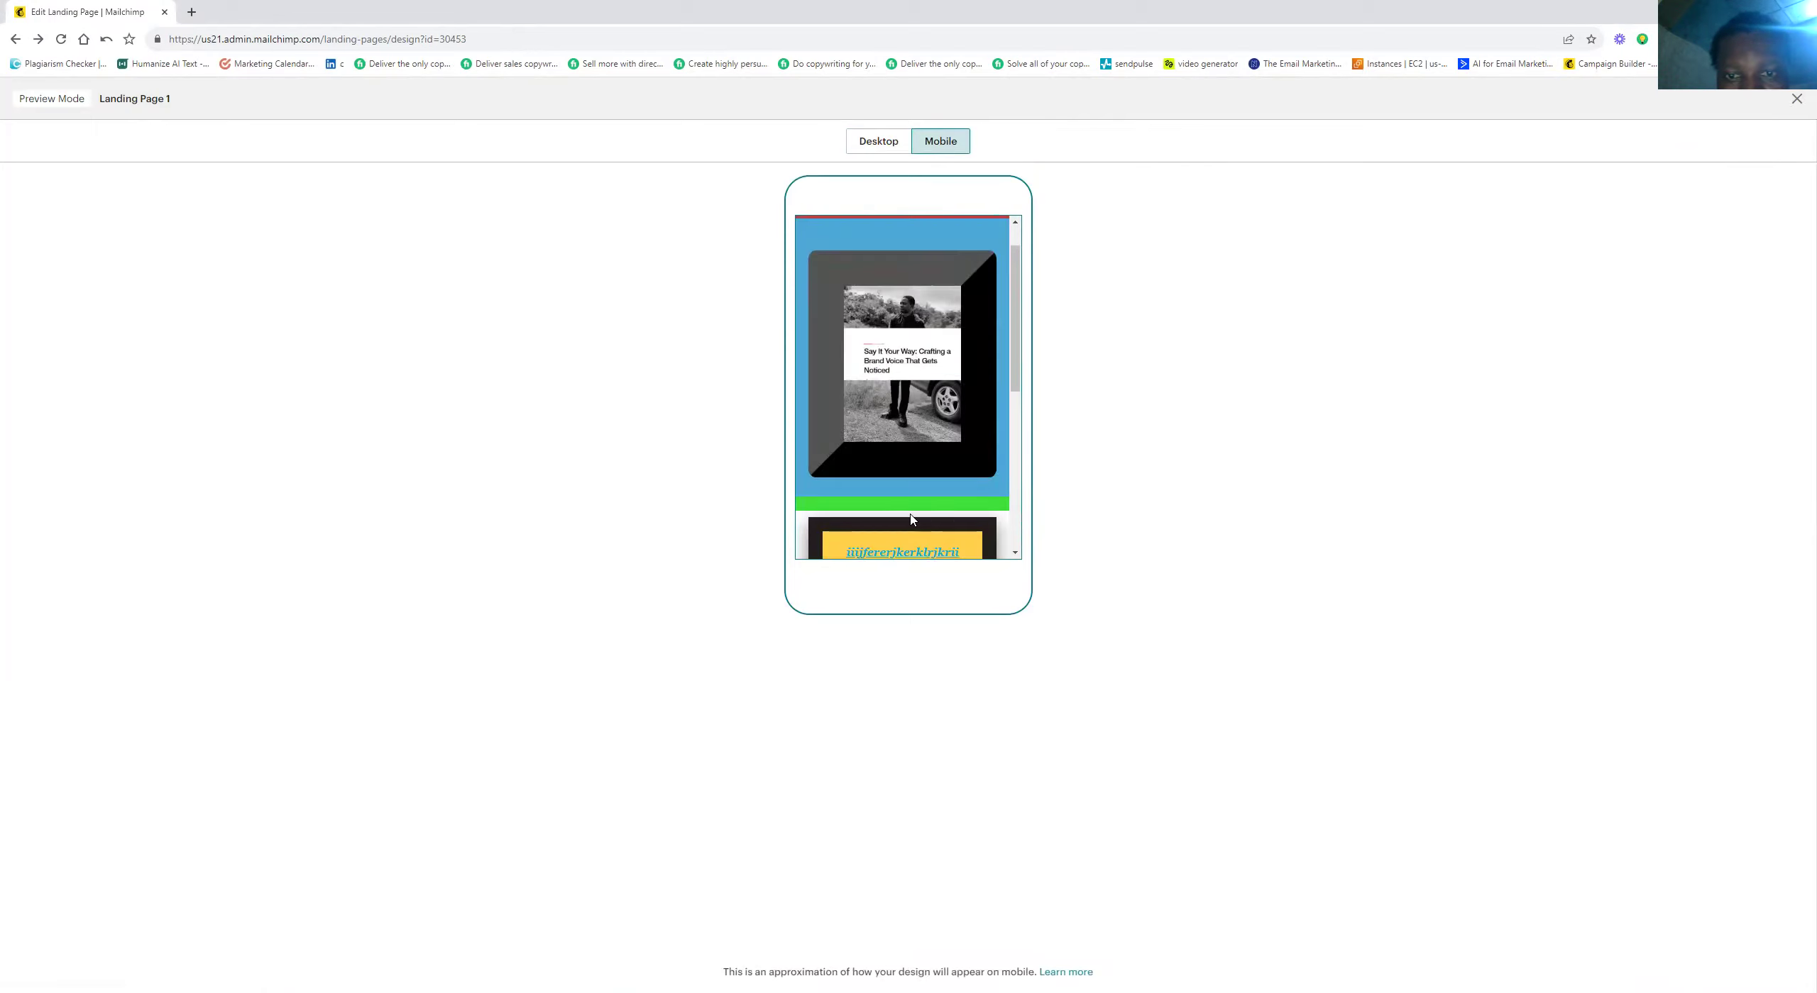
scroll(1019, 408, down, 5)
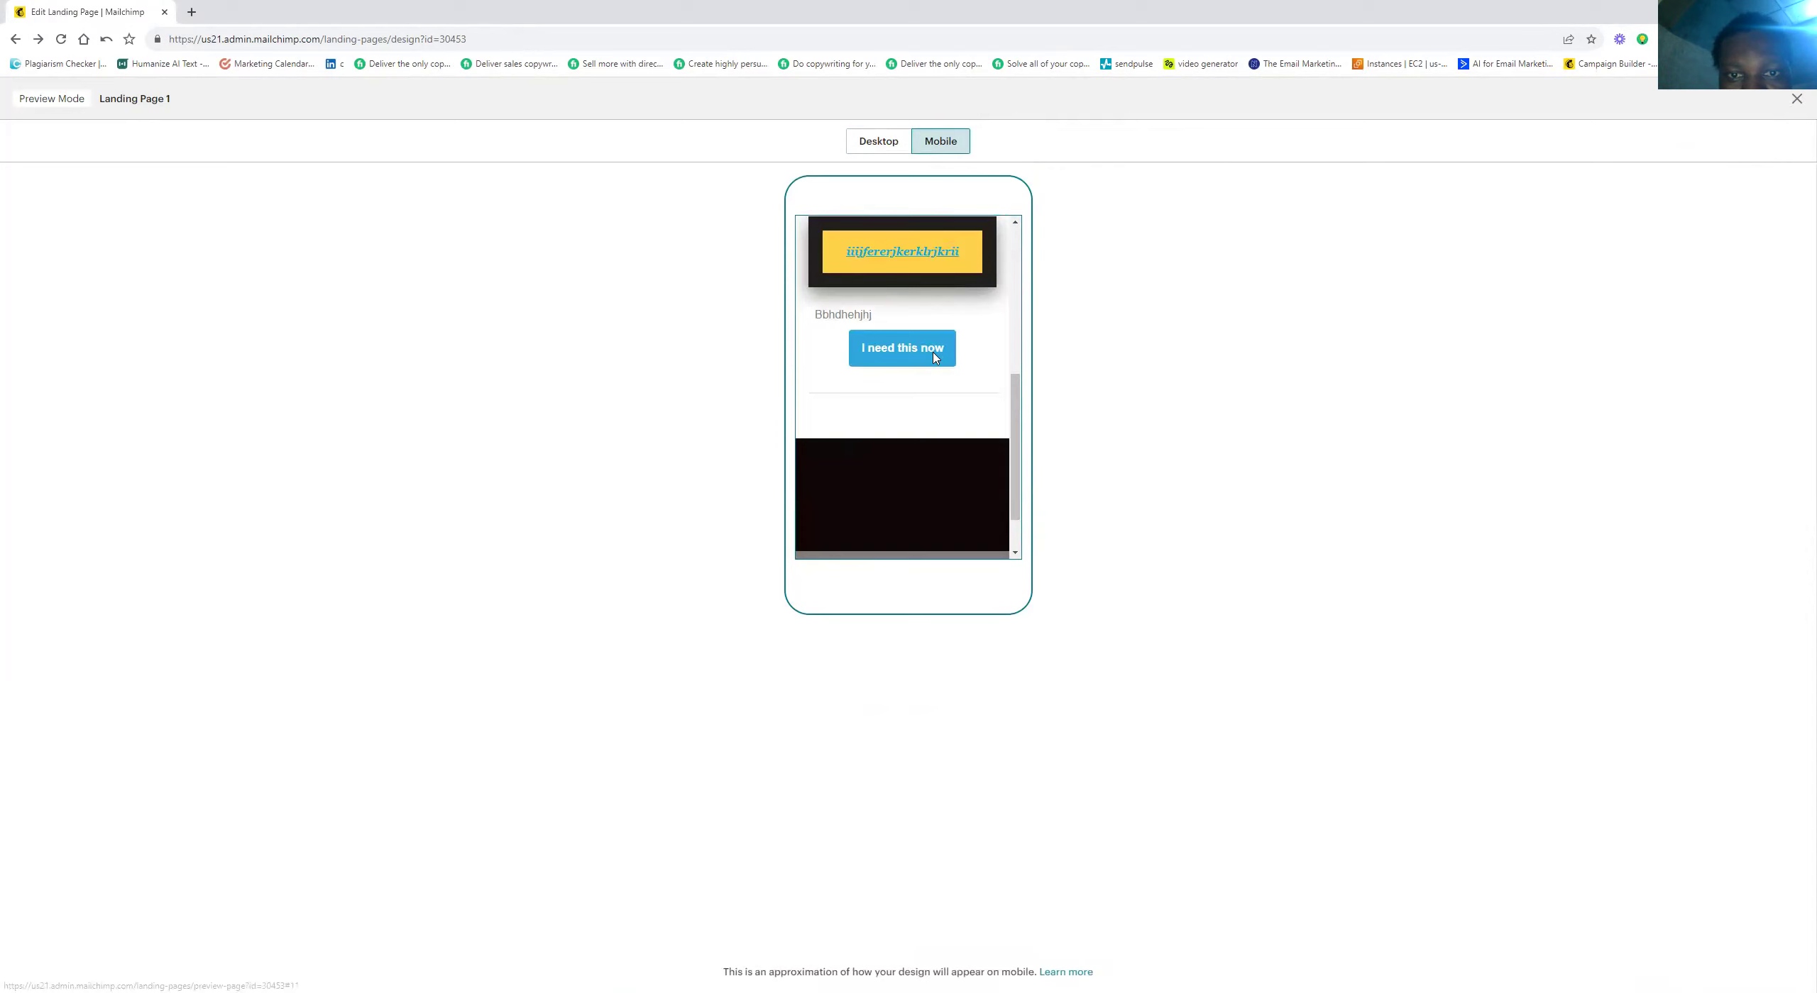
scroll(924, 480, up, 4)
scroll(1013, 418, down, 5)
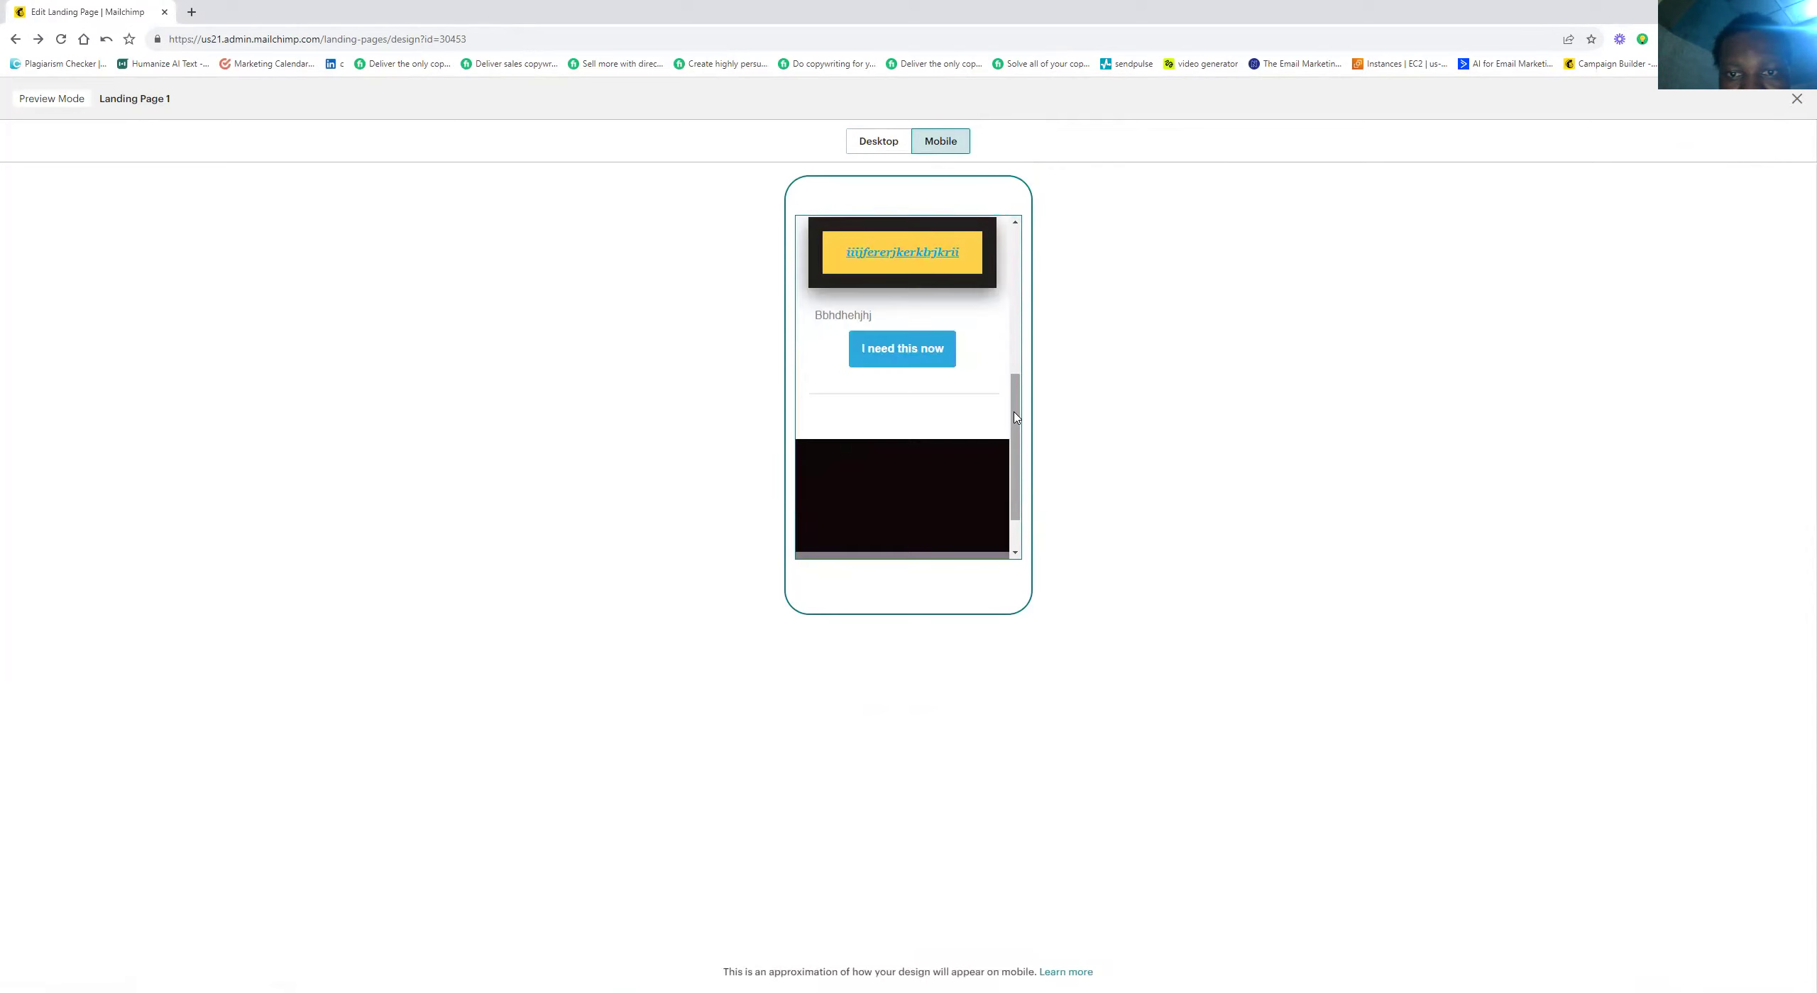
- Close the mobile preview and give the "I need this now" button a dotted 20px border
scroll(870, 480, up, 5)
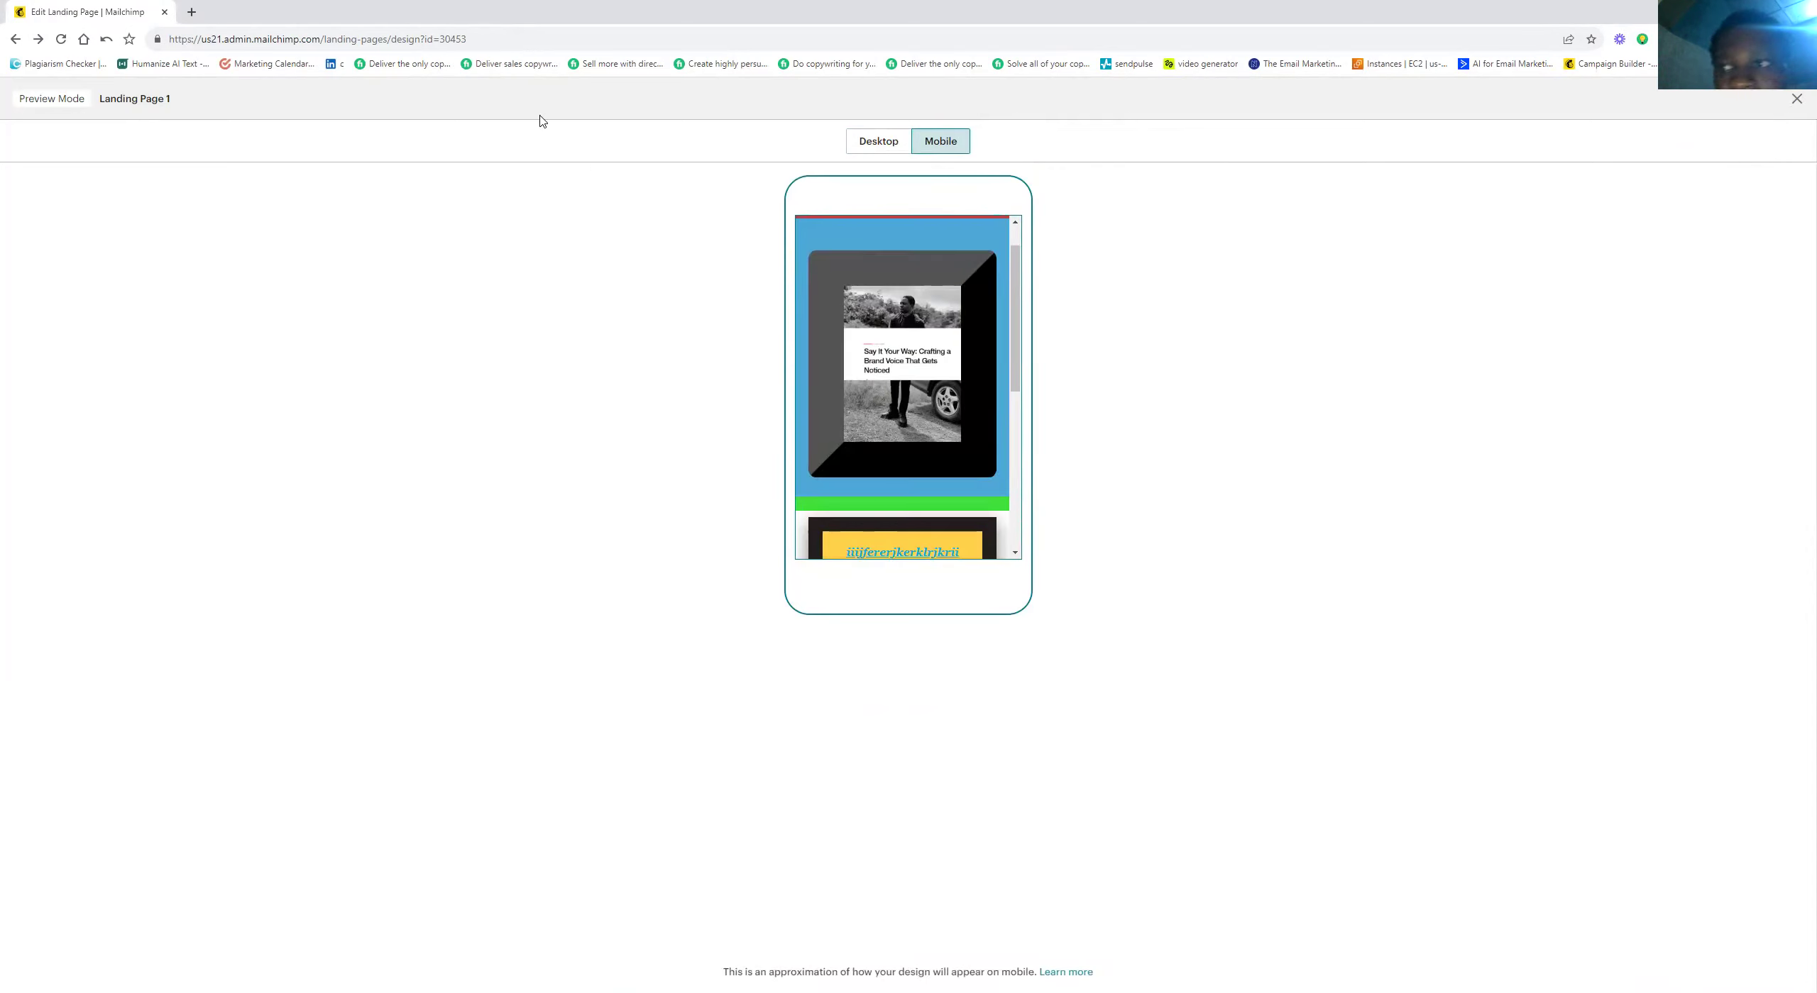
click(1795, 99)
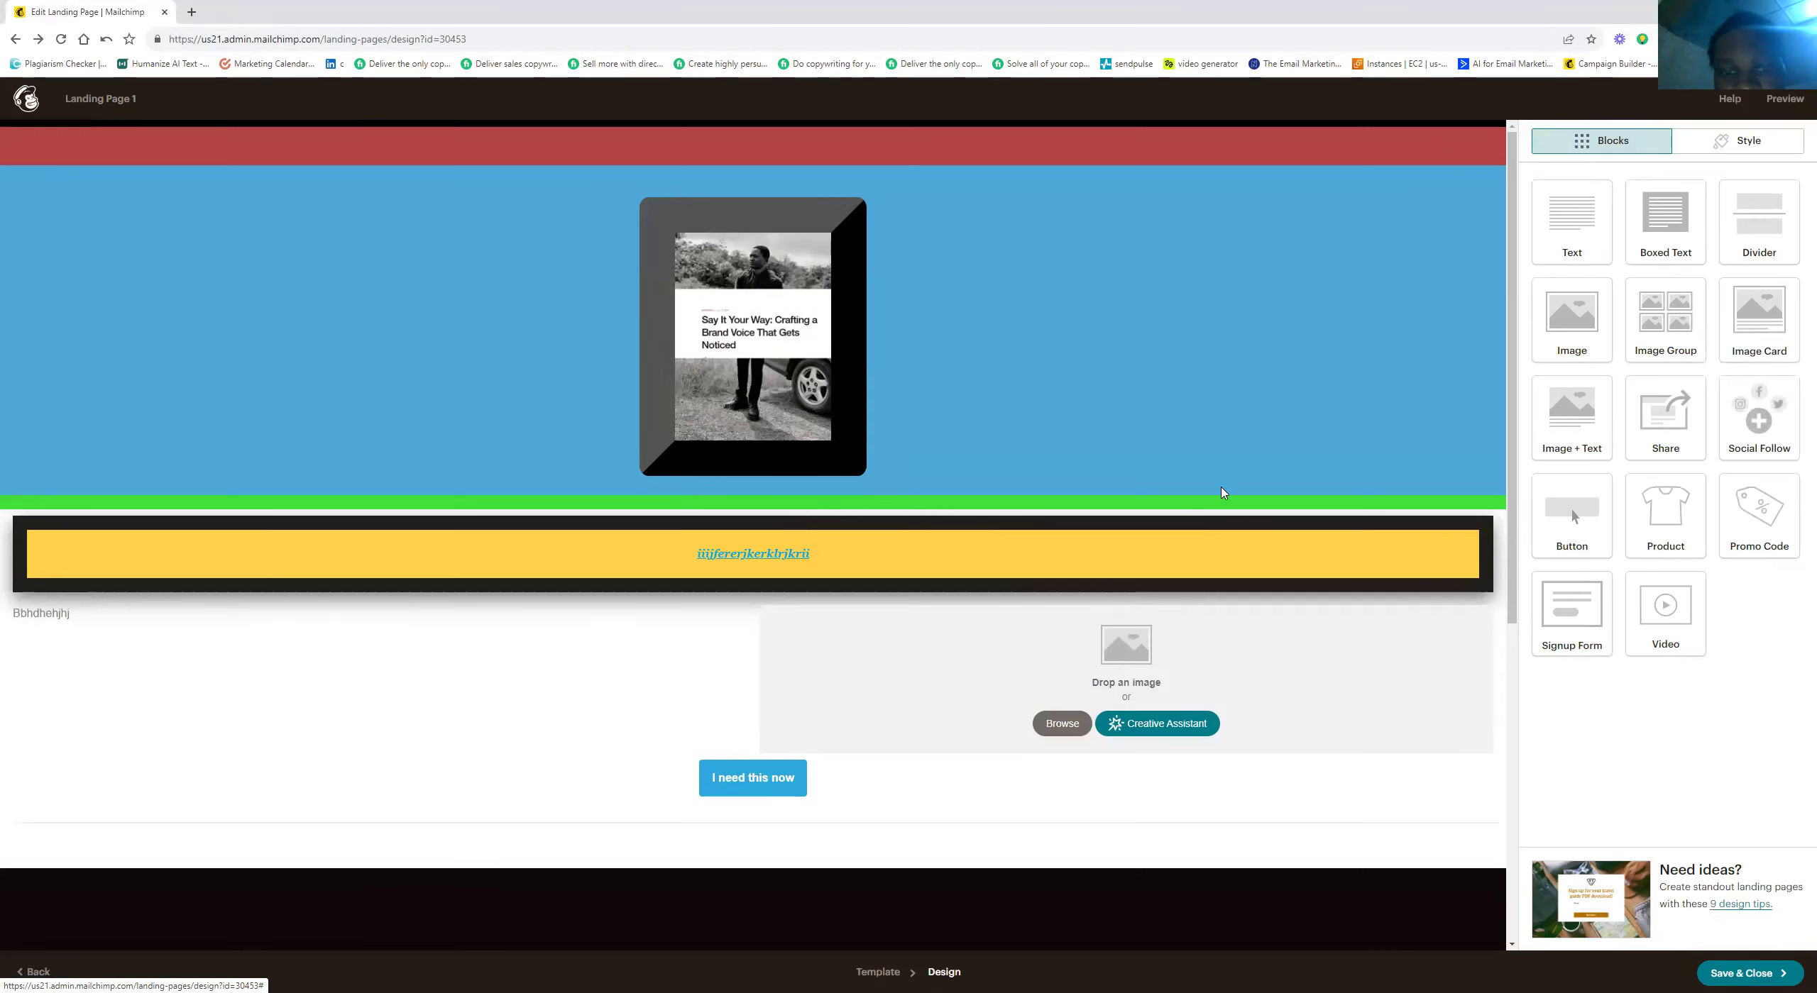
click(785, 787)
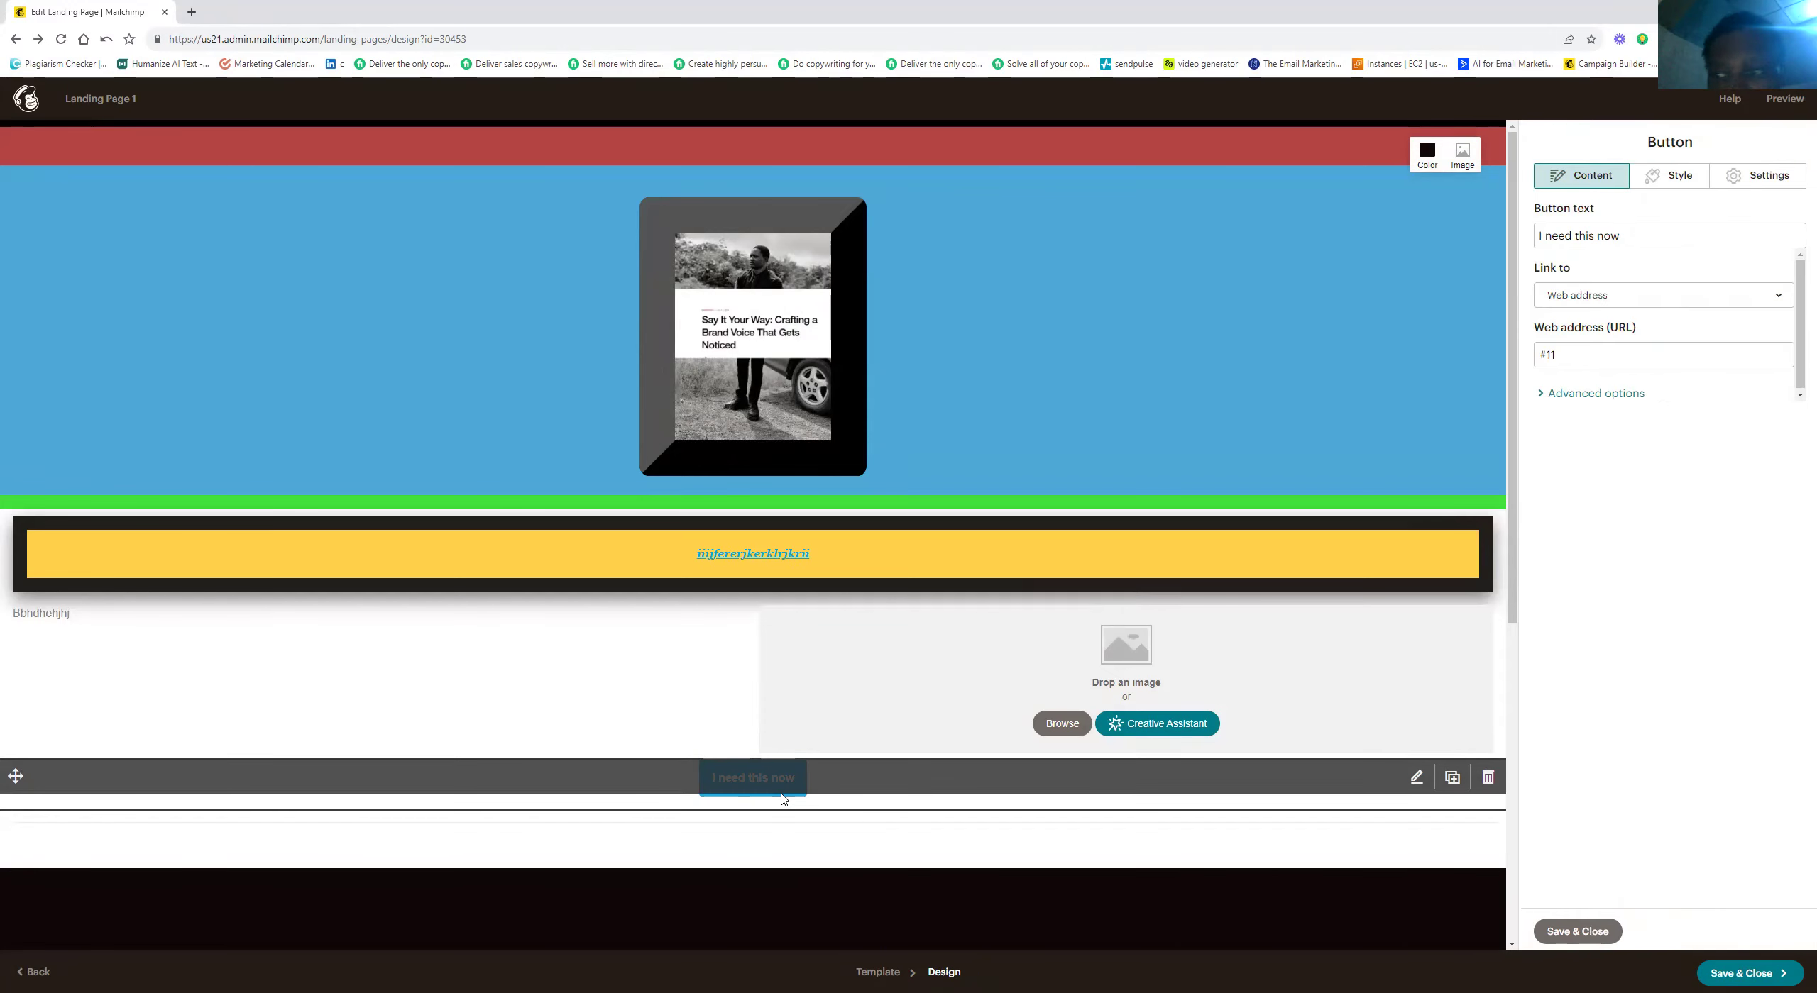
click(1674, 177)
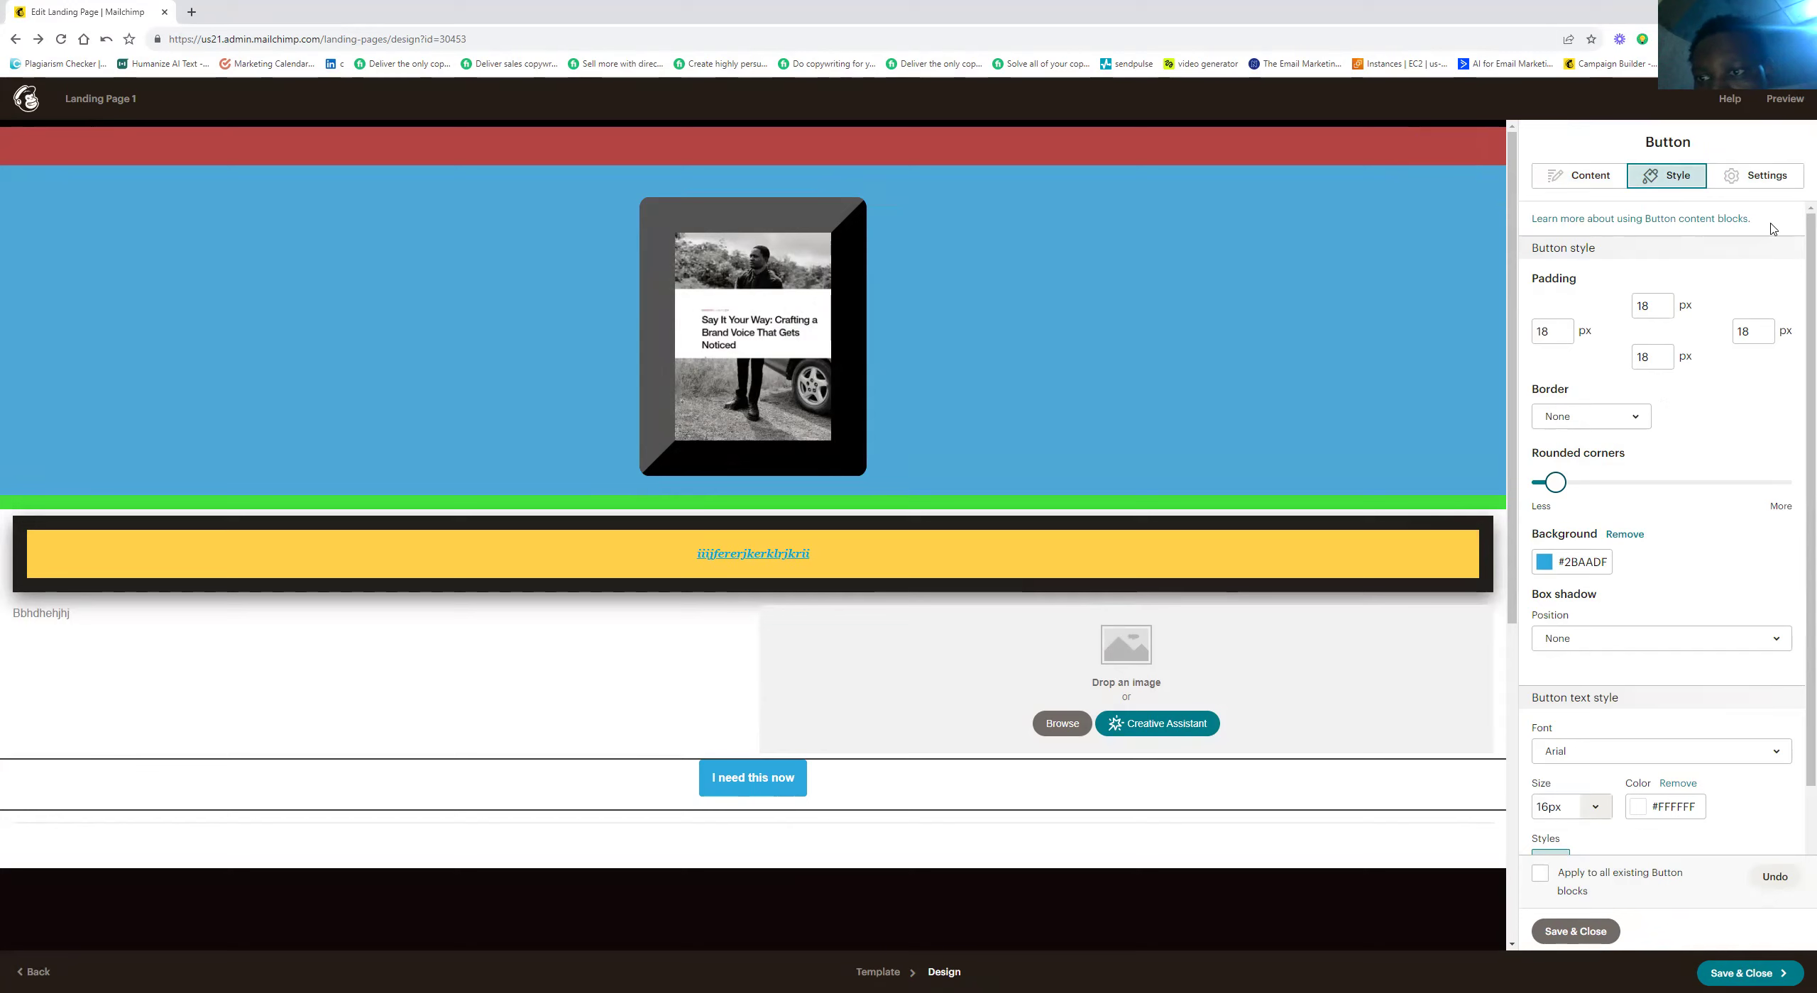
click(1582, 424)
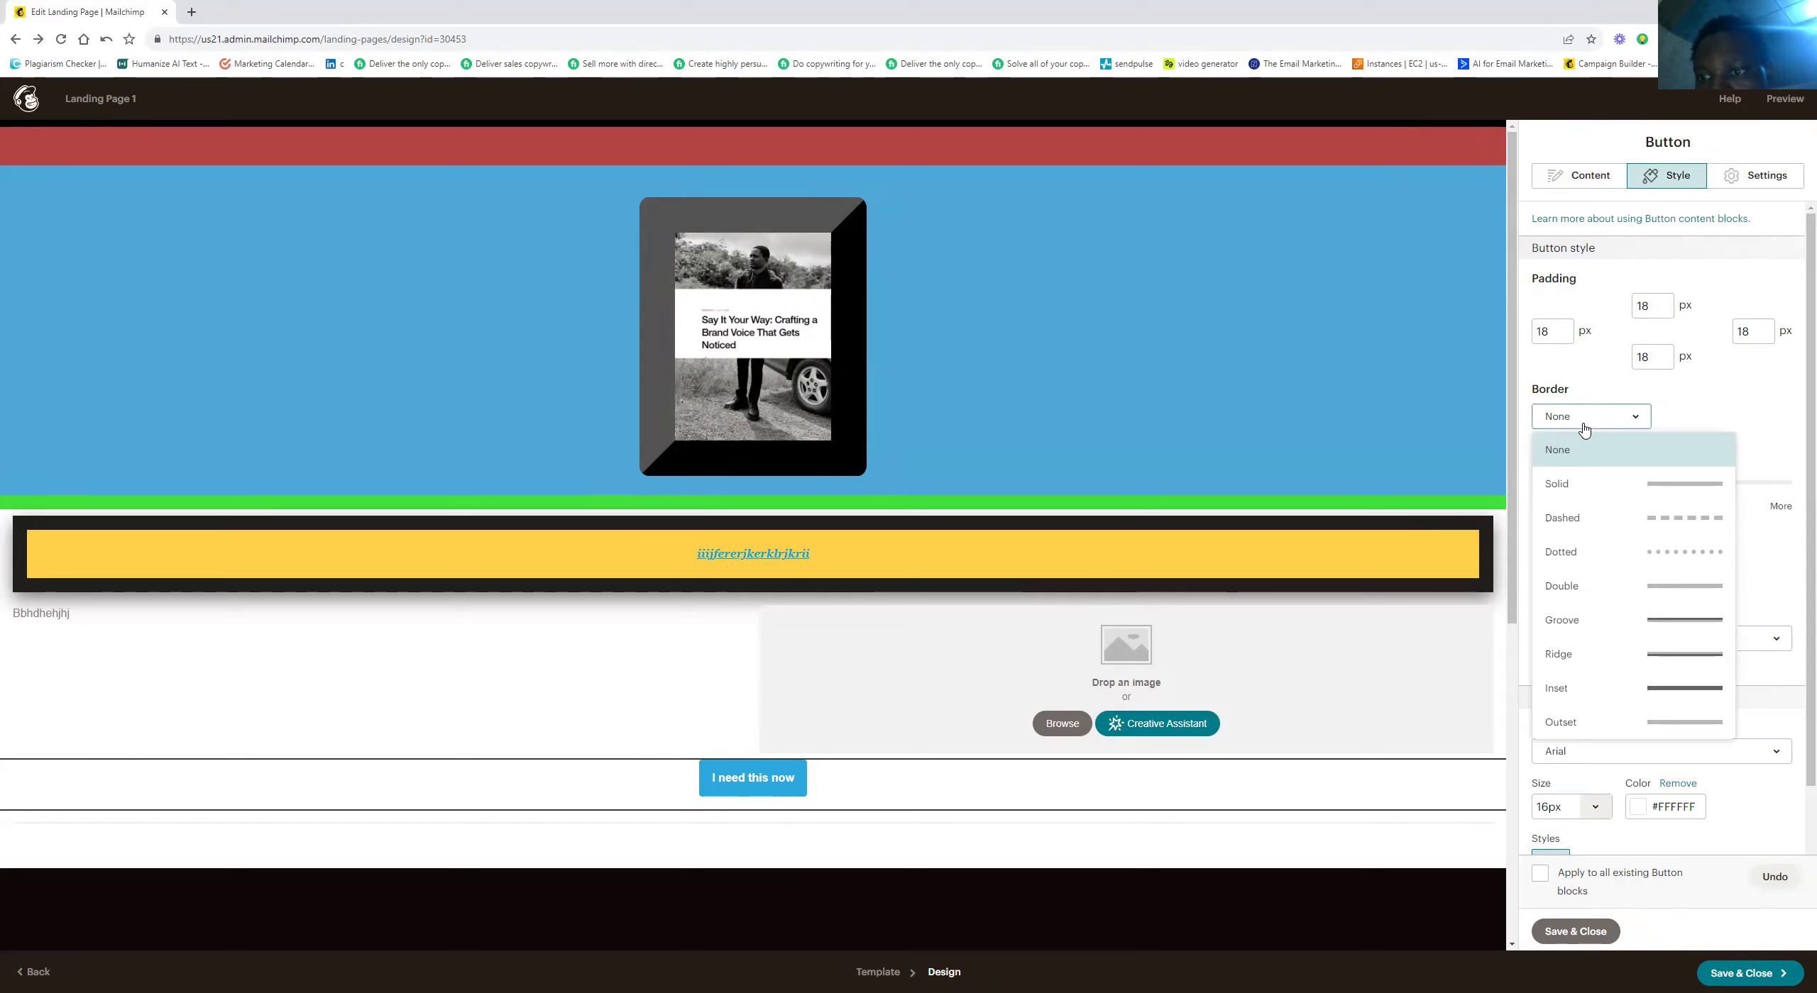
click(1614, 551)
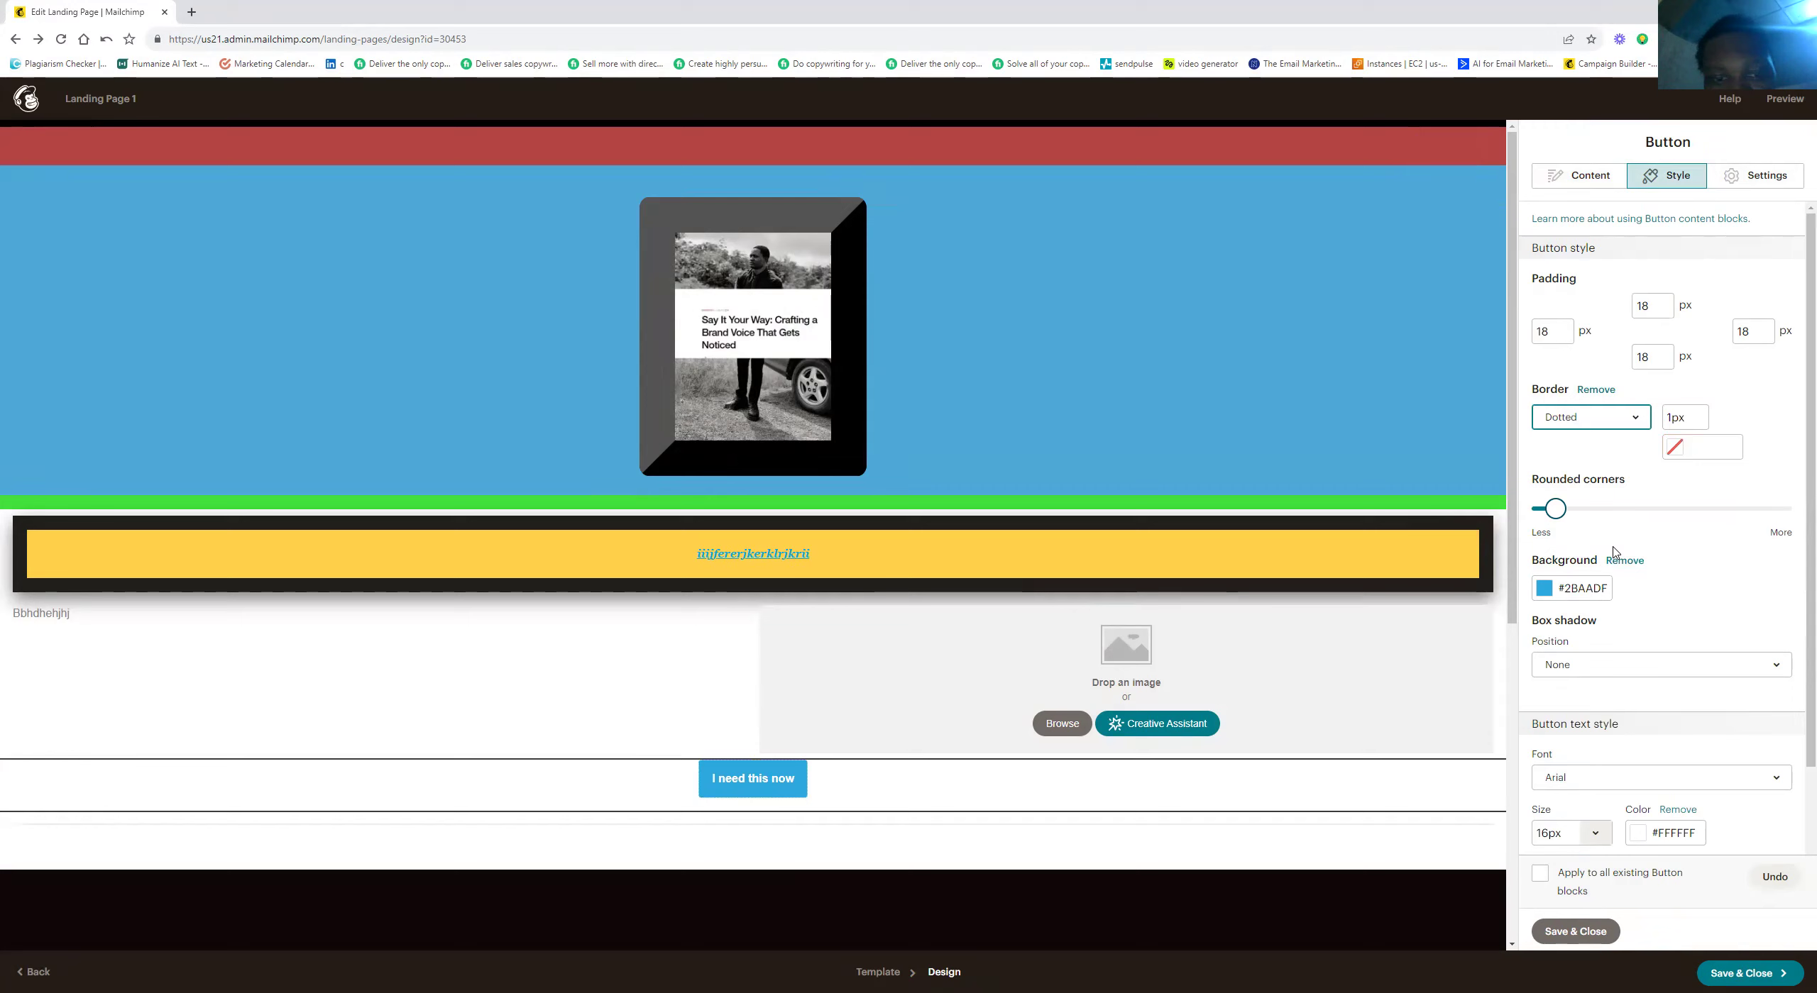
click(1672, 419)
key(BackSpace)
text(20)
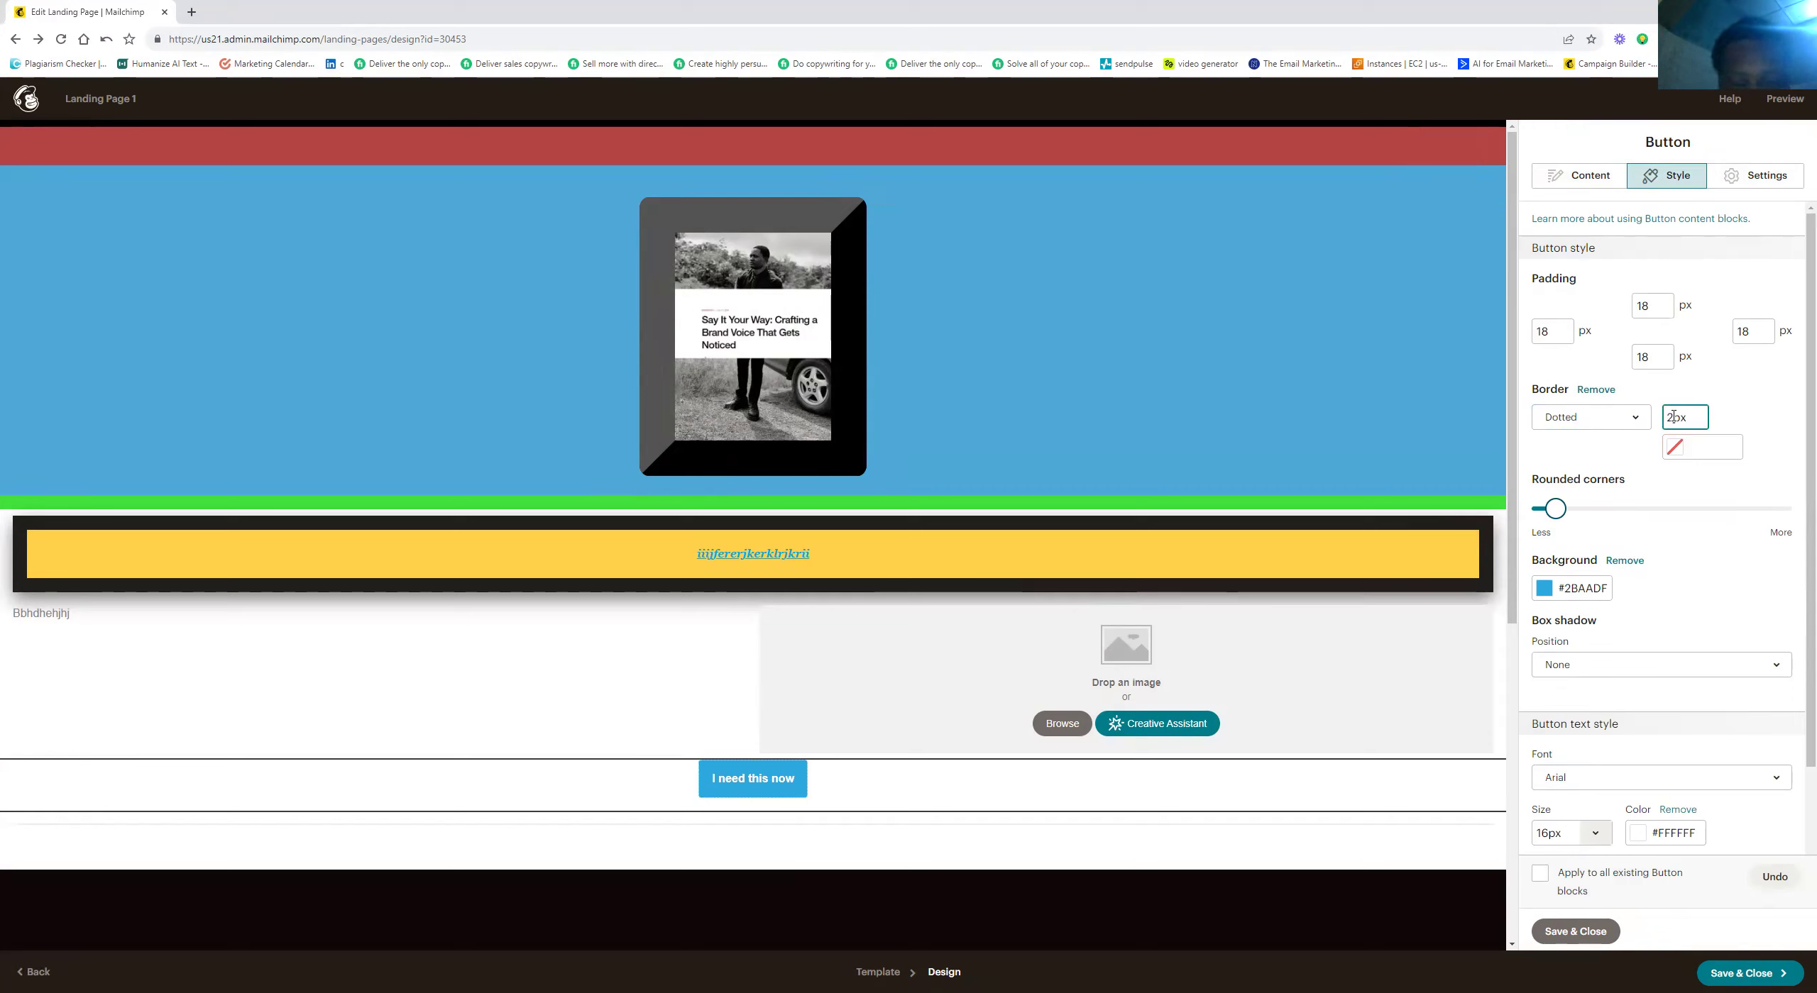
click(1767, 422)
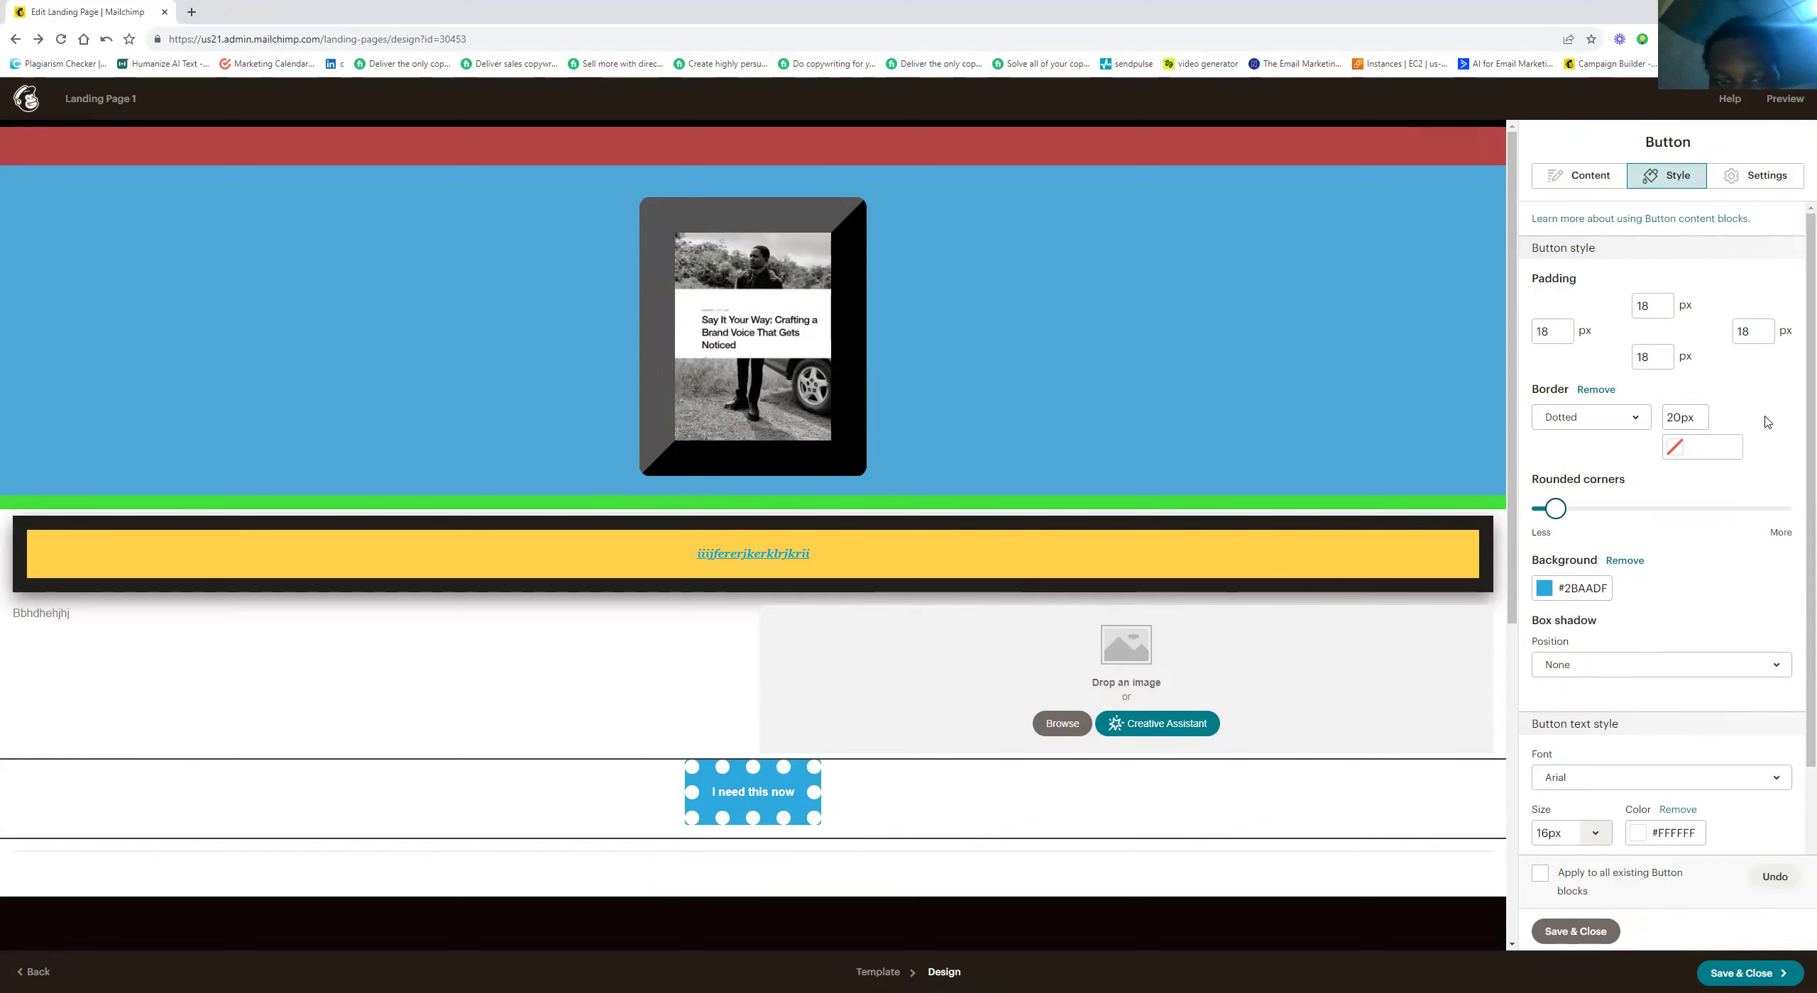
- Round the button's corners slightly more and set its background color to black #000000
mouse_move(1556, 516)
mouse_down()
mouse_move(1725, 512)
mouse_move(1565, 529)
mouse_up()
click(1545, 590)
mouse_move(1626, 583)
mouse_down()
mouse_move(1554, 656)
mouse_move(1611, 654)
mouse_move(1541, 680)
mouse_up()
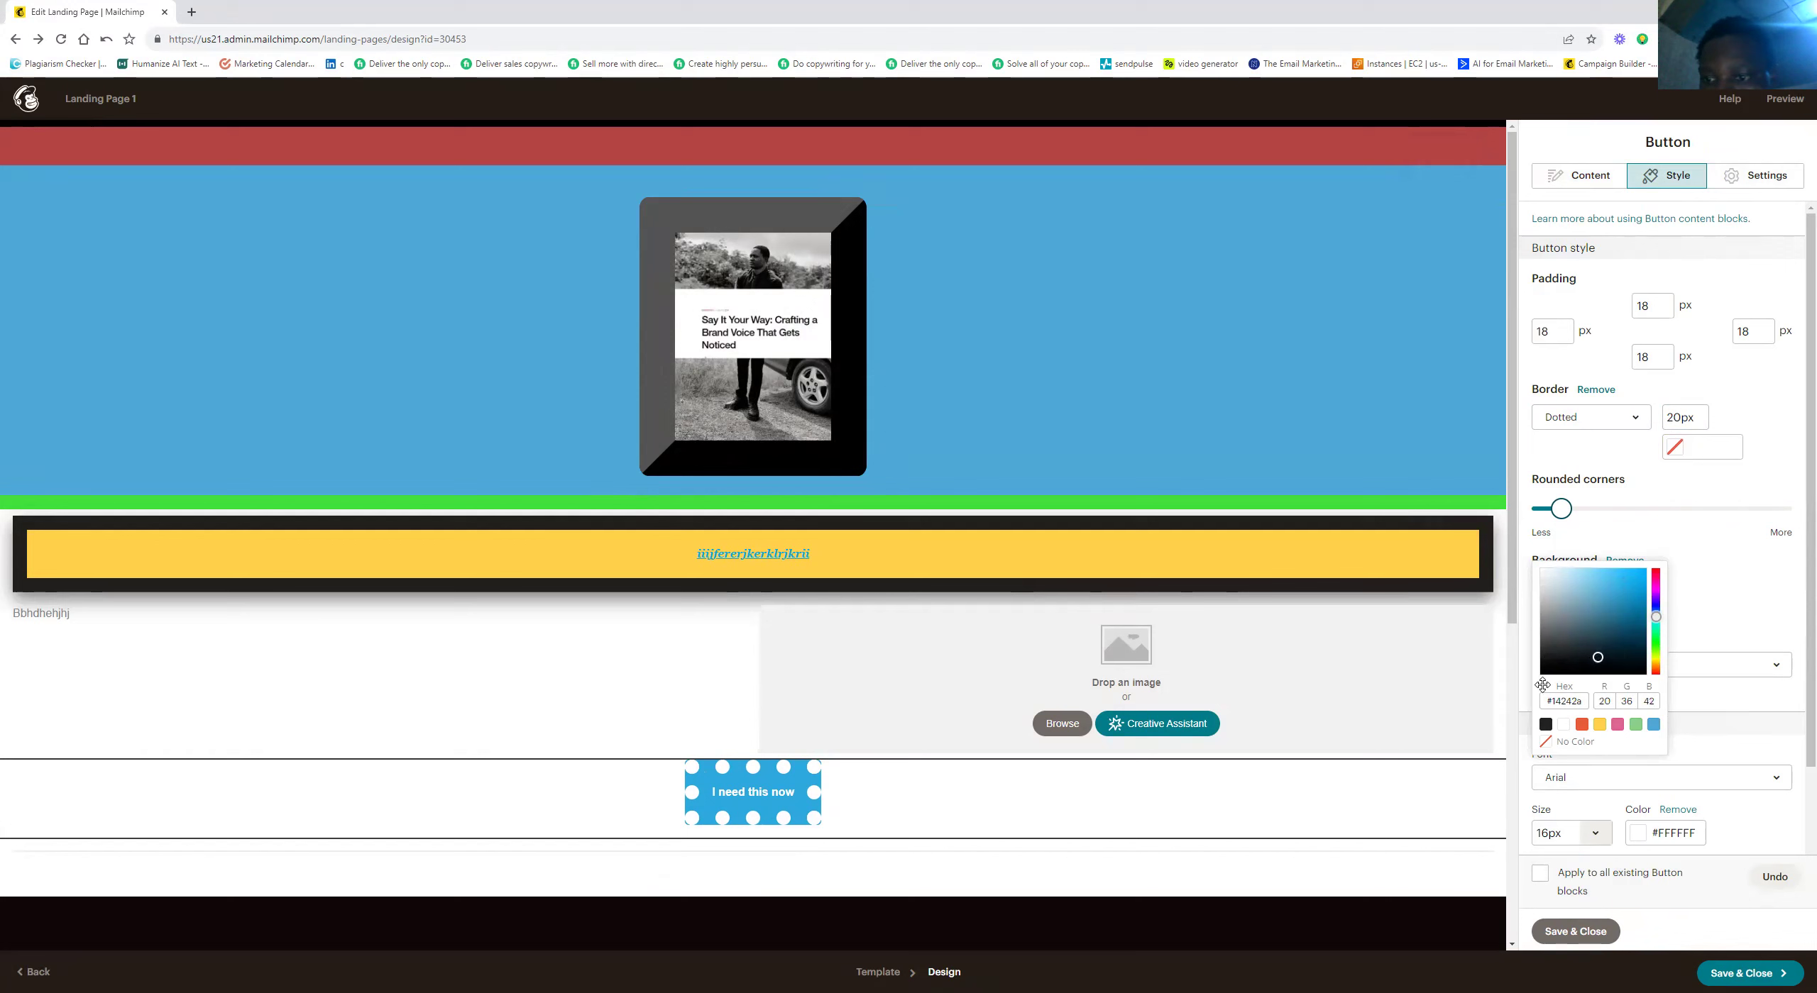
click(1728, 585)
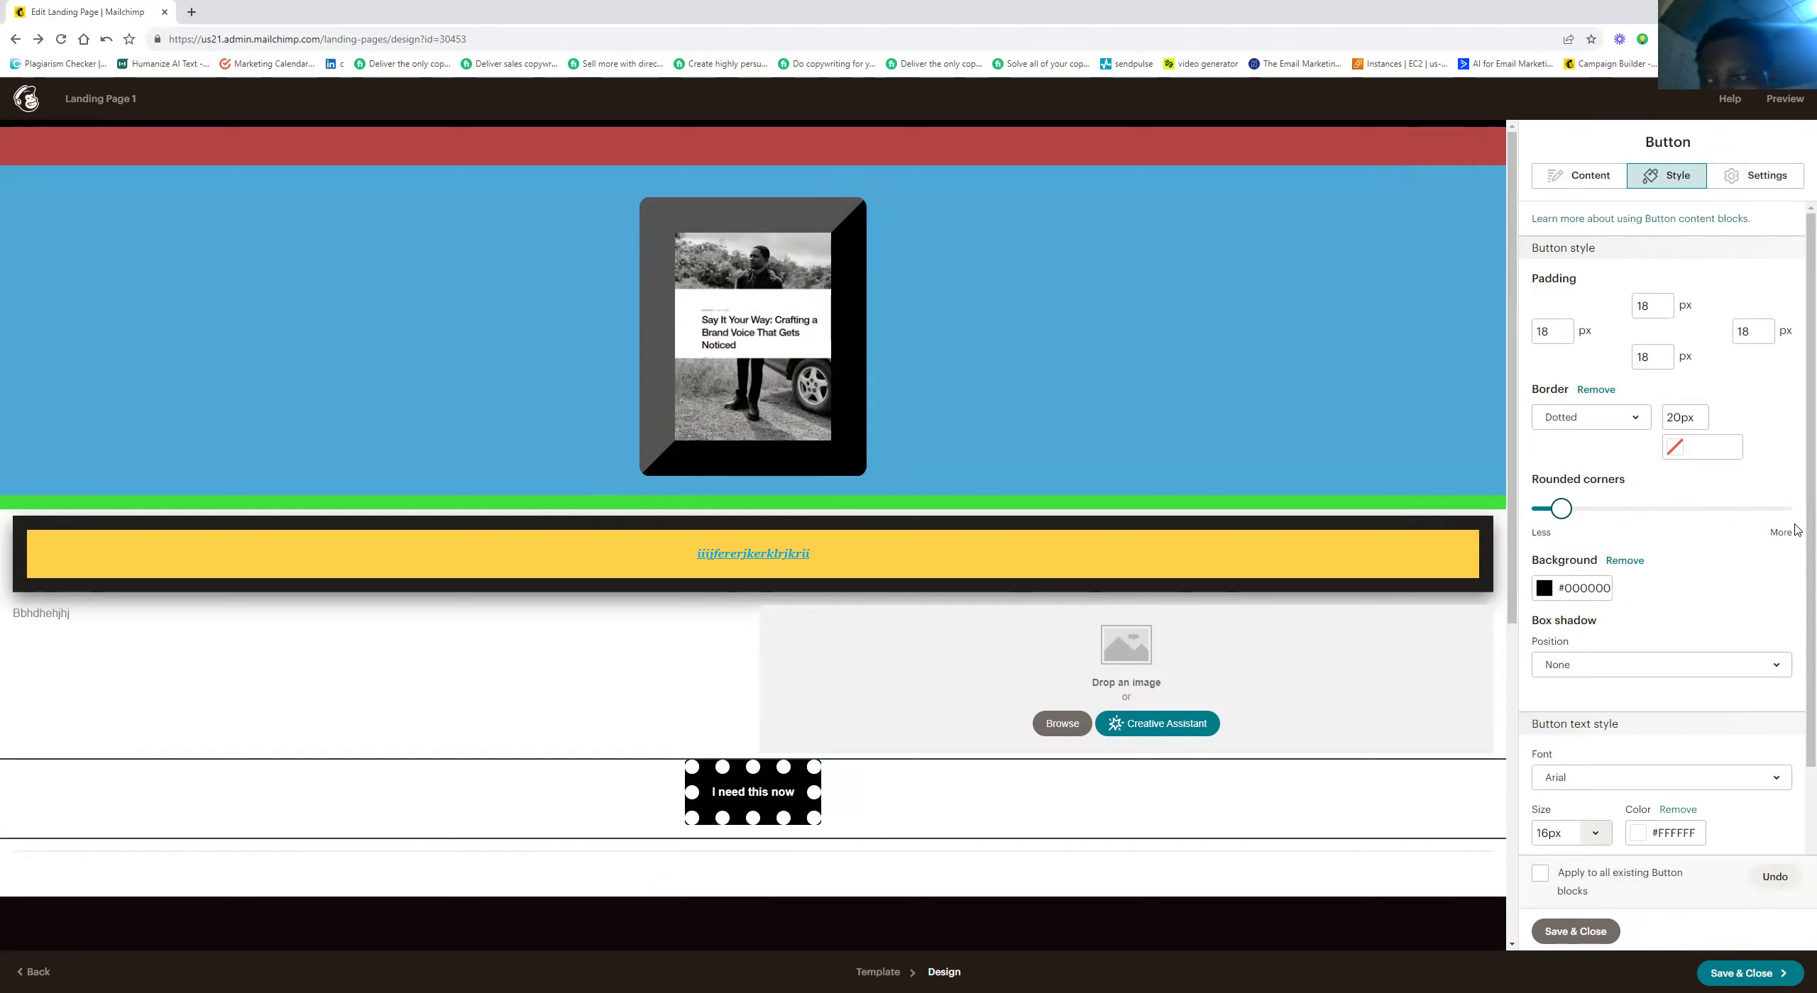
- Add a box shadow to the button, trying Top-Center and settling on the Bottom-Center position
scroll(1797, 607, down, 2)
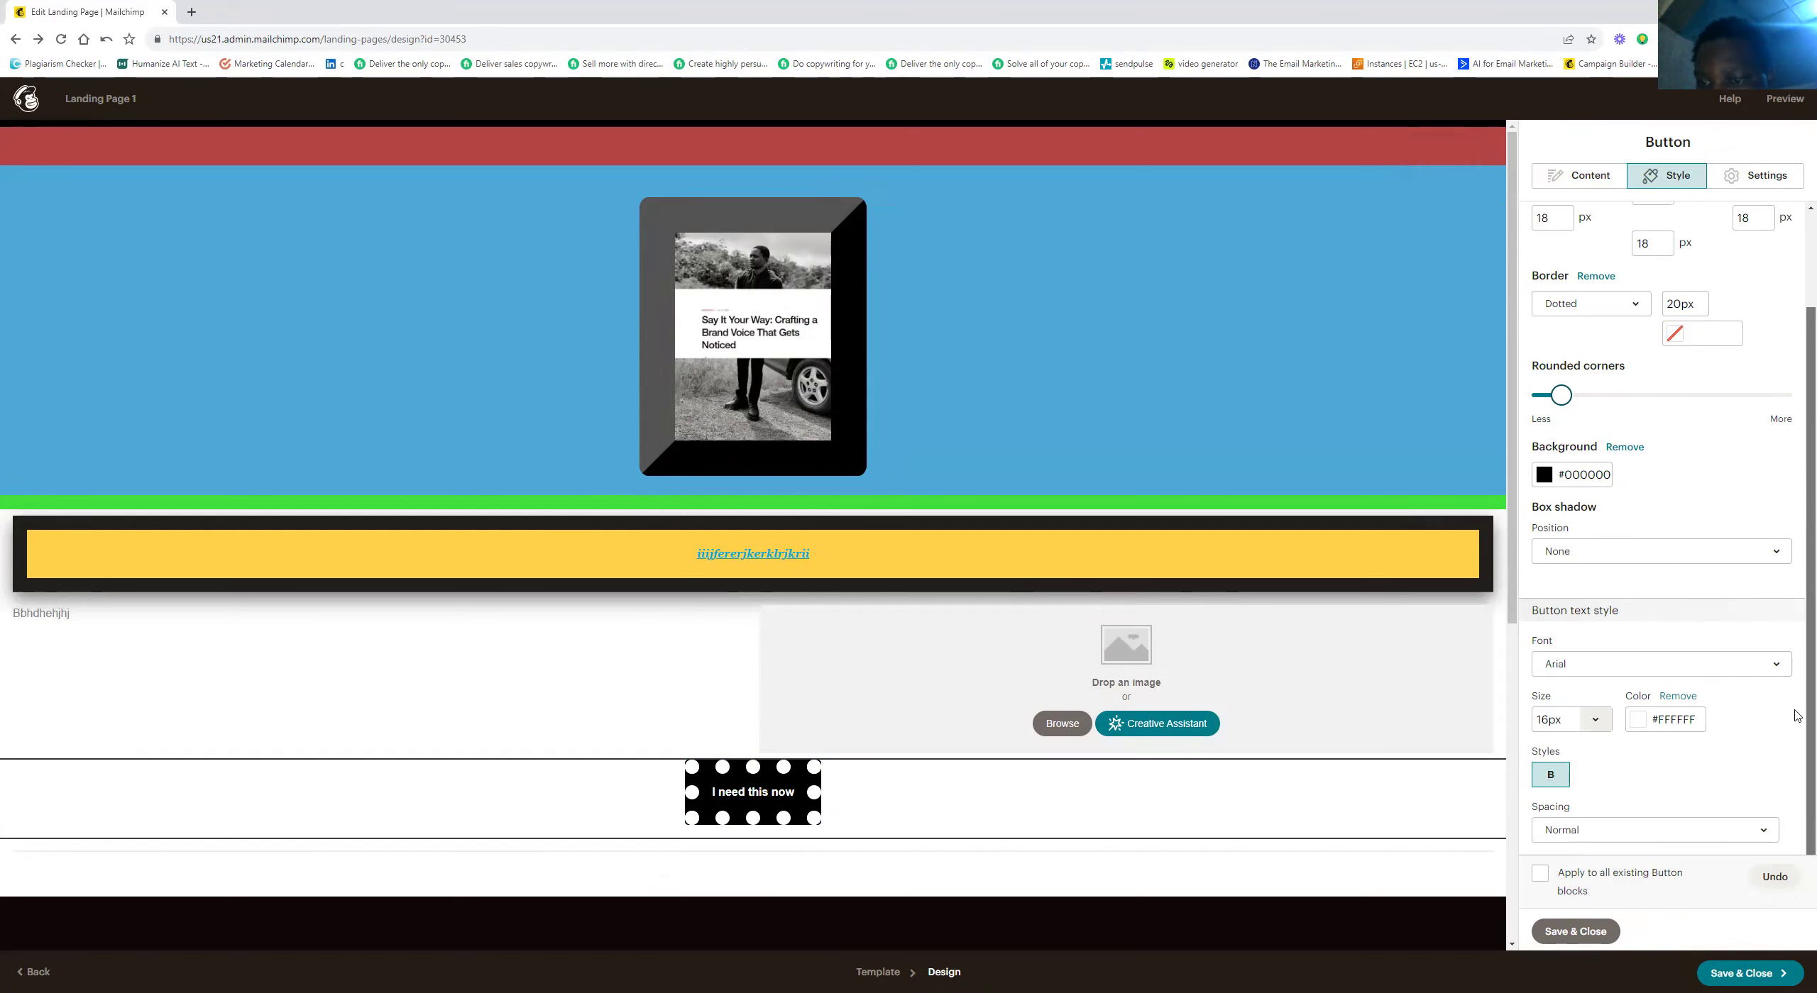
click(1600, 557)
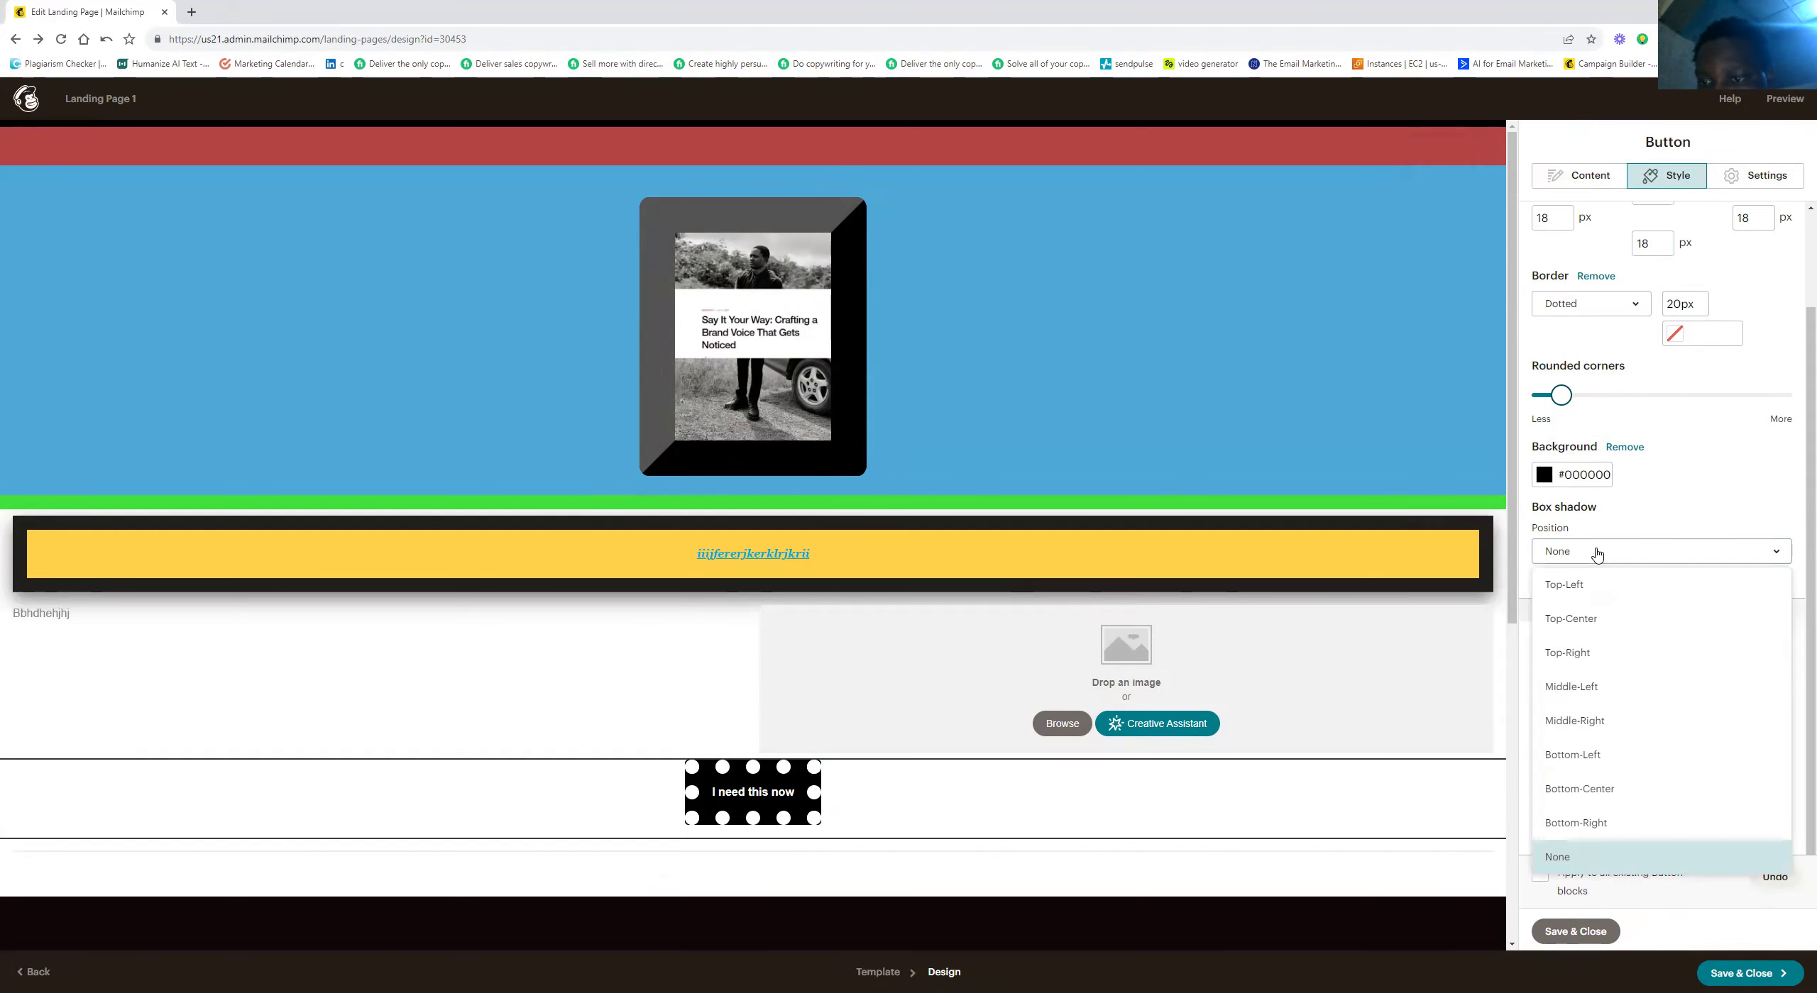
click(1585, 617)
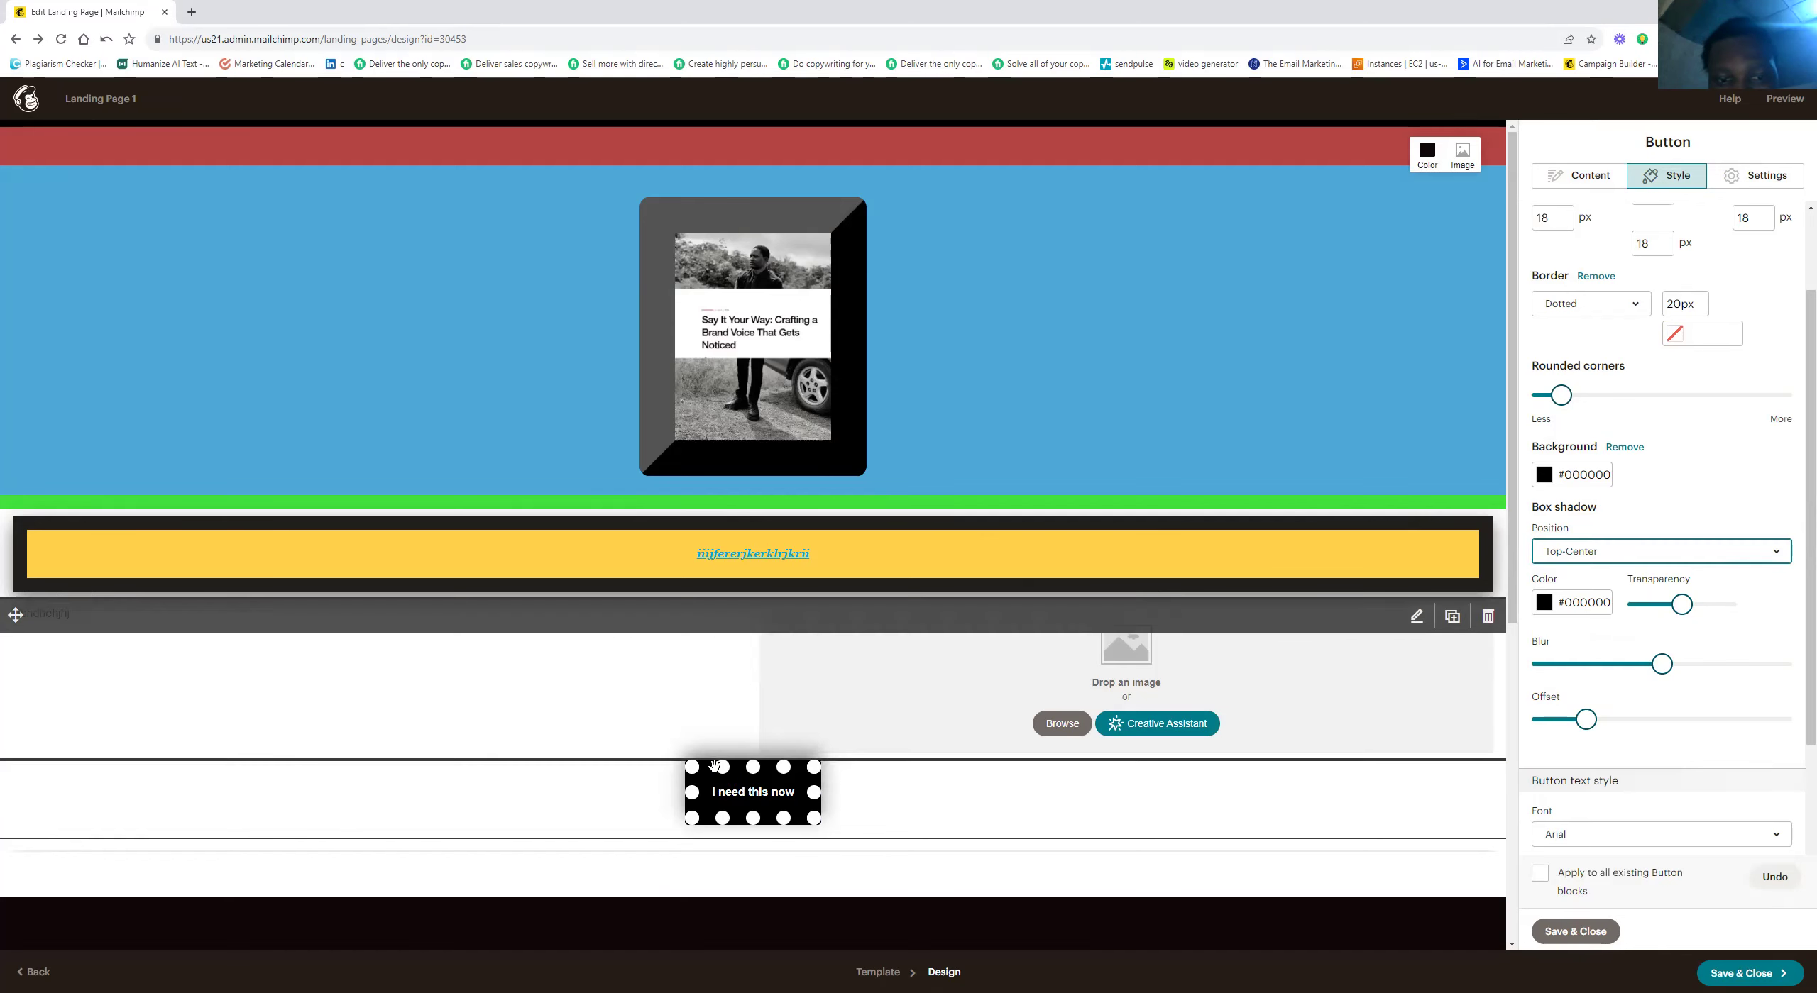
click(1606, 551)
click(1596, 804)
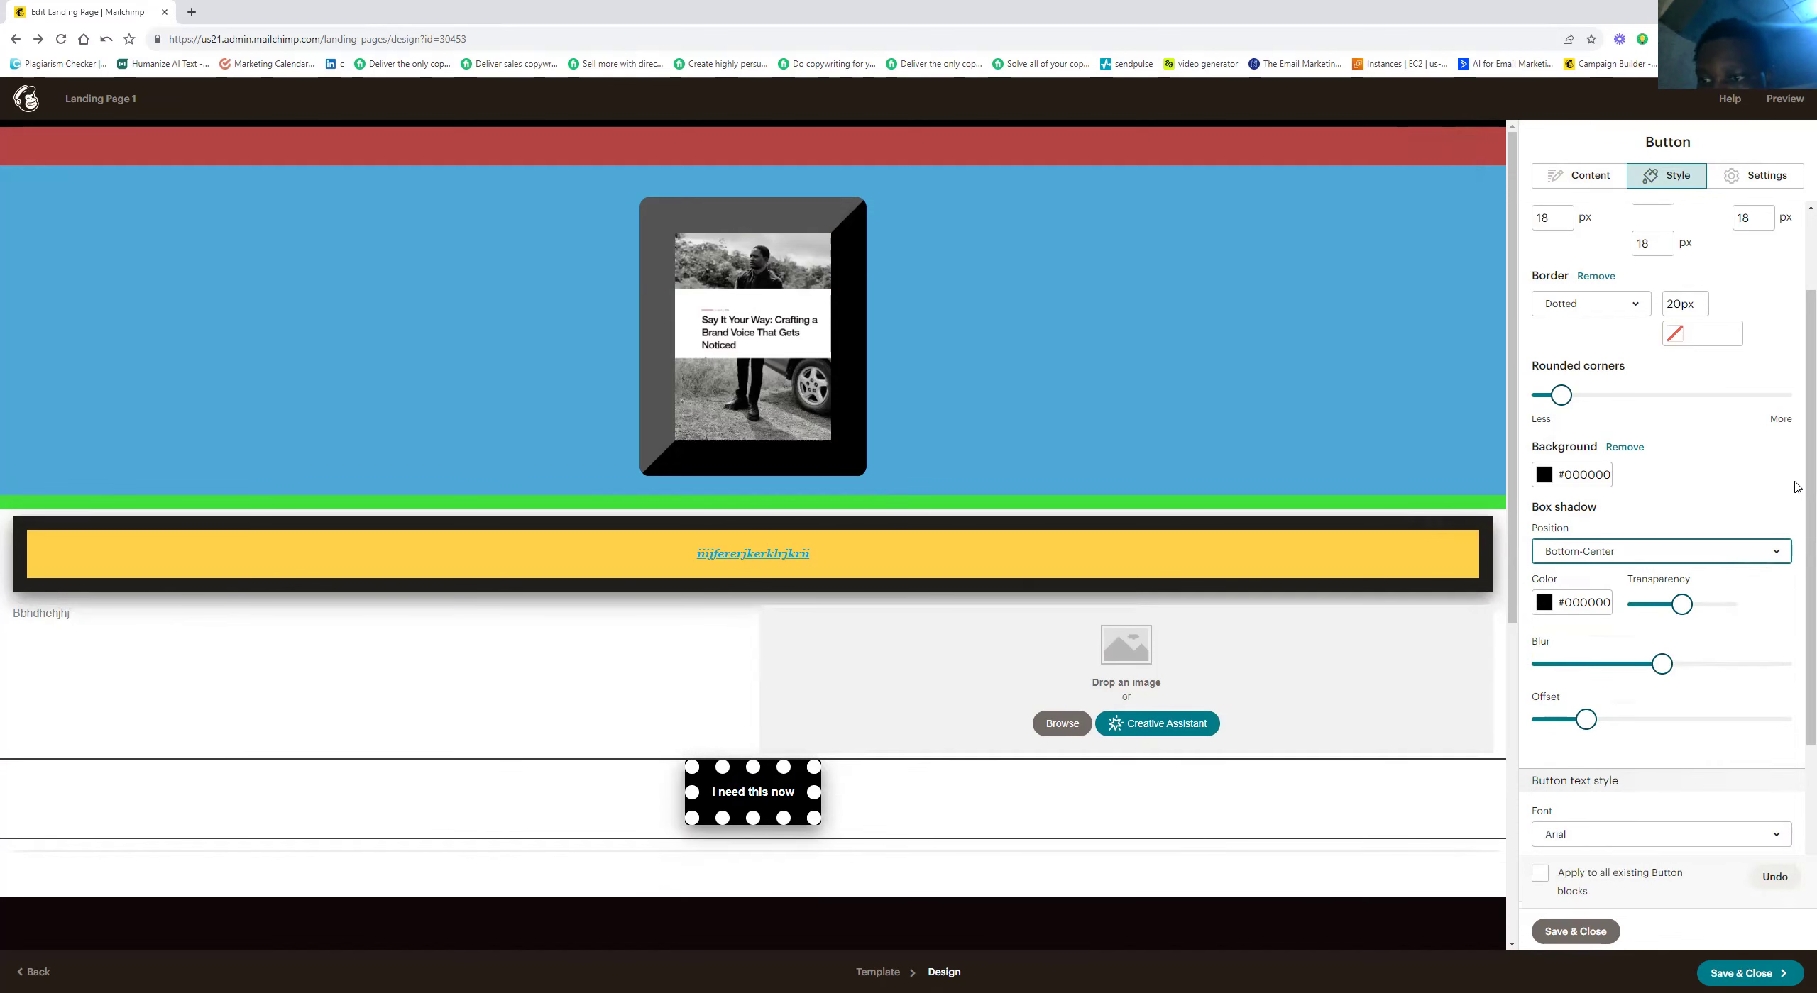
- Style the button text in Georgia at 18px with the red color #ff4b4b
scroll(1796, 514, down, 3)
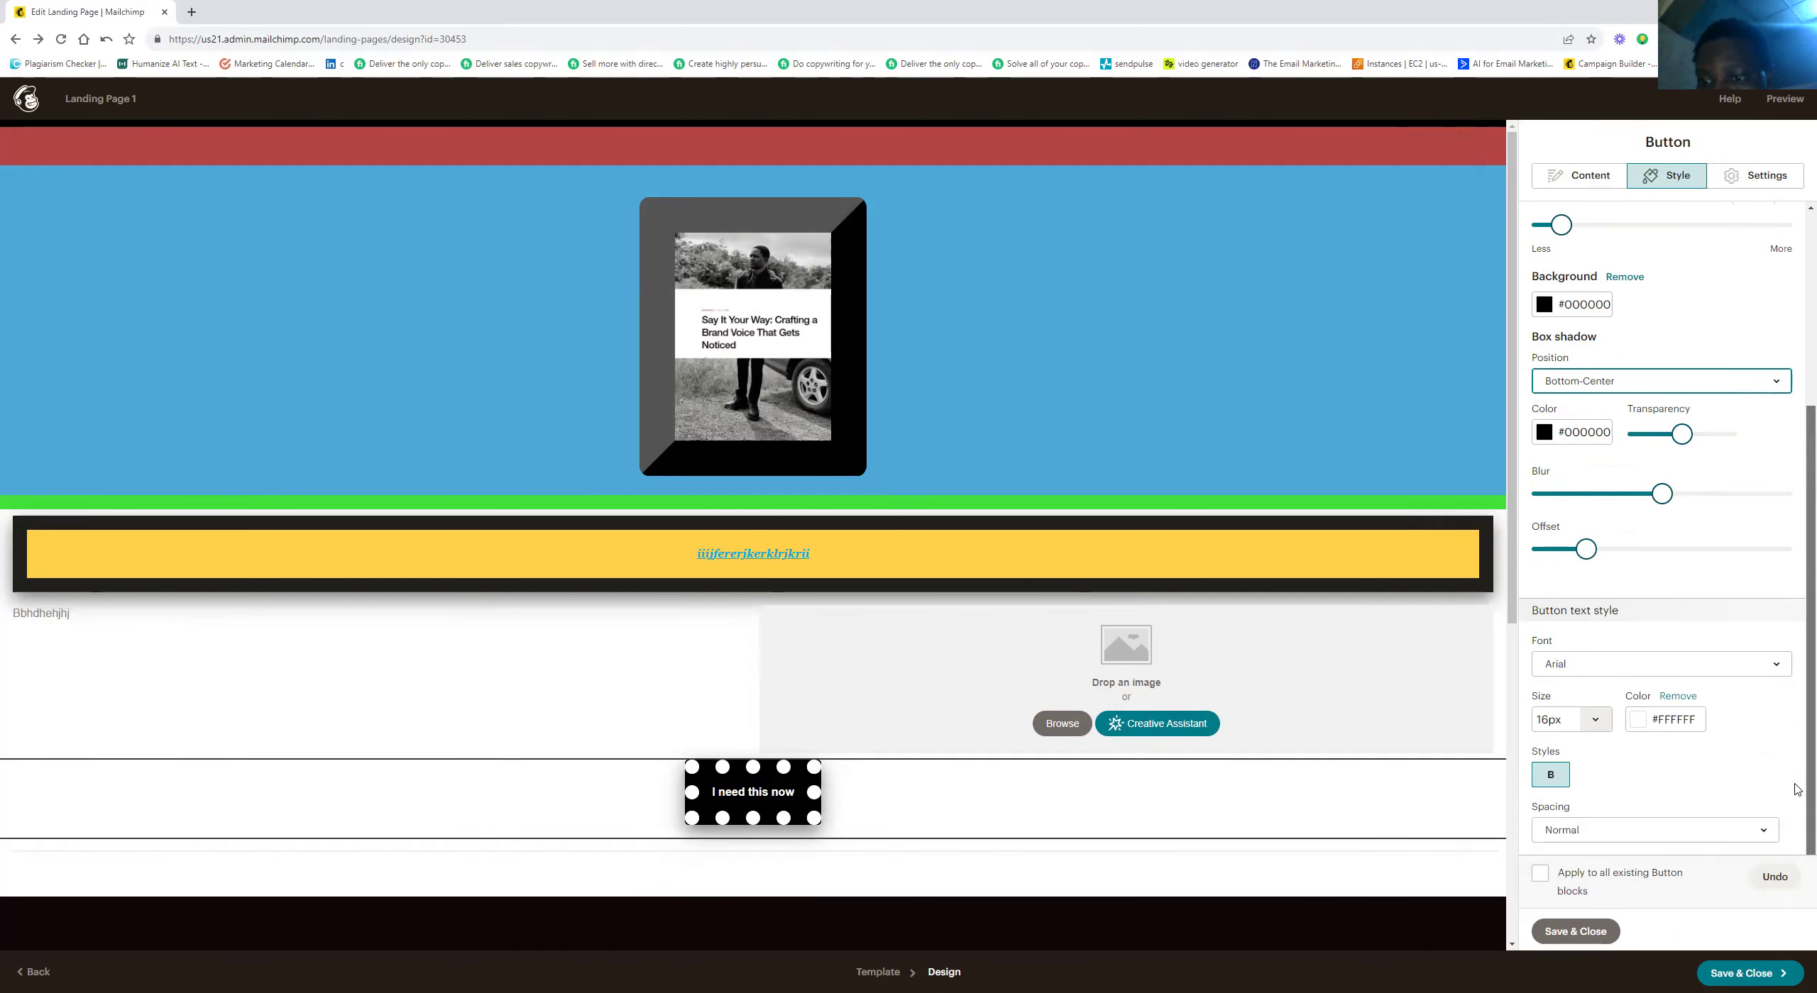
click(1581, 658)
click(1593, 506)
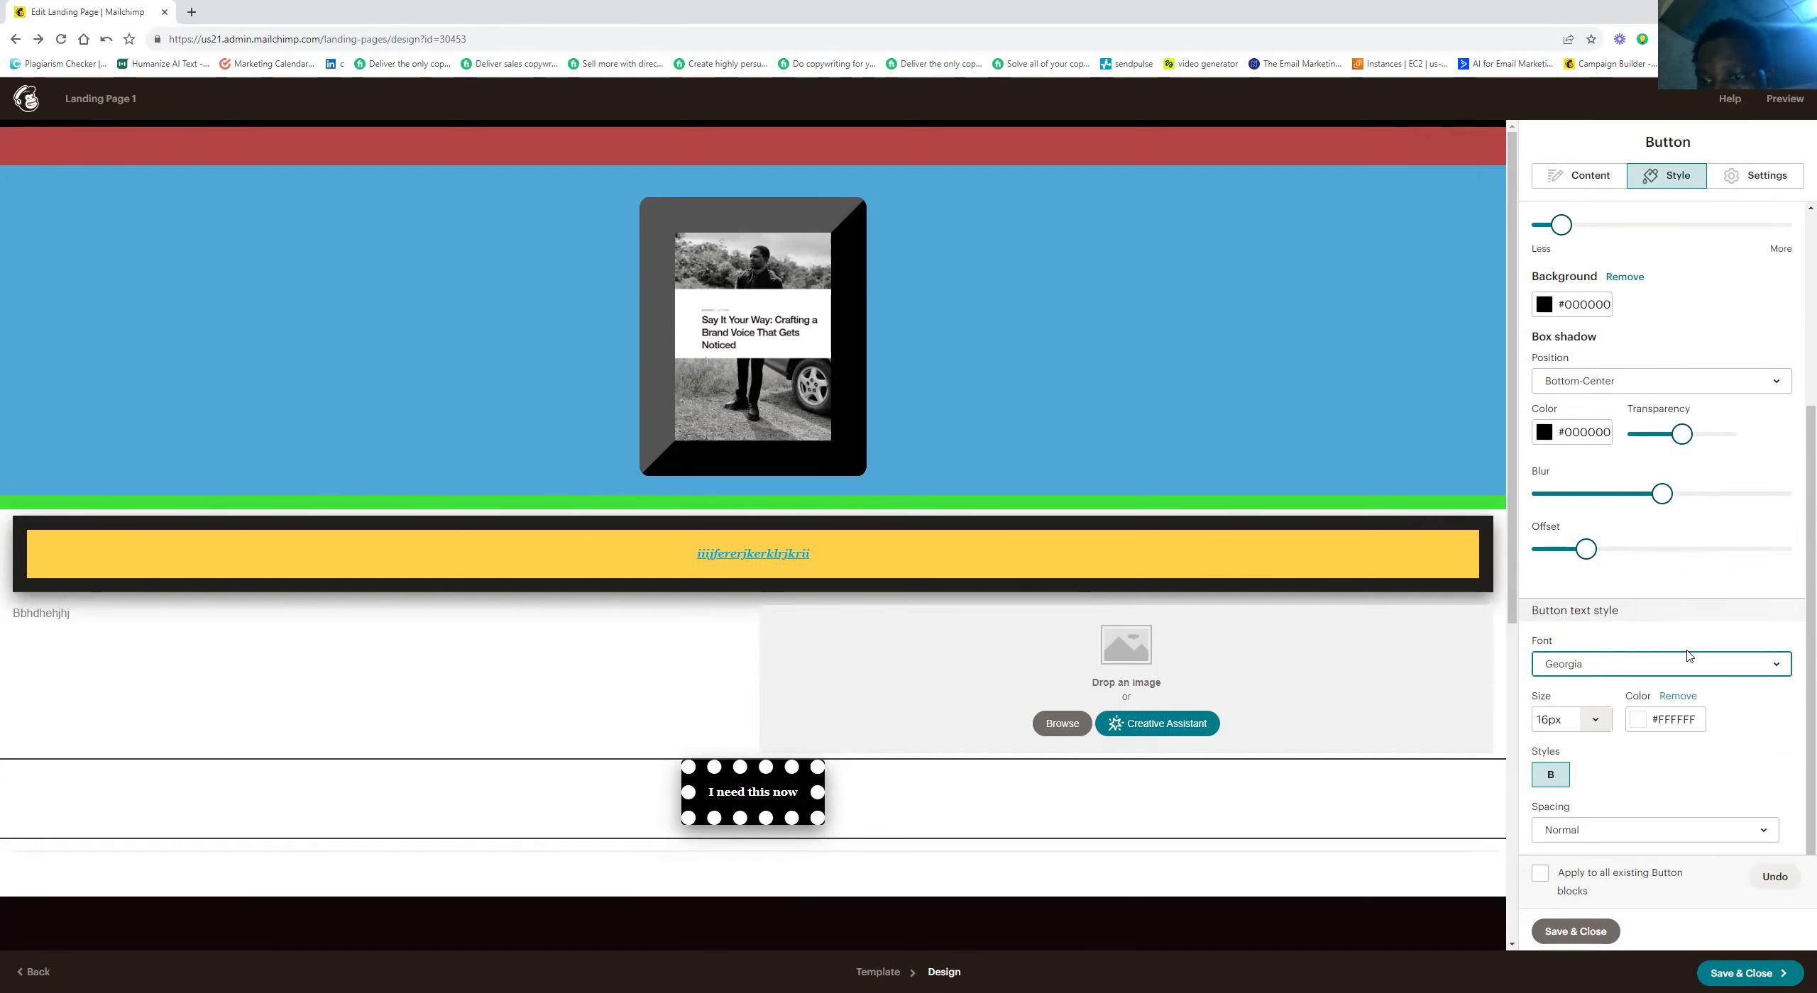
click(1591, 721)
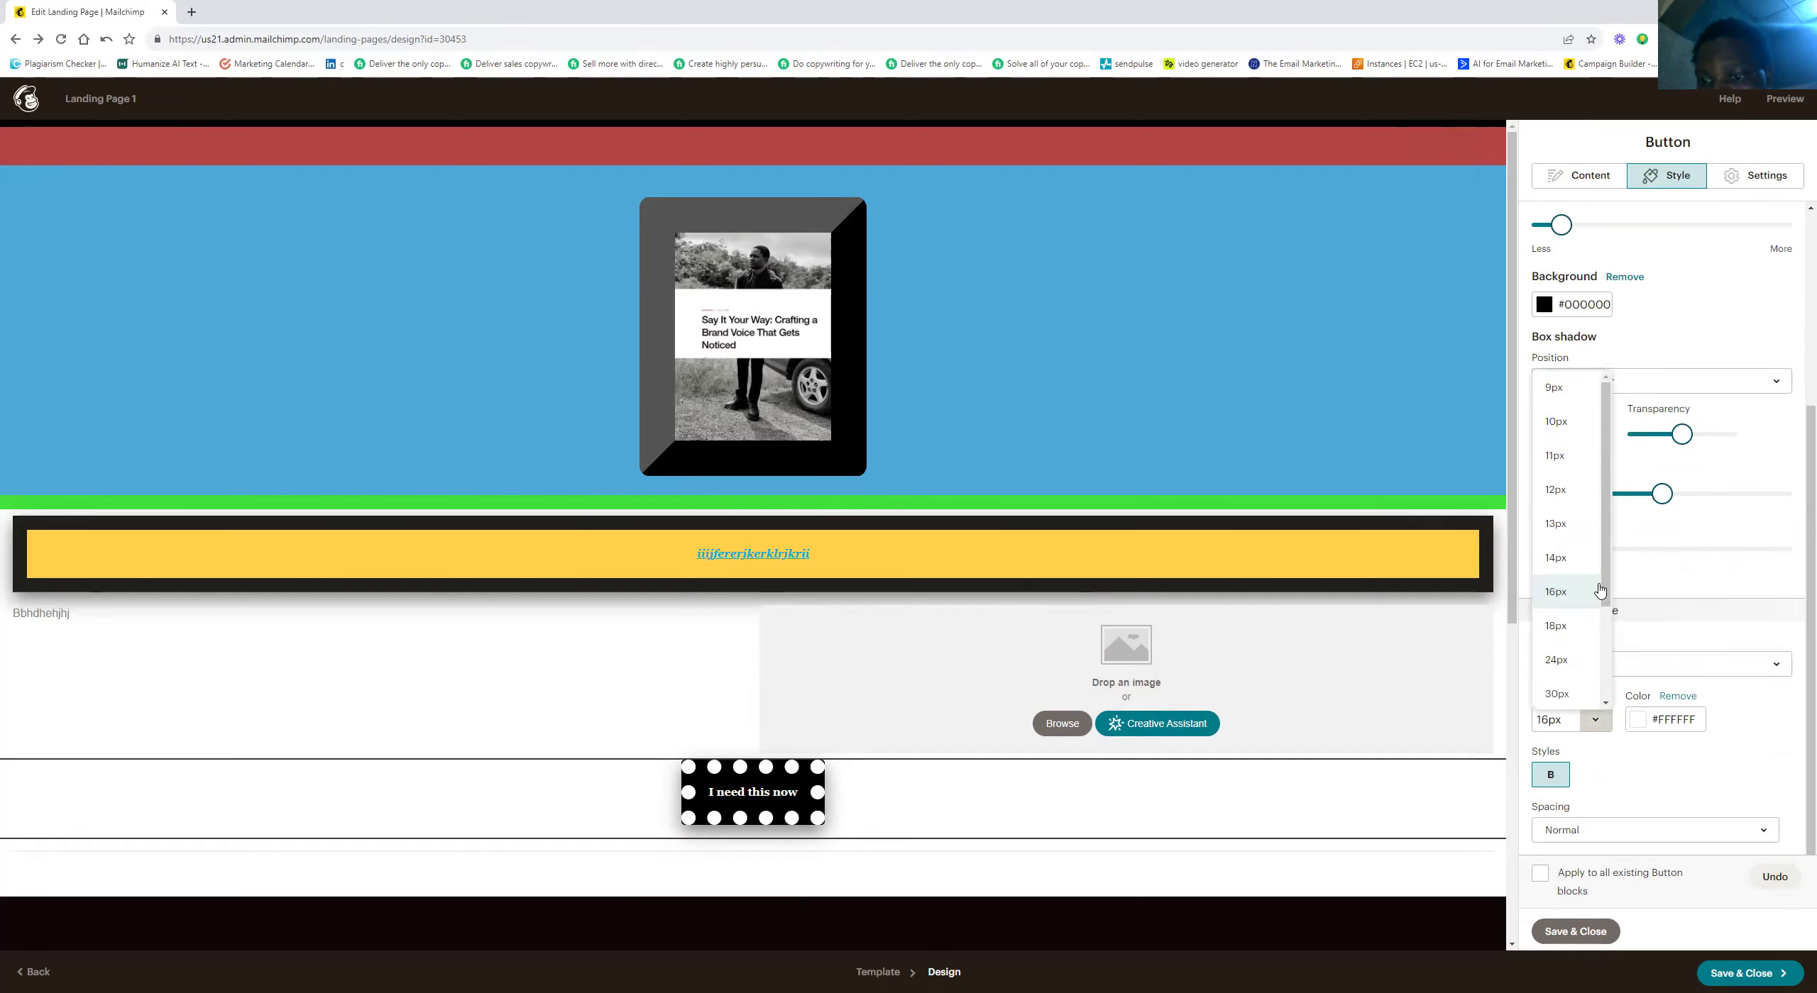
click(1559, 641)
click(1639, 721)
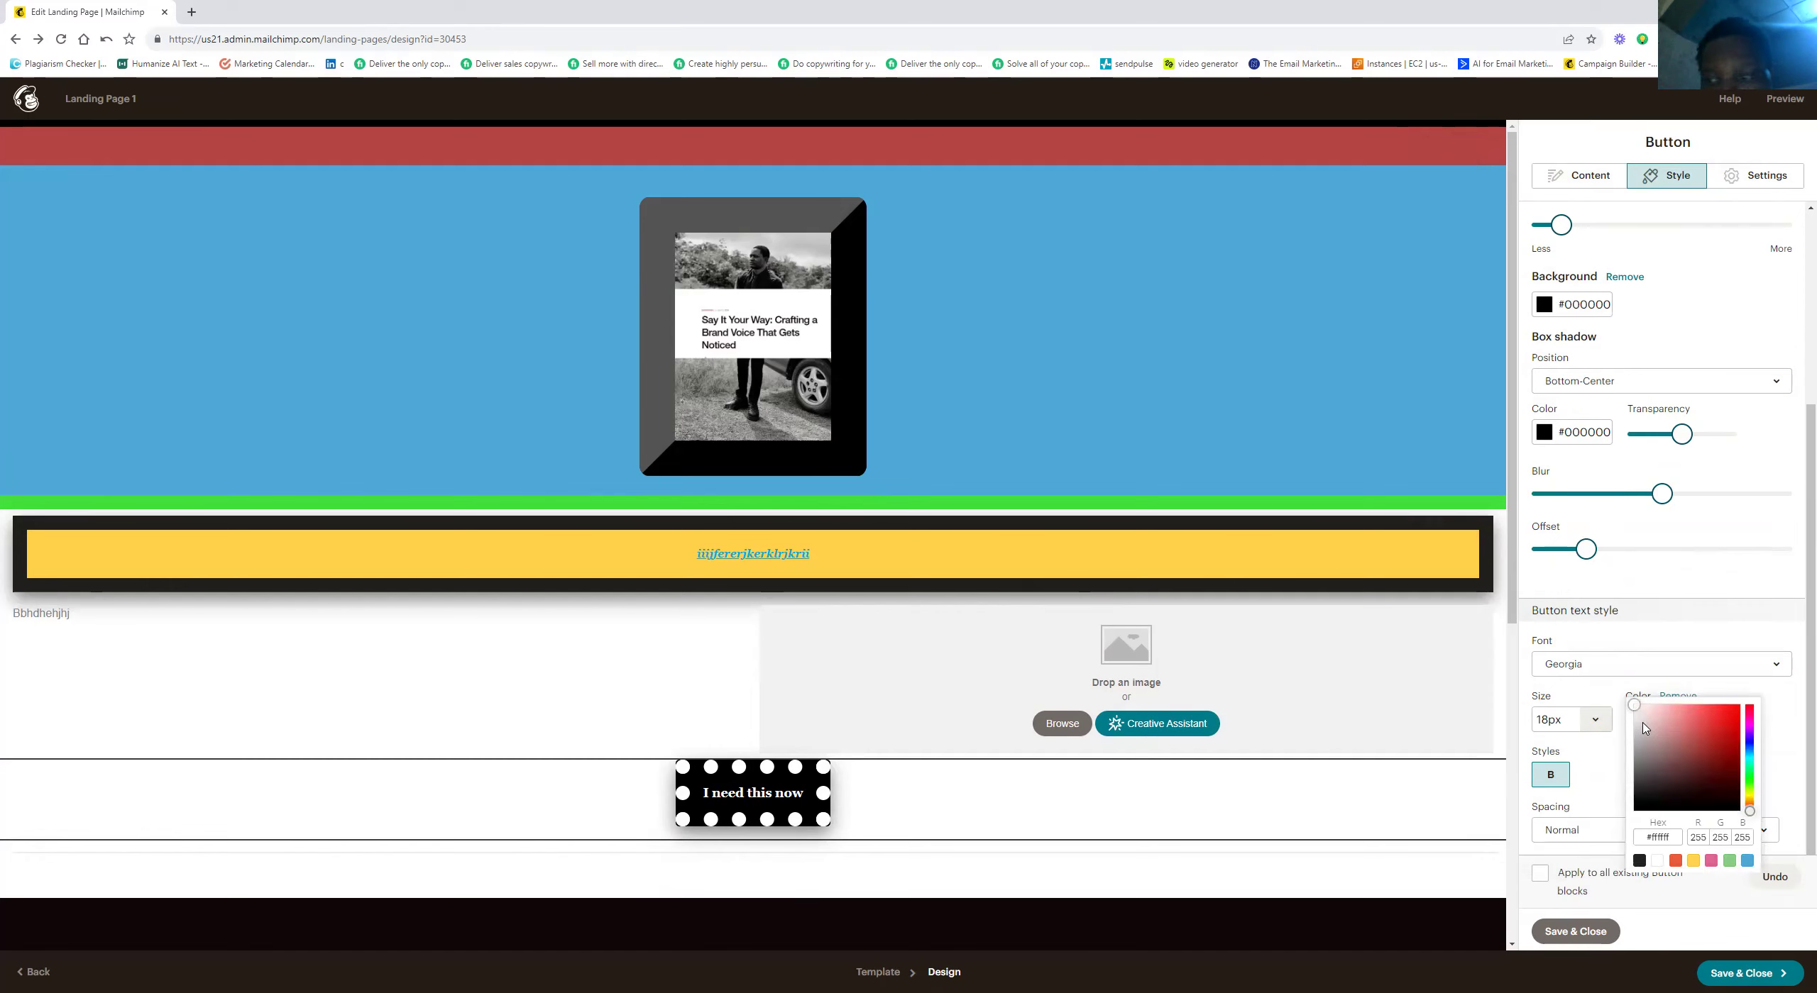
click(1710, 705)
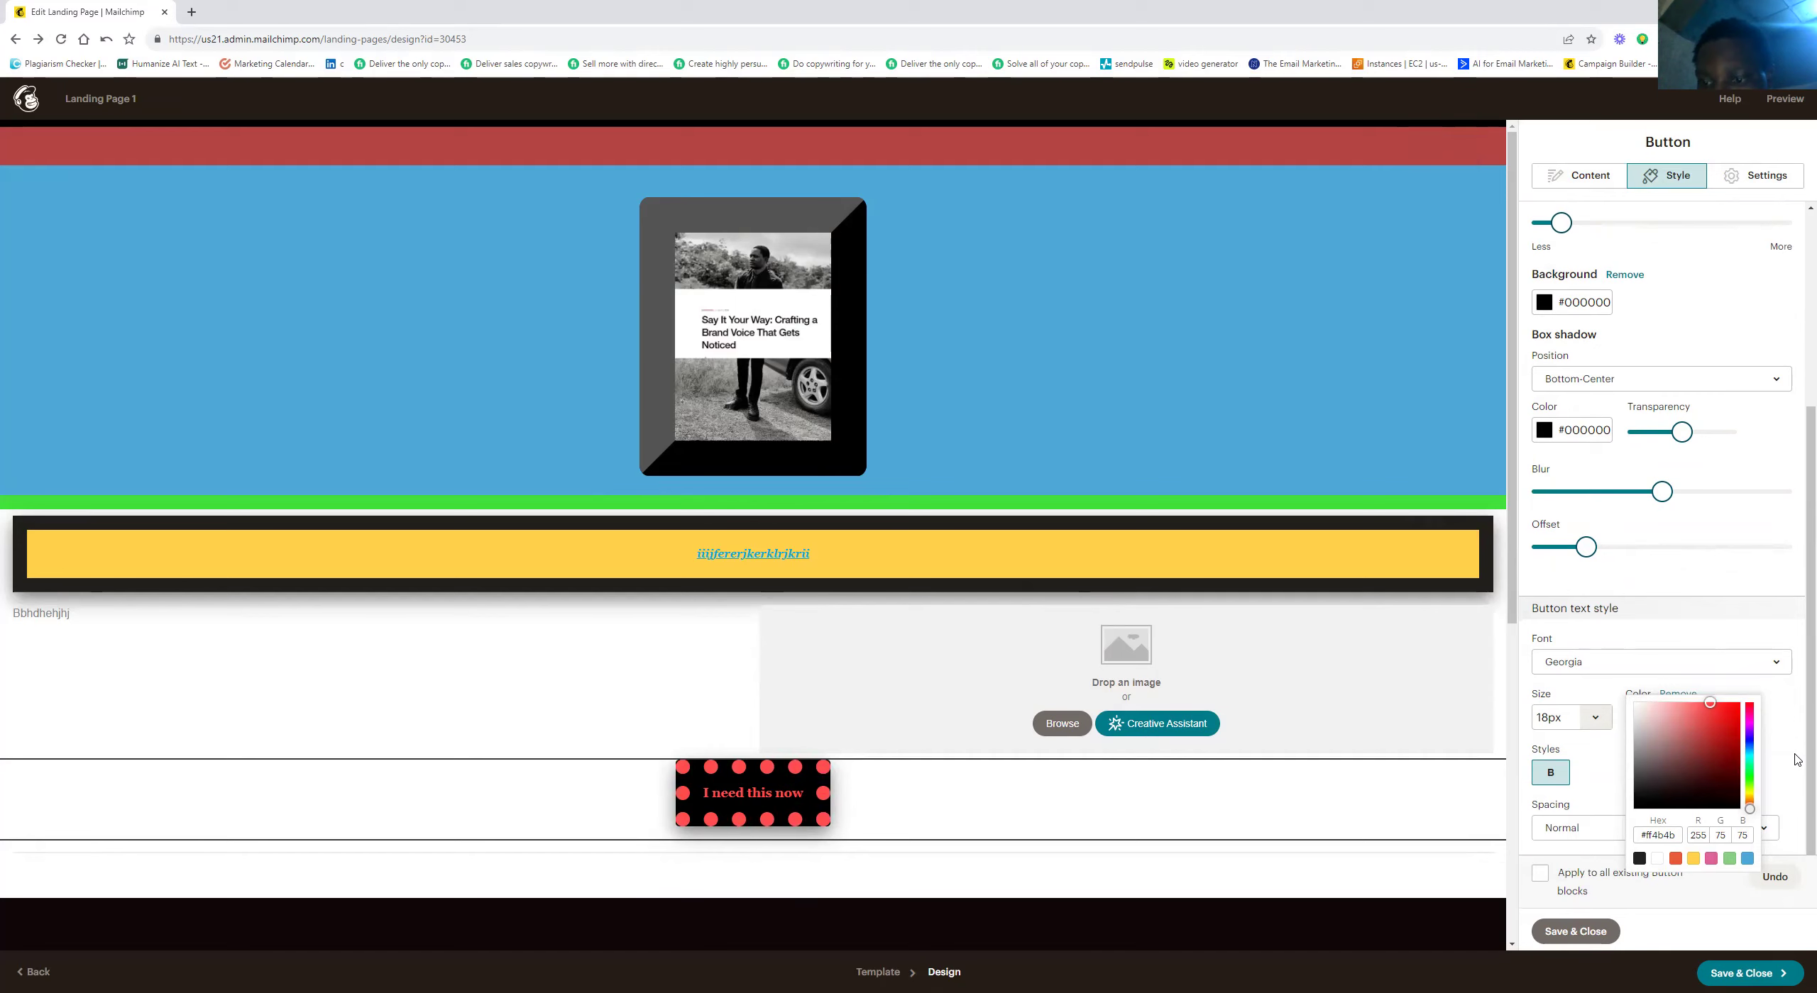
click(1607, 759)
click(1550, 775)
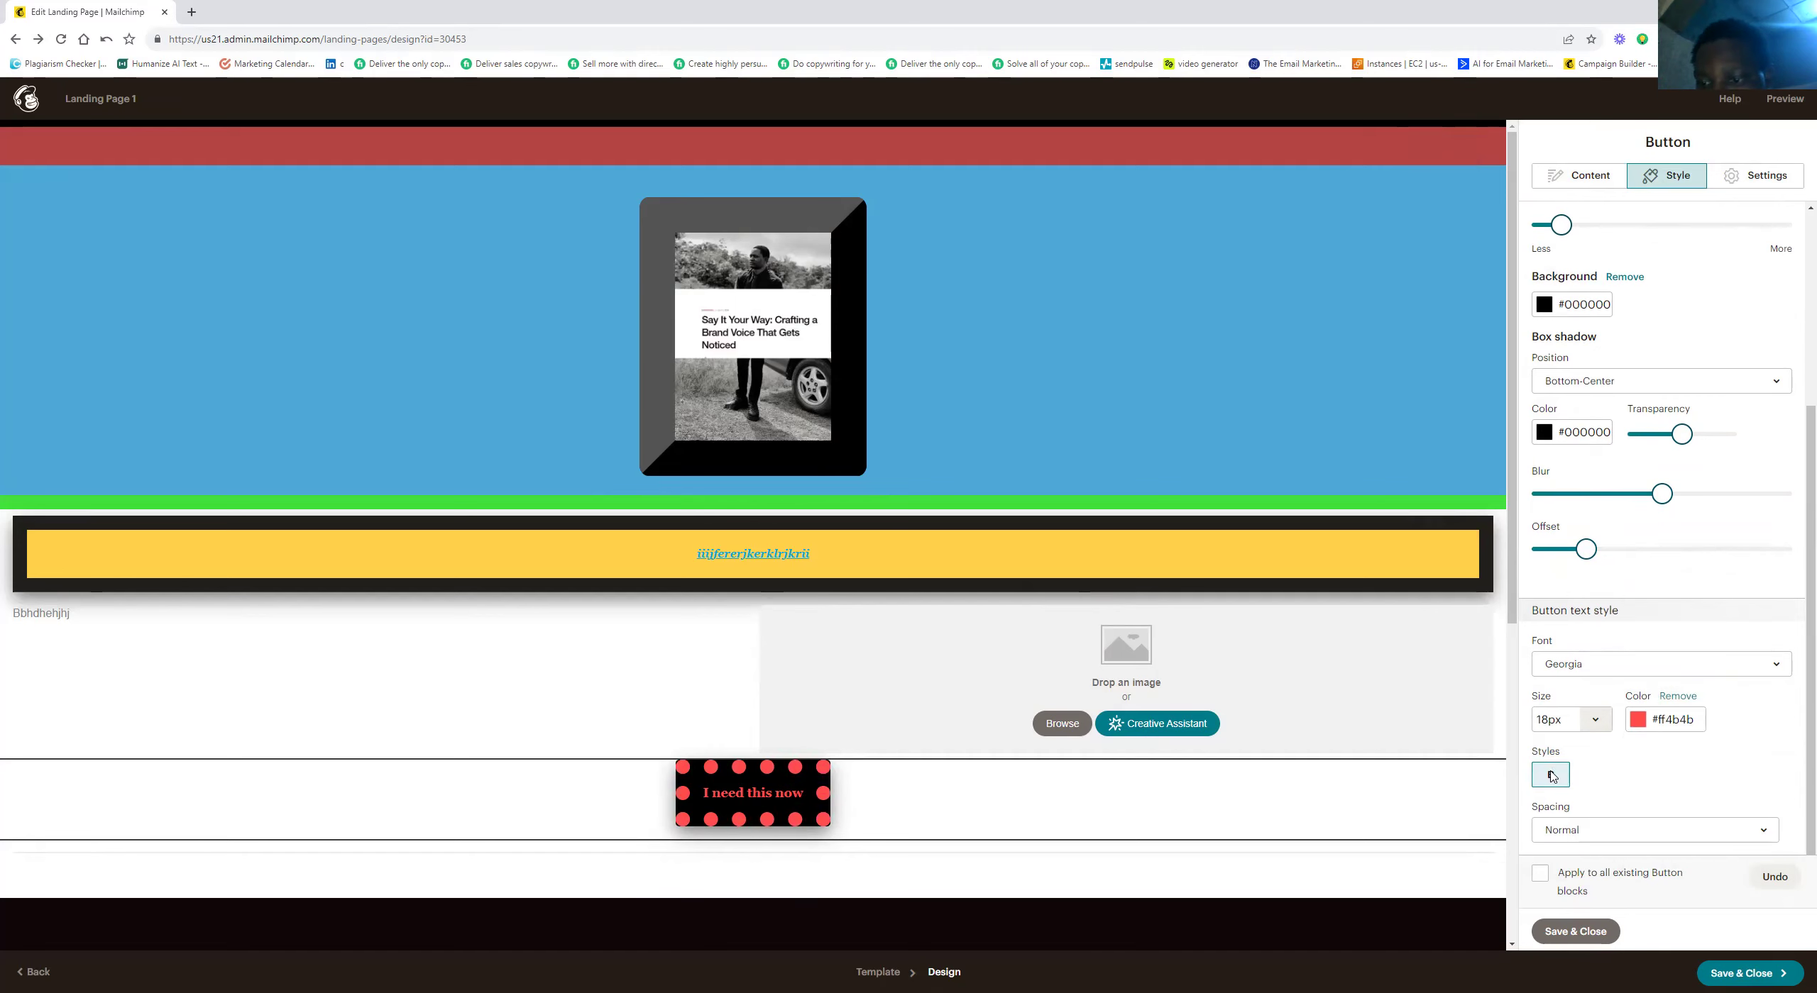
click(1551, 775)
click(1550, 774)
click(1550, 775)
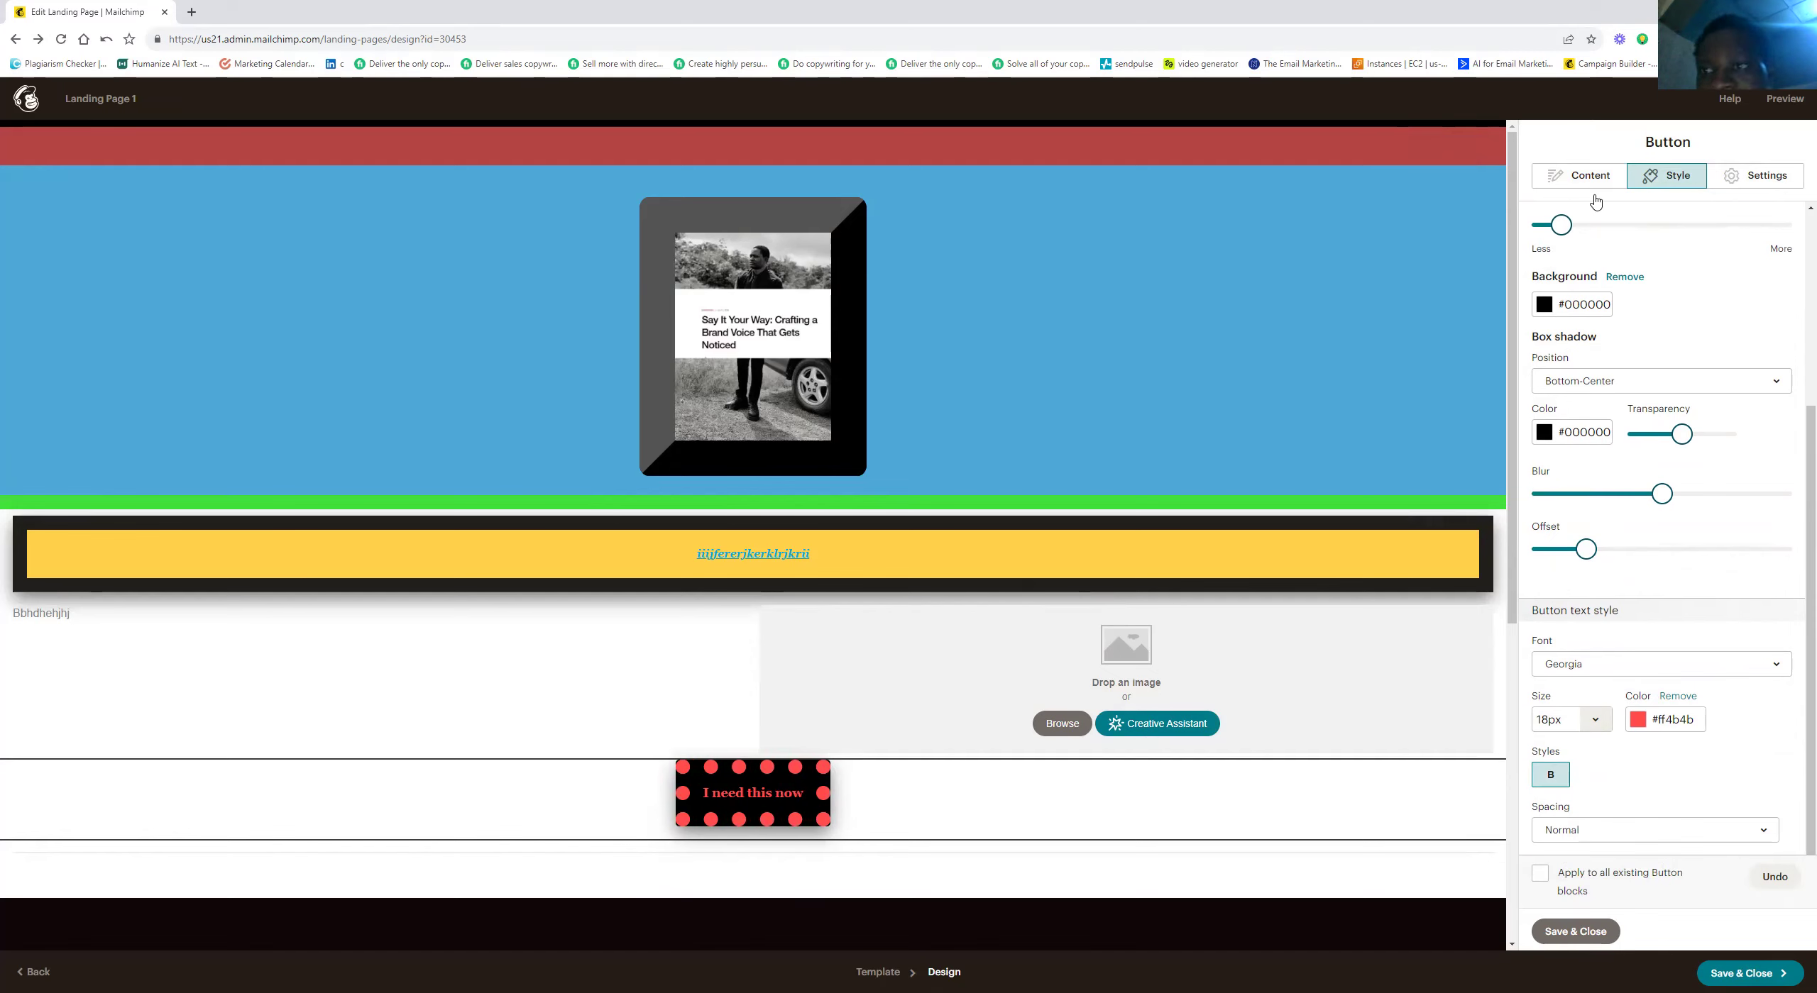
- Save and close the block editing, then insert a Signup Form block between the "I need this now" button and the divider
click(1335, 352)
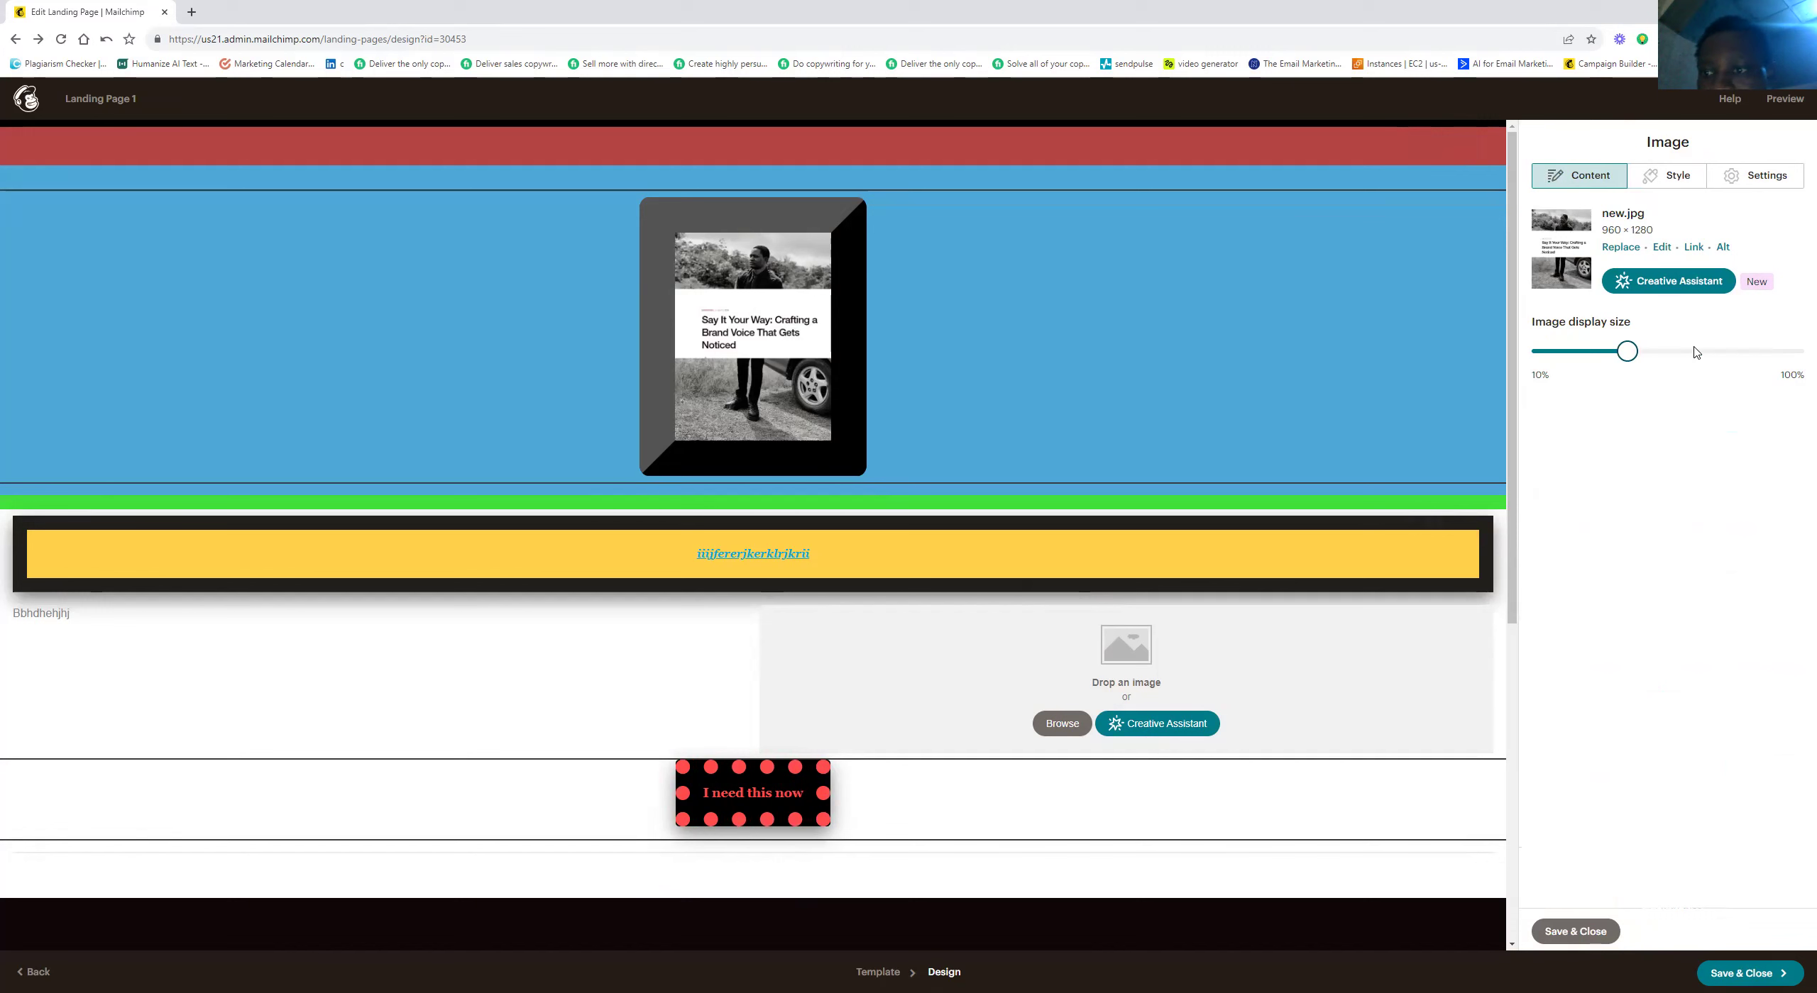
click(1574, 932)
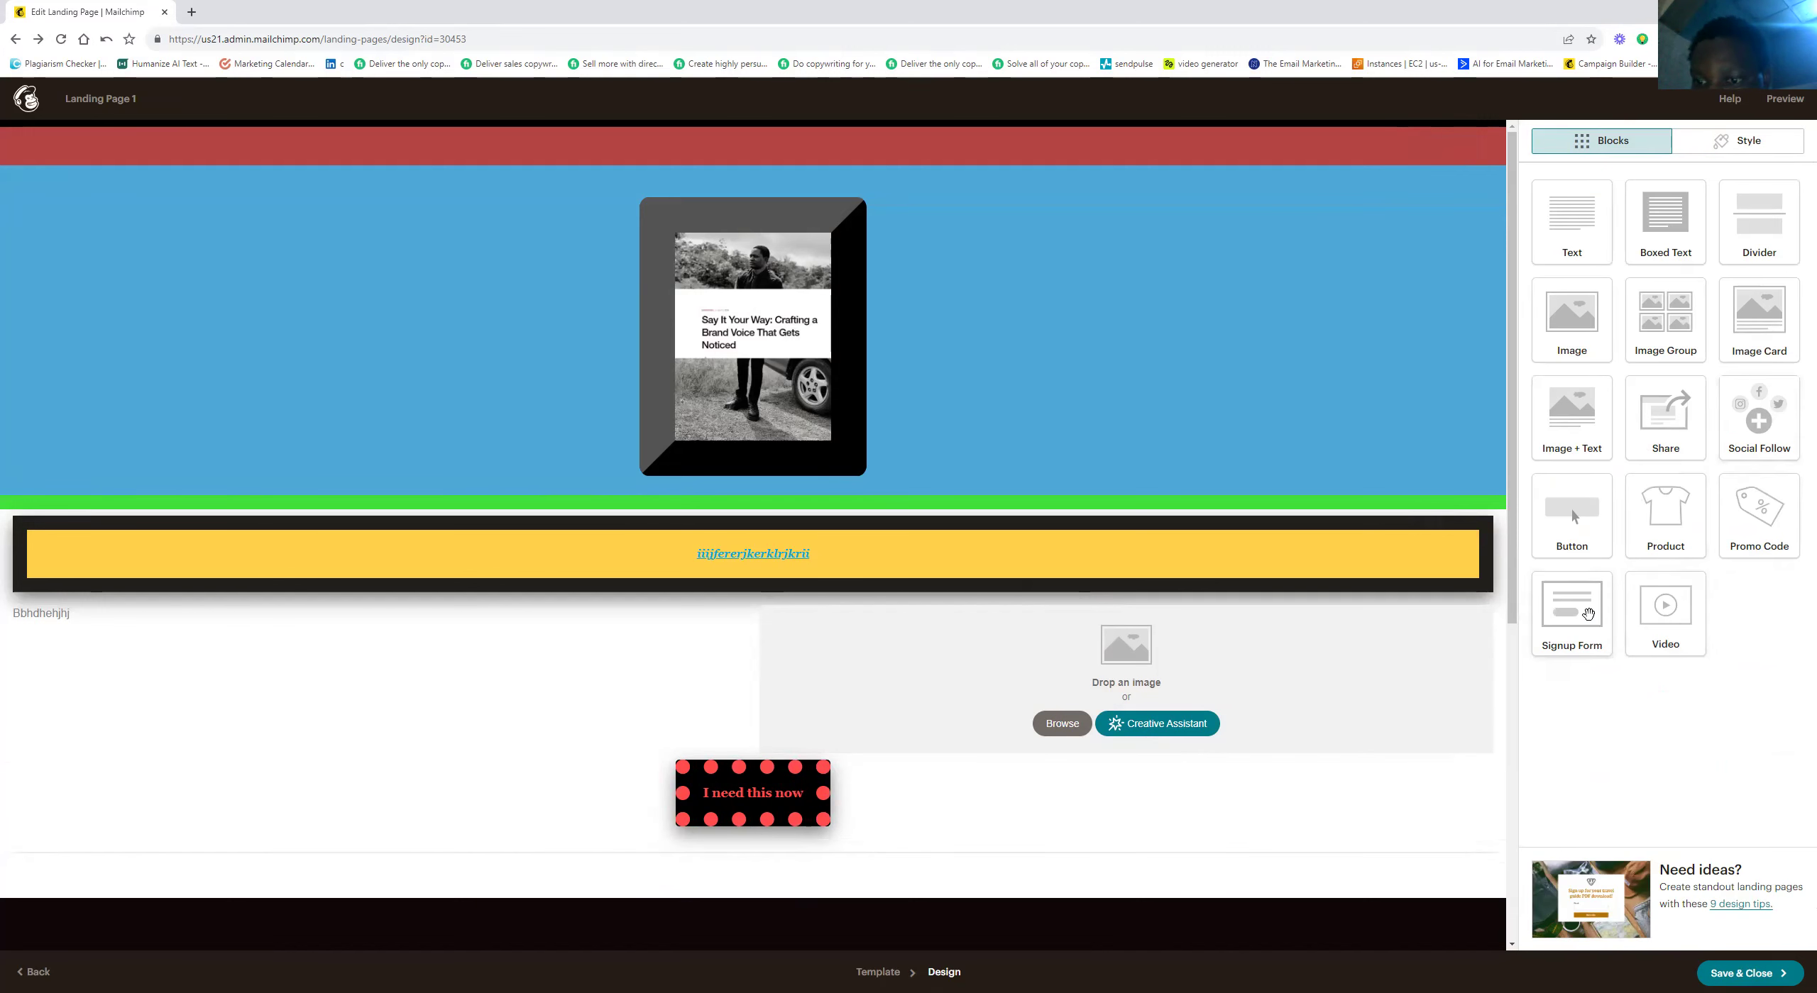
drag(1587, 614, 915, 826)
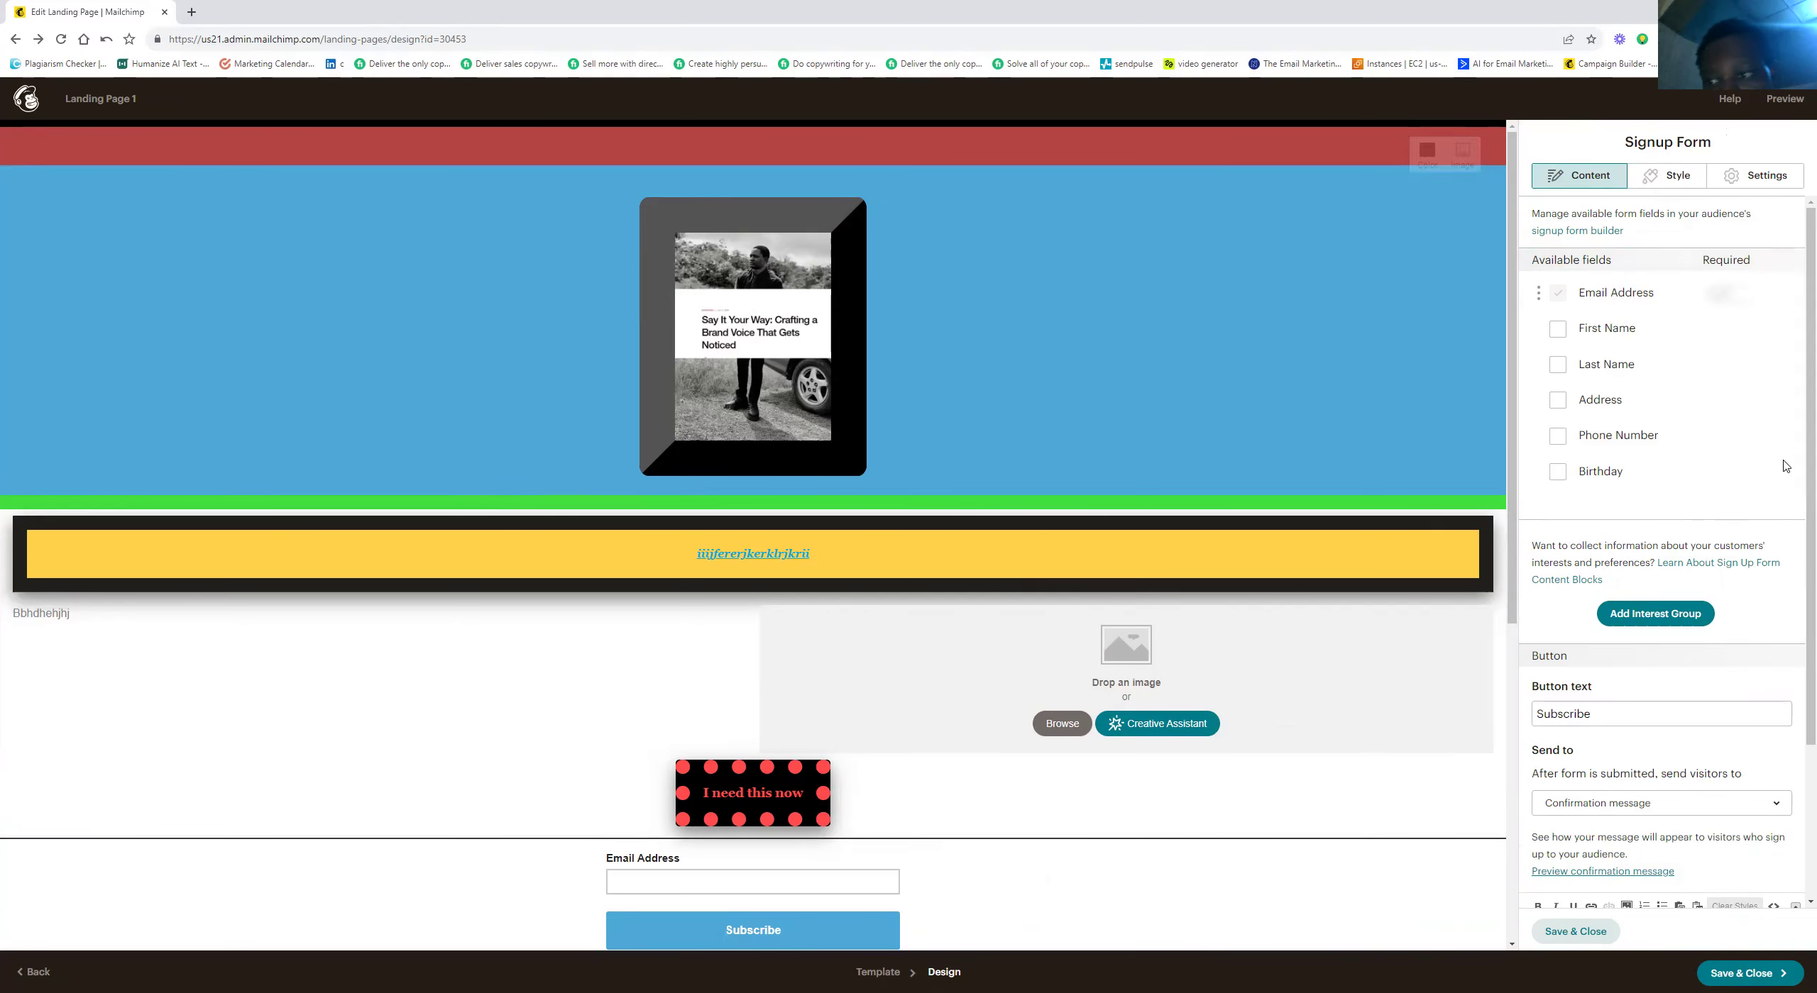
- Add the First Name, Last Name, Address, Phone Number and Birthday fields to the signup form and review the form on the page
scroll(1796, 419, down, 3)
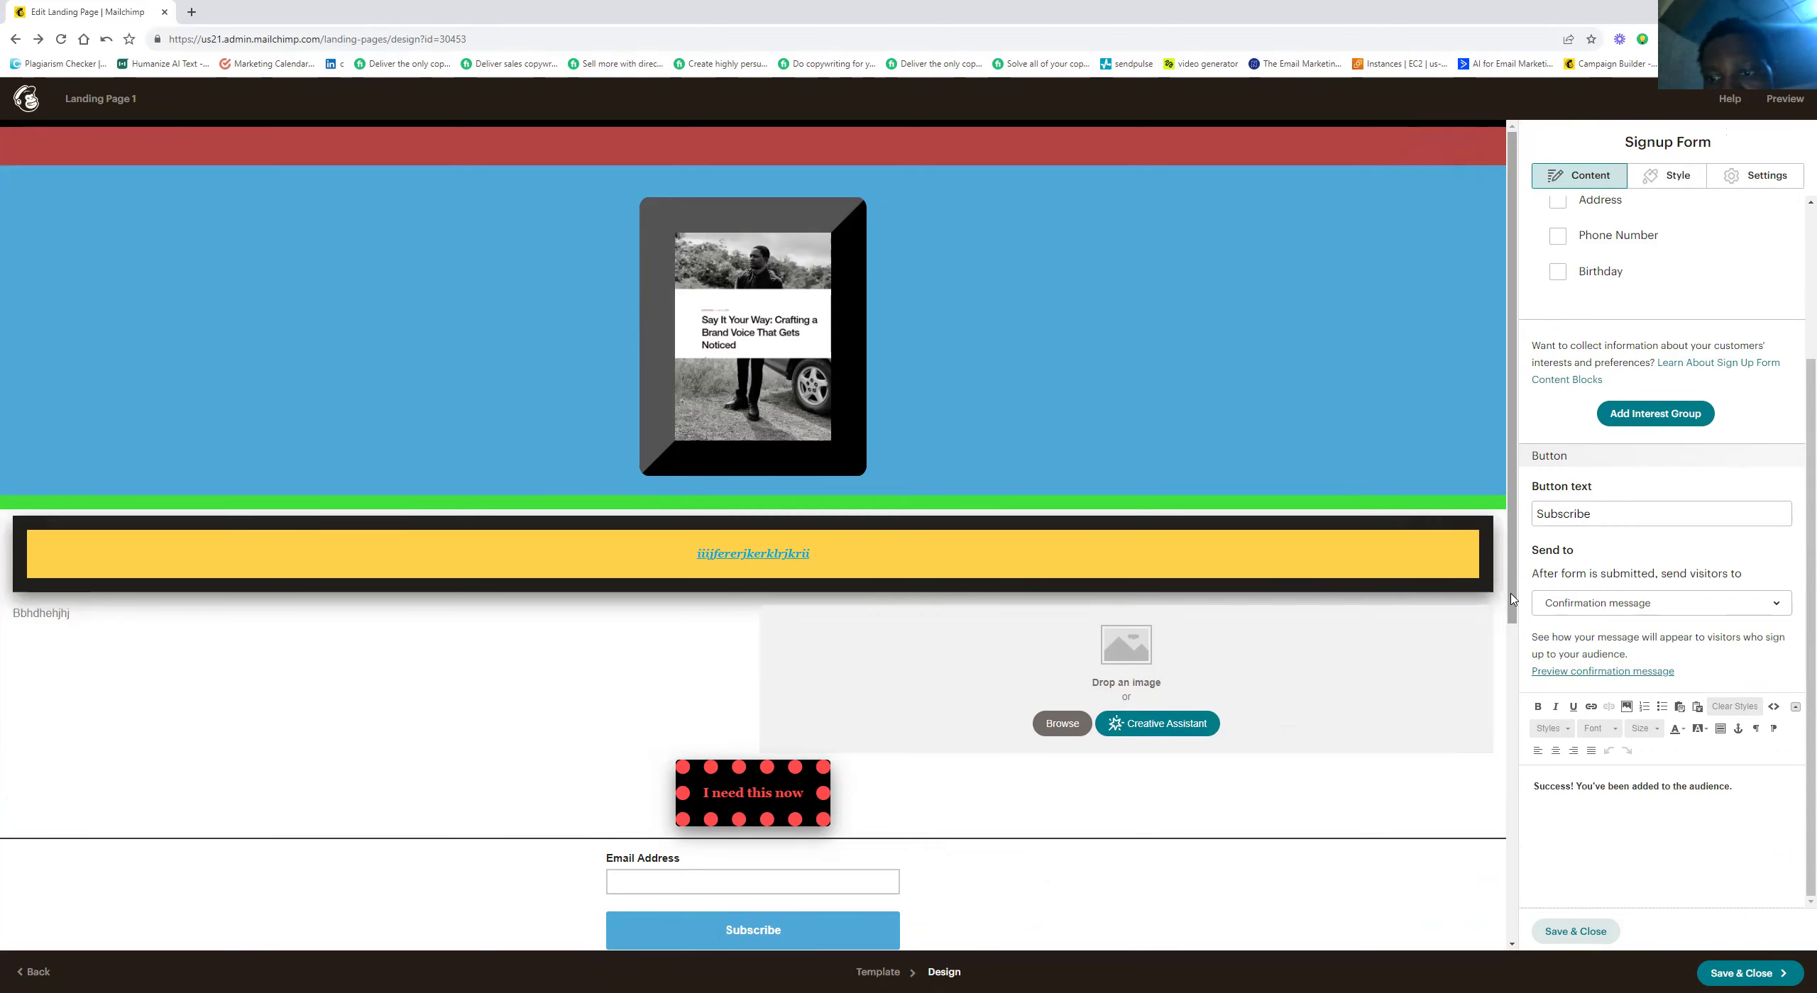
scroll(1516, 764, down, 2)
scroll(1516, 764, down, 3)
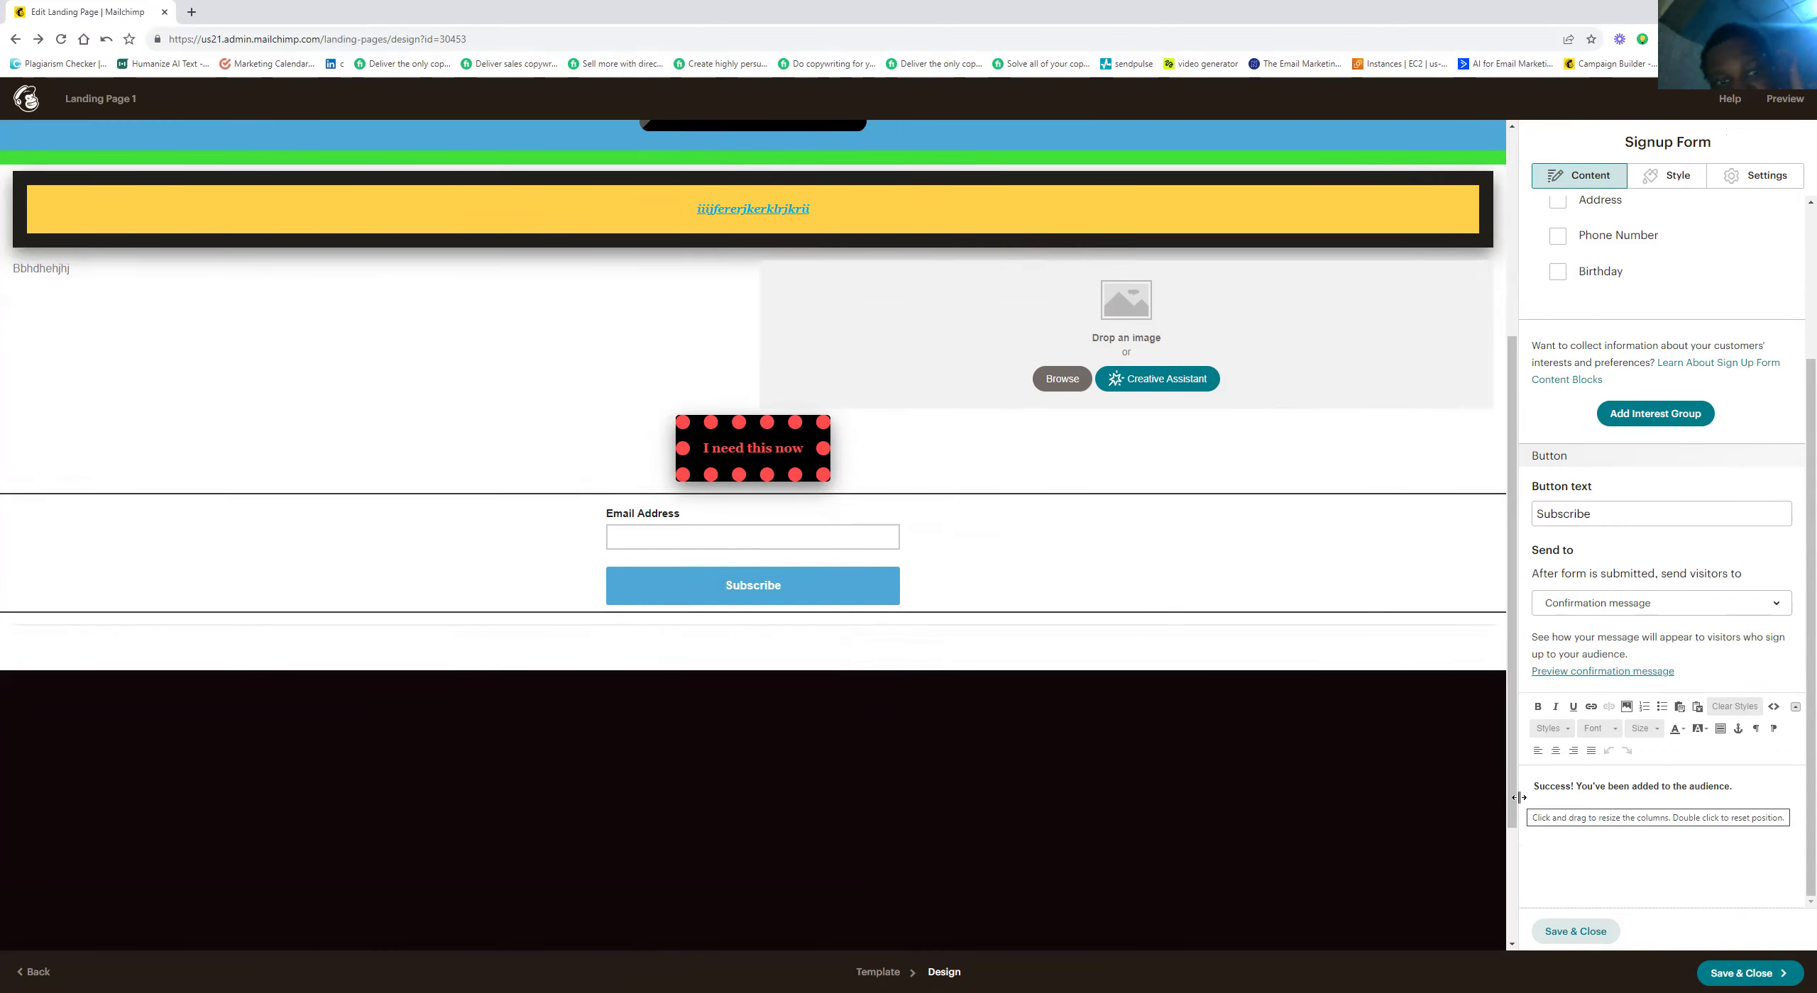
click(825, 547)
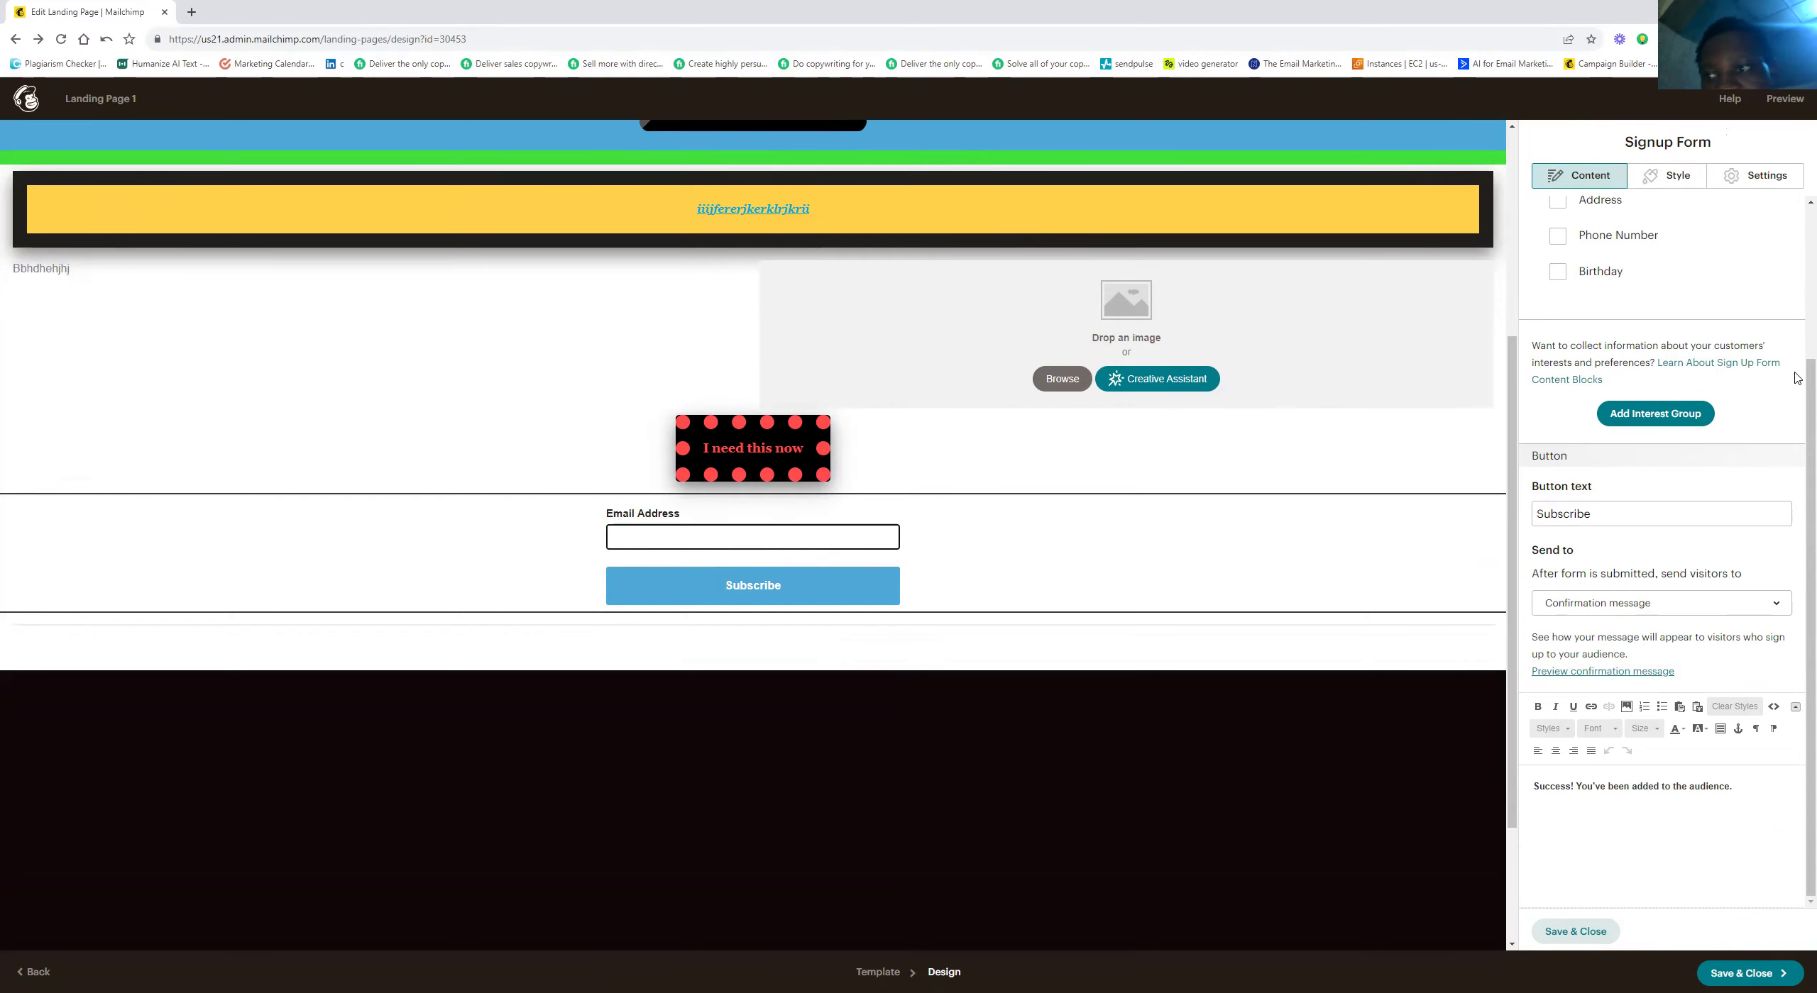
scroll(1796, 291, up, 3)
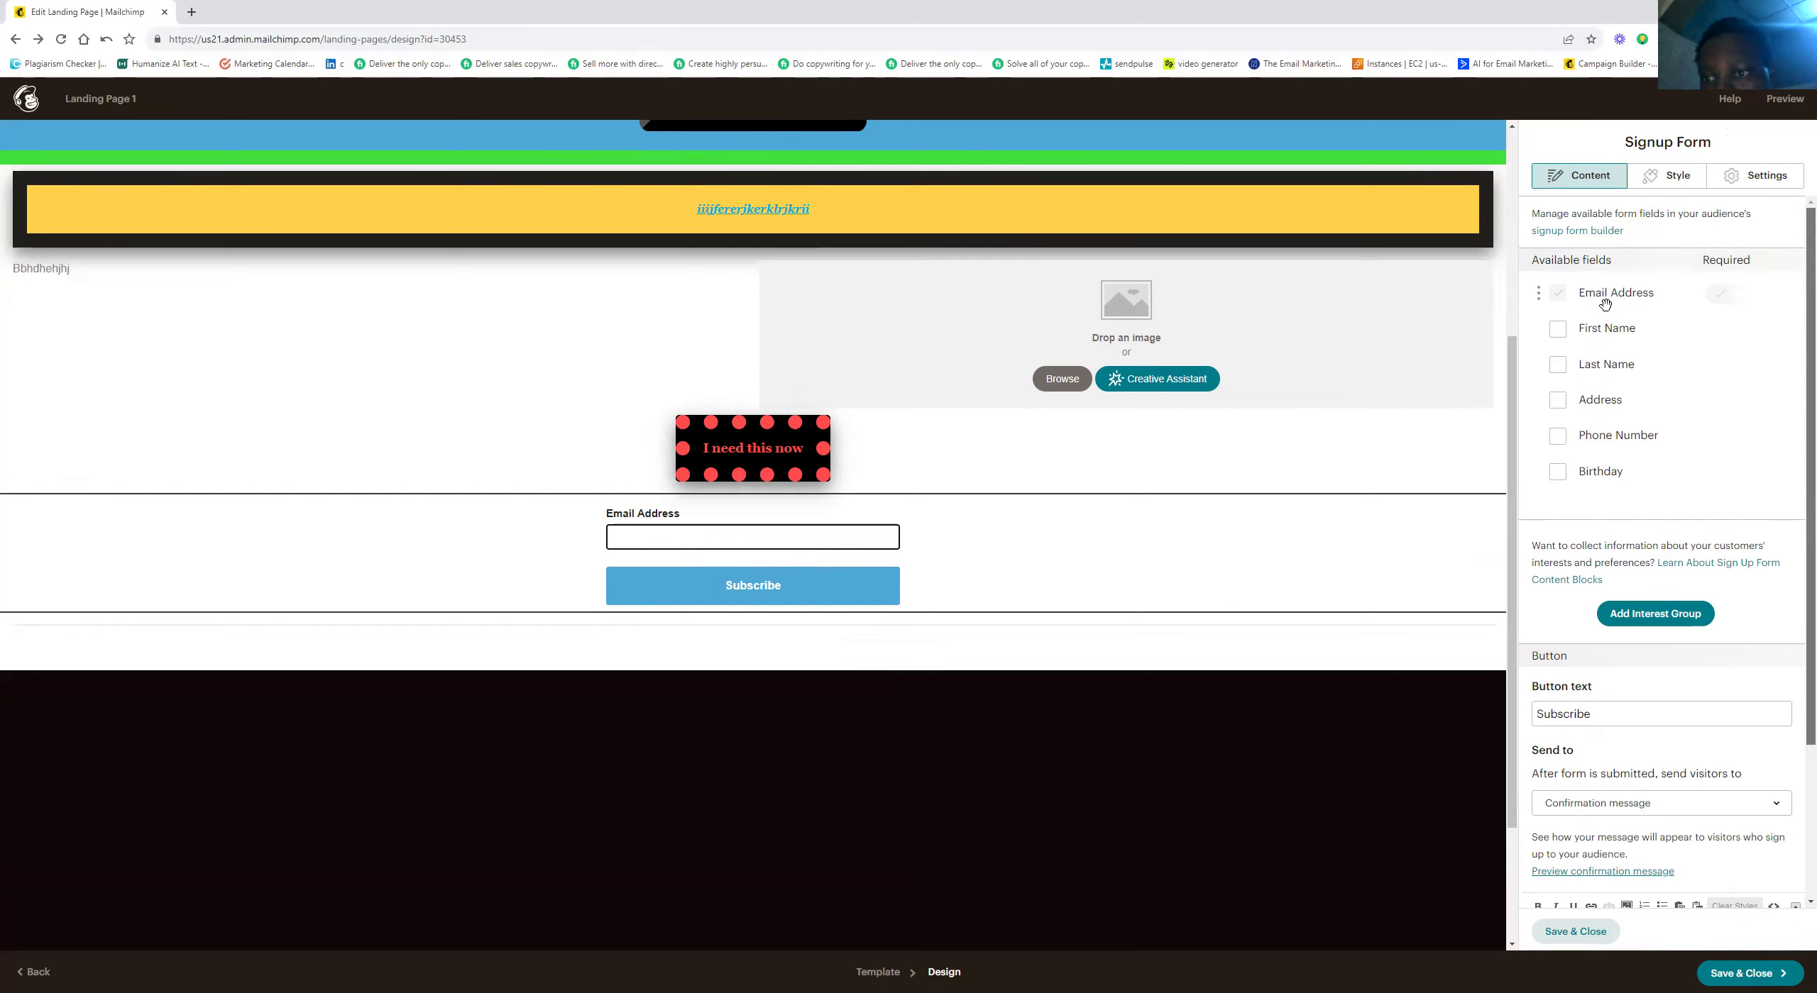
click(1557, 330)
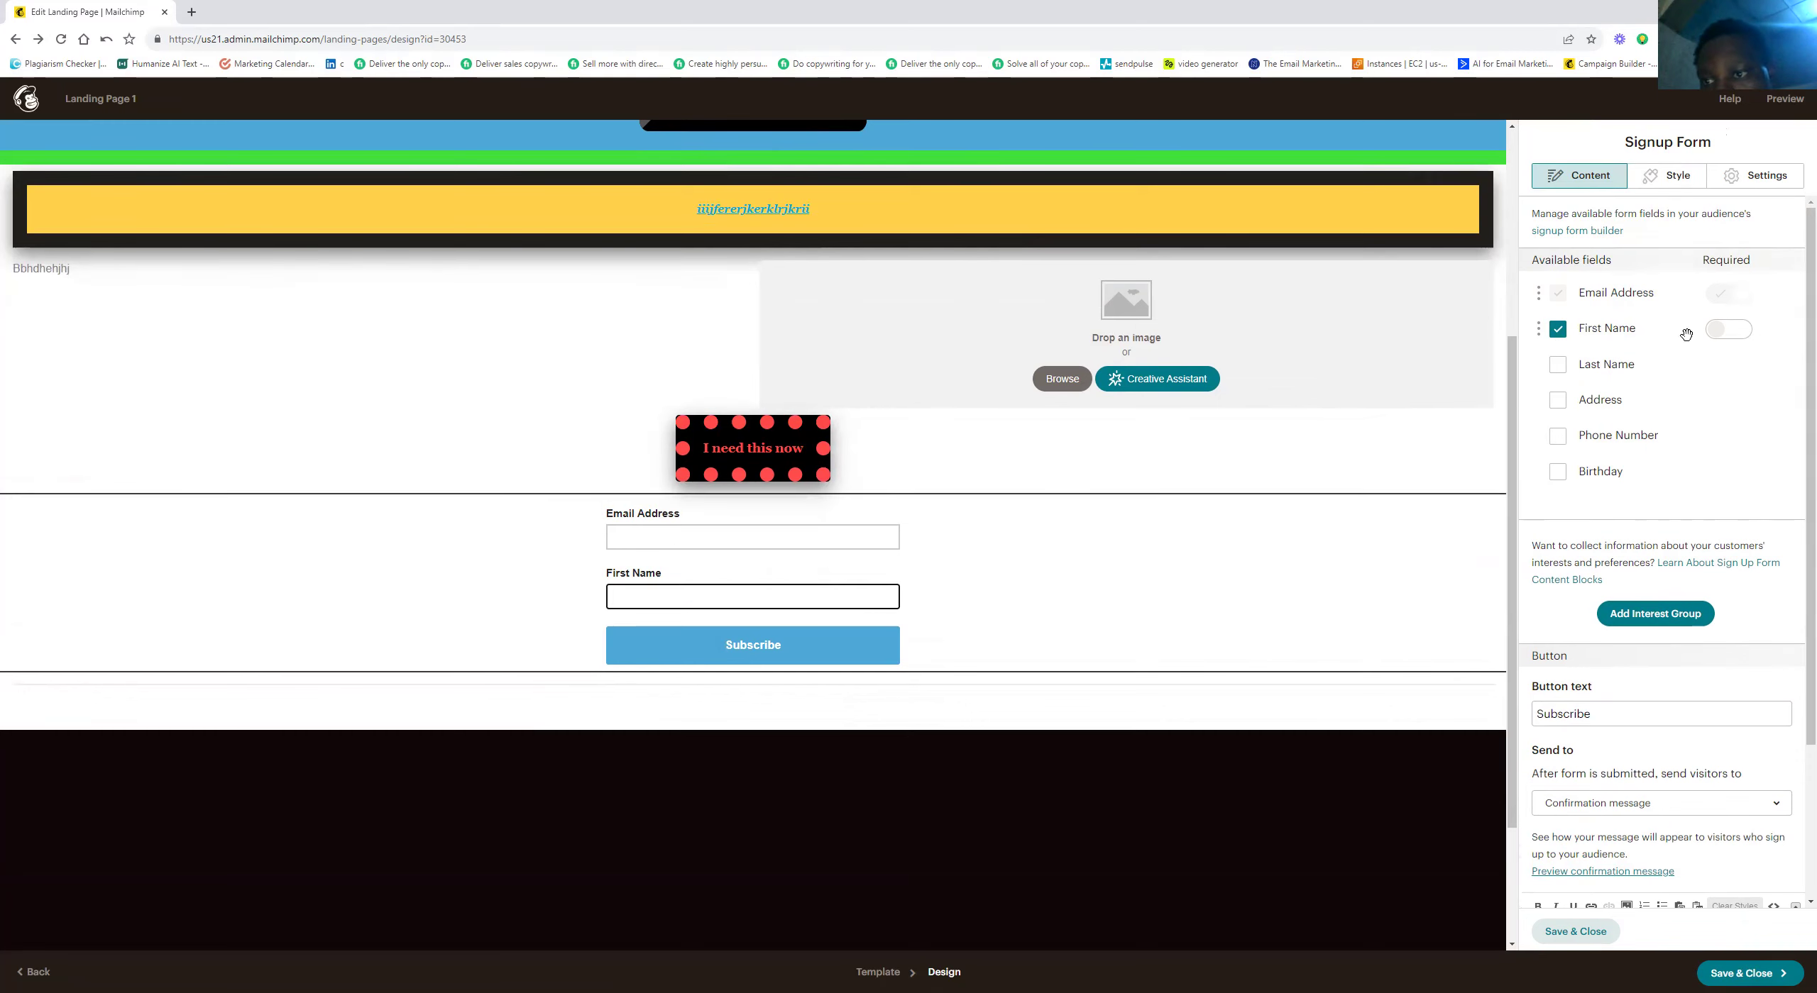
click(1590, 369)
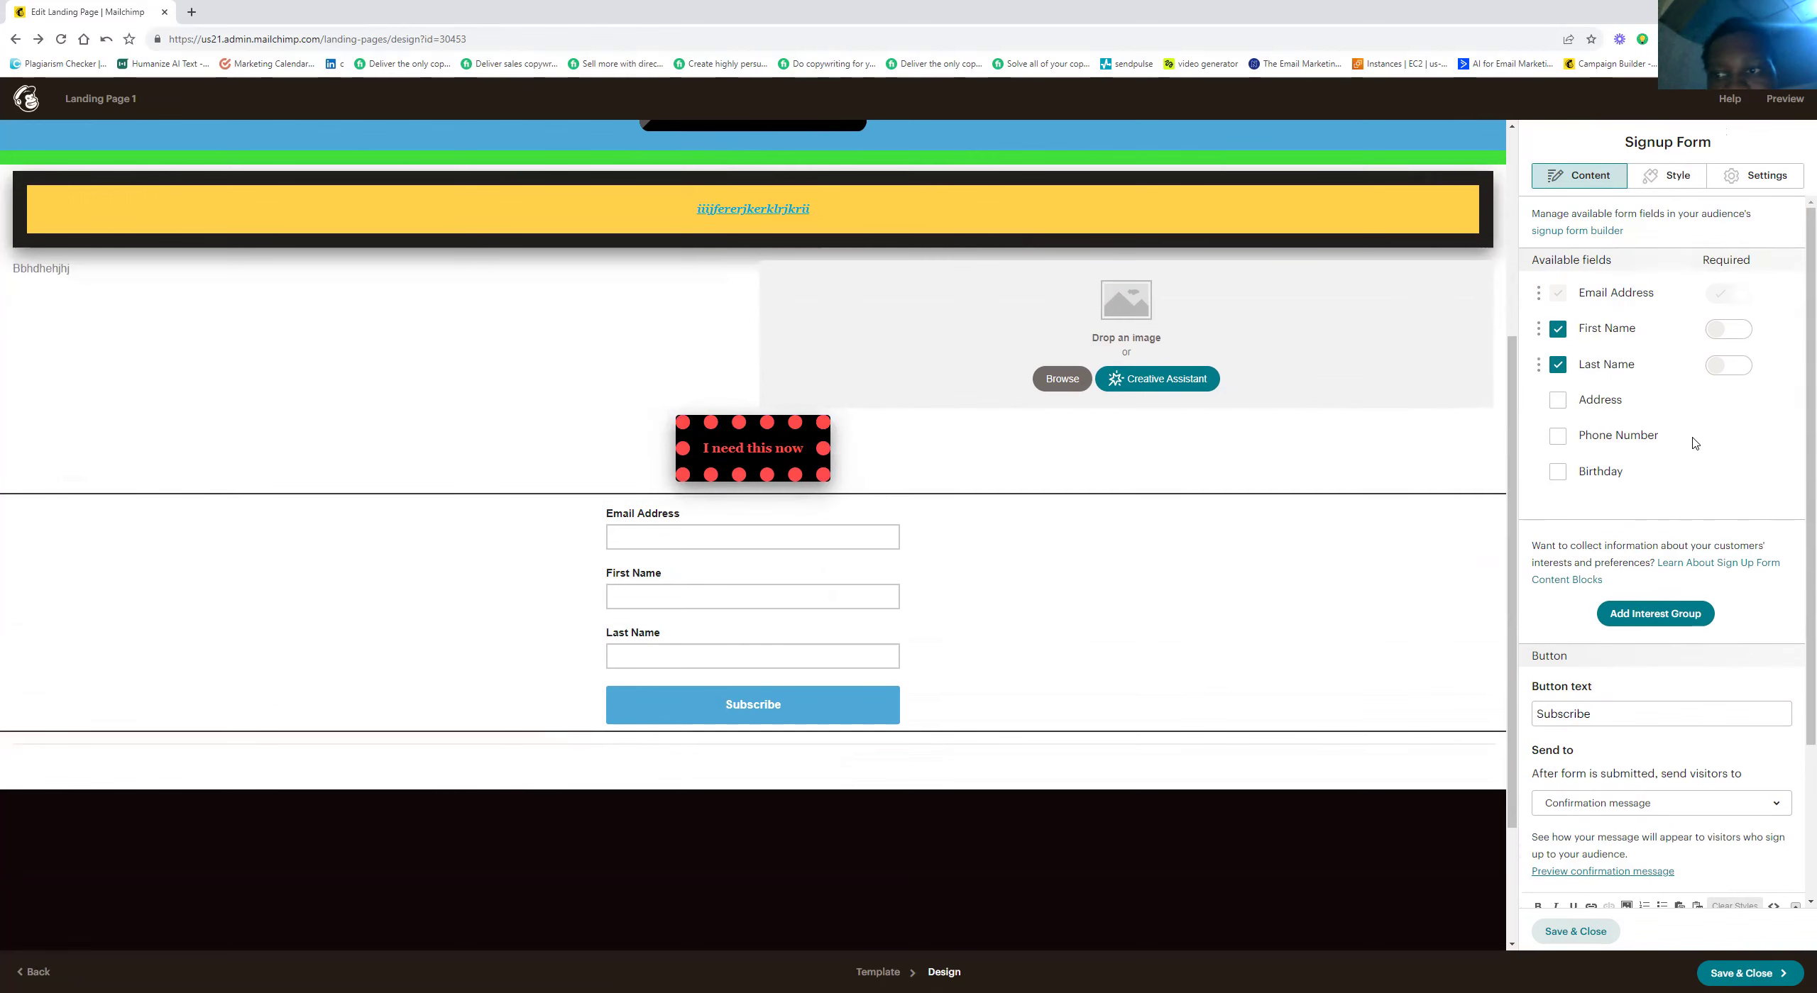
click(1614, 408)
click(1591, 436)
click(1589, 473)
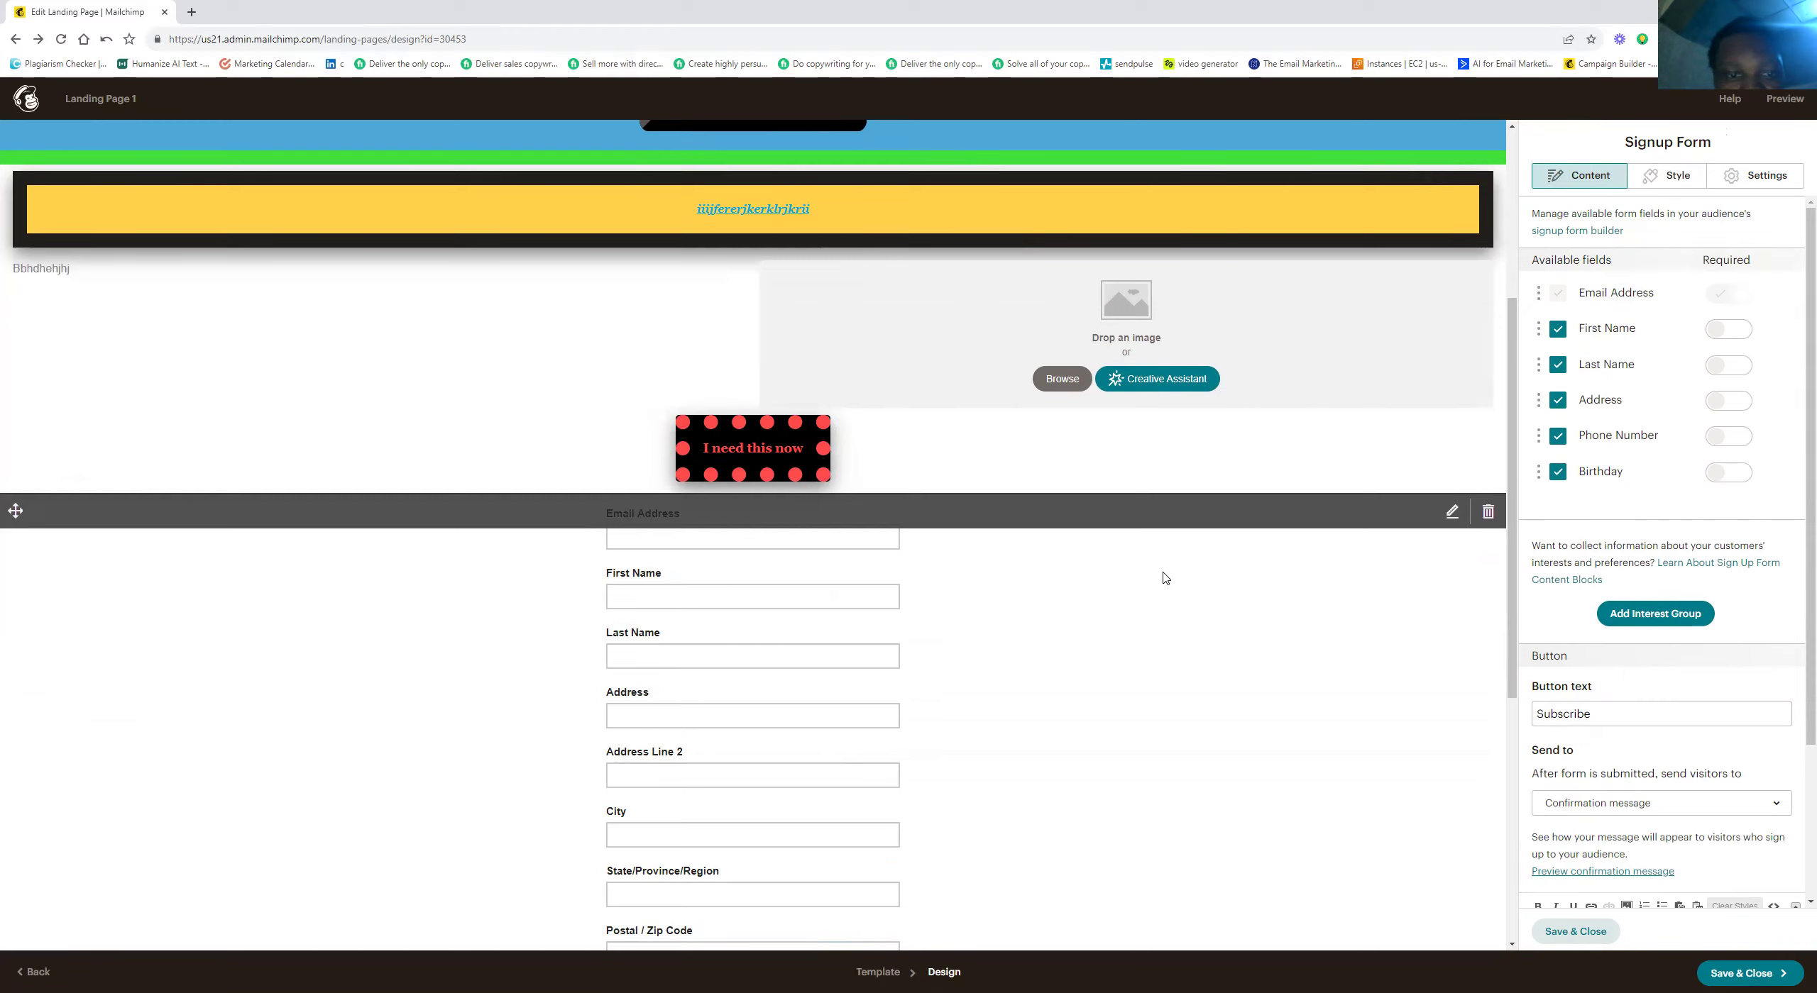
scroll(1164, 575, down, 3)
click(649, 622)
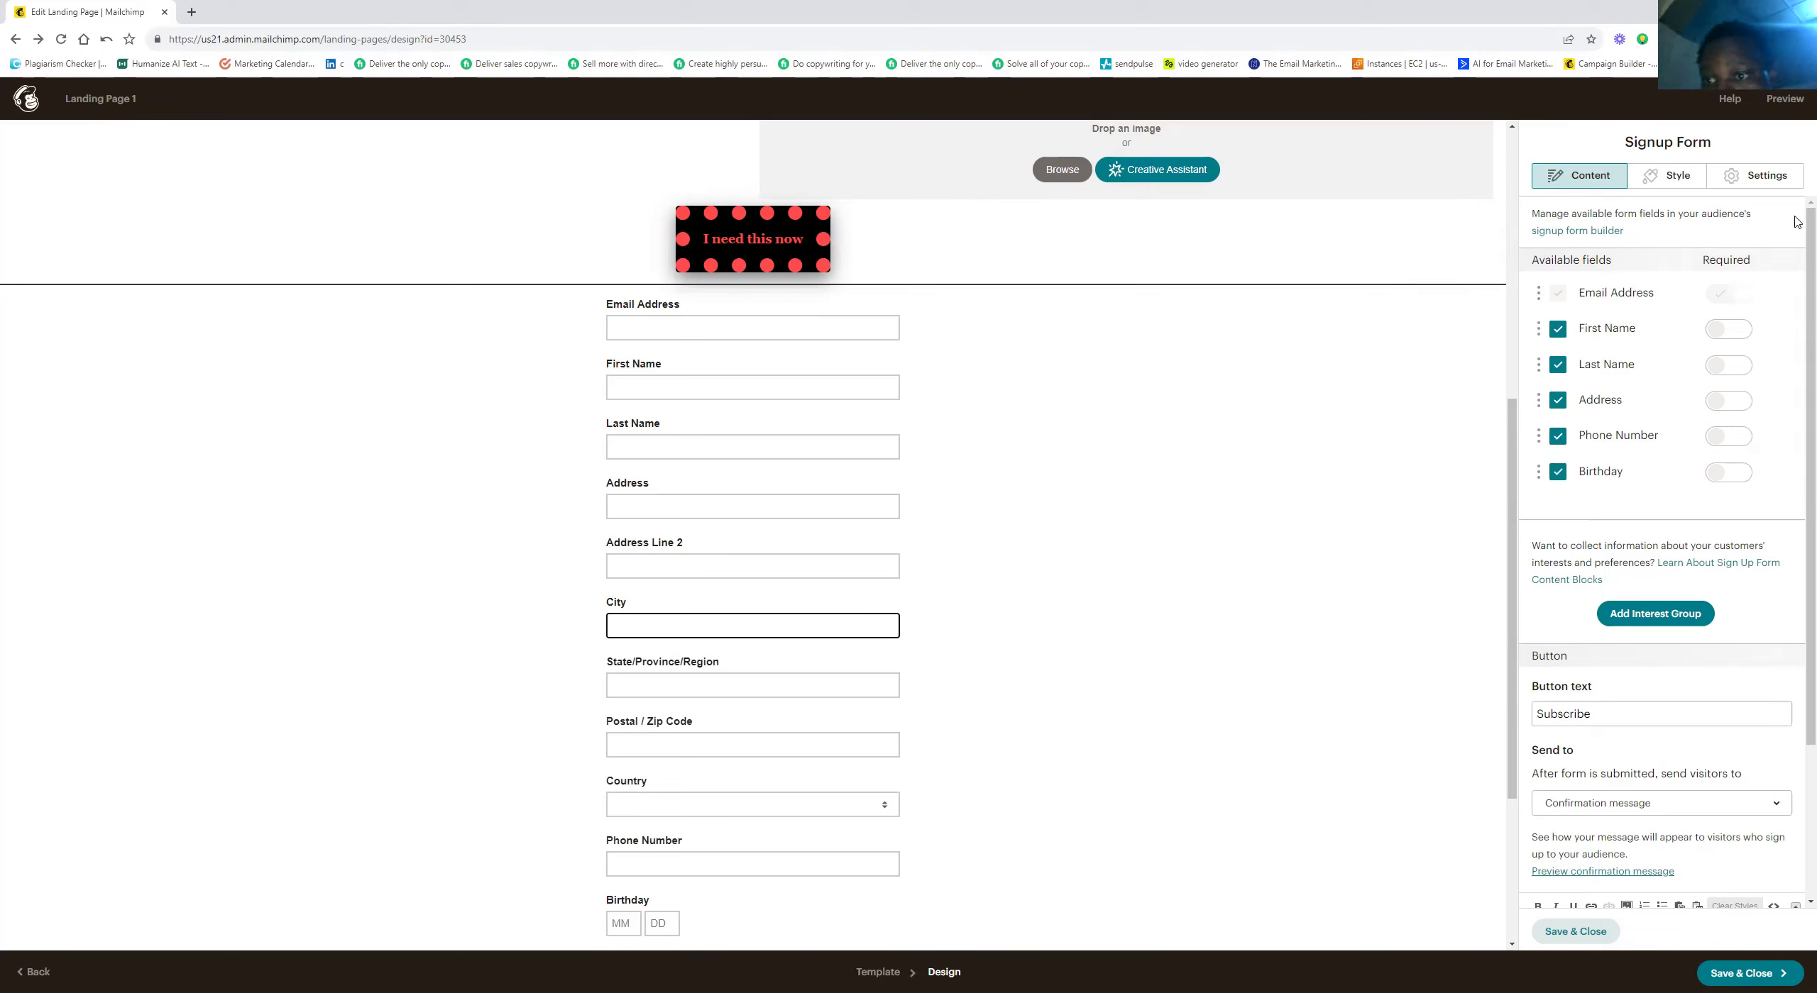
- Make the First Name, Last Name, Address, Phone Number and Birthday fields required in the signup form
click(1714, 333)
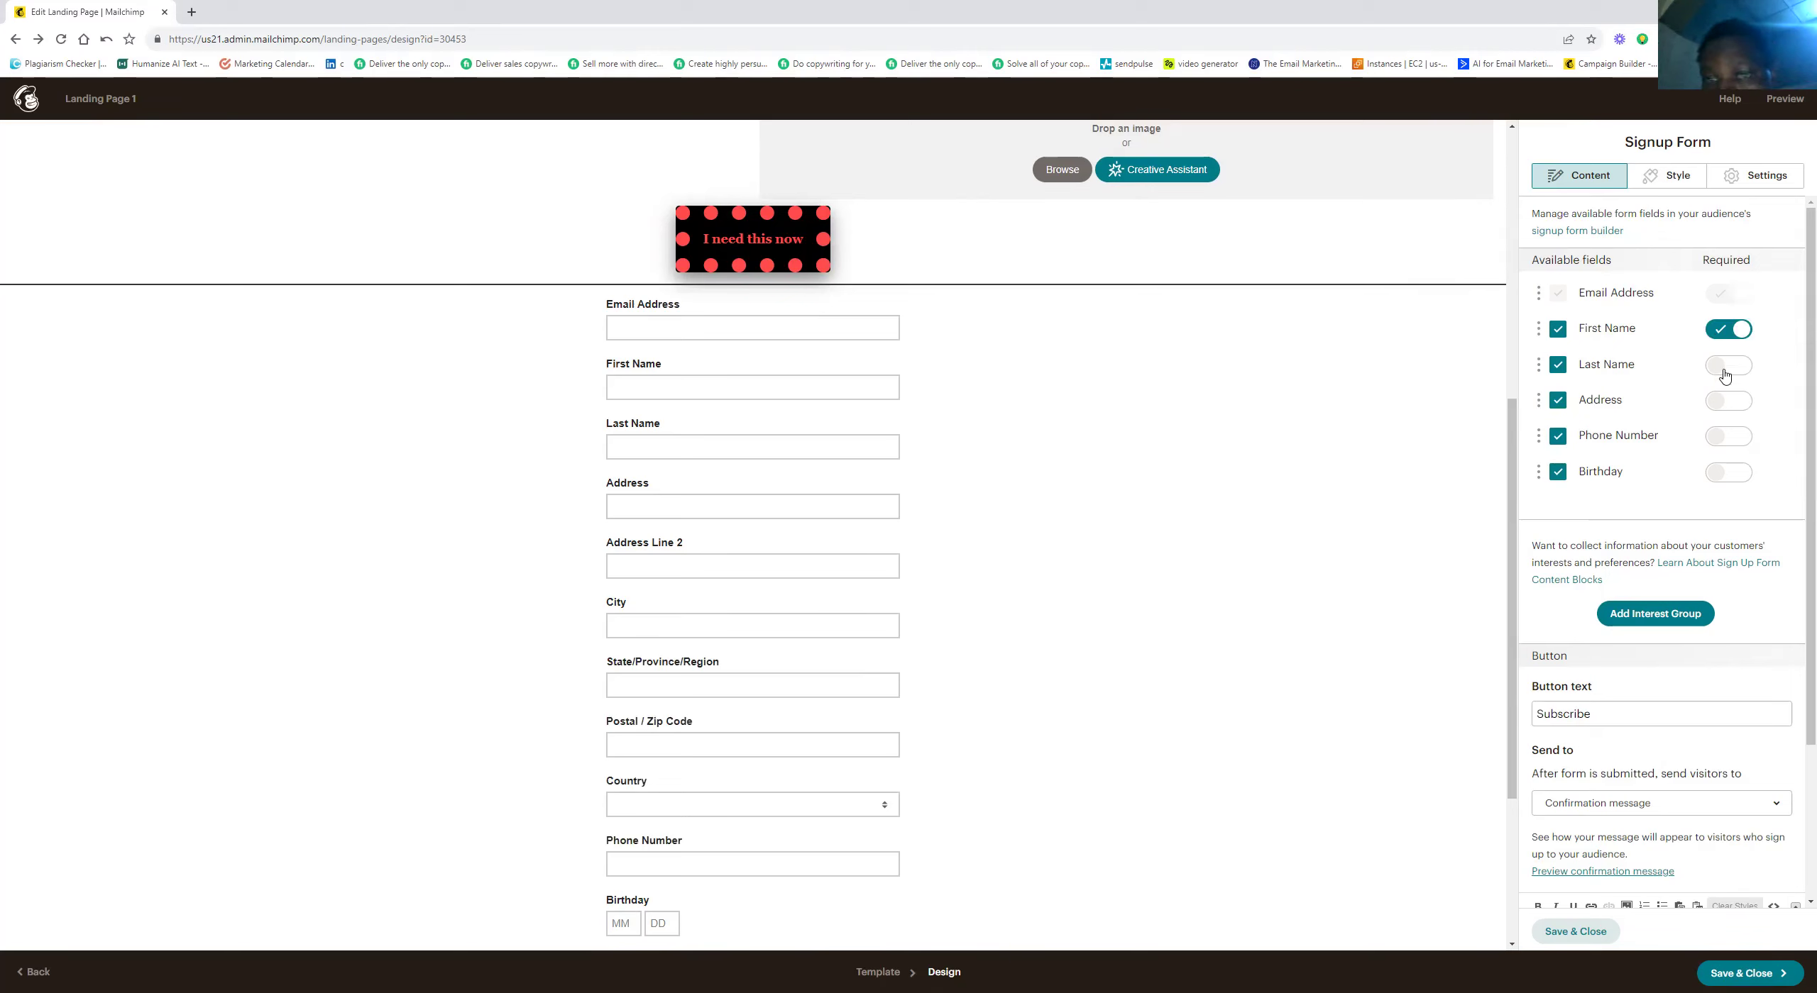
click(1722, 371)
click(1717, 406)
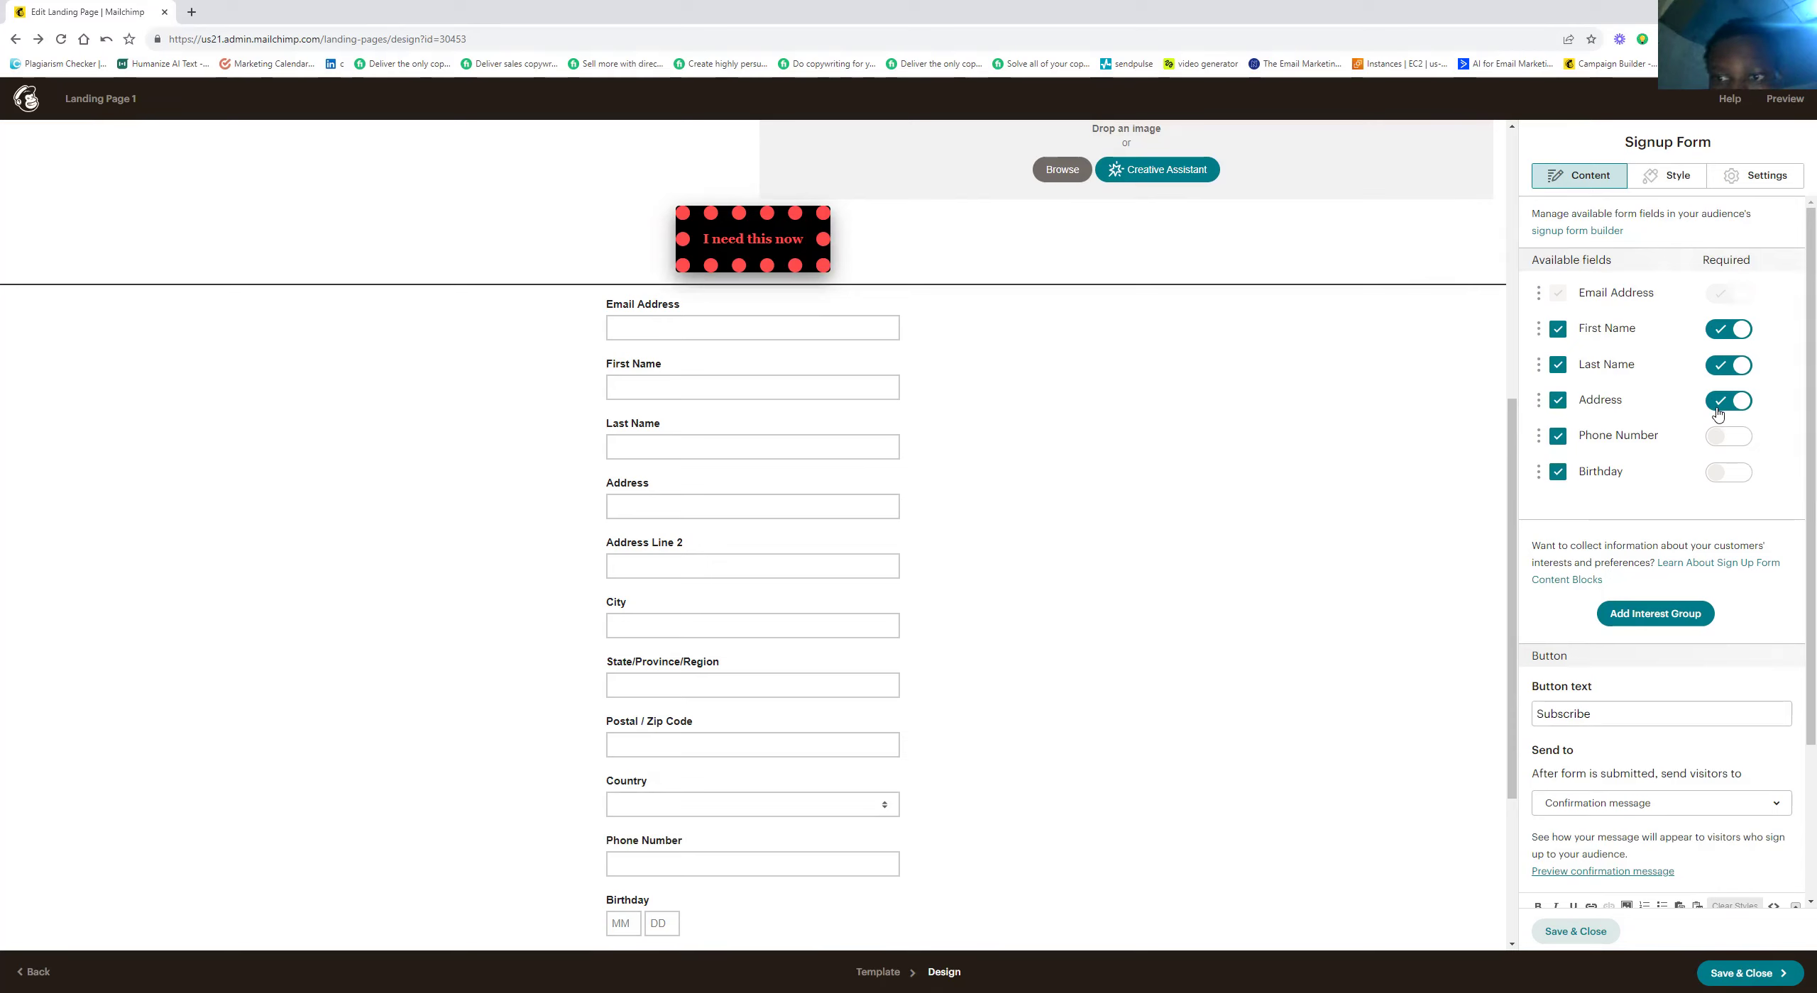
click(1734, 436)
click(1729, 479)
scroll(1797, 390, down, 1)
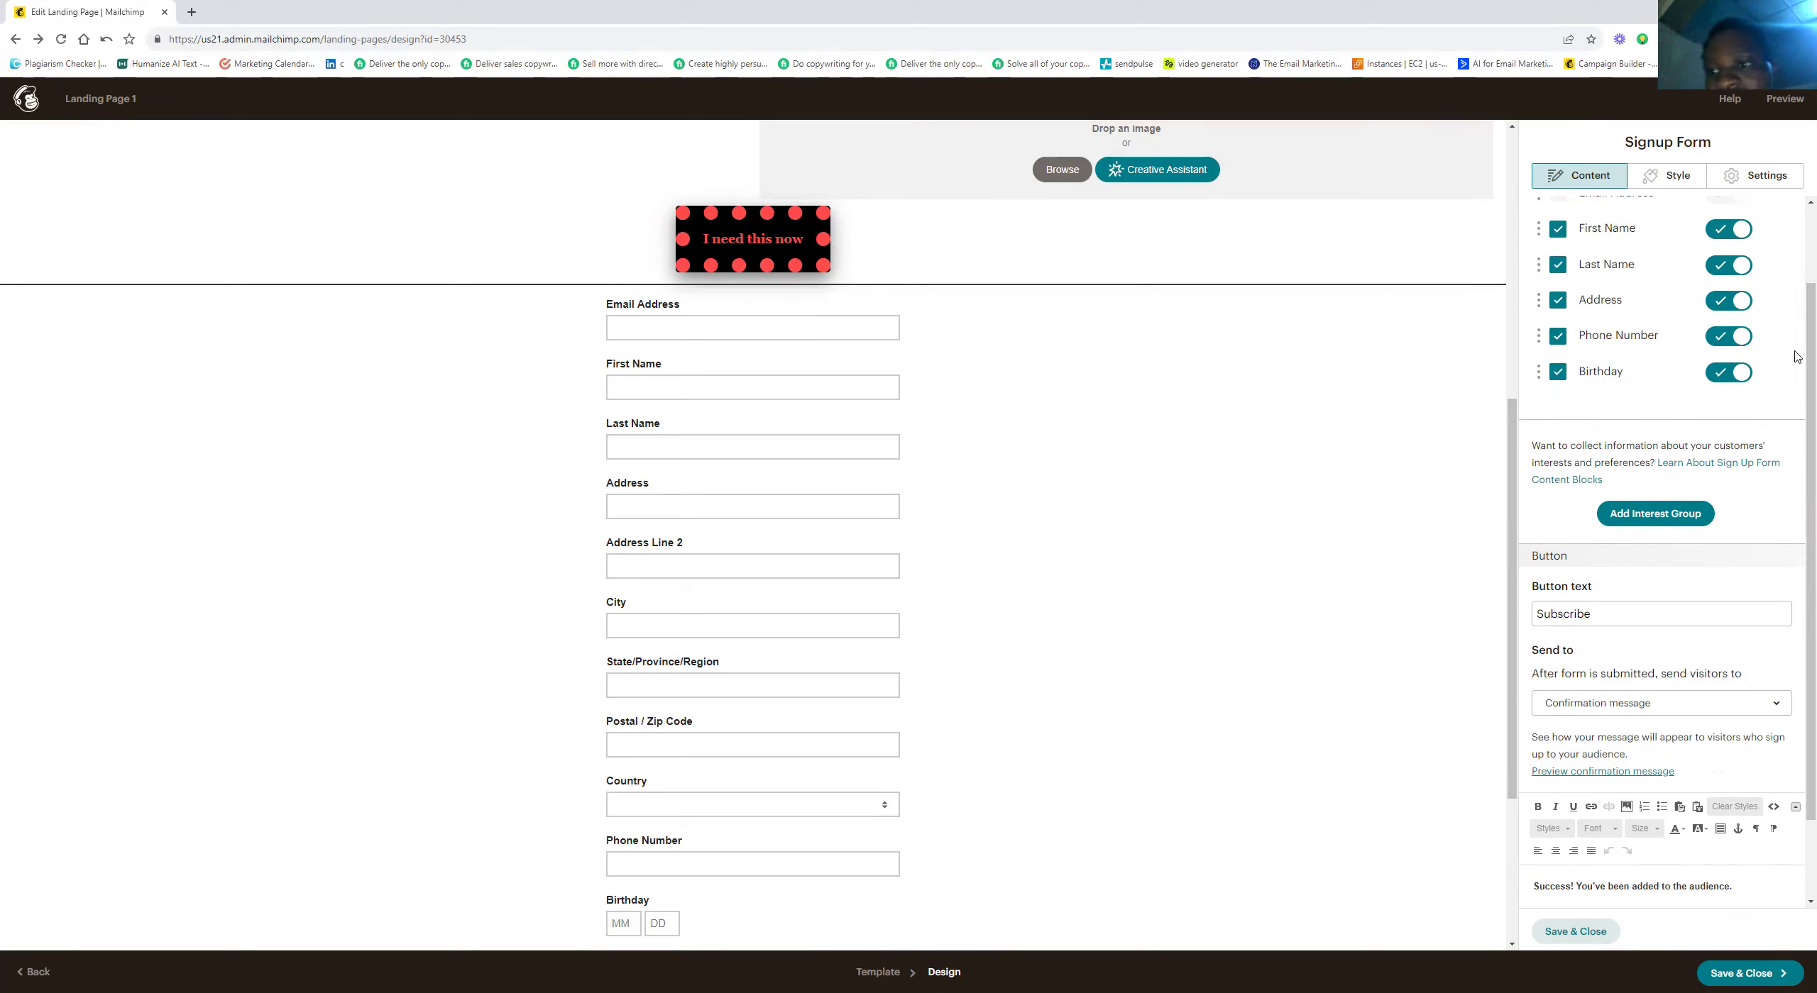
- Change the signup form's button text to "I'm all in for this"
scroll(1797, 305, up, 2)
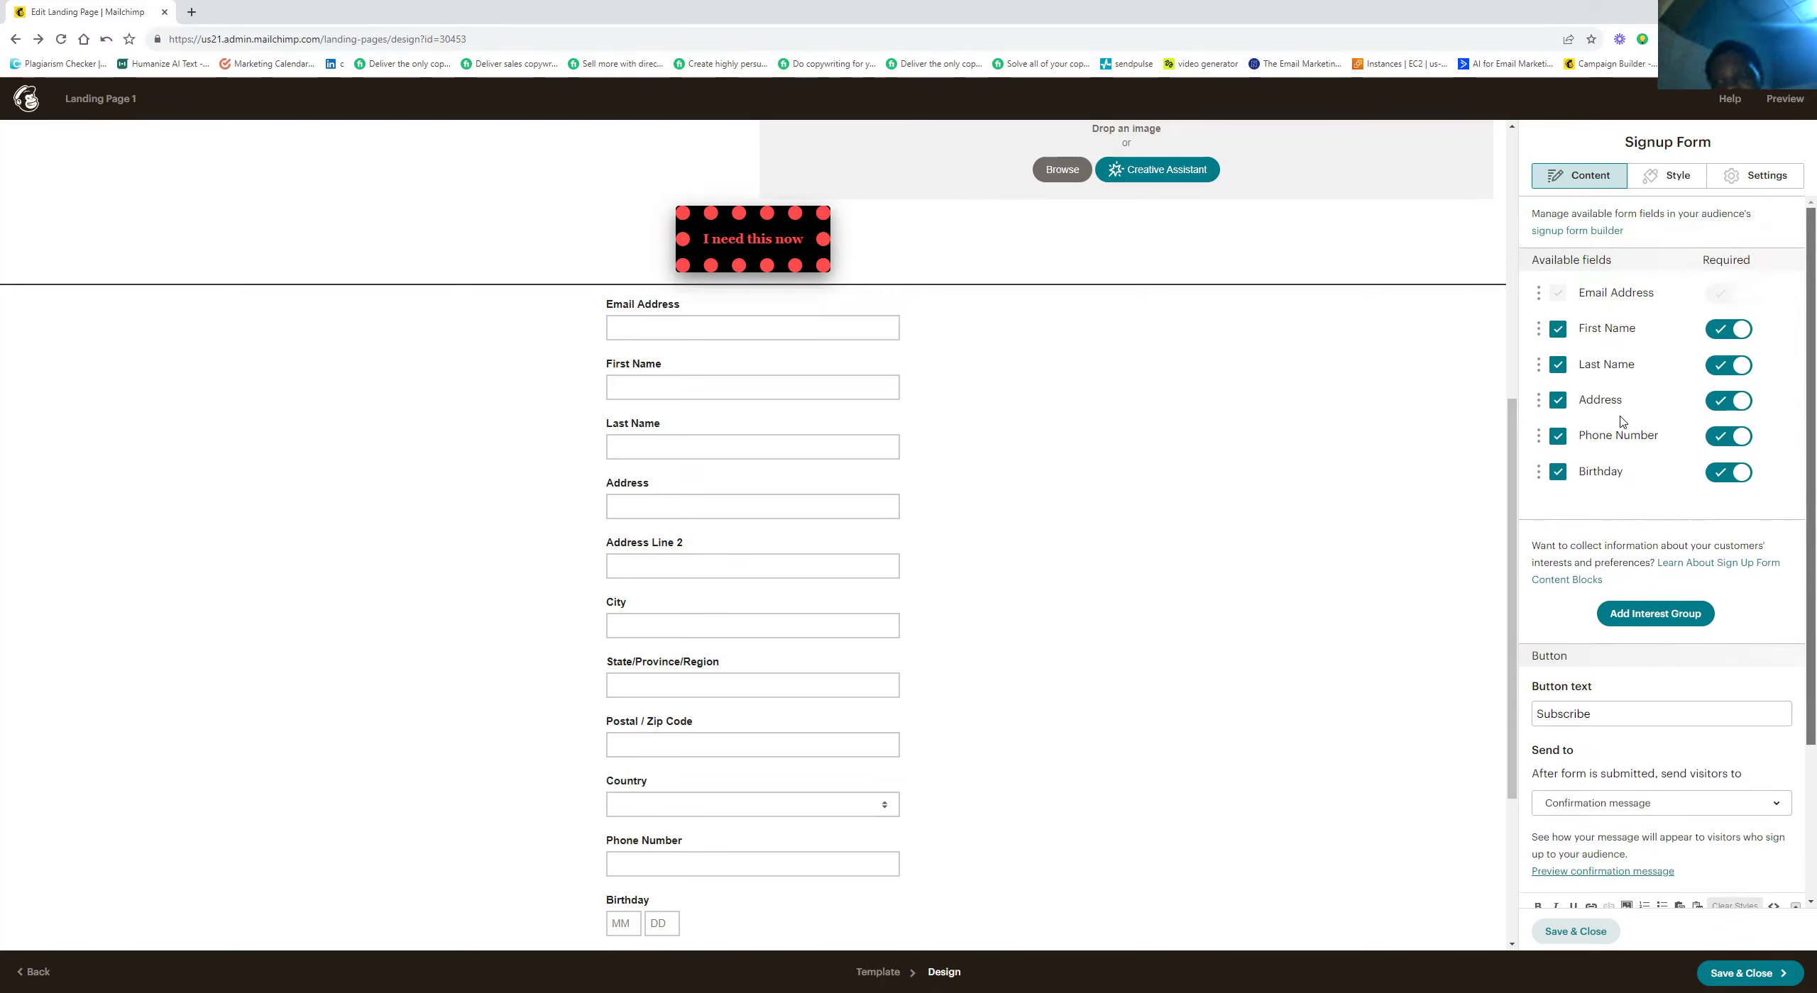
scroll(1797, 508, down, 2)
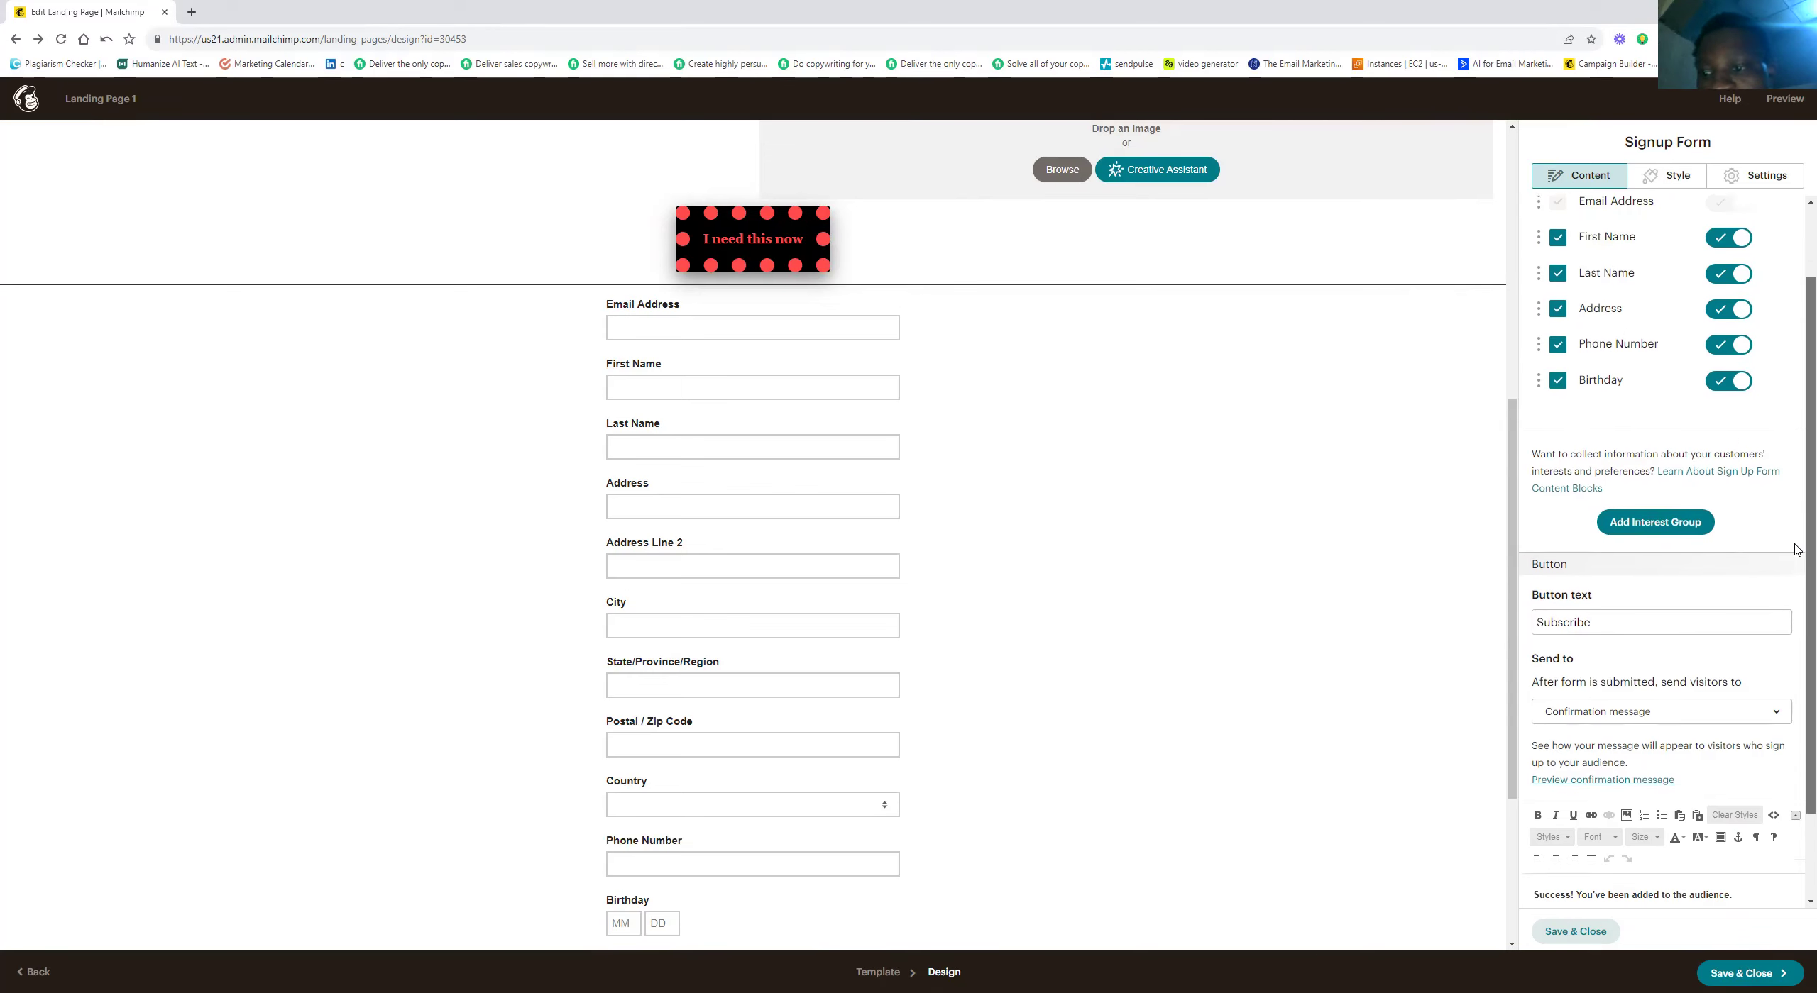
click(1635, 535)
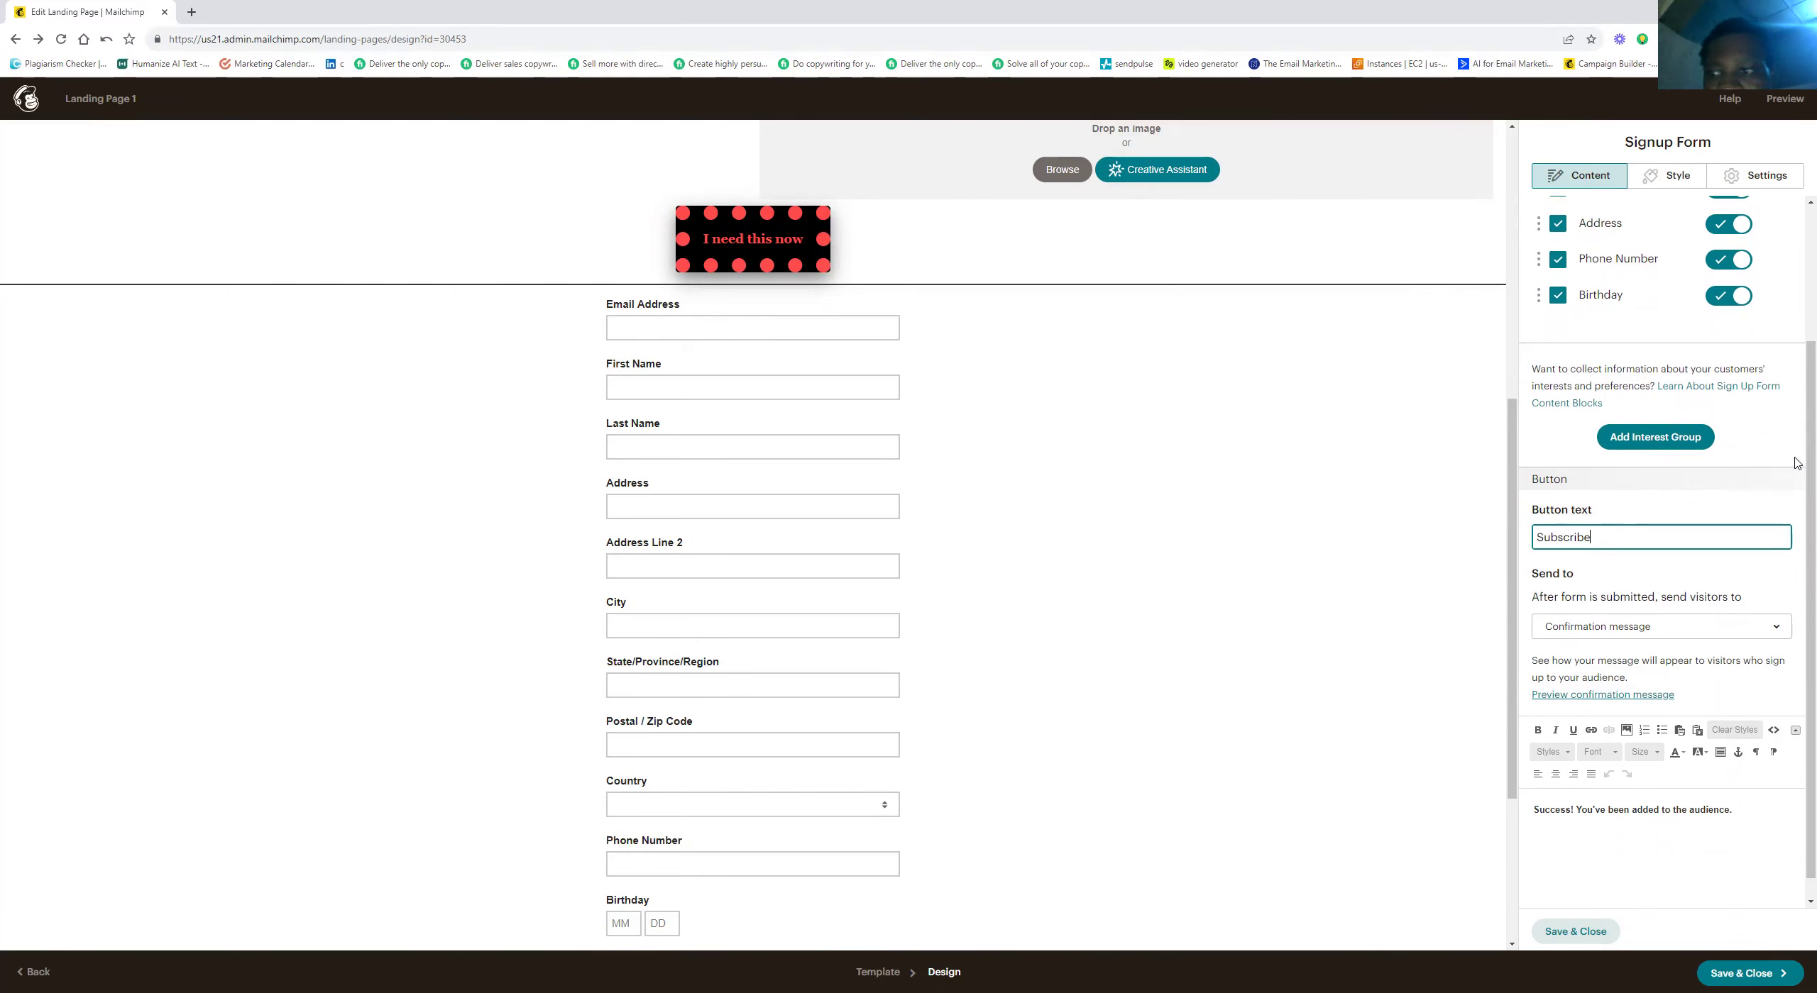
scroll(1797, 681, down, 1)
scroll(1405, 701, down, 4)
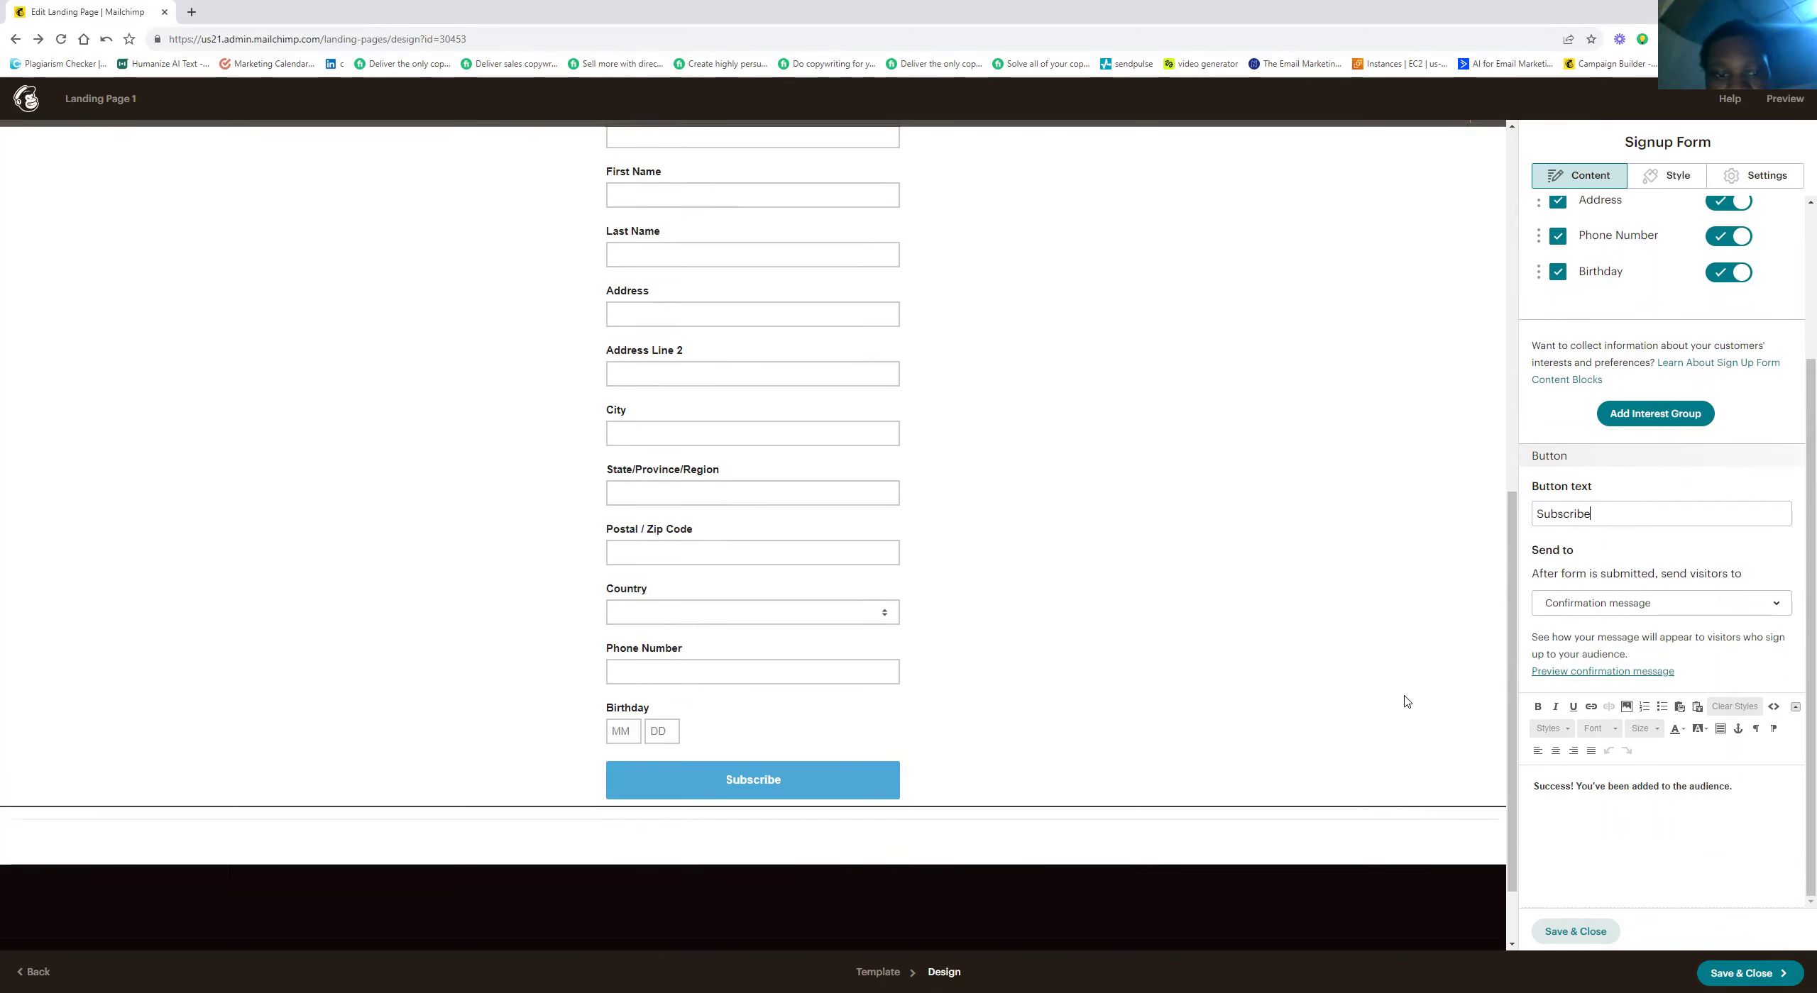
click(1613, 515)
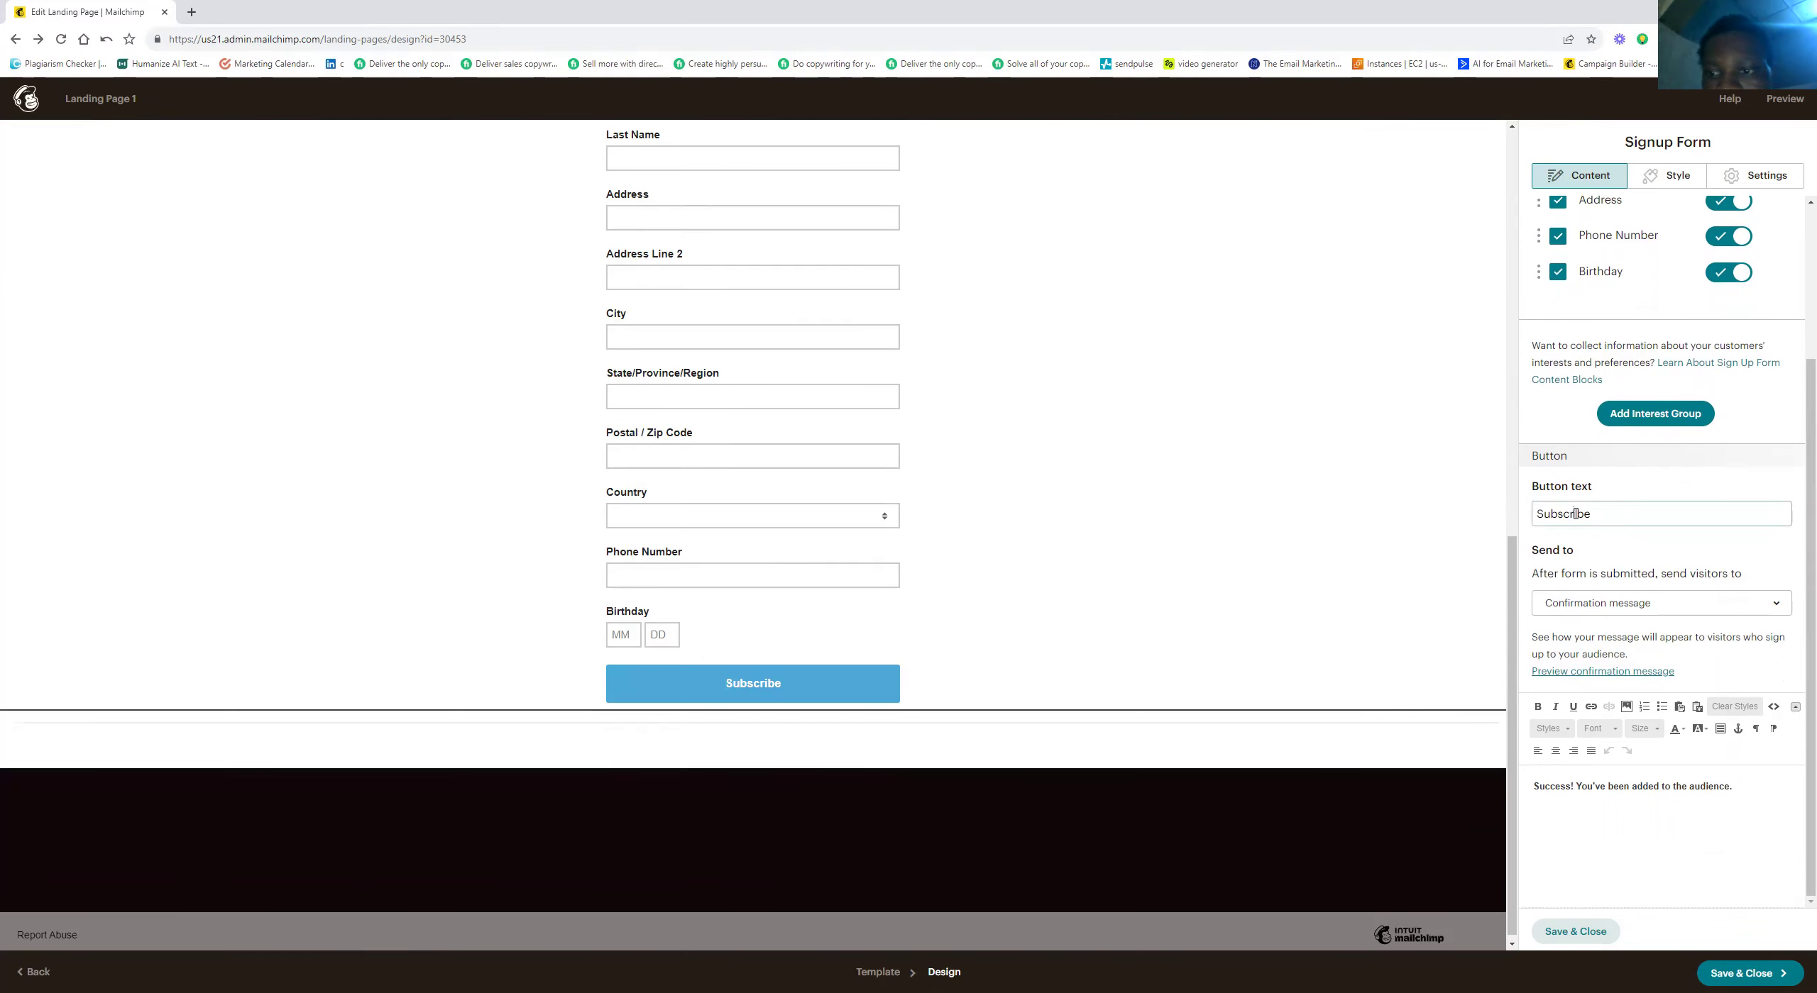
double_click(1575, 513)
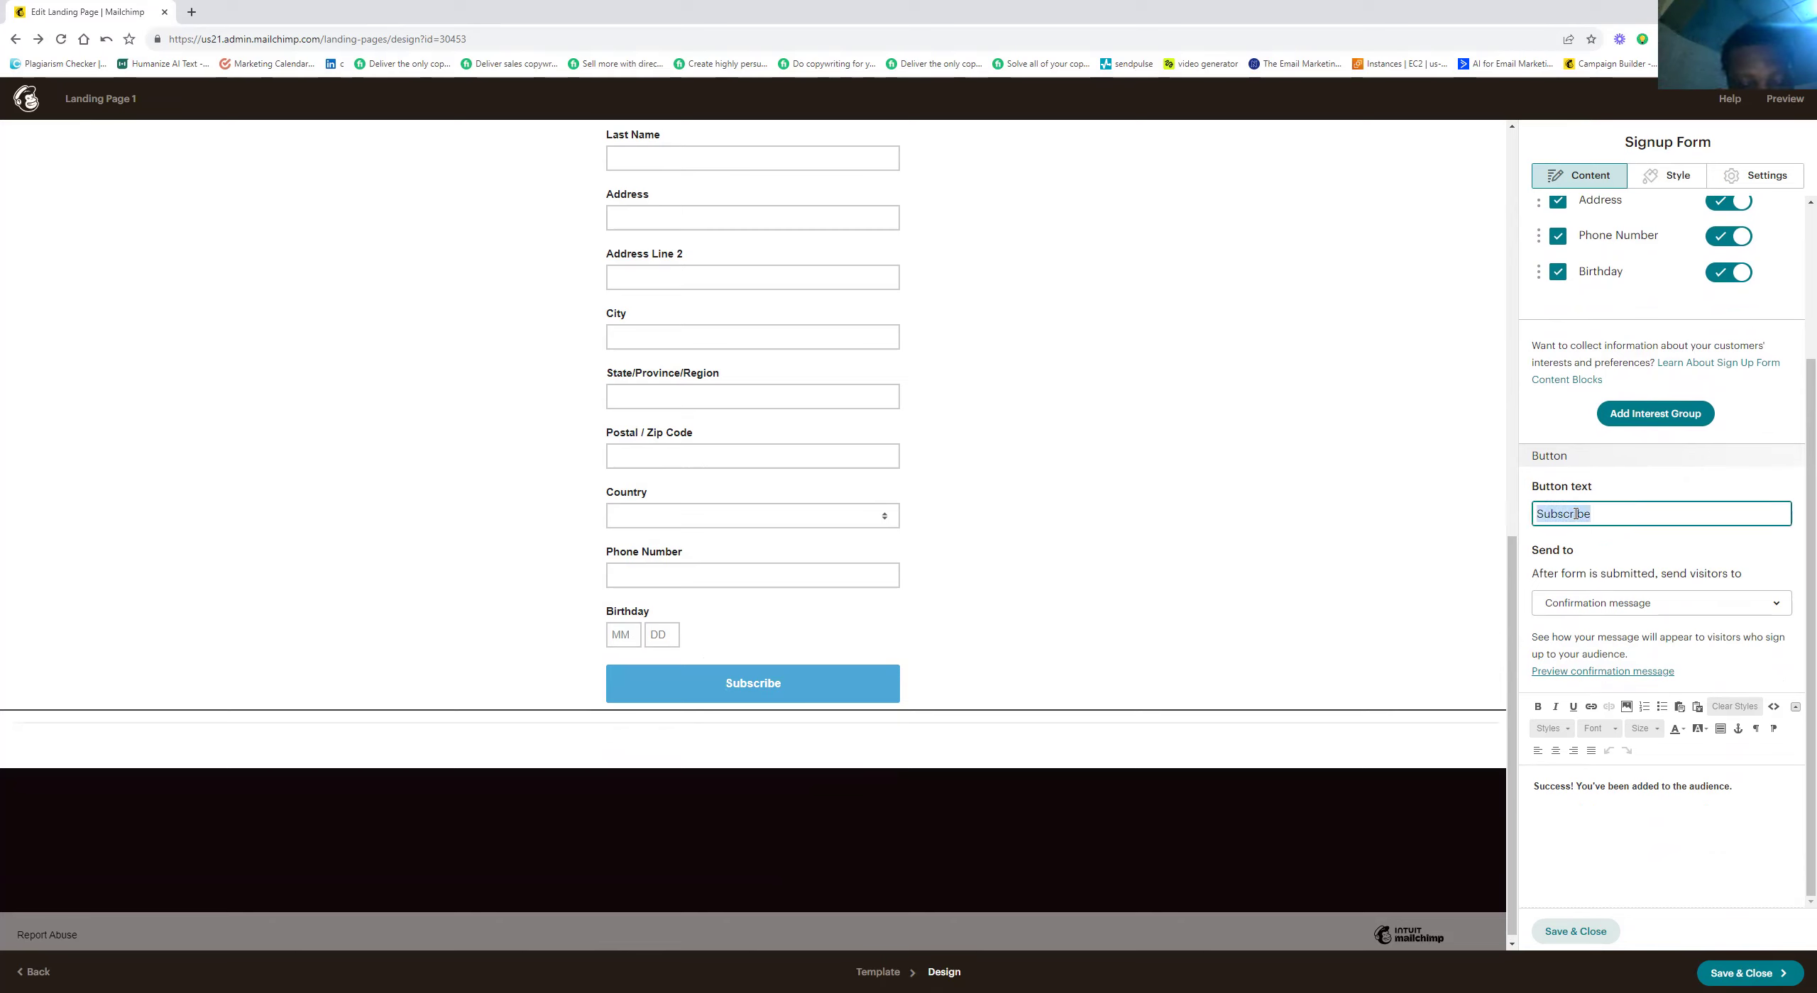
key(BackSpace)
text(I'm in all)
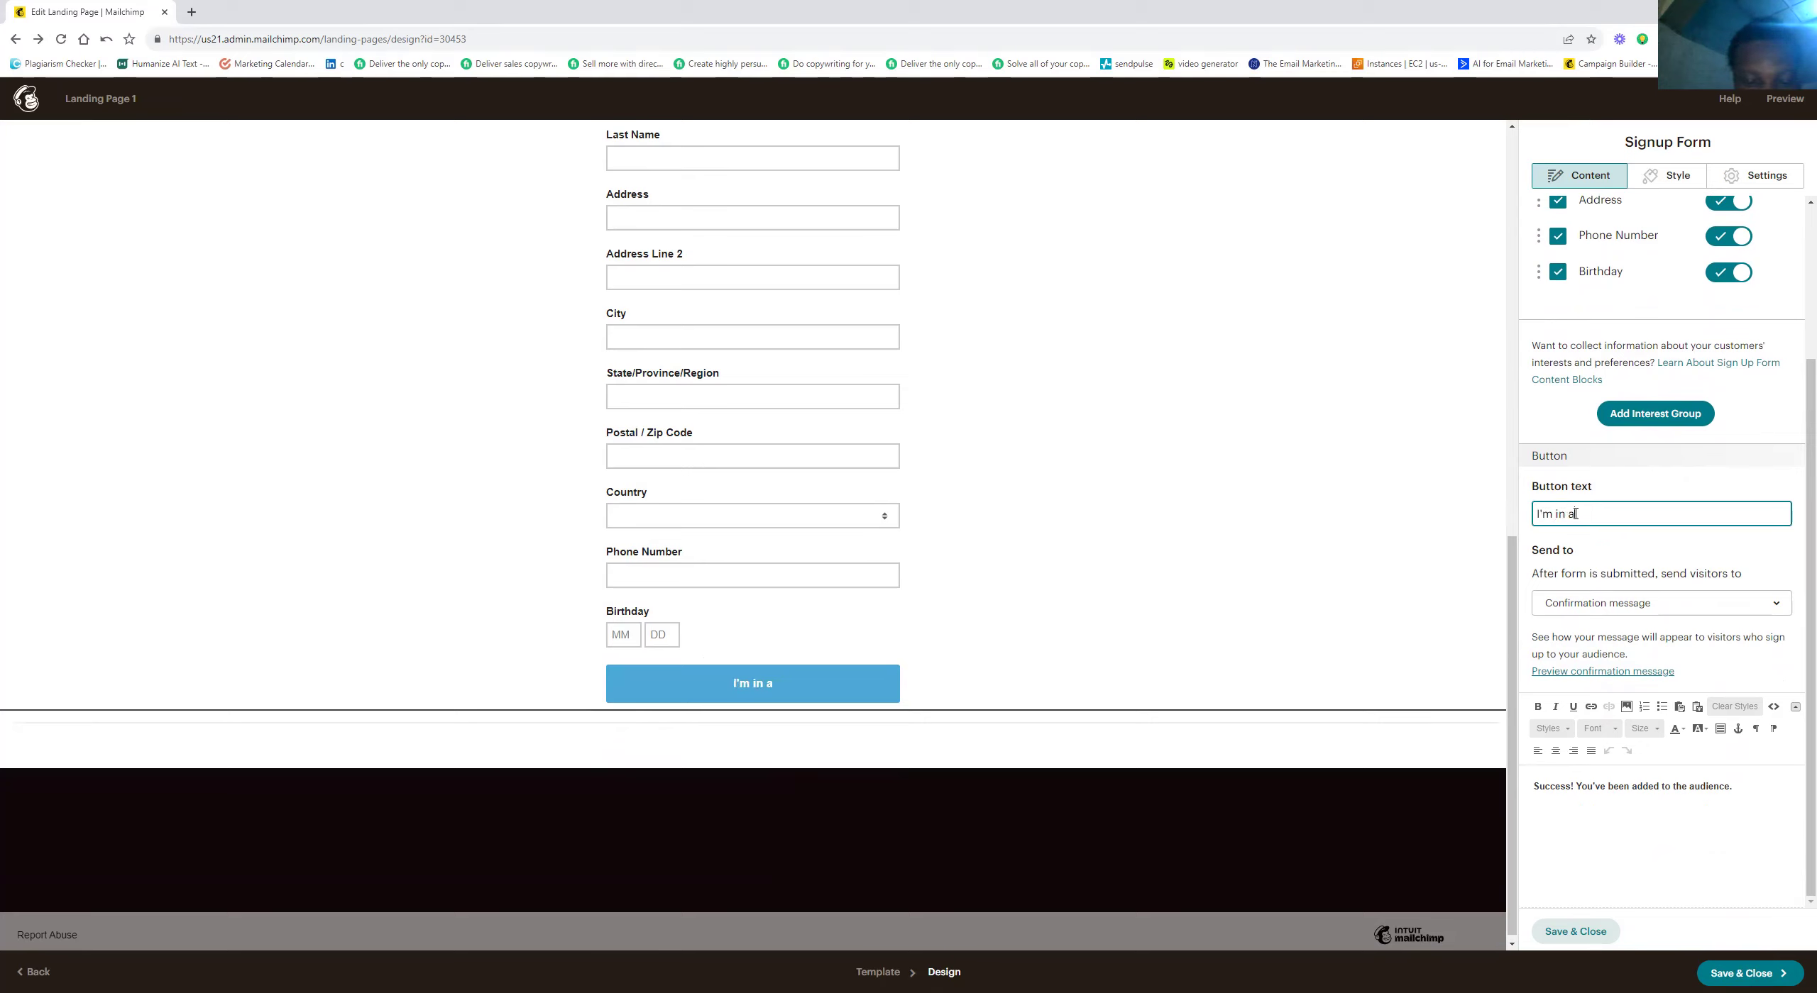
key(BackSpace)
key(BackSpace)
key(BackSpace)
key(BackSpace)
key(BackSpace)
key(BackSpace)
key(BackSpace)
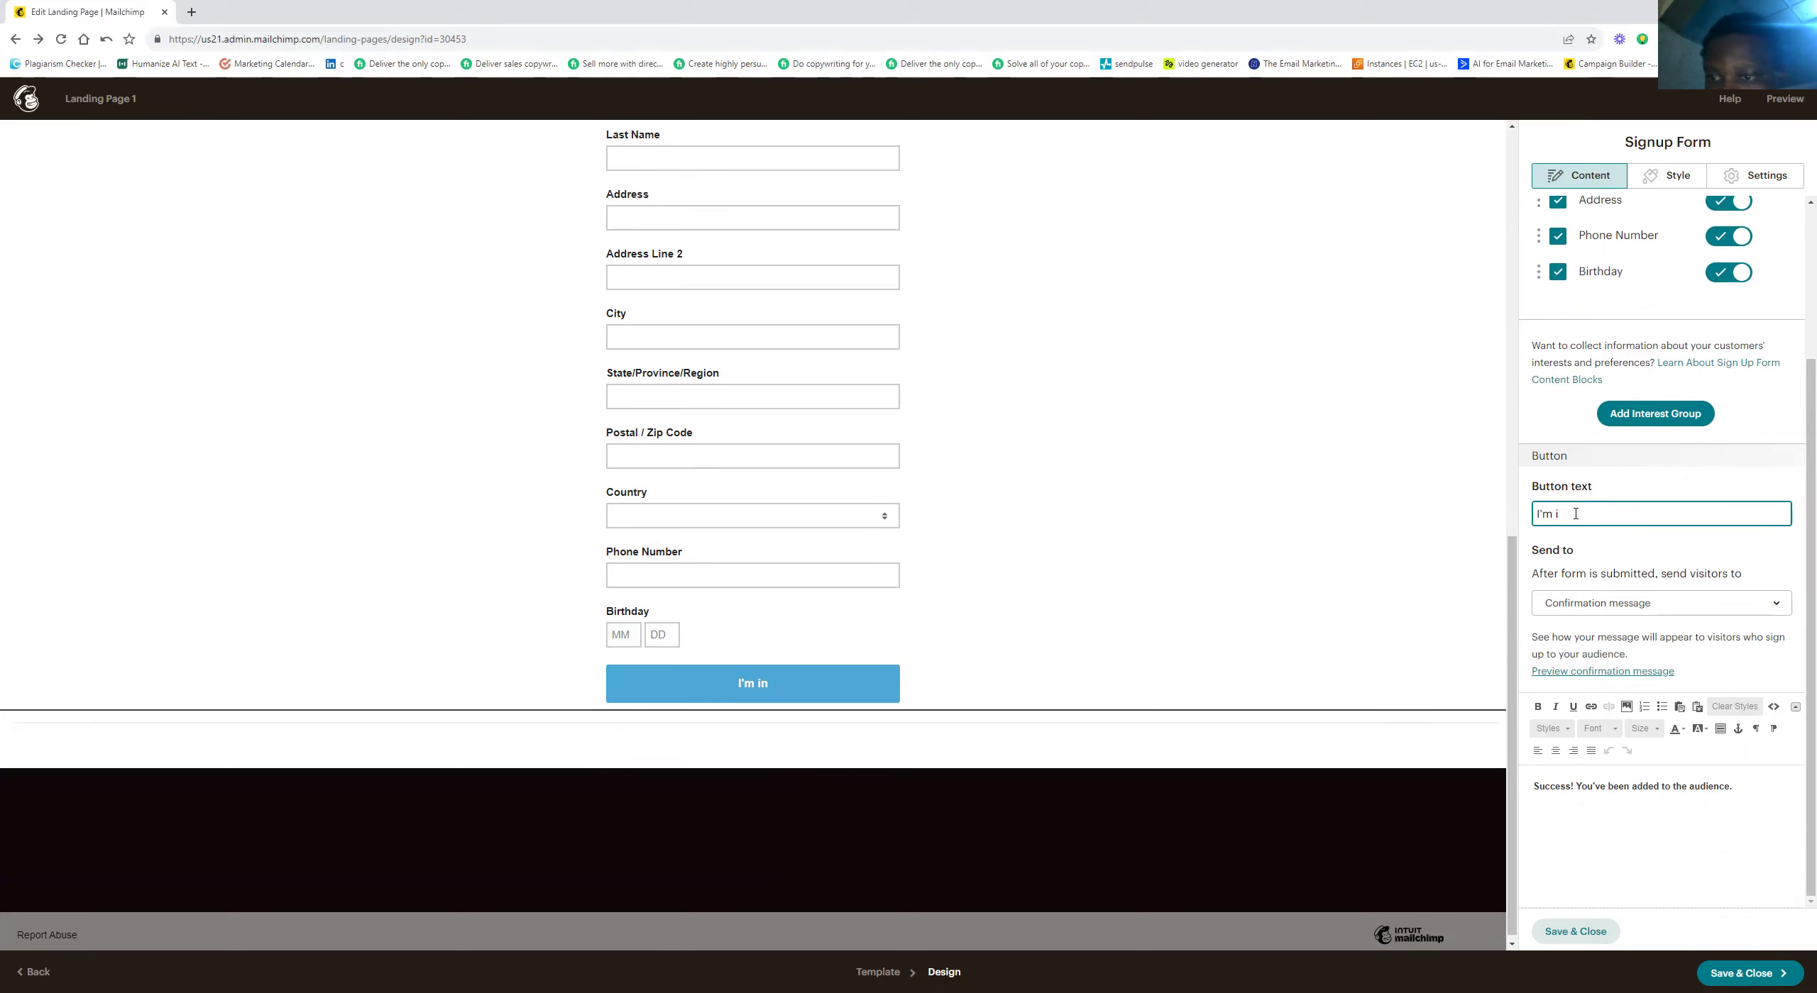
text(al)
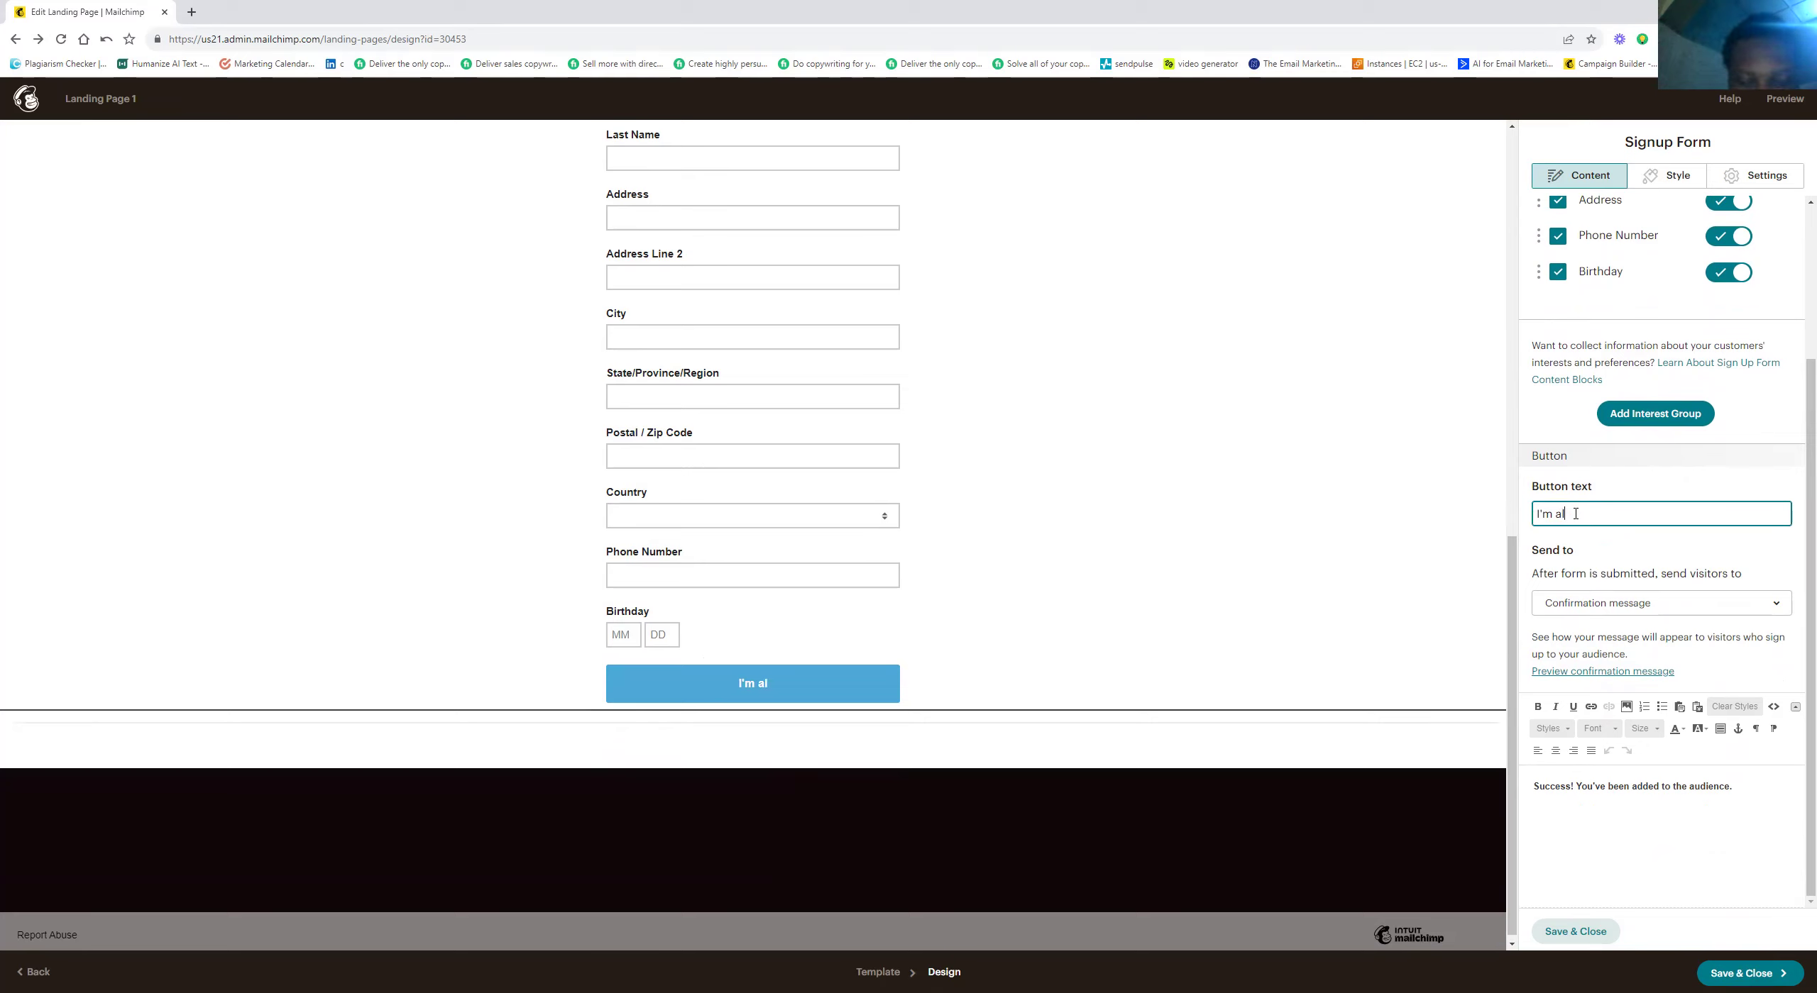
text(l in for this)
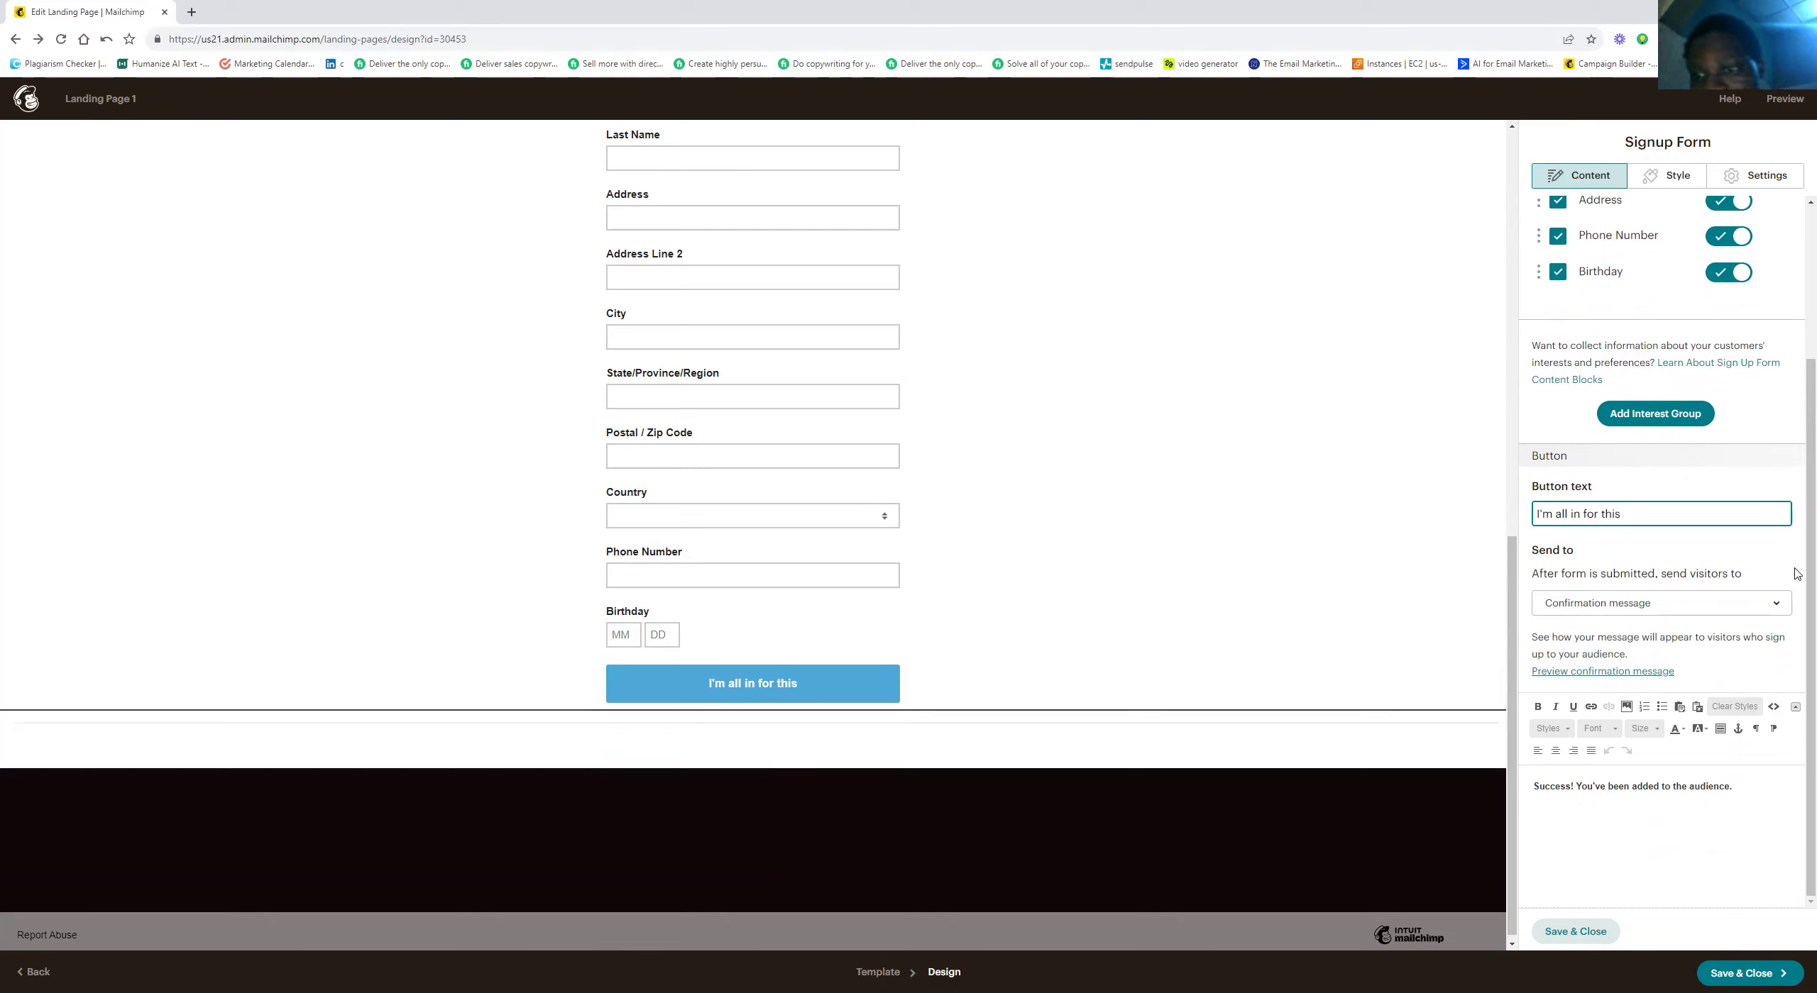
- Set the signup form to send visitors to a web address after submission
click(1698, 608)
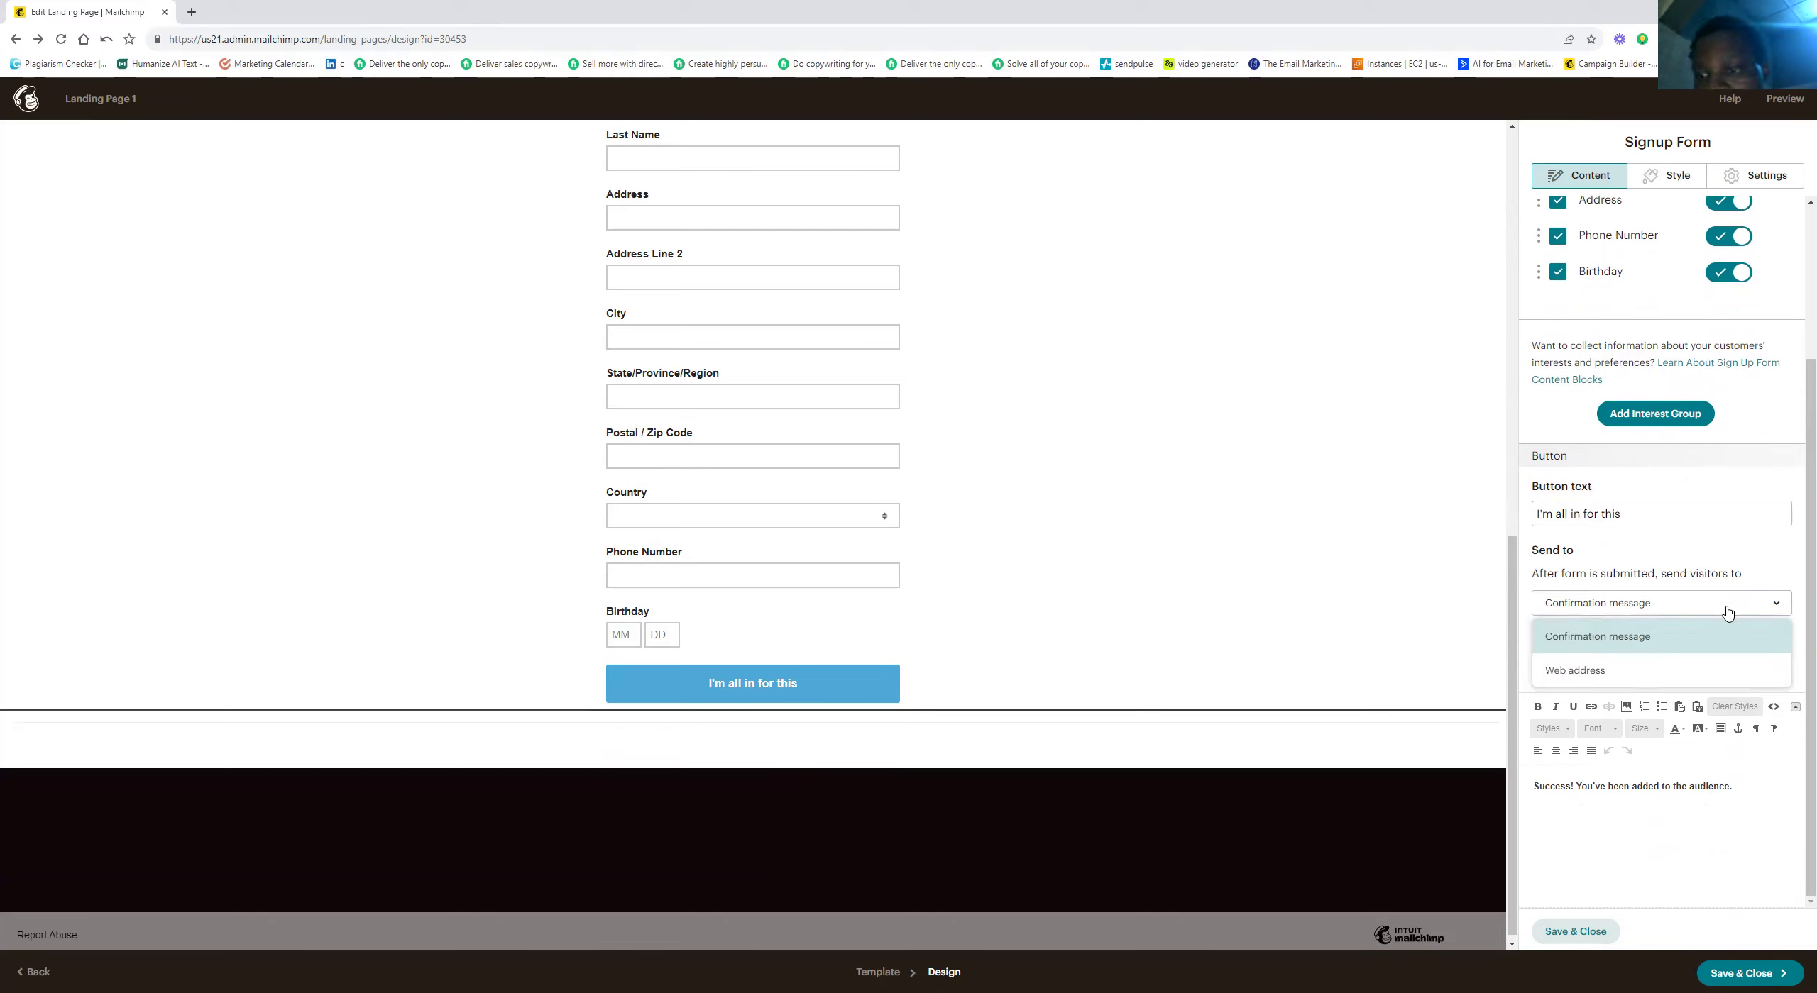
click(1631, 637)
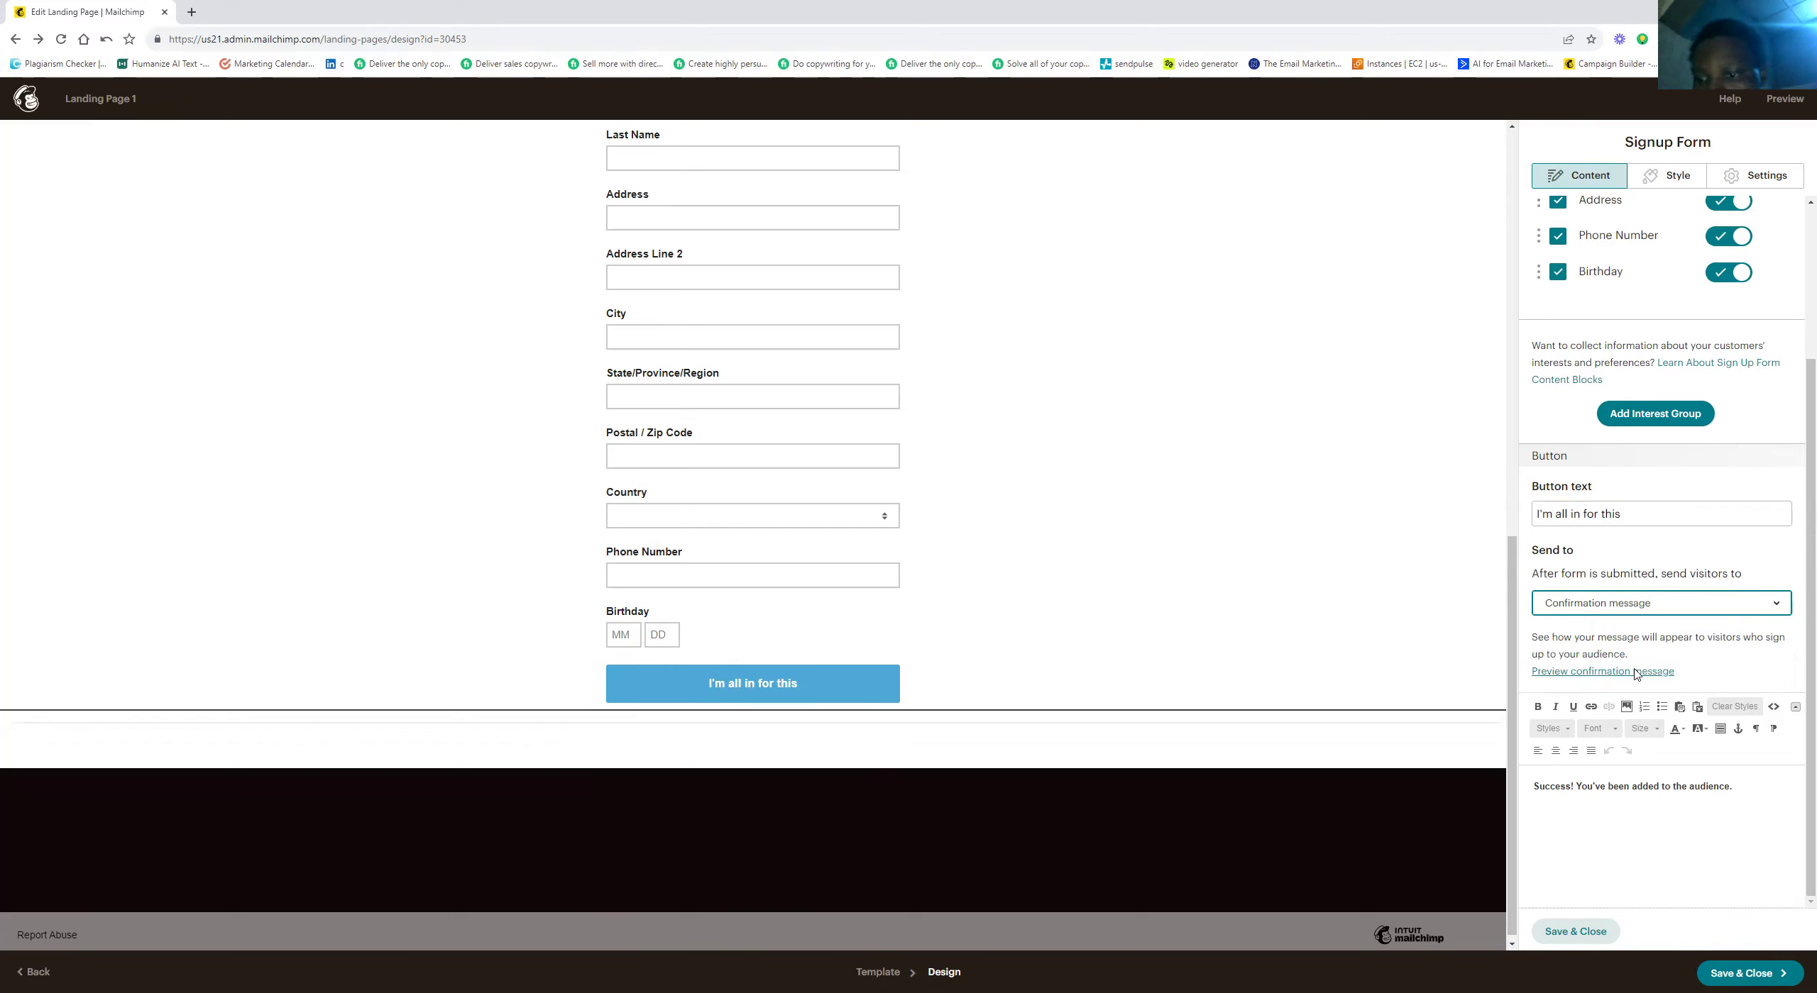
click(1680, 603)
click(1634, 670)
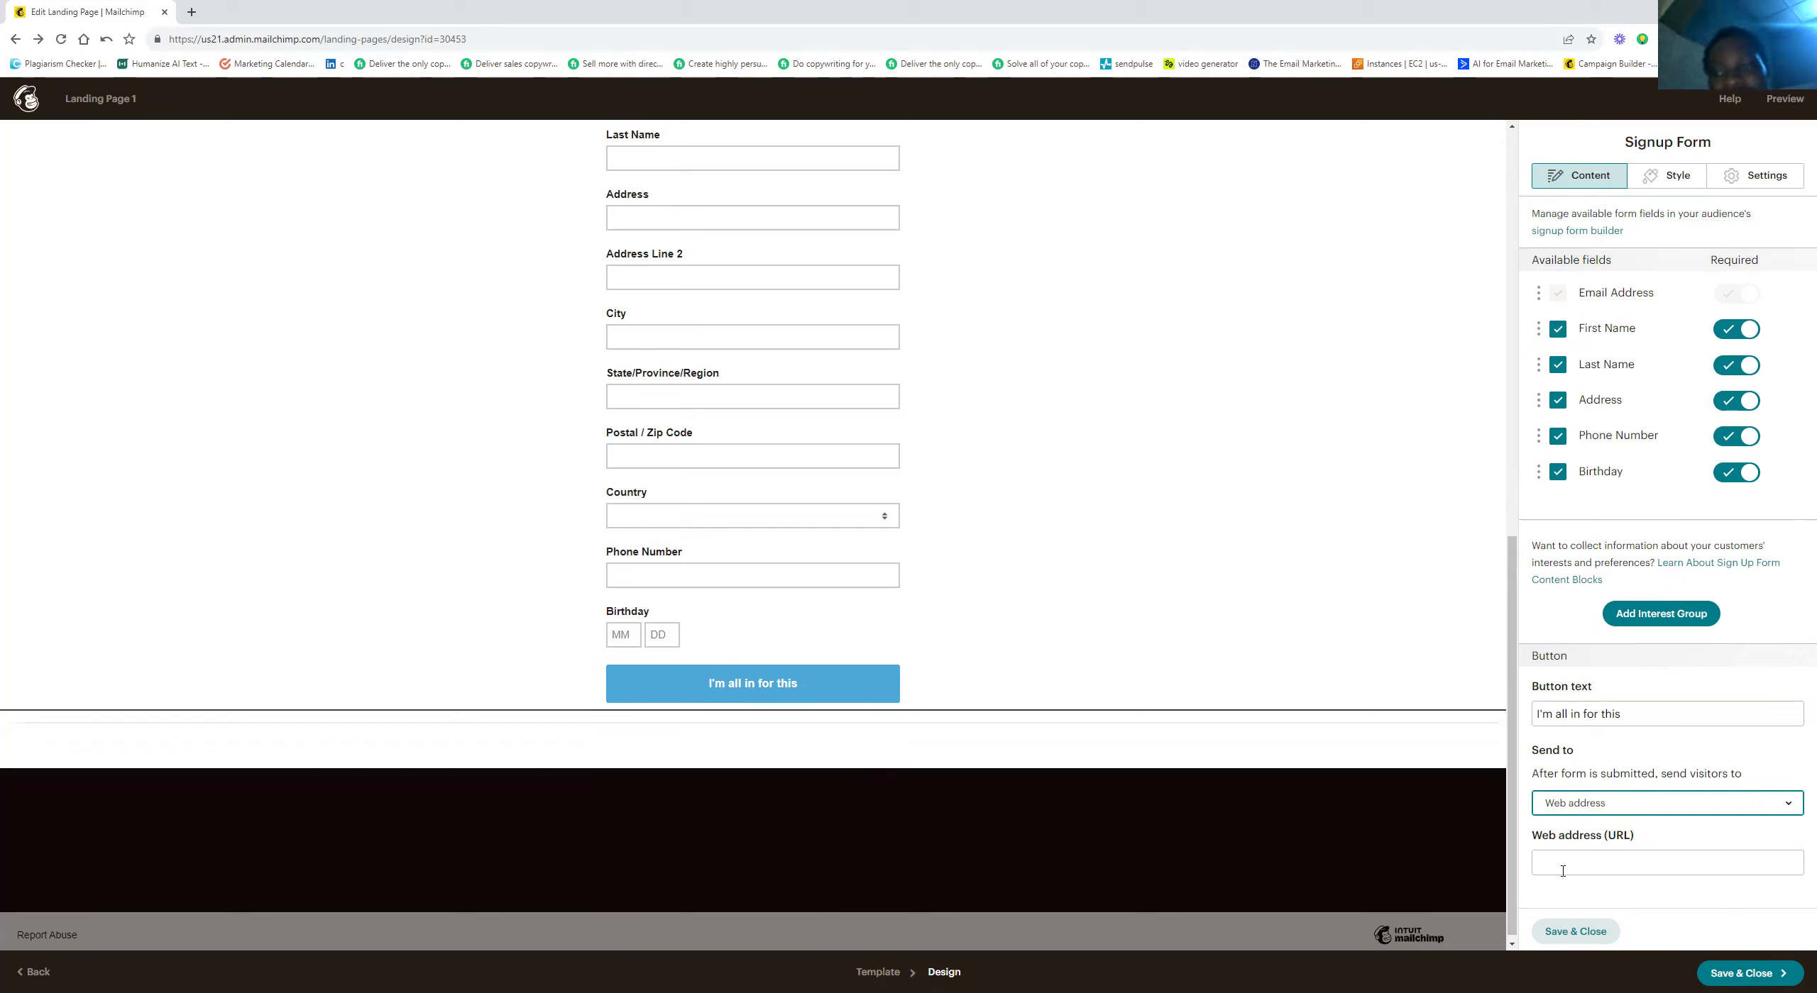
click(1610, 812)
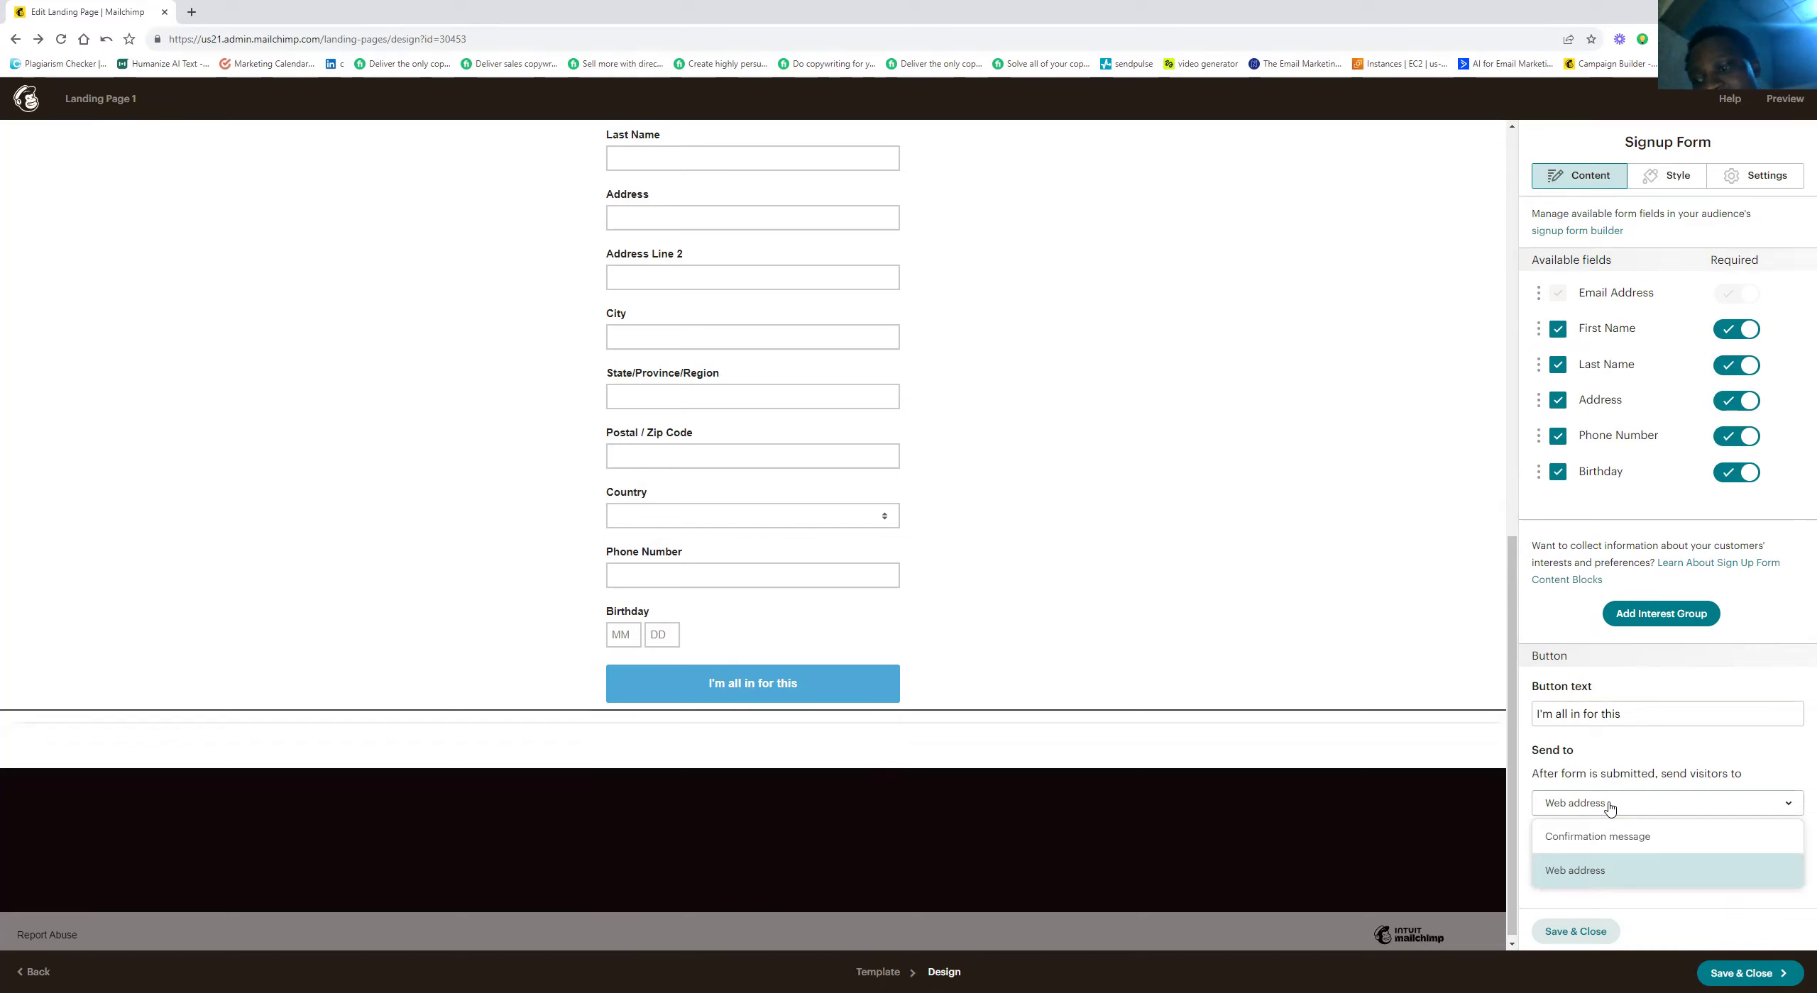
click(1617, 740)
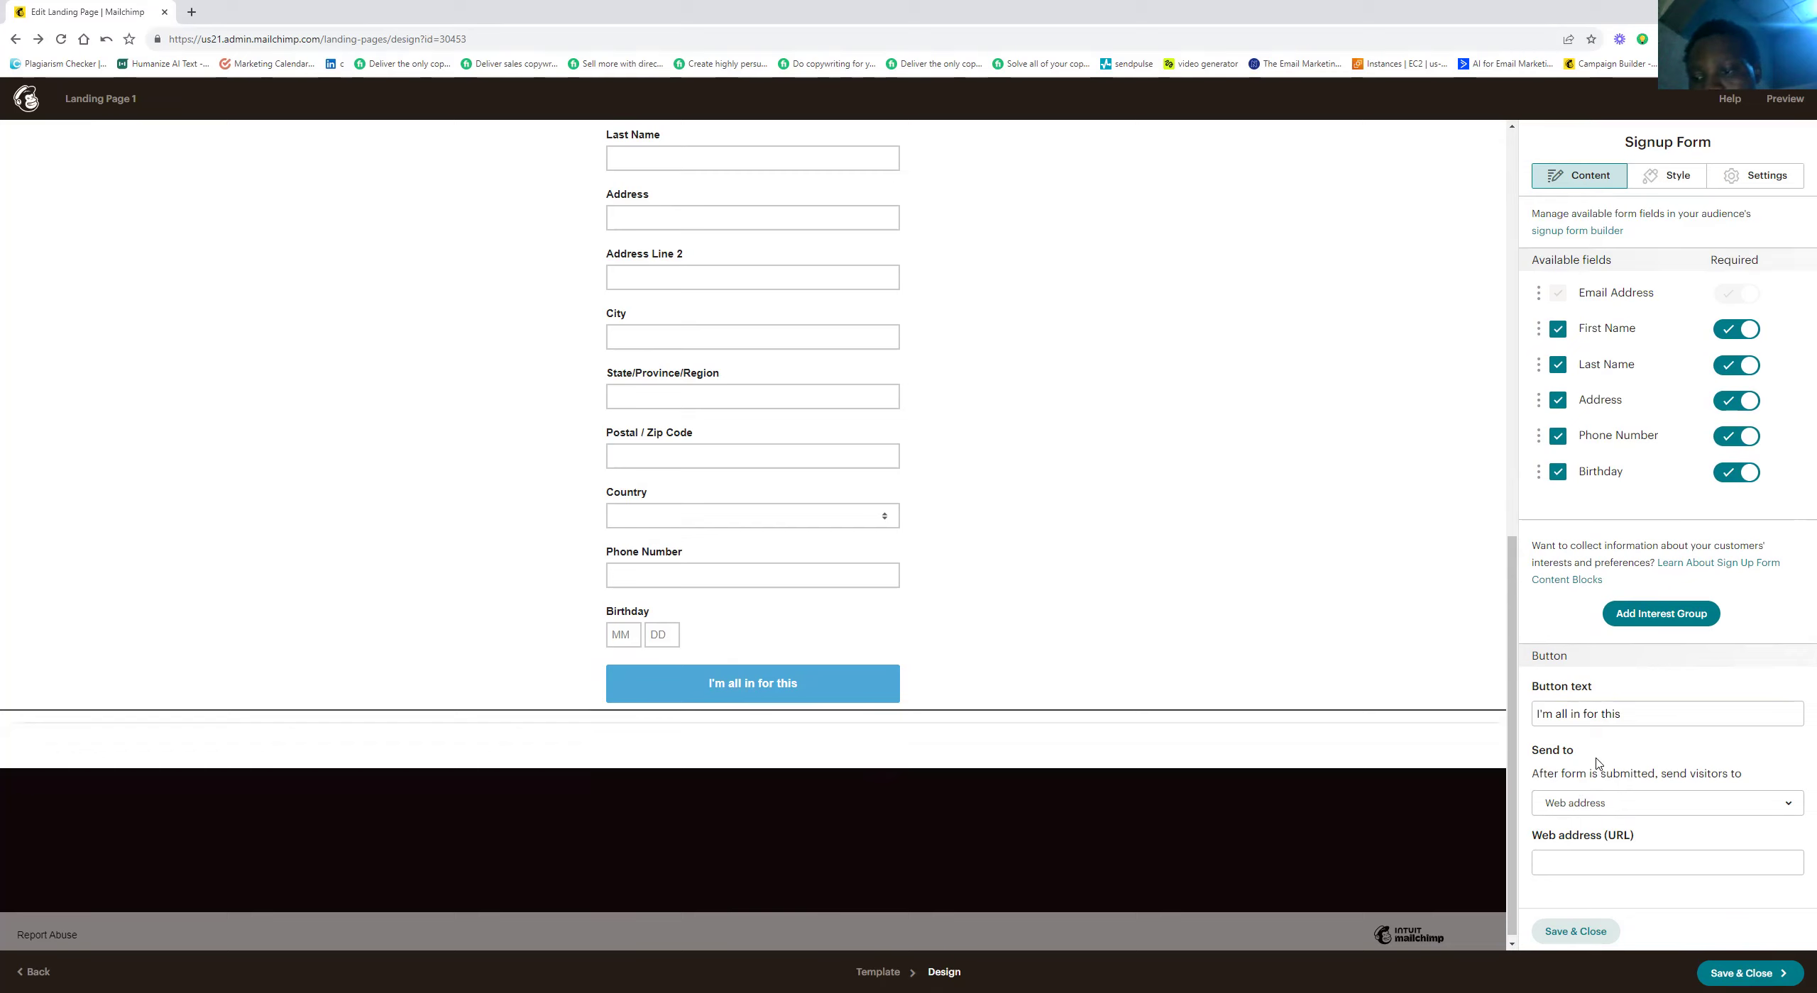
click(1657, 803)
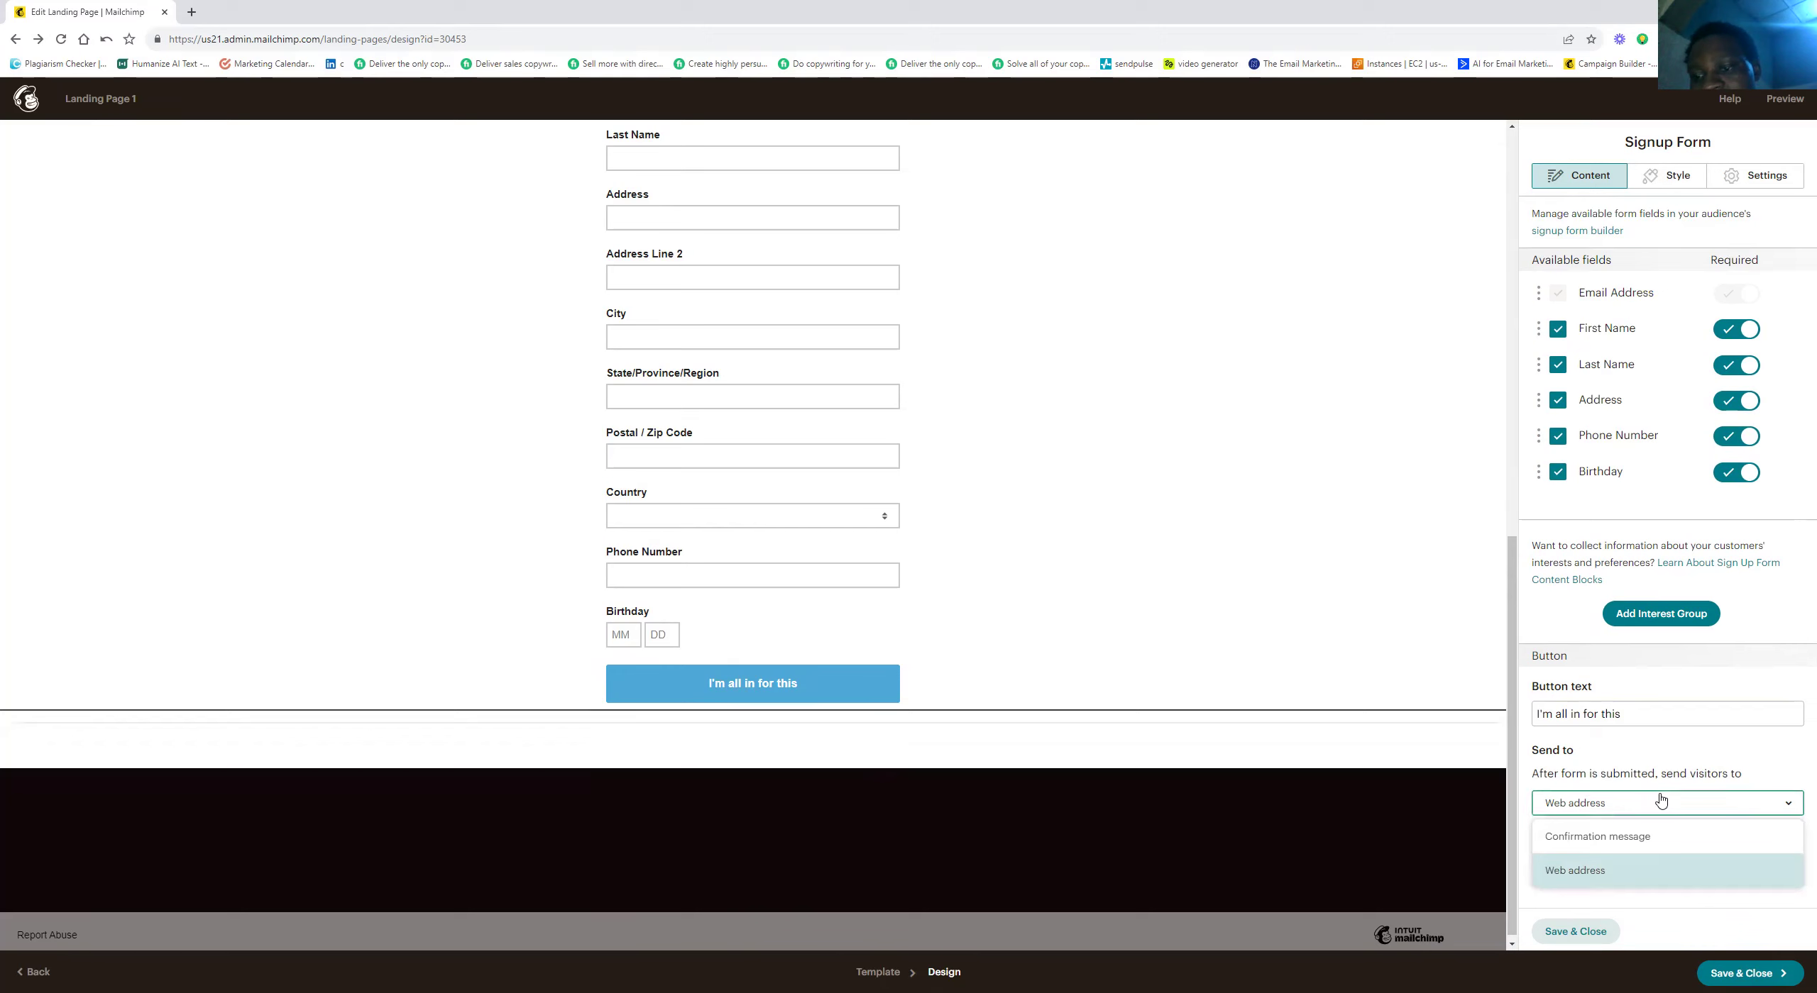
click(1797, 734)
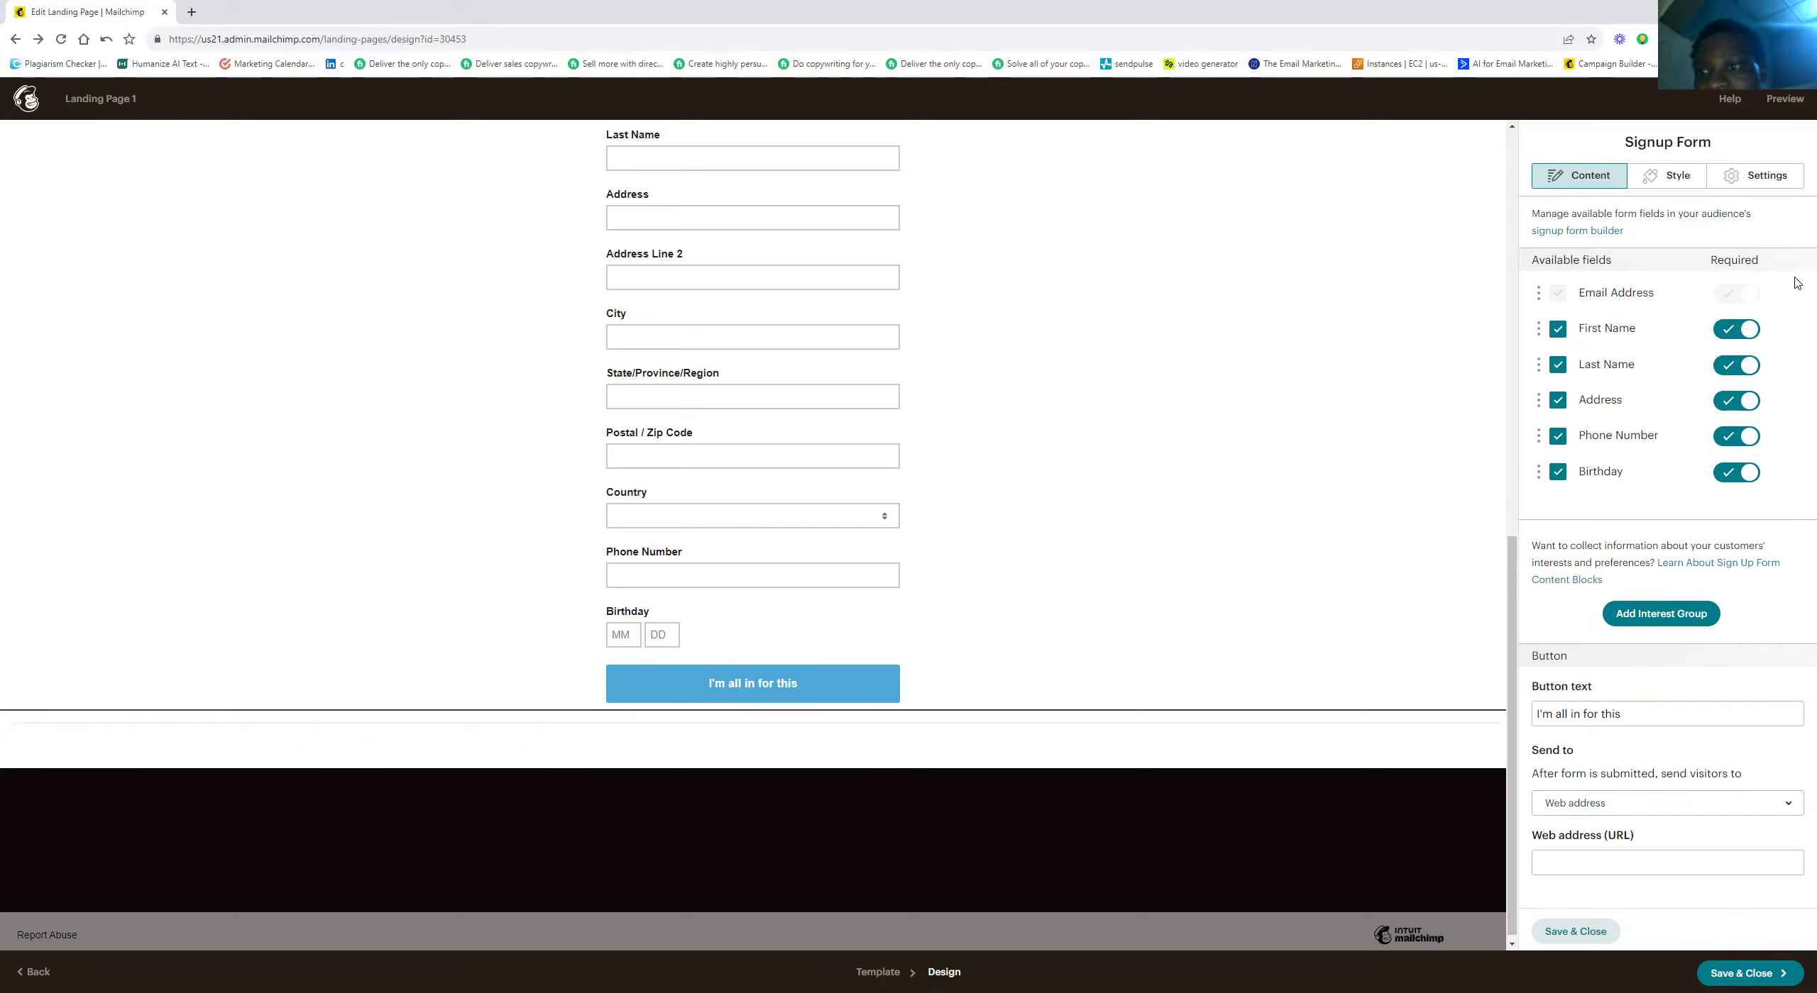
- Give the signup form block container a red #bb4848 background
click(1673, 182)
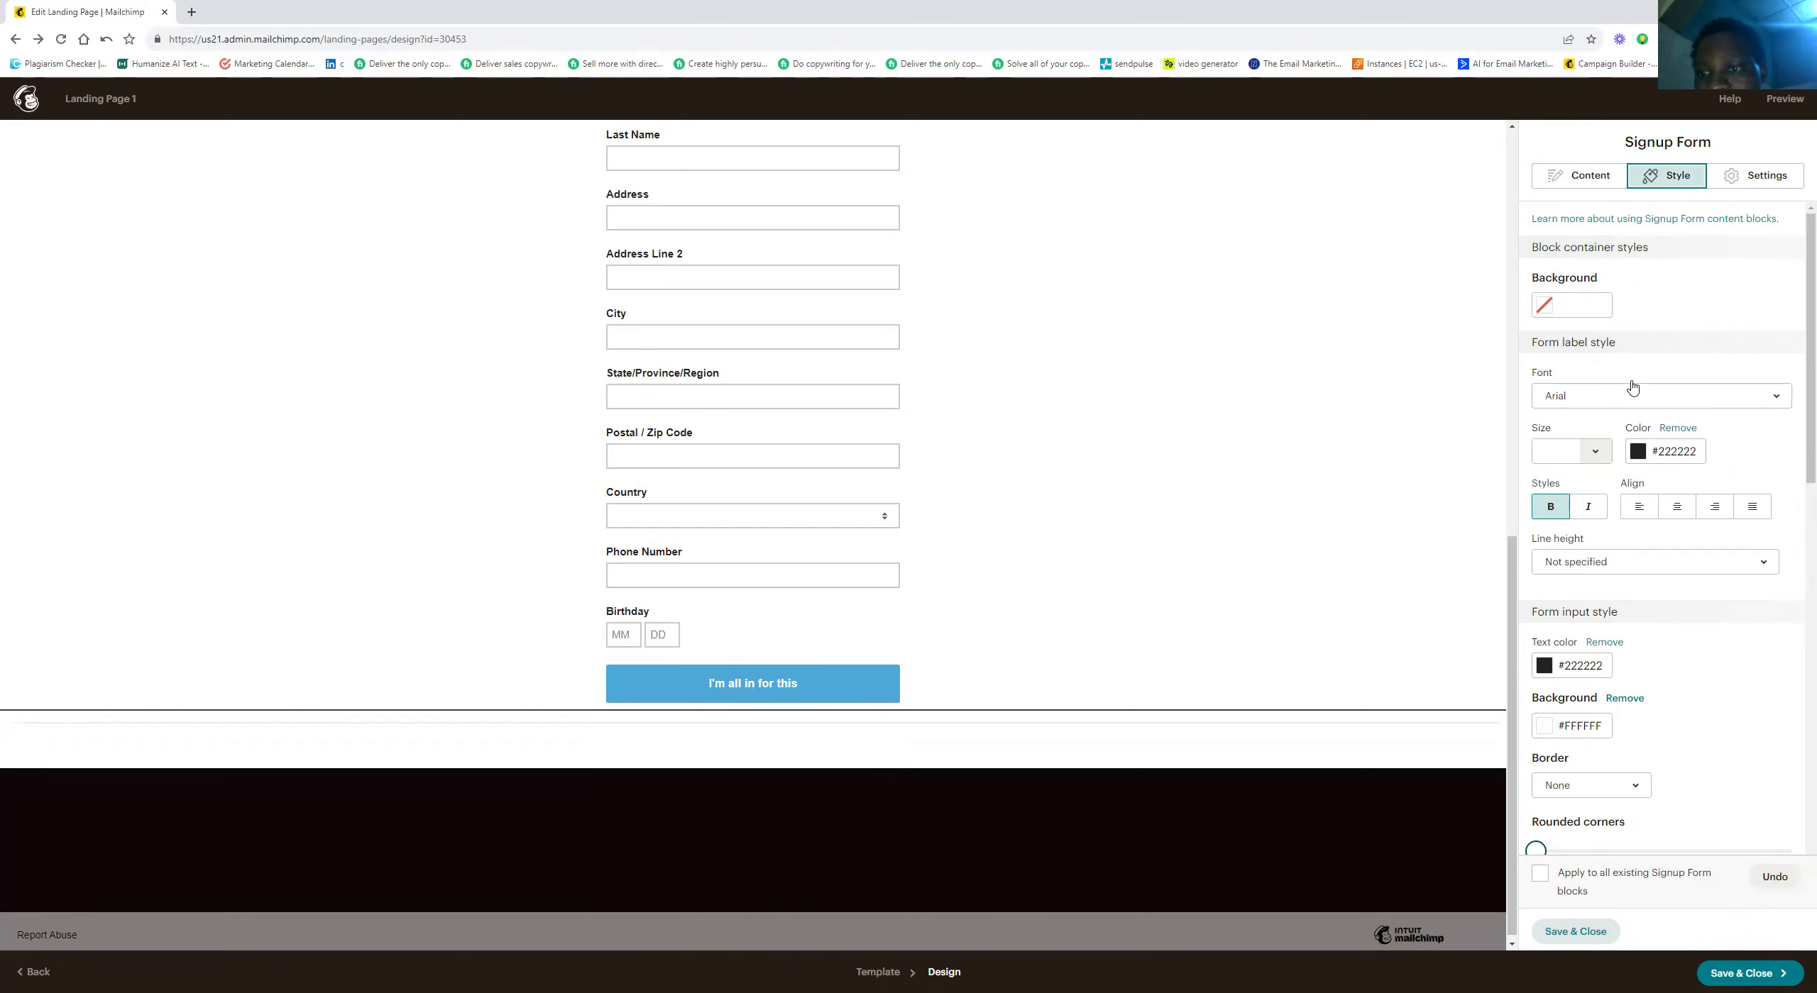
click(1545, 305)
mouse_move(1593, 390)
mouse_down()
mouse_move(1558, 388)
mouse_move(1602, 291)
mouse_move(1605, 315)
mouse_up()
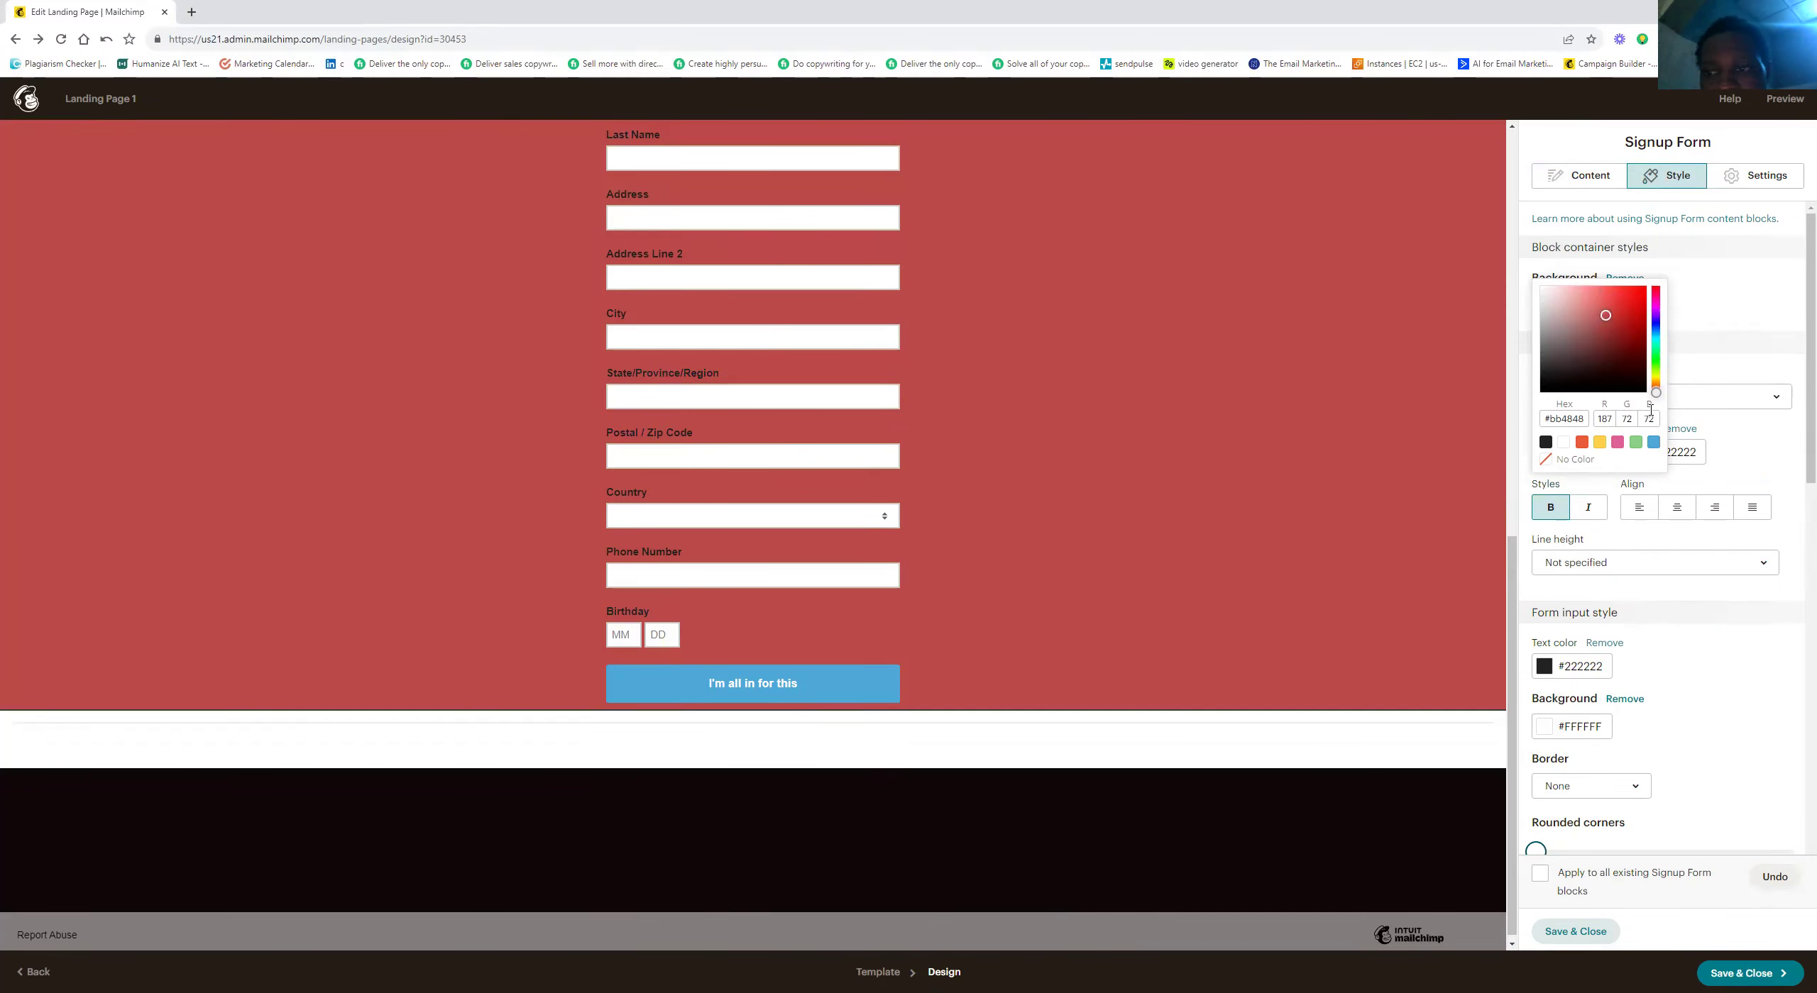
click(1749, 427)
- Set the form label size to 10px and the label color to red #ff3333
click(1572, 445)
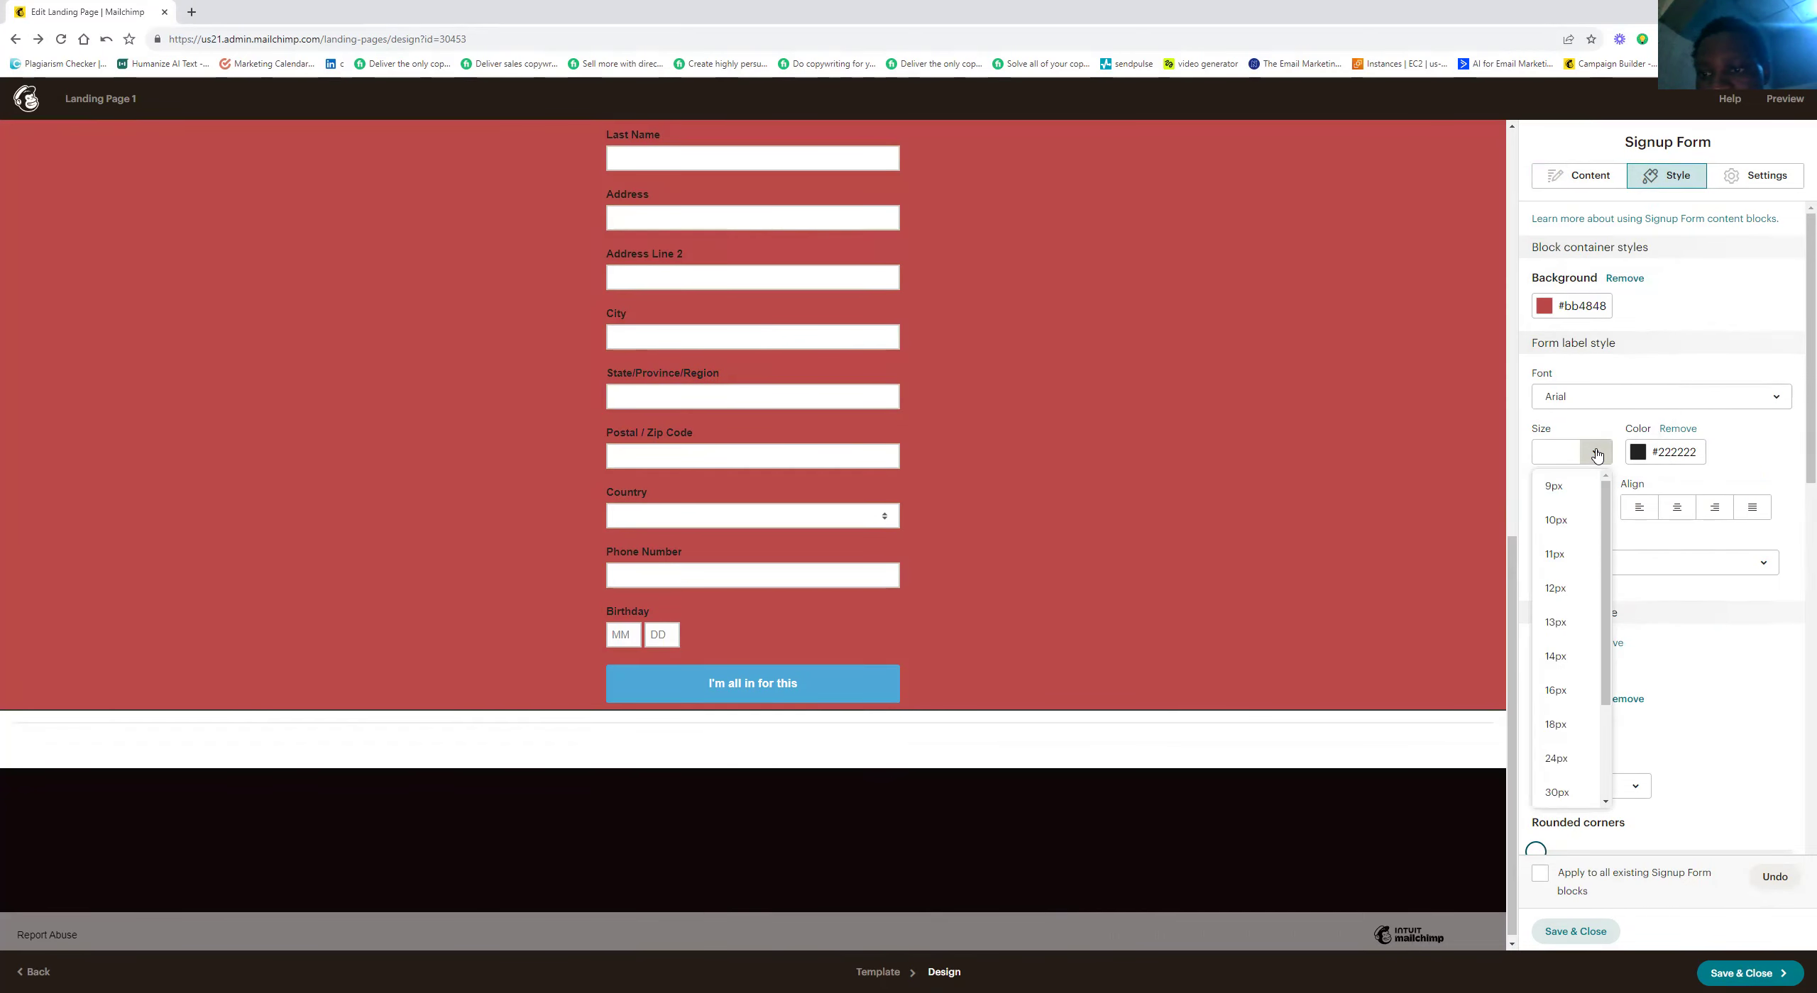
click(1576, 529)
click(1645, 461)
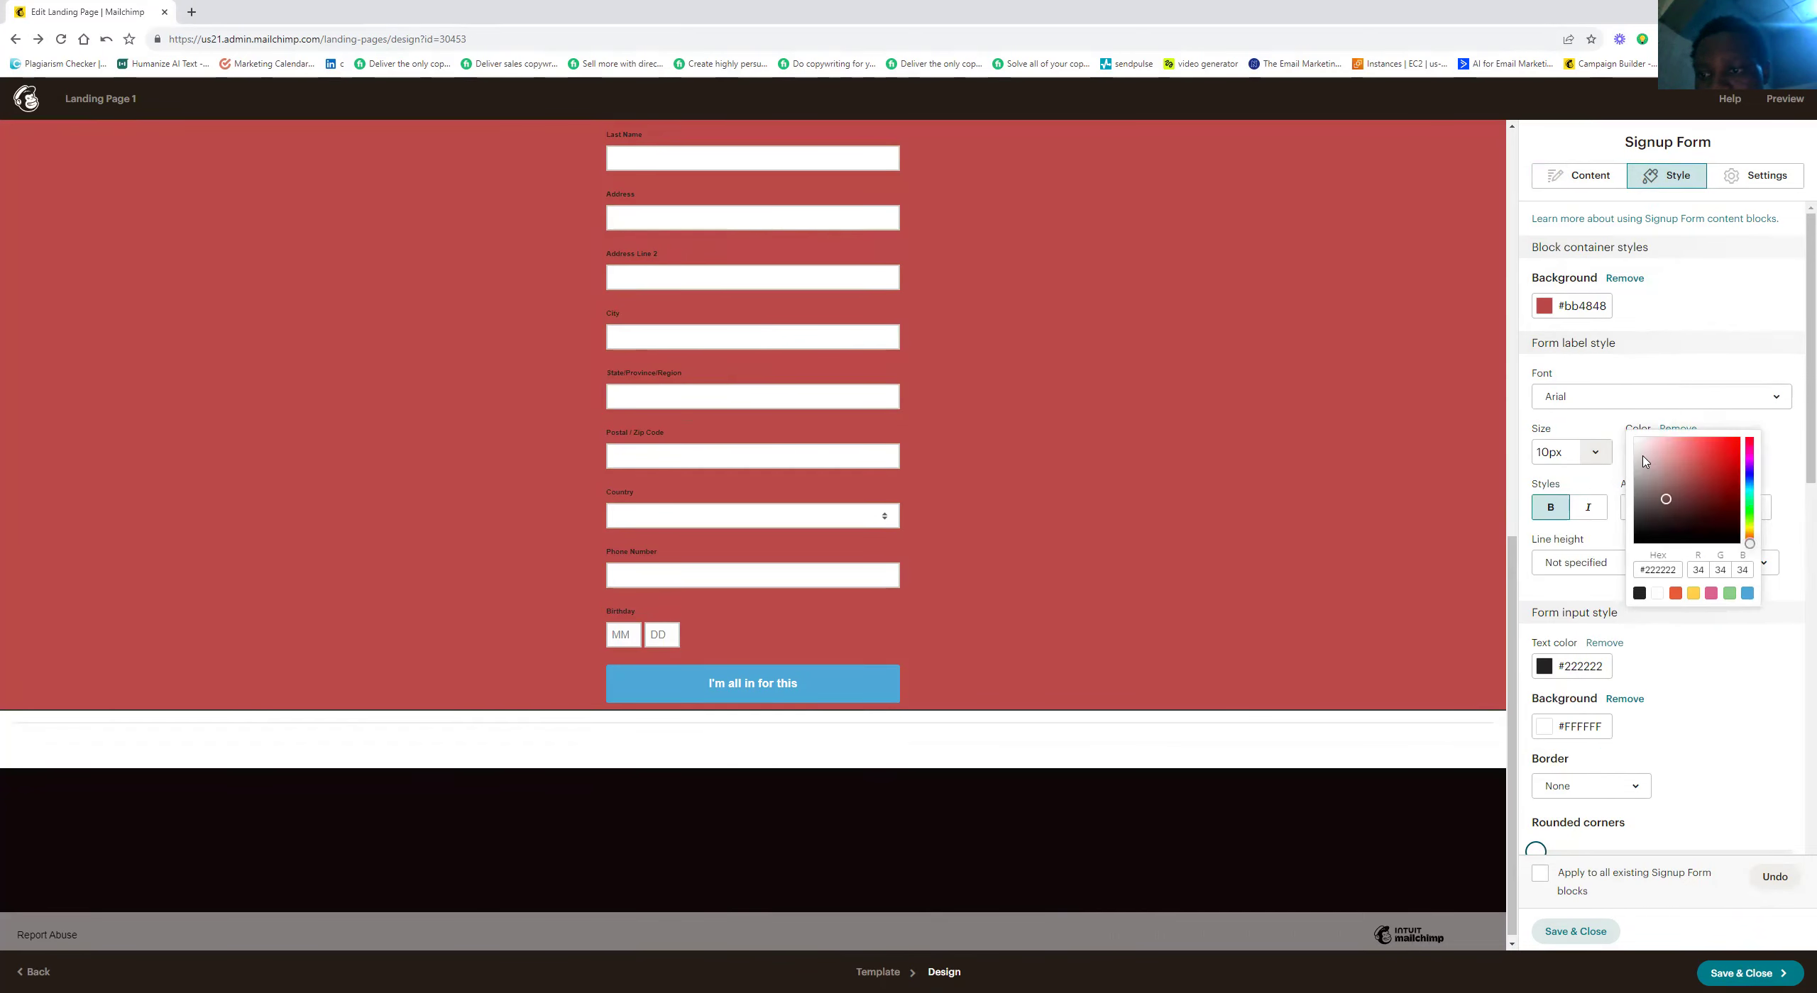
drag(1651, 521, 1719, 431)
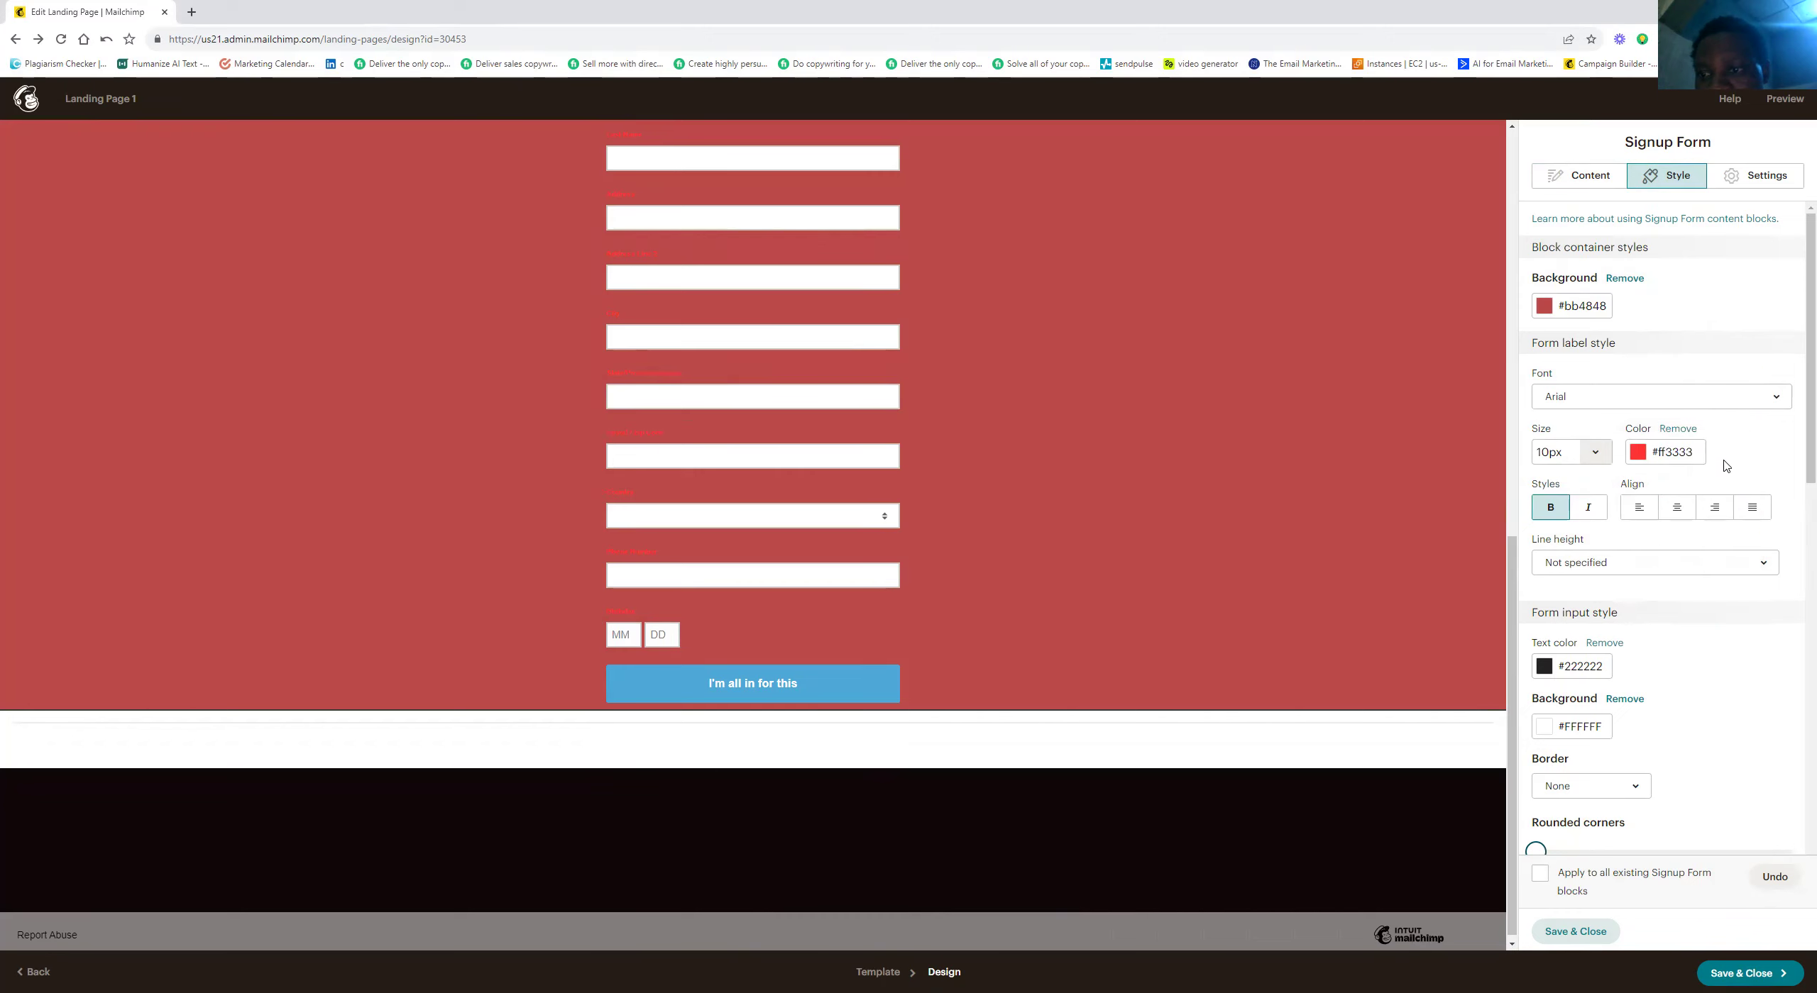
- Set the form label color to near-black #111010 and the label size to 30px
click(1644, 451)
drag(1652, 529, 1639, 536)
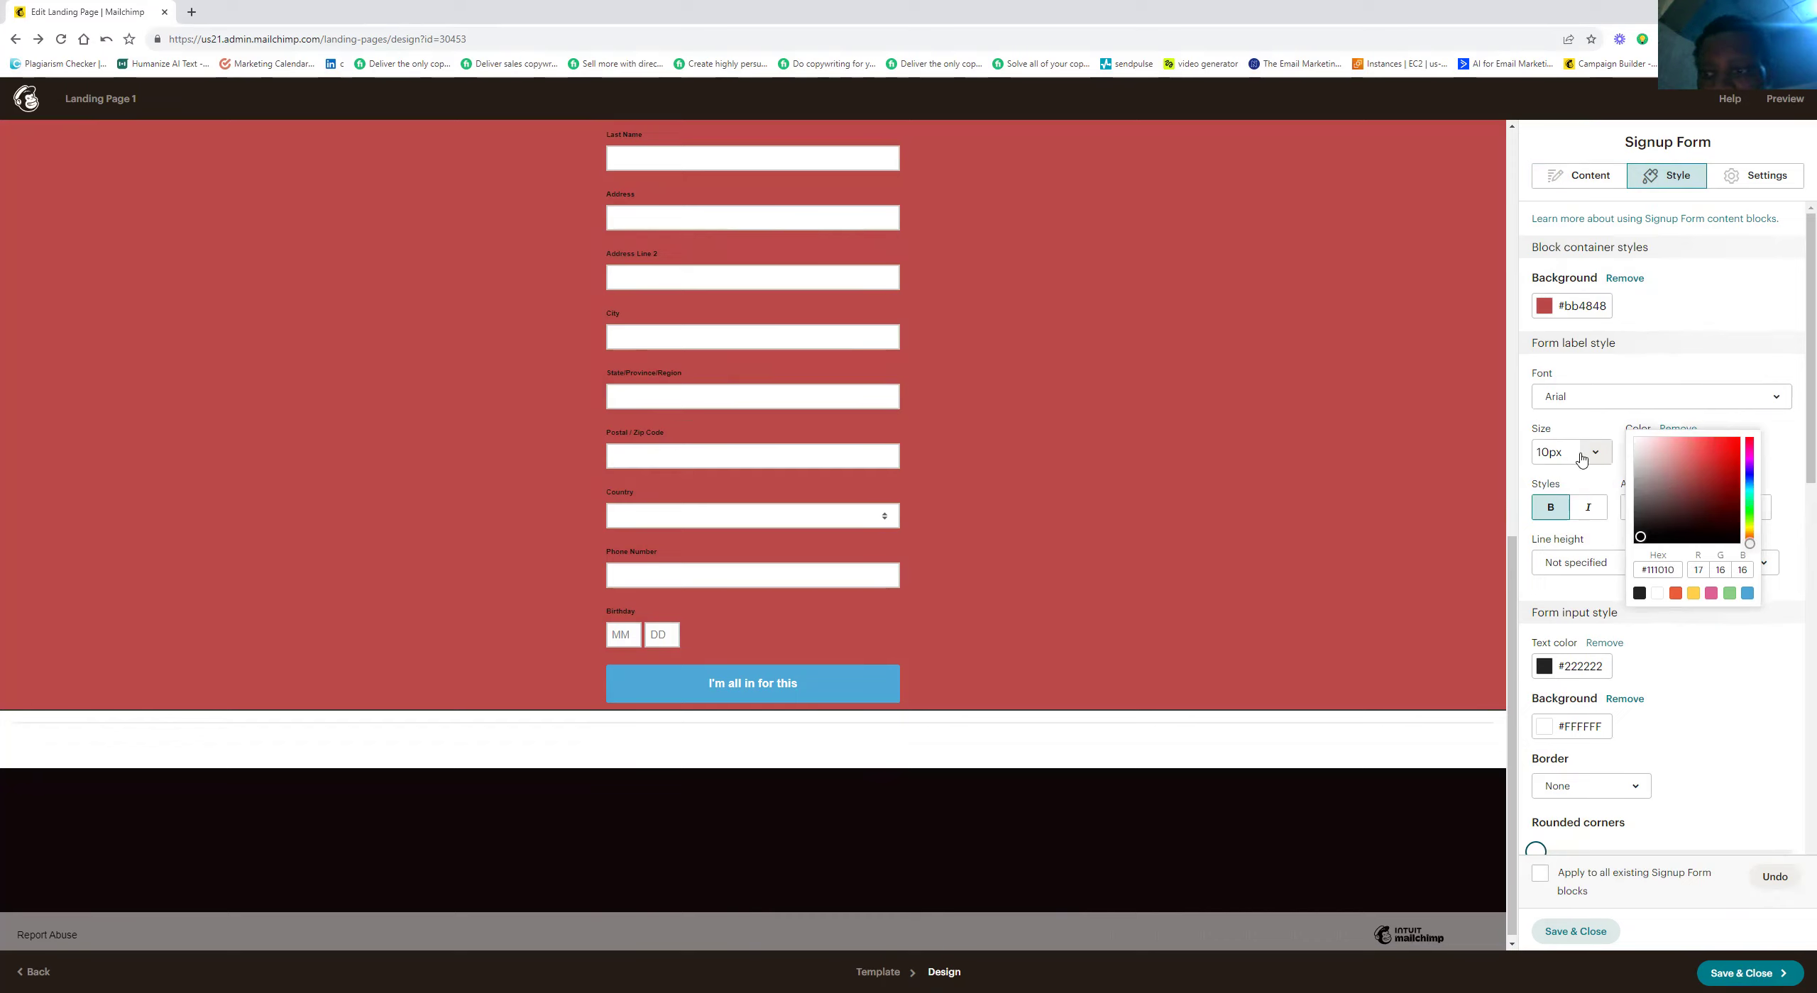
click(1556, 455)
click(1543, 451)
key(BackSpace)
text(3)
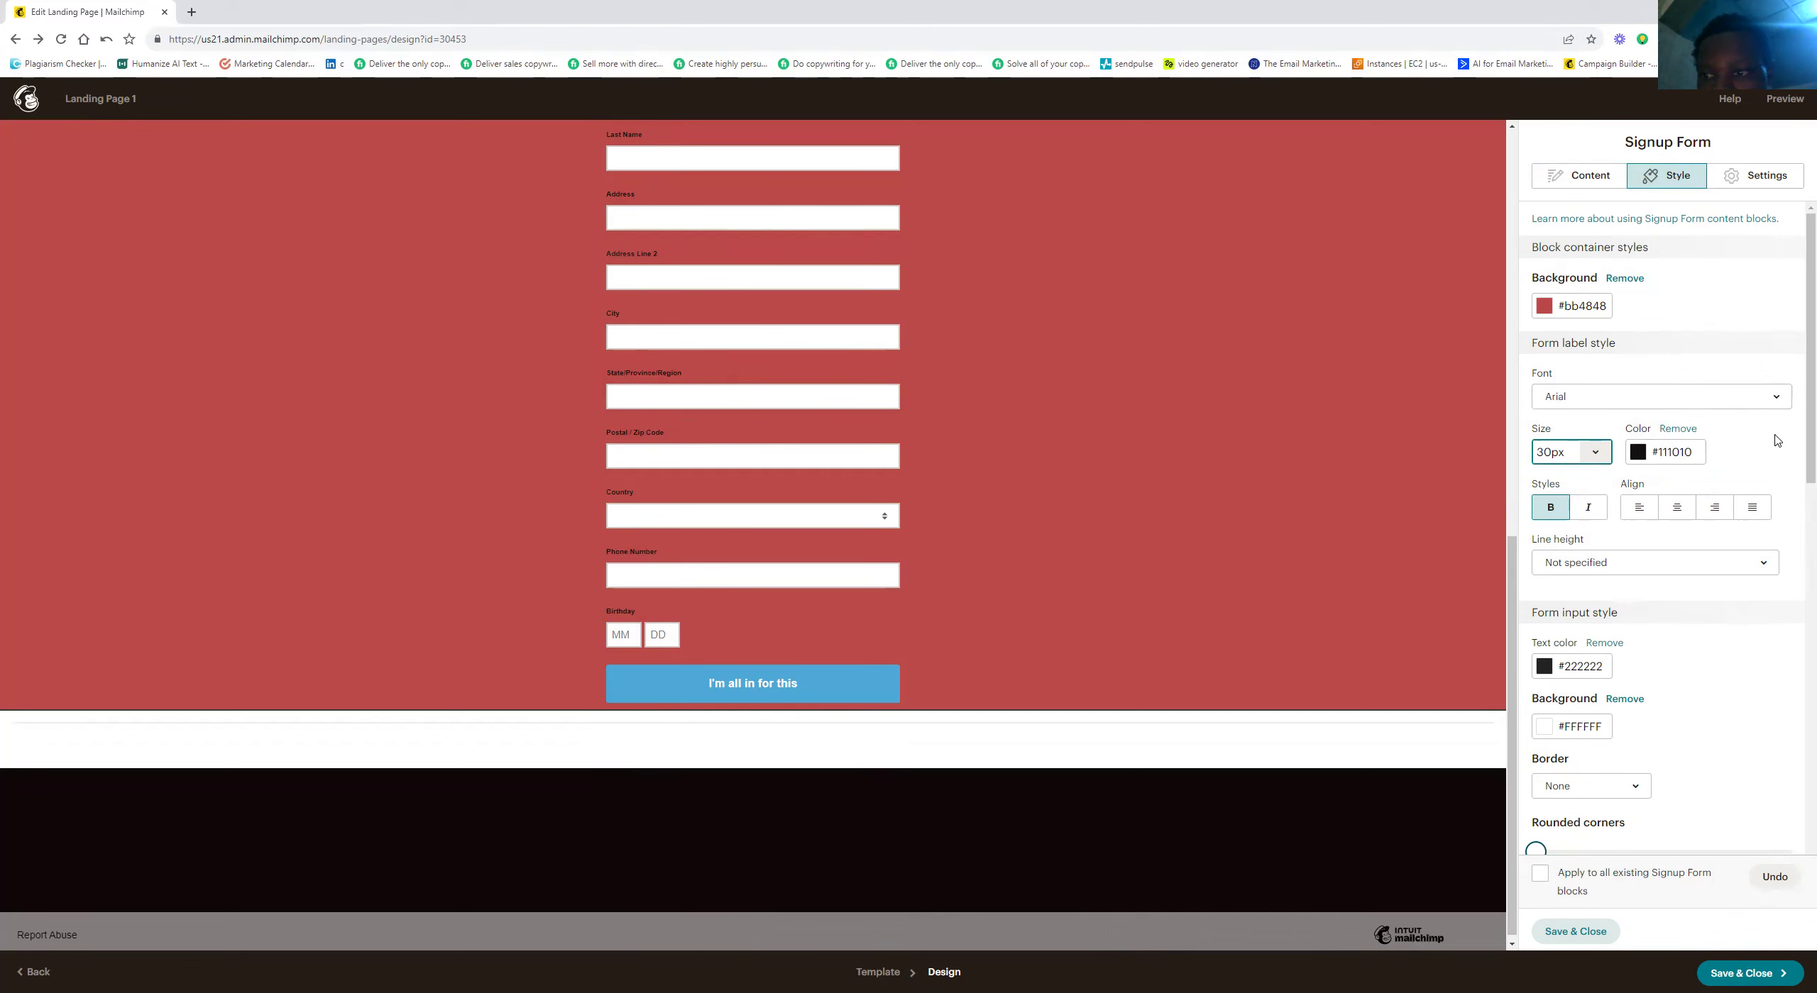
click(1771, 449)
- Set the form input text color to the pink shade #b84677
scroll(1797, 447, down, 4)
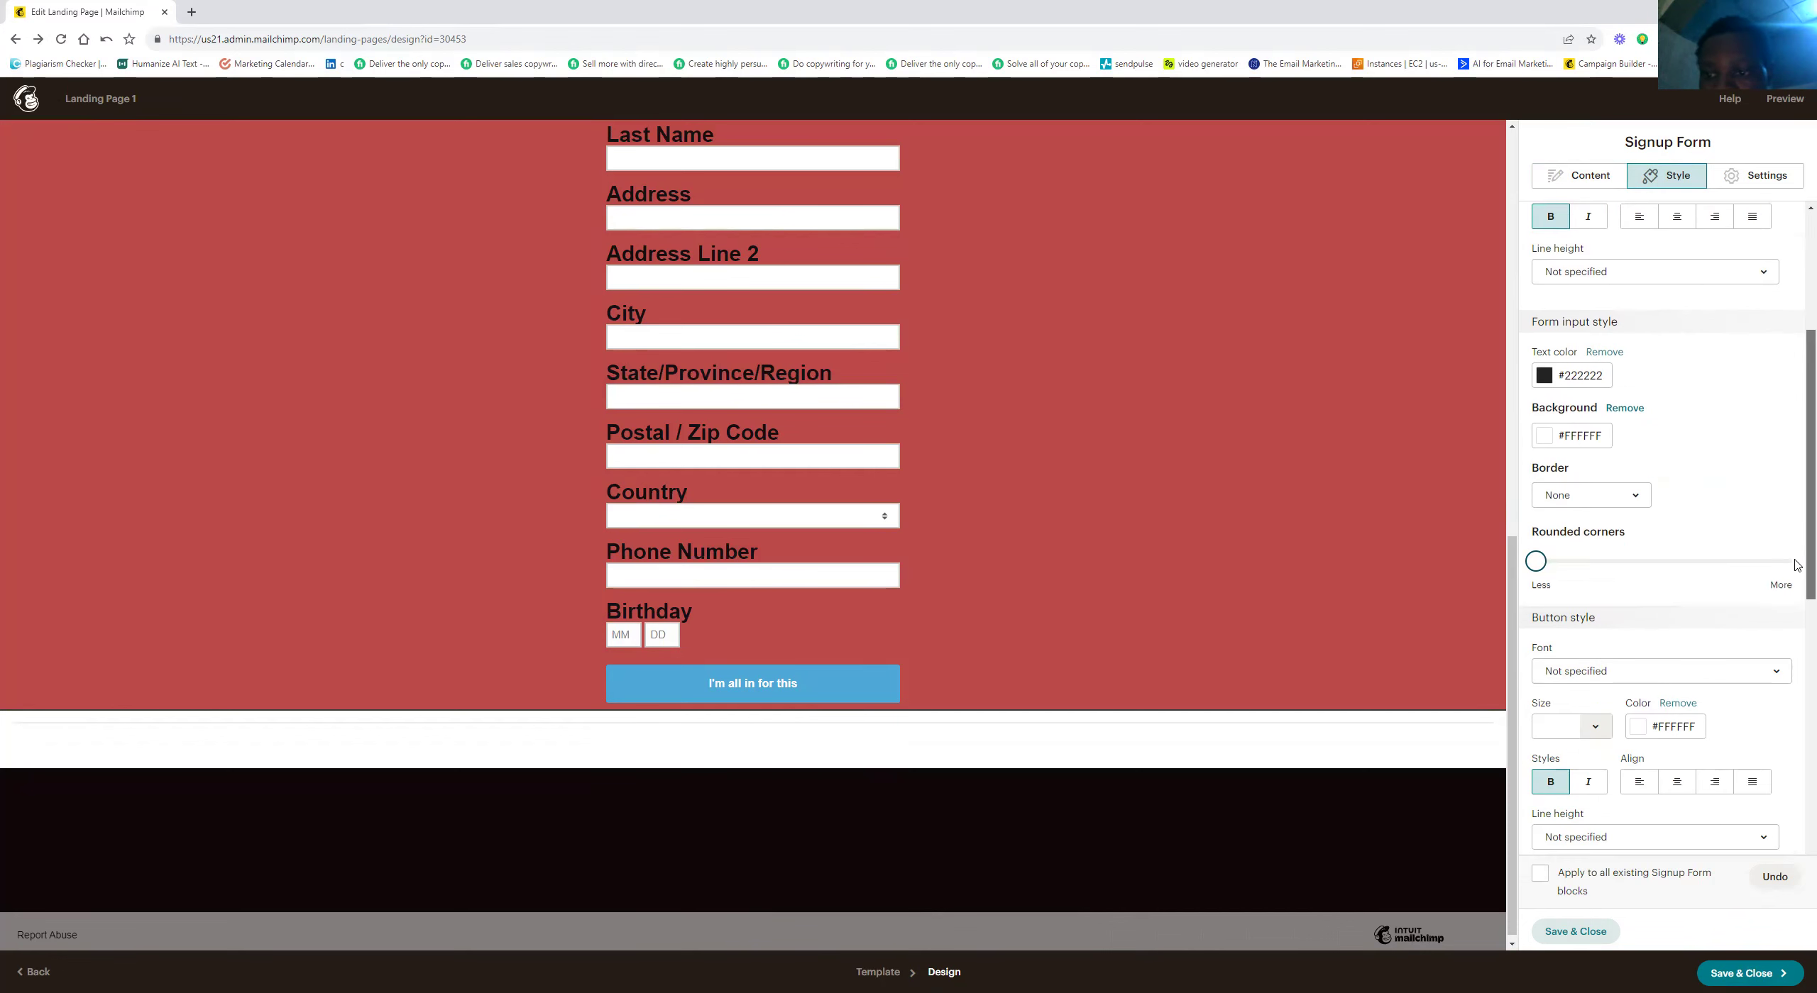
click(1542, 377)
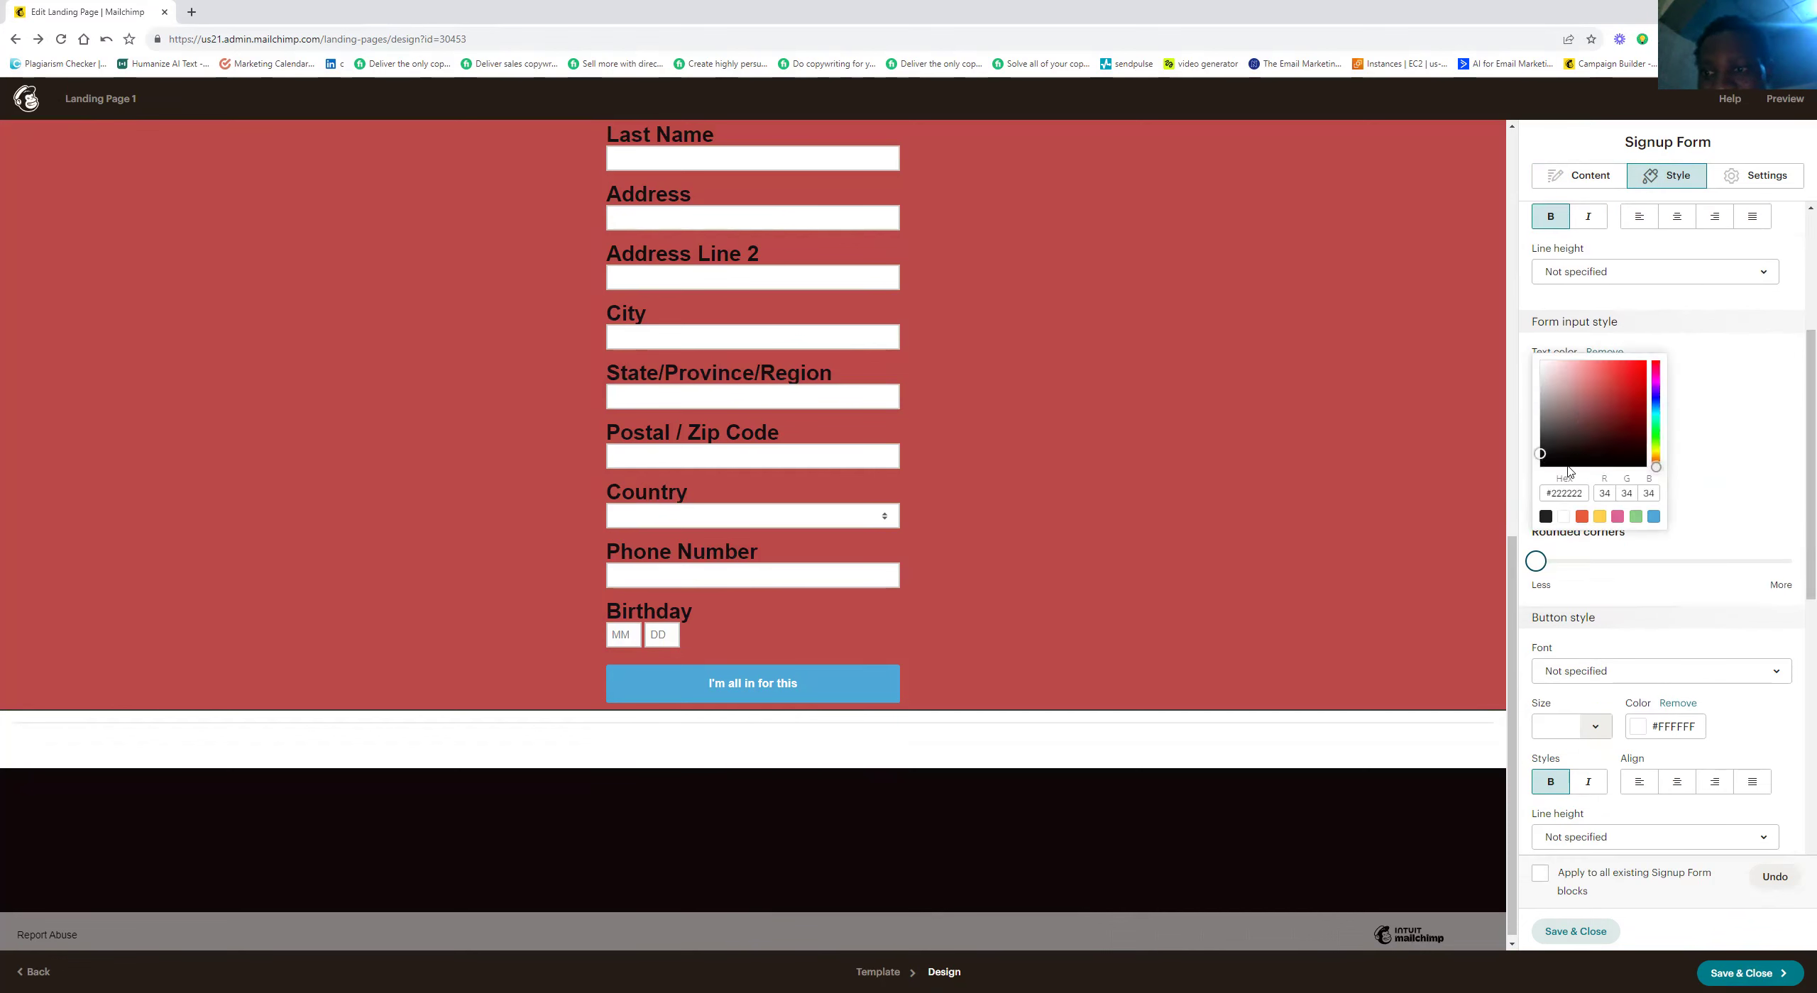
click(1617, 516)
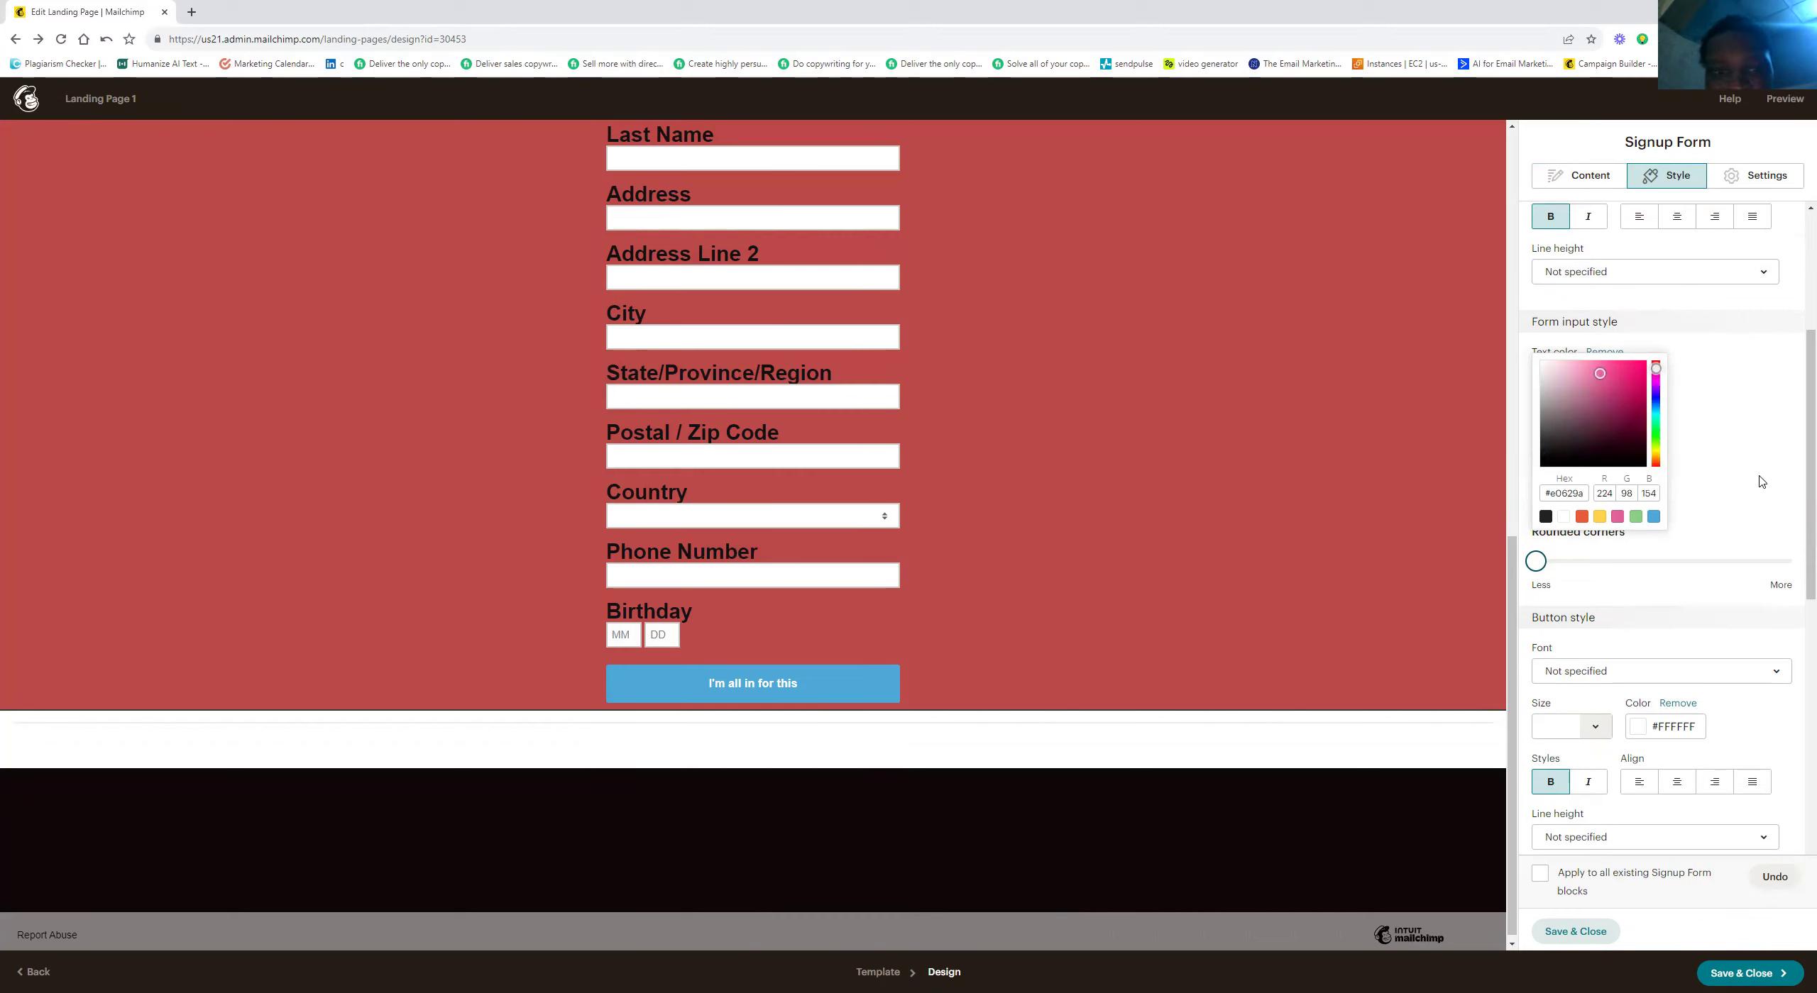
click(1605, 389)
click(1769, 410)
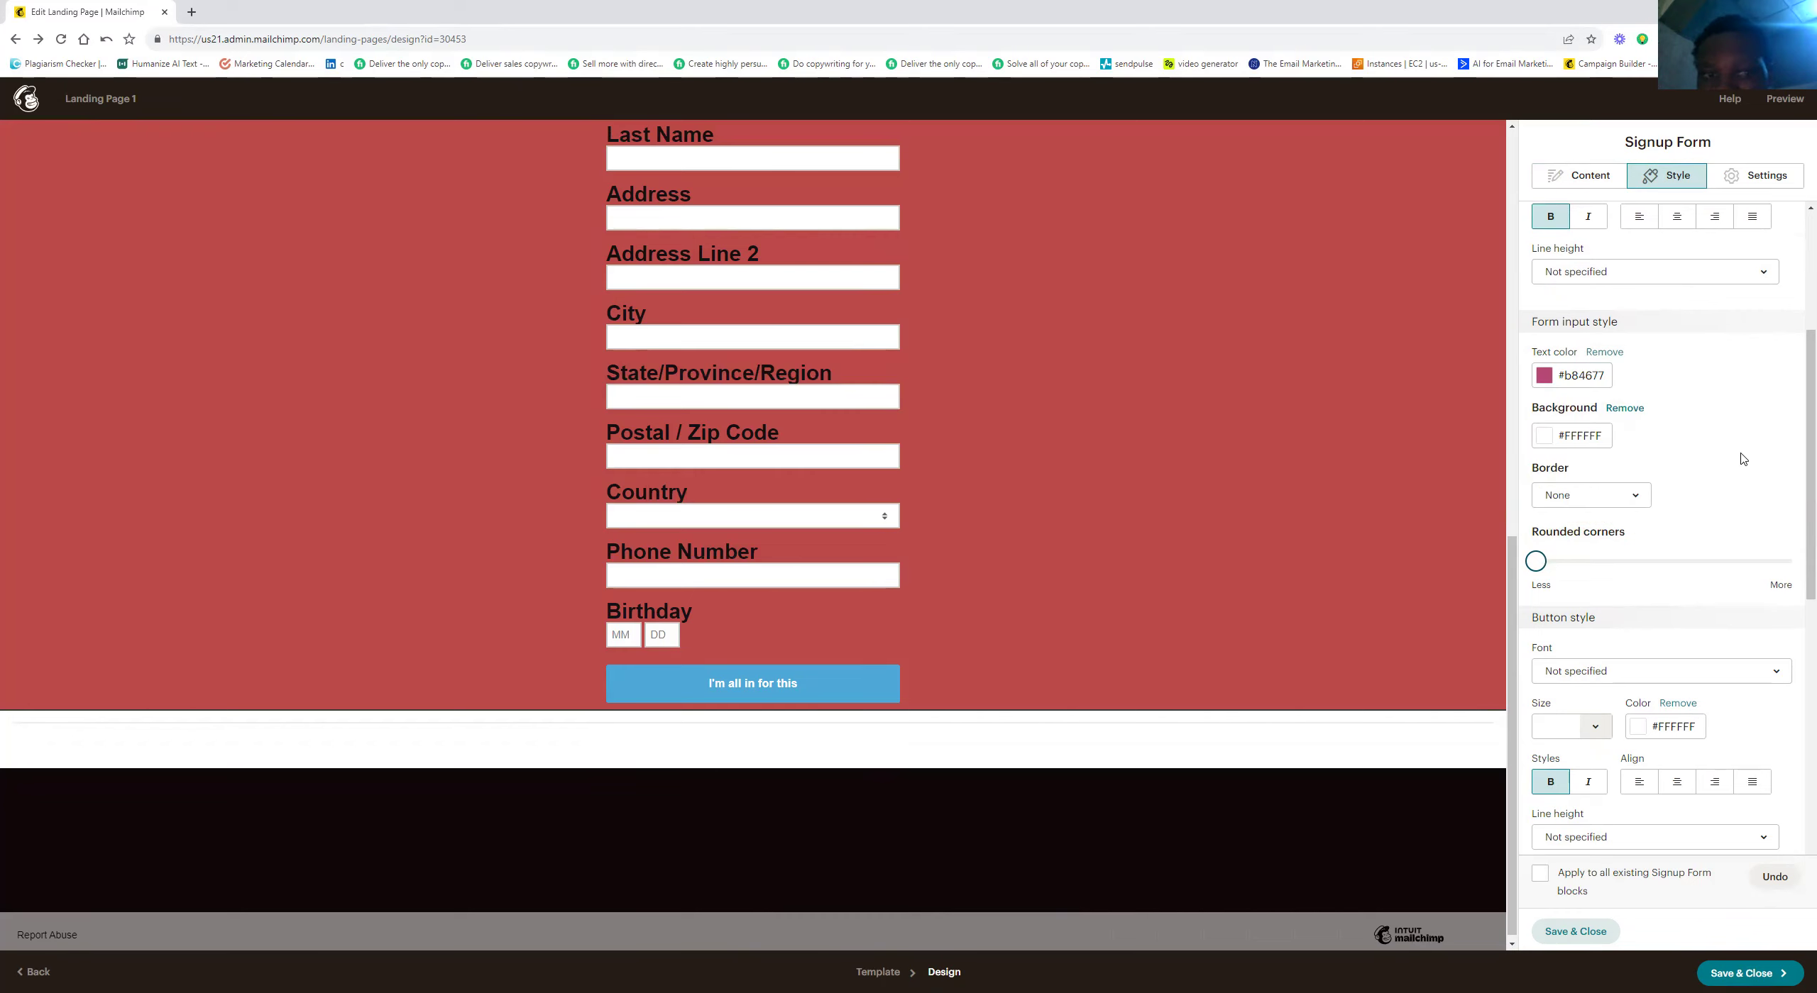
- Give the form input fields a 50px inset border in dark plum #421629
click(1597, 495)
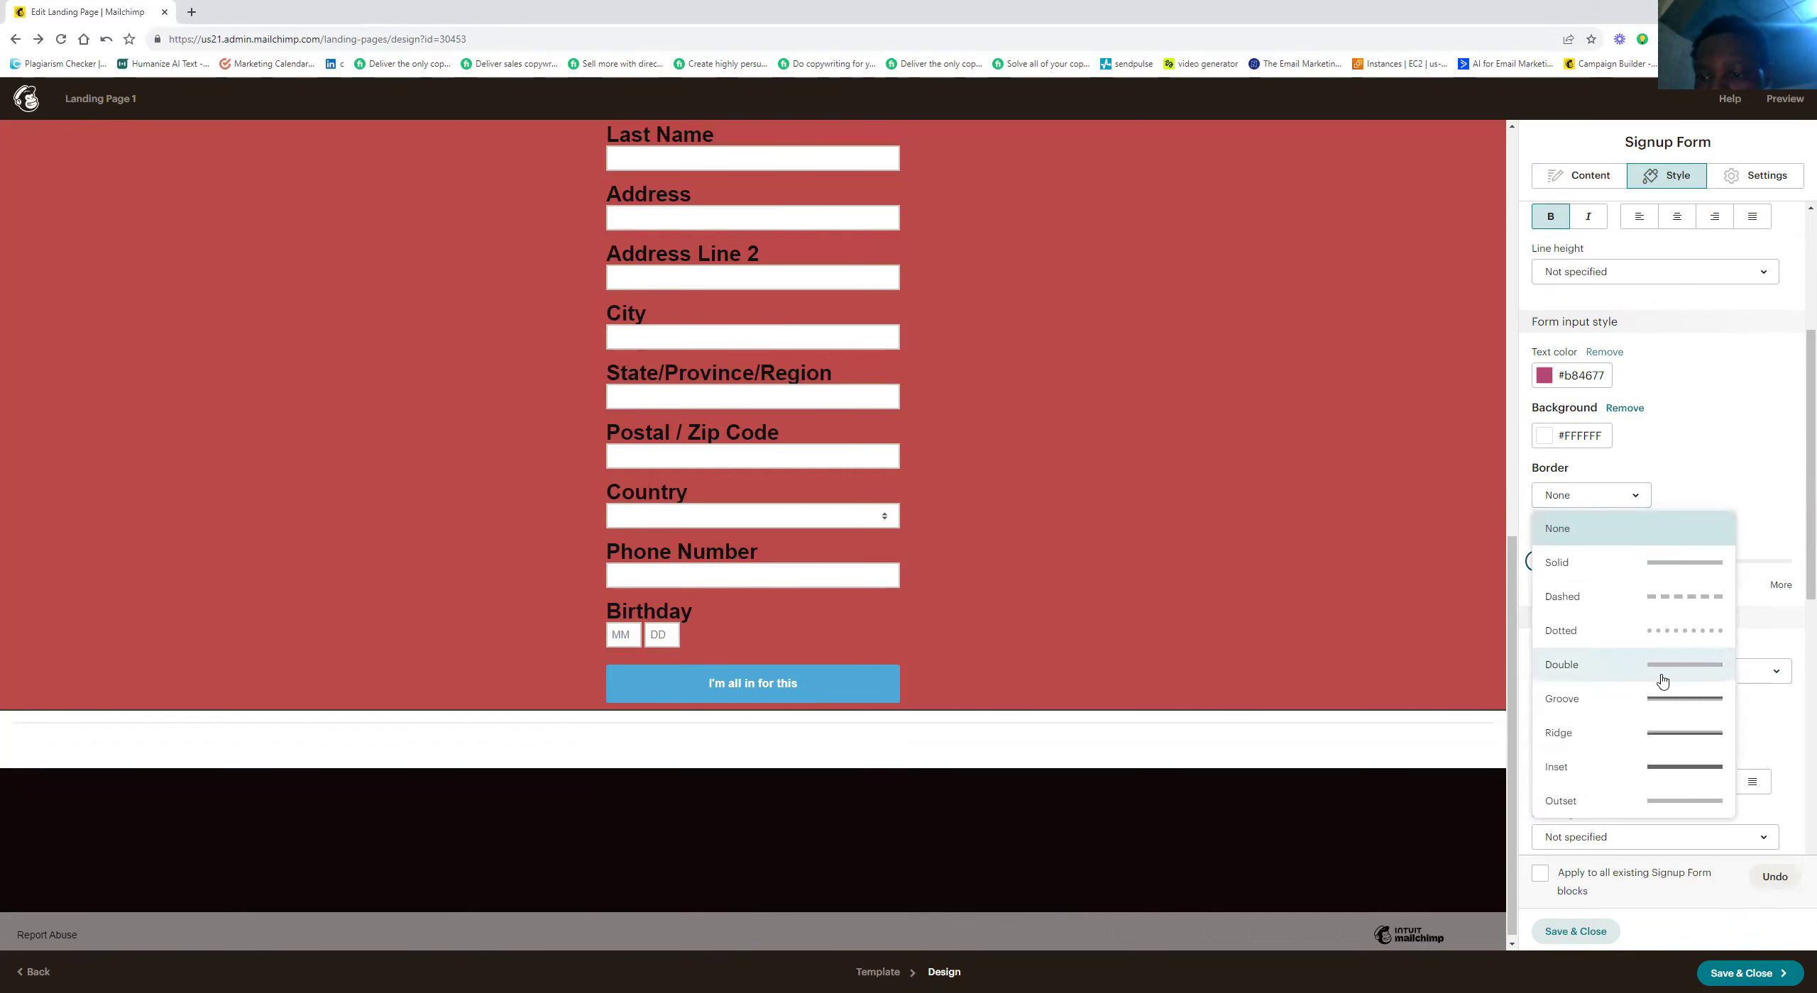
click(1659, 766)
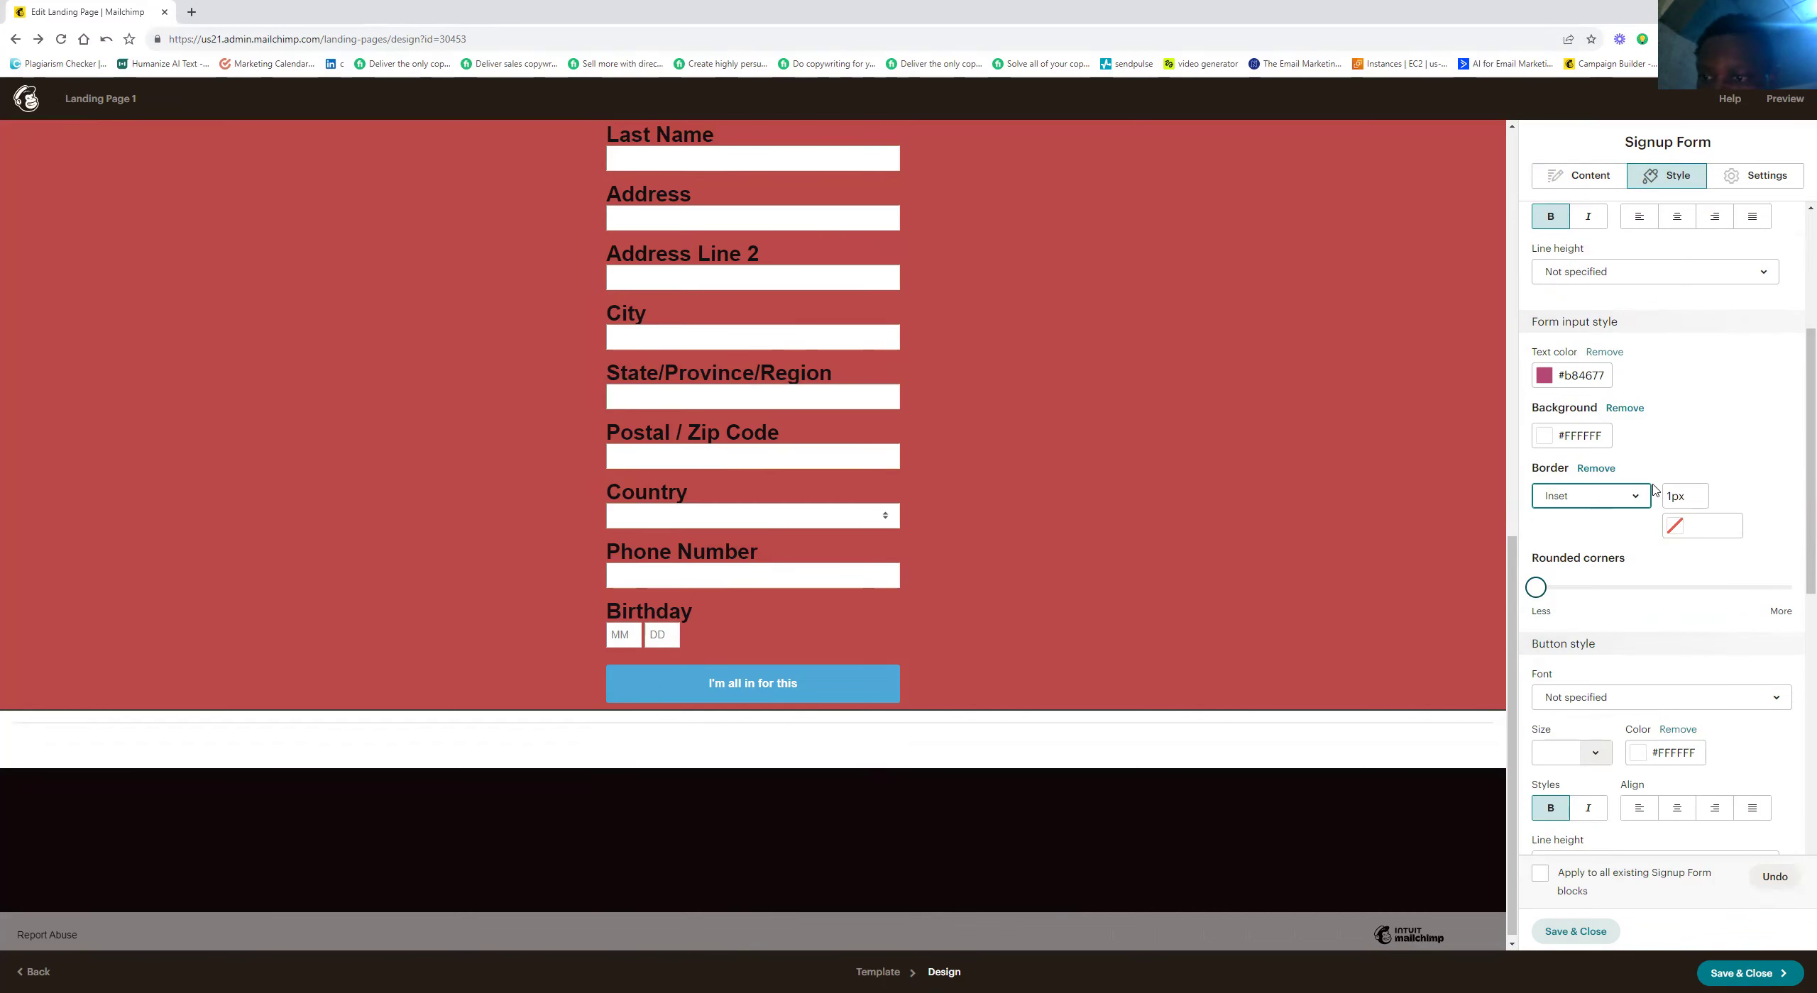
click(1676, 494)
key(BackSpace)
text(50)
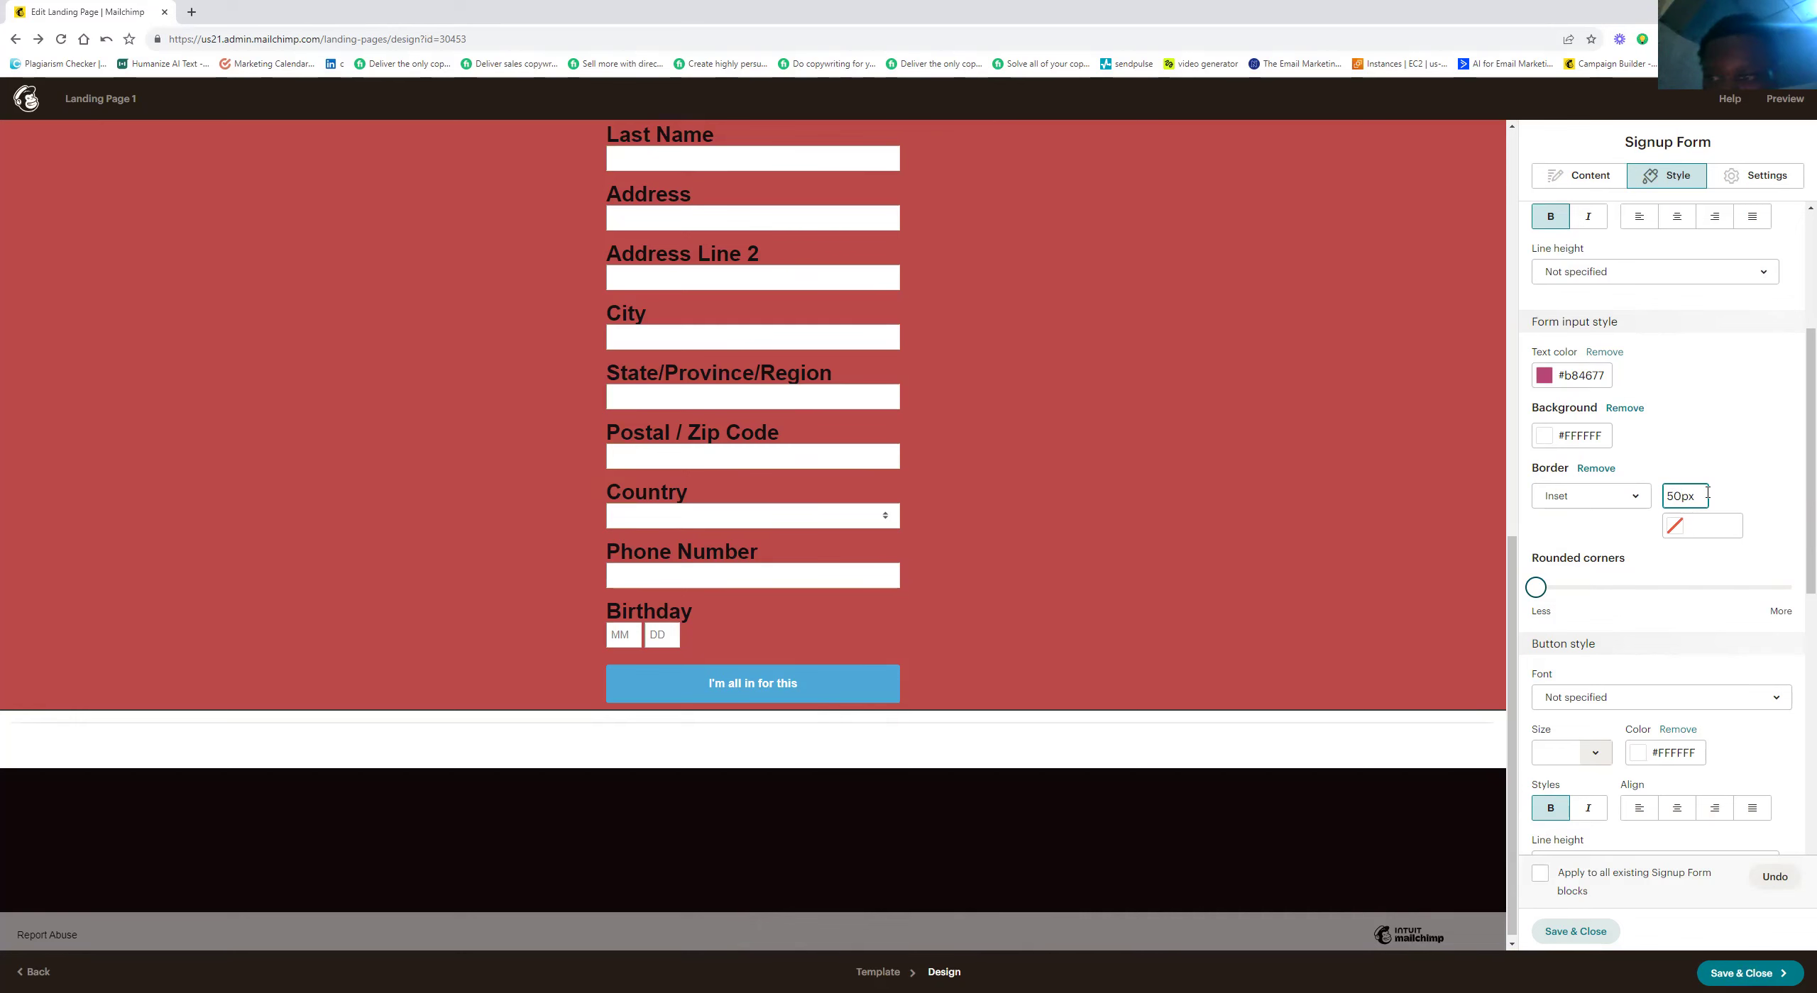
click(1786, 496)
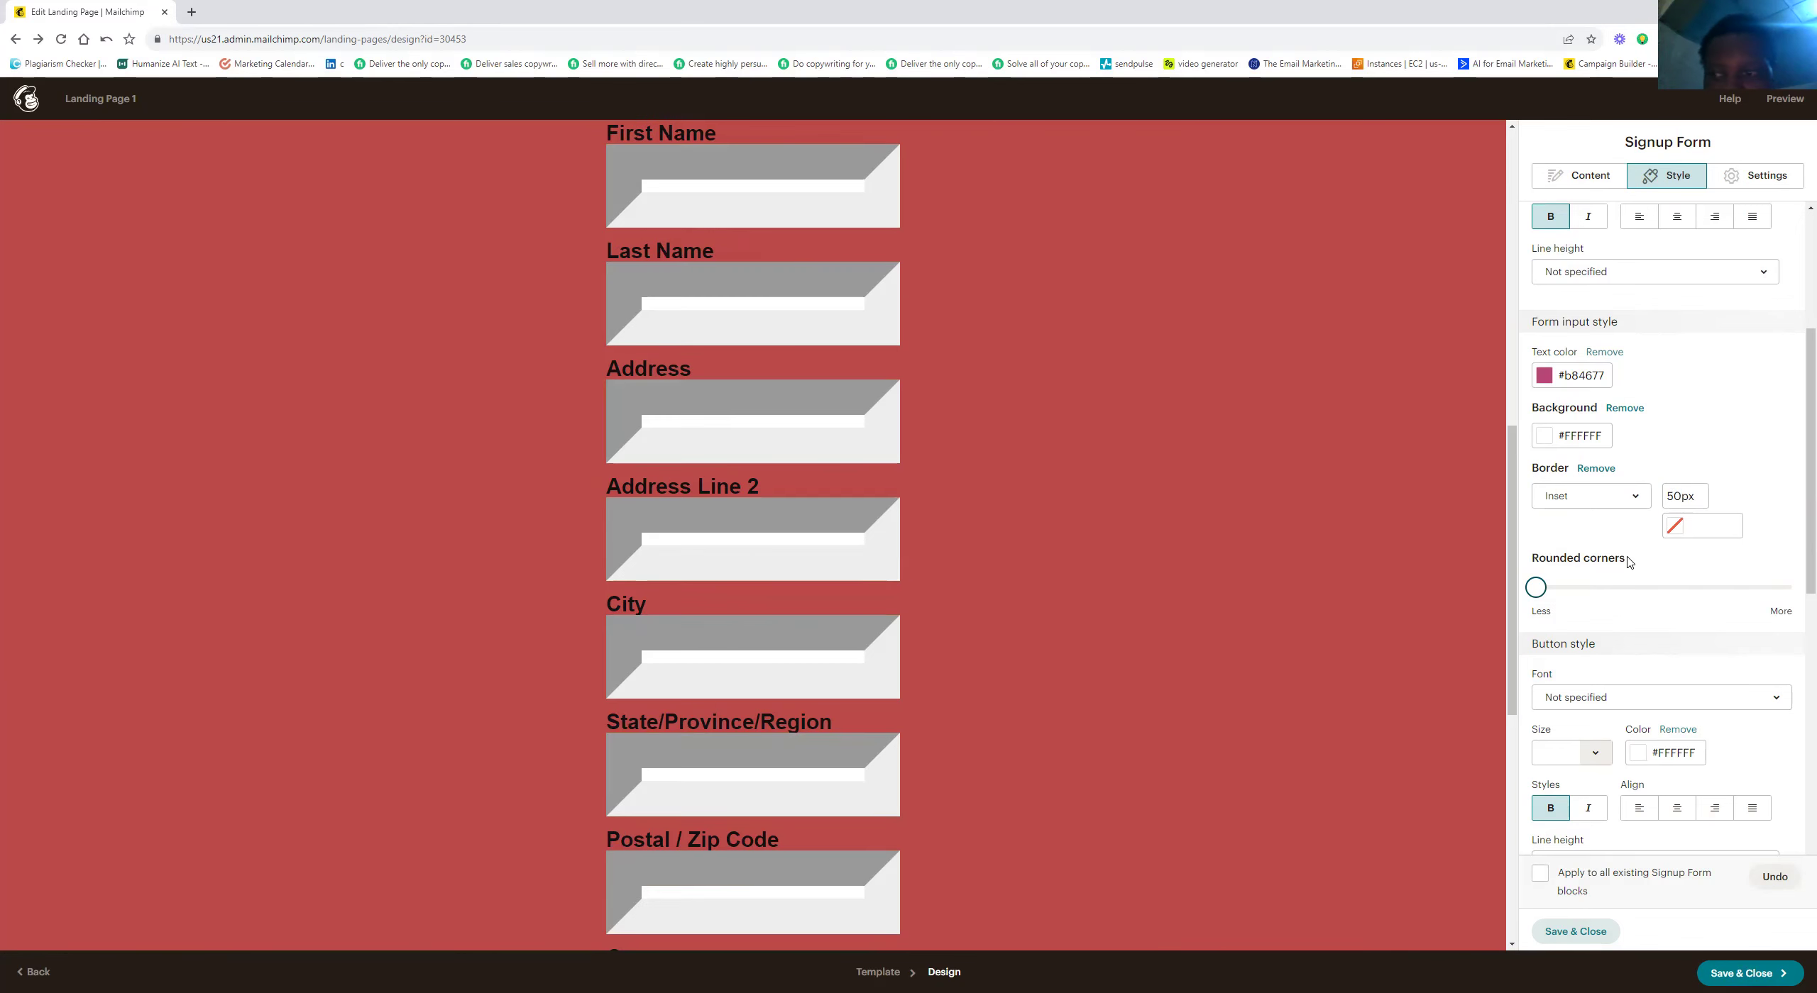
click(1674, 529)
drag(1735, 524, 1742, 577)
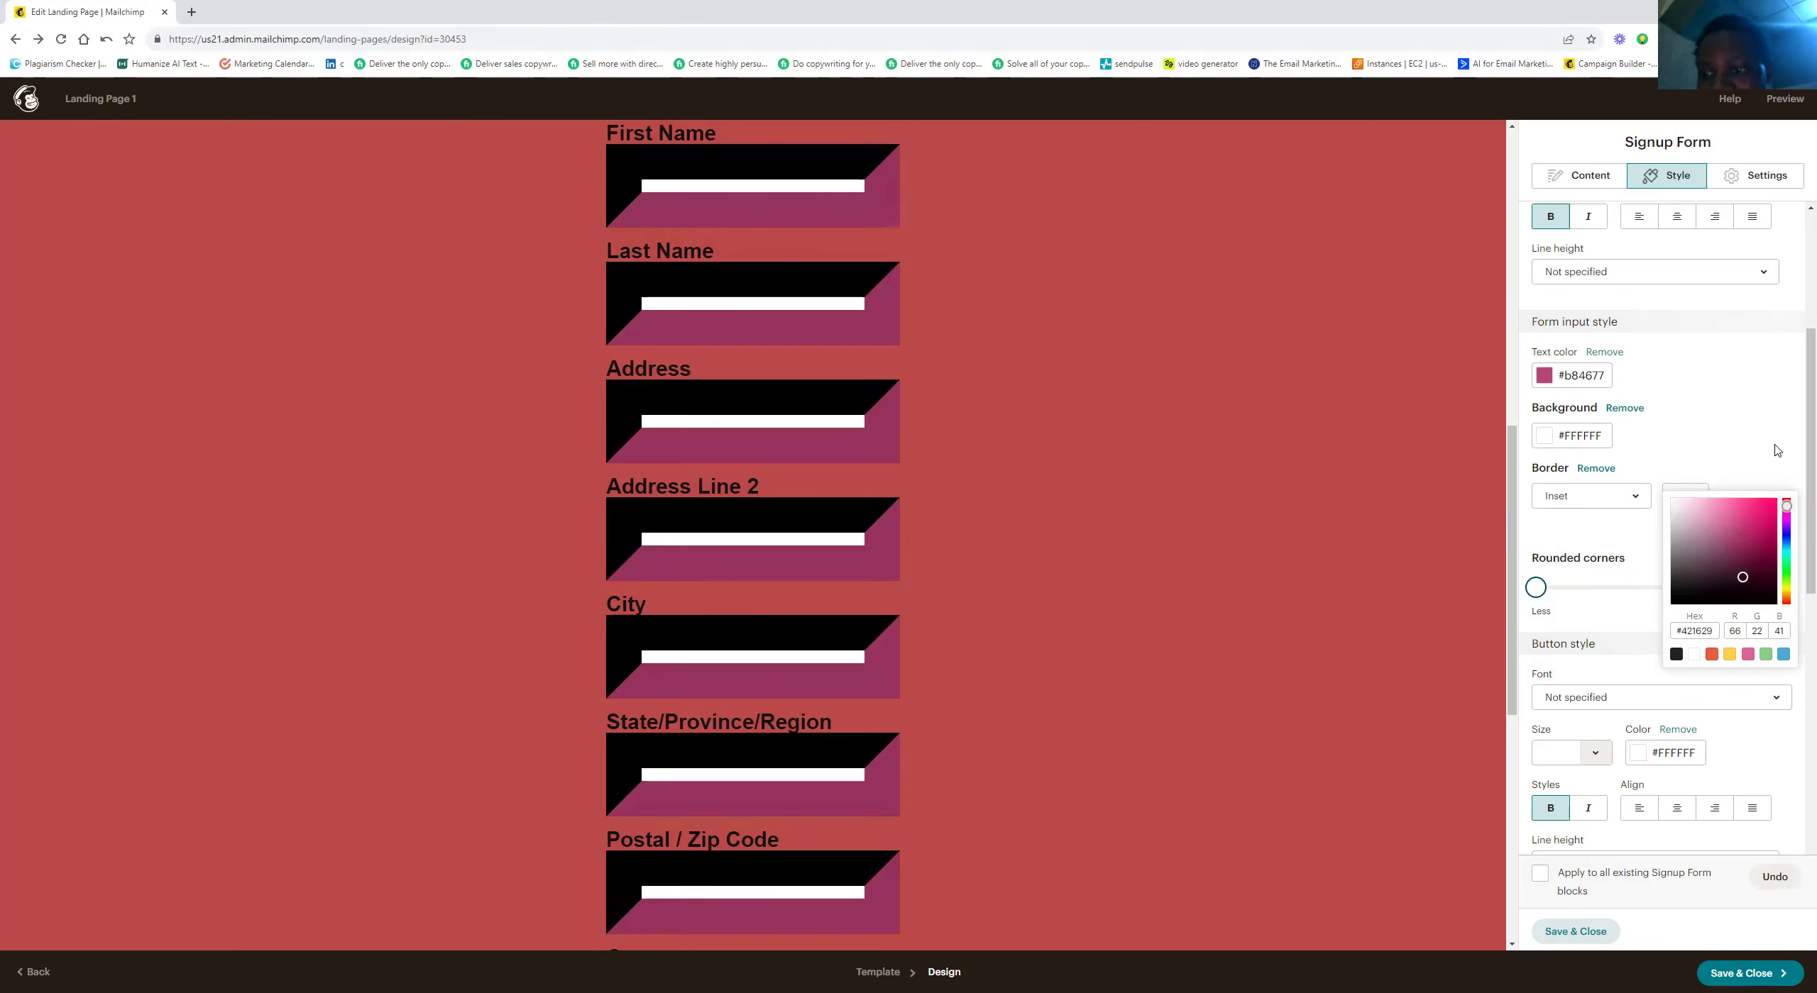
click(1732, 462)
- Set the signup form's button font to Arial
scroll(1796, 487, down, 5)
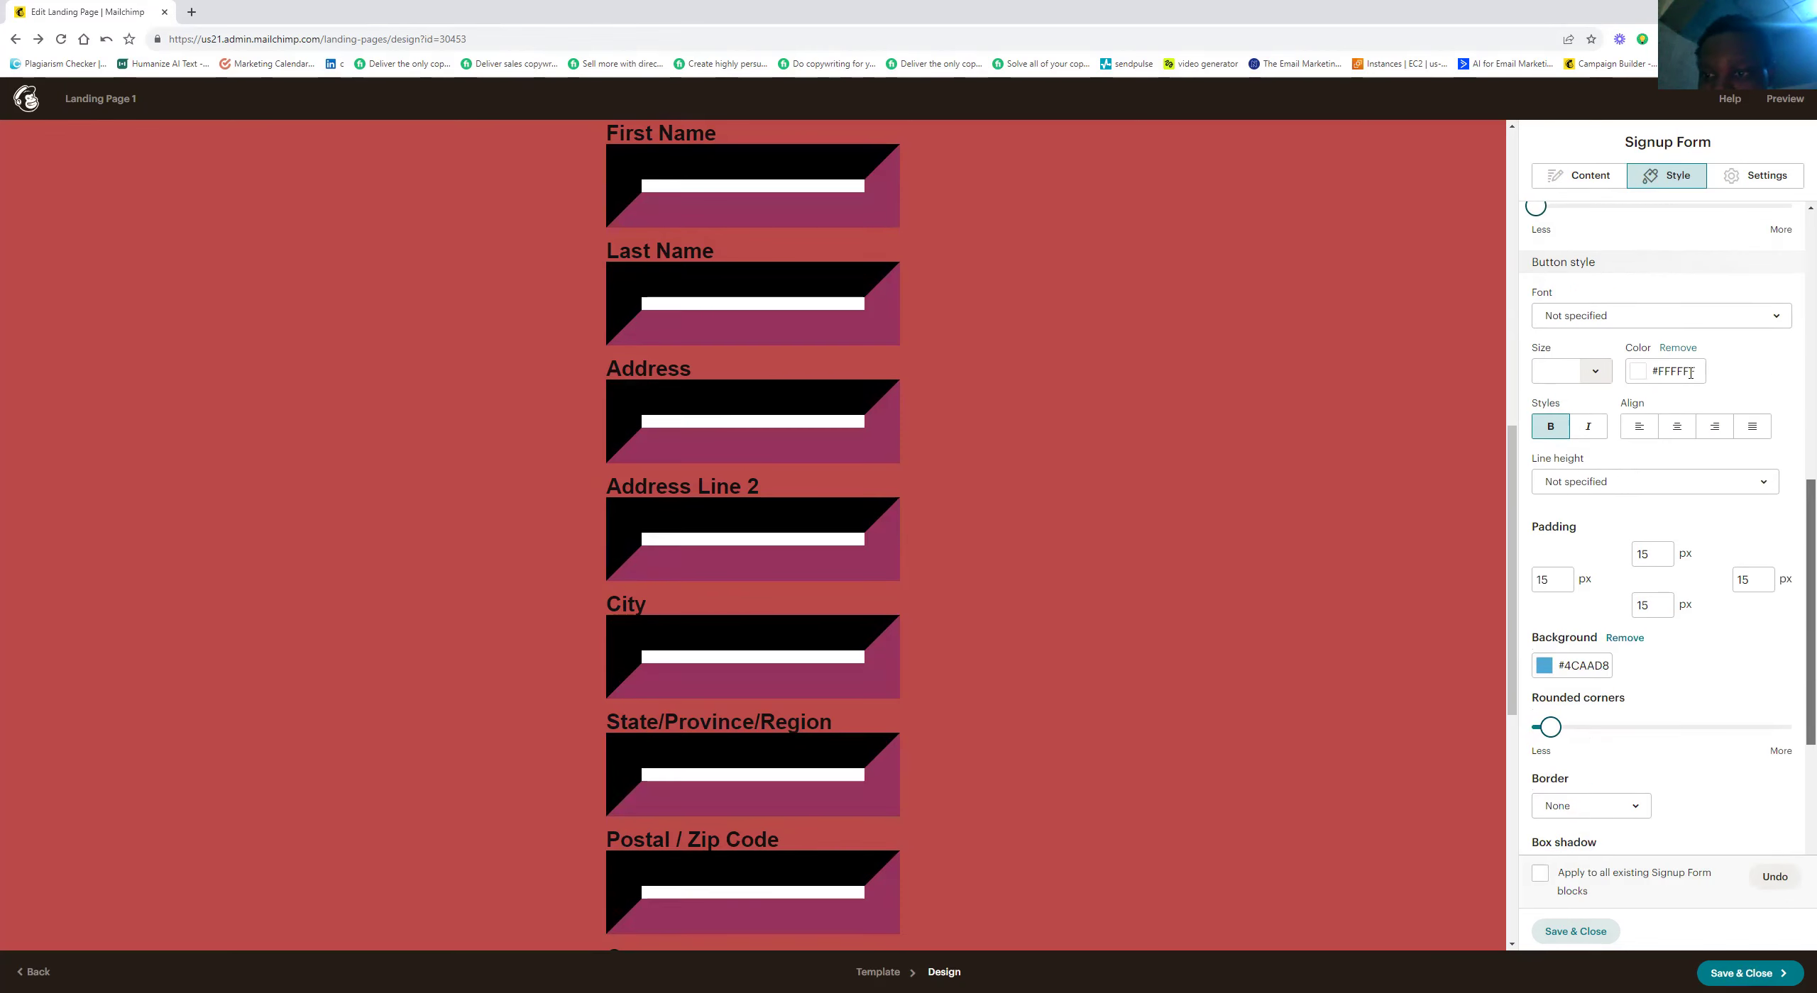
click(1625, 321)
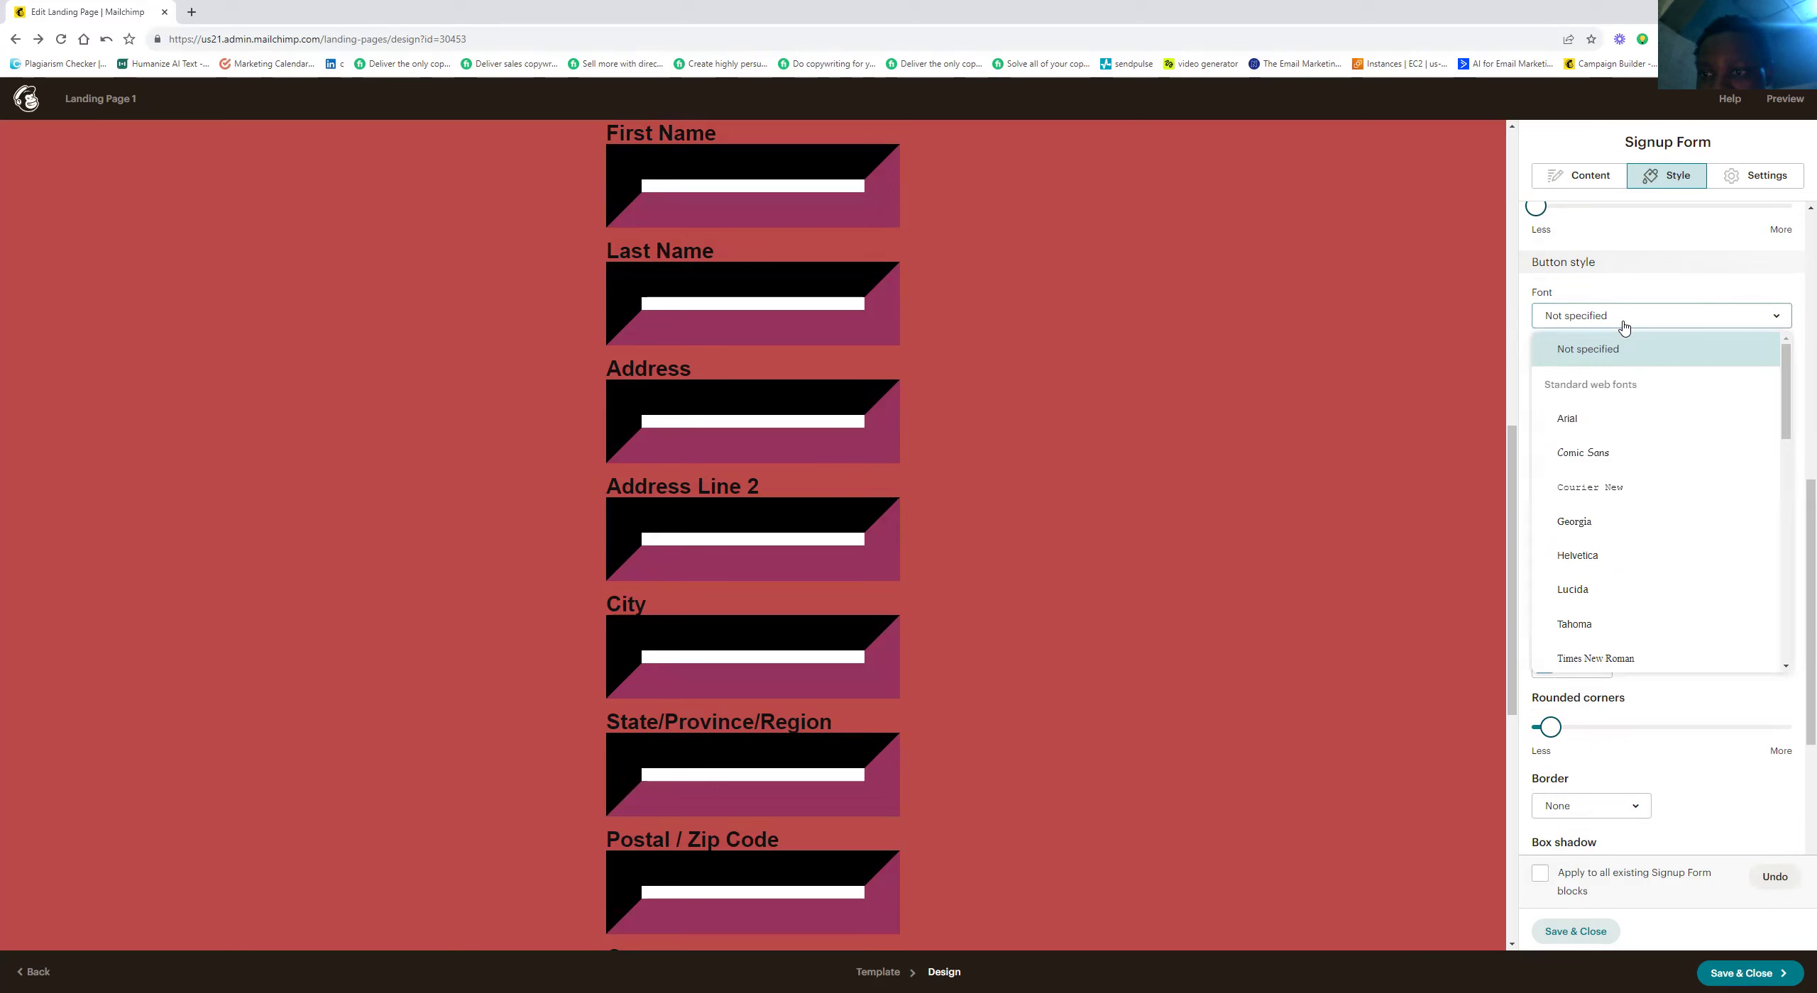
click(1626, 434)
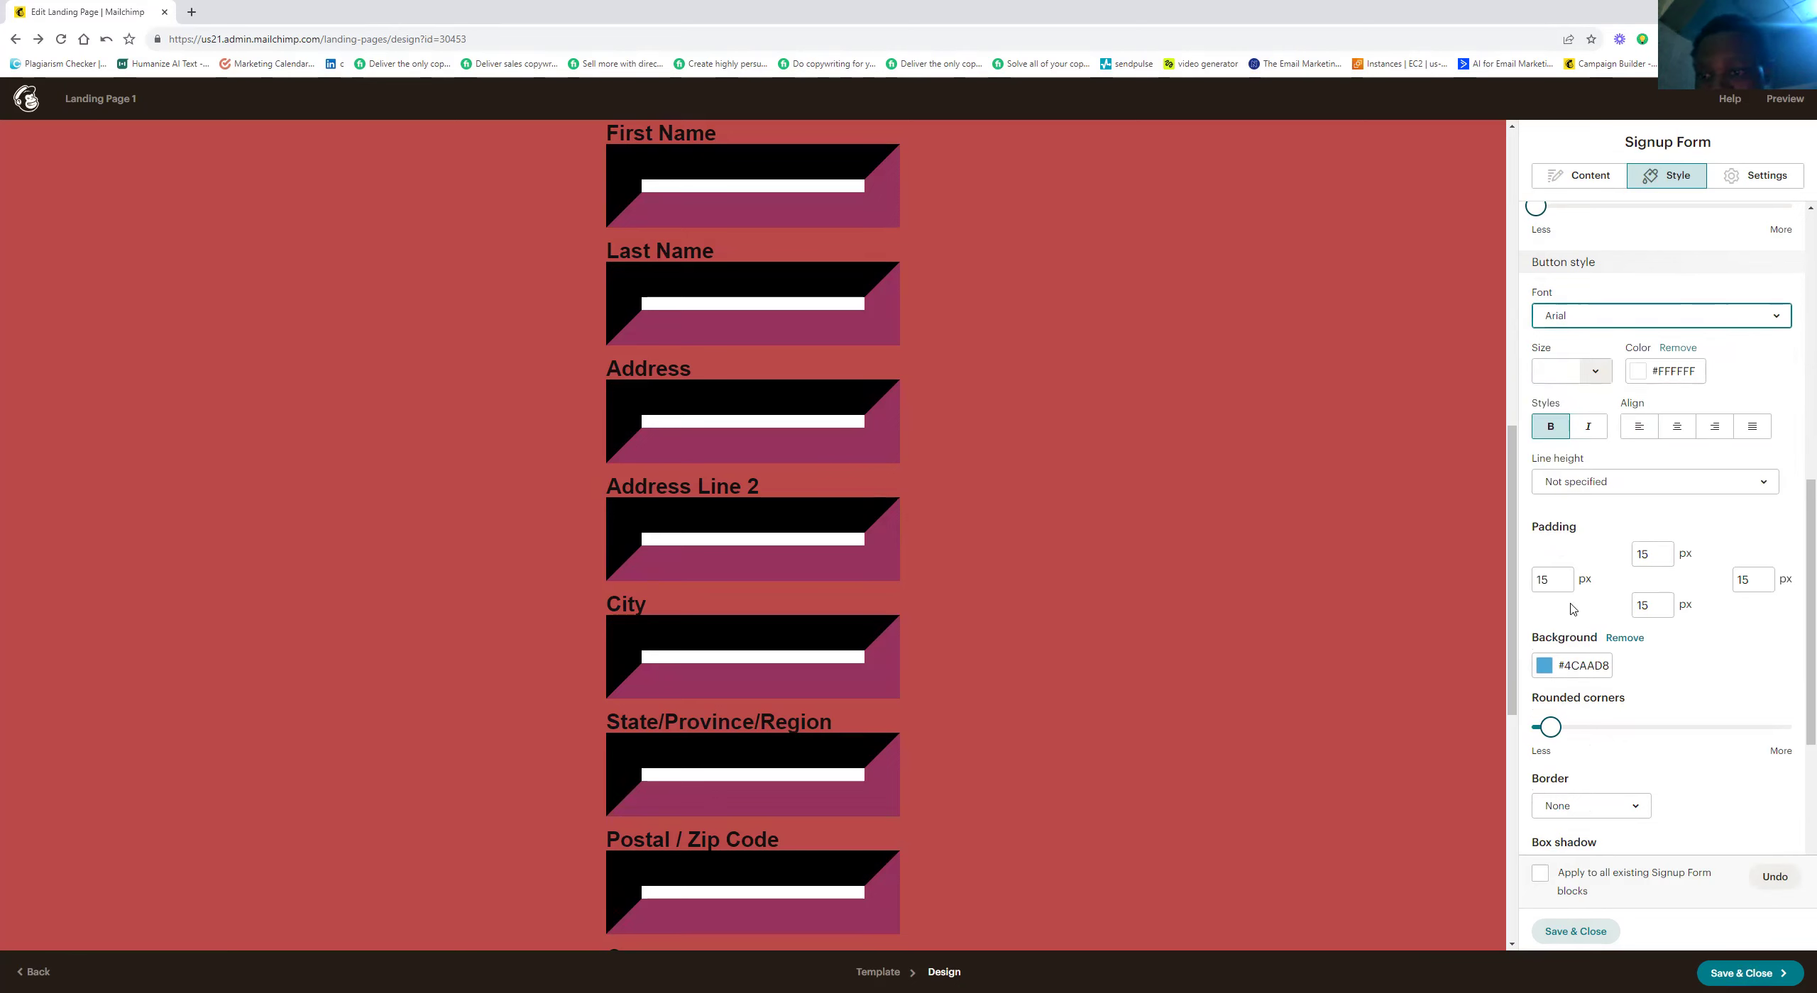
- Set the signup form button's background to the teal shade #2fc0c0
click(1544, 667)
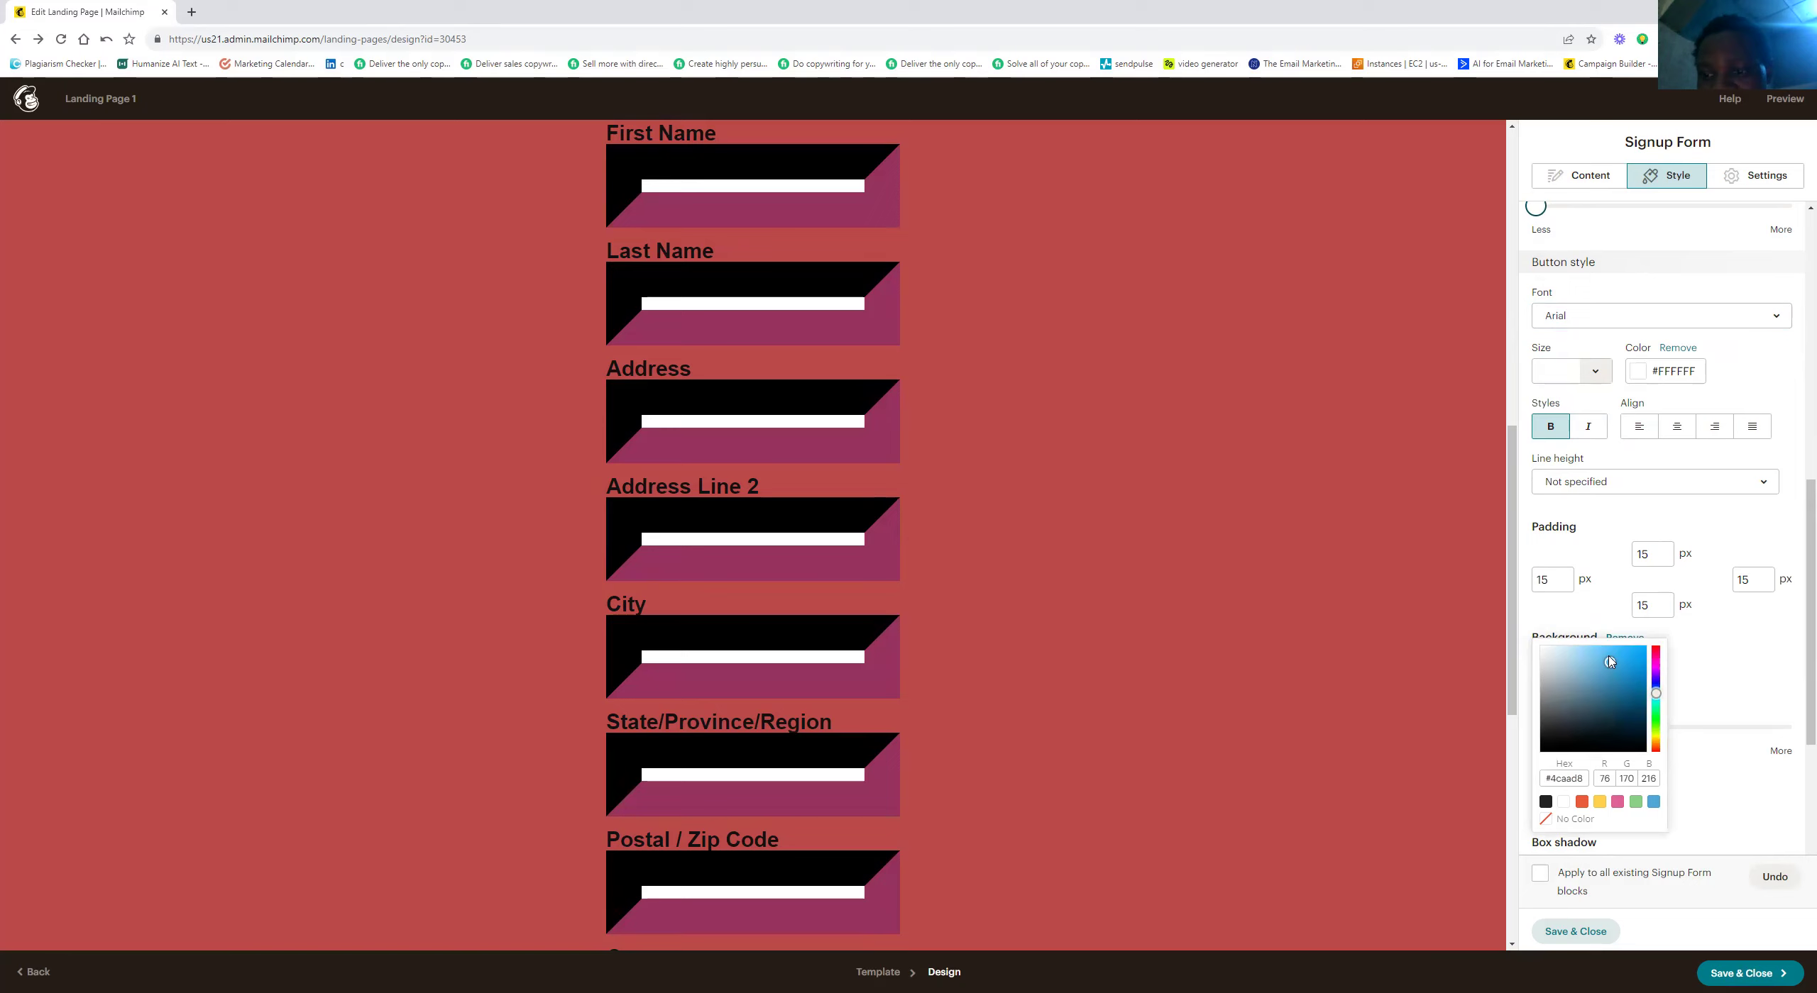
drag(1569, 696, 1546, 745)
click(1620, 672)
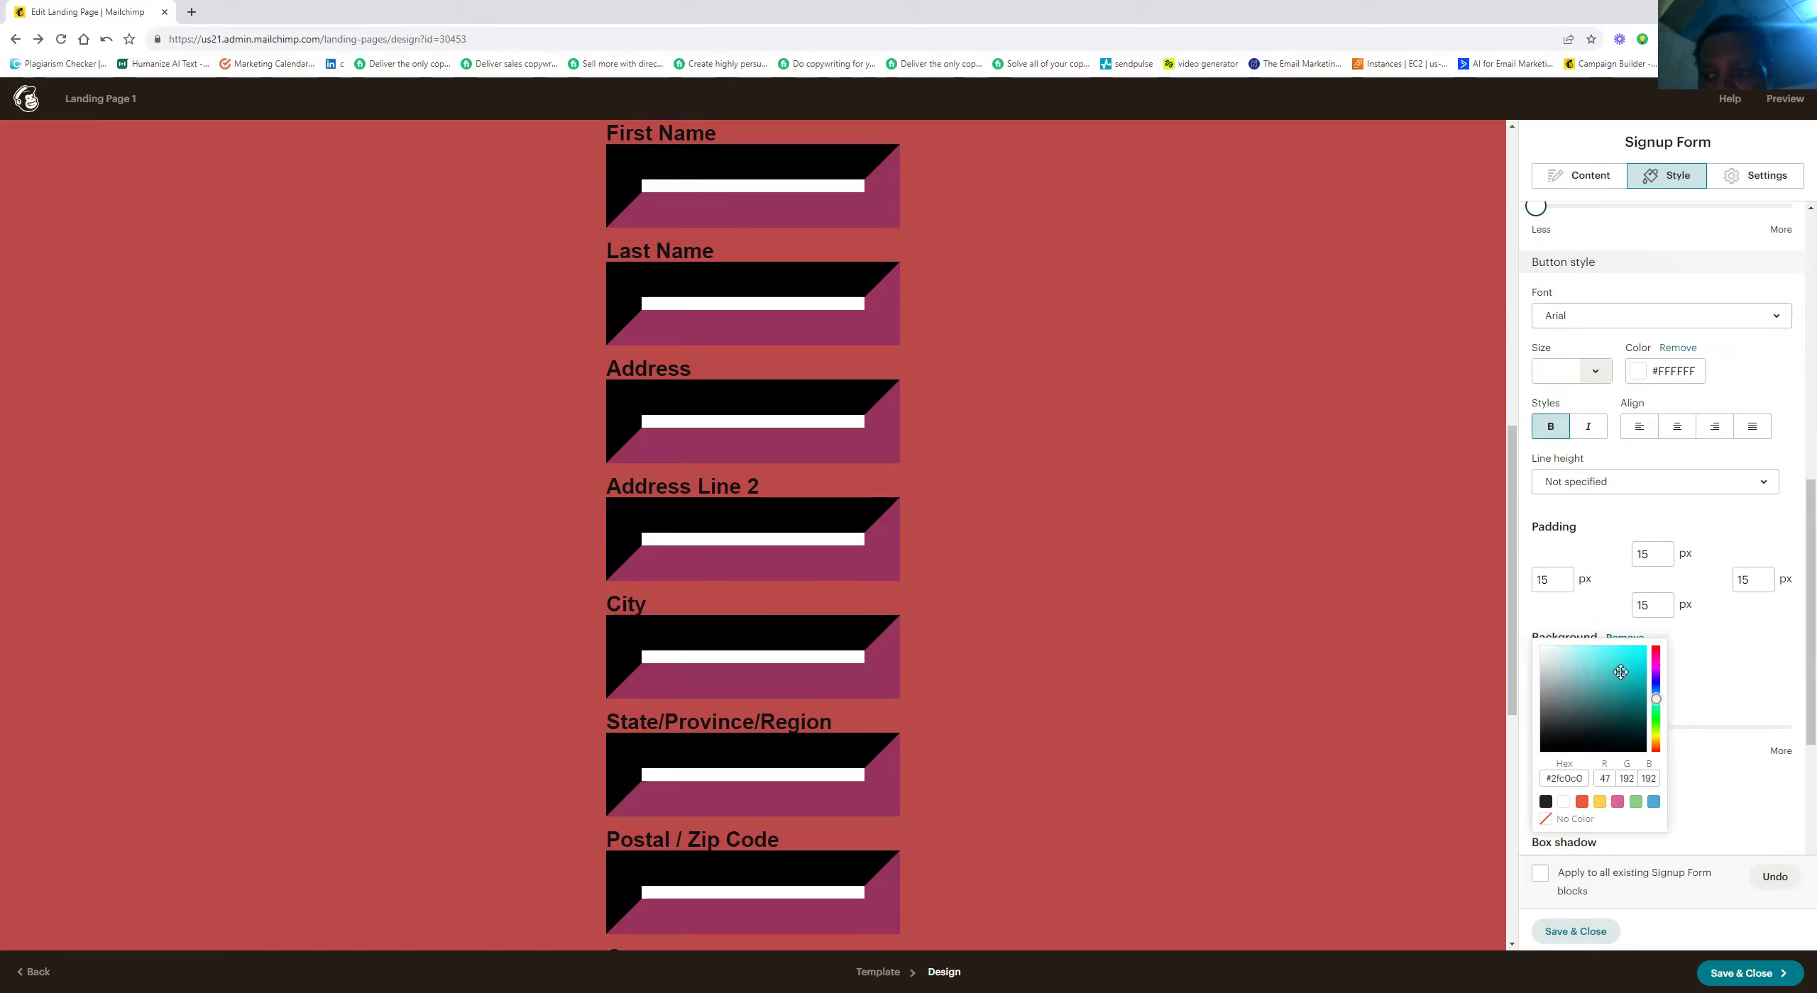
click(1759, 706)
- Increase the rounded corners of the signup form's button
scroll(1774, 716, down, 4)
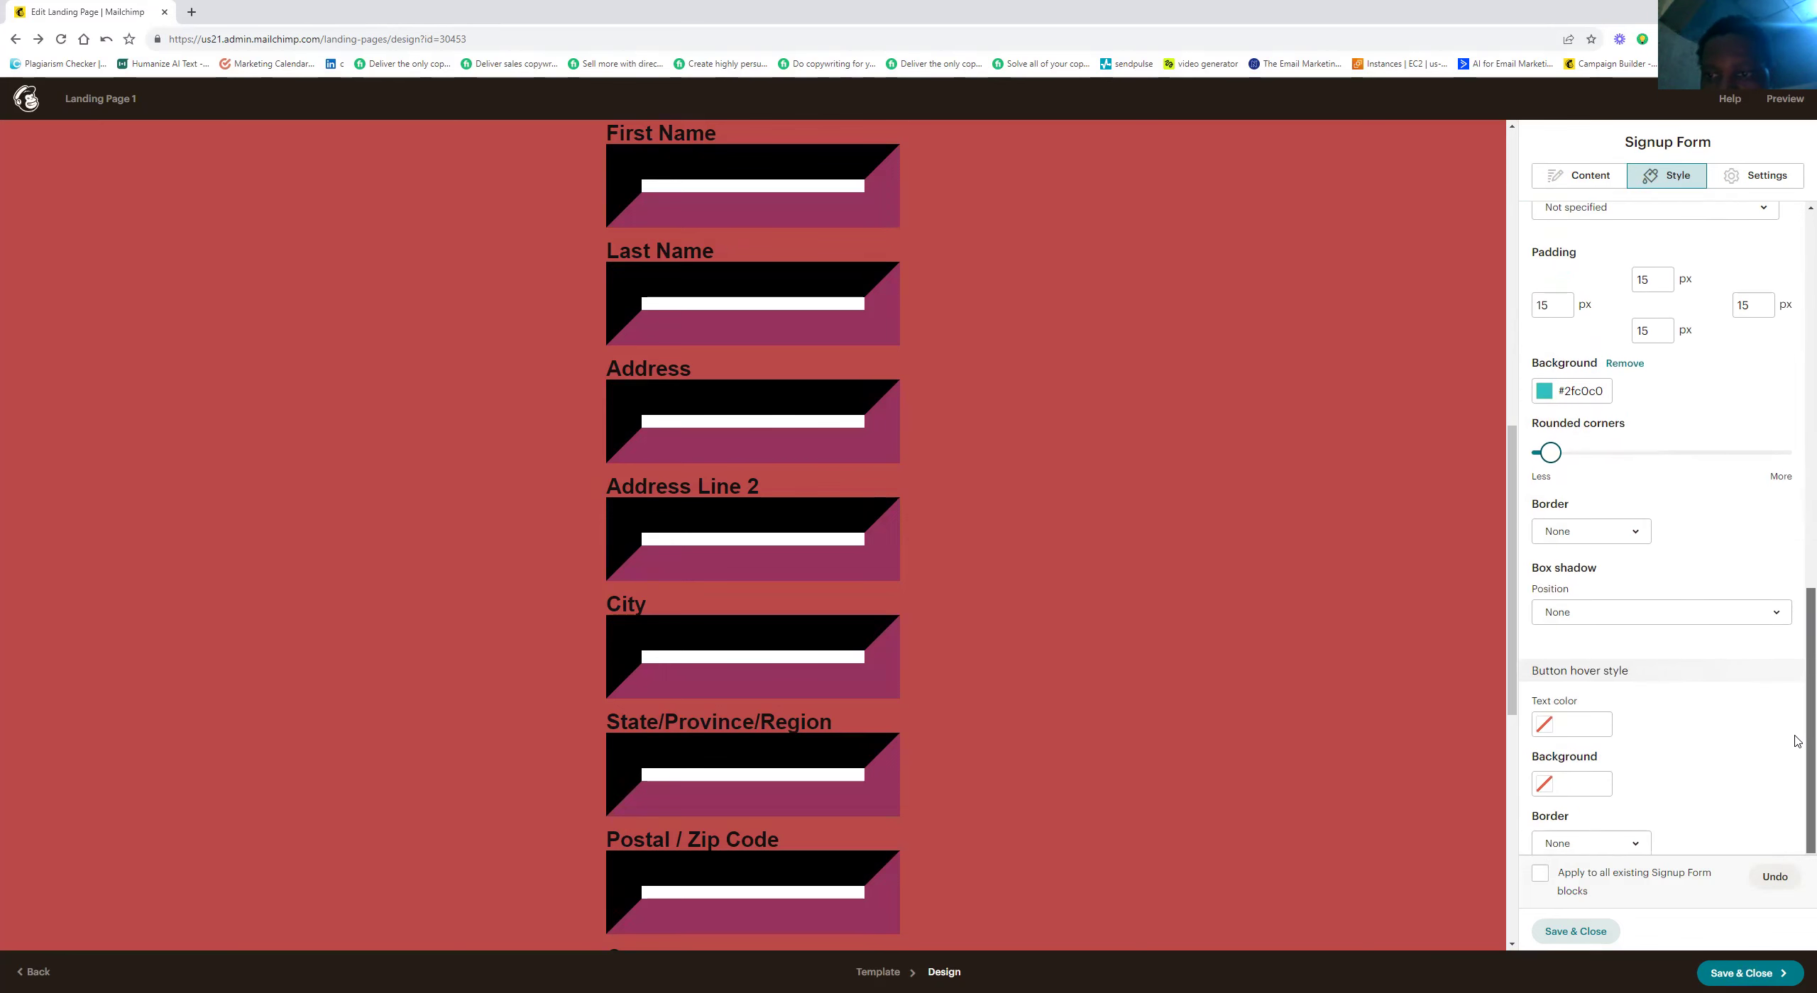
mouse_move(1556, 460)
mouse_down()
mouse_move(1770, 458)
mouse_move(1583, 466)
mouse_up()
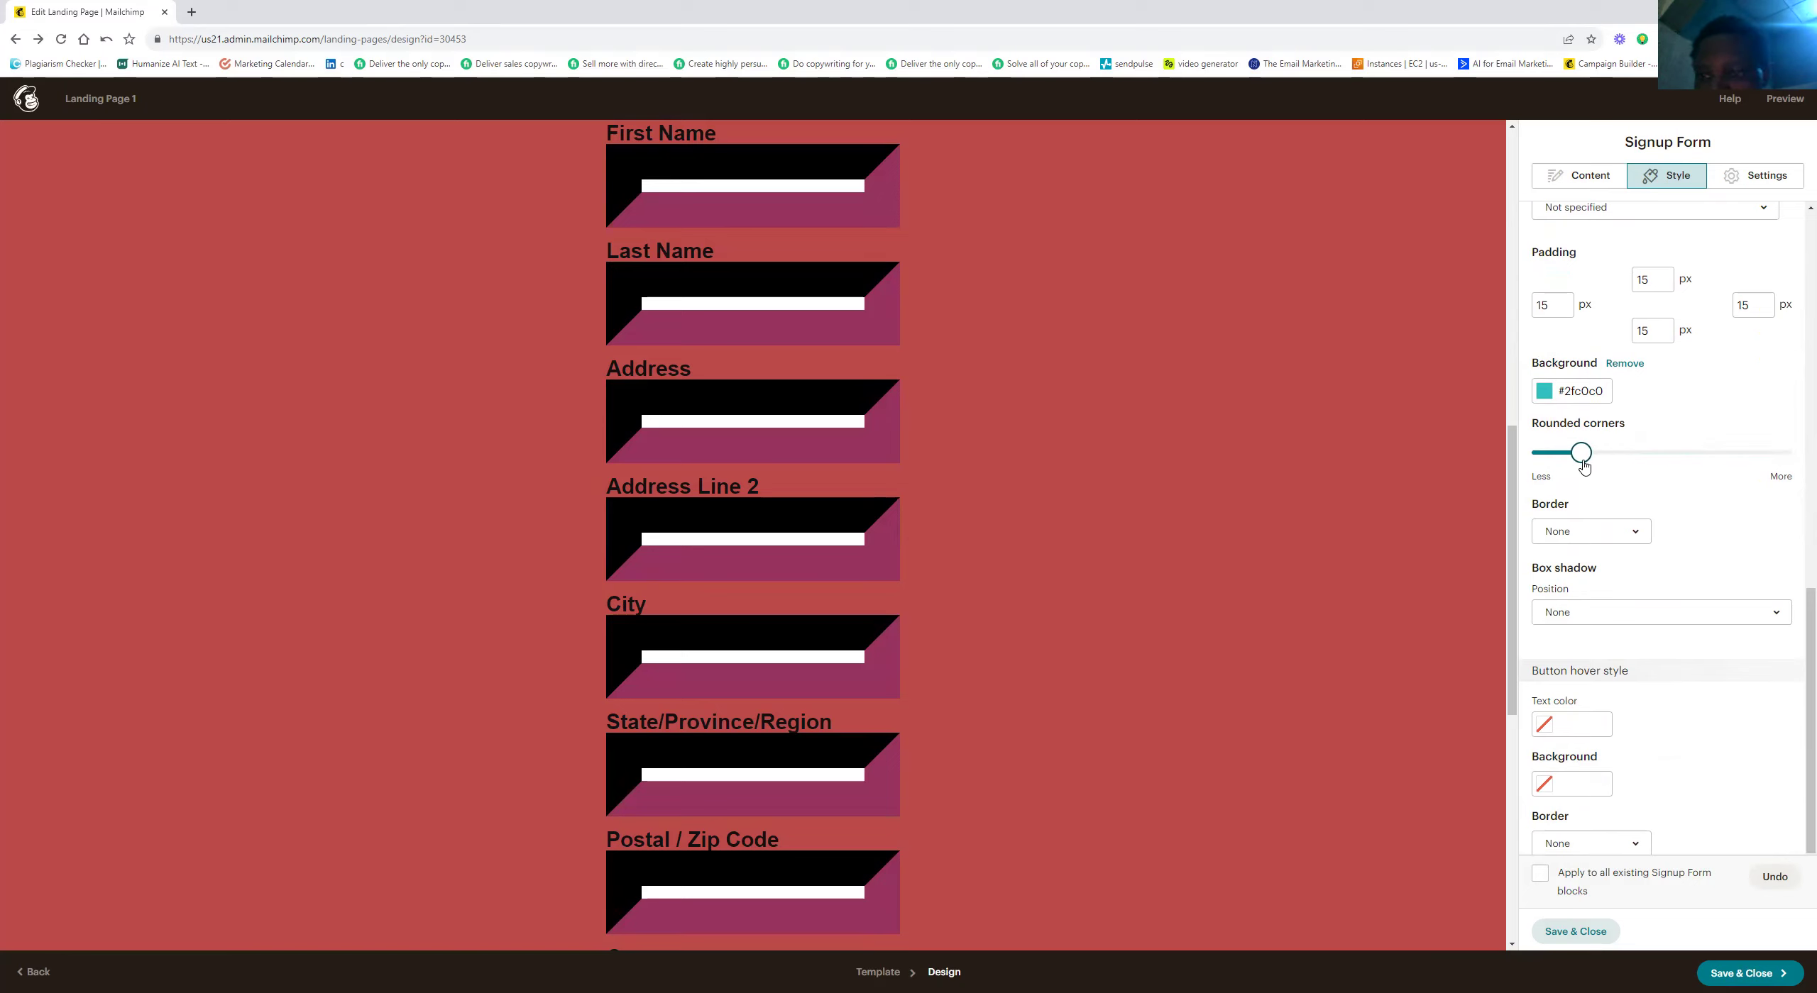
click(1619, 455)
- Set the signup form button's background to near-black #110909 and close the block's editor
click(1545, 392)
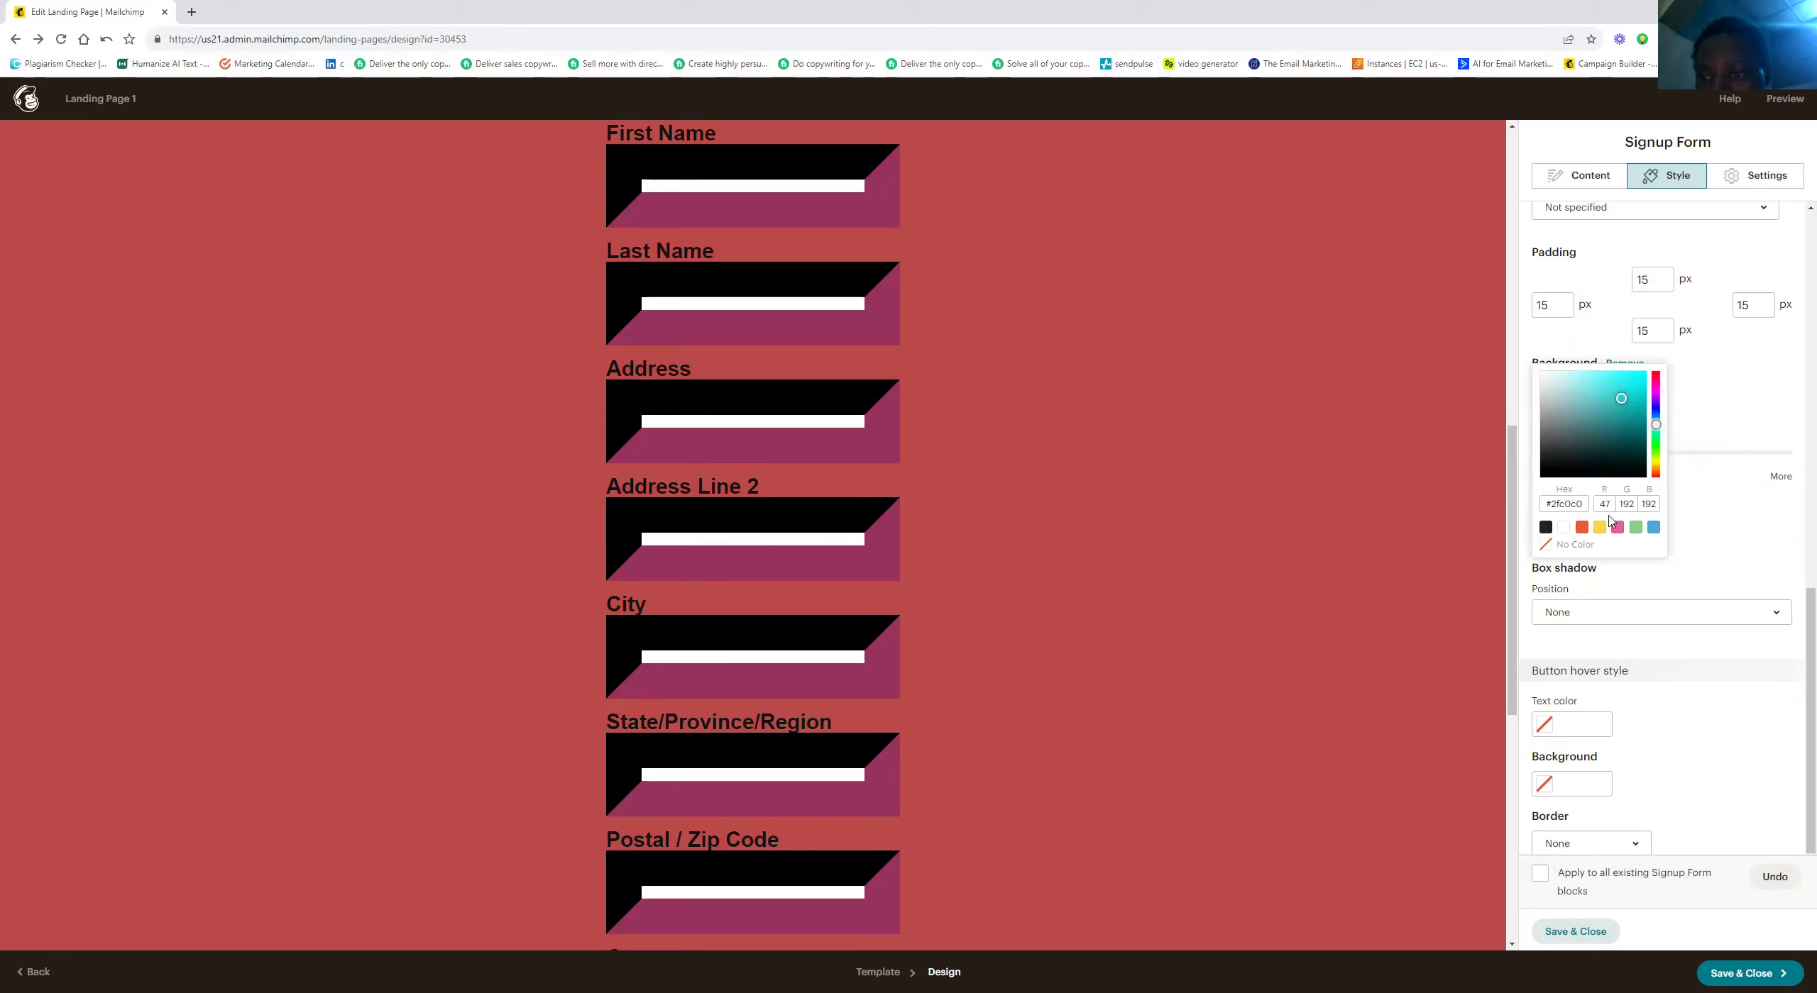
click(1546, 526)
click(1599, 419)
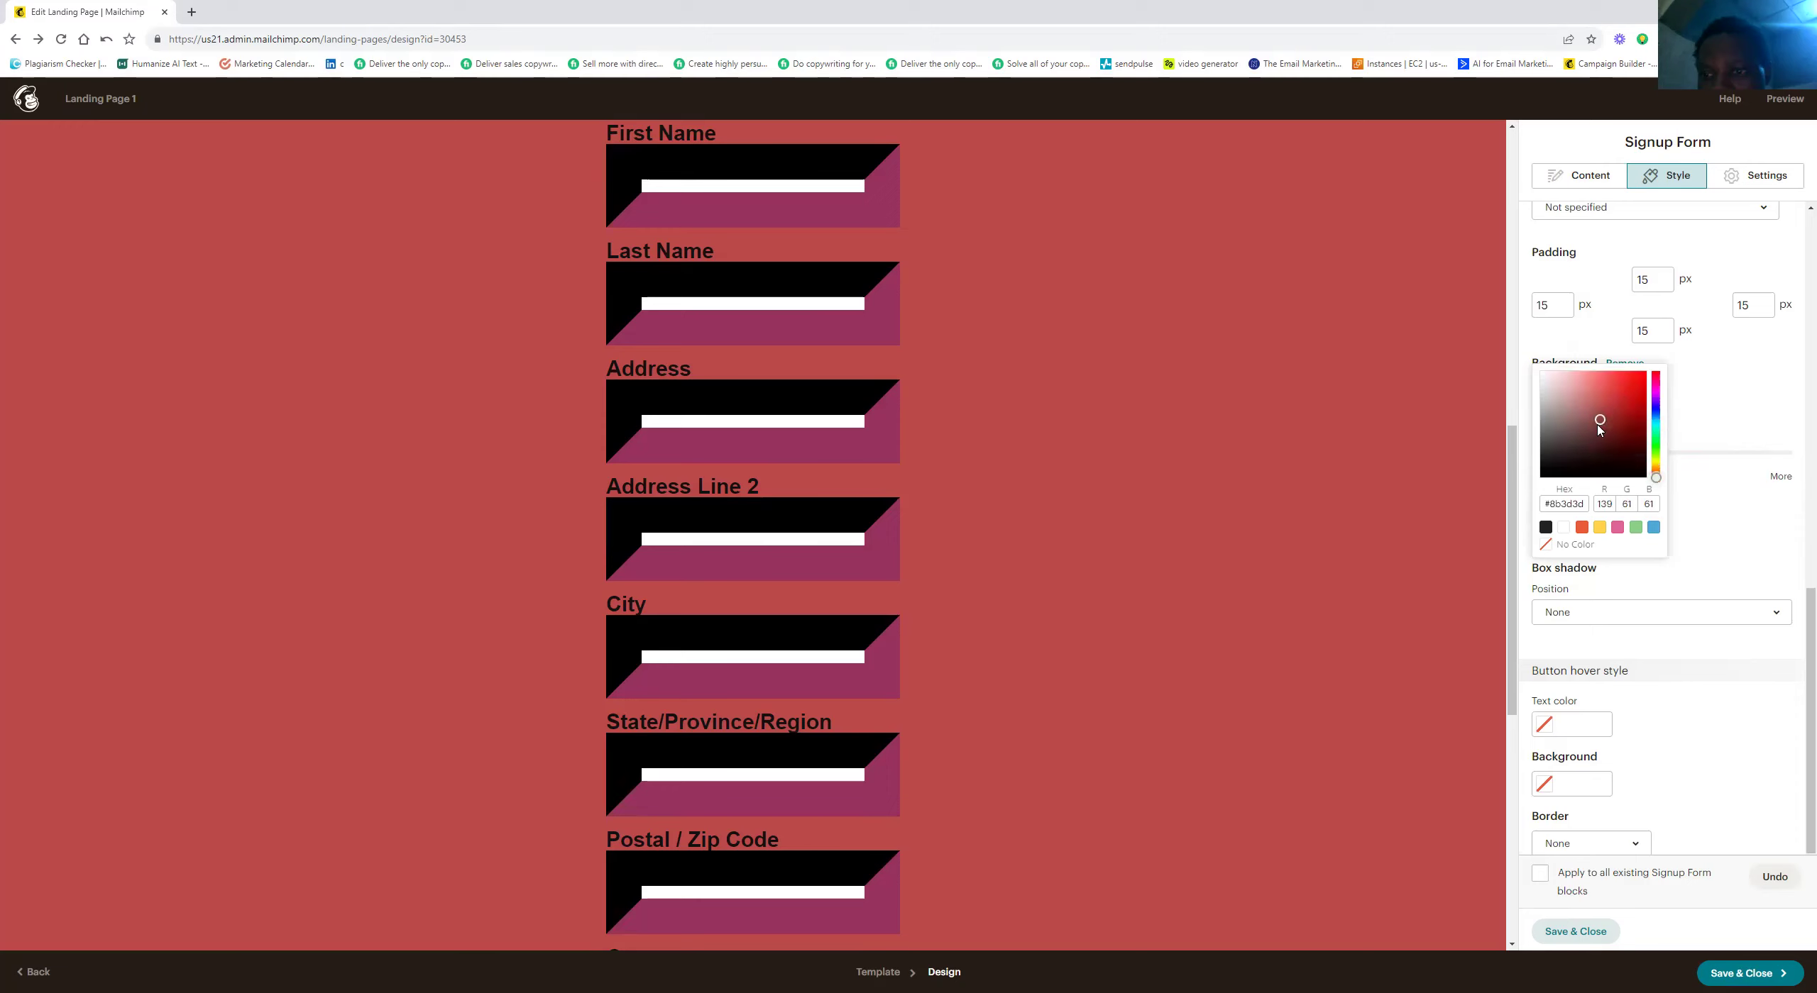
drag(1554, 474, 1590, 471)
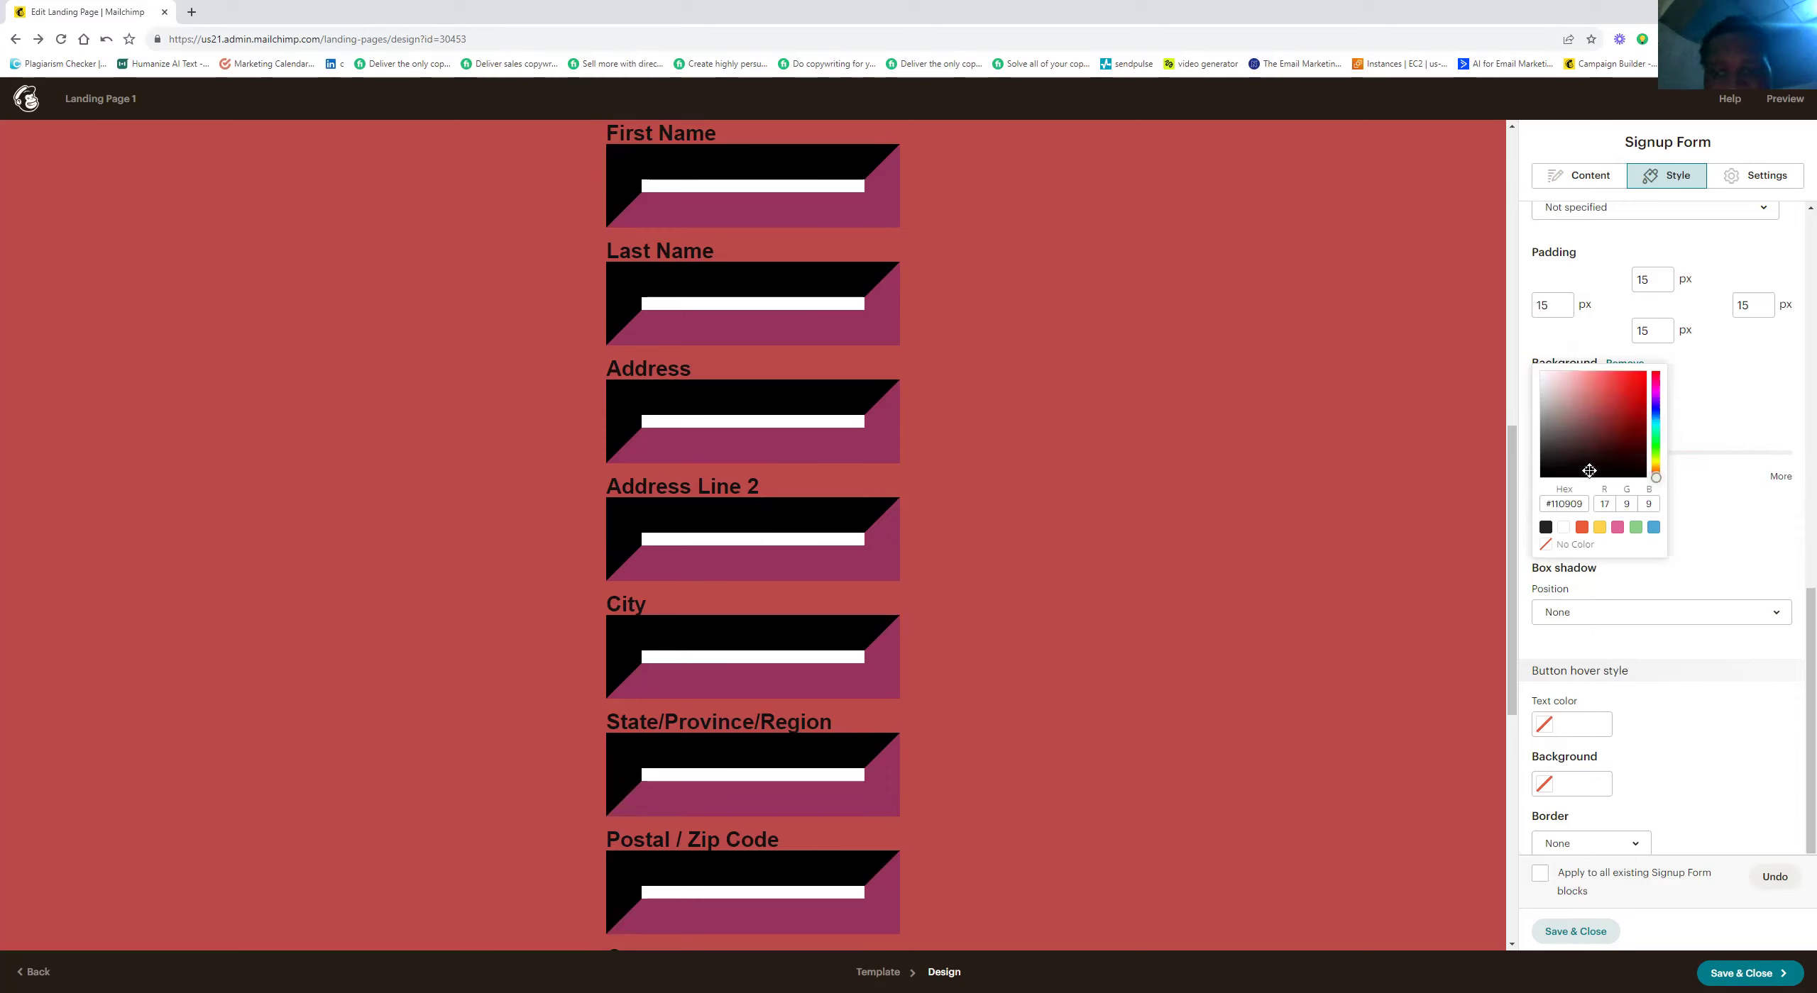
click(1749, 422)
scroll(1795, 612, down, 1)
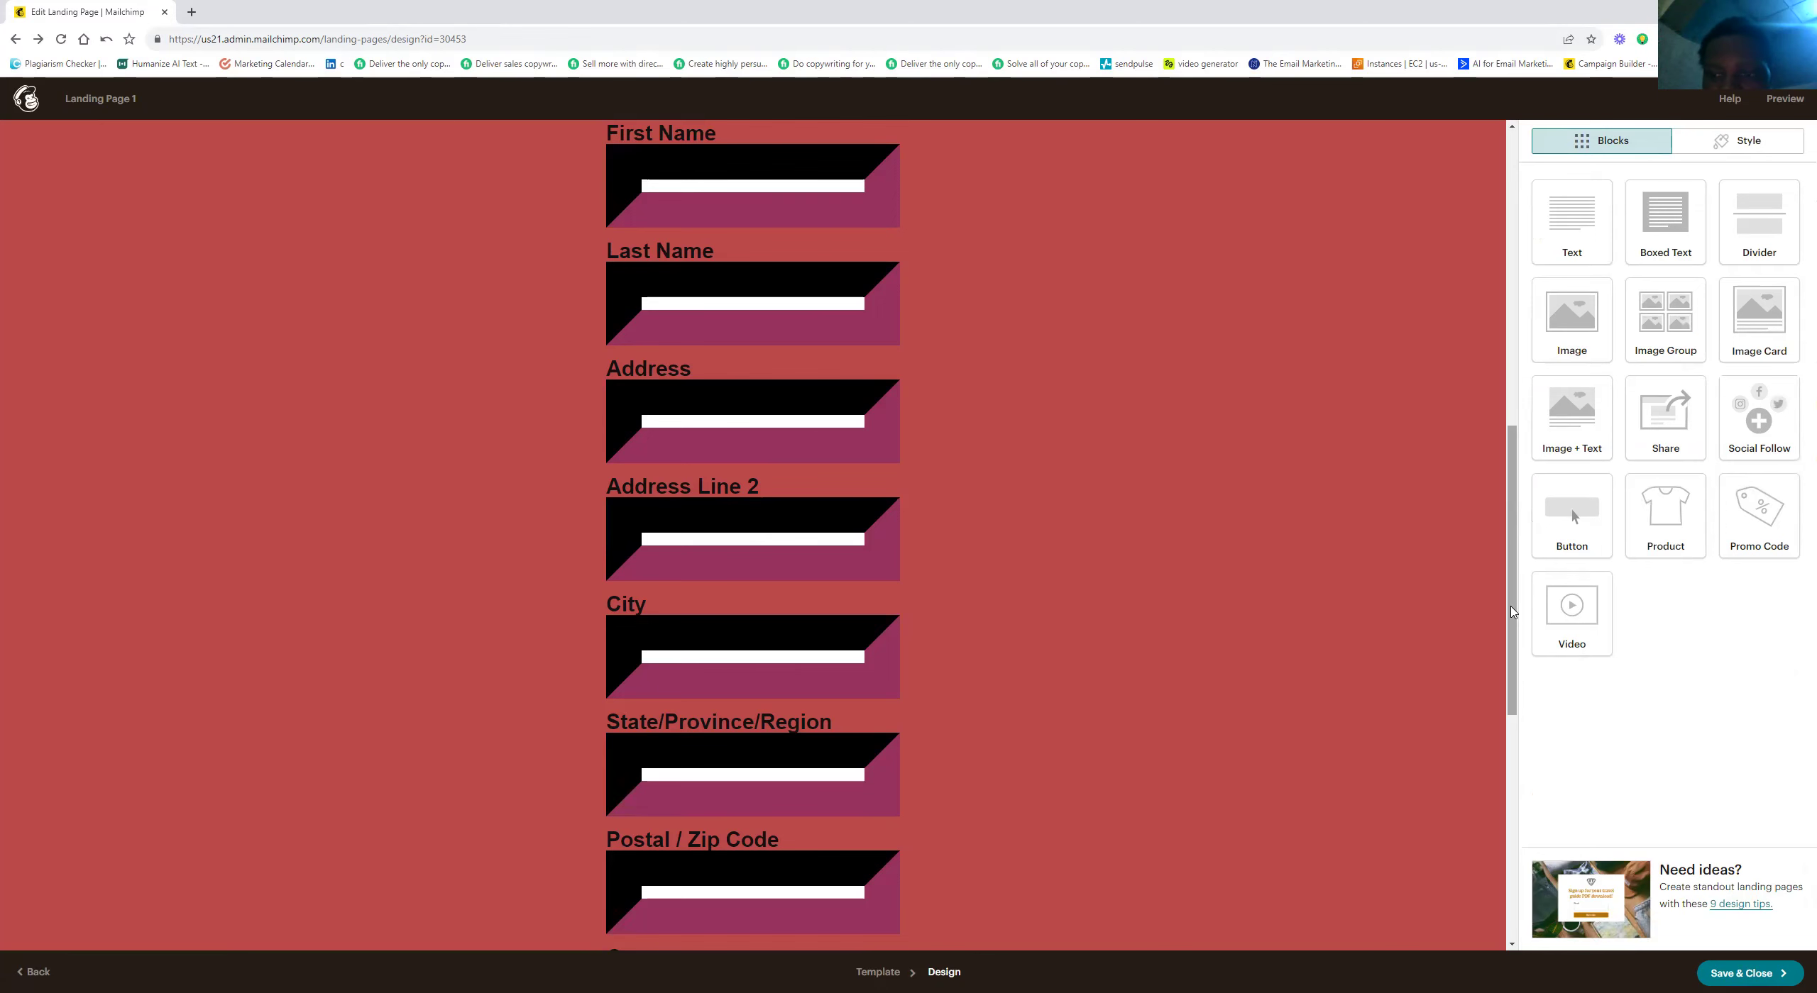
- Reopen the signup form, choose Web address as the destination after submission, and save the block
scroll(1483, 710, down, 9)
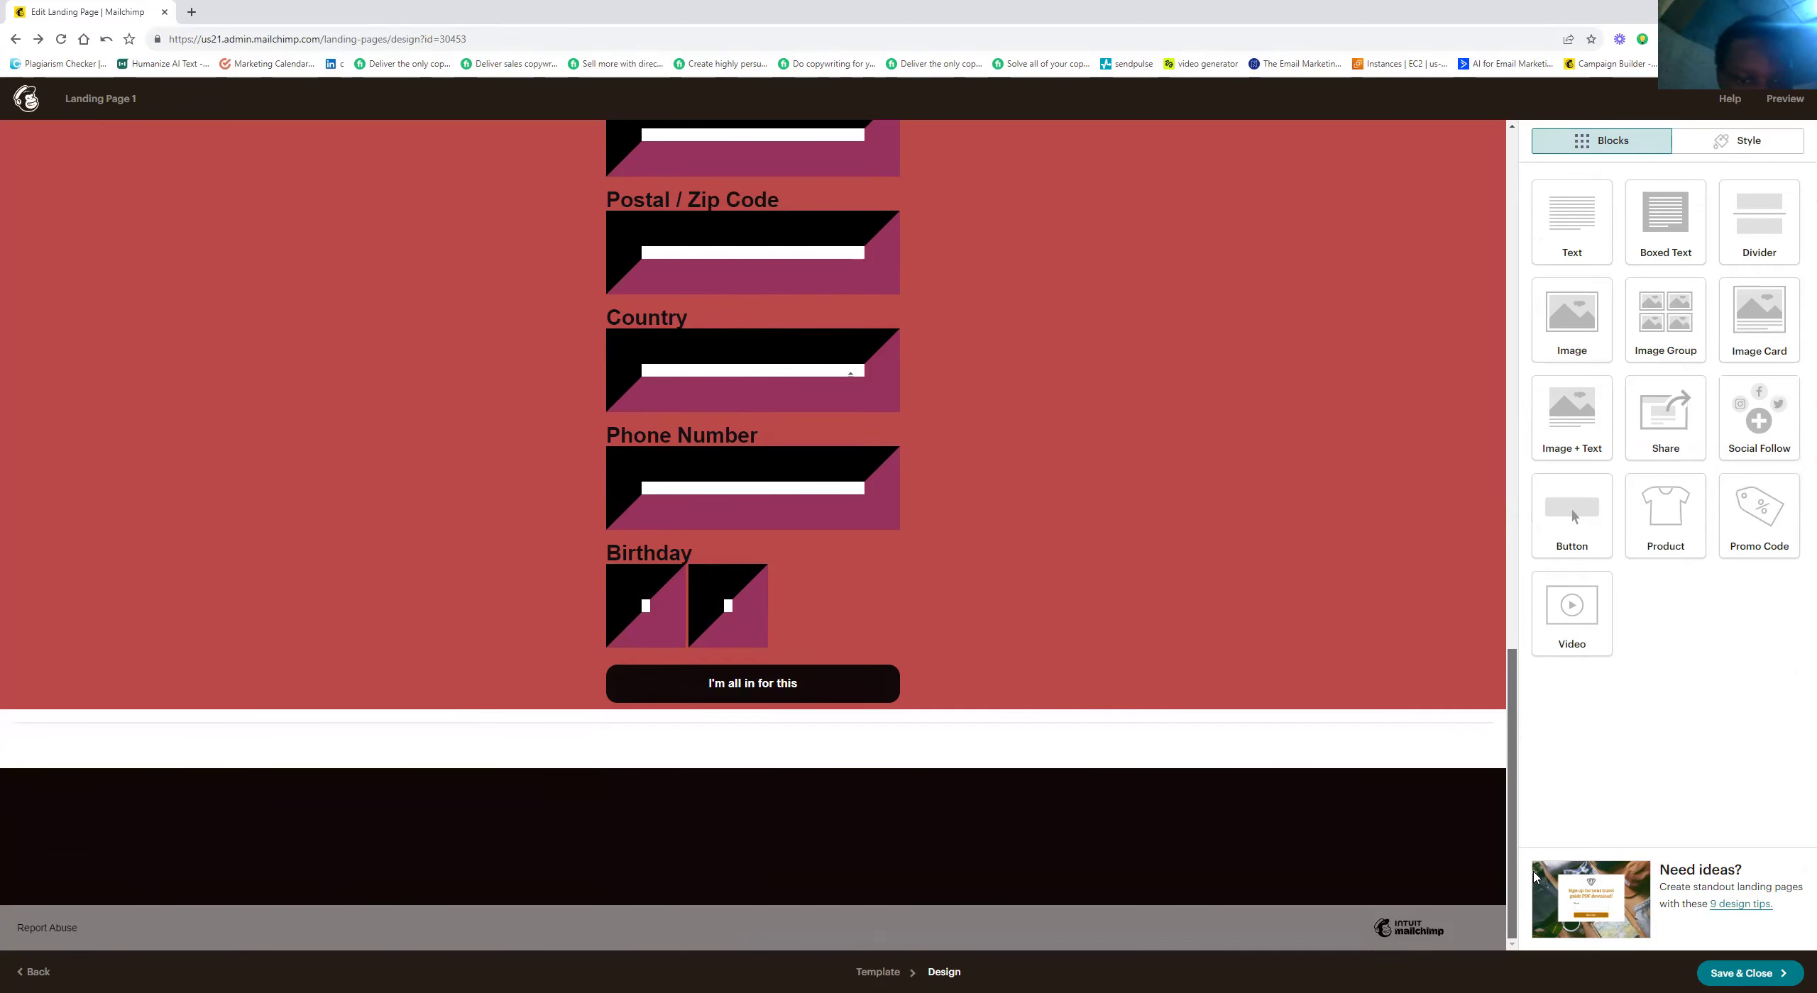
scroll(1421, 291, up, 10)
scroll(1430, 328, down, 10)
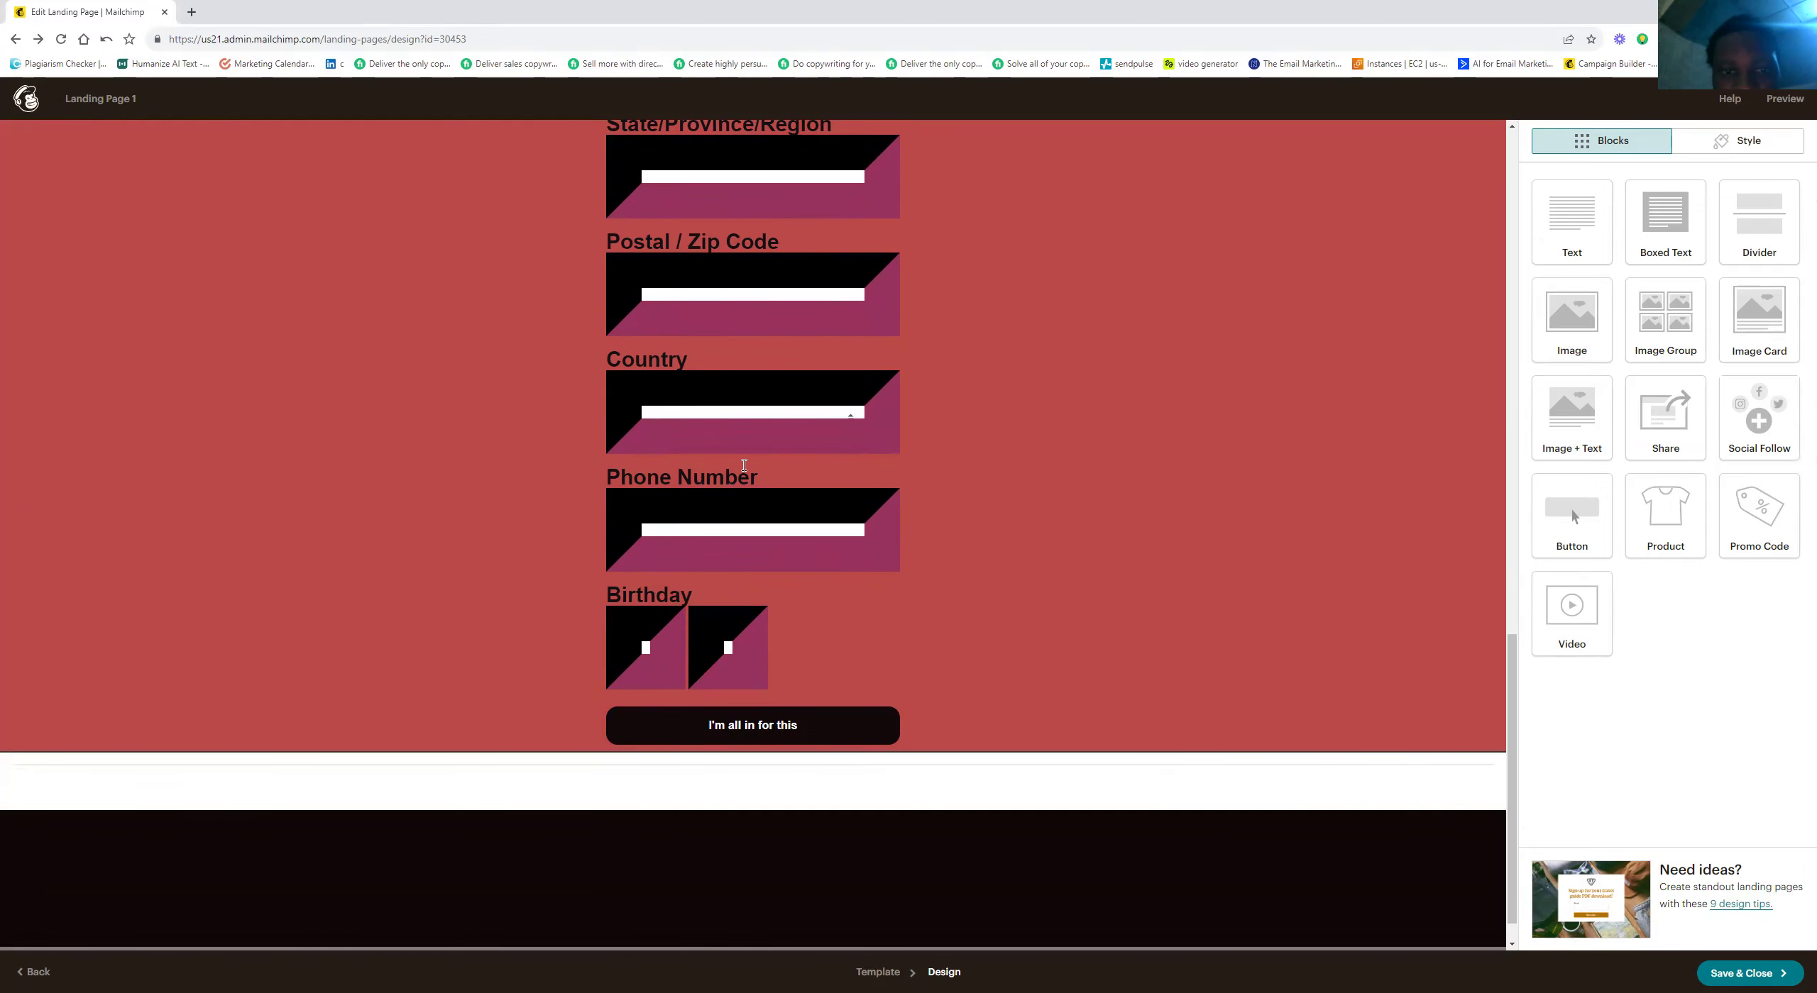
click(856, 501)
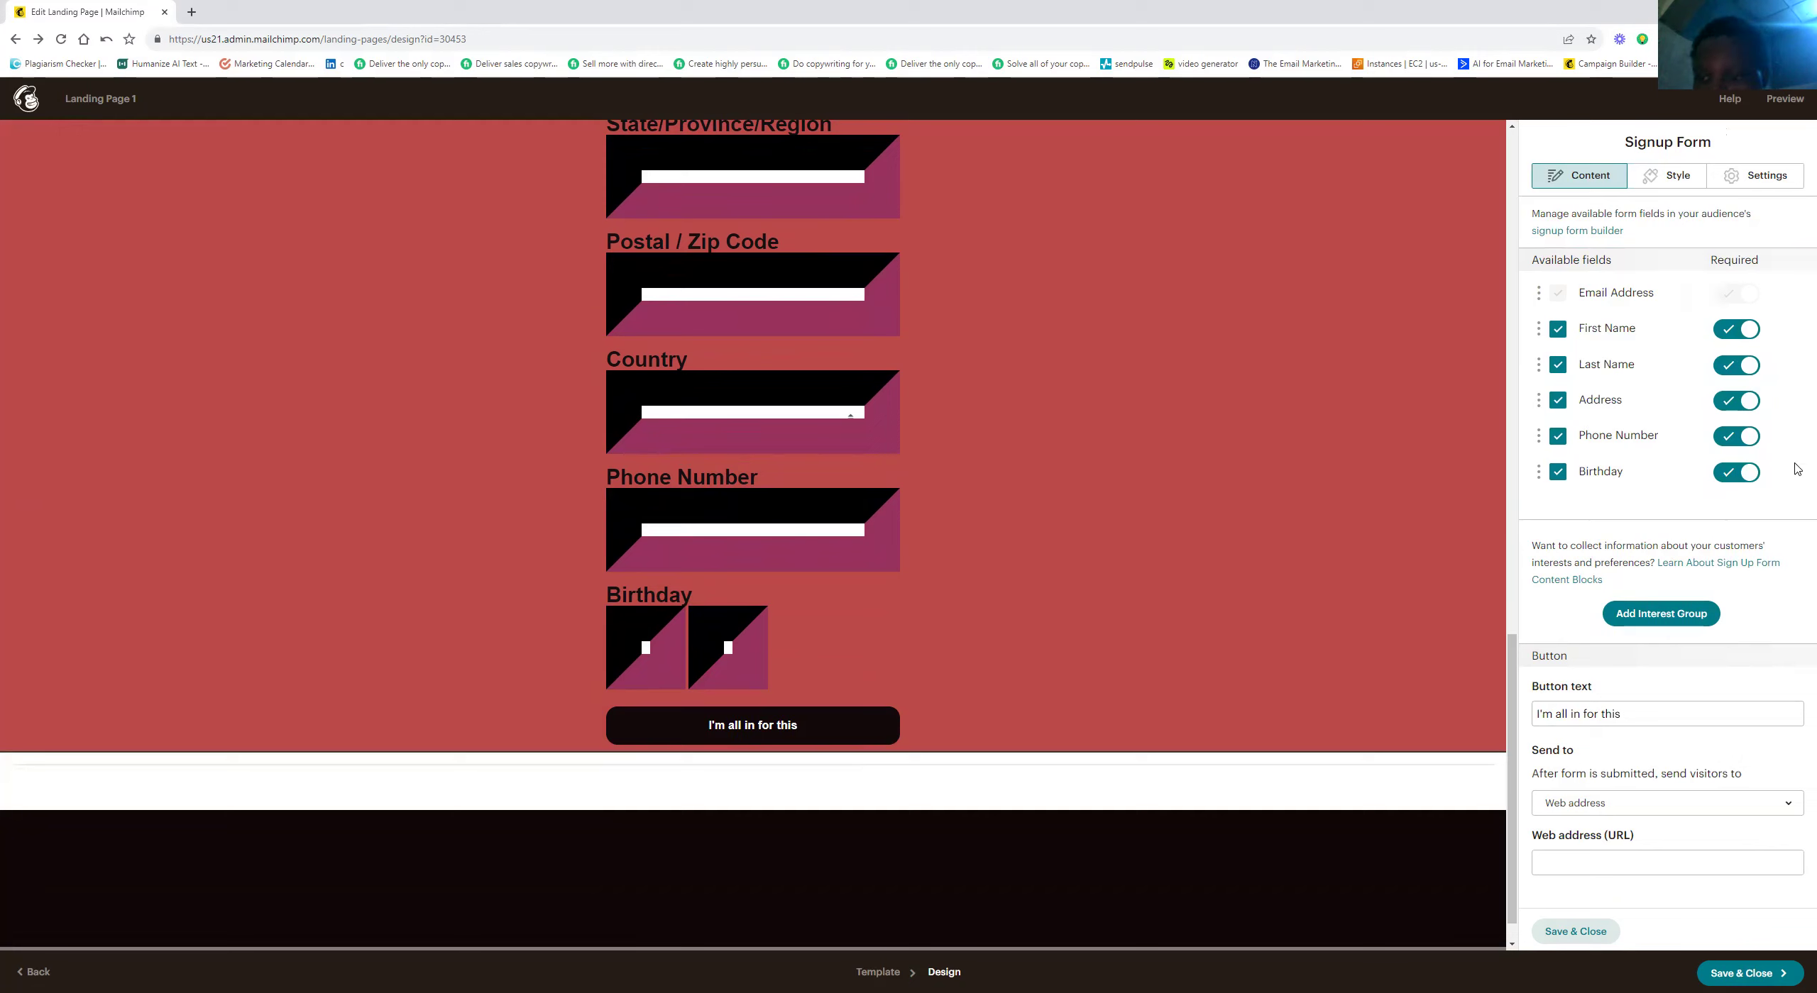
click(1788, 803)
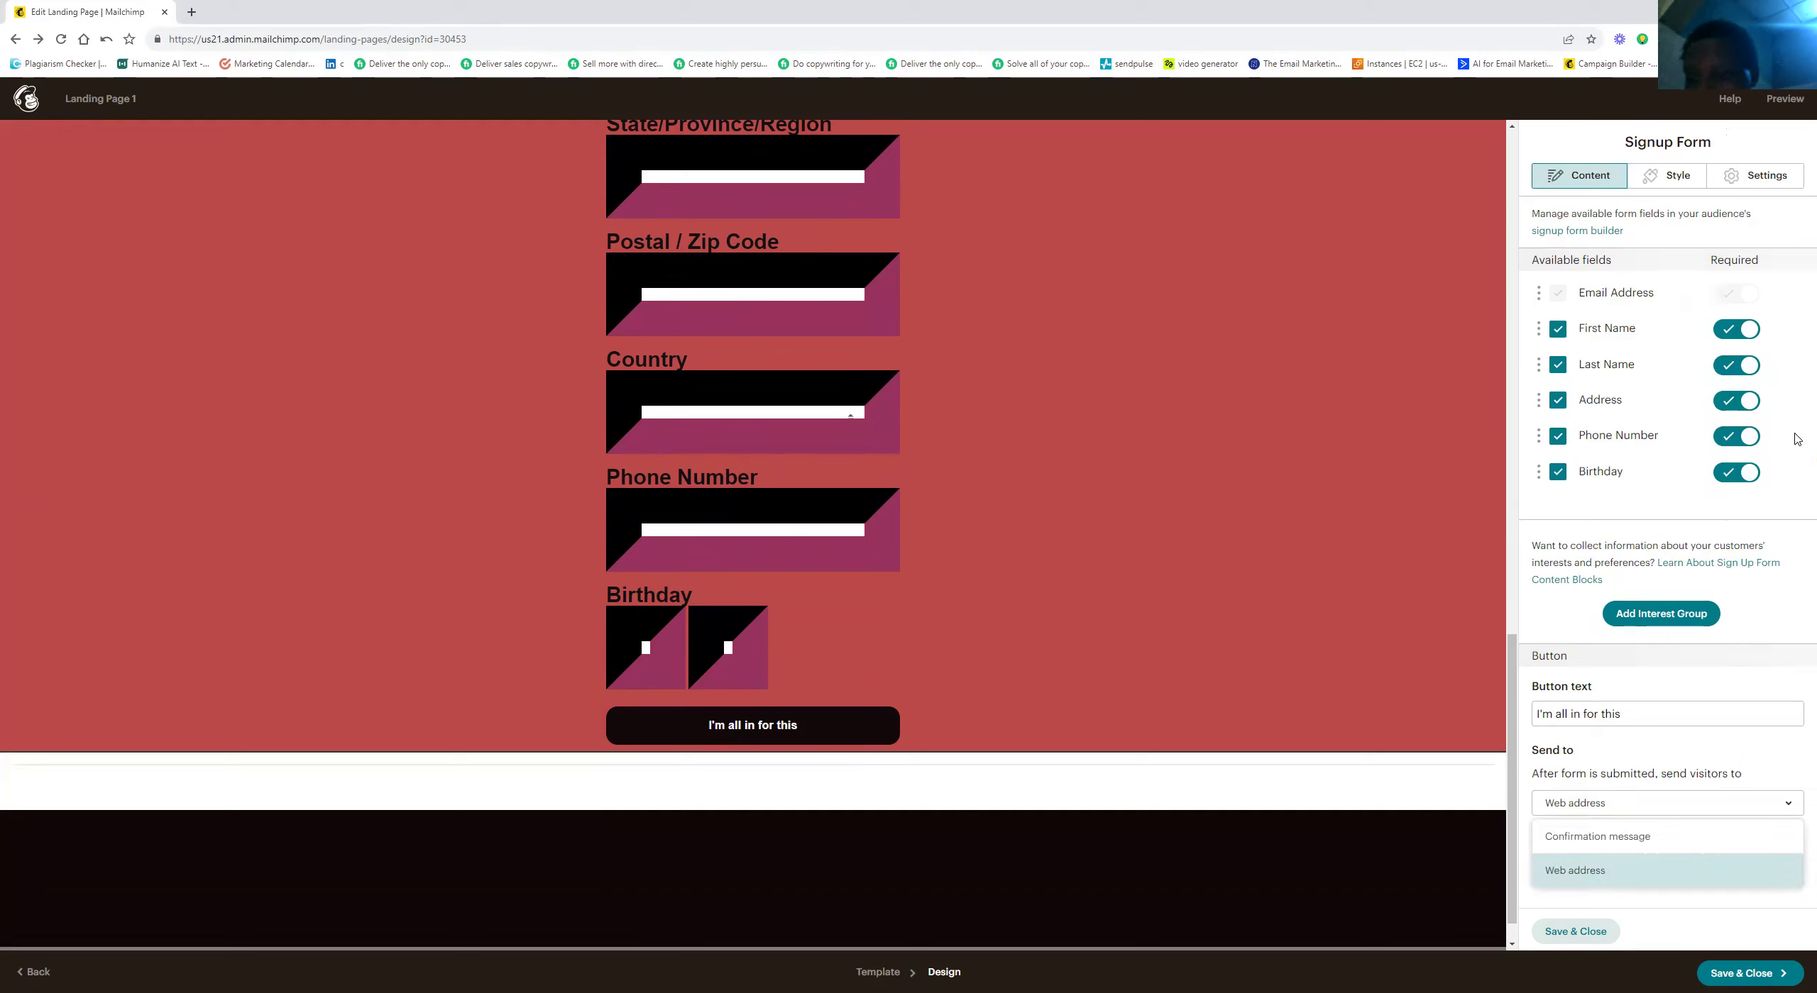
click(1619, 870)
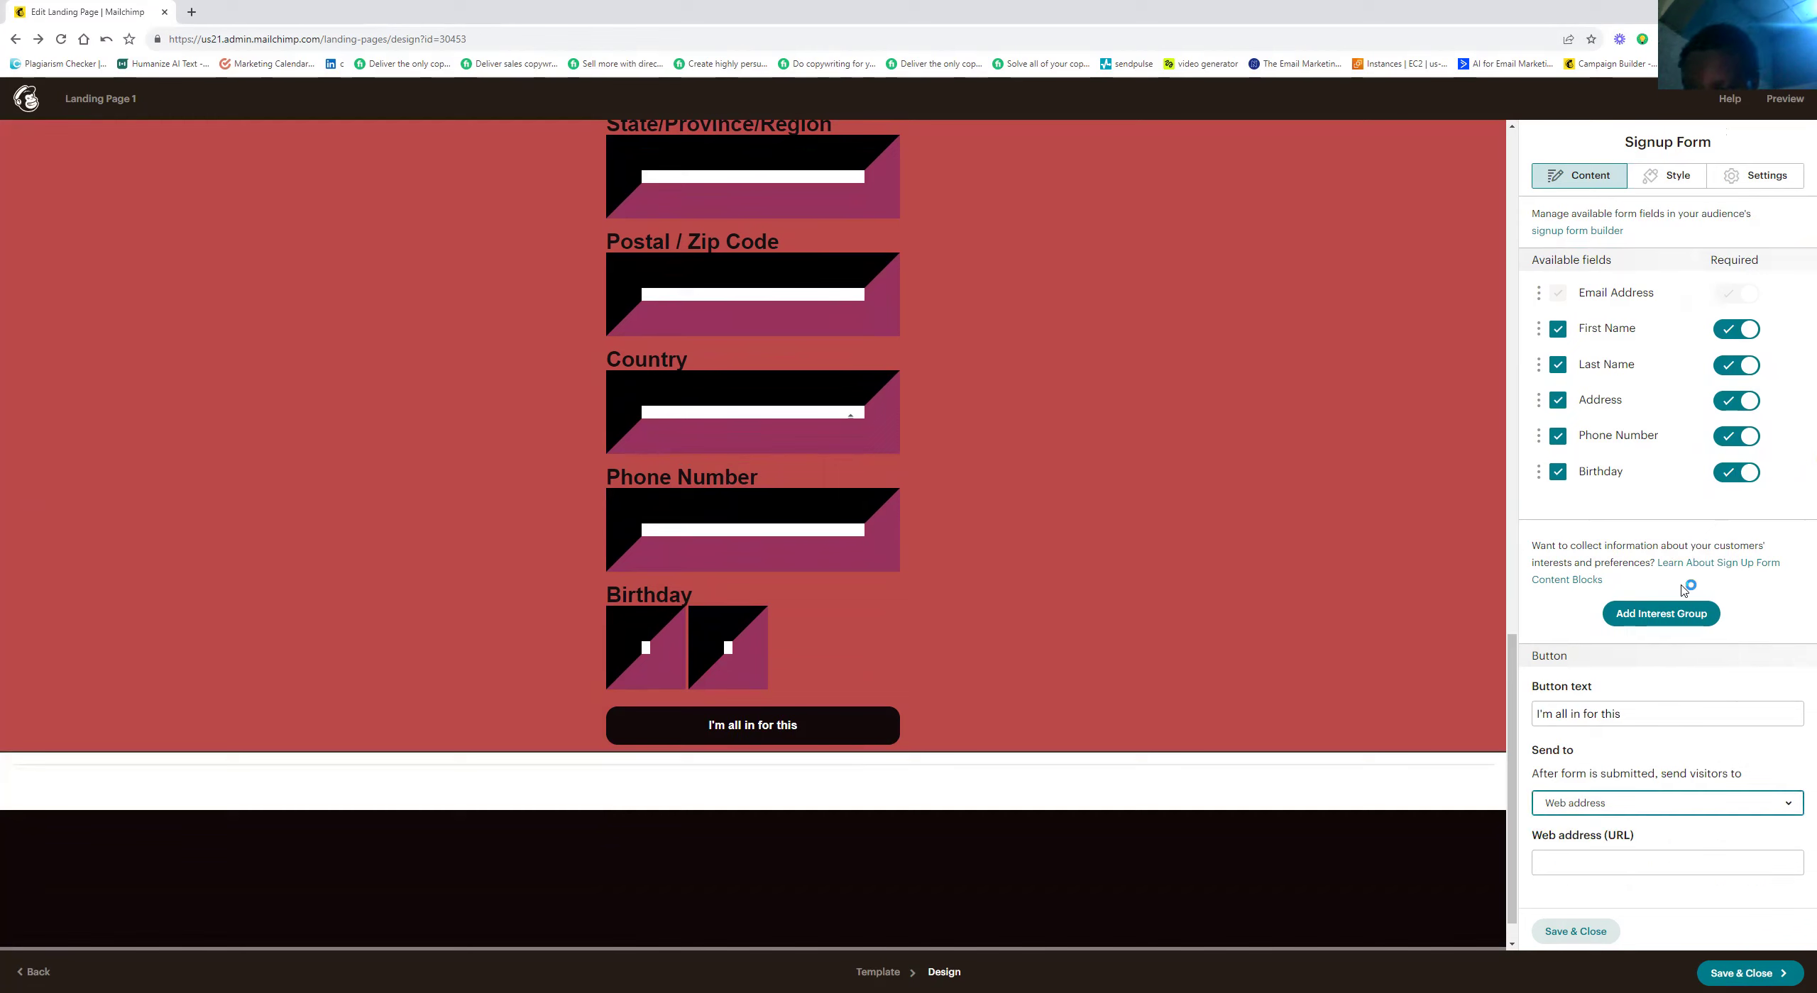
click(1571, 929)
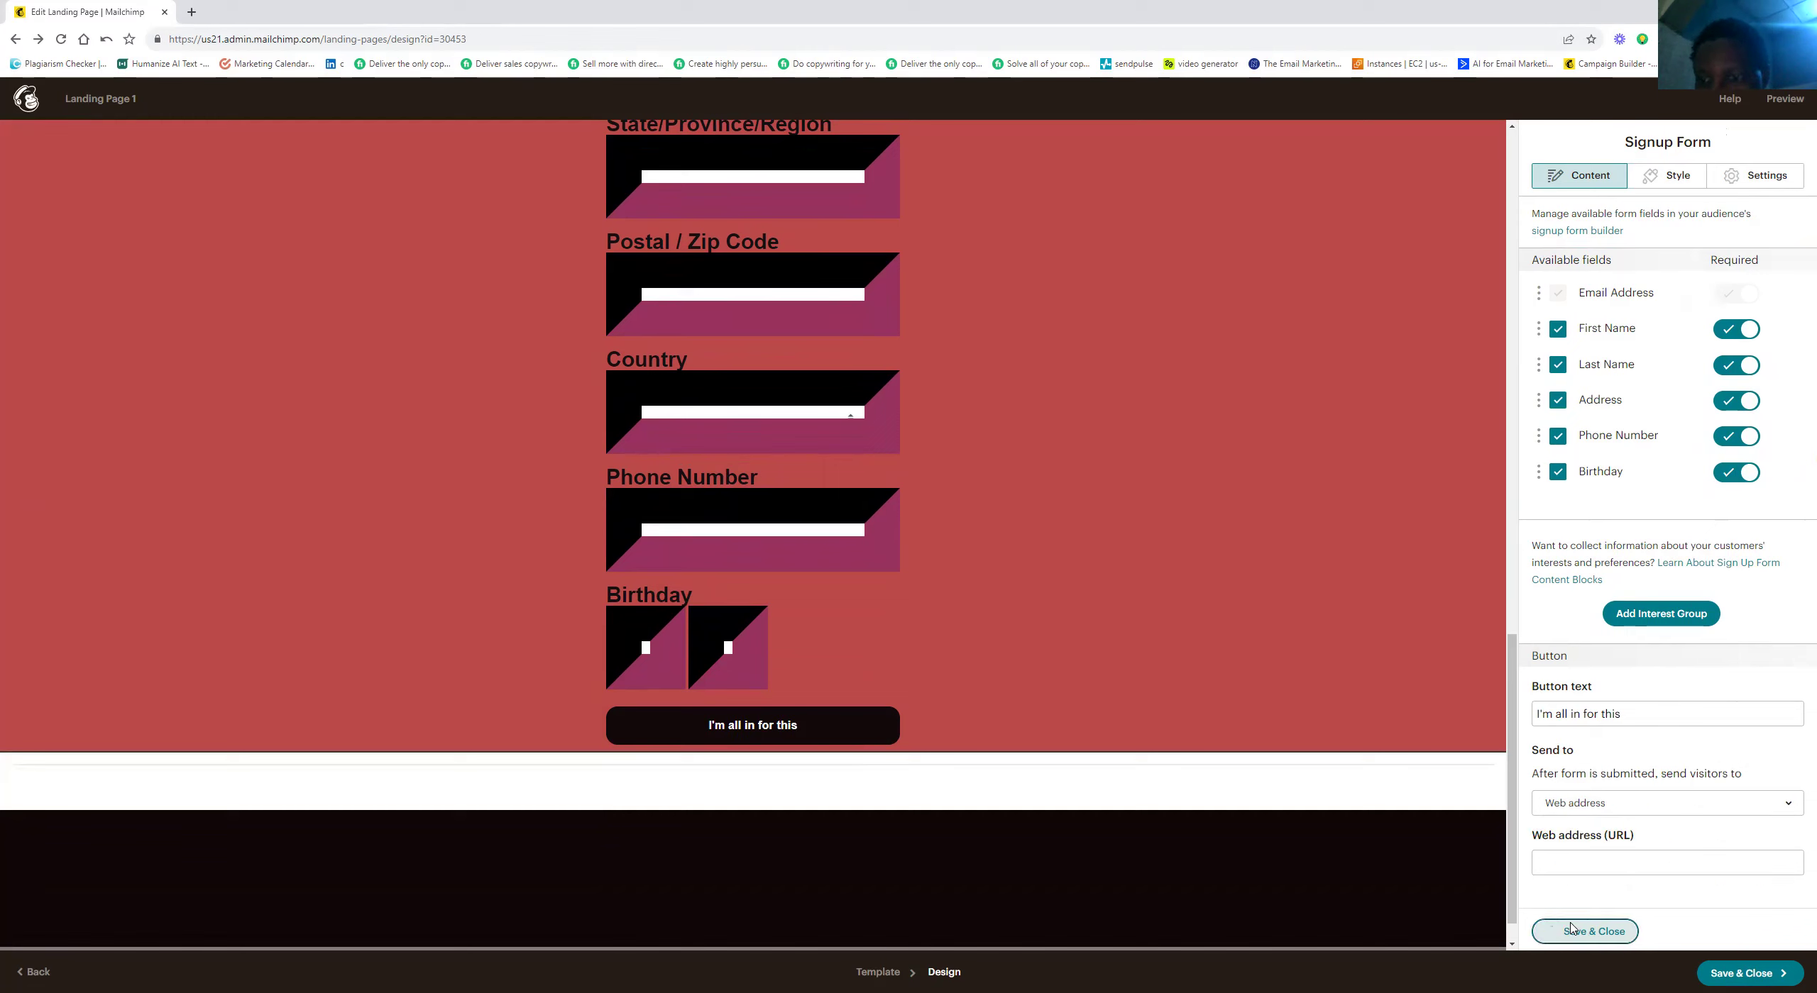
- Reopen the signup form block and start adding an interest group
right_click(937, 670)
click(846, 578)
click(847, 579)
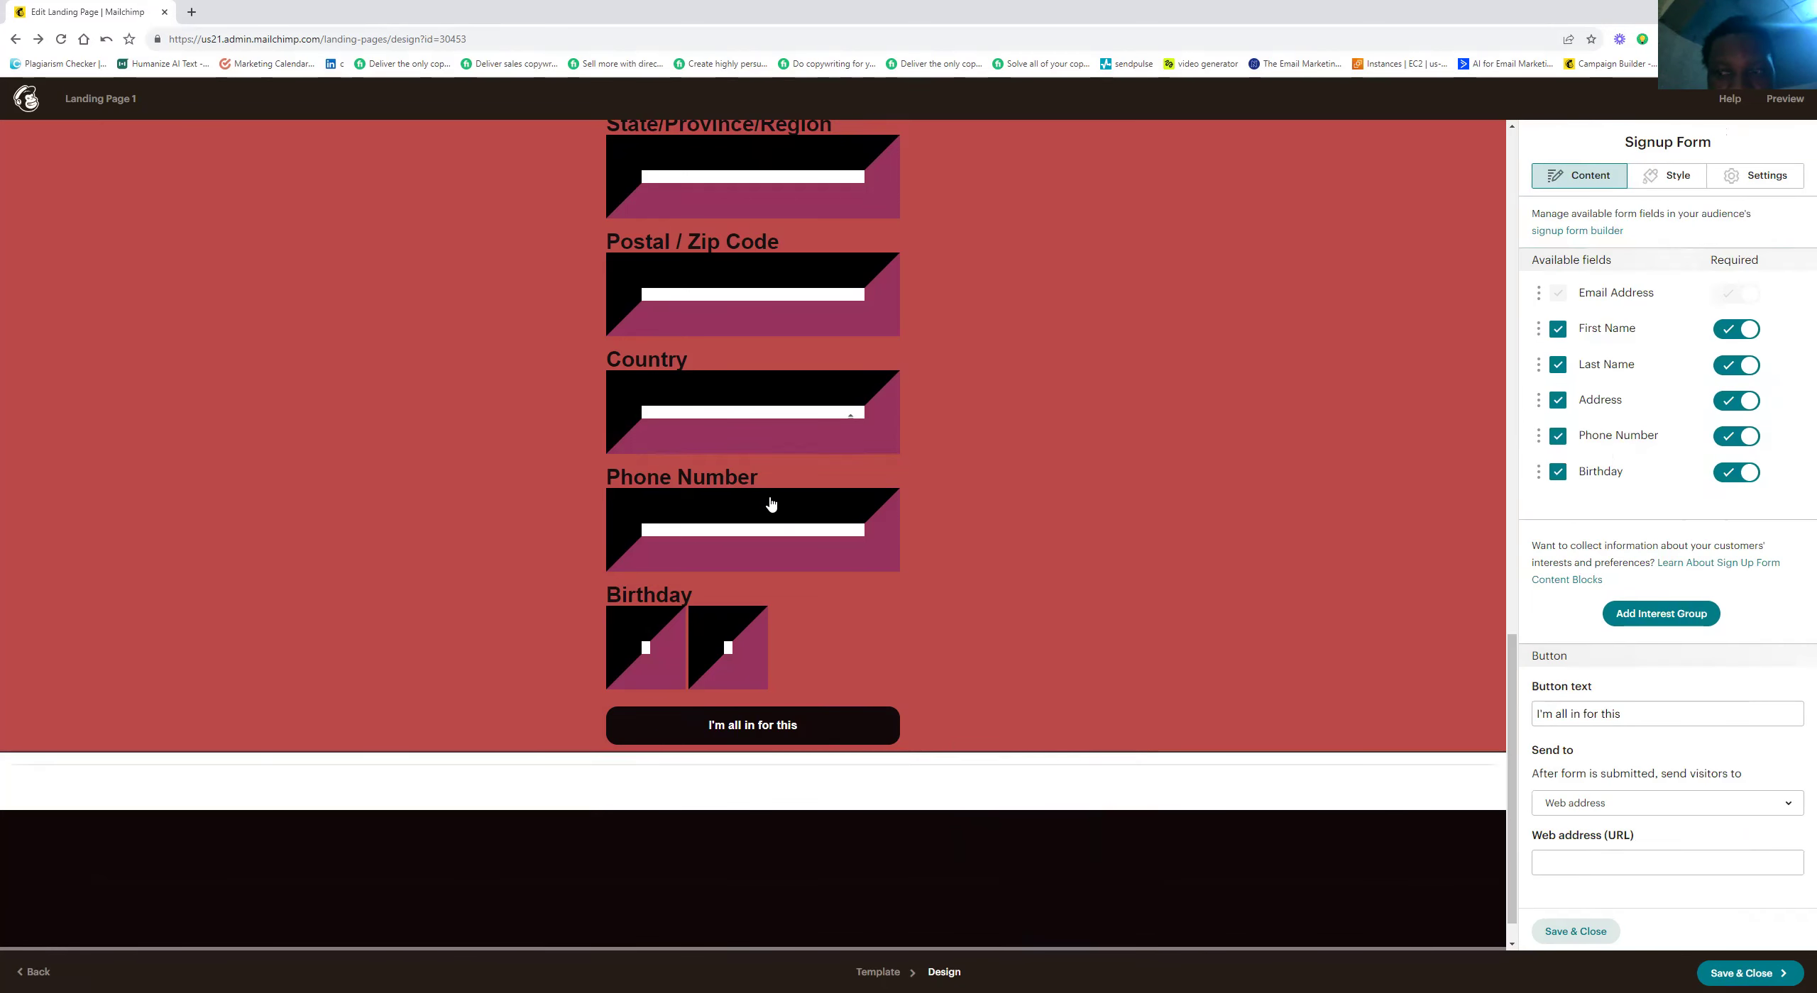
click(1674, 613)
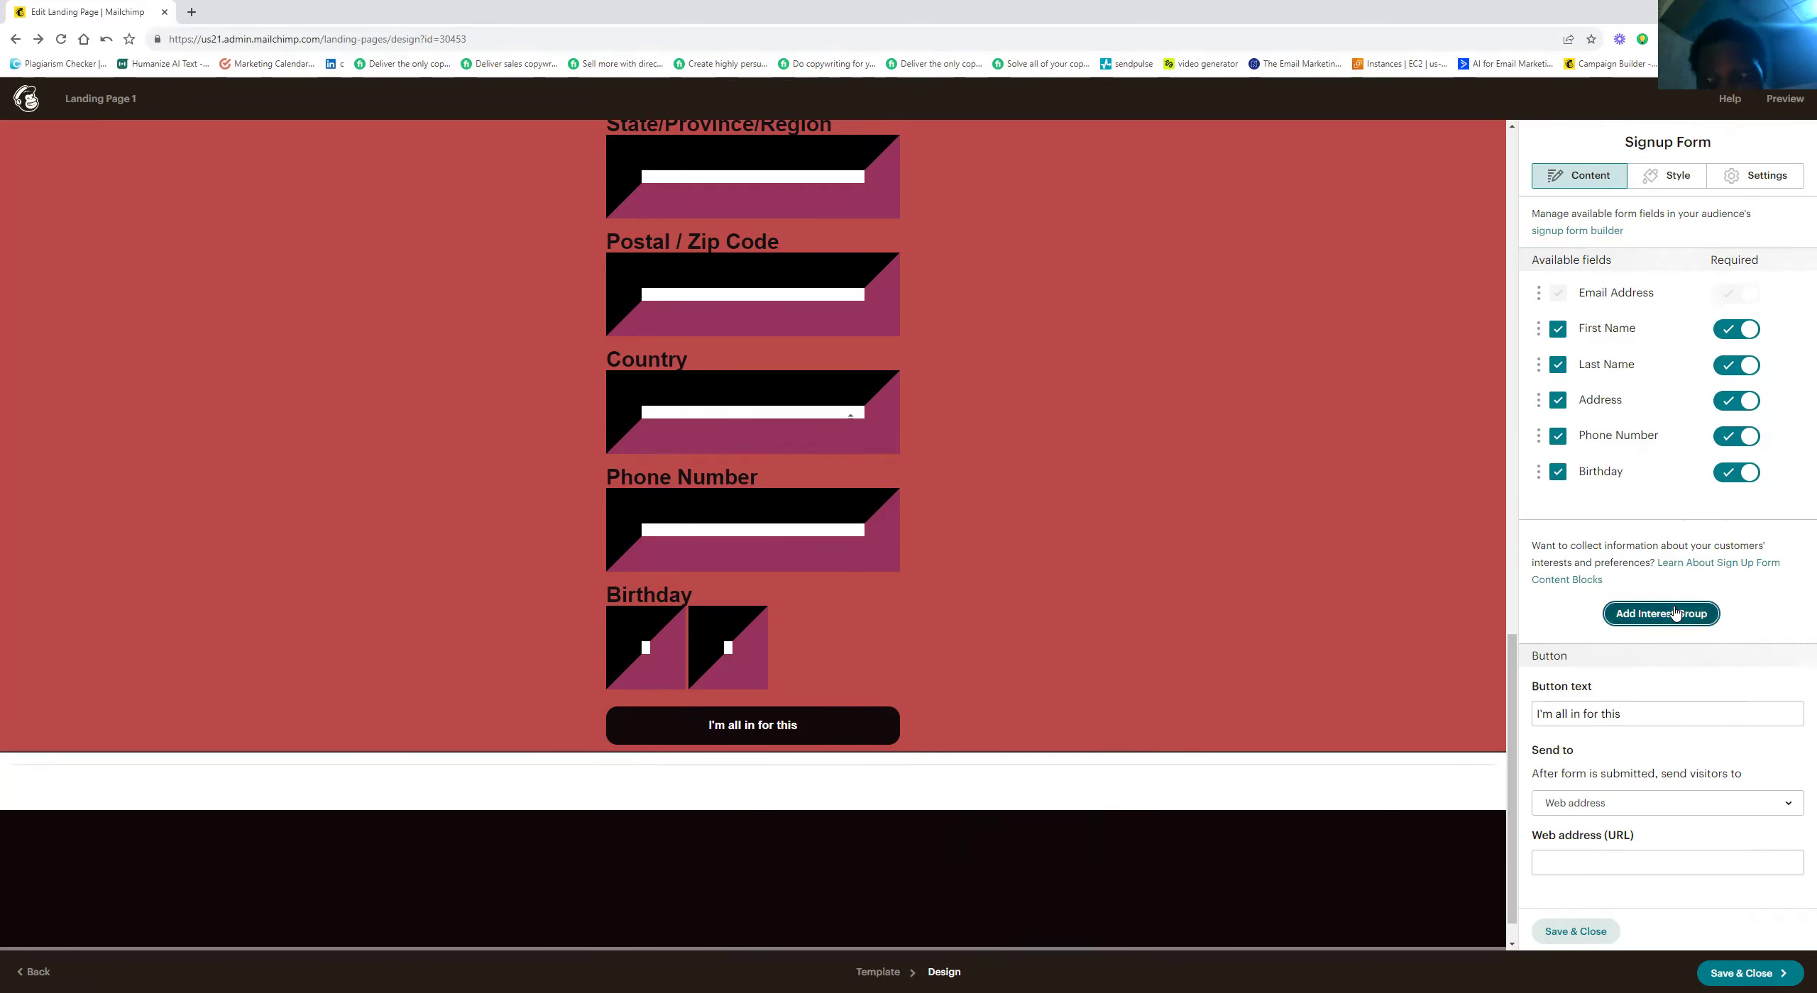
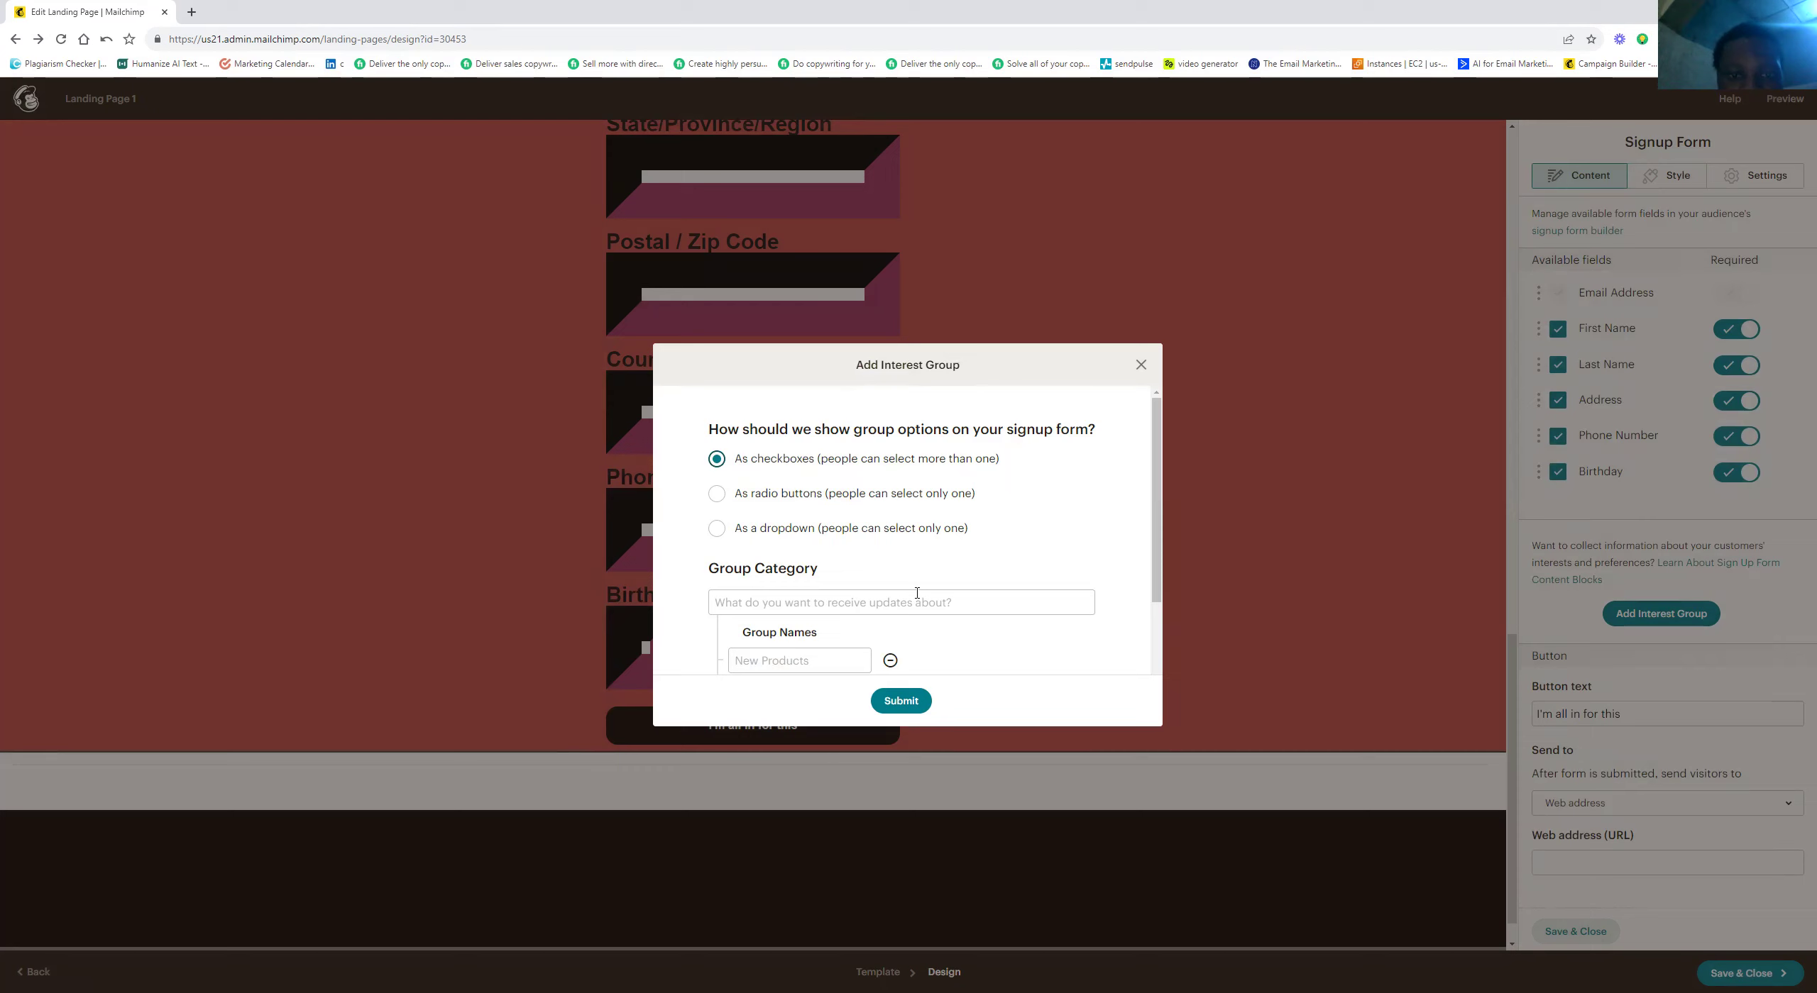
- Enter "Do you also want to receive notification on" as the interest group's category
drag(1157, 548, 1159, 627)
click(925, 461)
text(D)
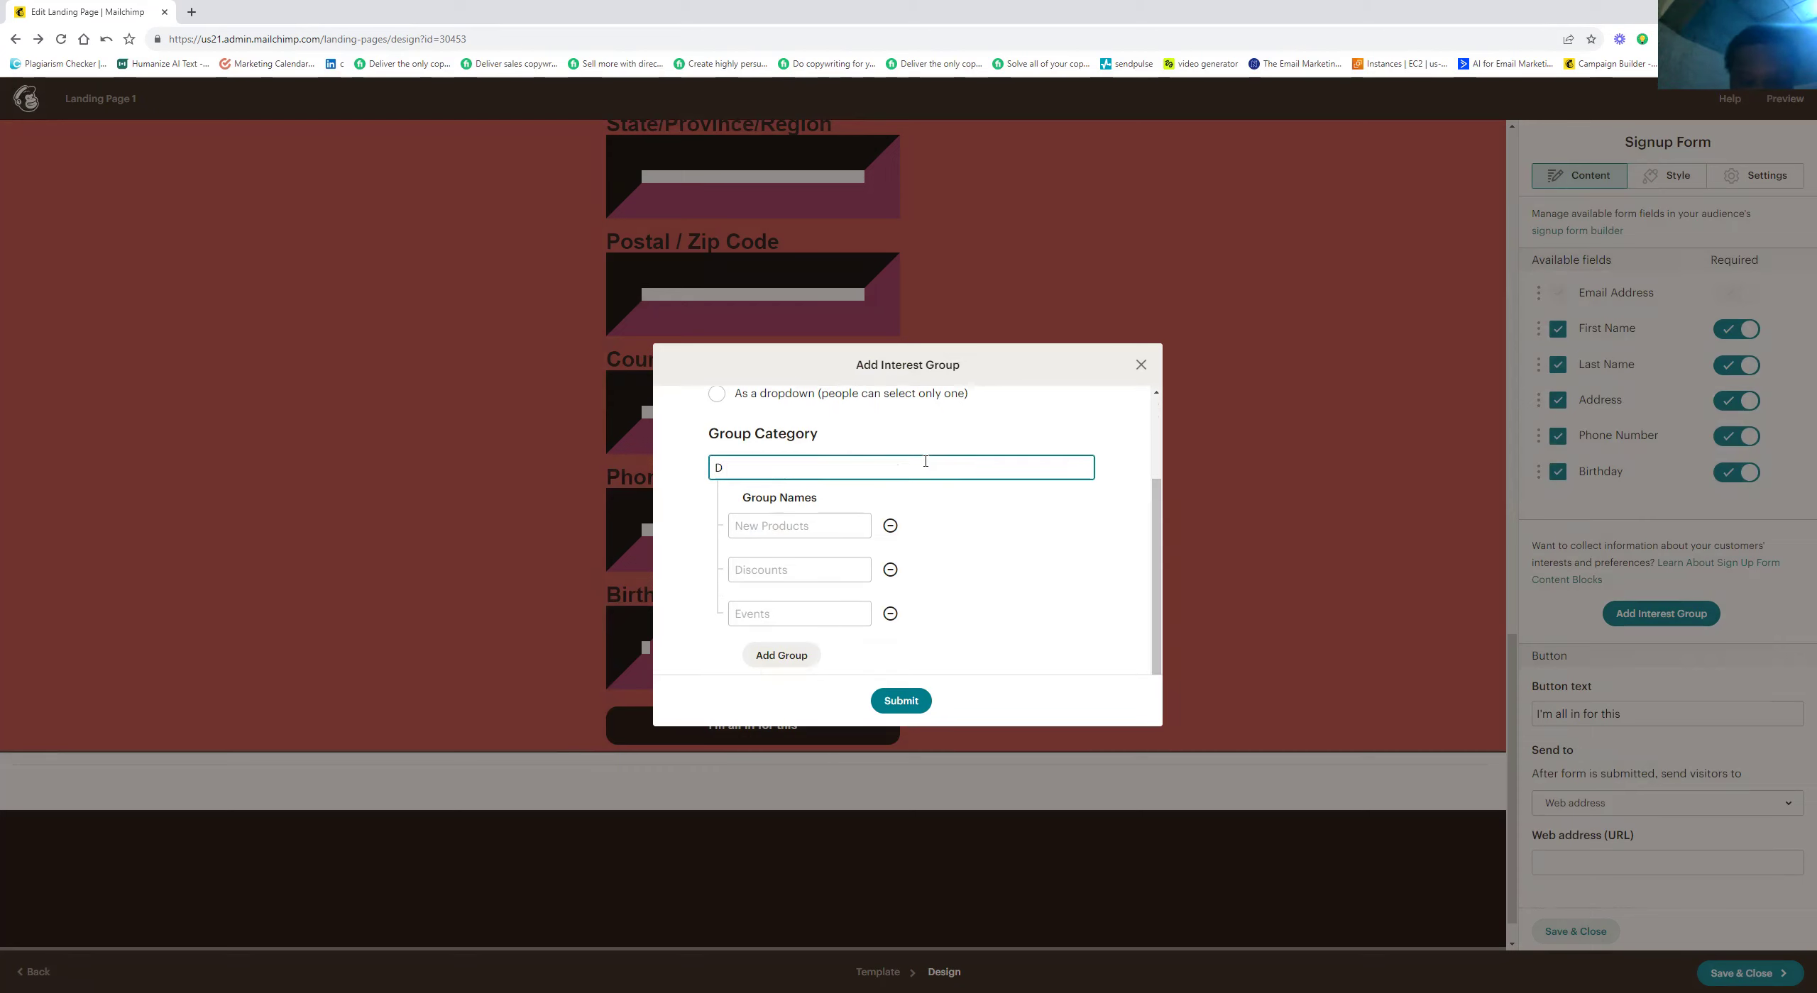
text(o)
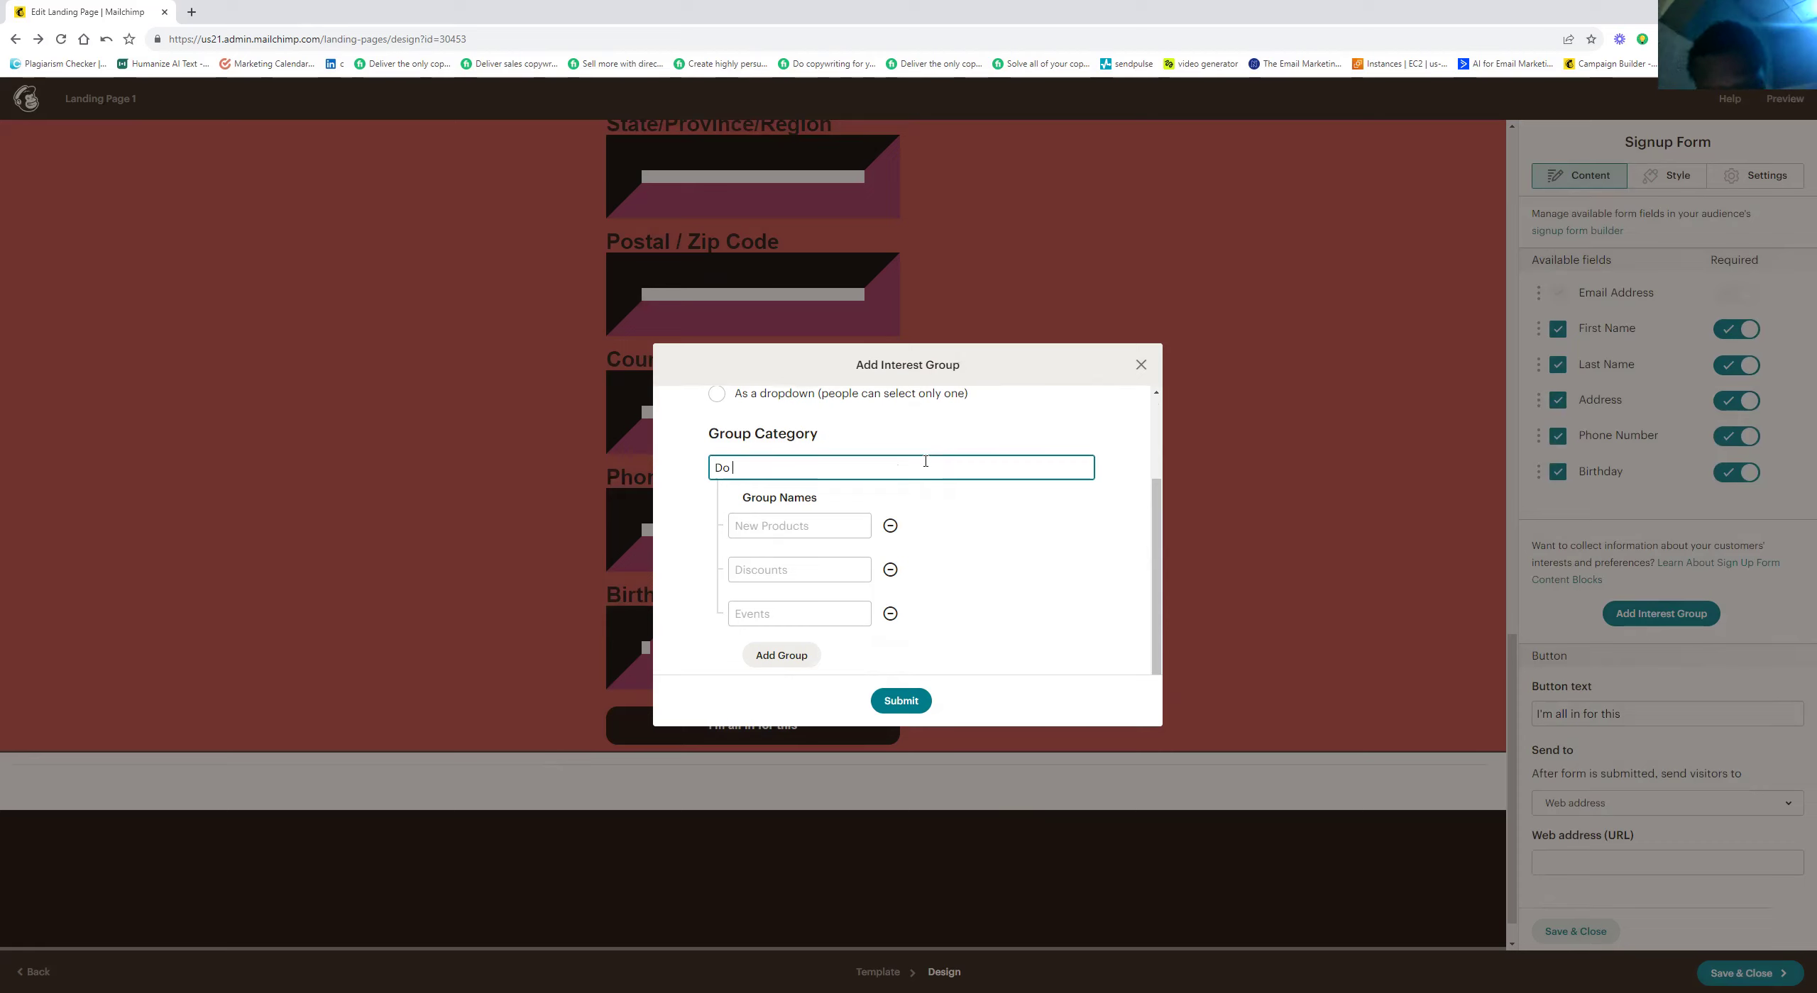
text(you)
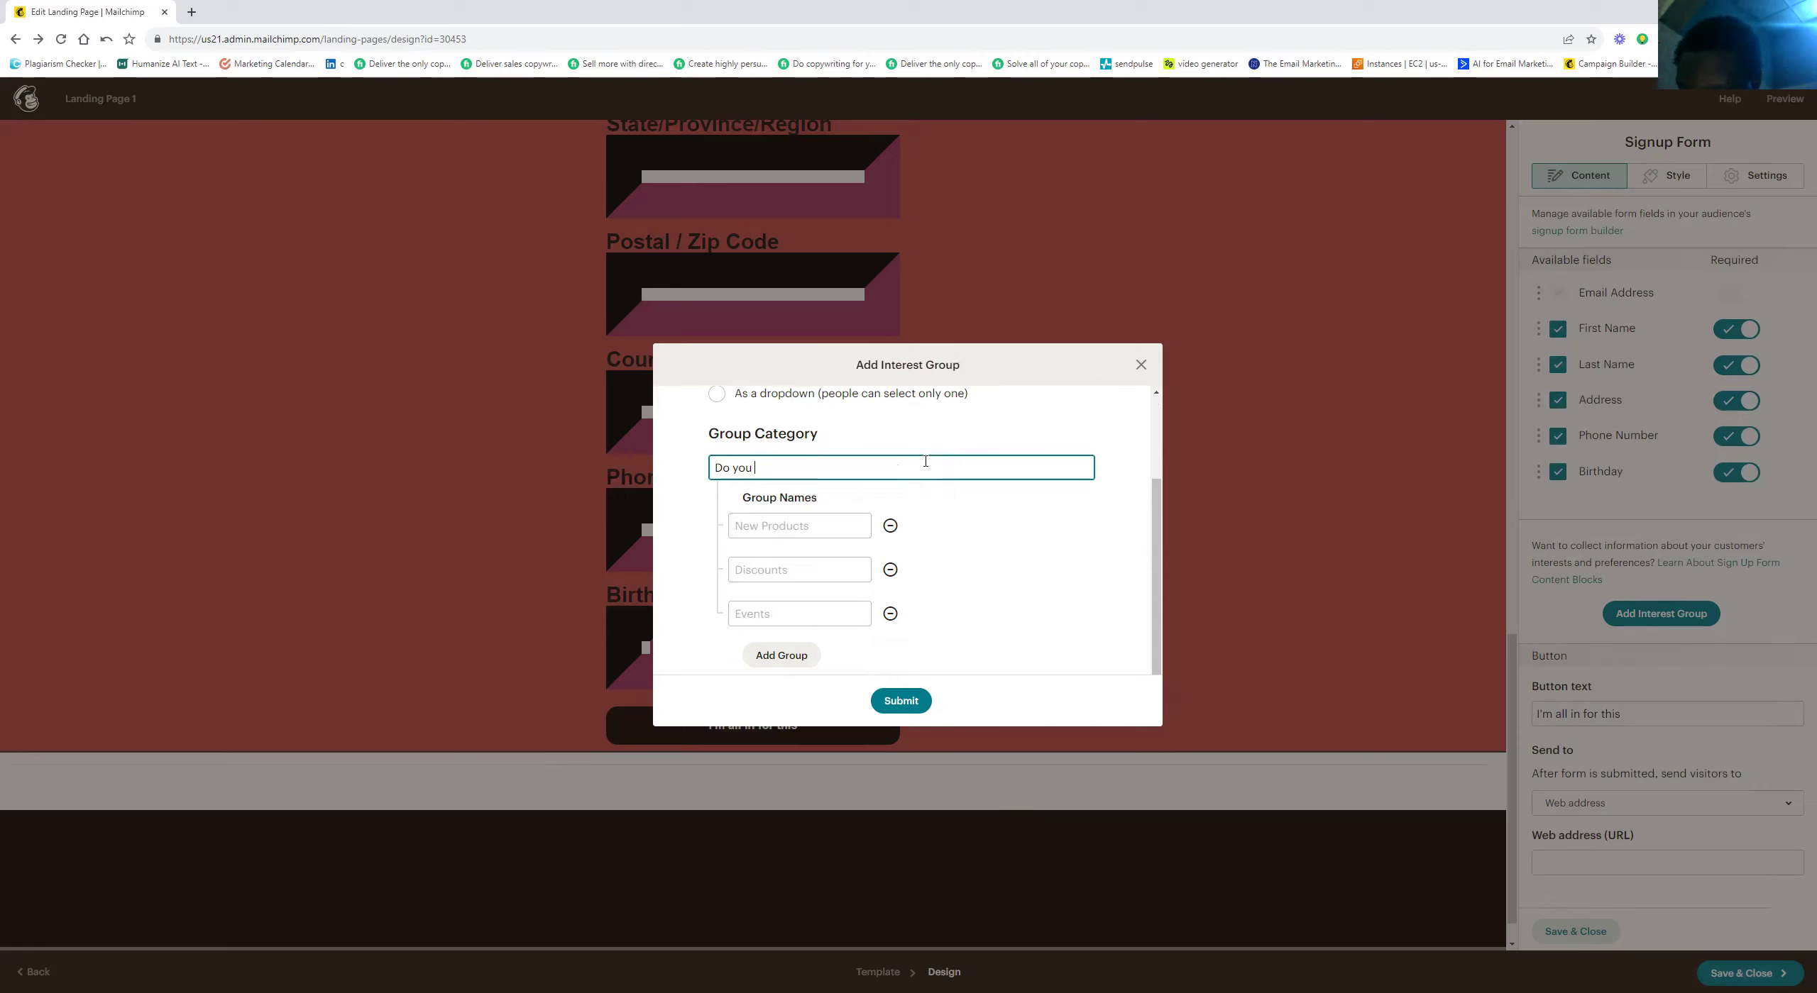
text(a)
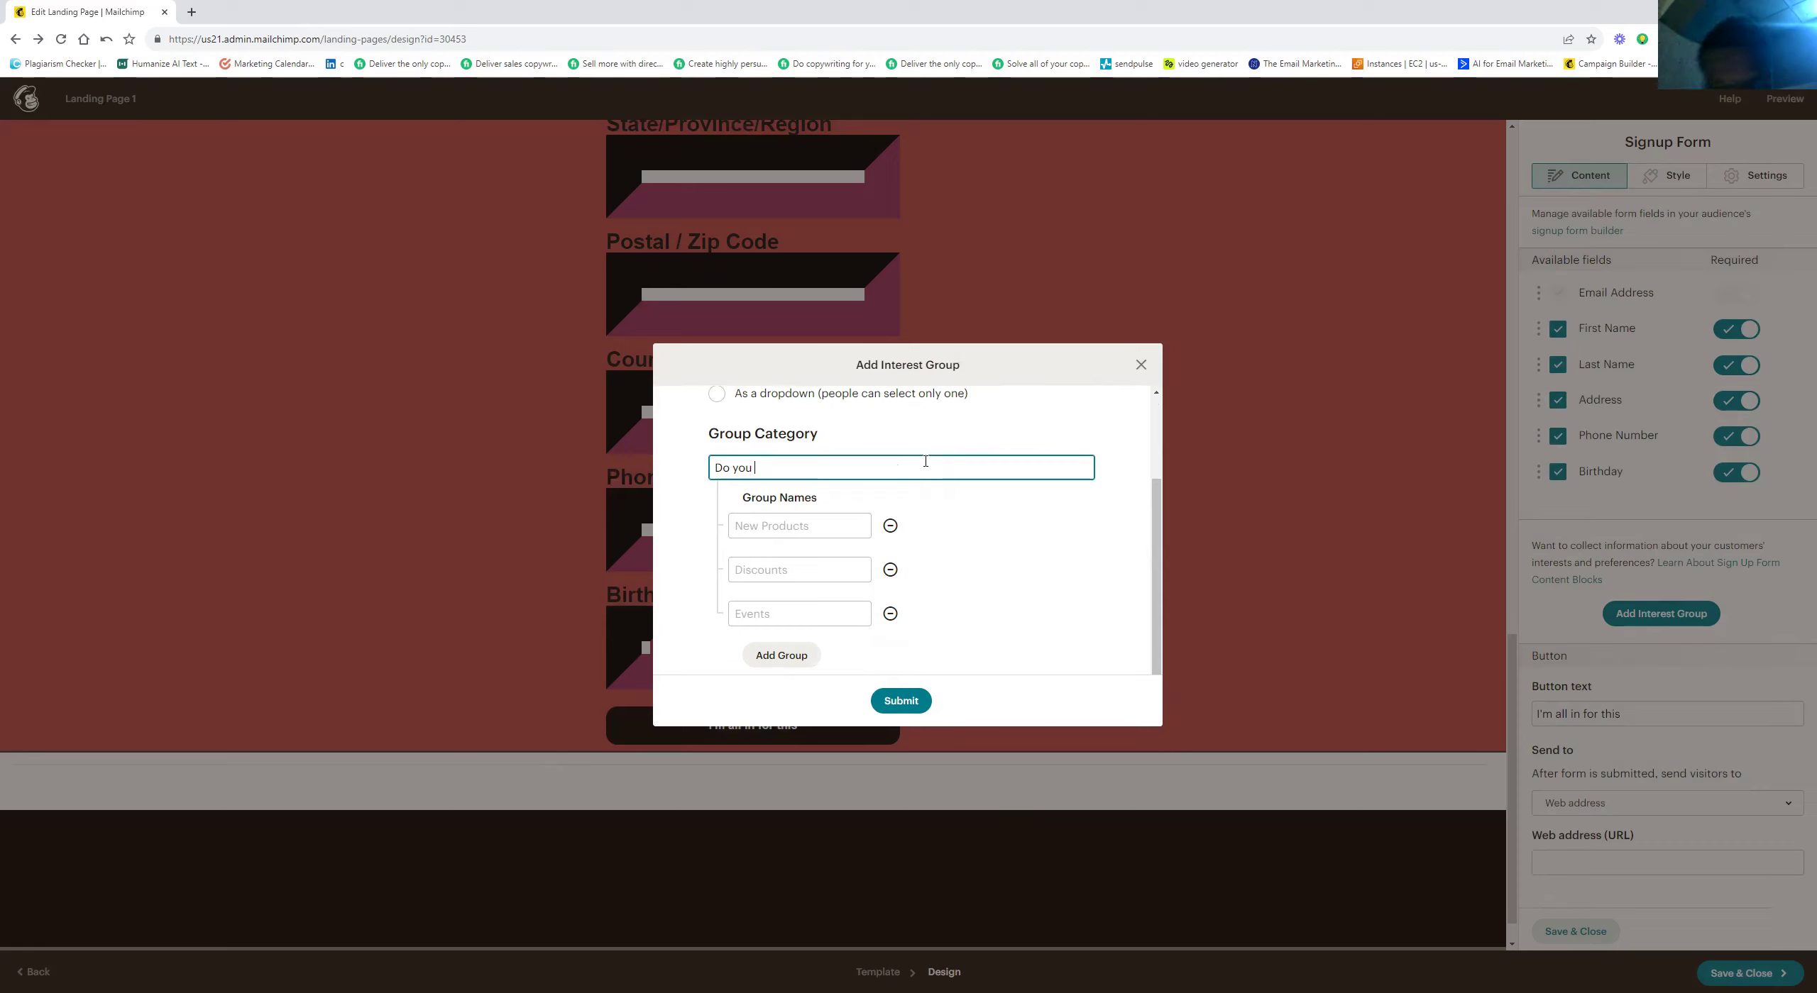
text(k)
key(BackSpace)
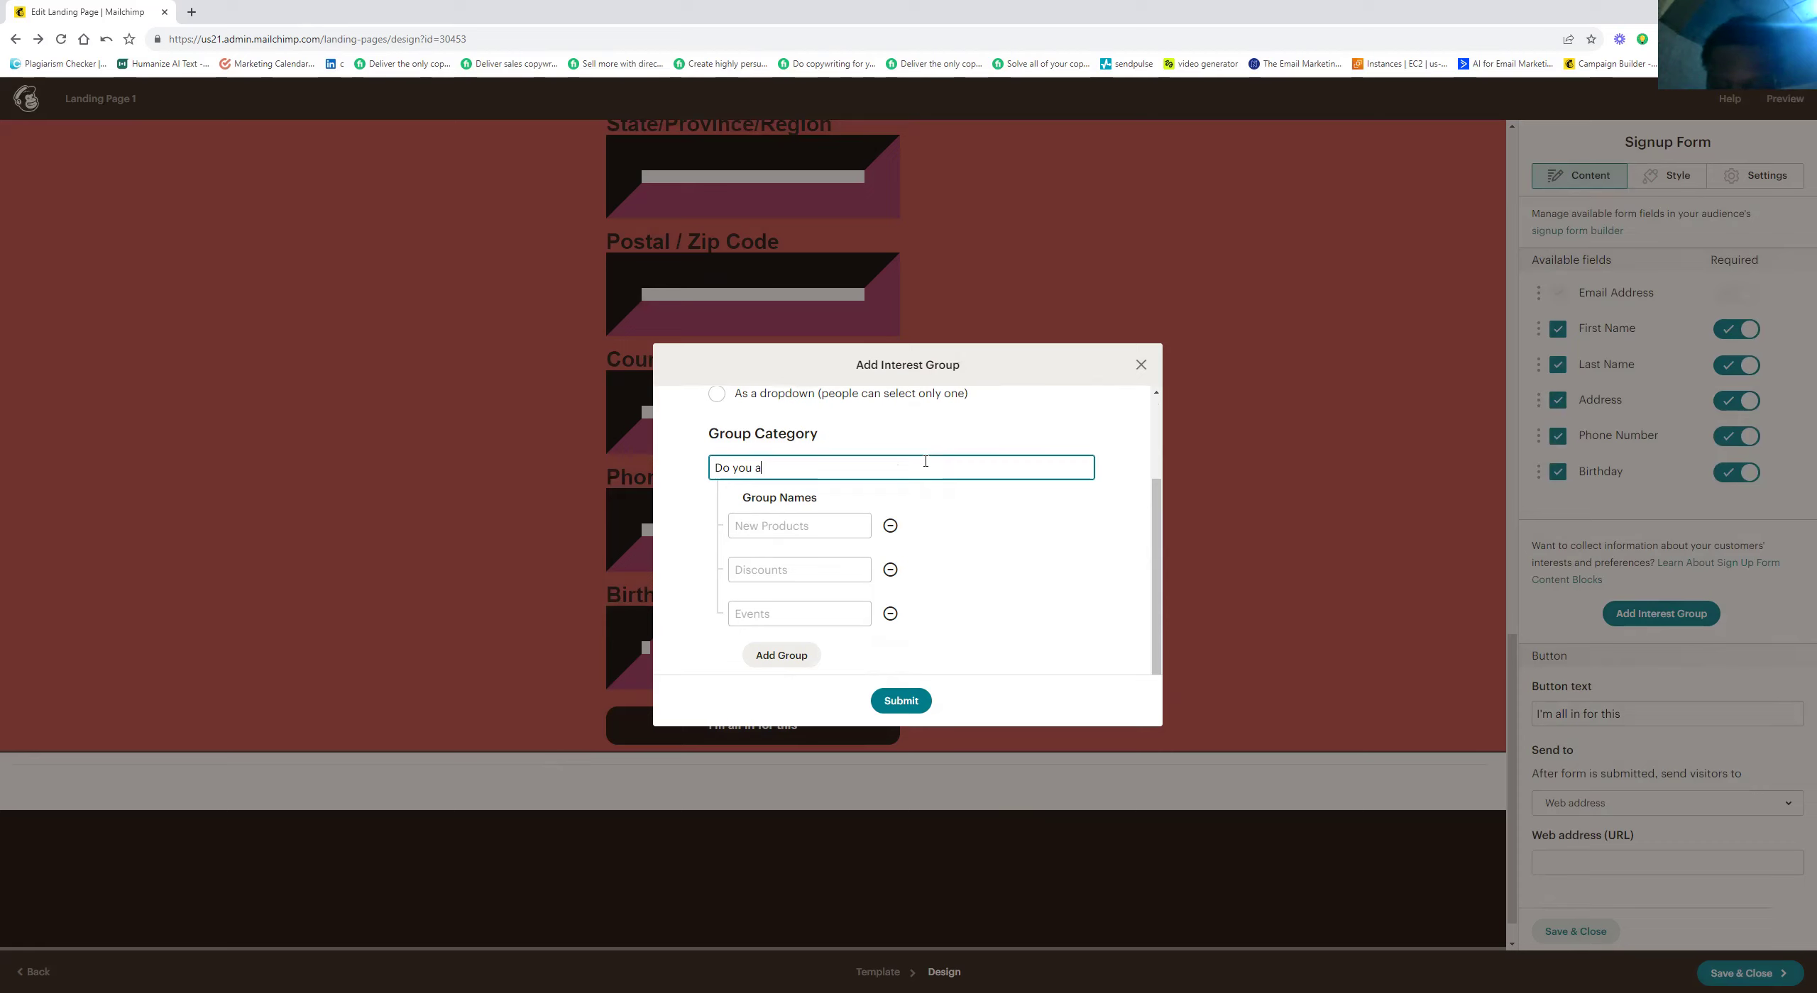
text(lso want to receiv)
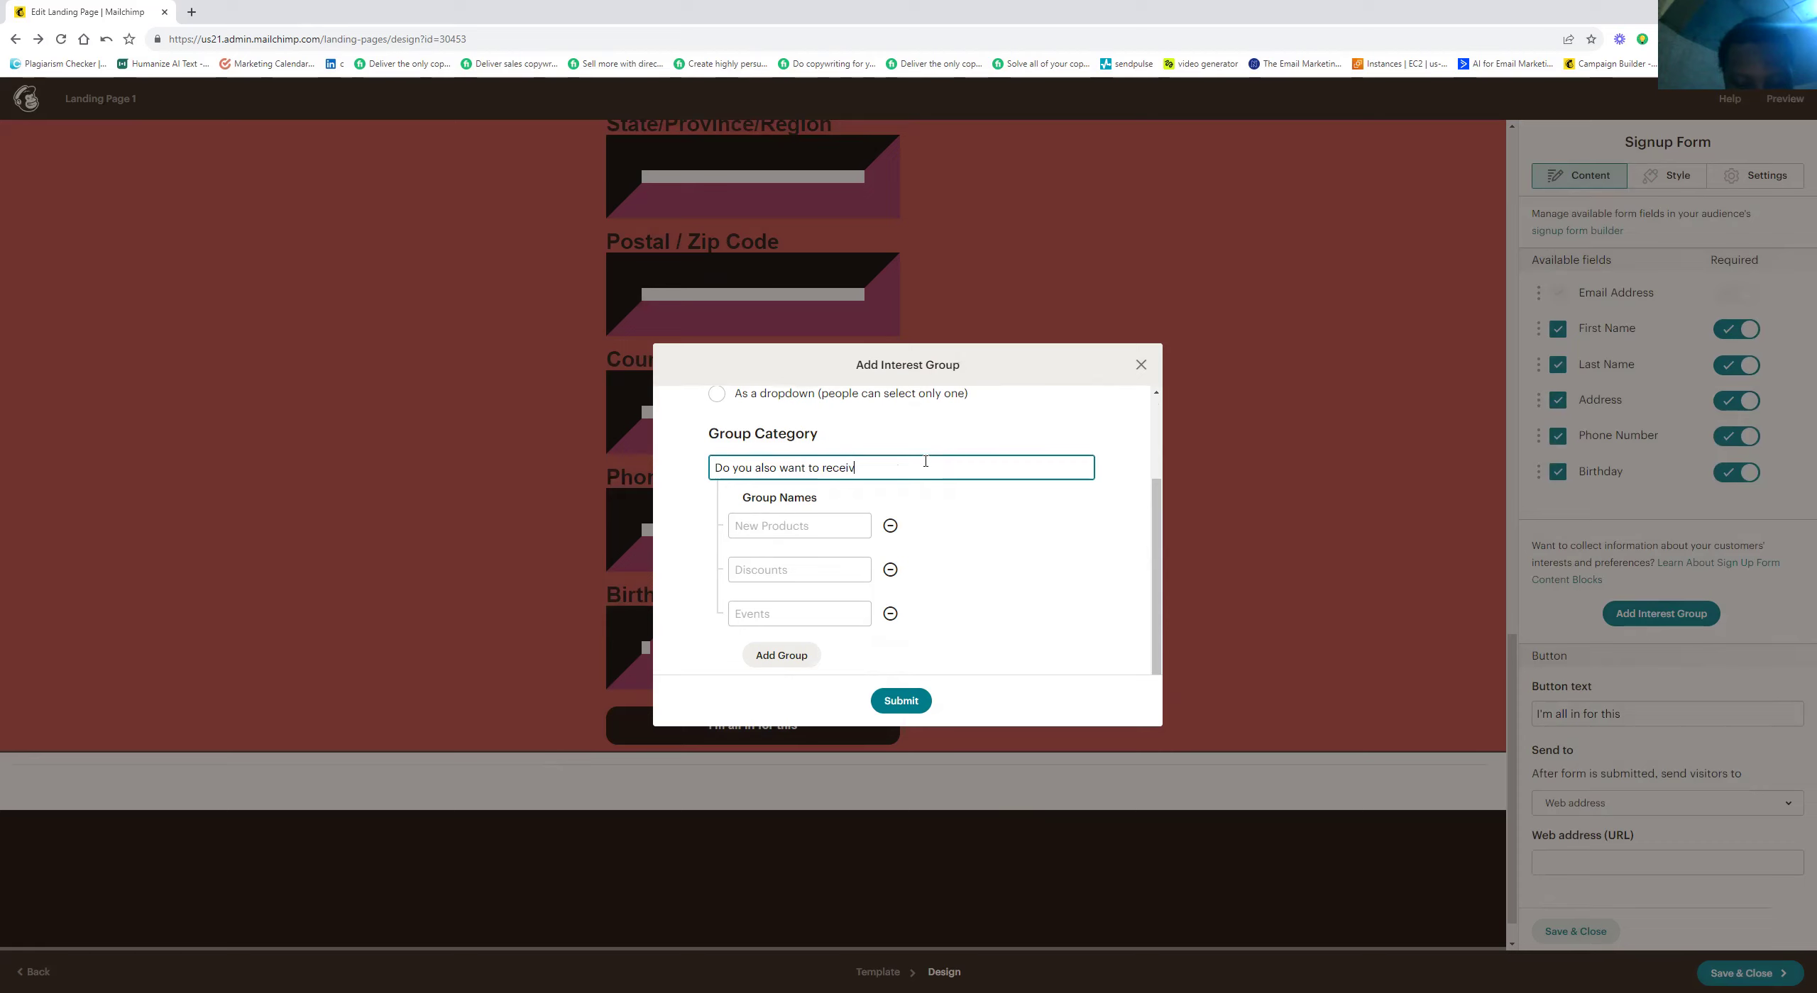
text(e notification on)
- Name the first group Bags and try to submit the interest group
click(806, 529)
text(Bags)
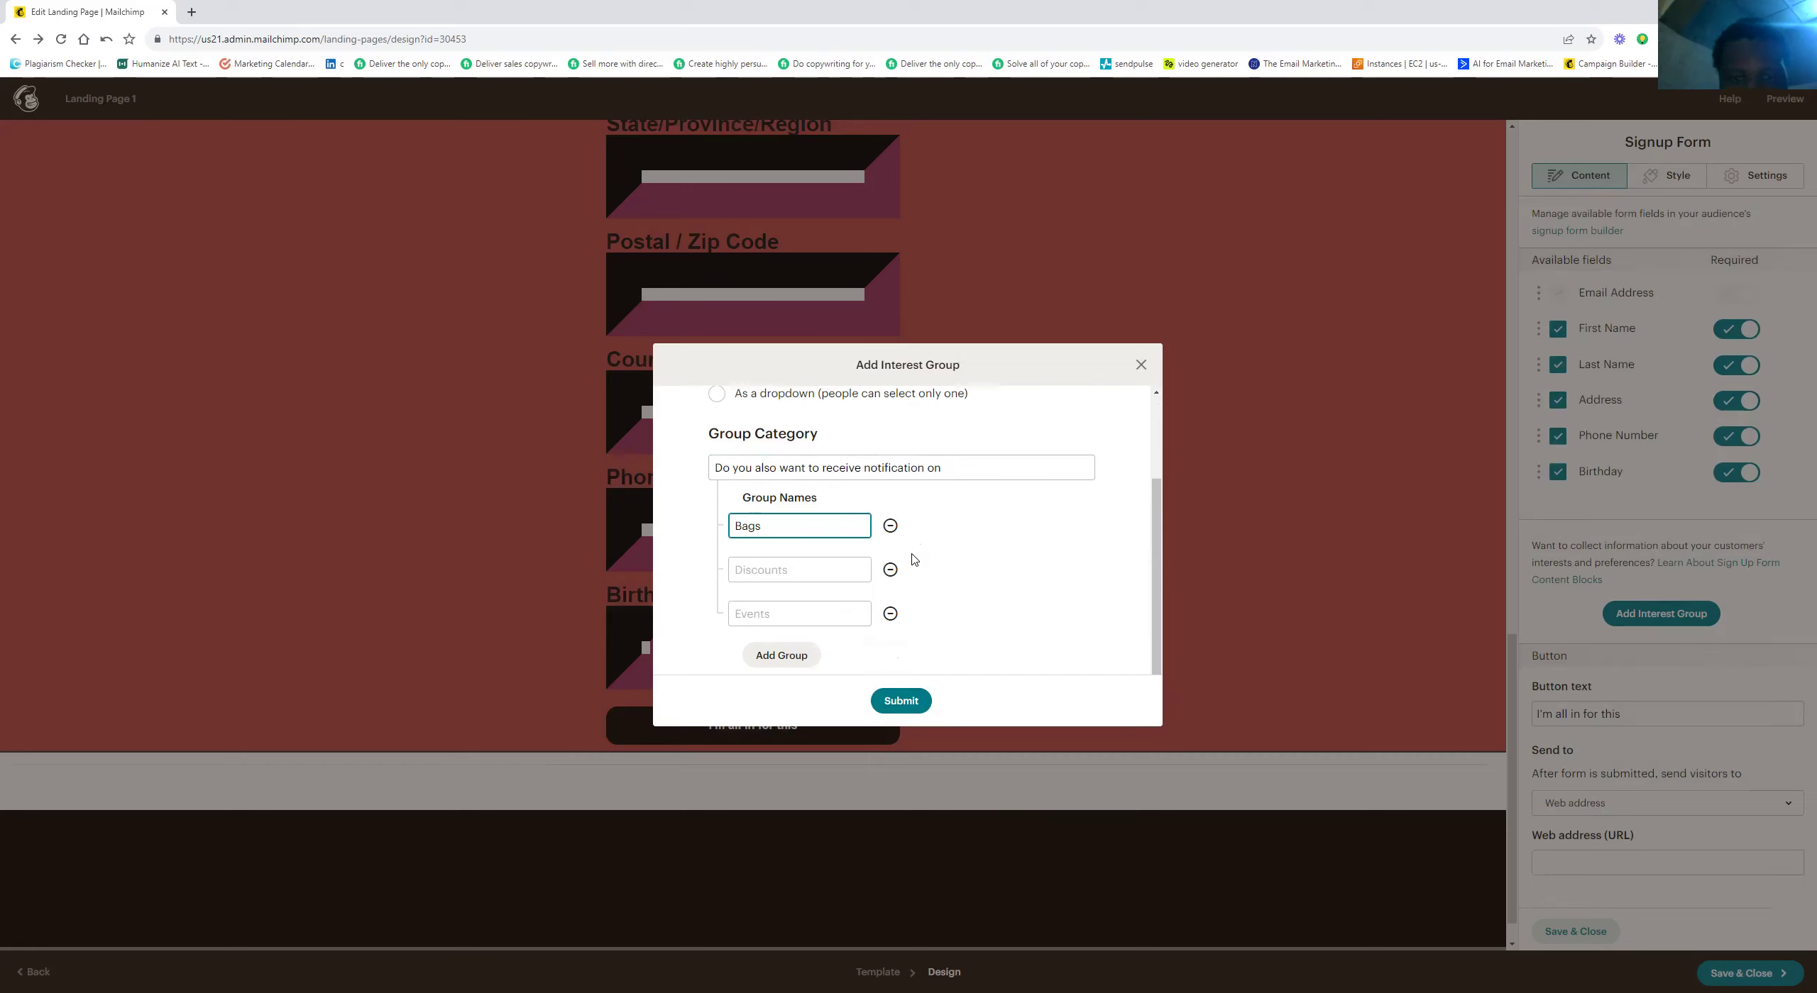
click(906, 703)
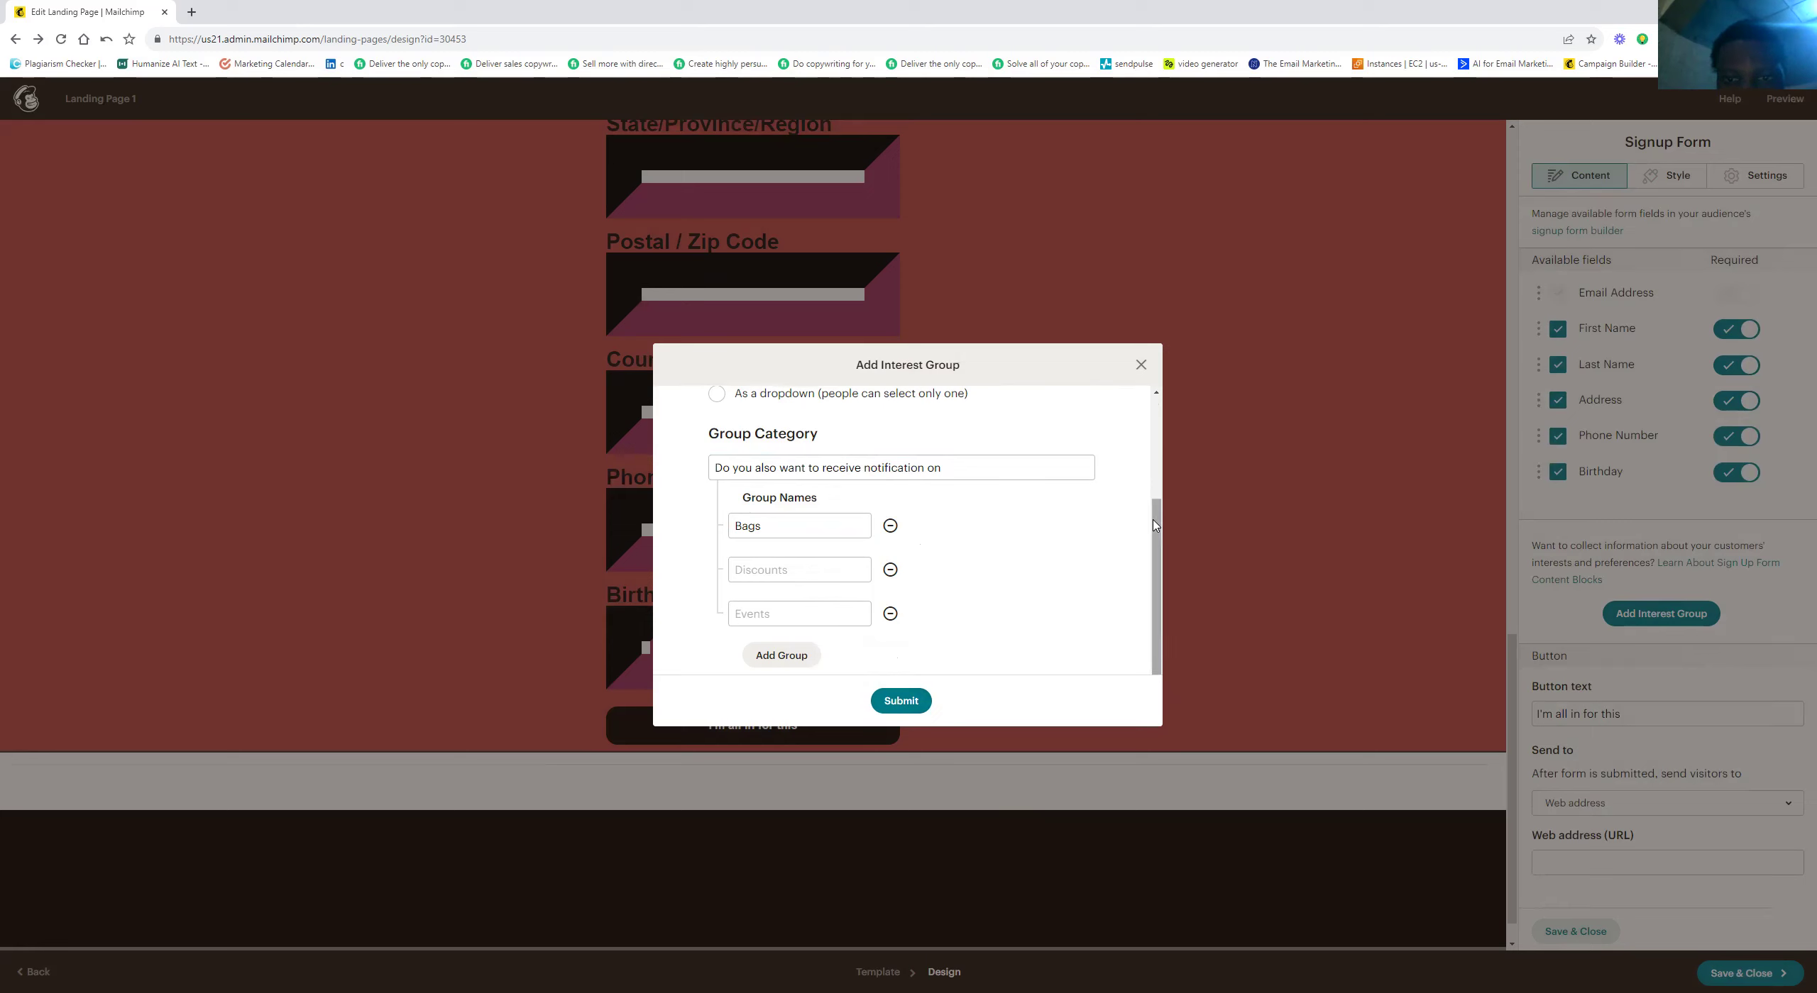
- Look through the interest group's display options, category and group names for missing entries
drag(1157, 528, 1144, 574)
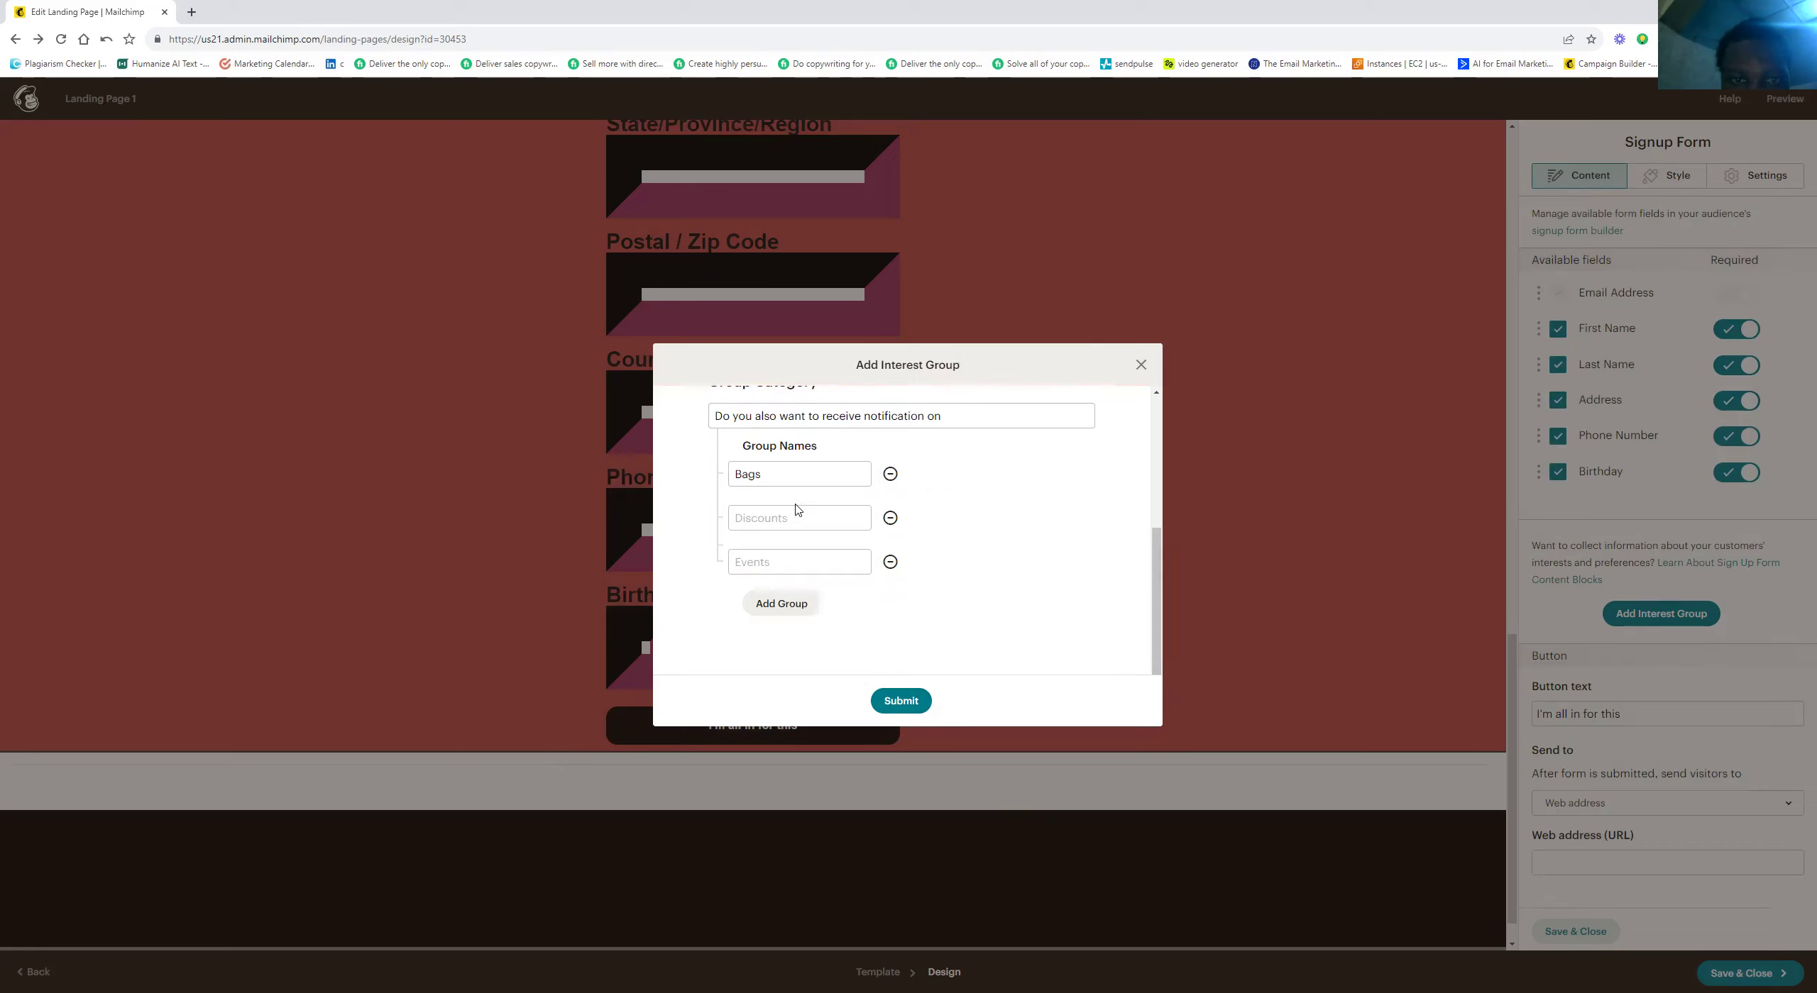
click(771, 517)
drag(1161, 561, 1147, 383)
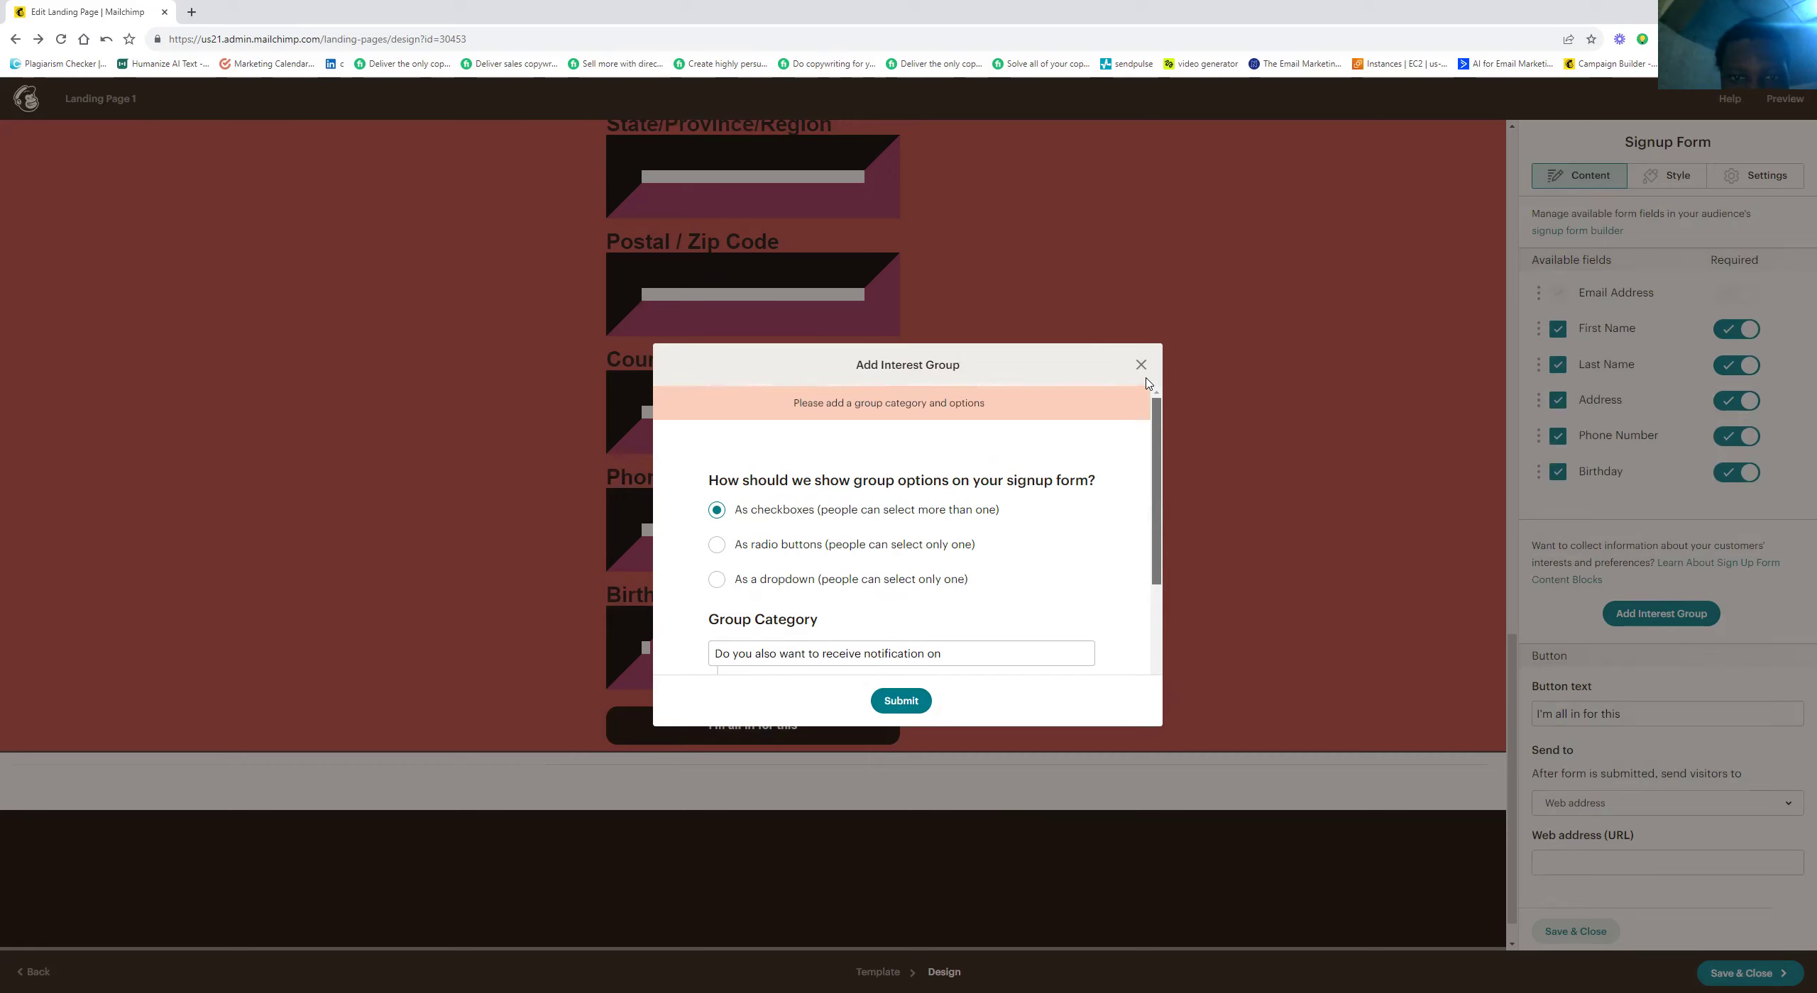
drag(1148, 383, 1150, 560)
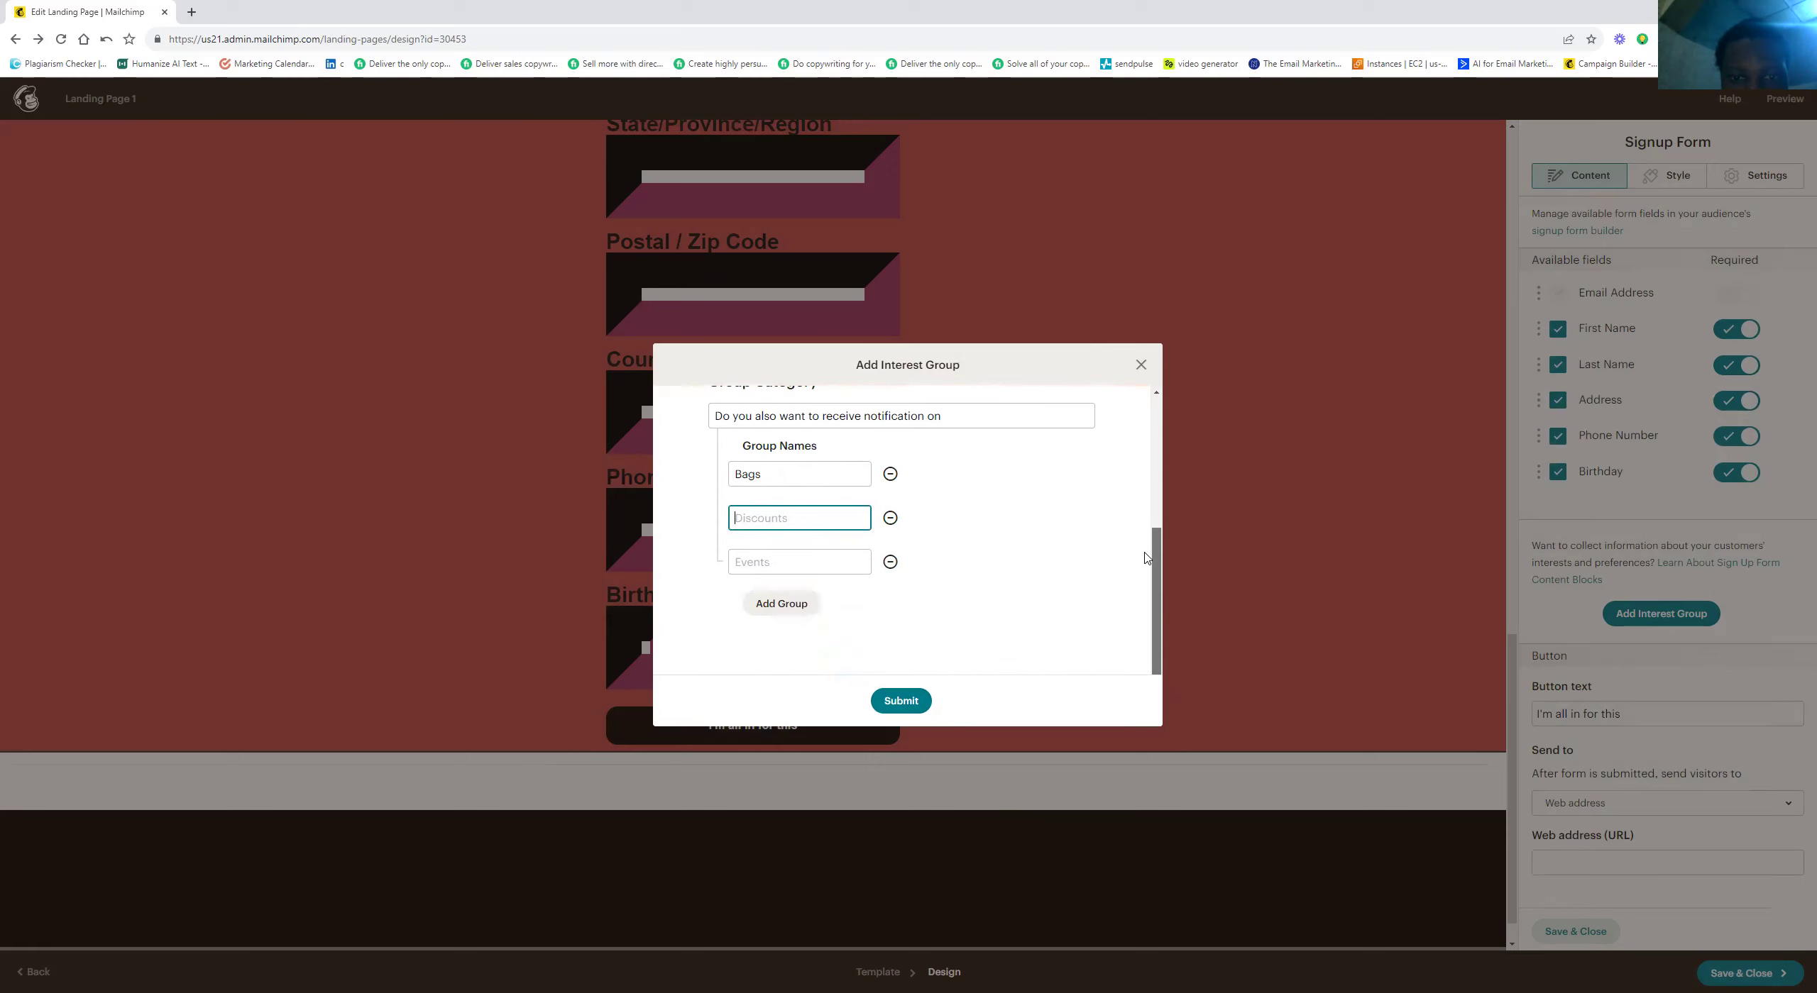
scroll(1149, 541, down, 1)
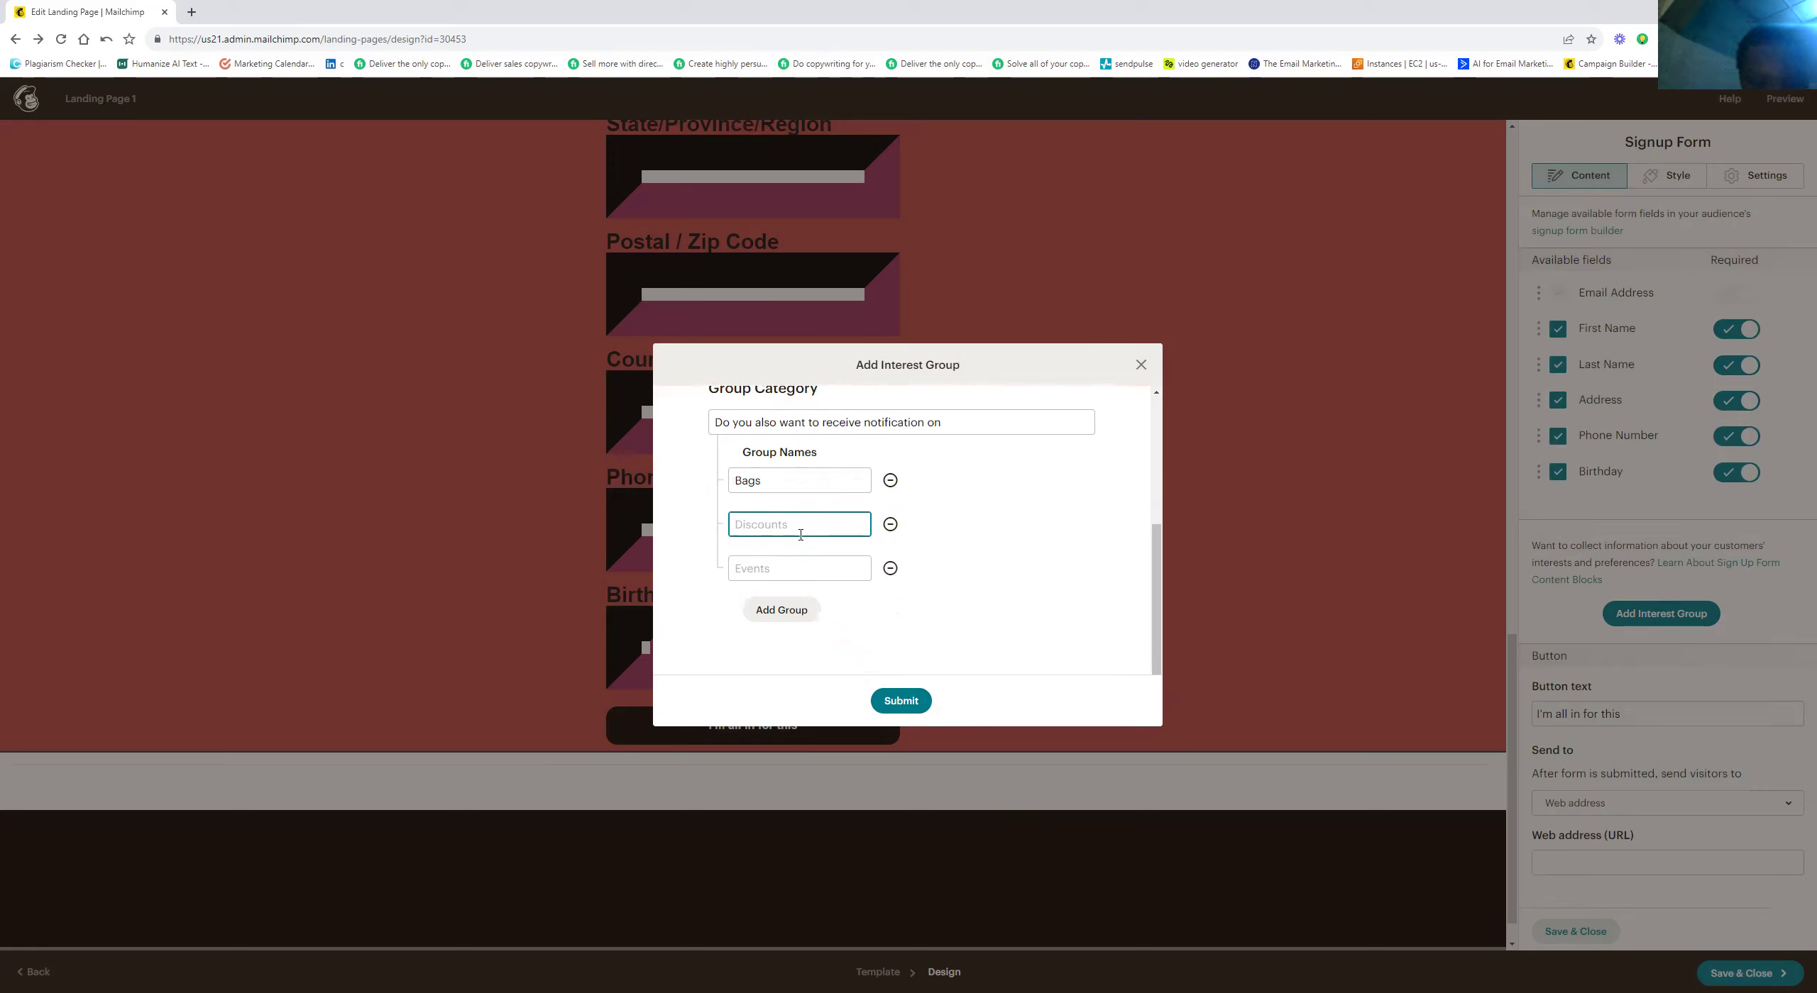
drag(1155, 547, 1154, 615)
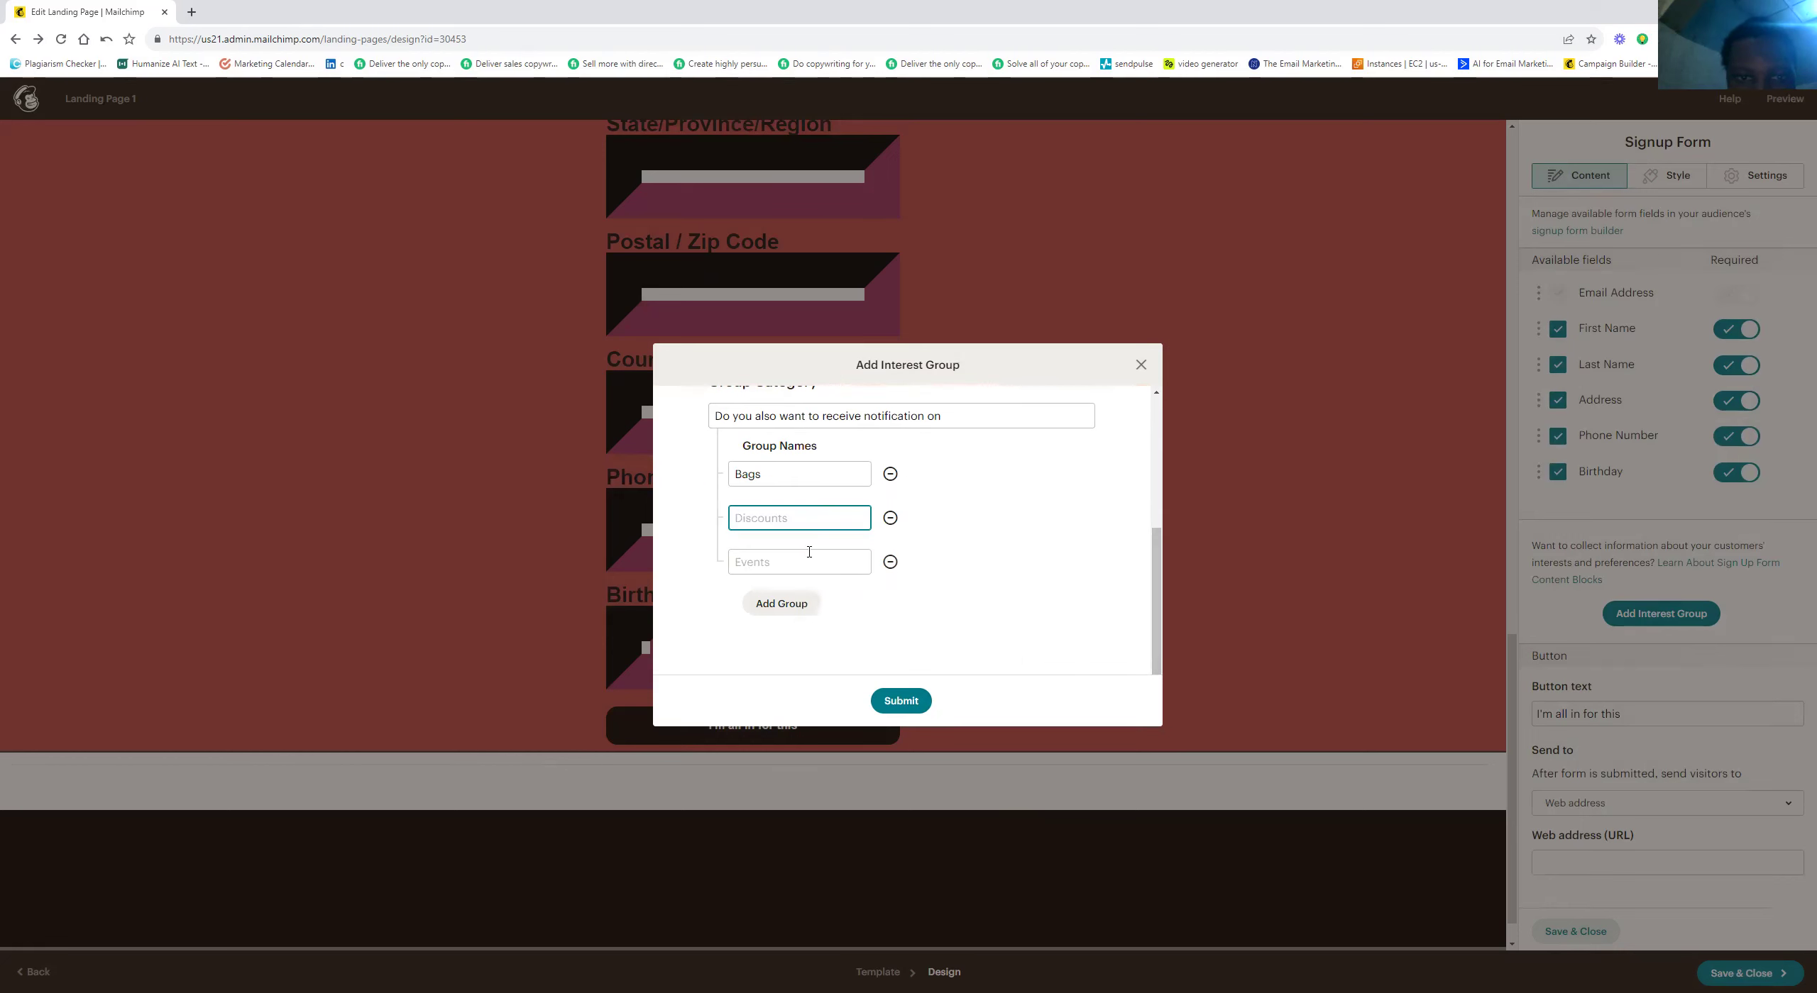
click(788, 562)
- Re-enter Bags as the first group name, add a further group named "For Bags" and try to submit the interest group
double_click(802, 475)
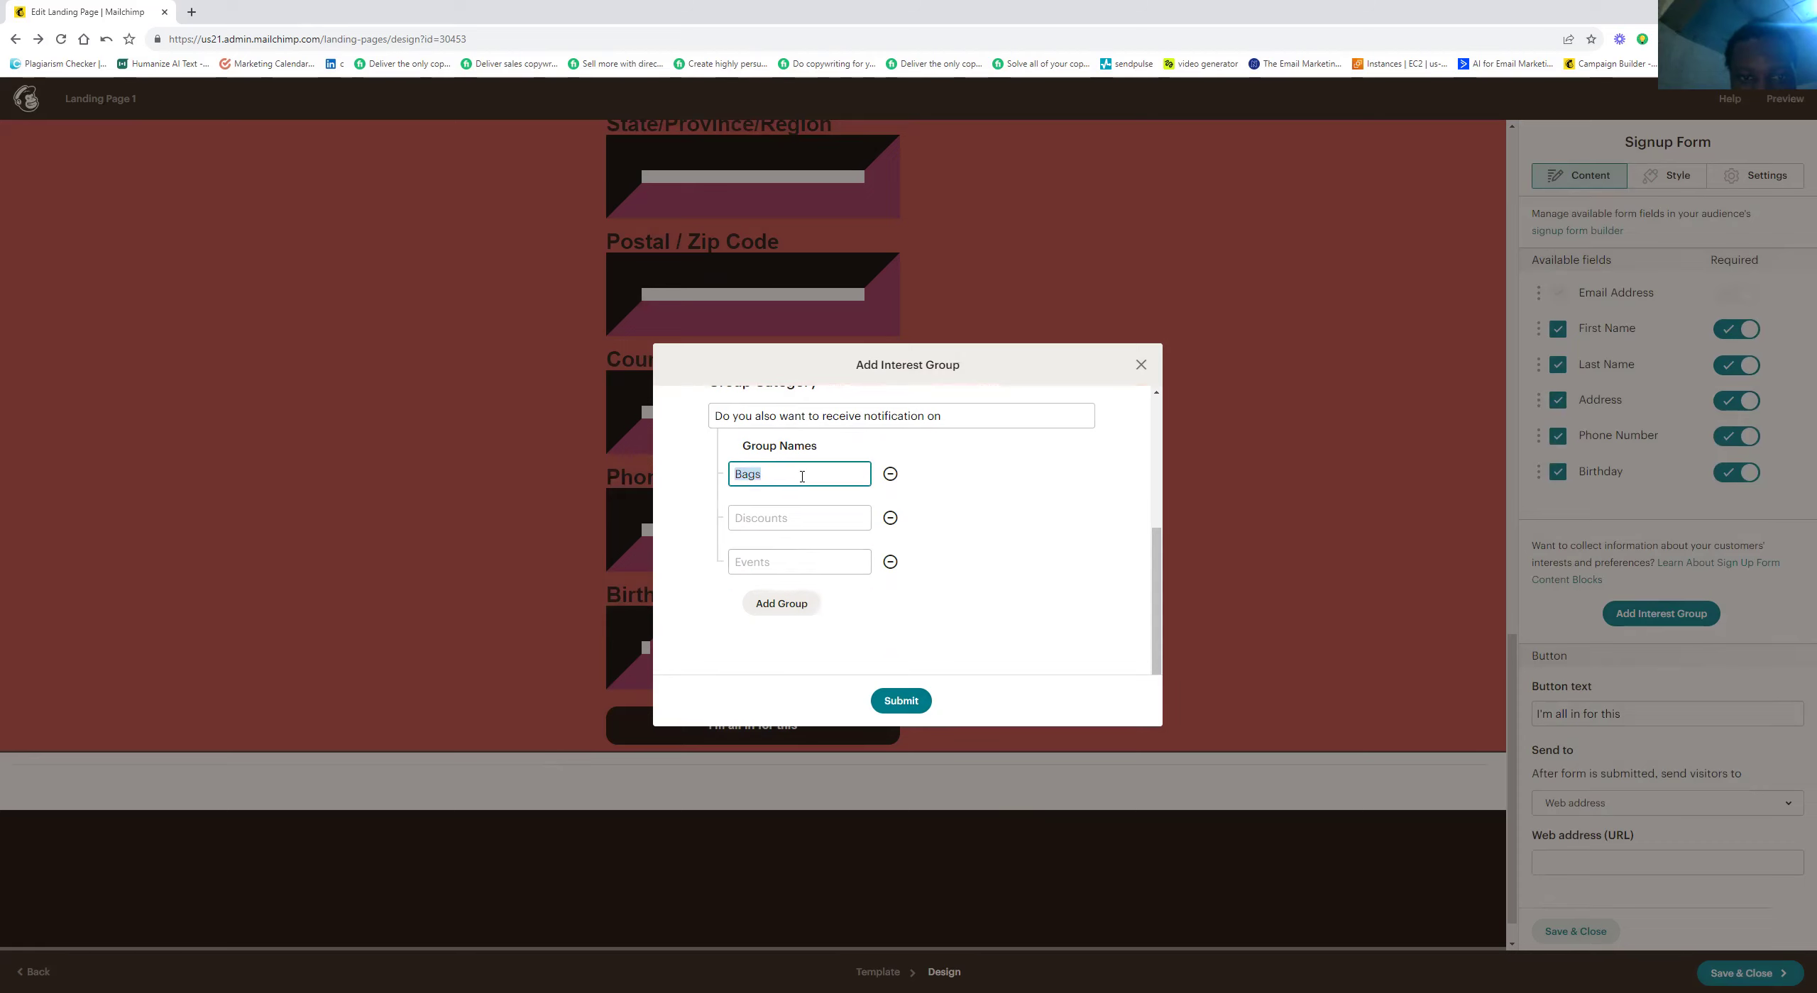
key(BackSpace)
text(Bags)
click(782, 602)
click(800, 602)
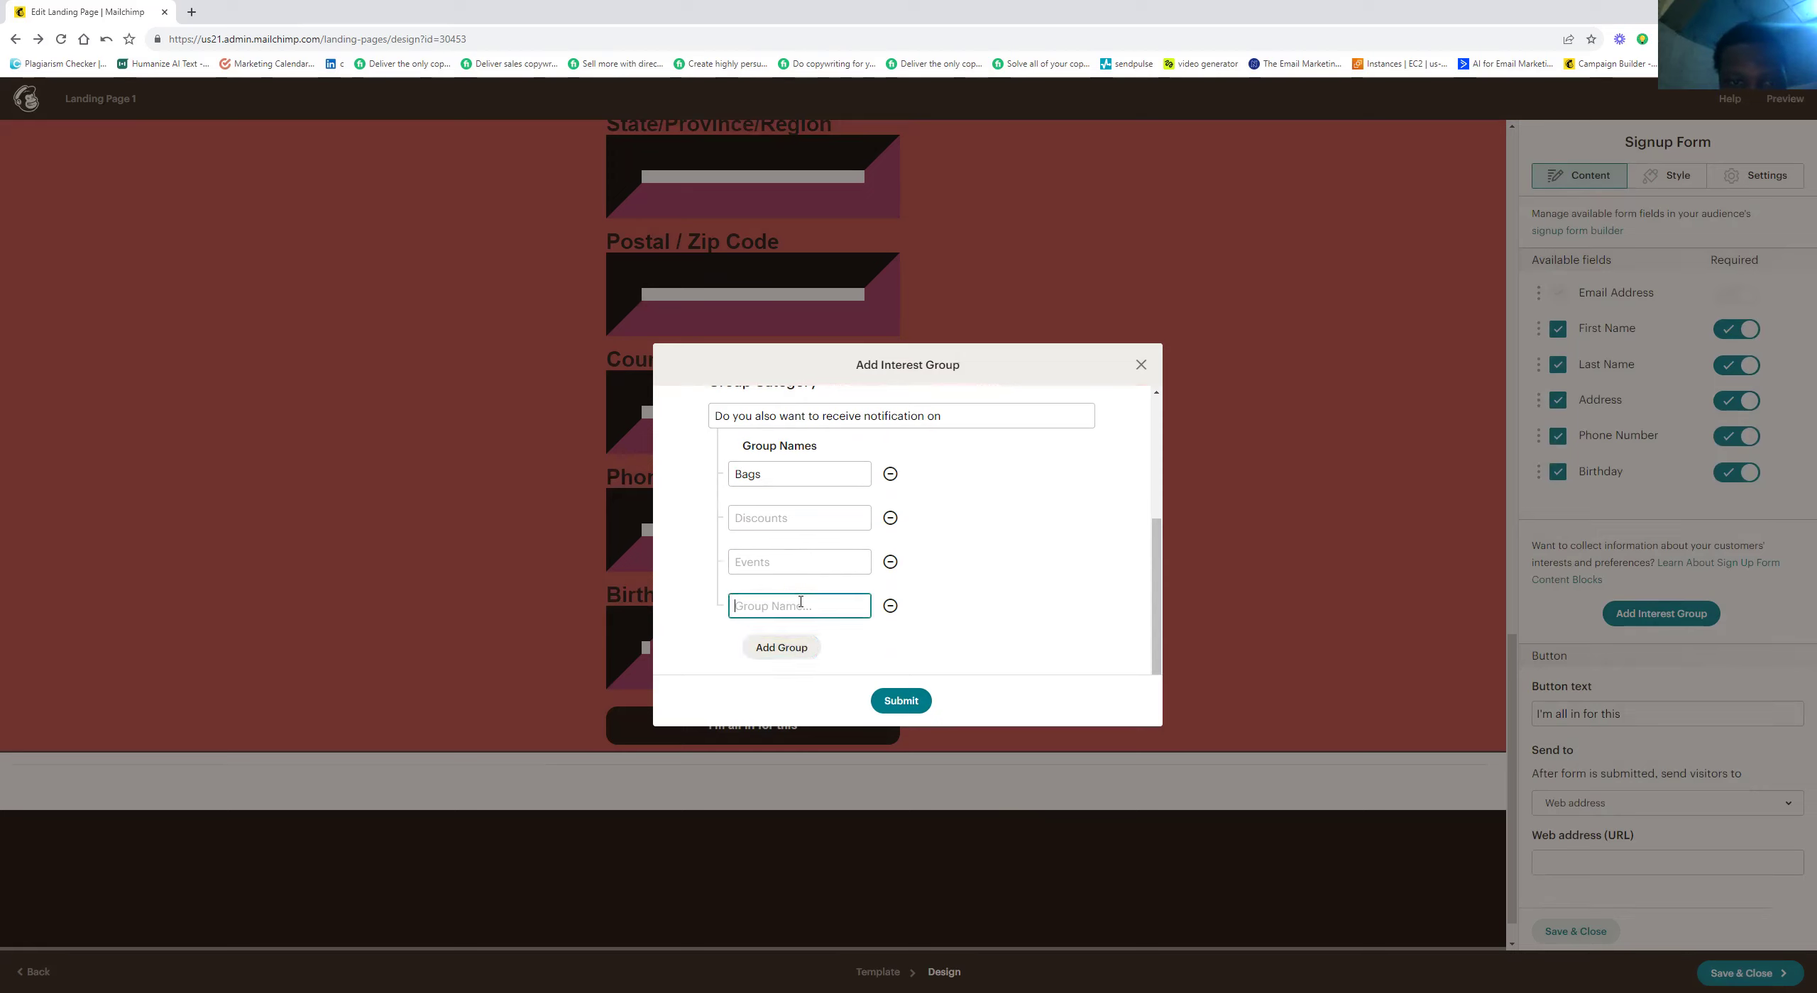
text(B)
key(BackSpace)
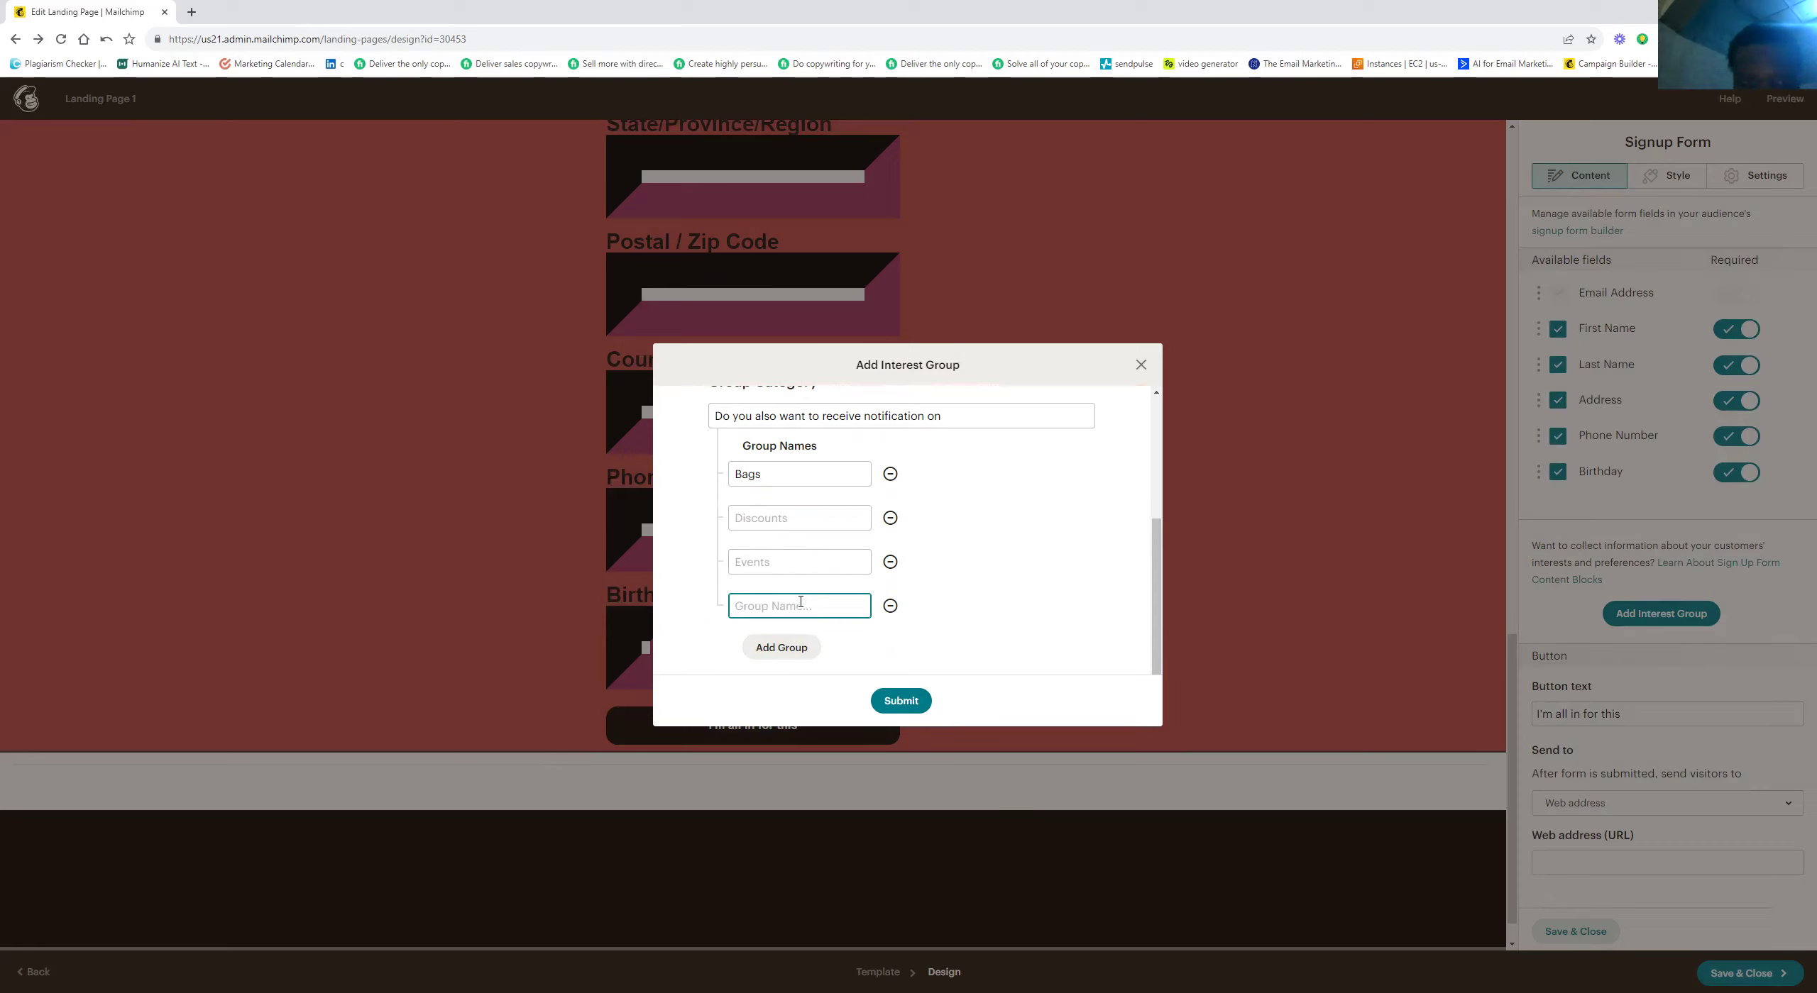
text(For Bags)
click(886, 697)
- Show the interest group options as a dropdown and fill the two empty group names with "clothes" and "shoes"
drag(1157, 599, 1093, 519)
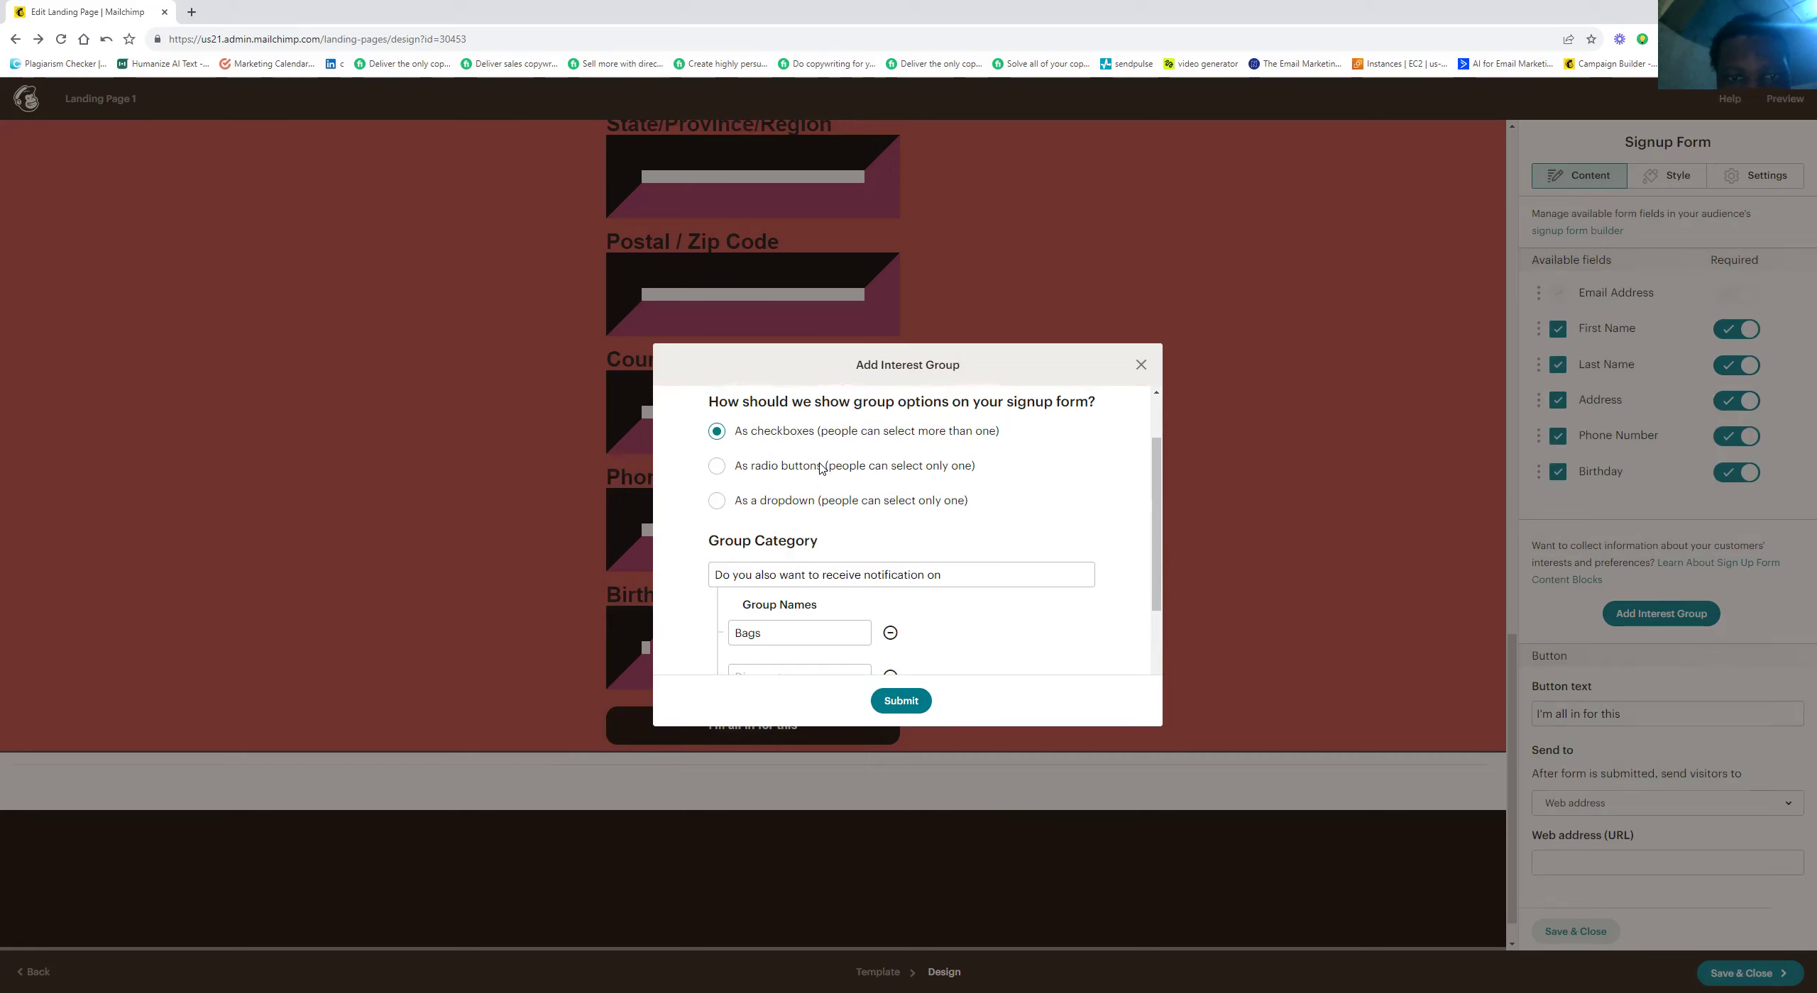
click(847, 502)
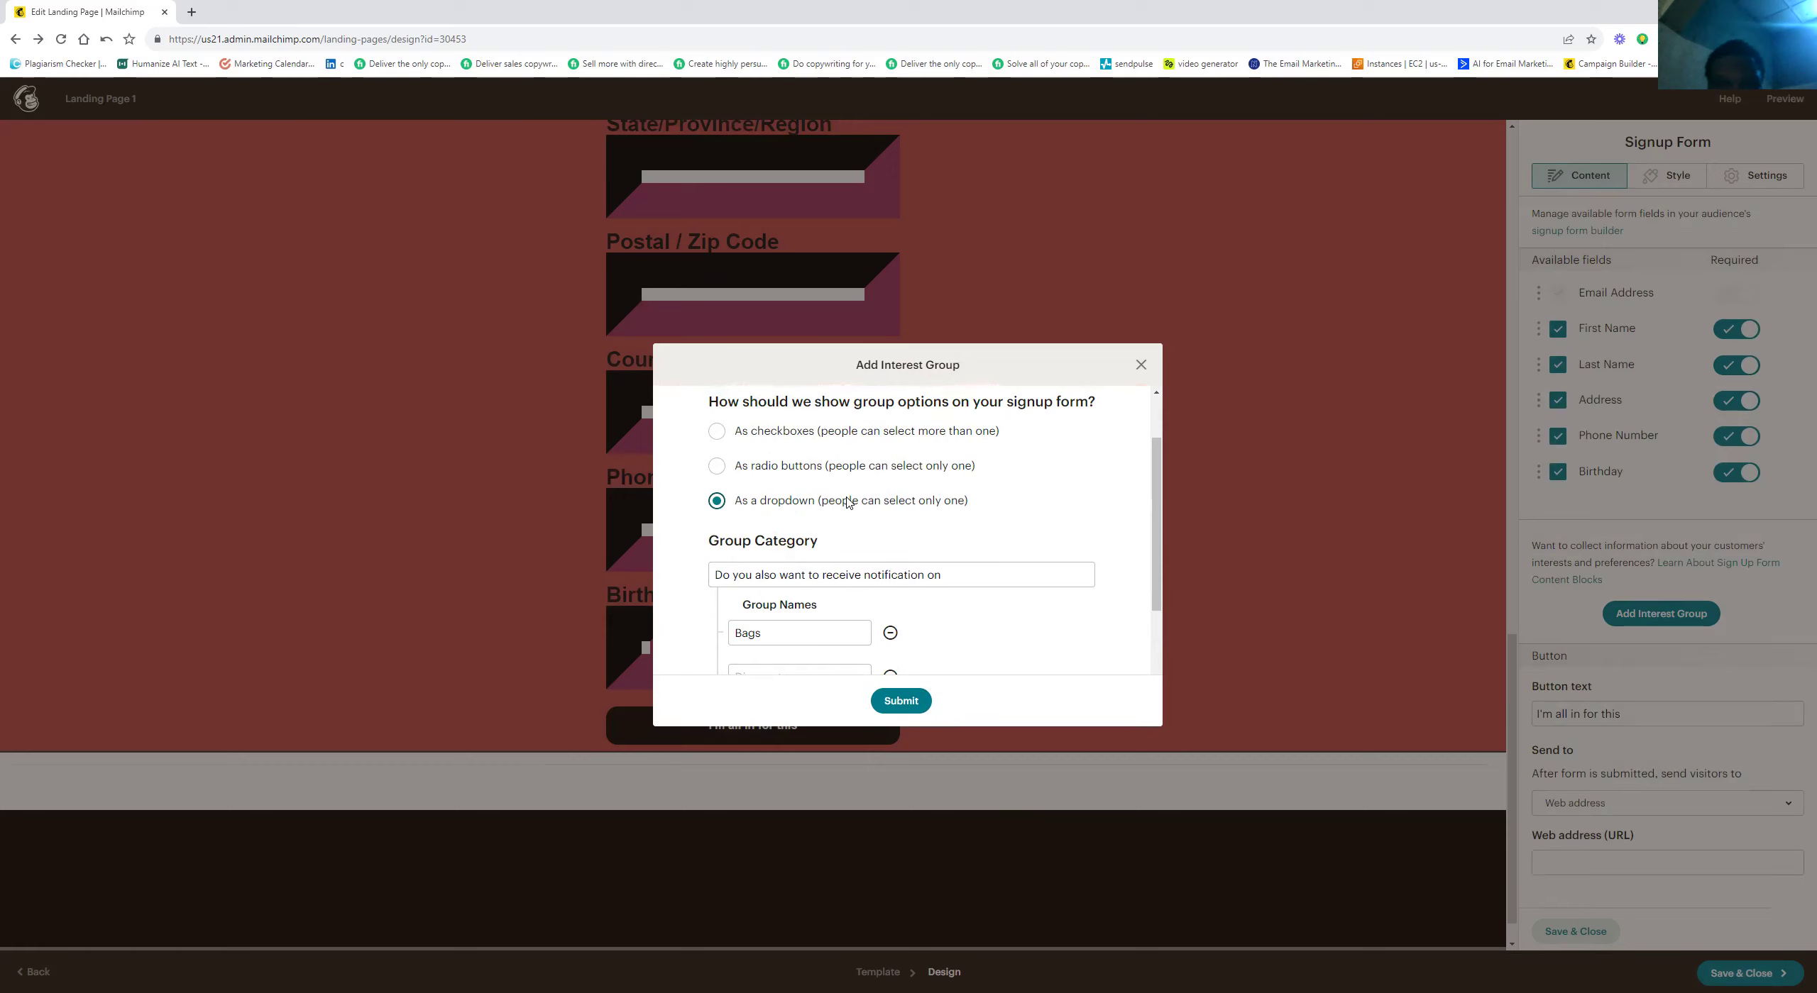
scroll(1162, 502, down, 2)
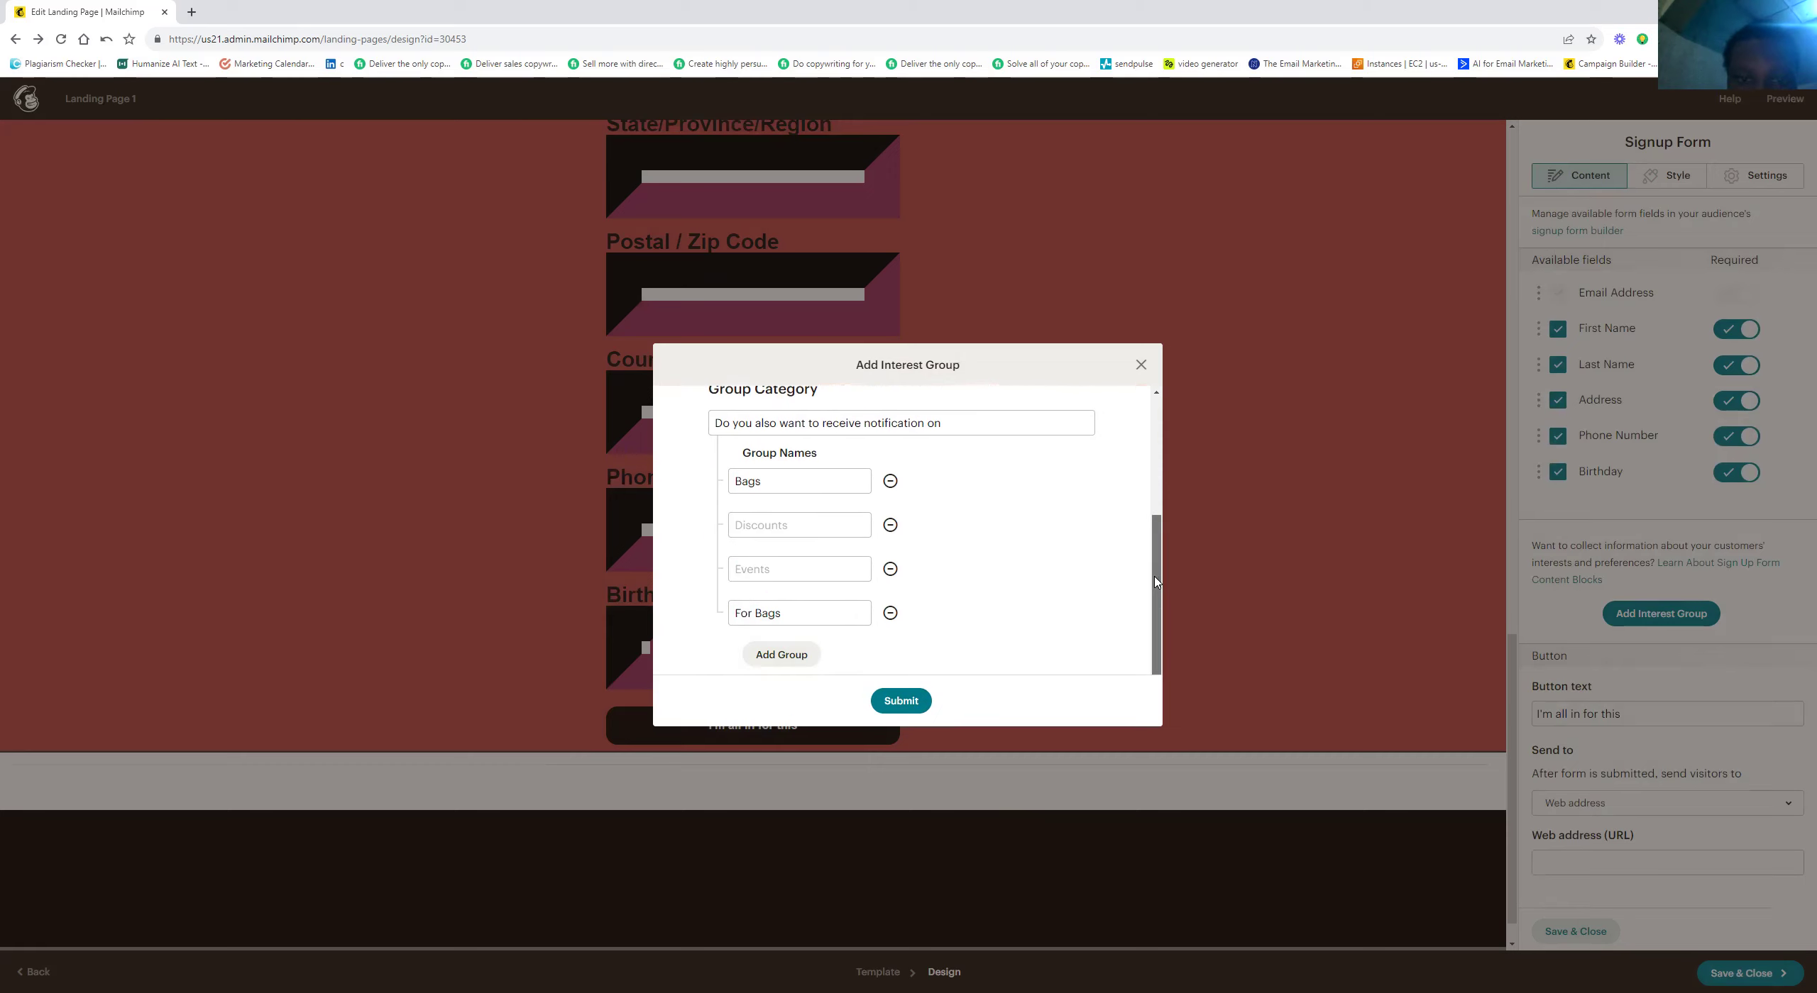
click(809, 520)
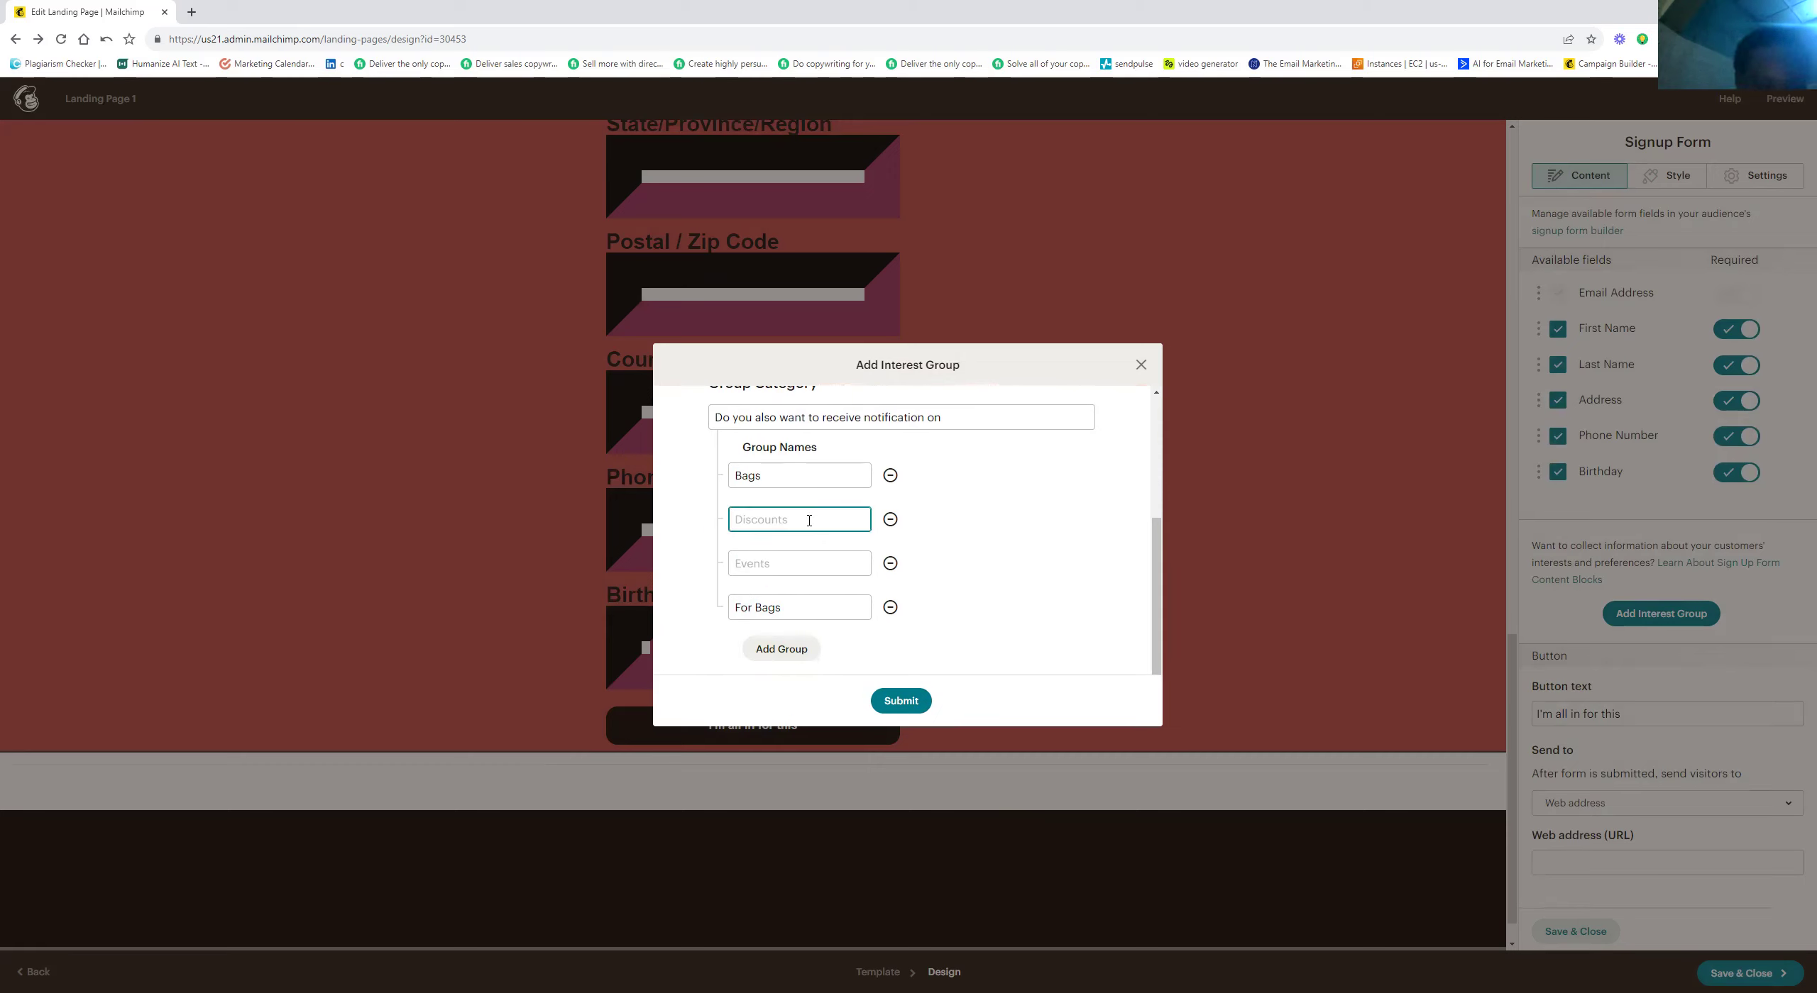
text(clothes)
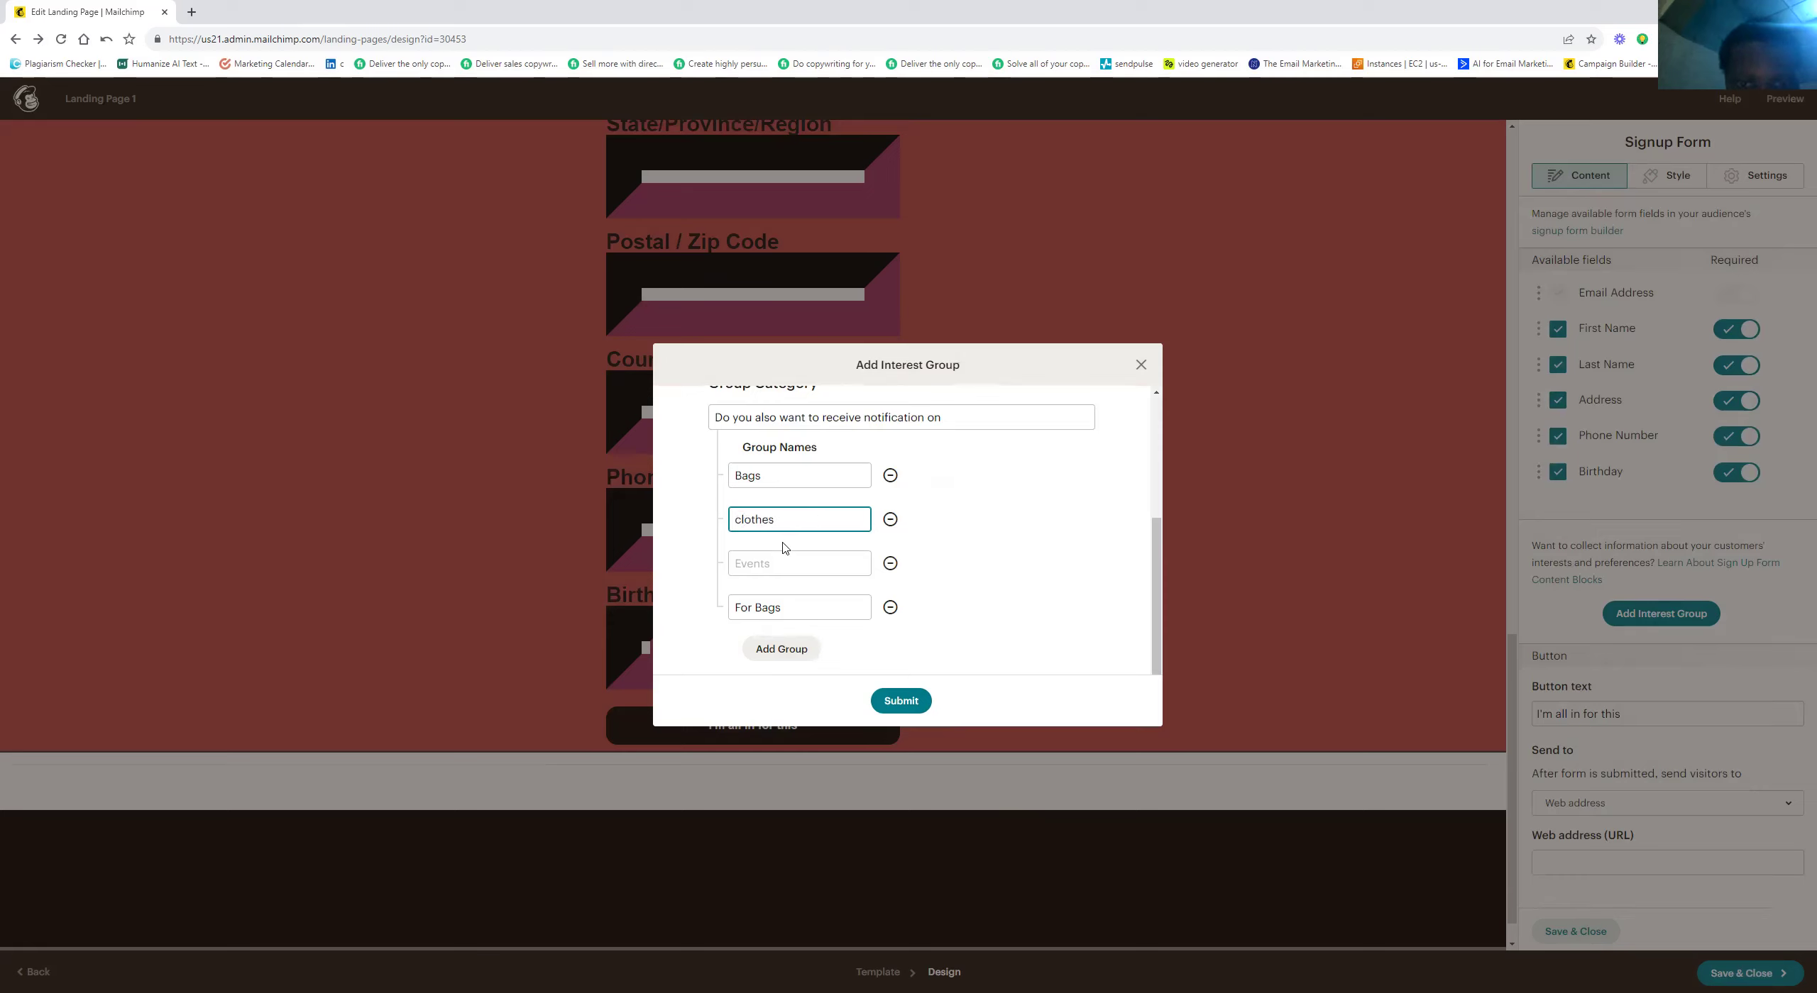
click(760, 570)
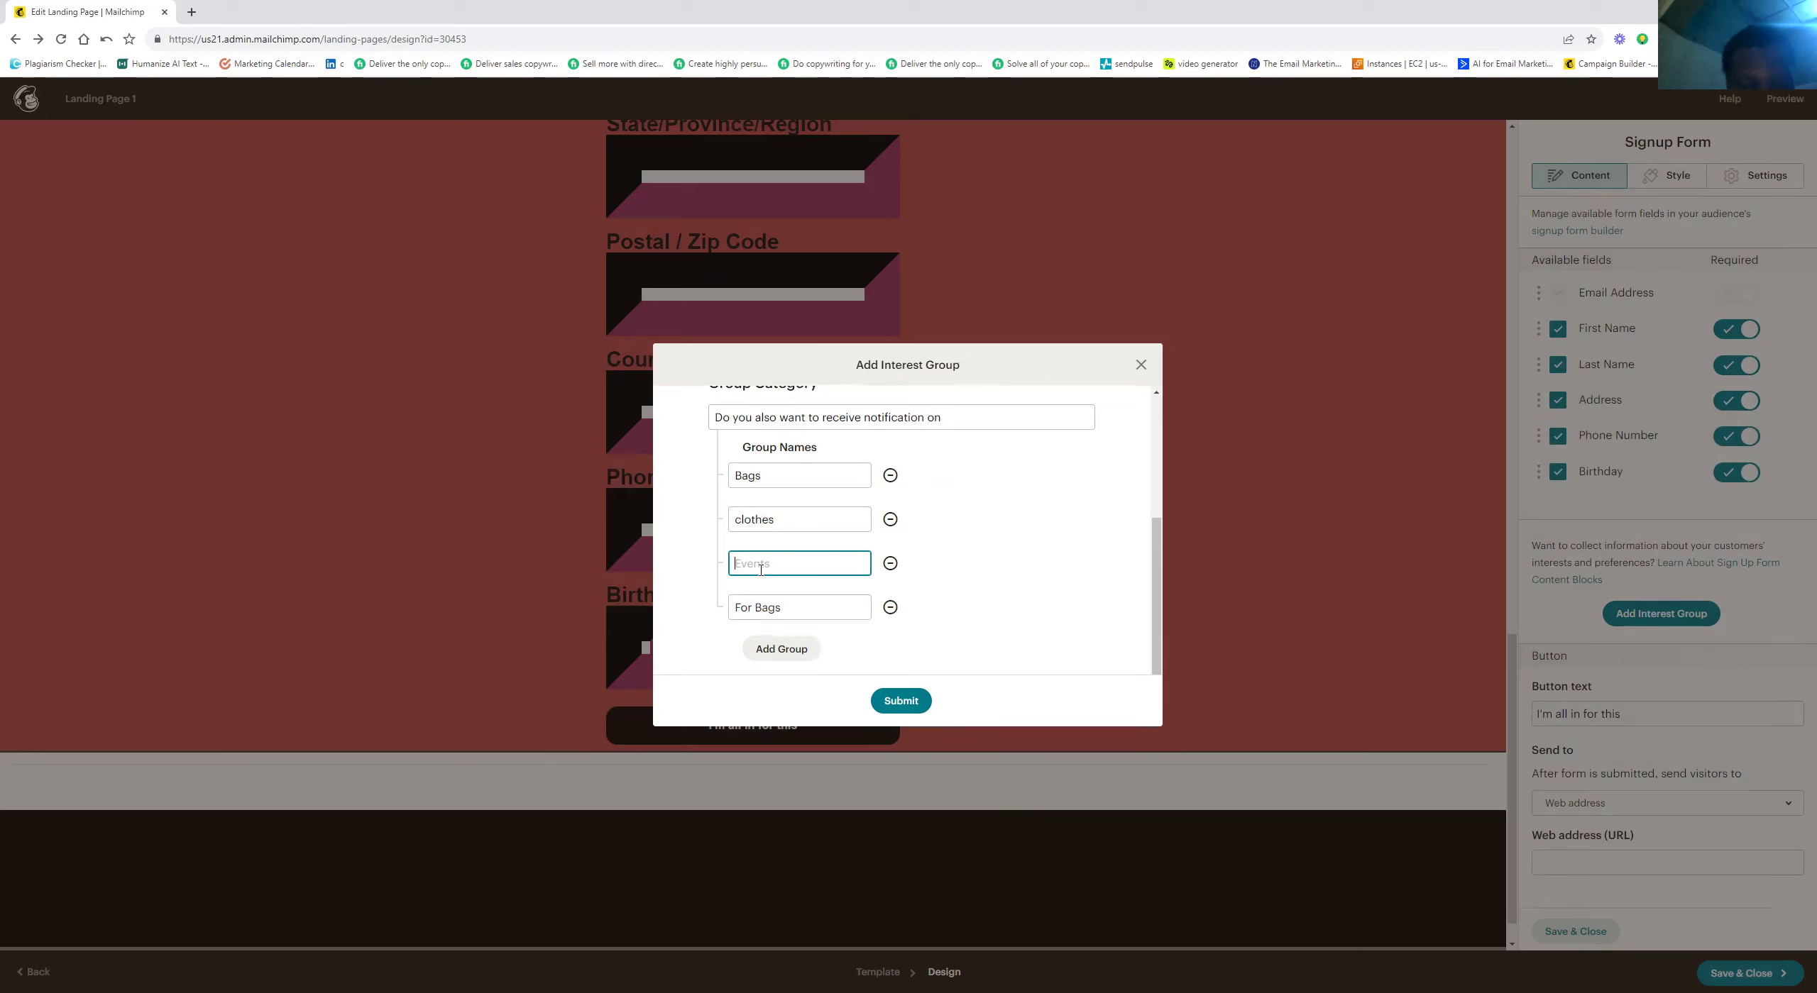
text(shoes)
click(794, 647)
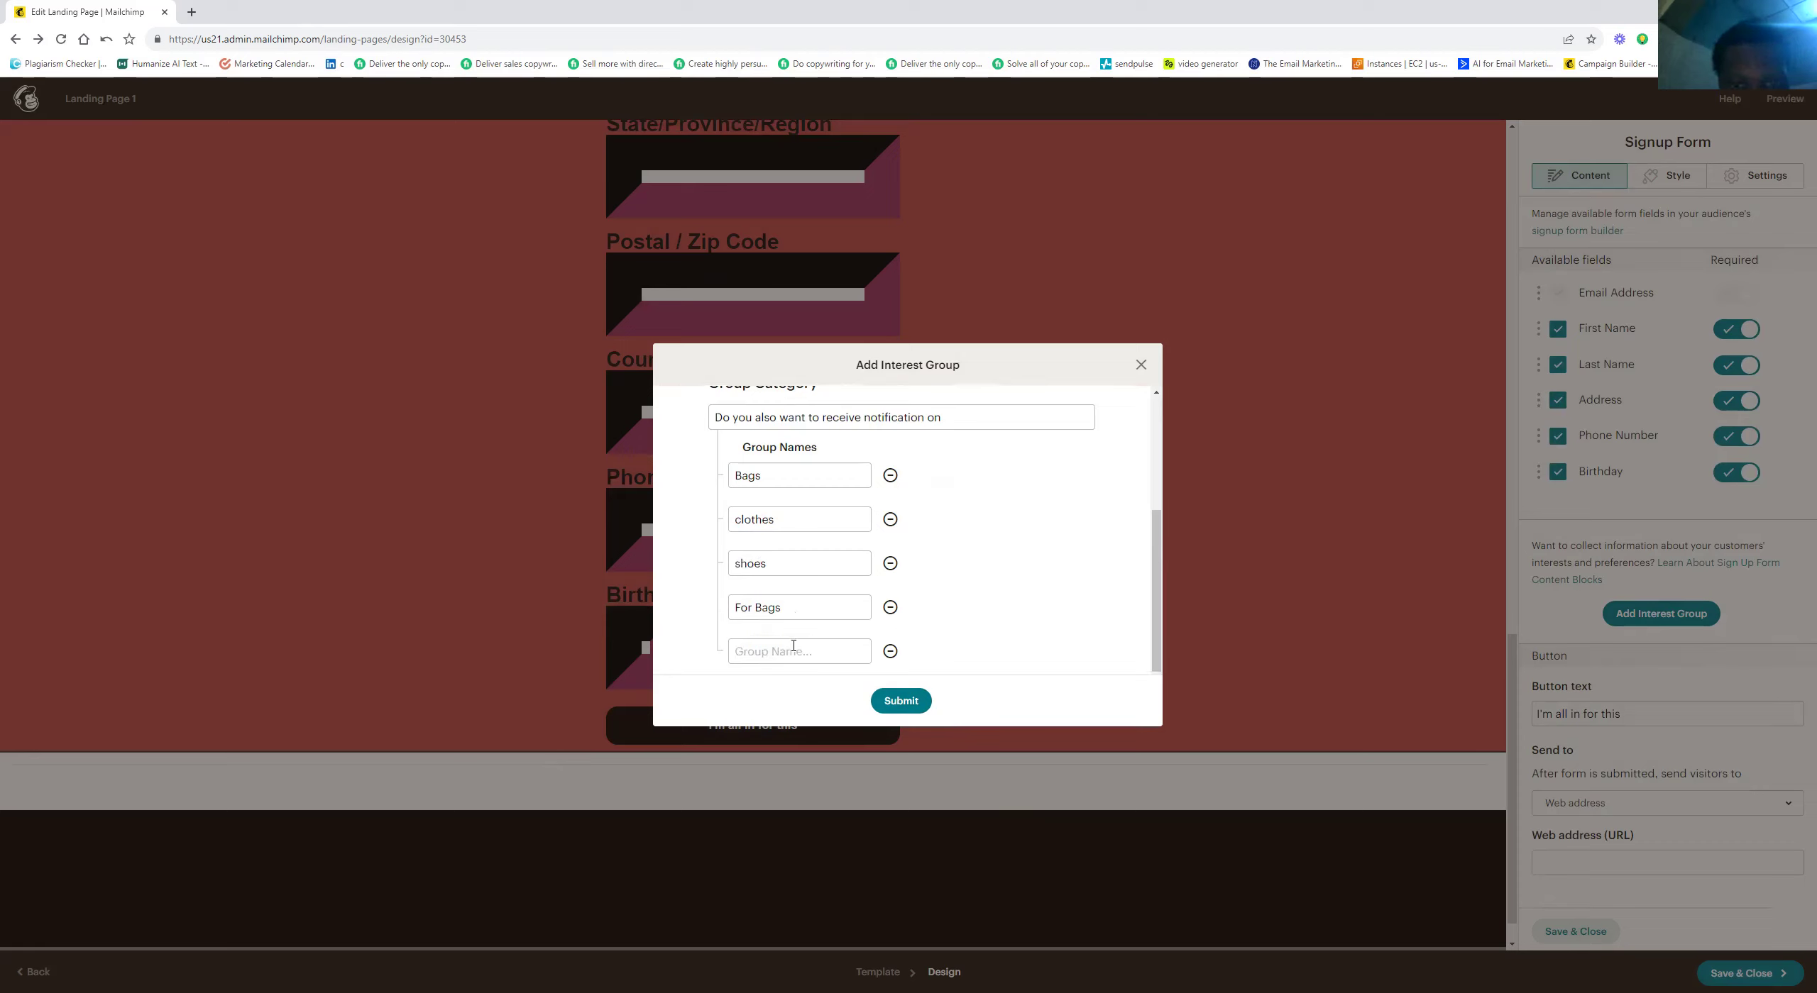
click(890, 652)
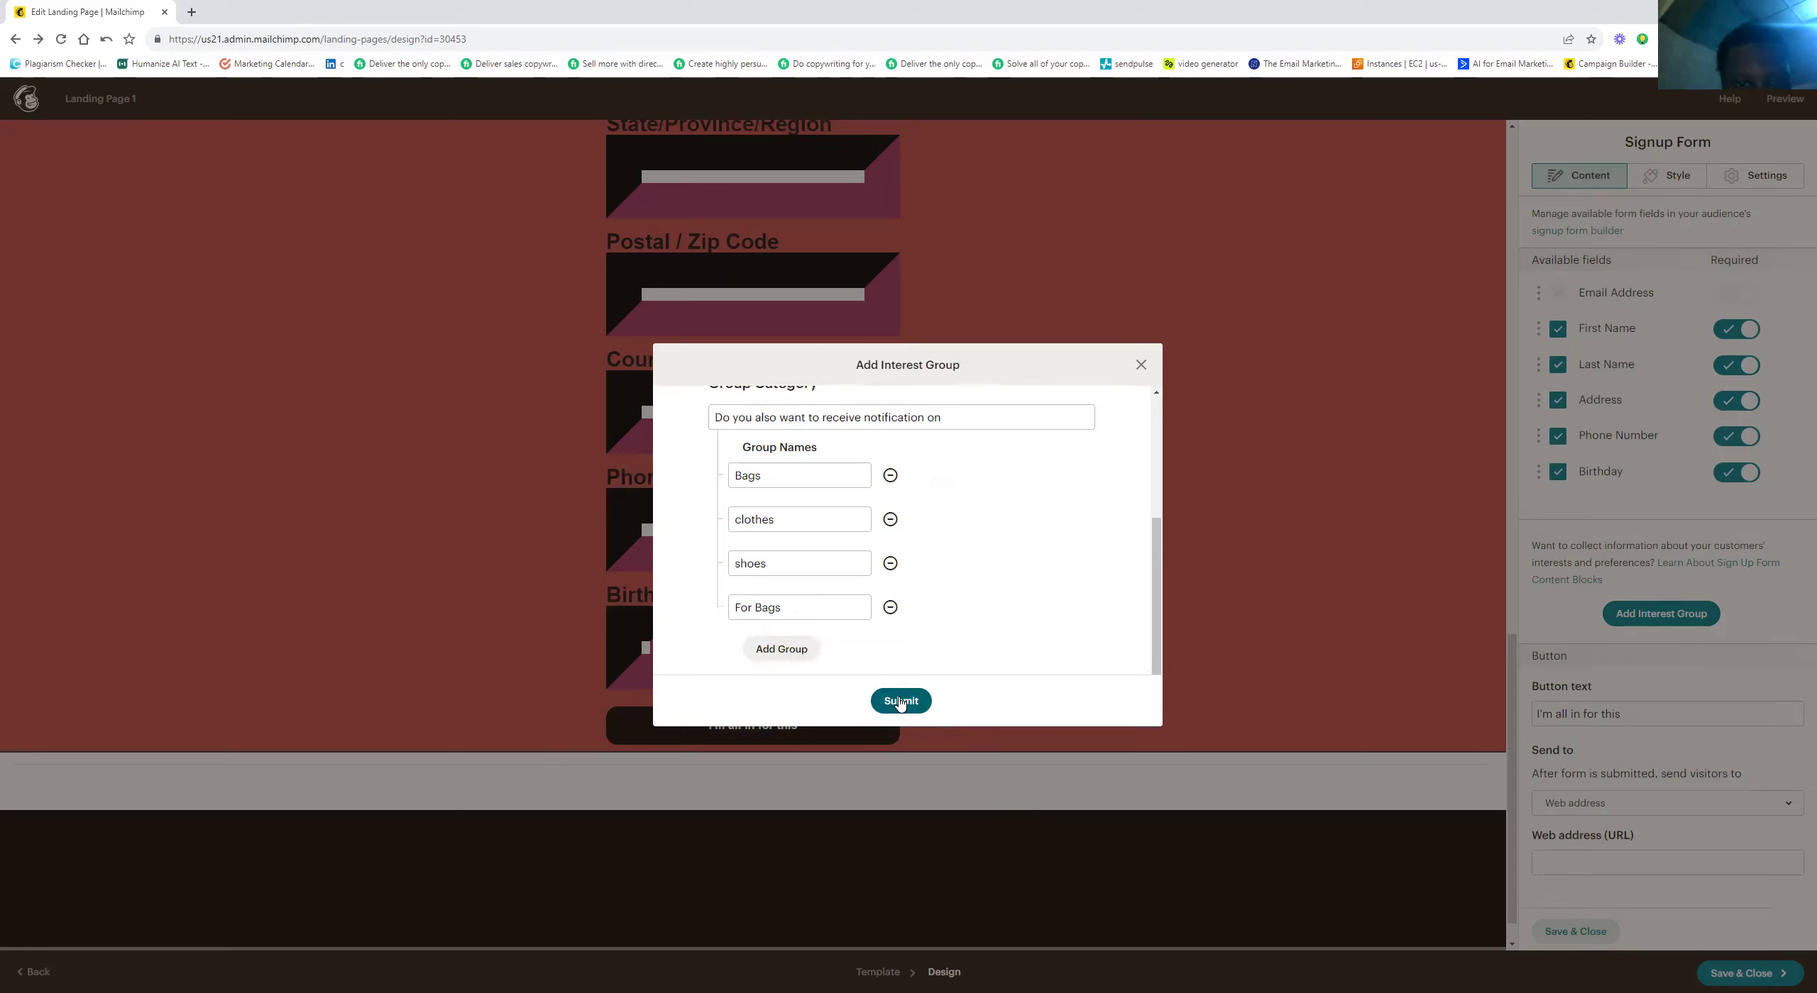
- Replace the interest group's category with "Shoes" and try to submit the group
drag(1157, 580, 1102, 324)
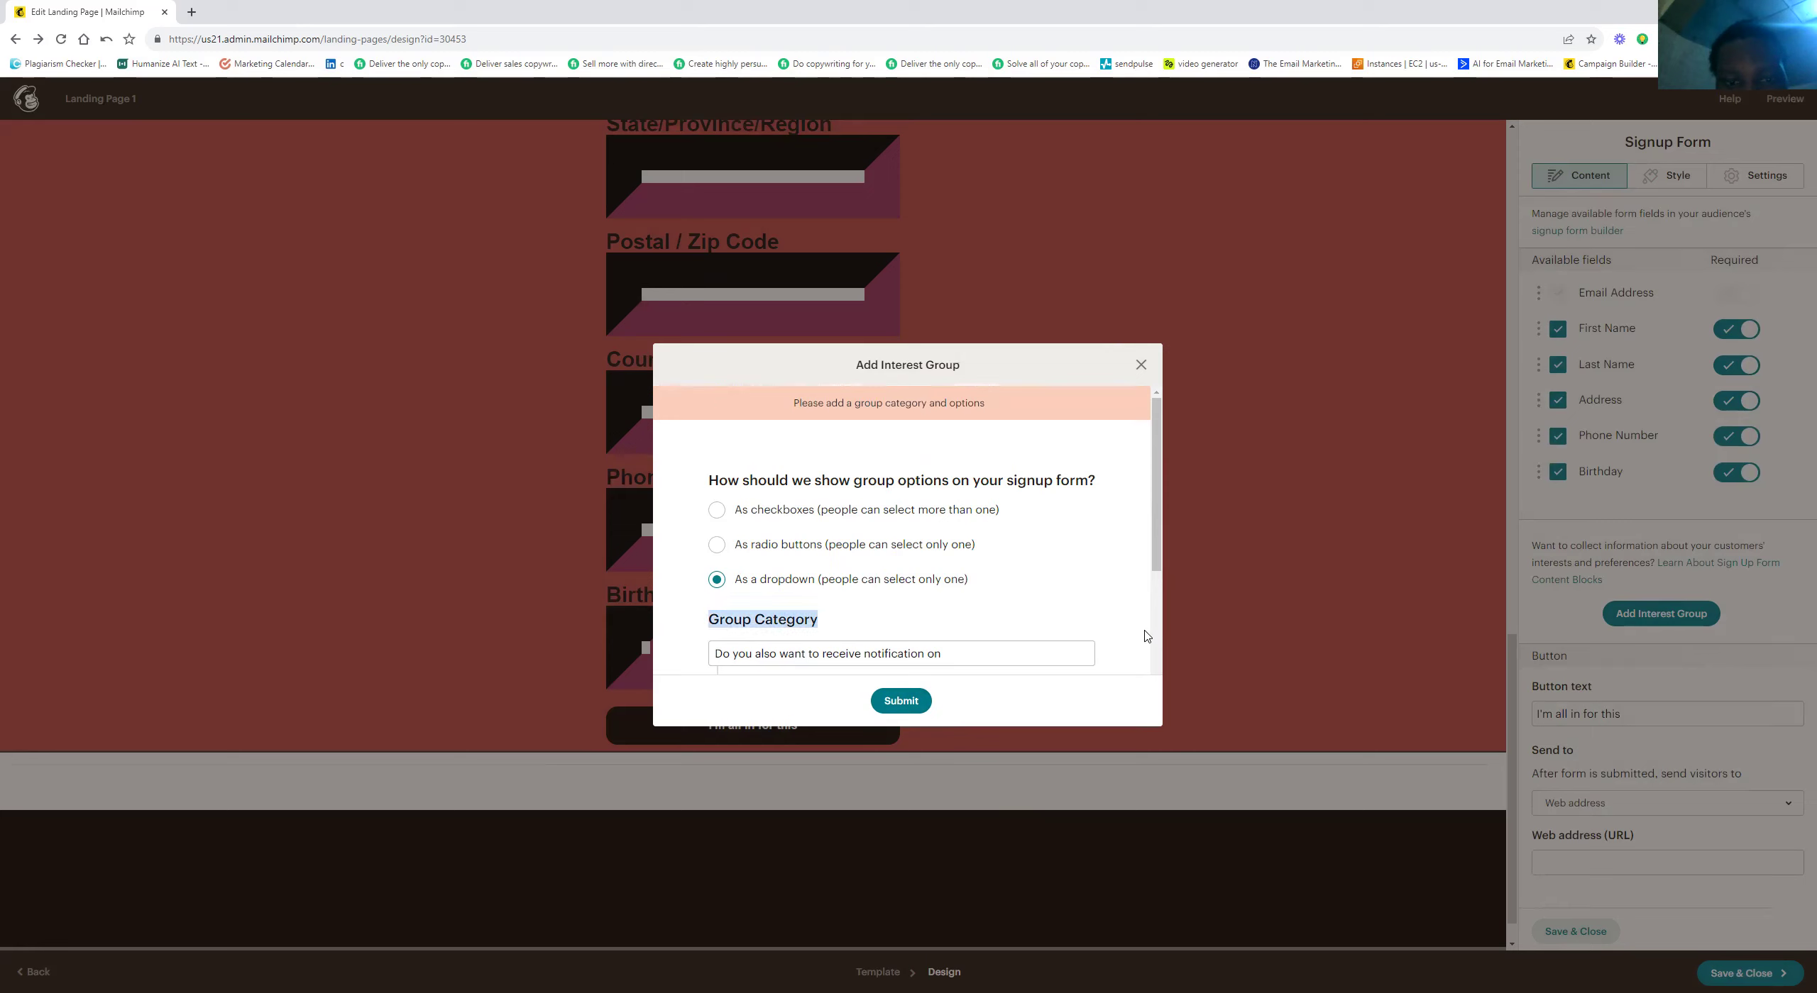
click(1158, 608)
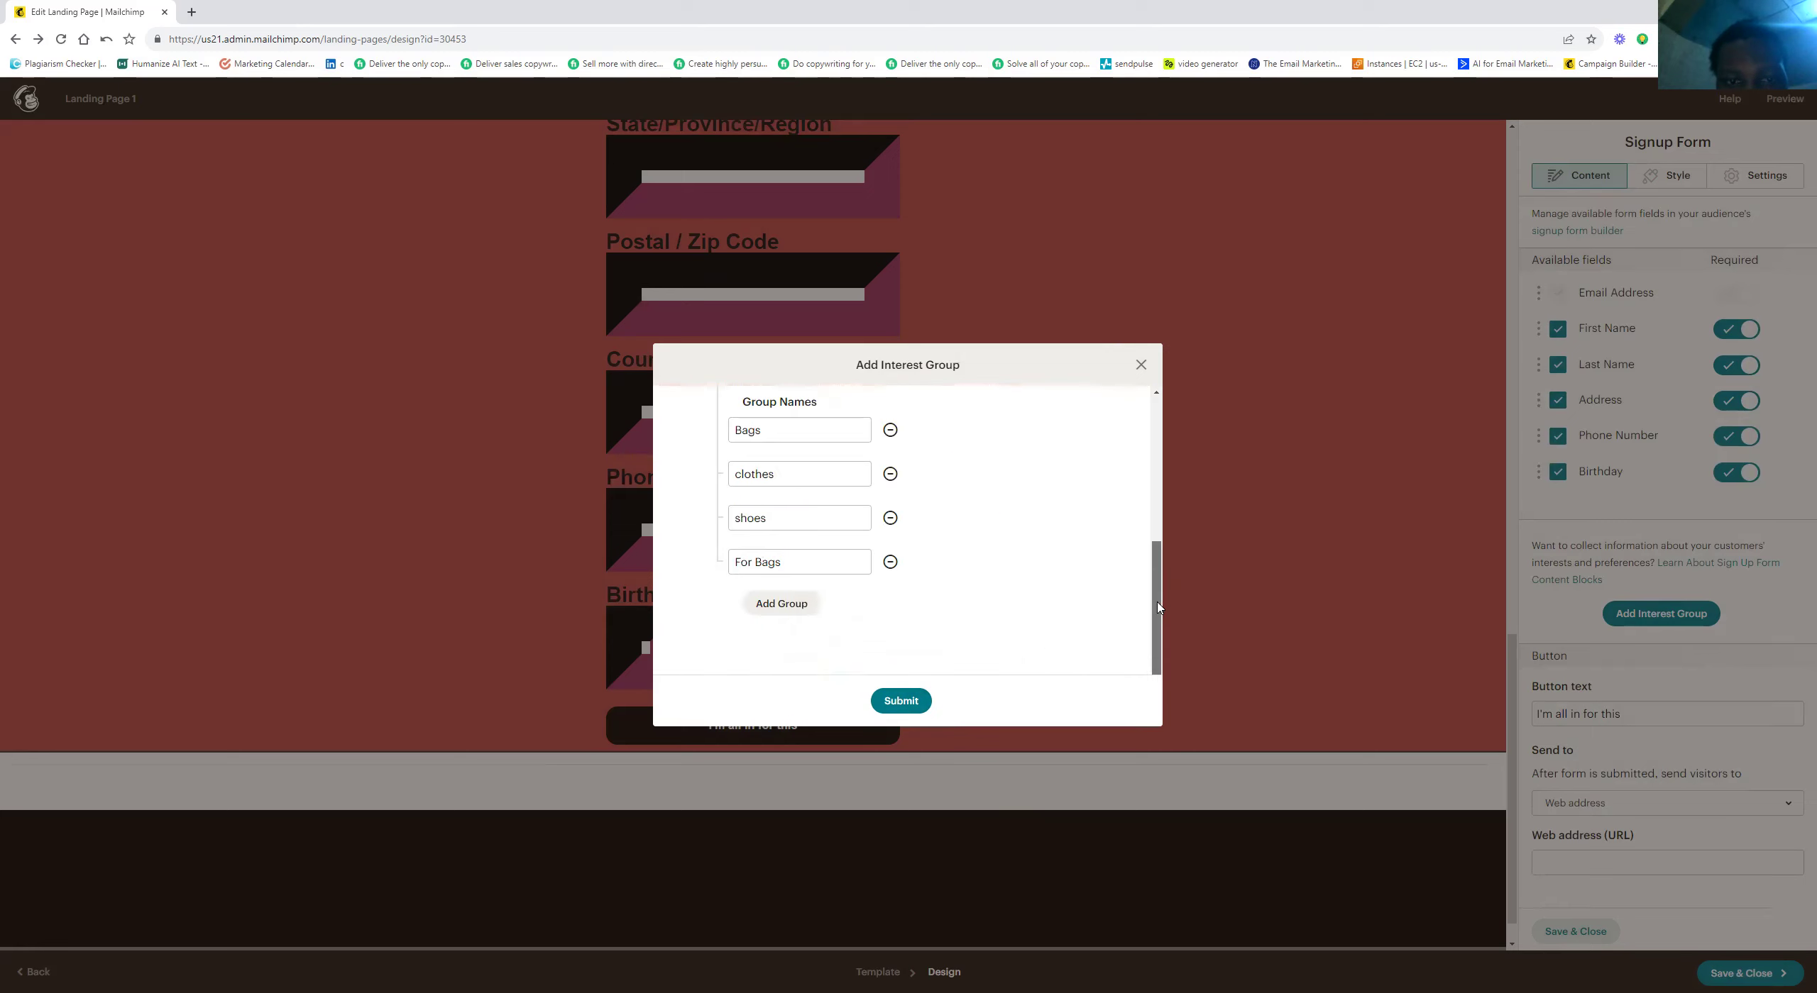
scroll(1158, 608, up, 2)
click(937, 540)
key(ctrl+a)
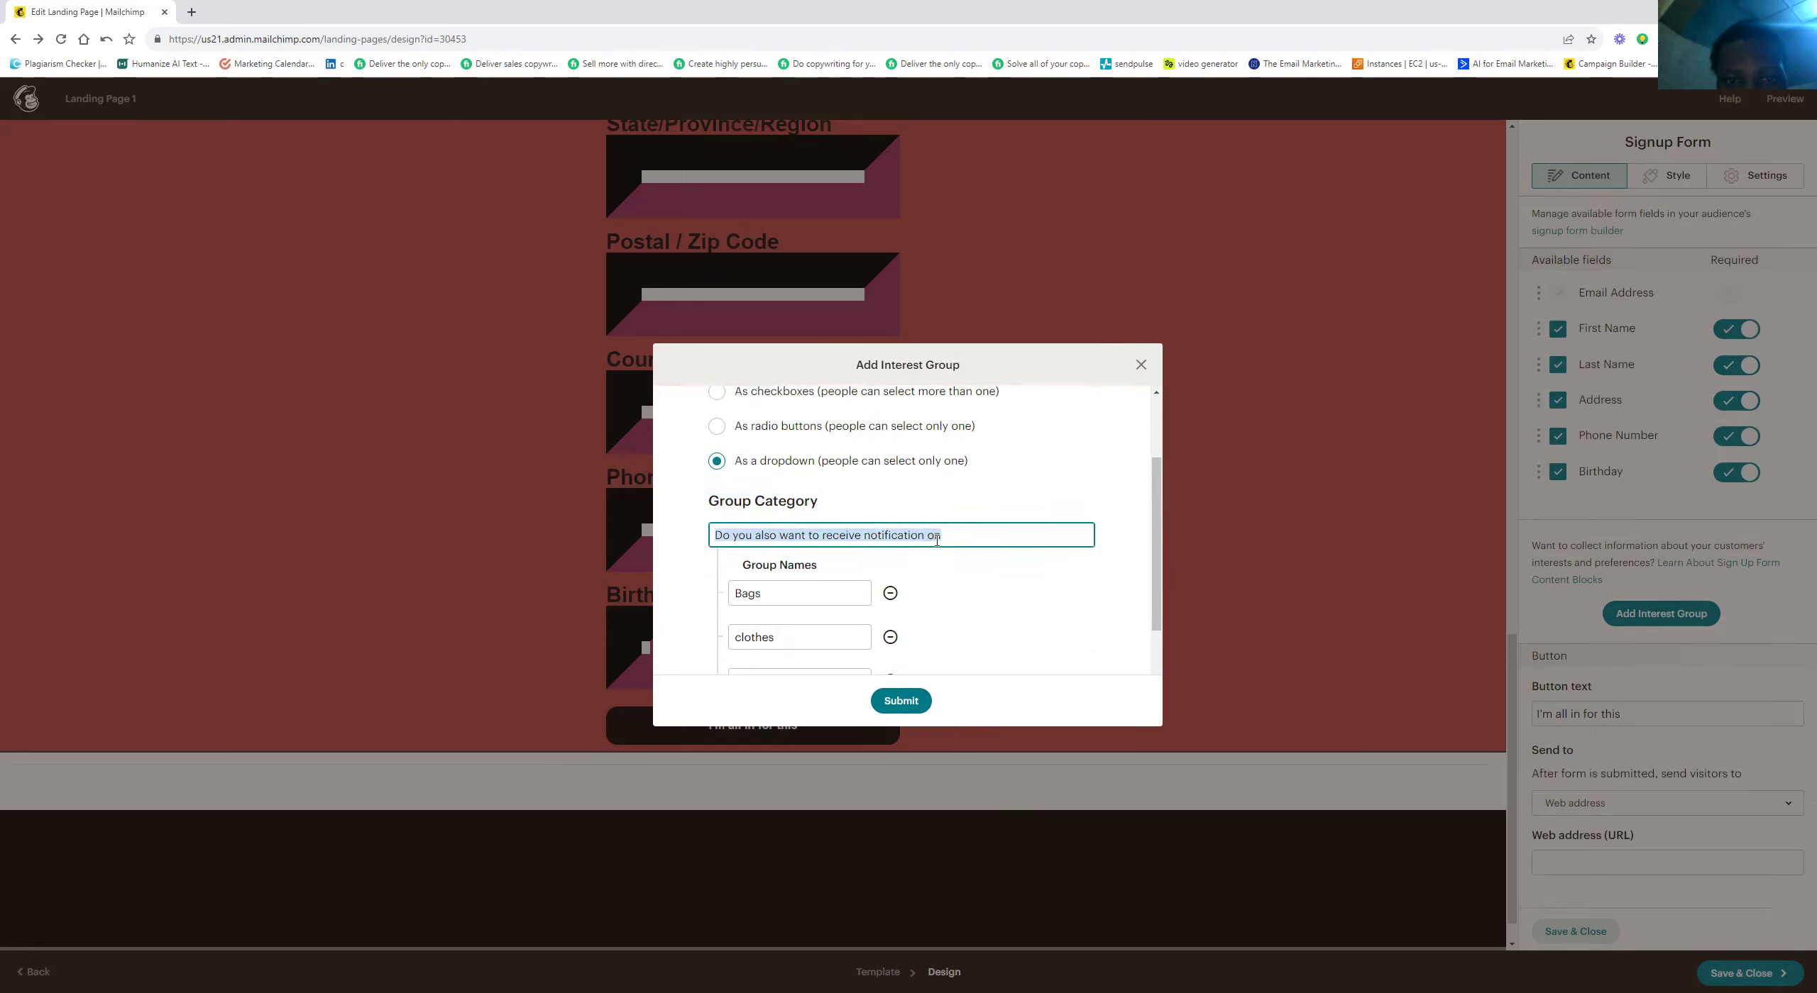
key(BackSpace)
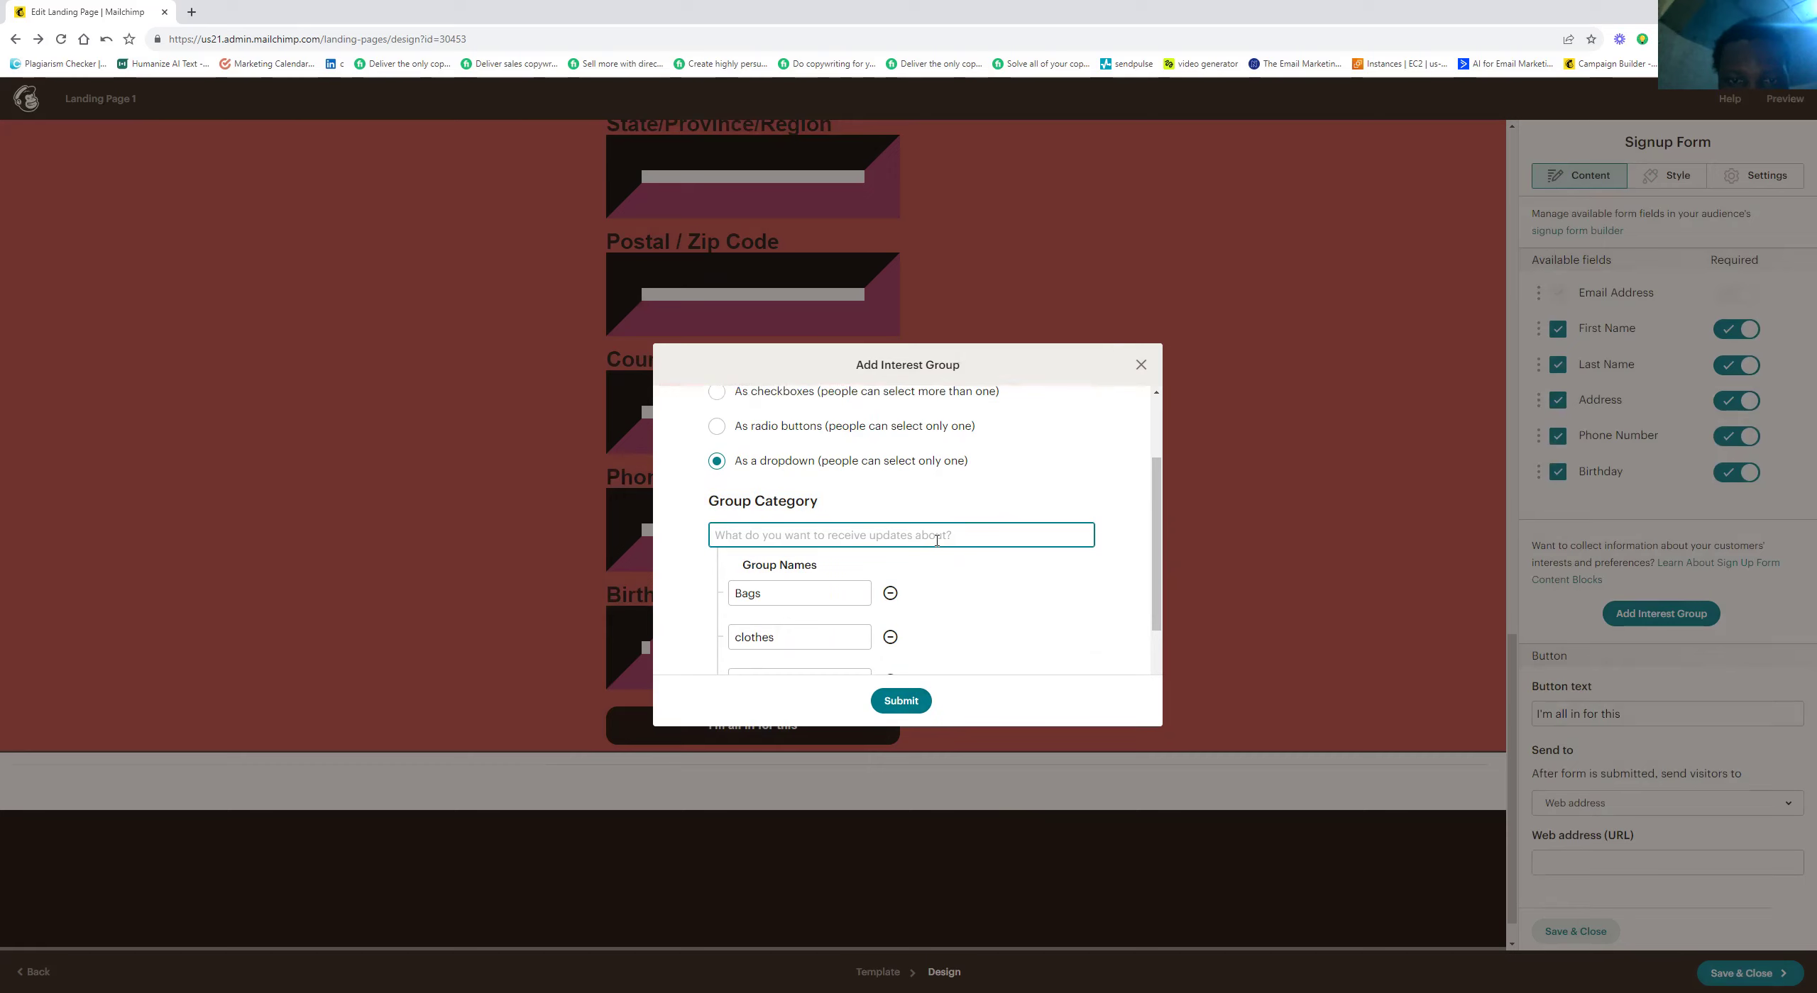
text(S)
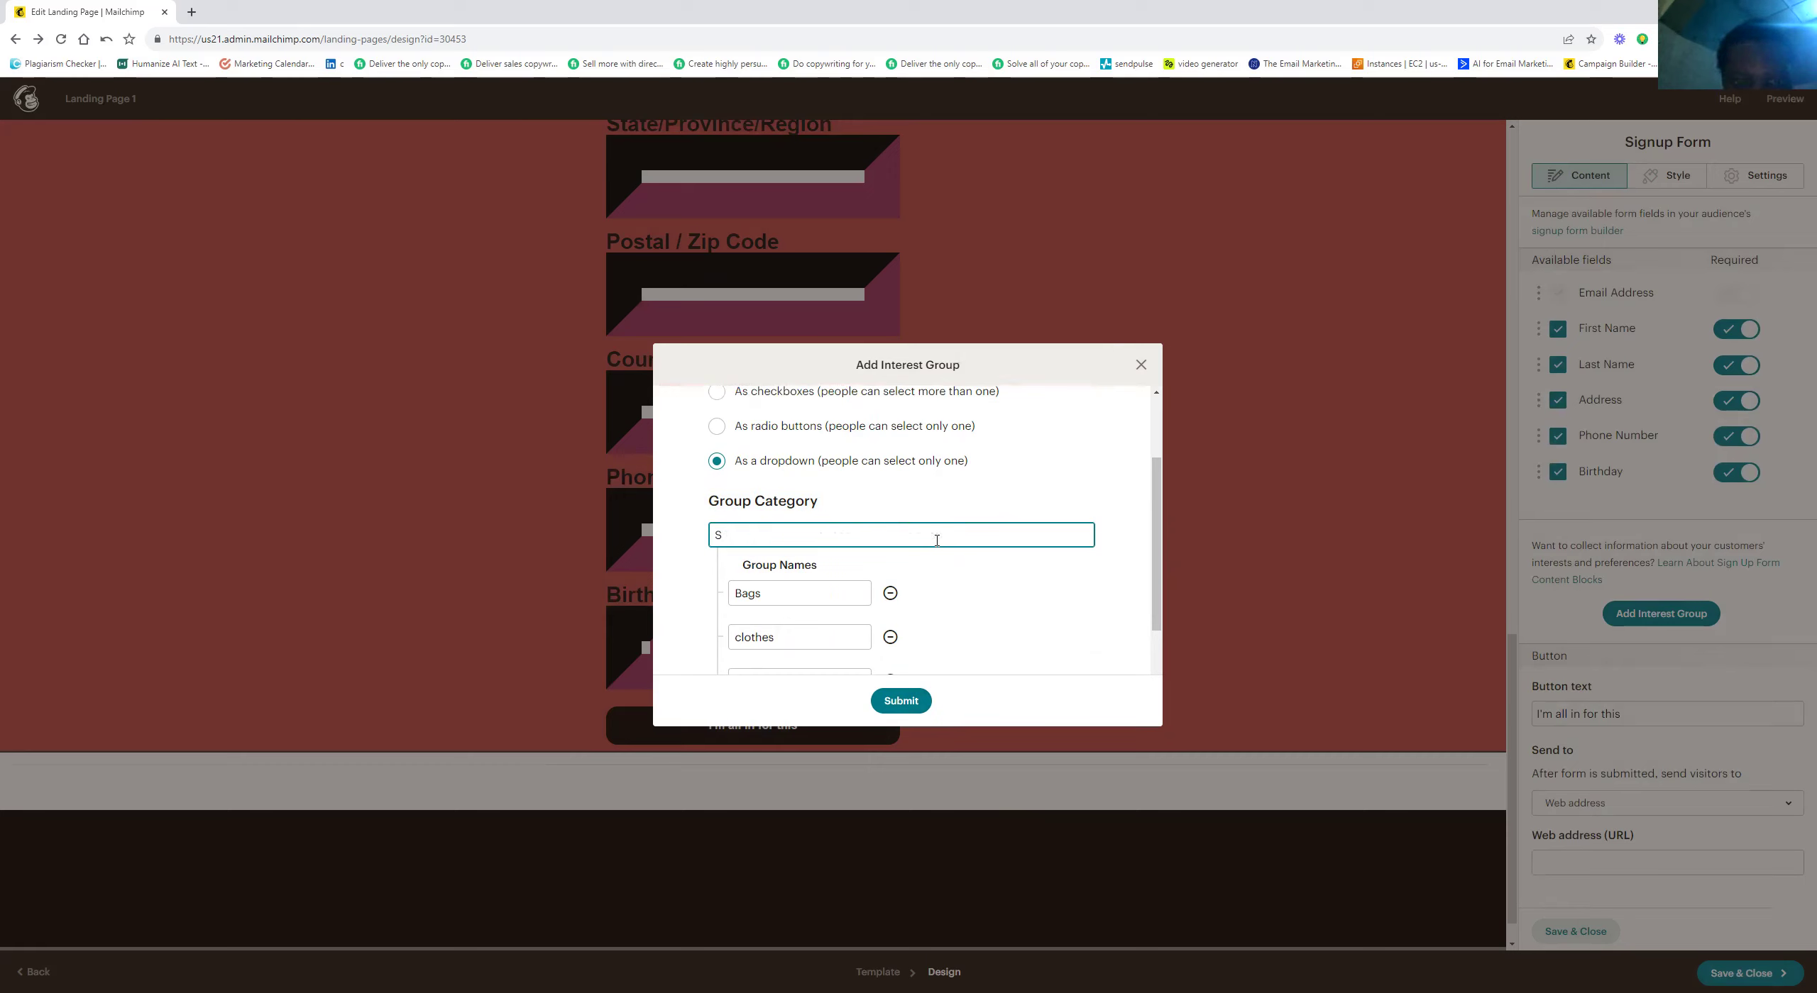
text(hoes)
click(908, 698)
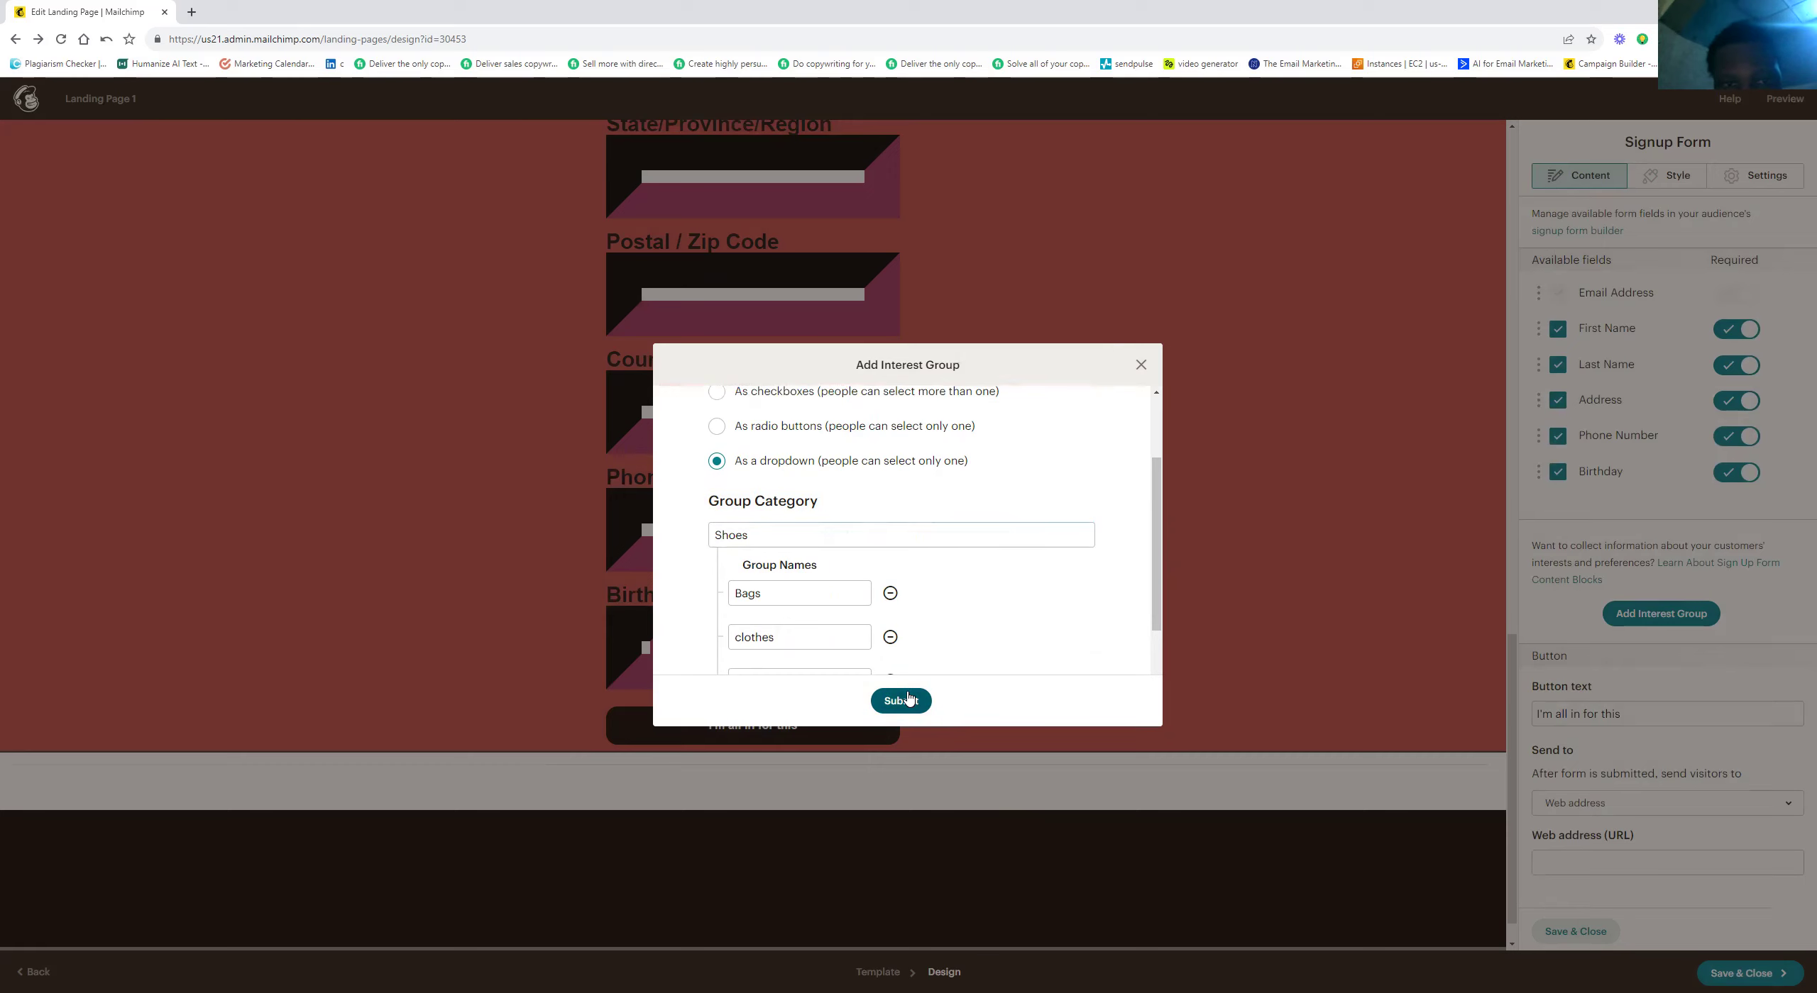
- Clear the group category and close the interest group dialog without adding the group
double_click(955, 532)
key(BackSpace)
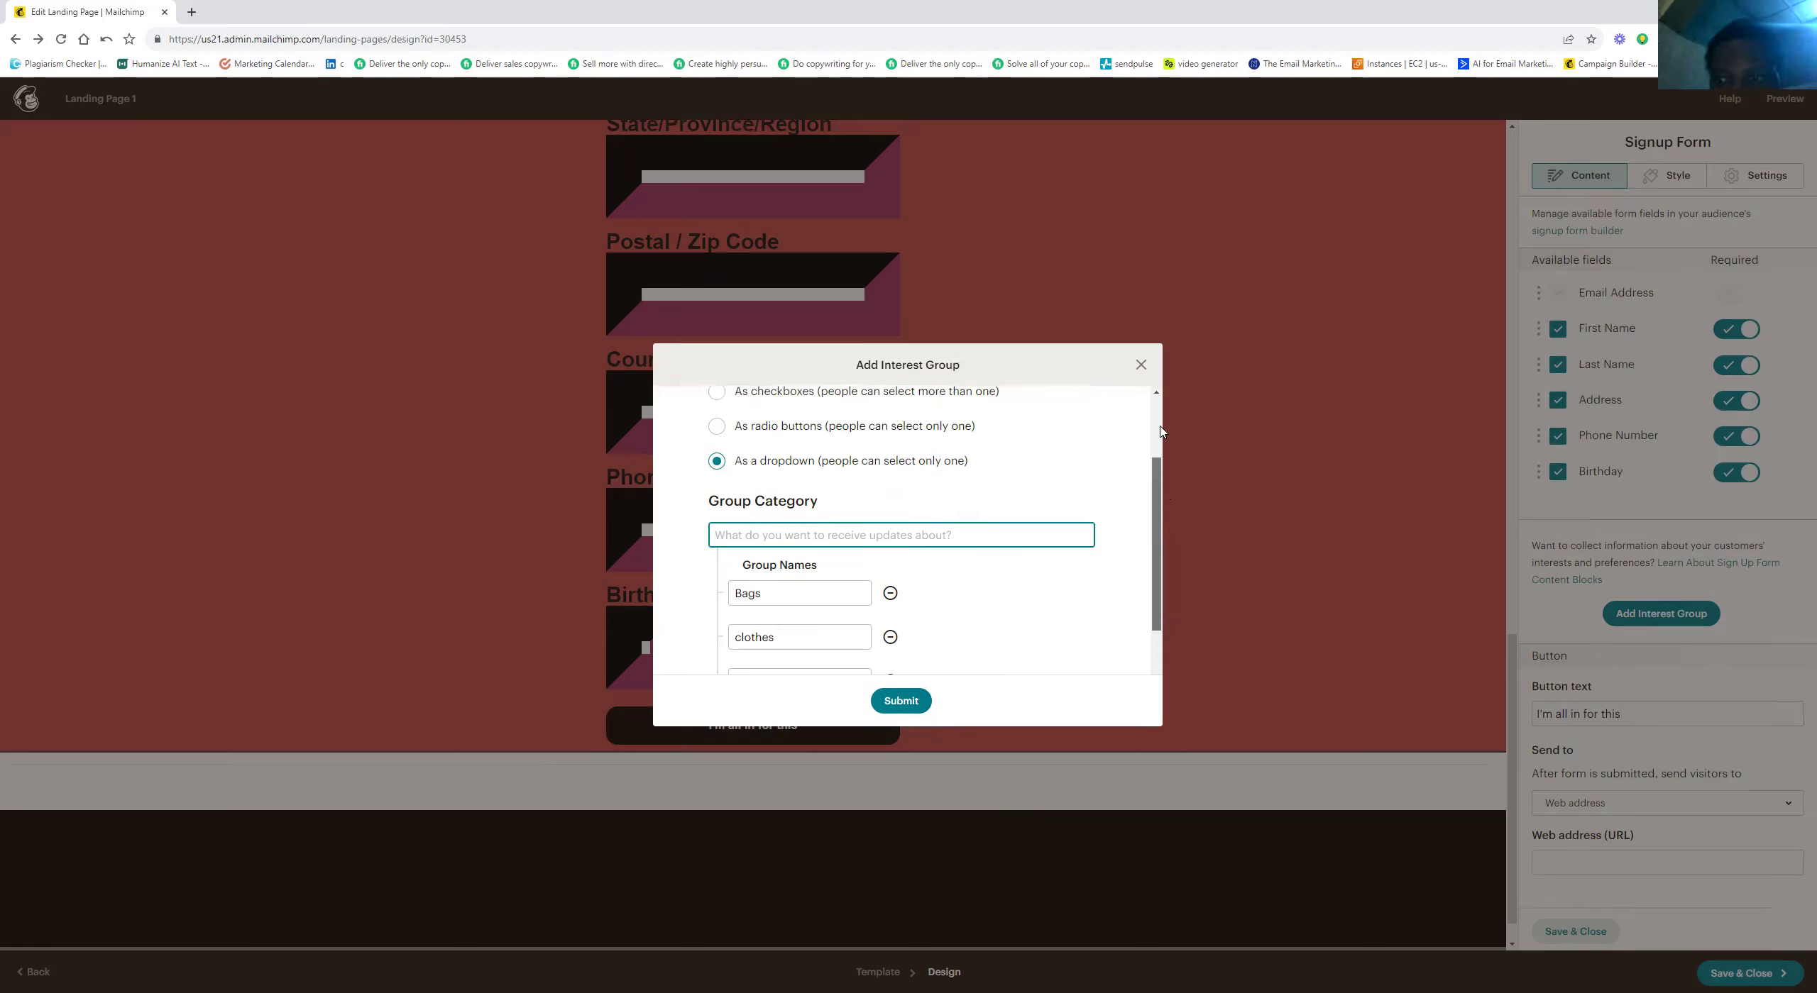
scroll(1161, 431, up, 3)
scroll(1173, 474, down, 3)
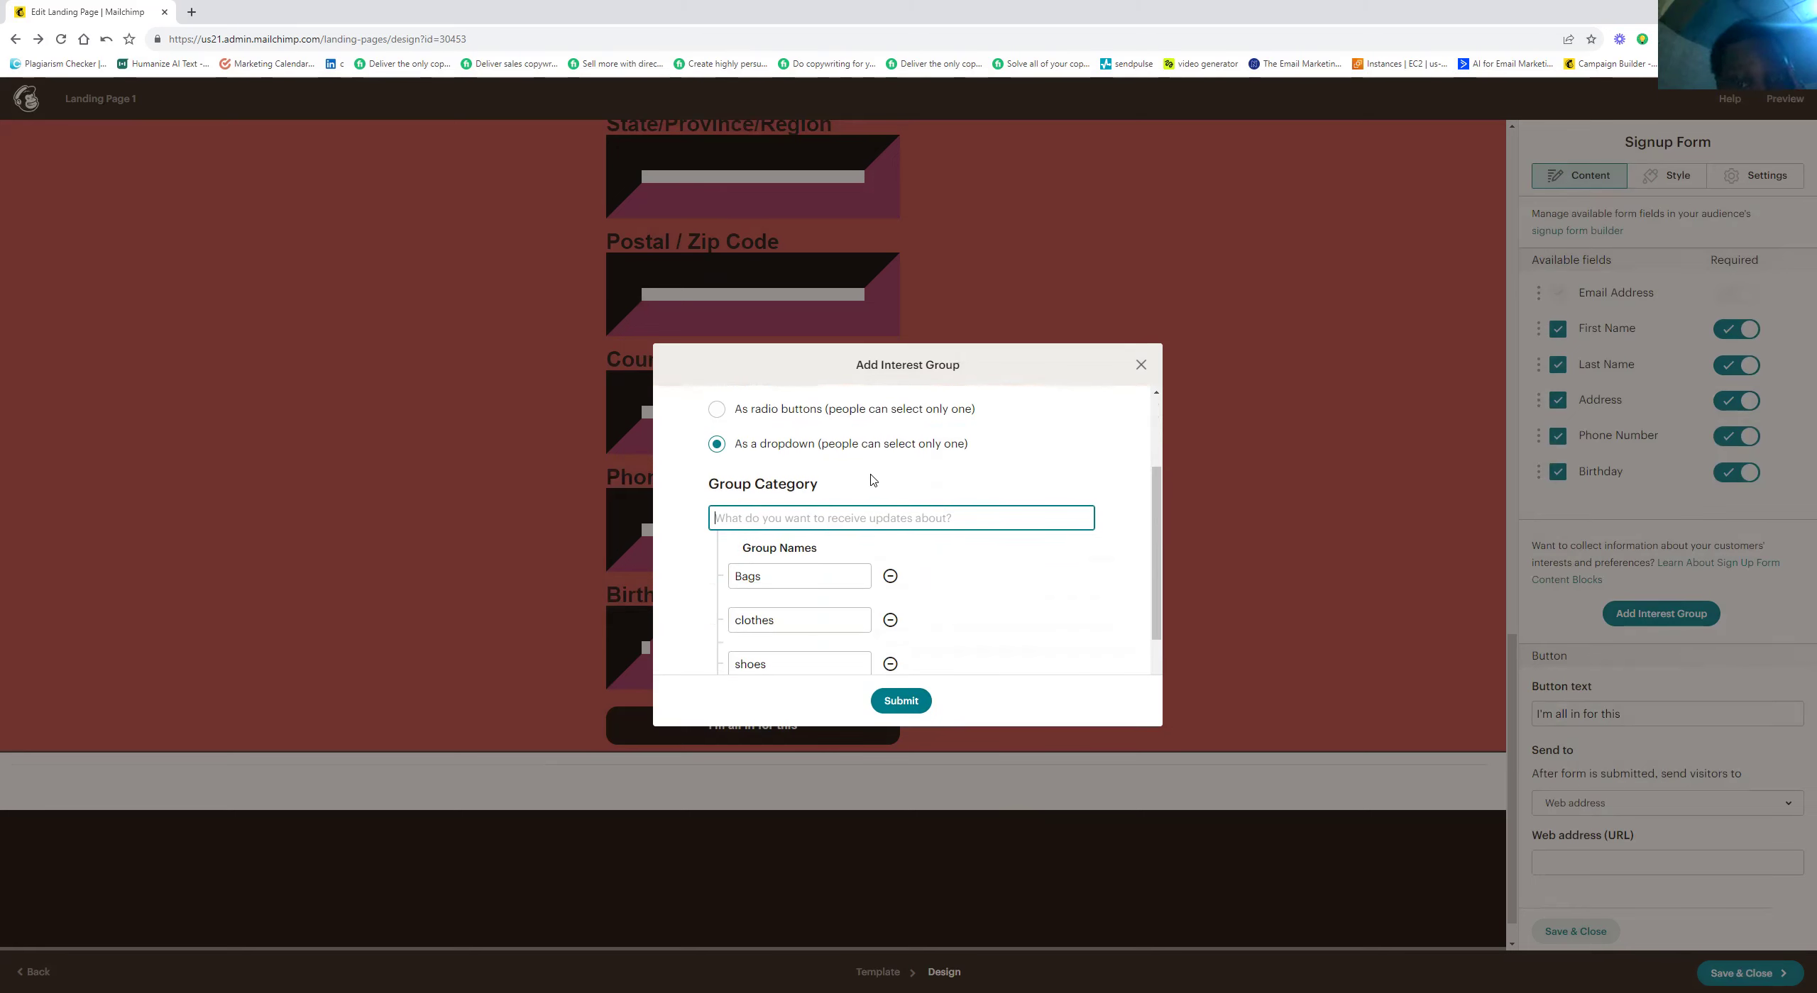
click(1141, 366)
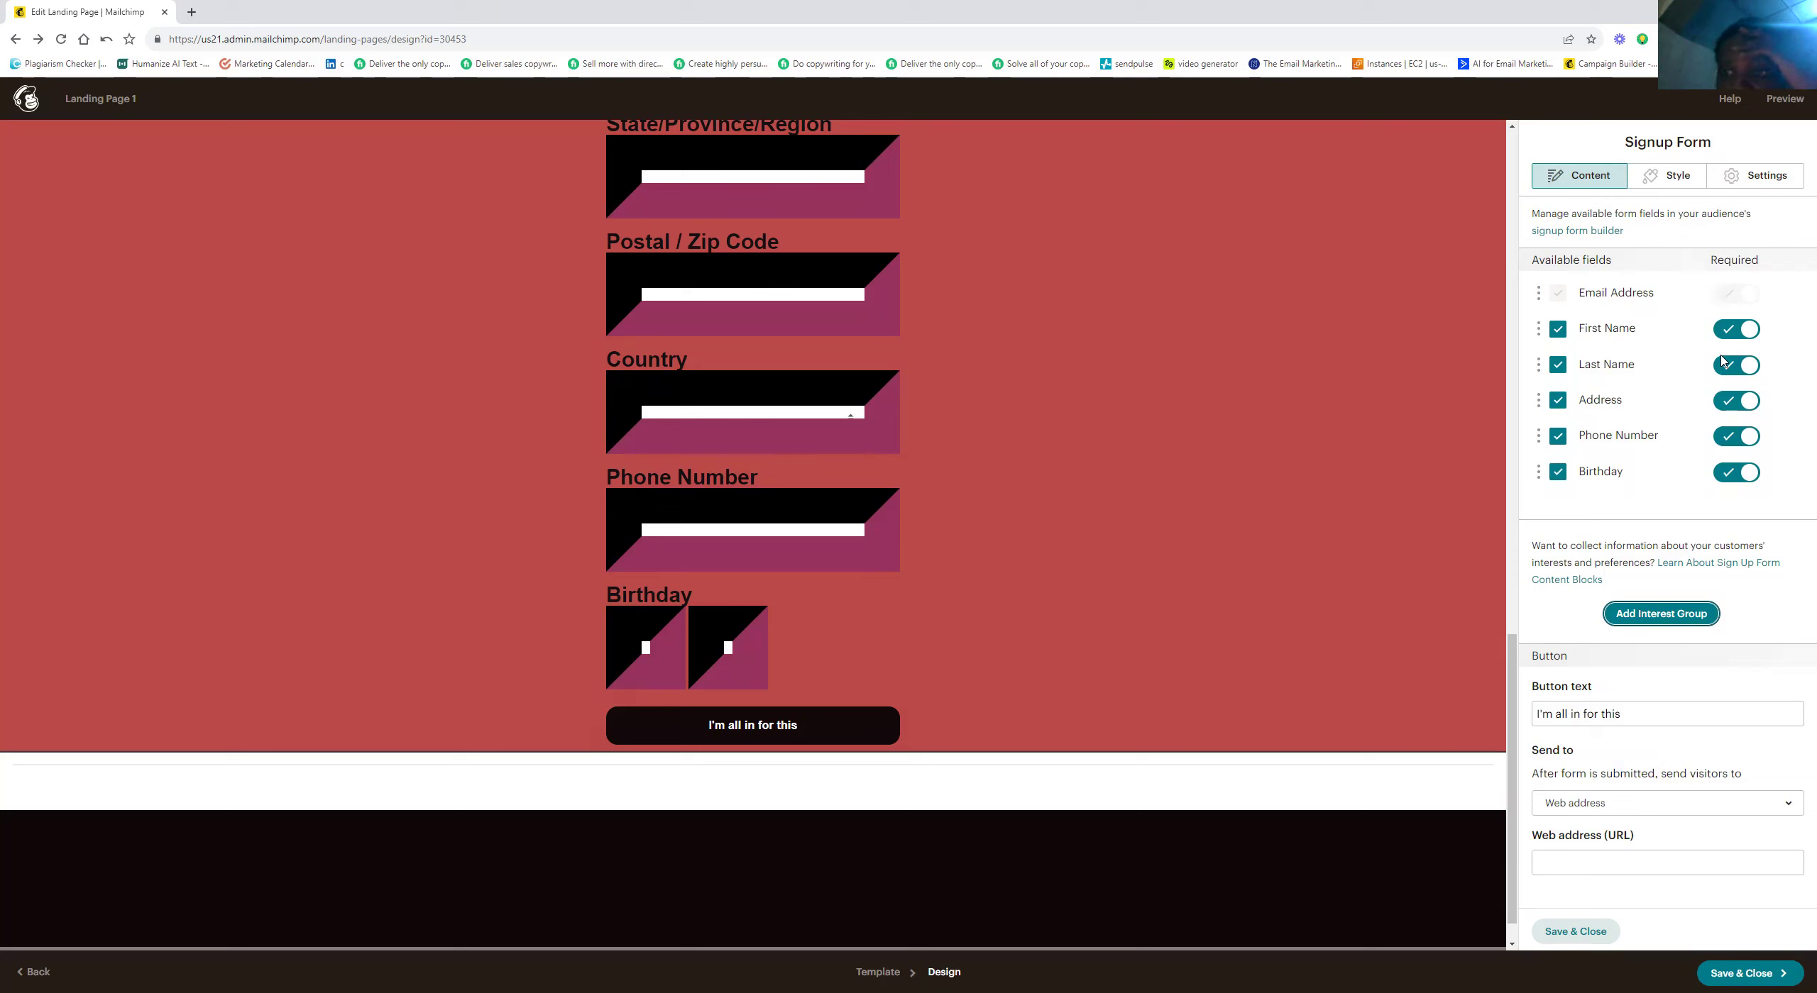
- Save and close the signup form block, and add a Social Follow block directly below the form
click(1668, 179)
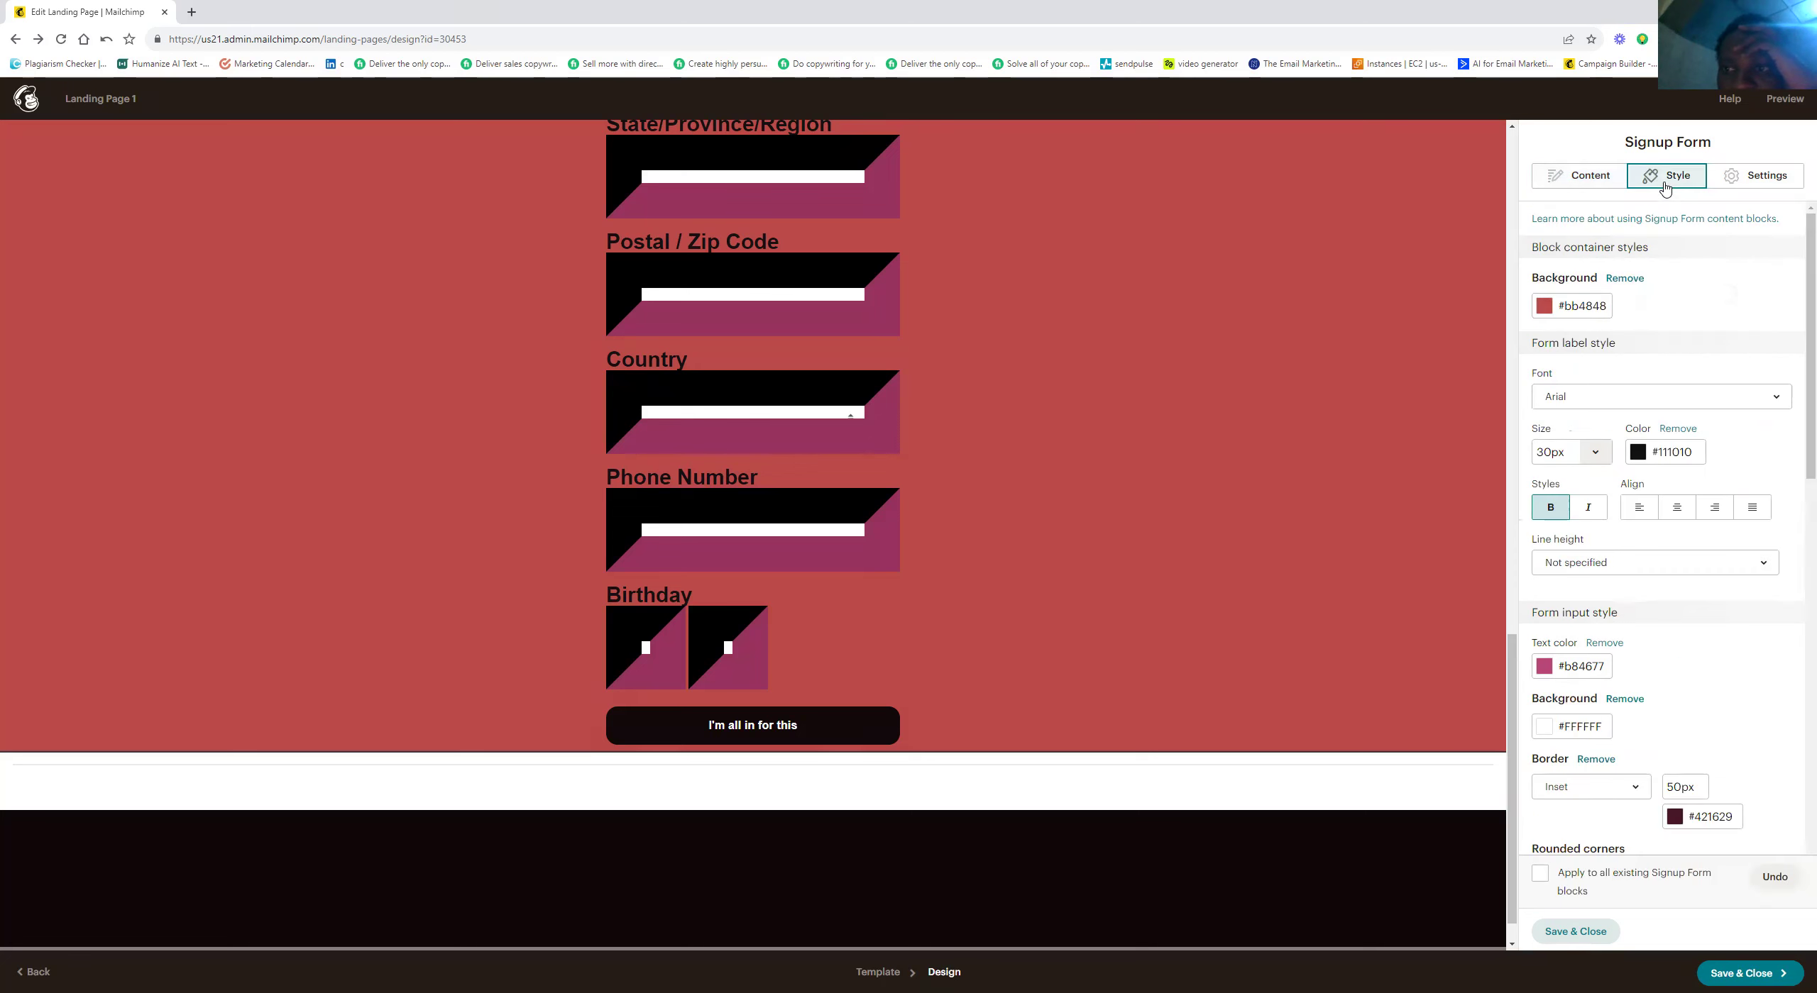
click(1603, 176)
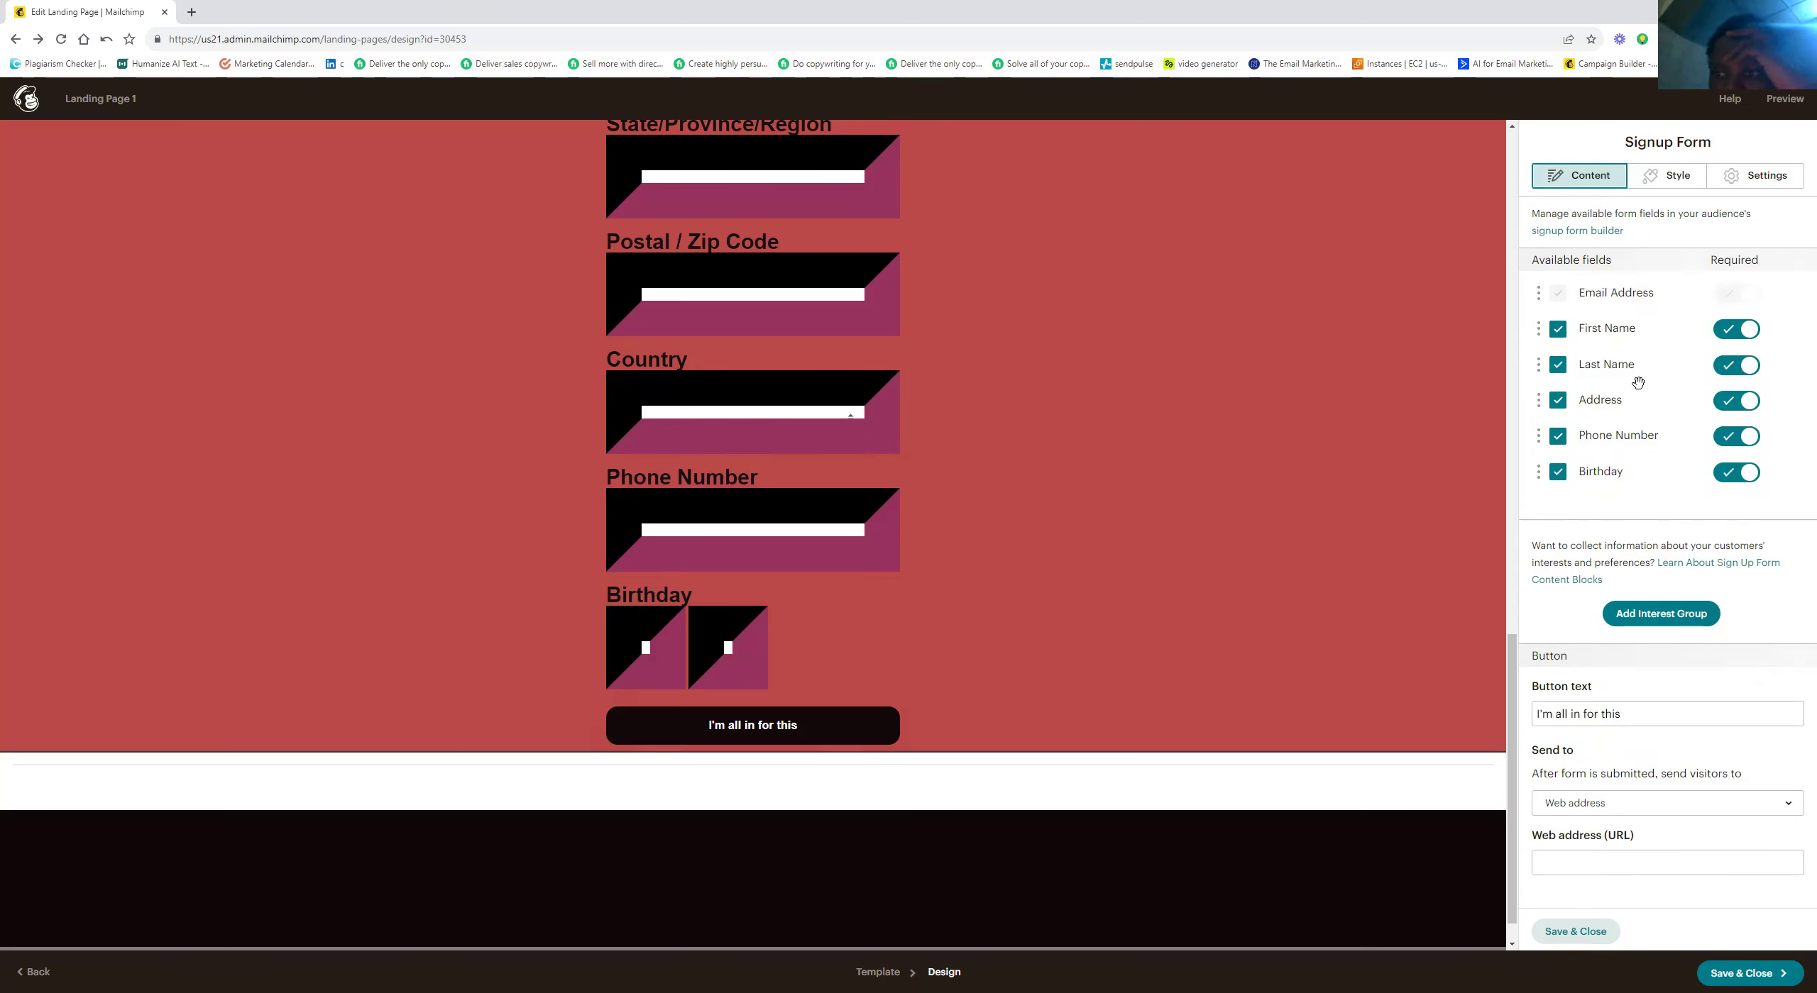
click(1568, 934)
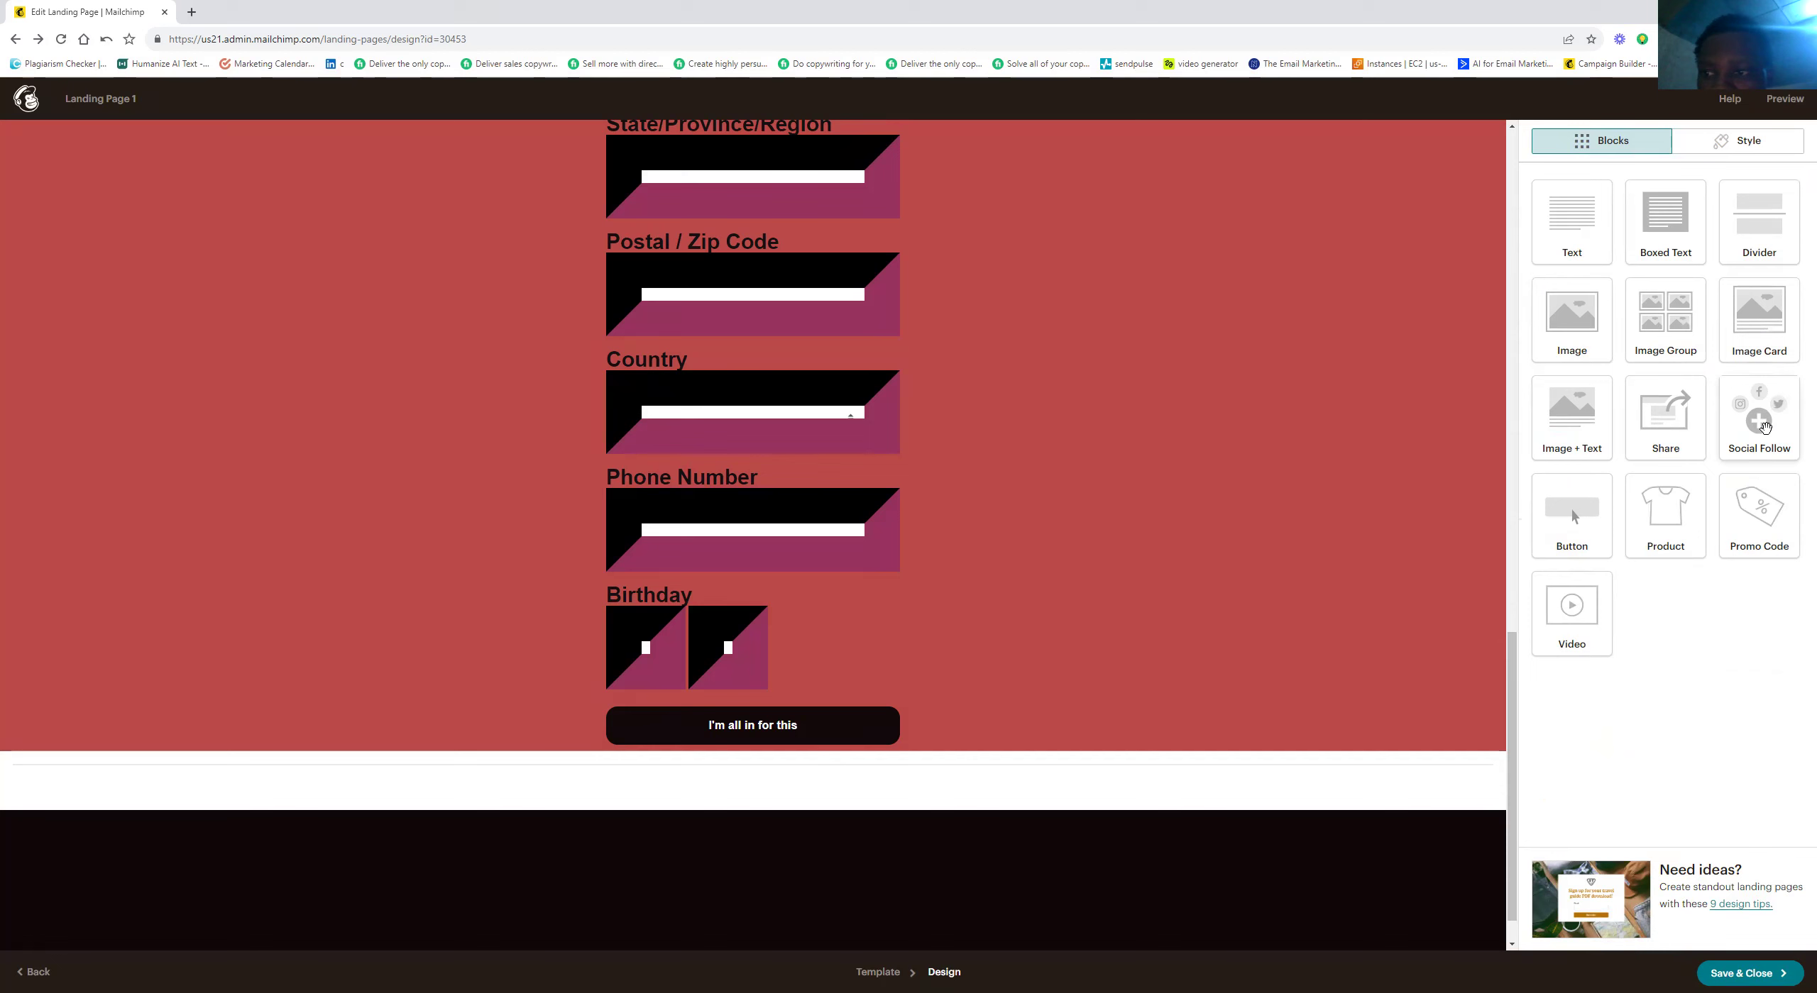
drag(1766, 430, 1140, 710)
drag(1075, 786, 1084, 765)
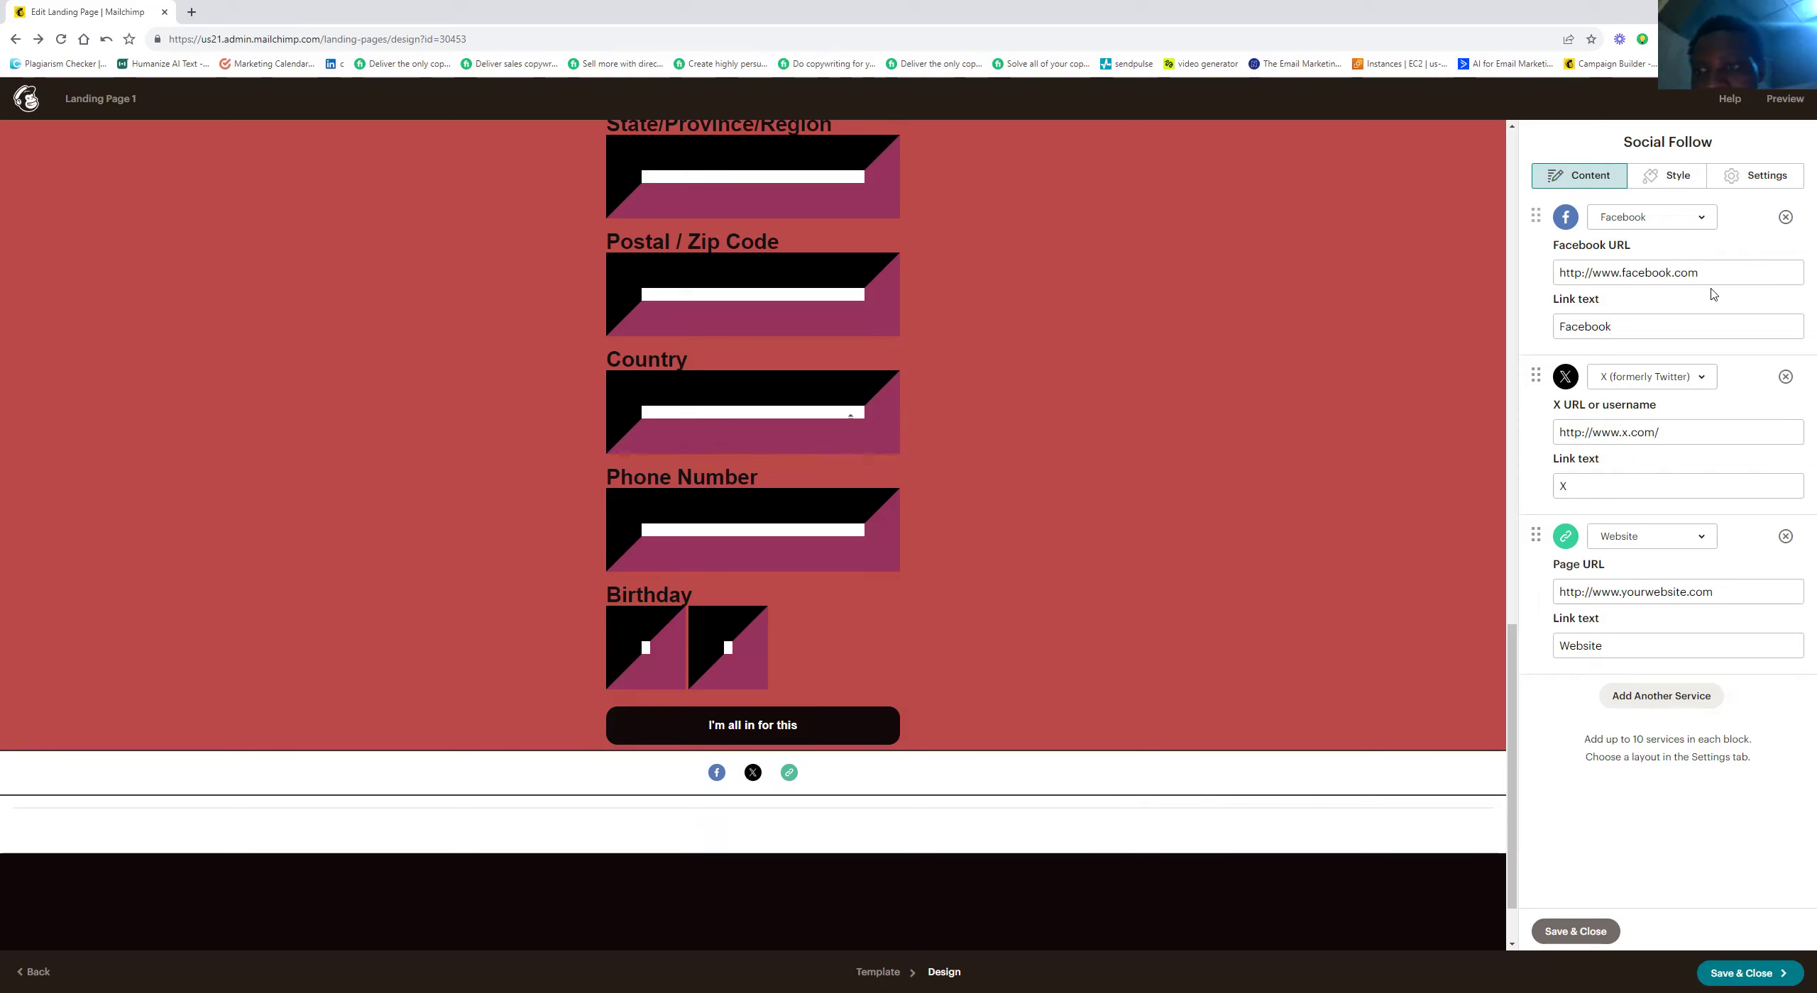
- Preview the whole landing page in the desktop and mobile views, and return to the editor
click(1784, 100)
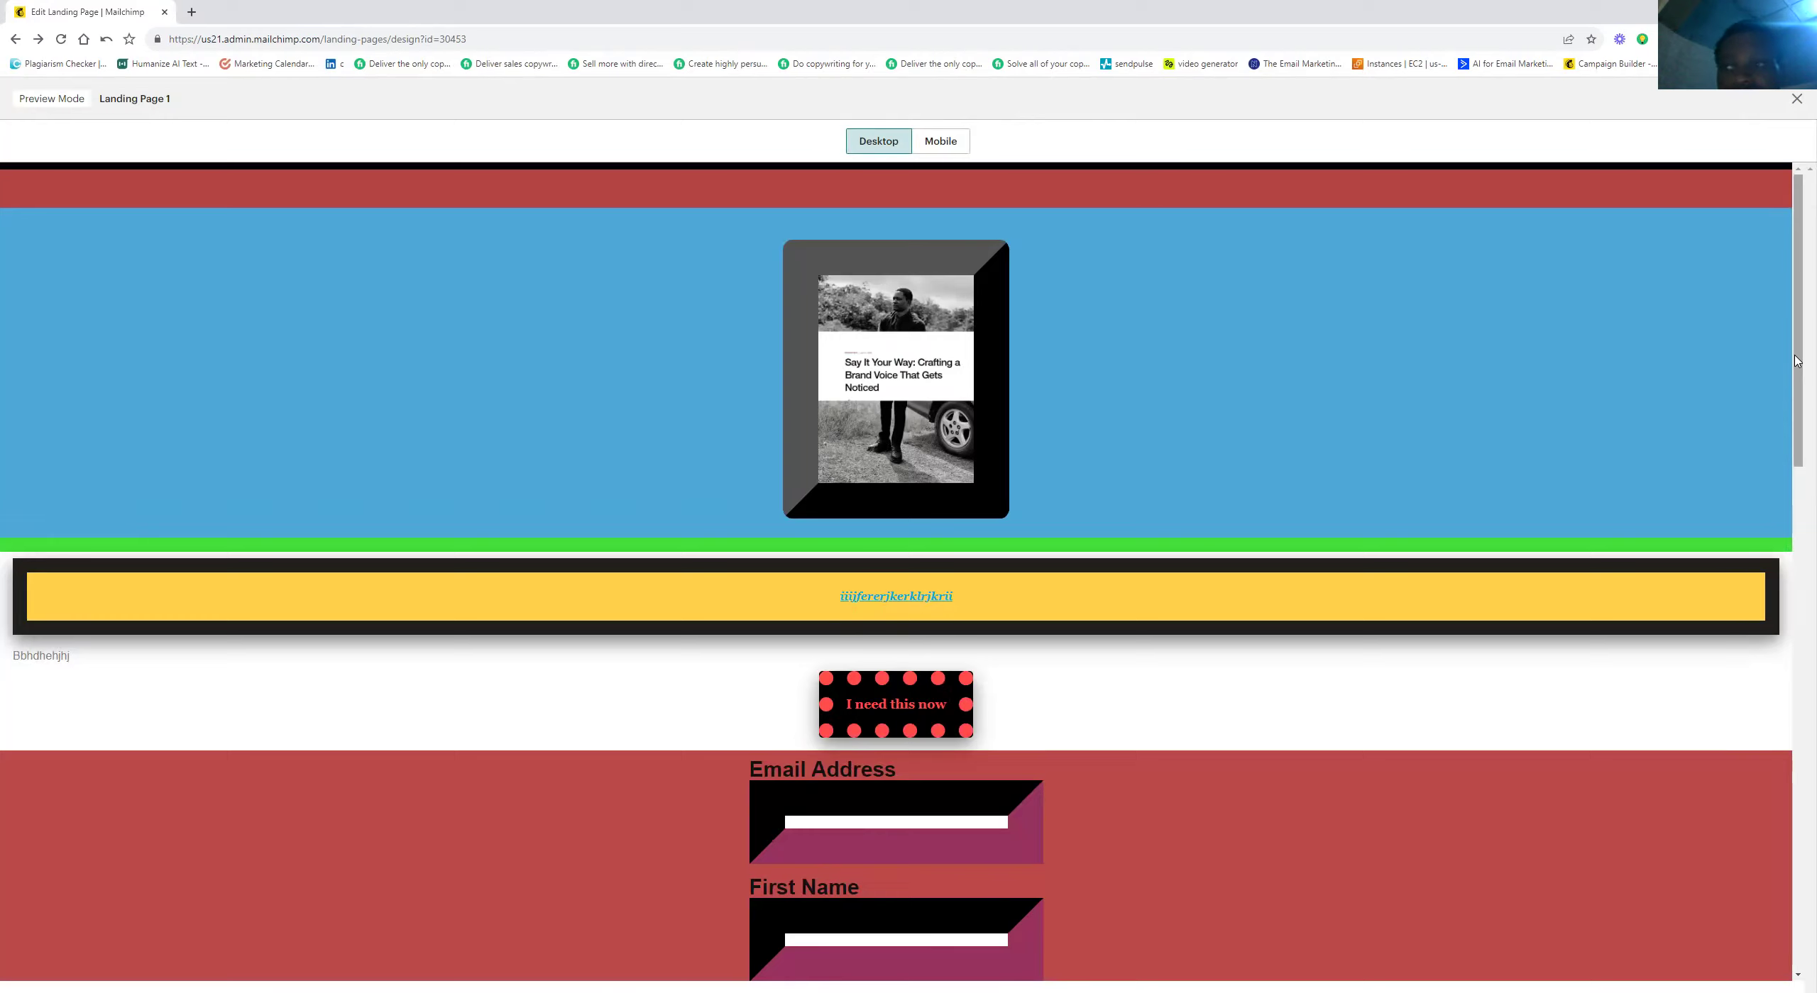
drag(1797, 362, 1720, 912)
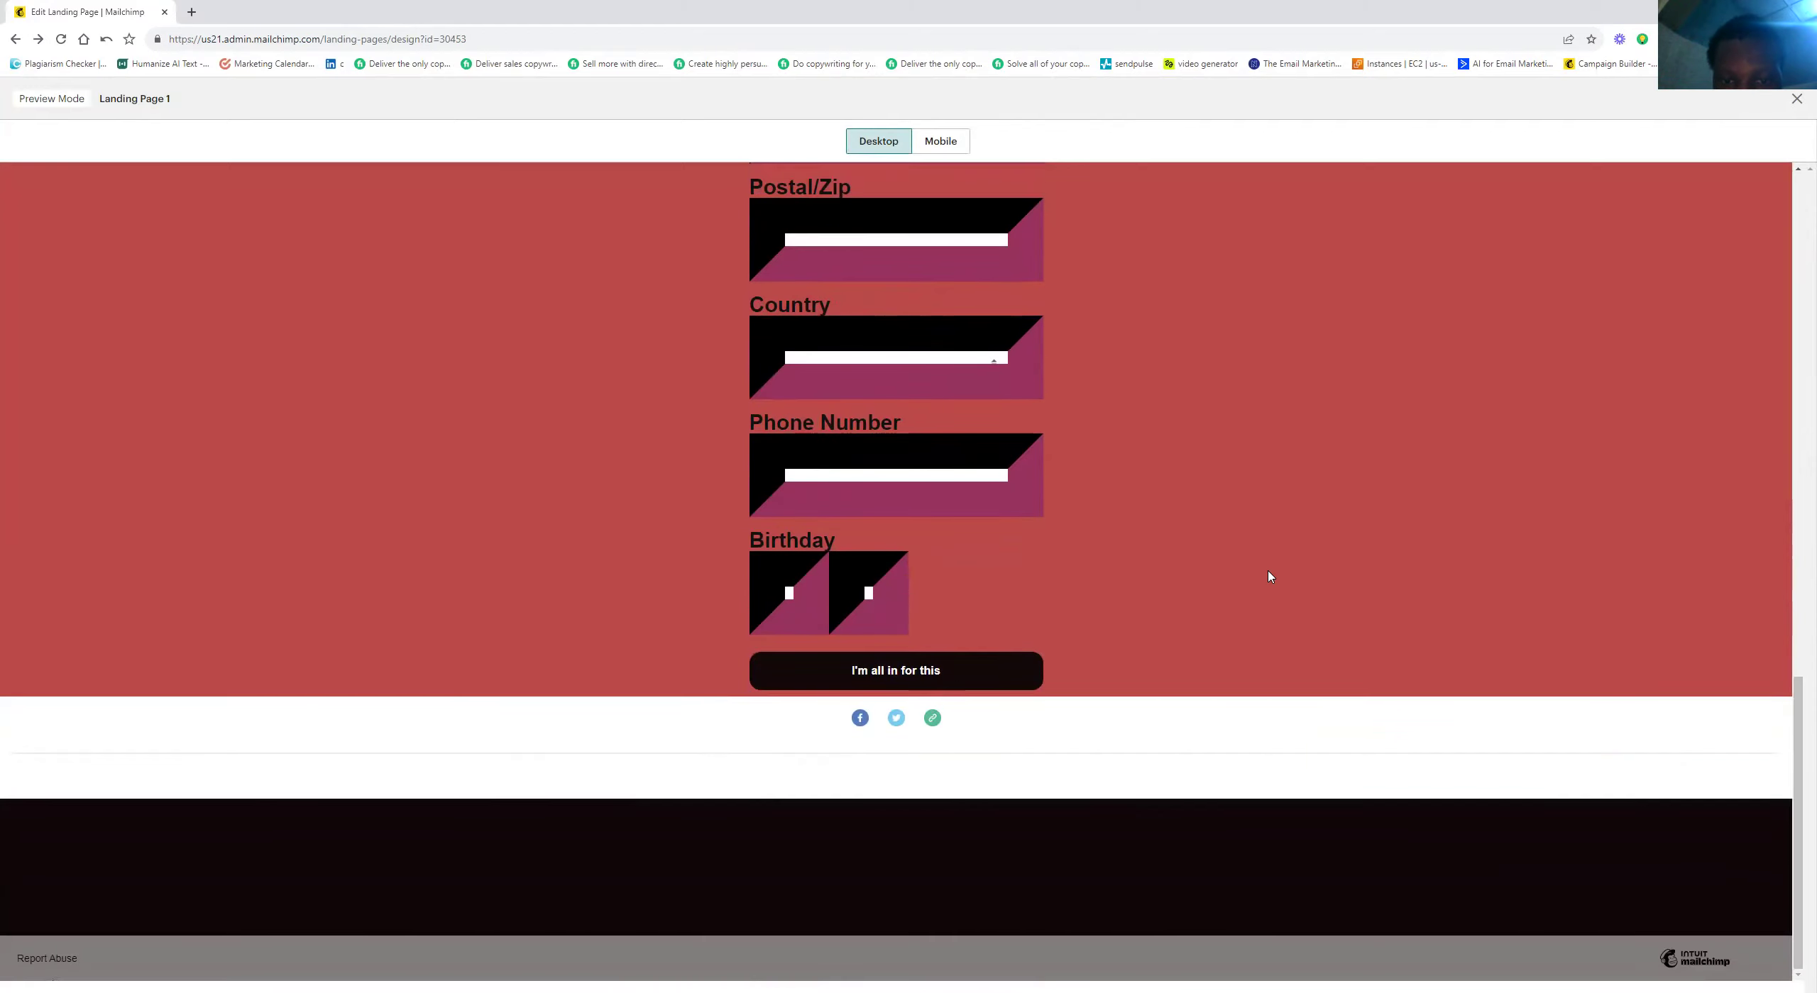
scroll(1796, 588, up, 15)
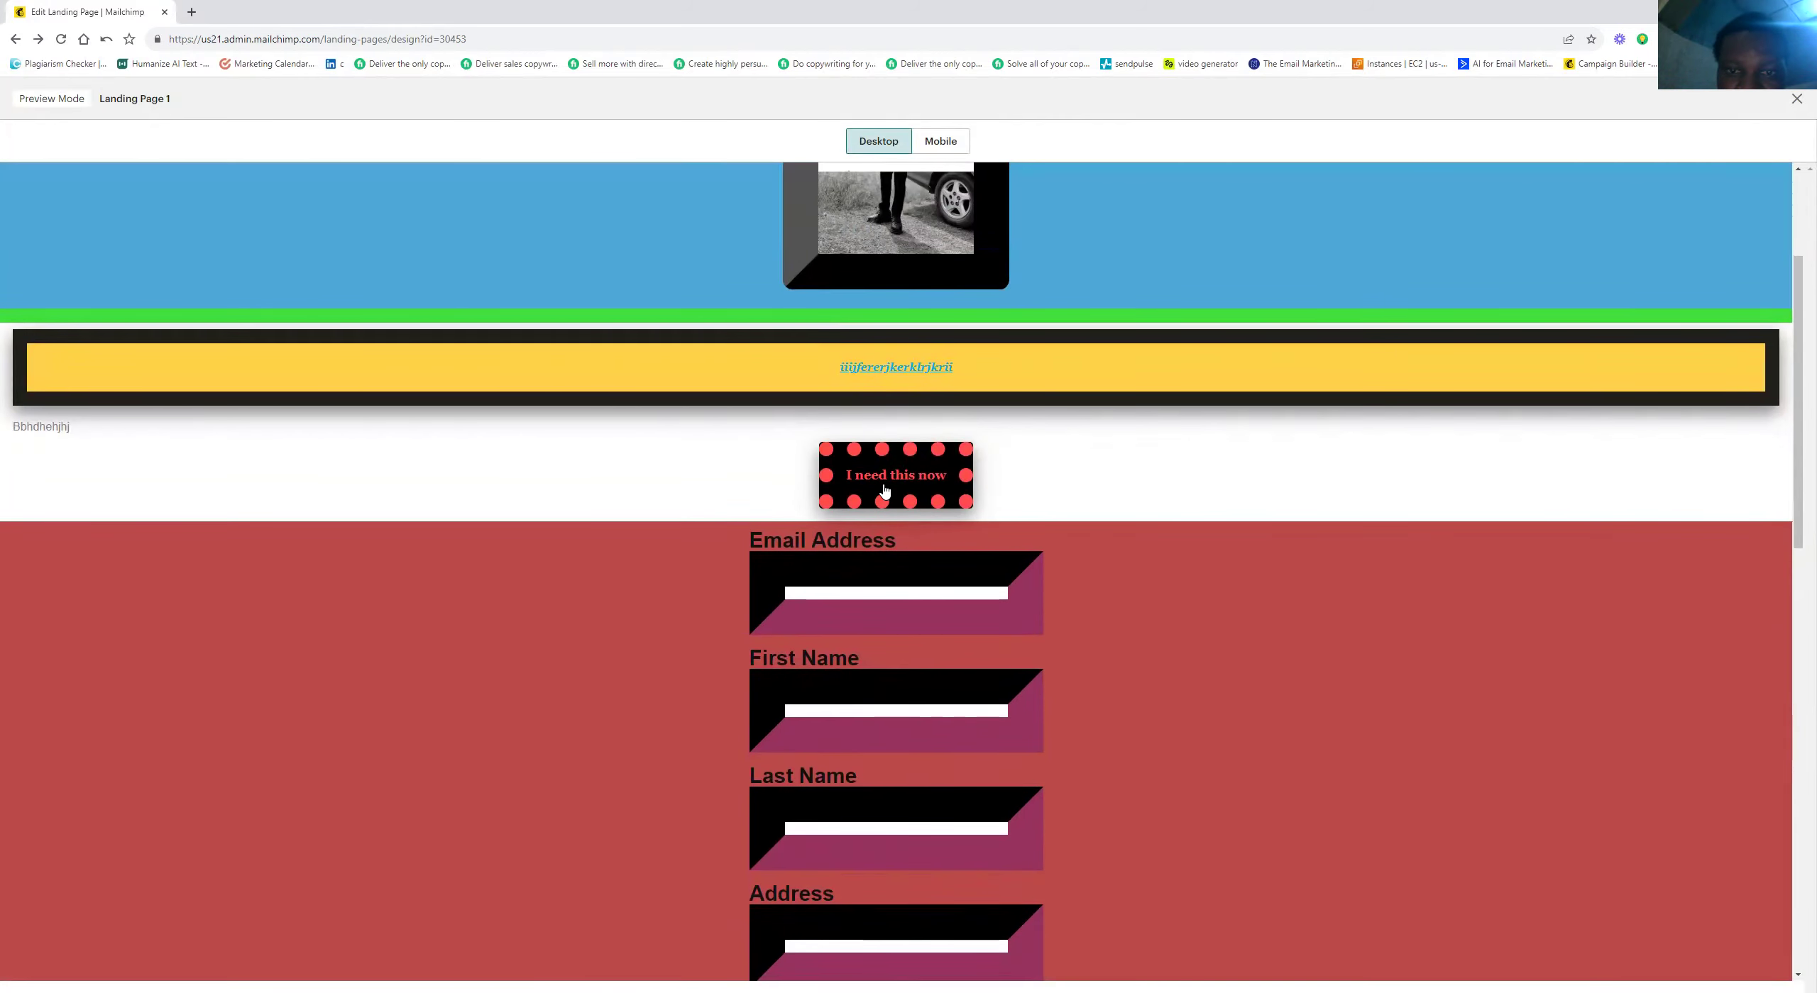
scroll(884, 489, up, 3)
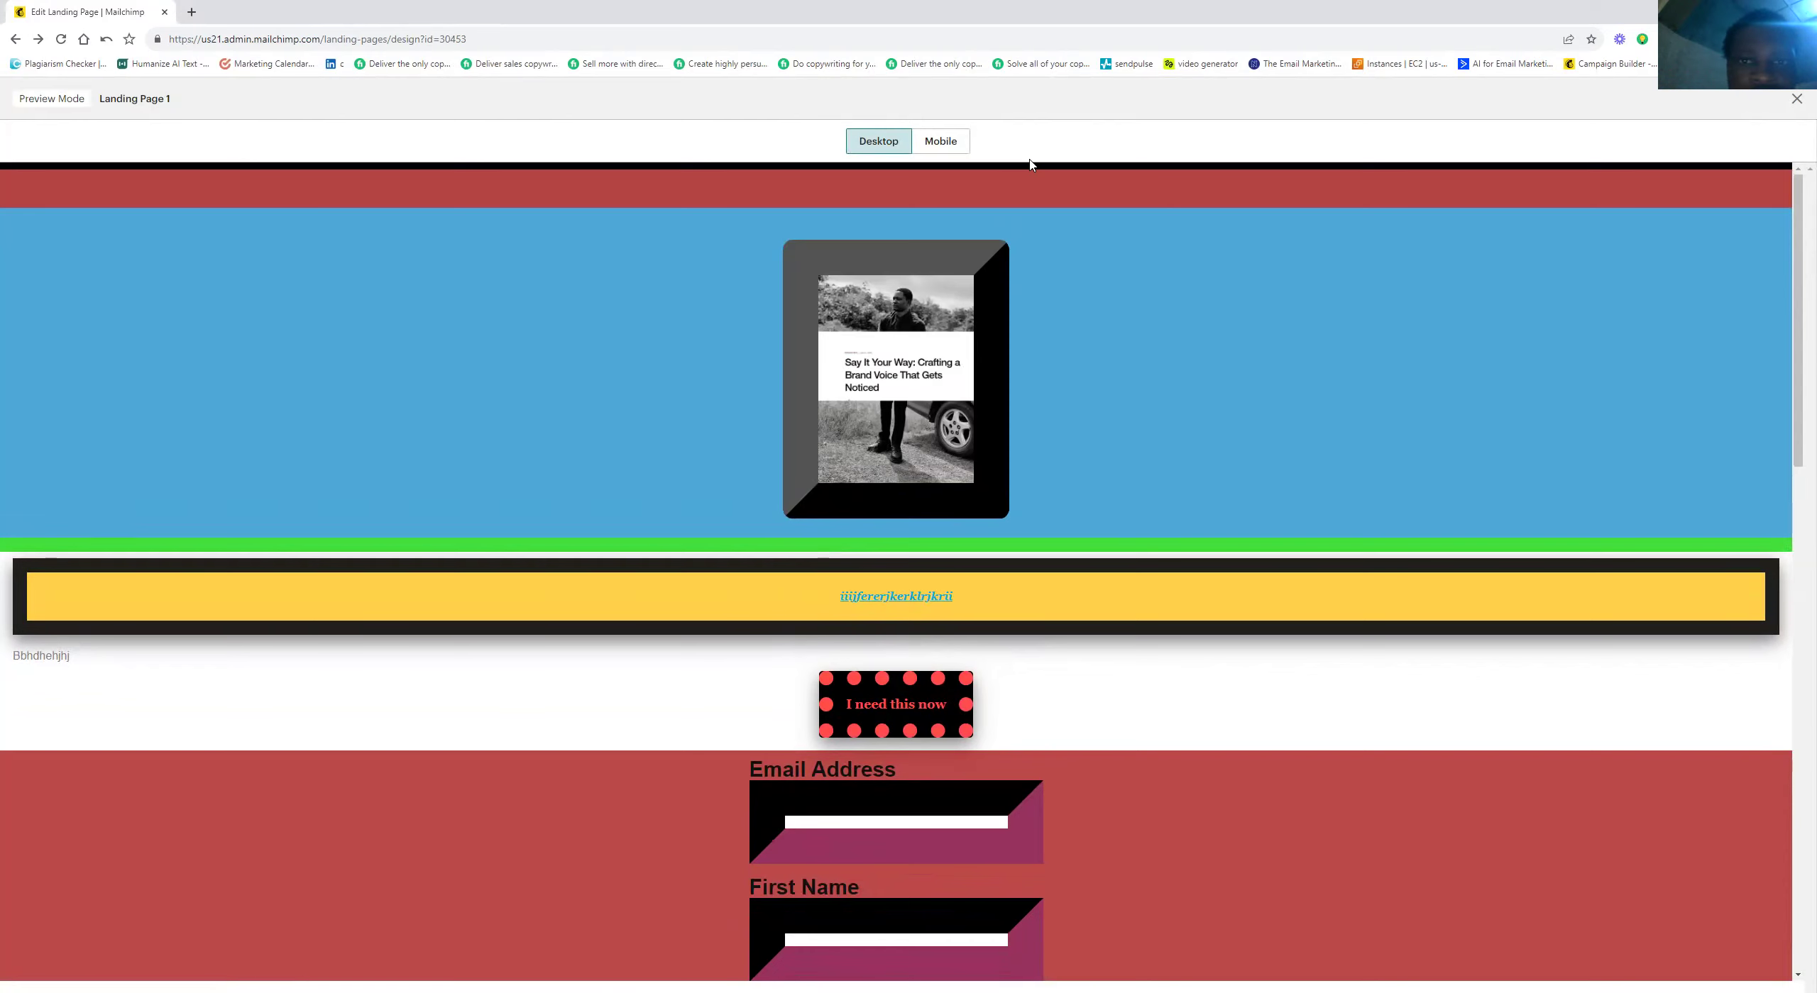
click(940, 141)
click(1013, 305)
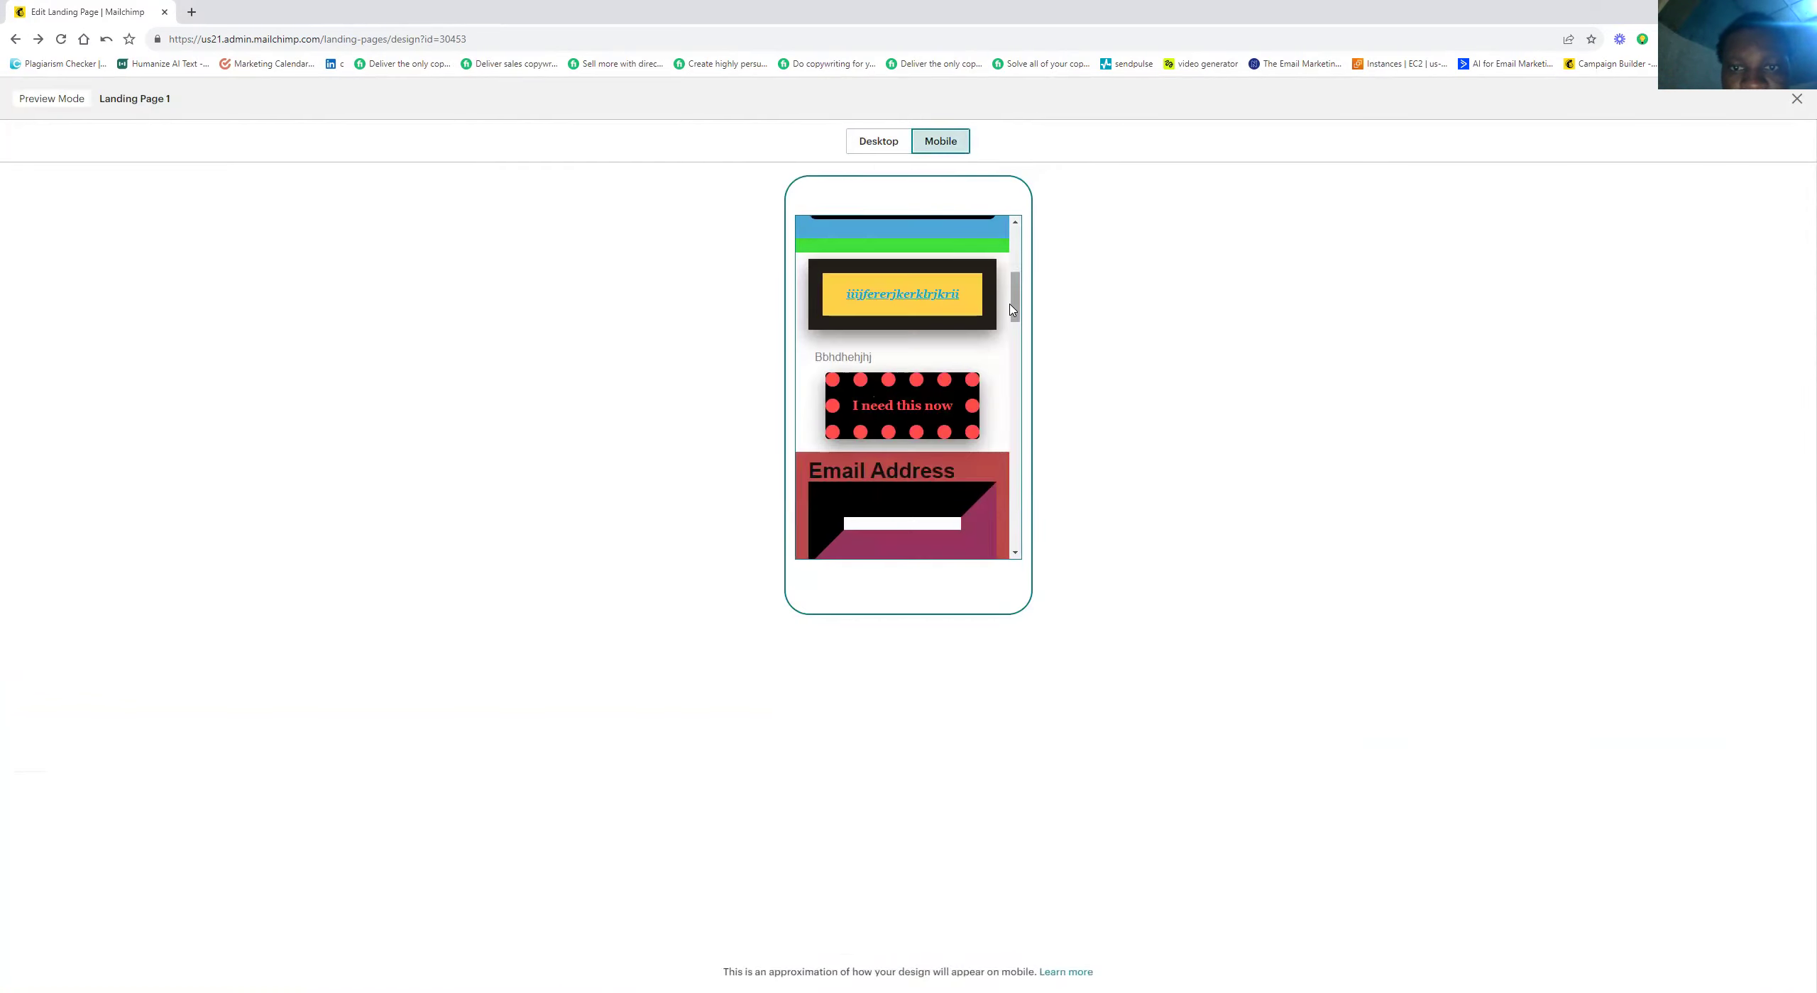
drag(1014, 306, 992, 375)
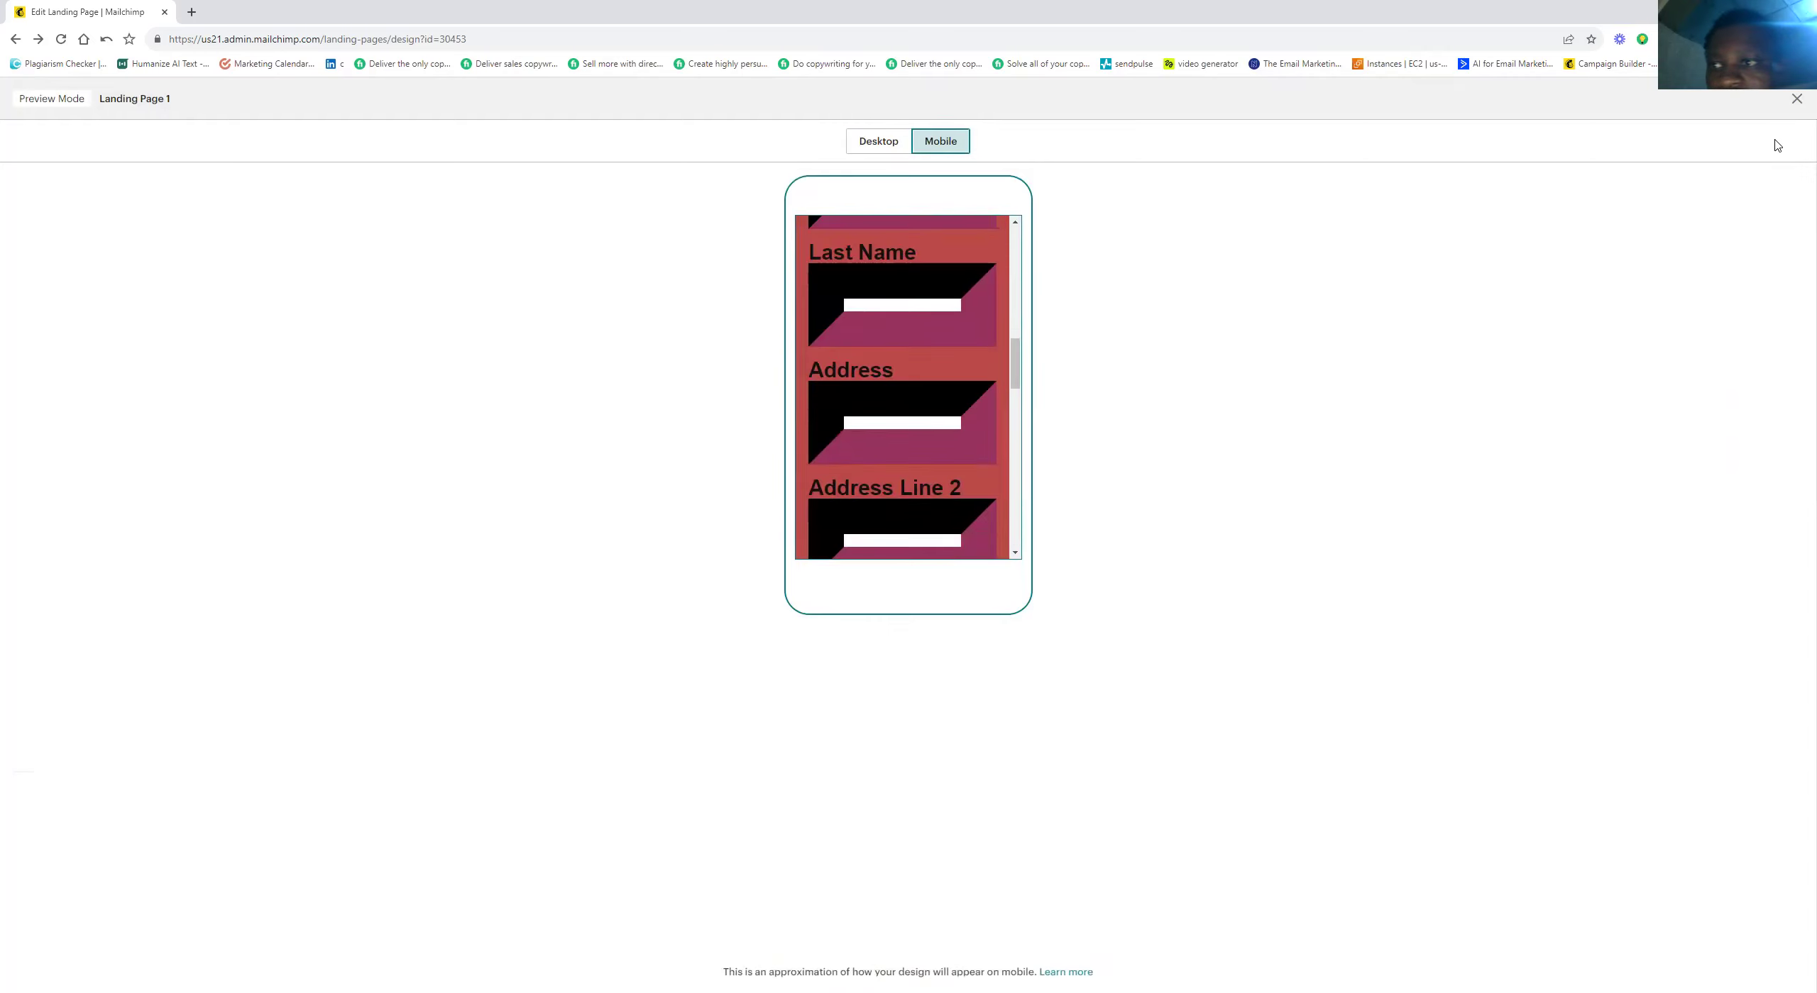
click(1796, 99)
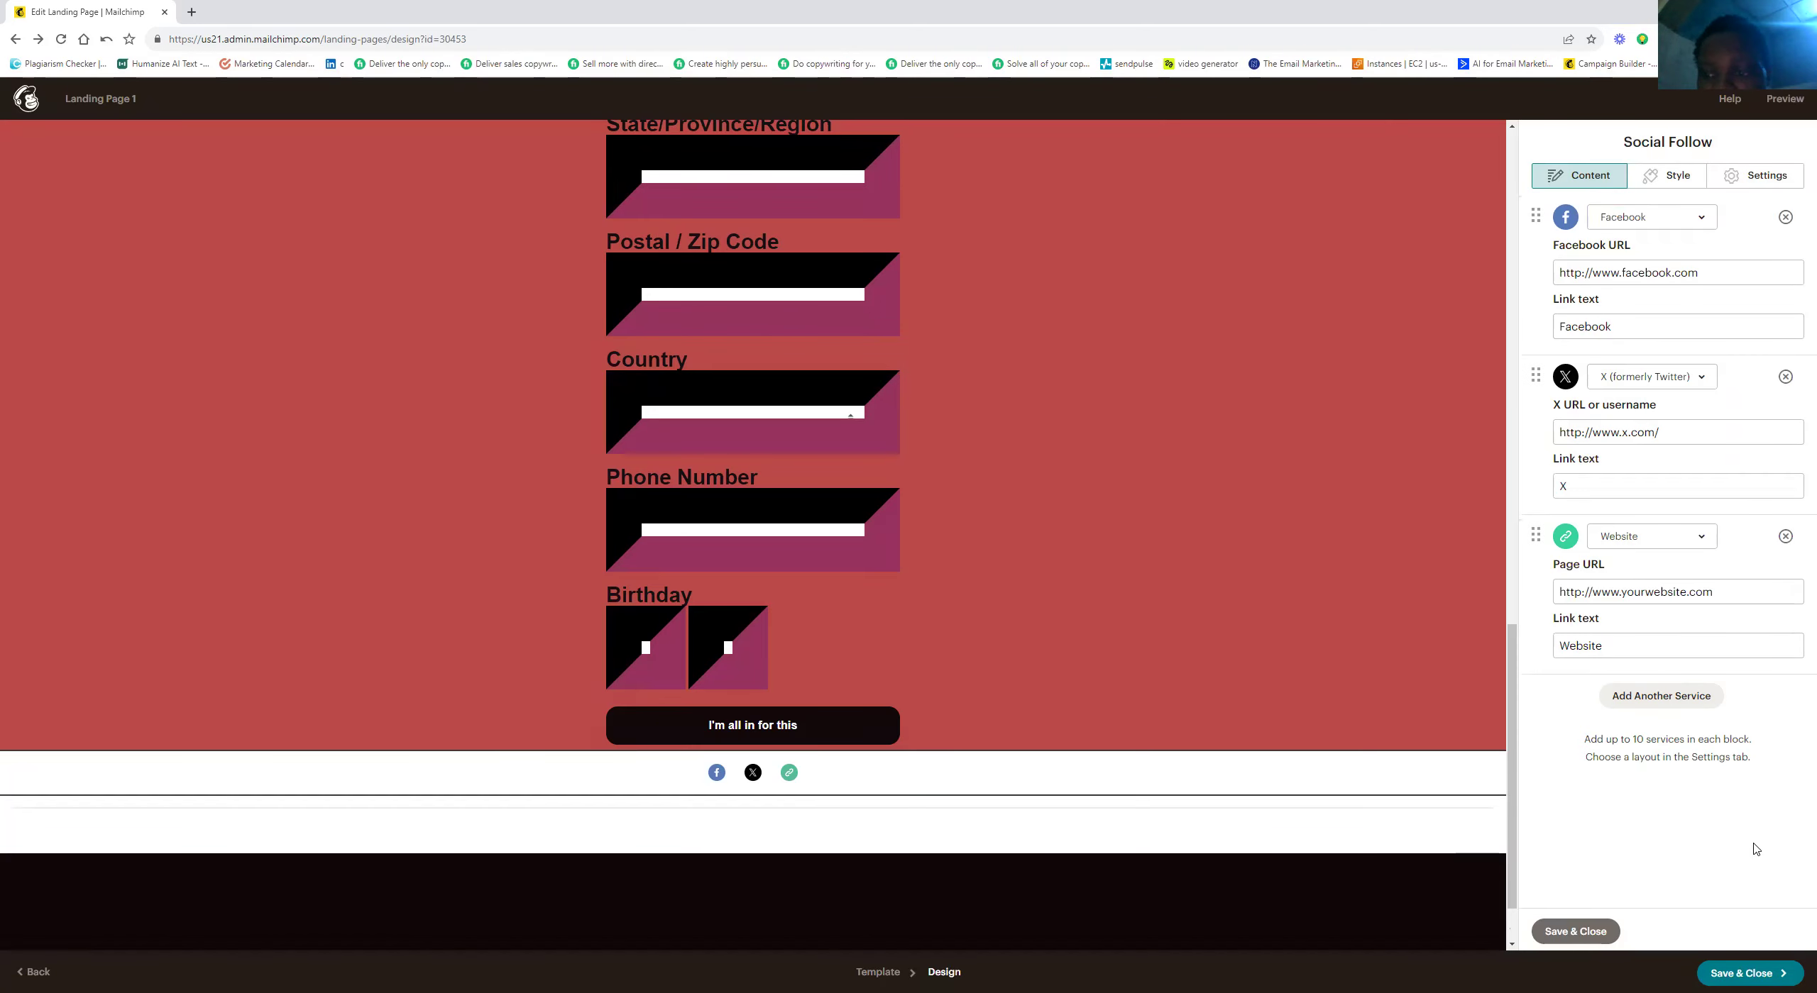
- Save and close the Social Follow block and the landing page design
click(1584, 934)
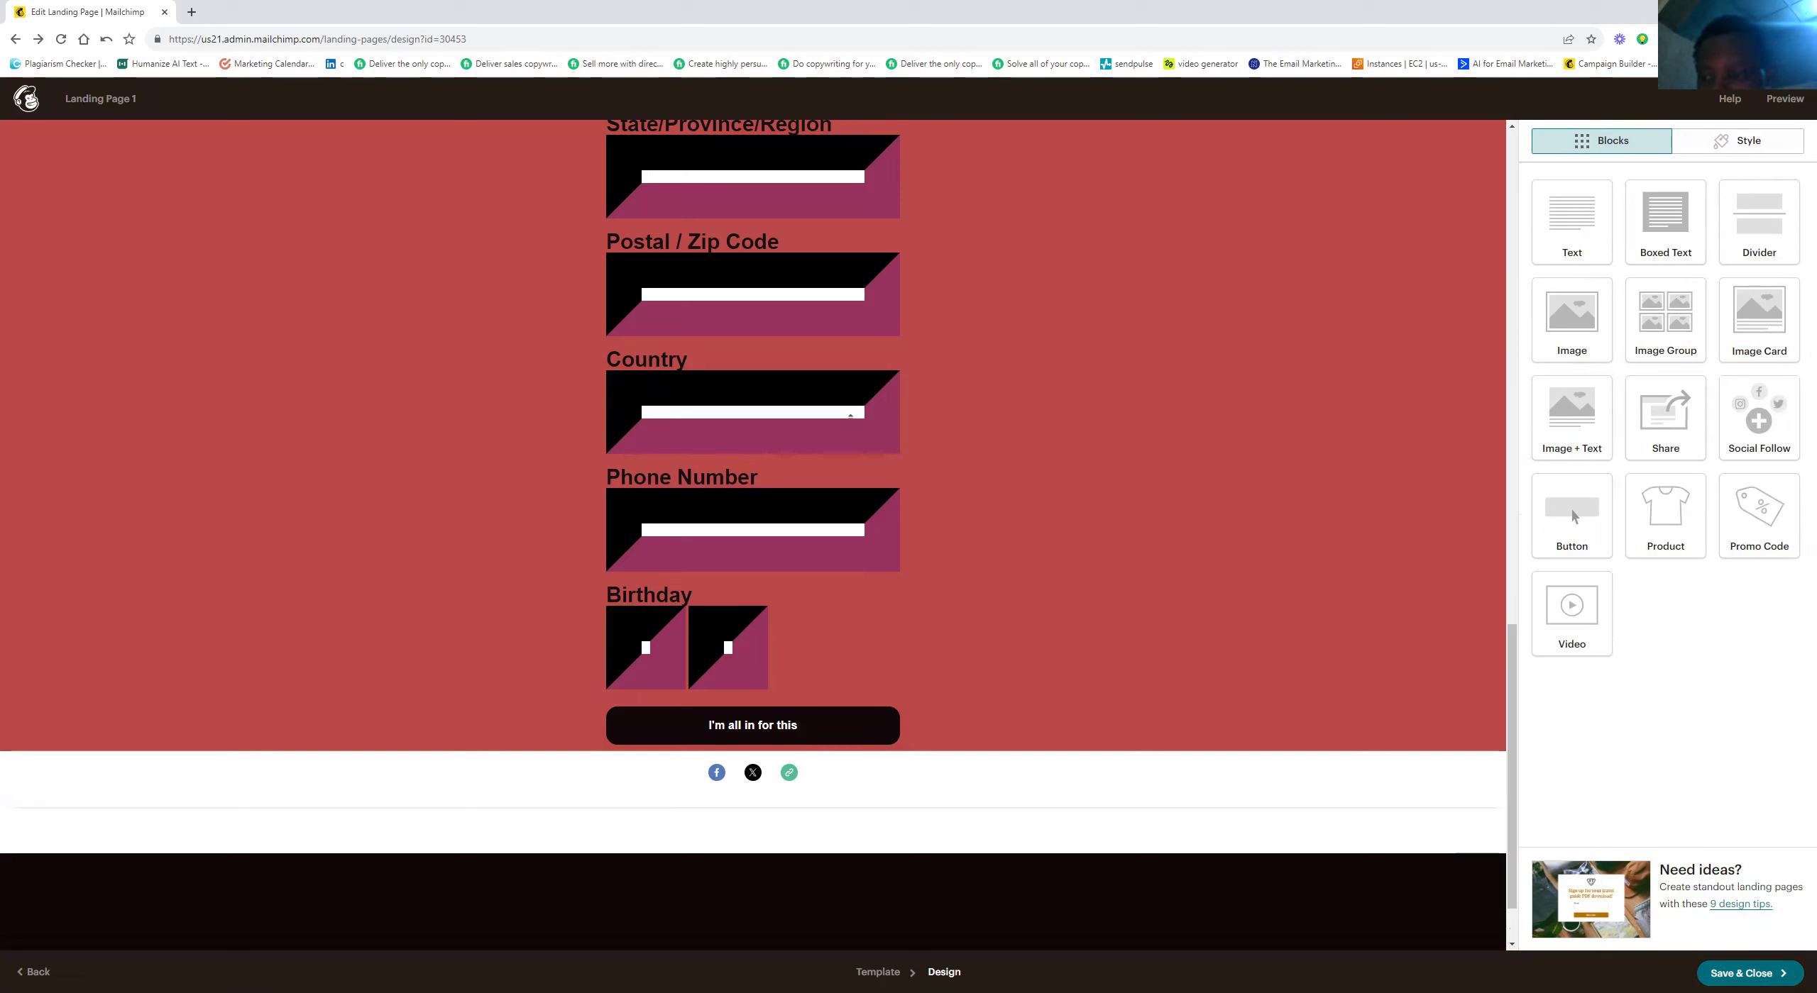
click(1749, 974)
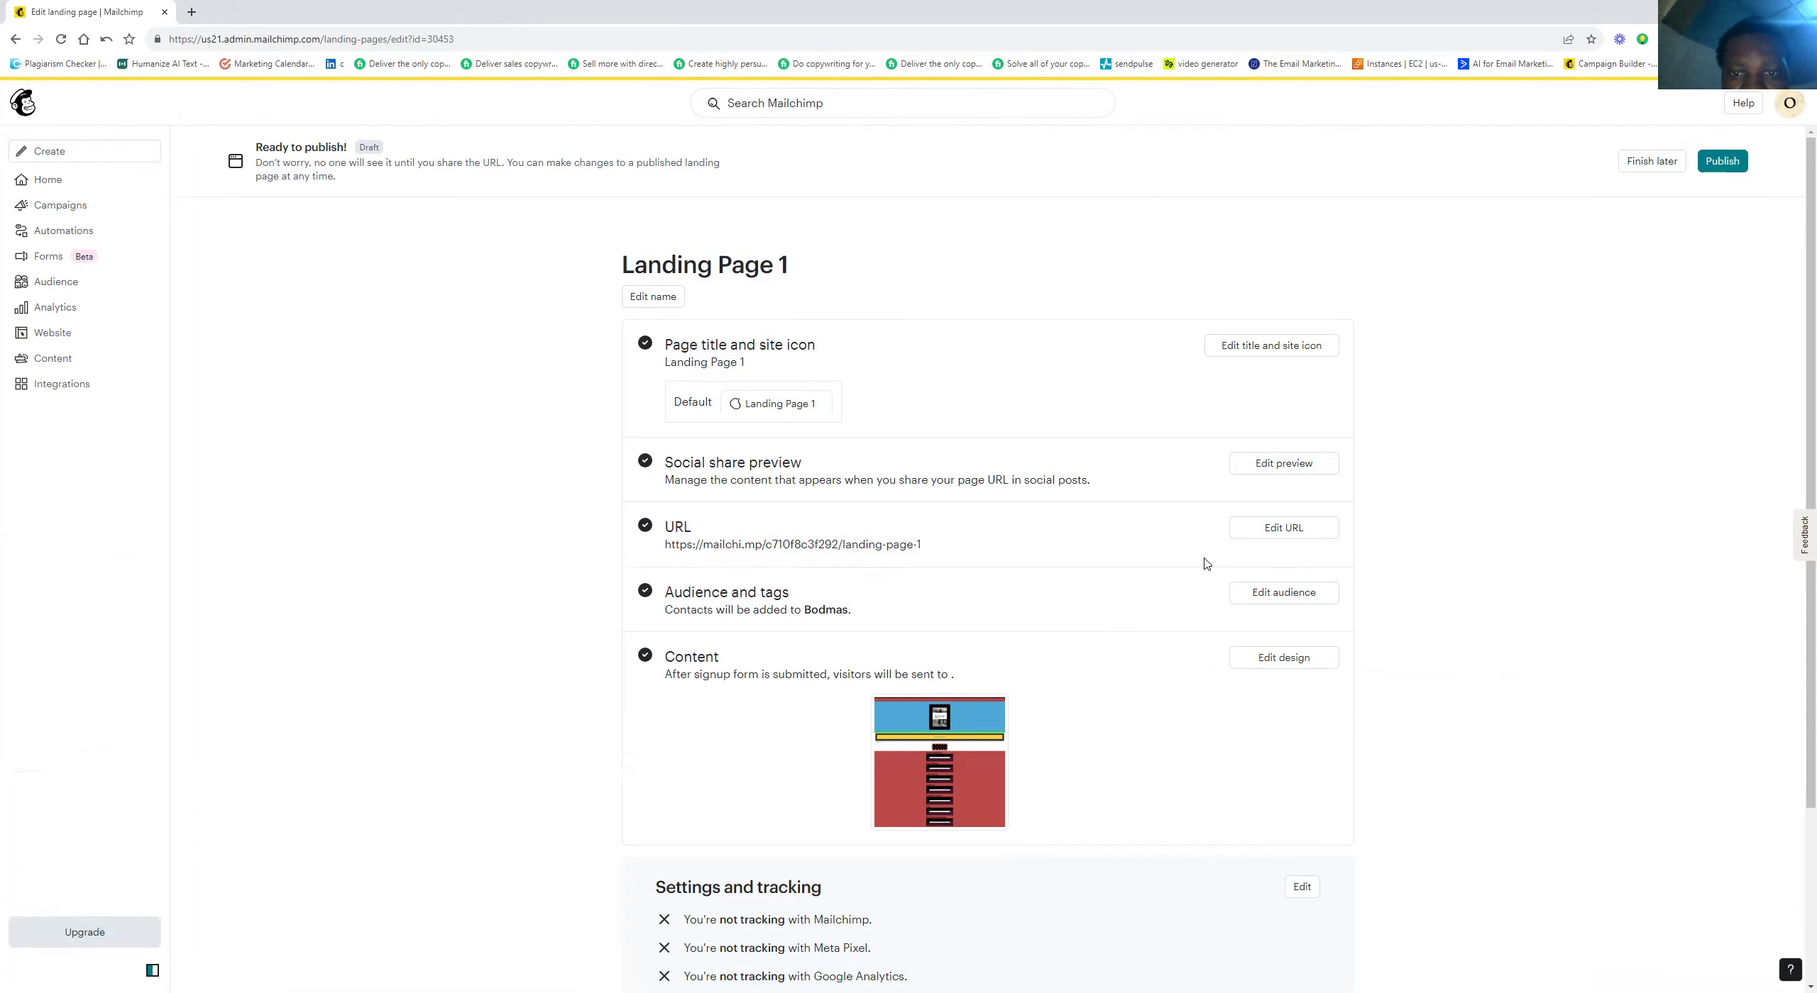
- Open the social share preview settings and save them with the description left blank
click(1274, 465)
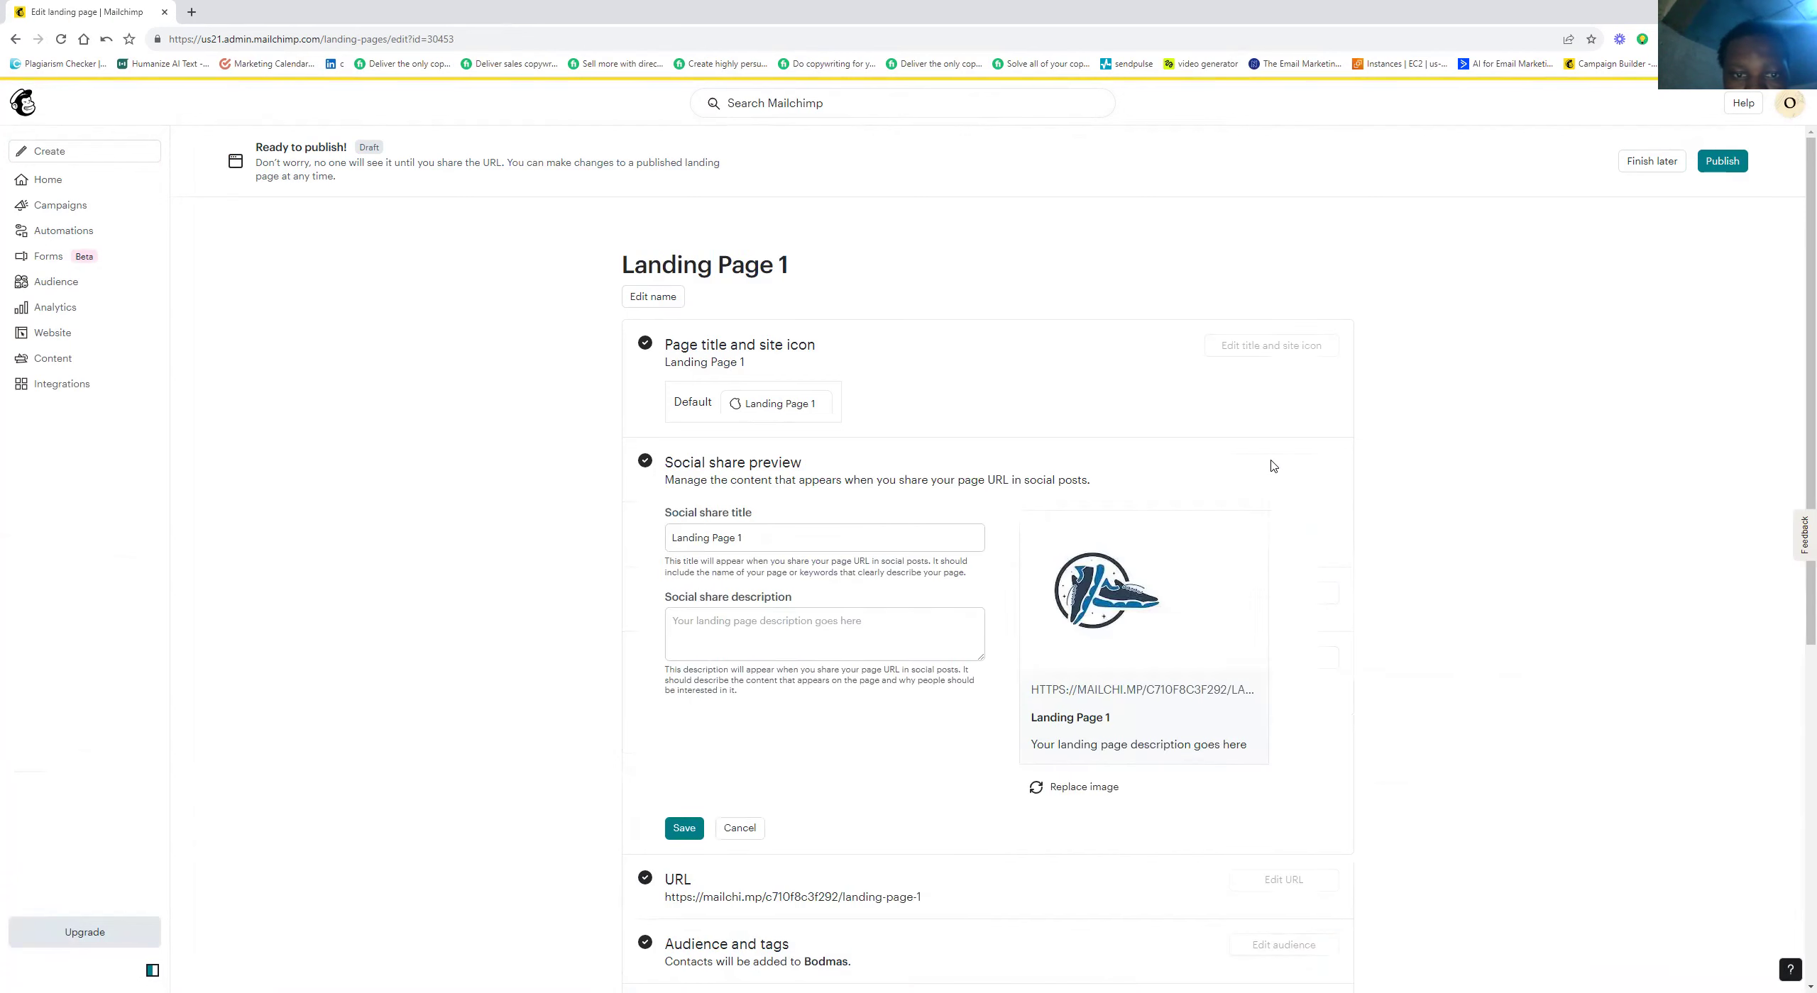
click(867, 617)
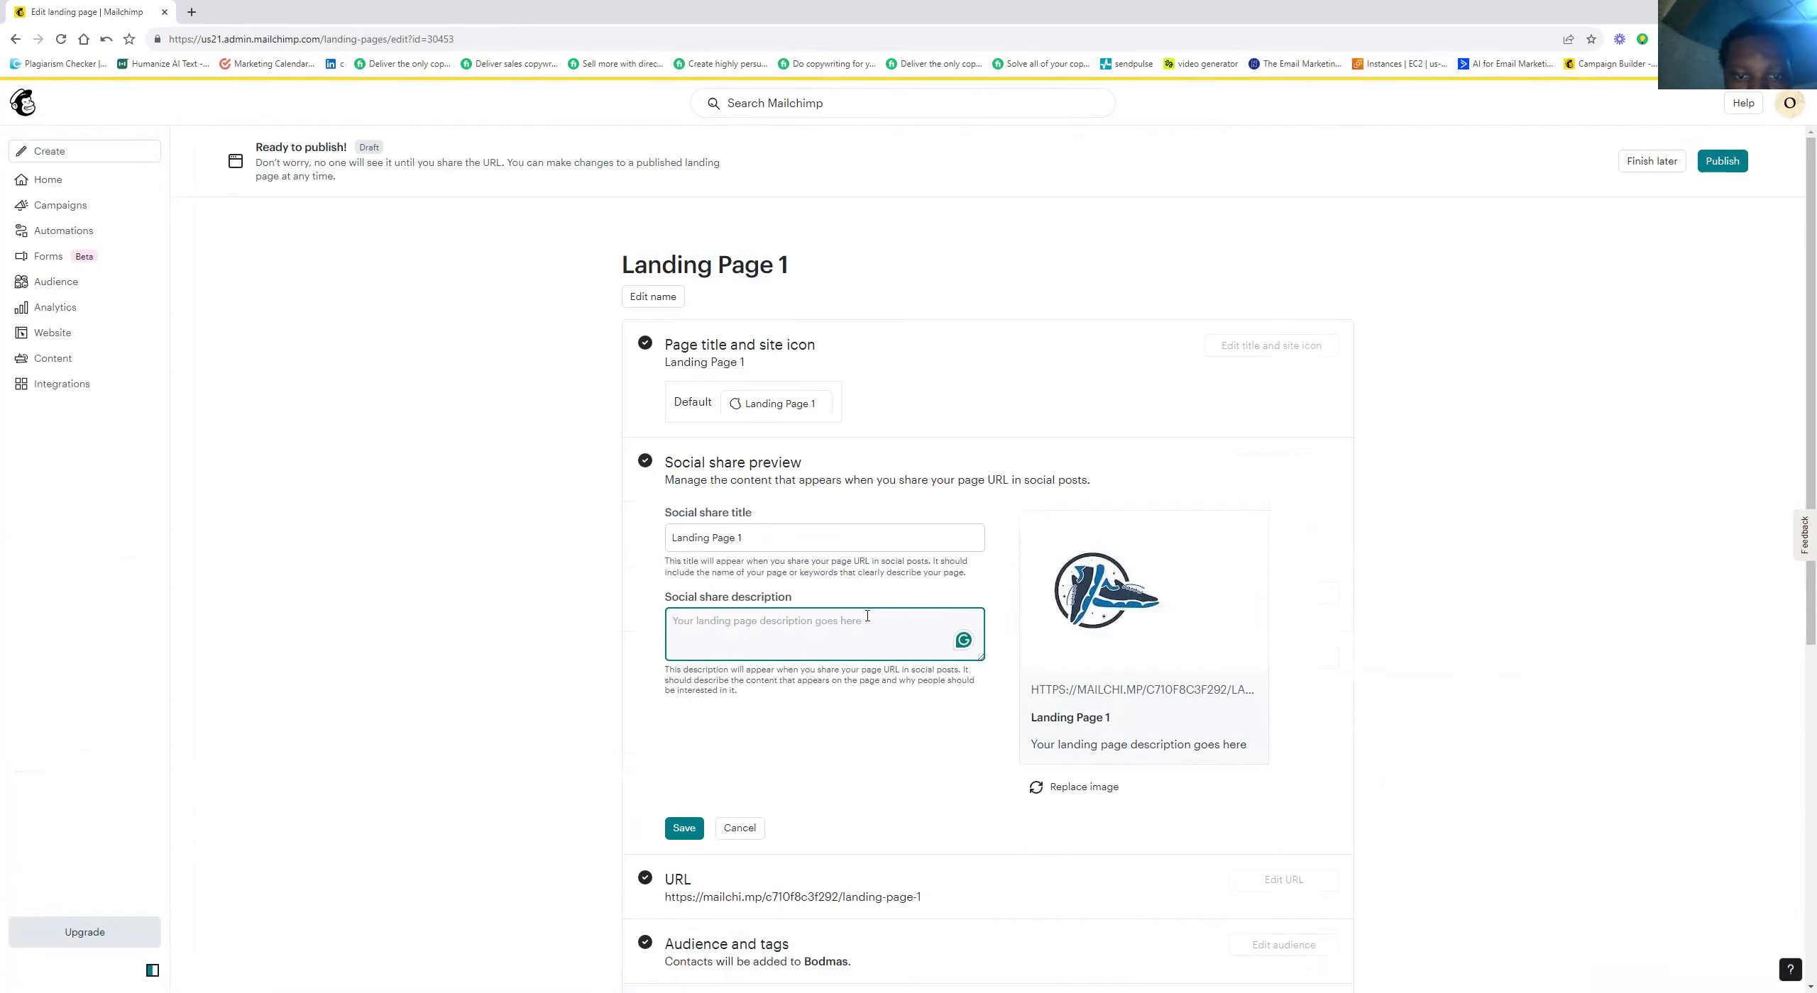
click(682, 828)
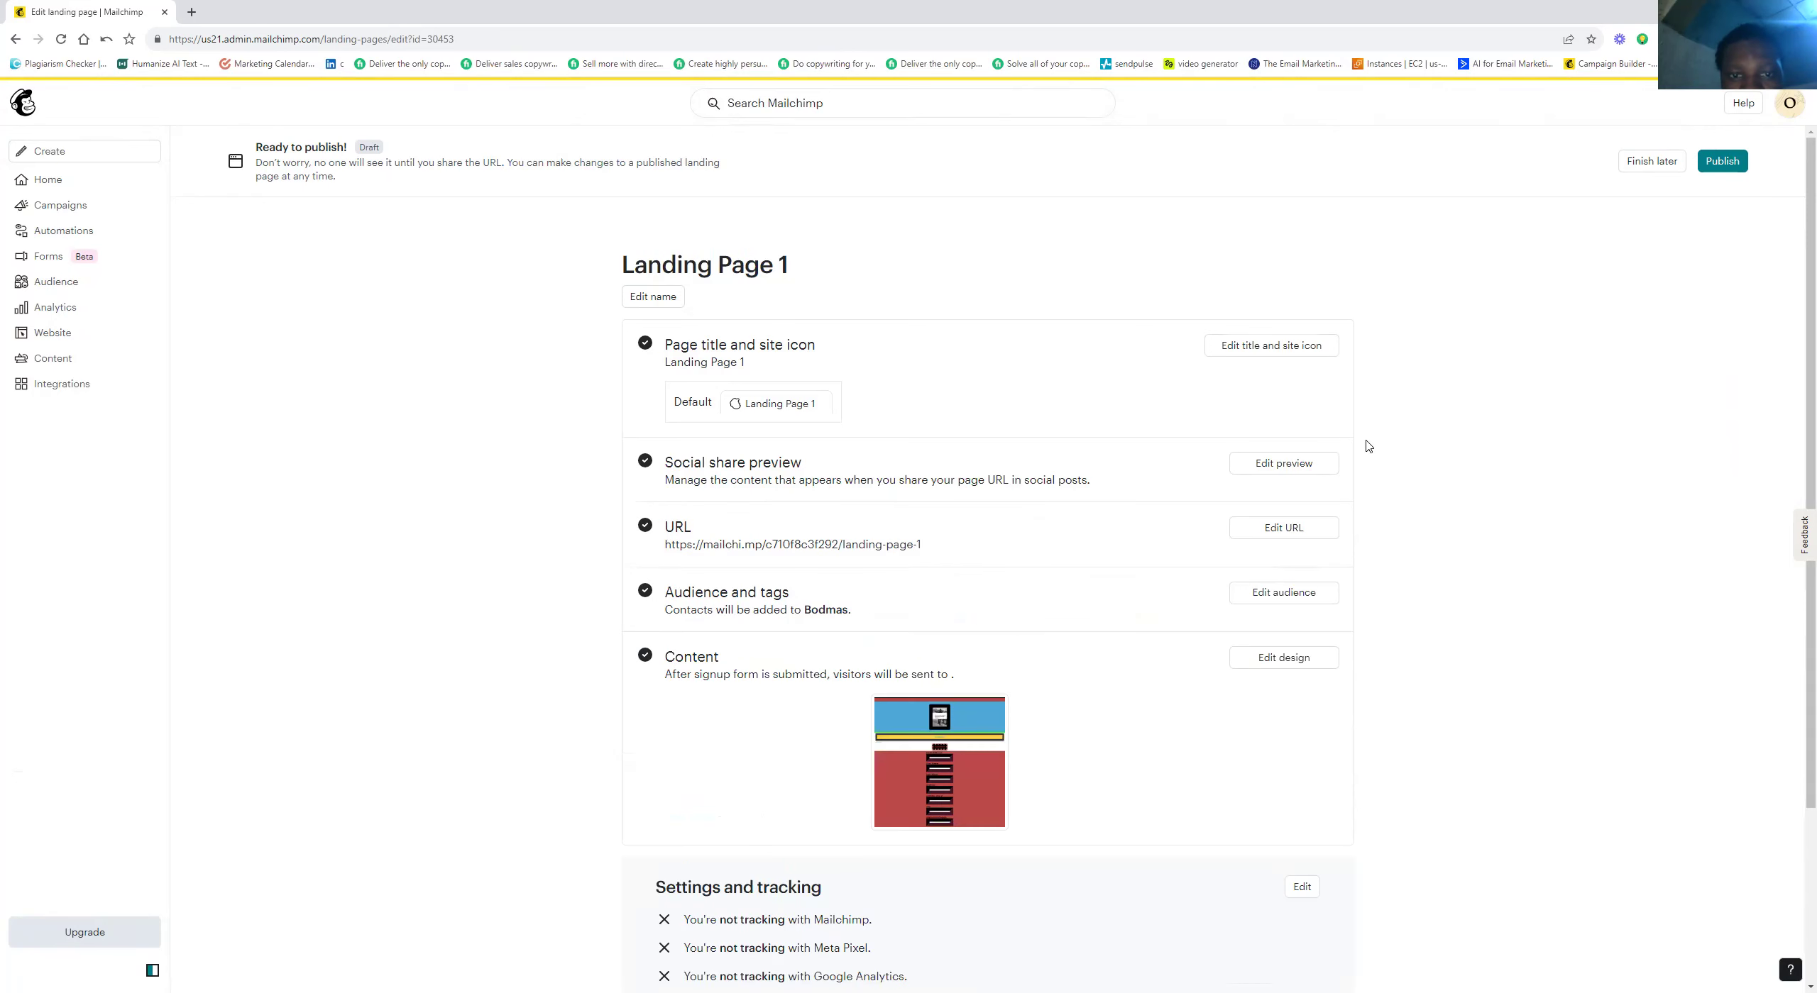
- Try to add the tag Land1 to the landing page's Bodmas audience and save the audience settings
click(1286, 594)
click(1077, 660)
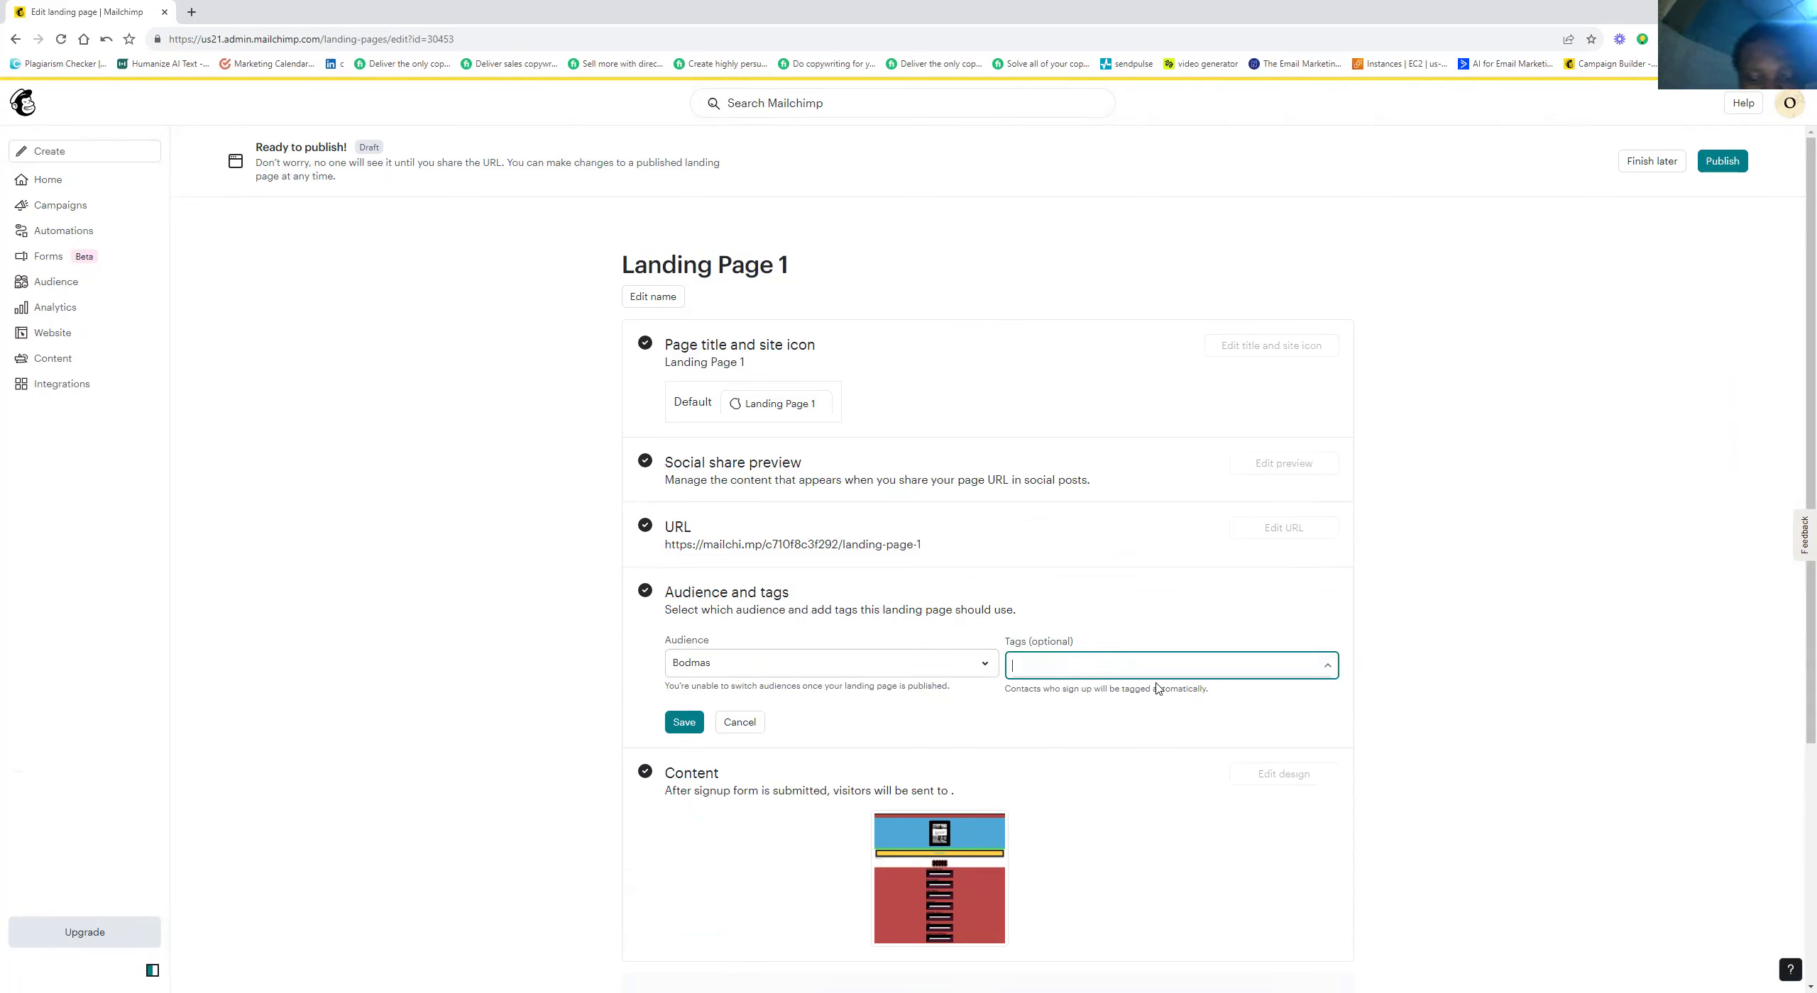
text(t)
key(BackSpace)
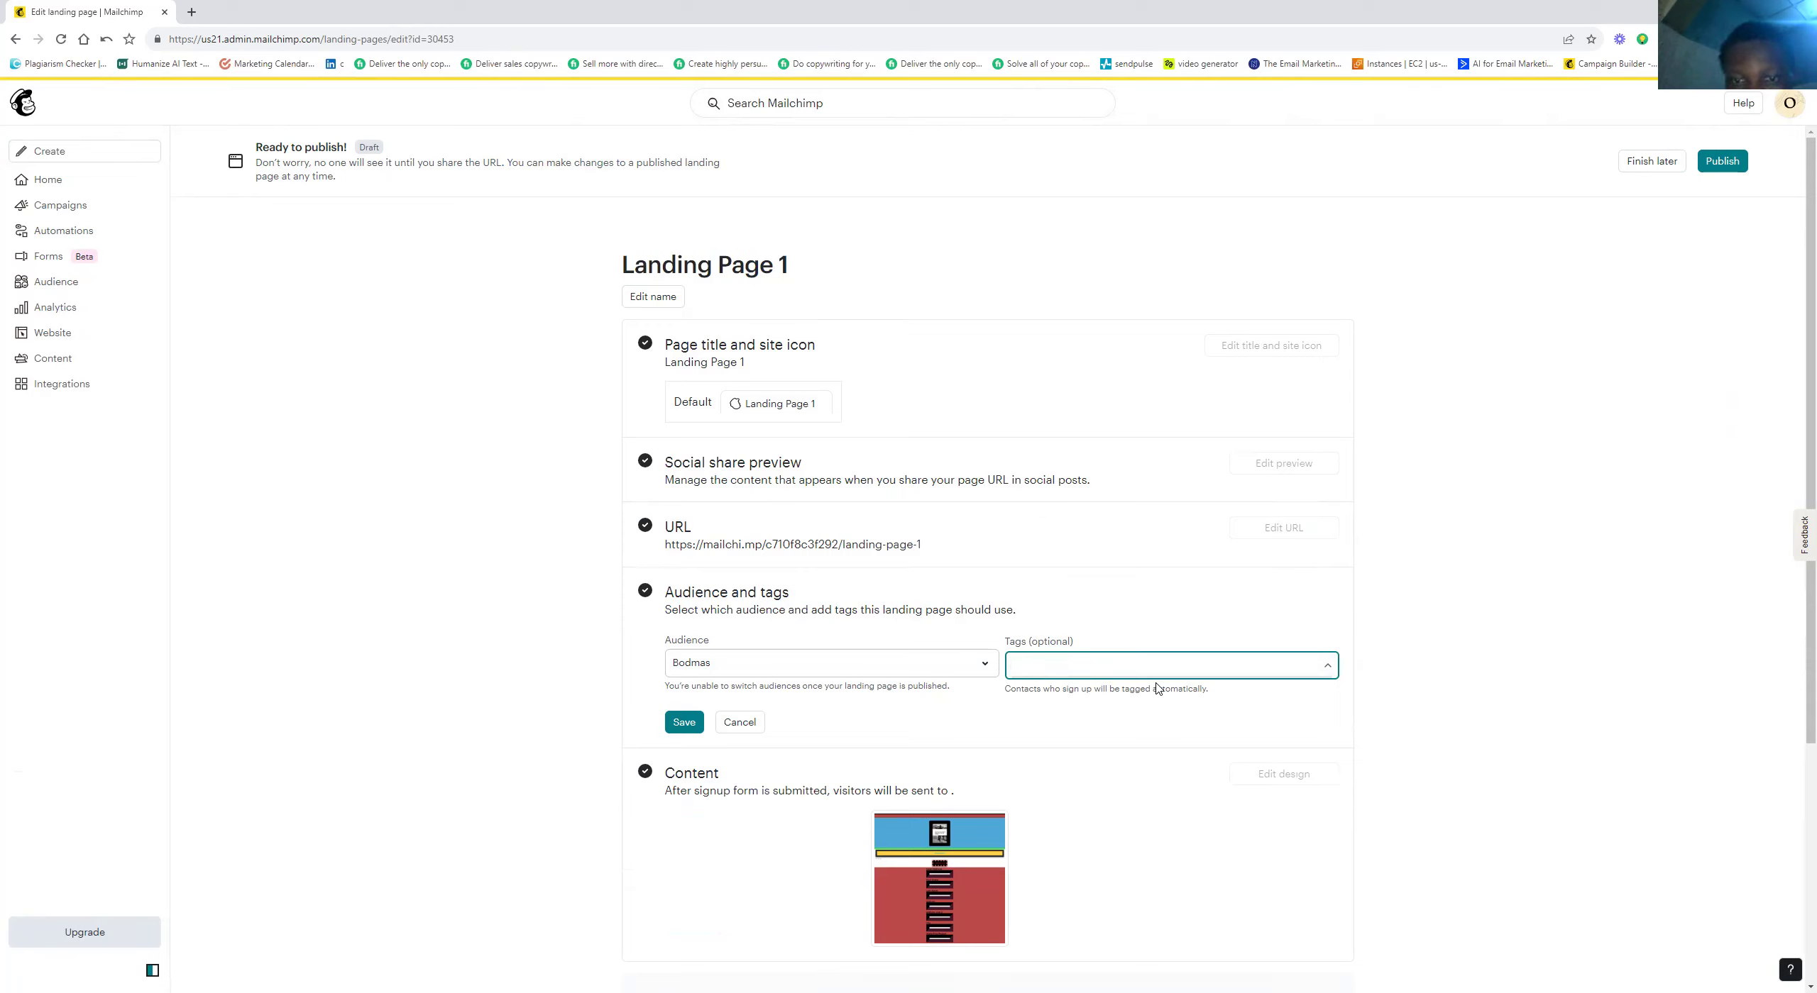
text(e)
key(BackSpace)
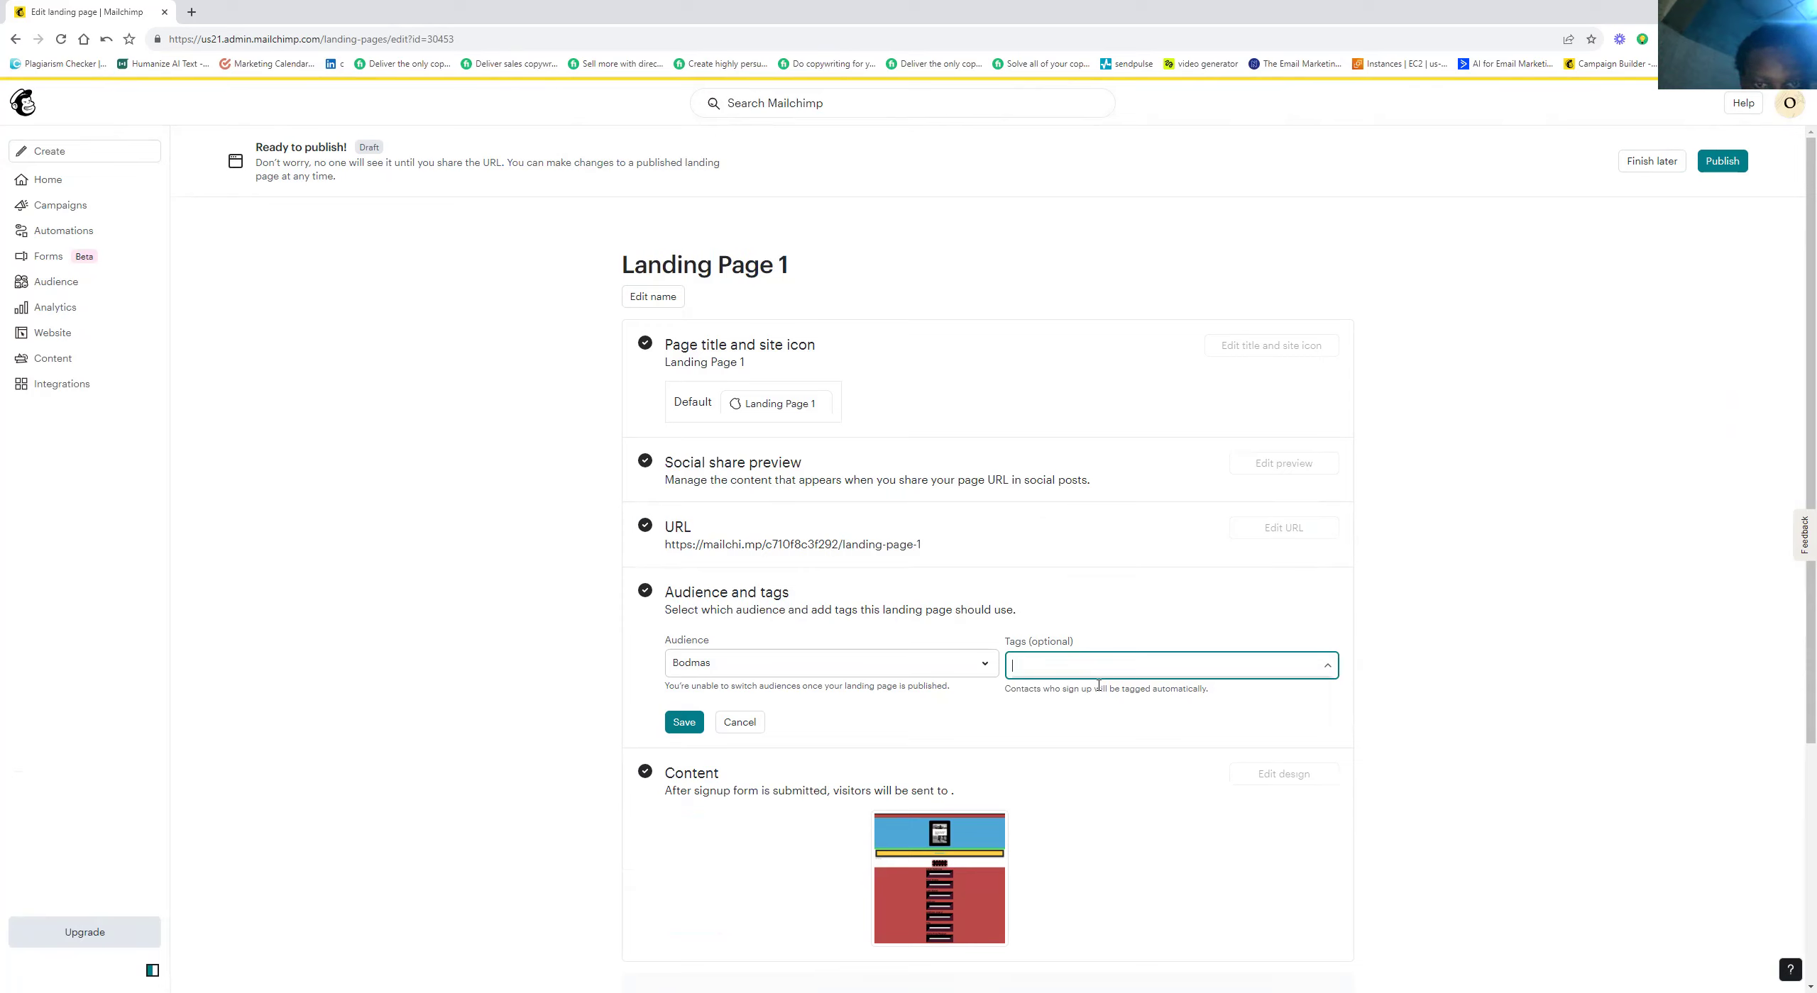
text(Land)
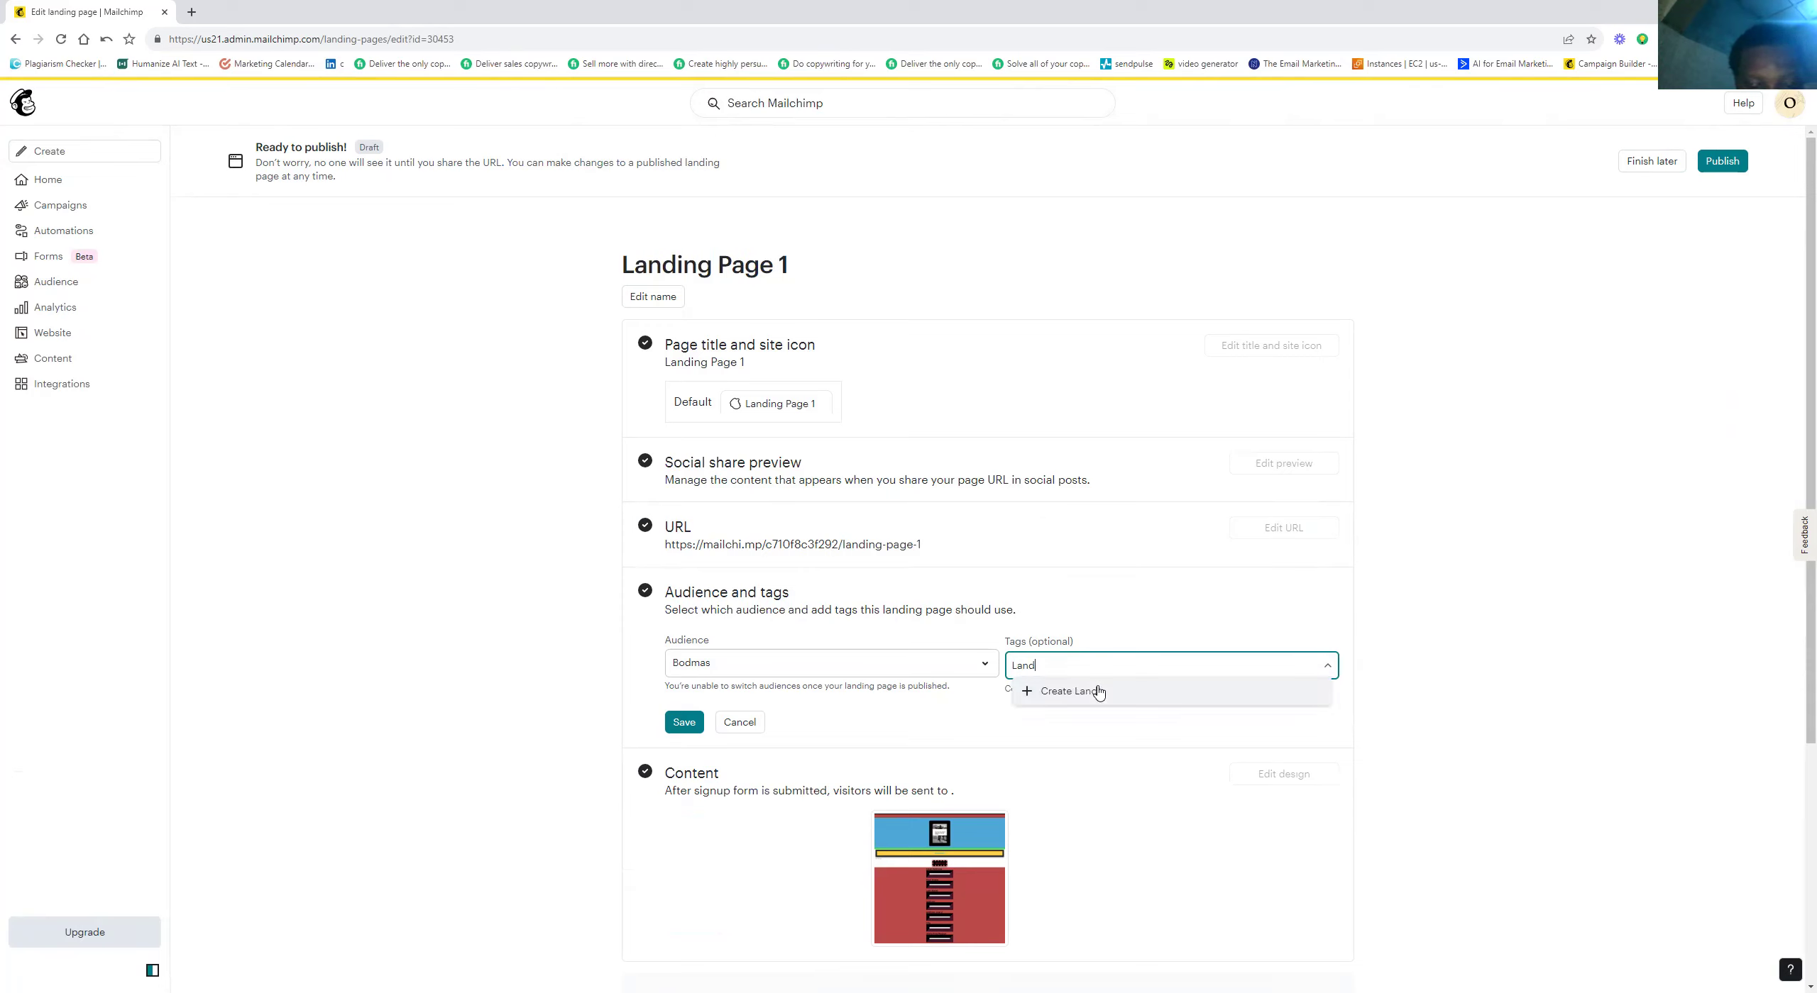
text(1)
key(Return)
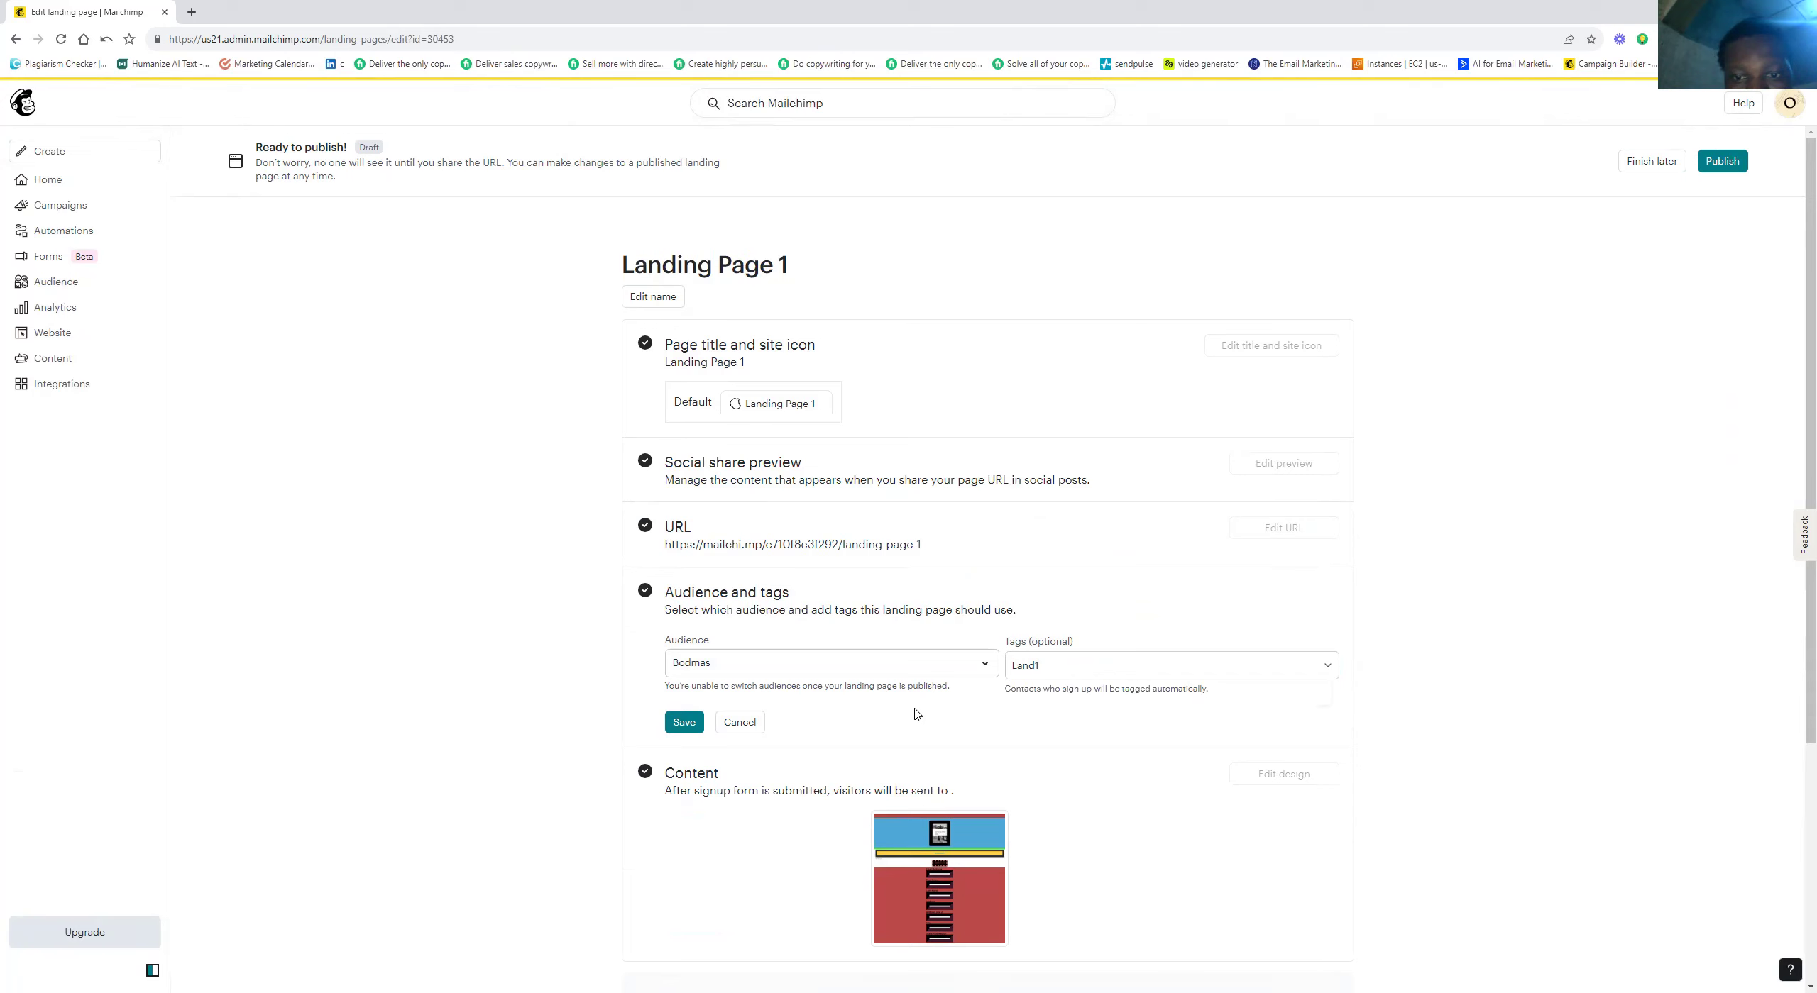
click(694, 724)
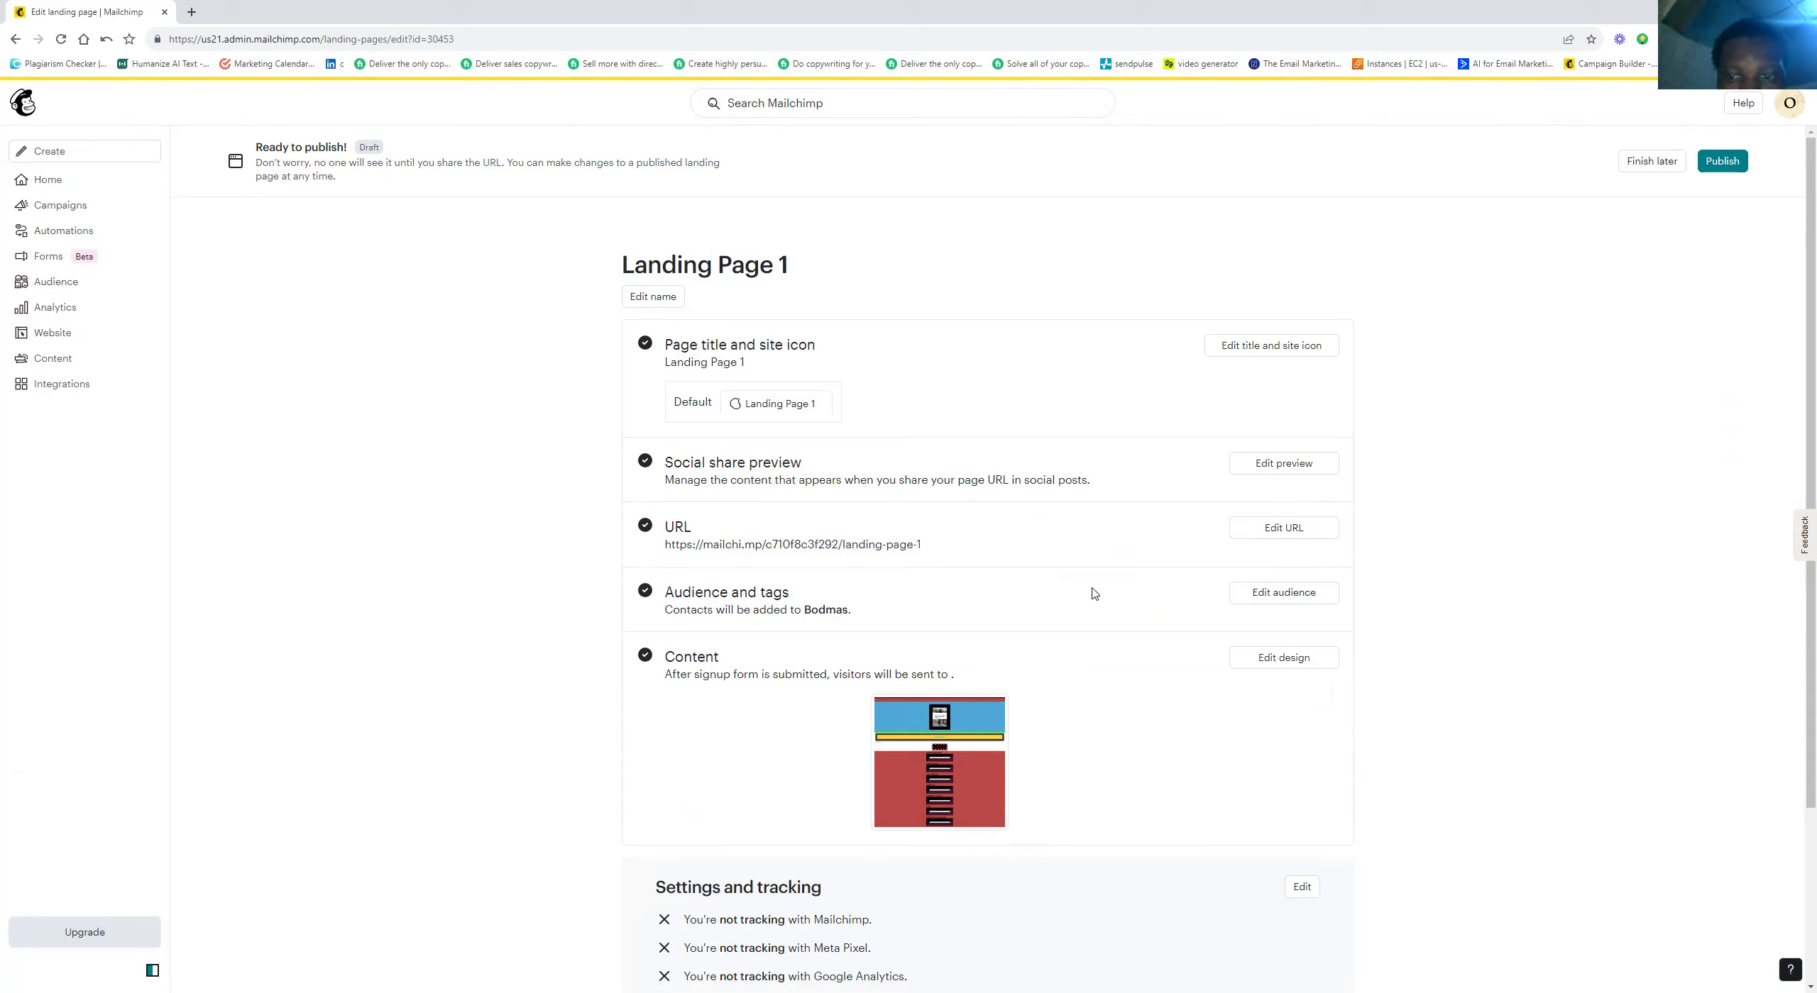
- Create the tag Land Page 1 for the landing page's Bodmas audience and save the audience settings
click(1271, 593)
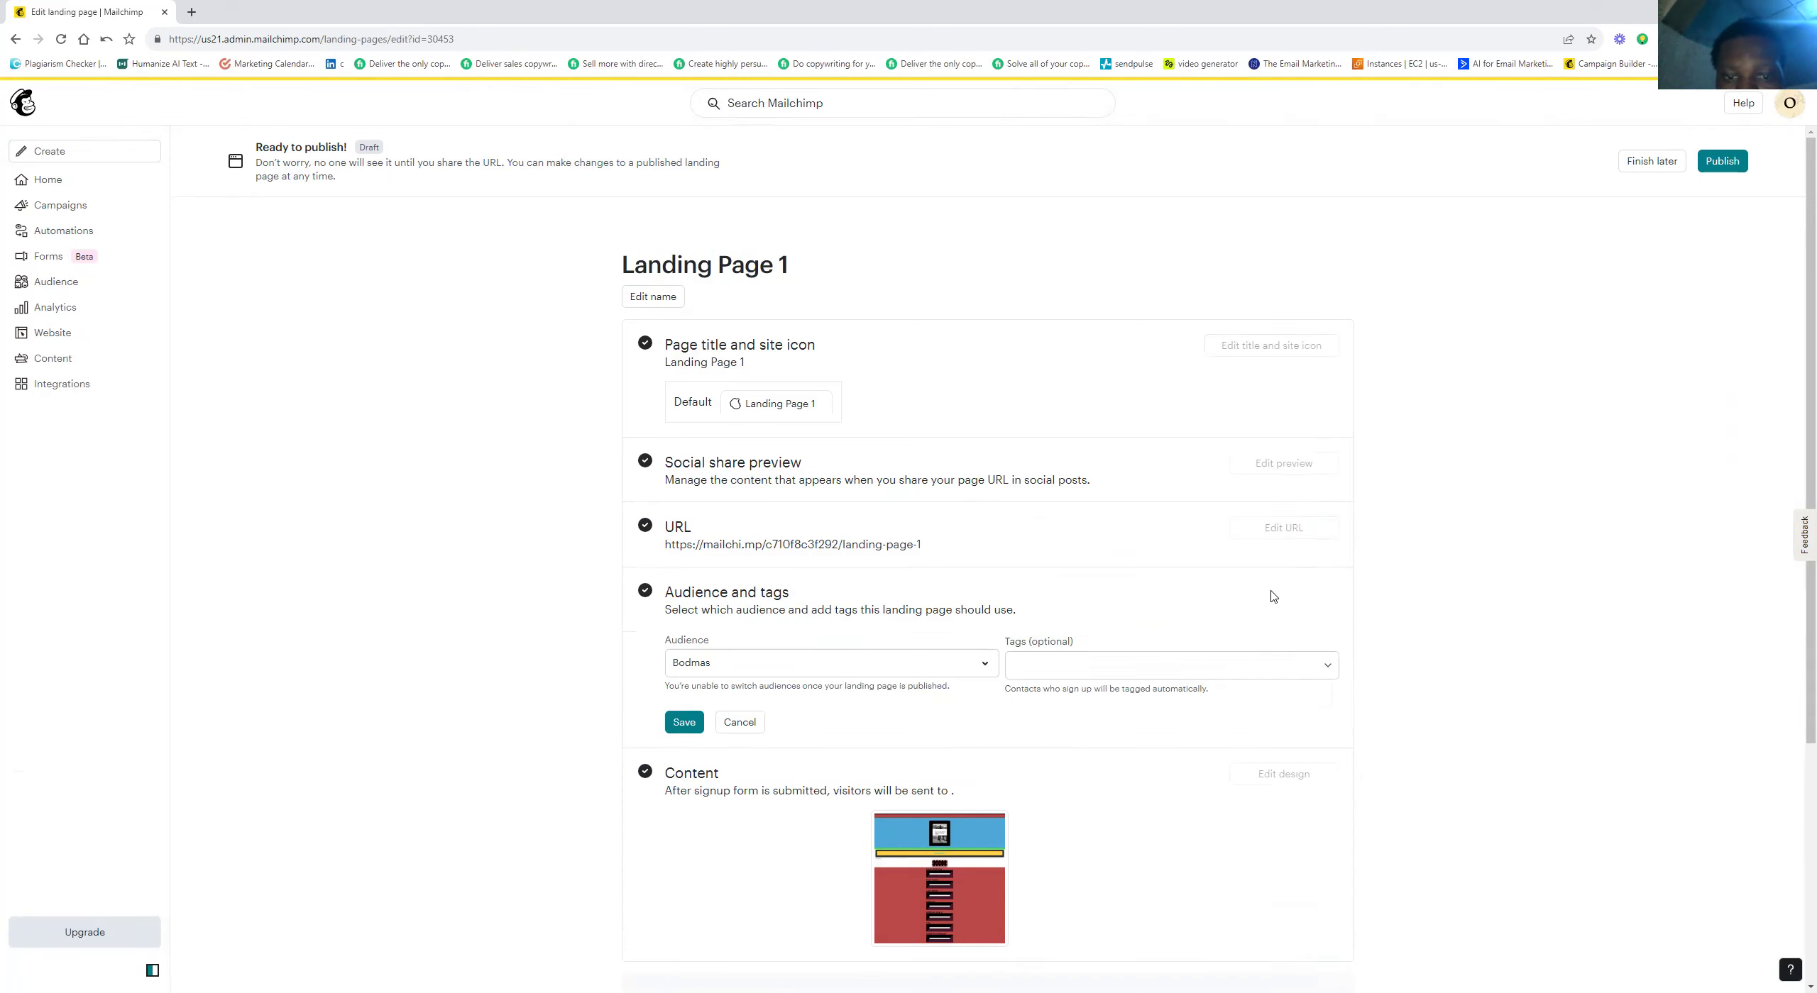
click(1144, 663)
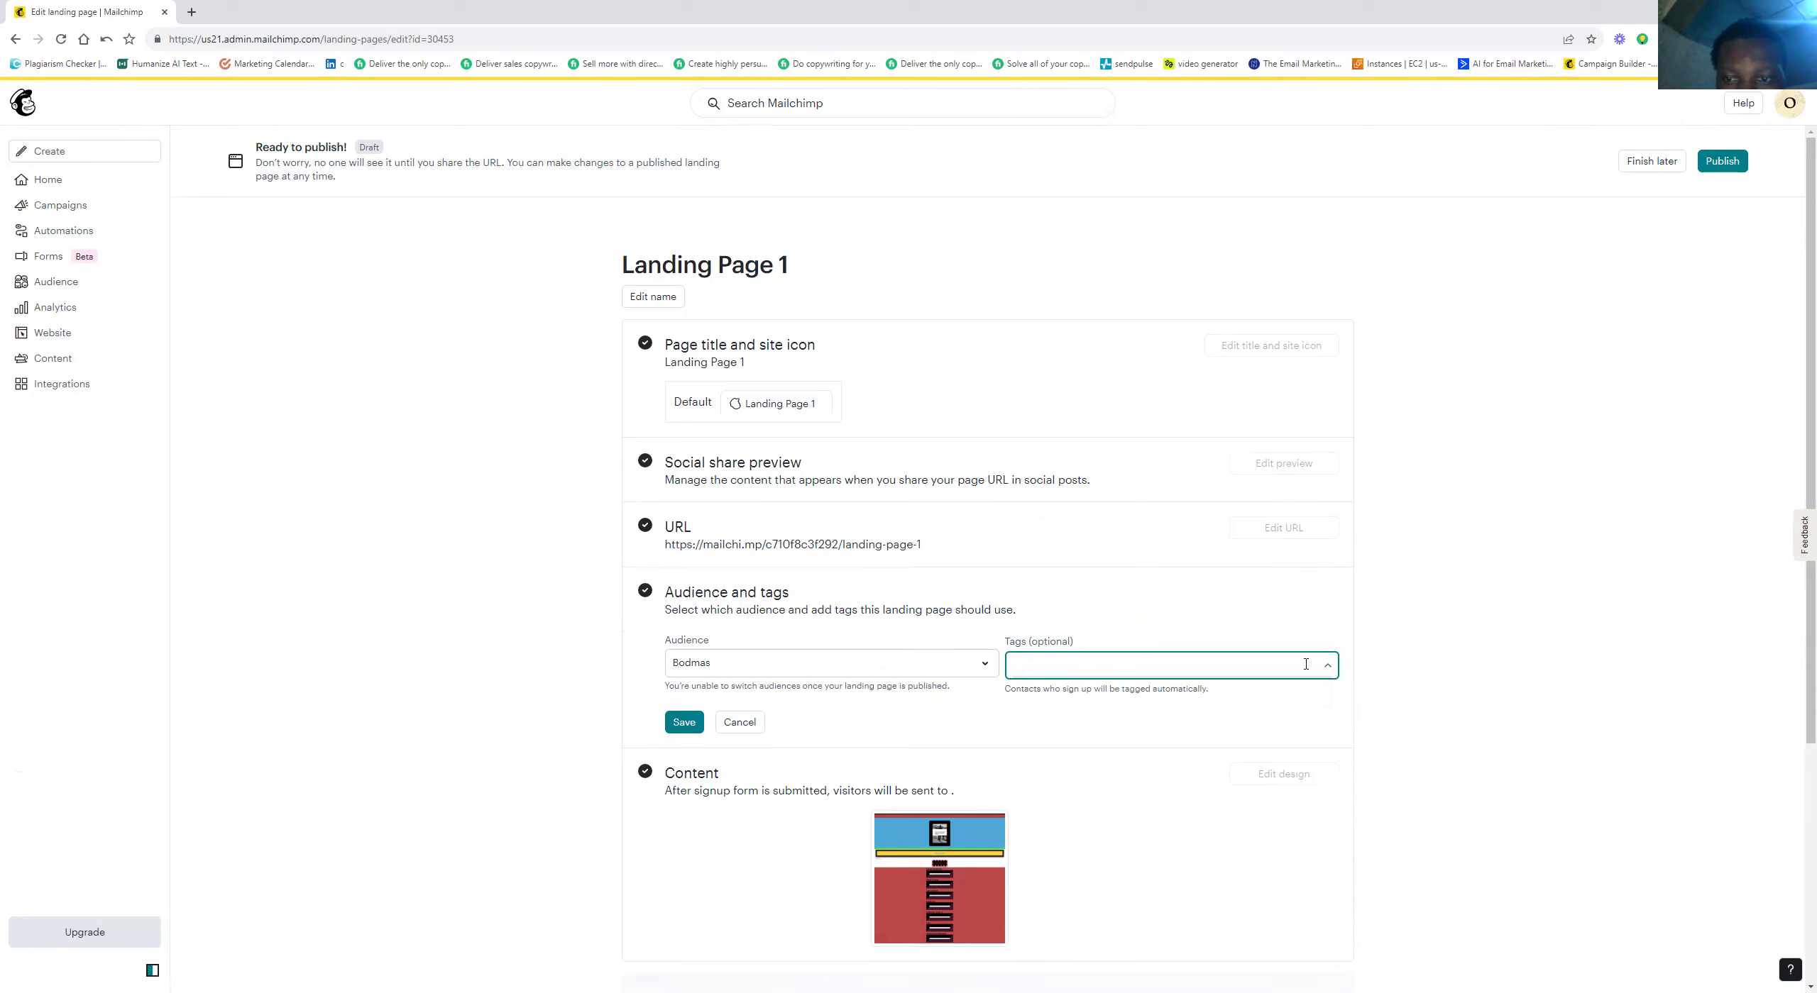
text(Lan)
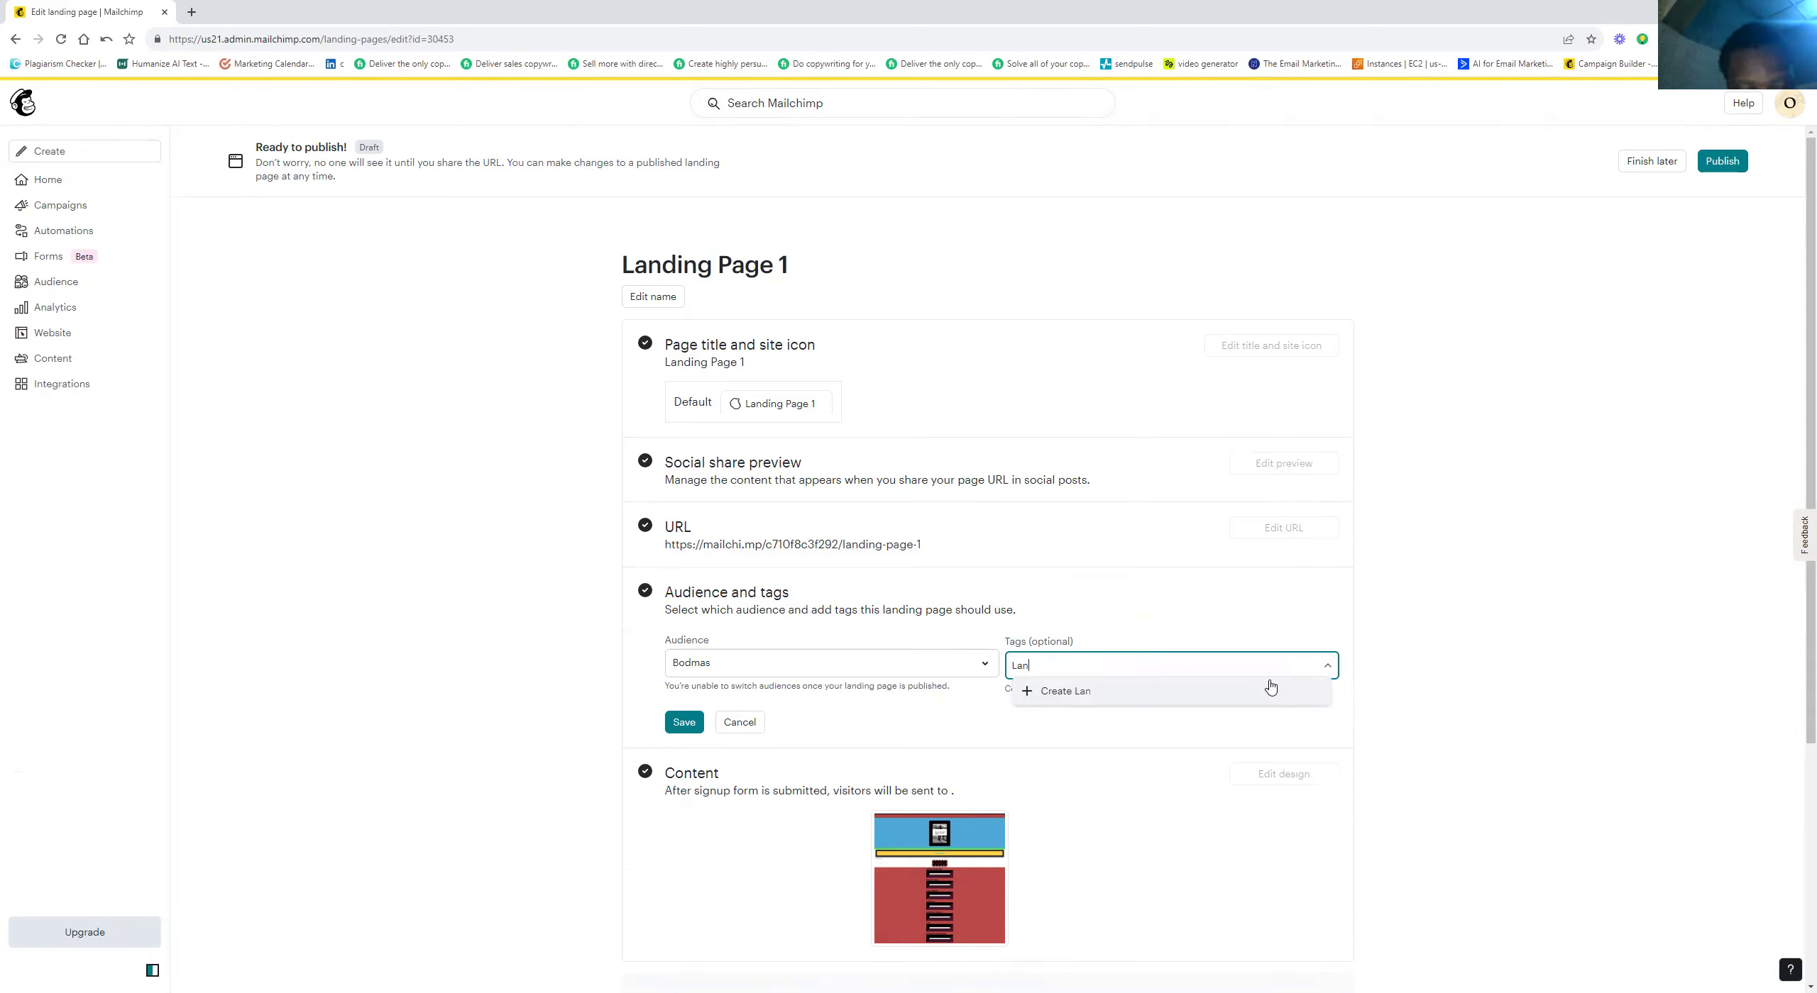
text(d Page 1)
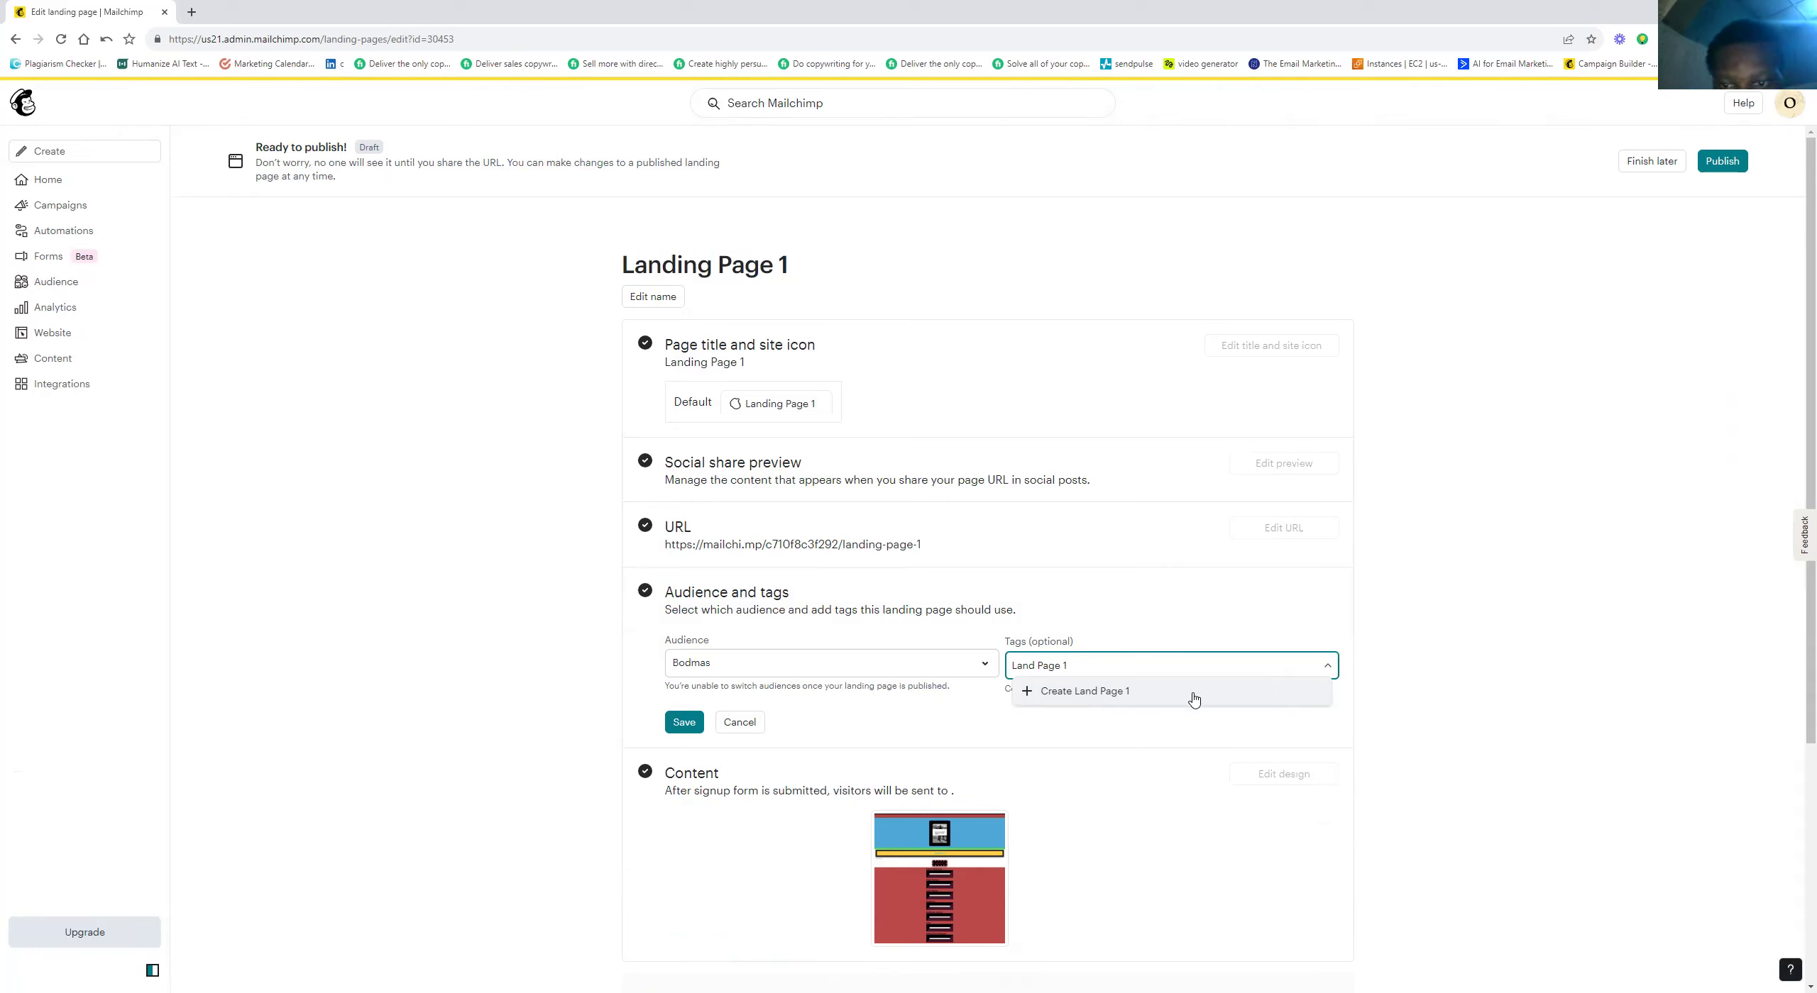
click(1186, 692)
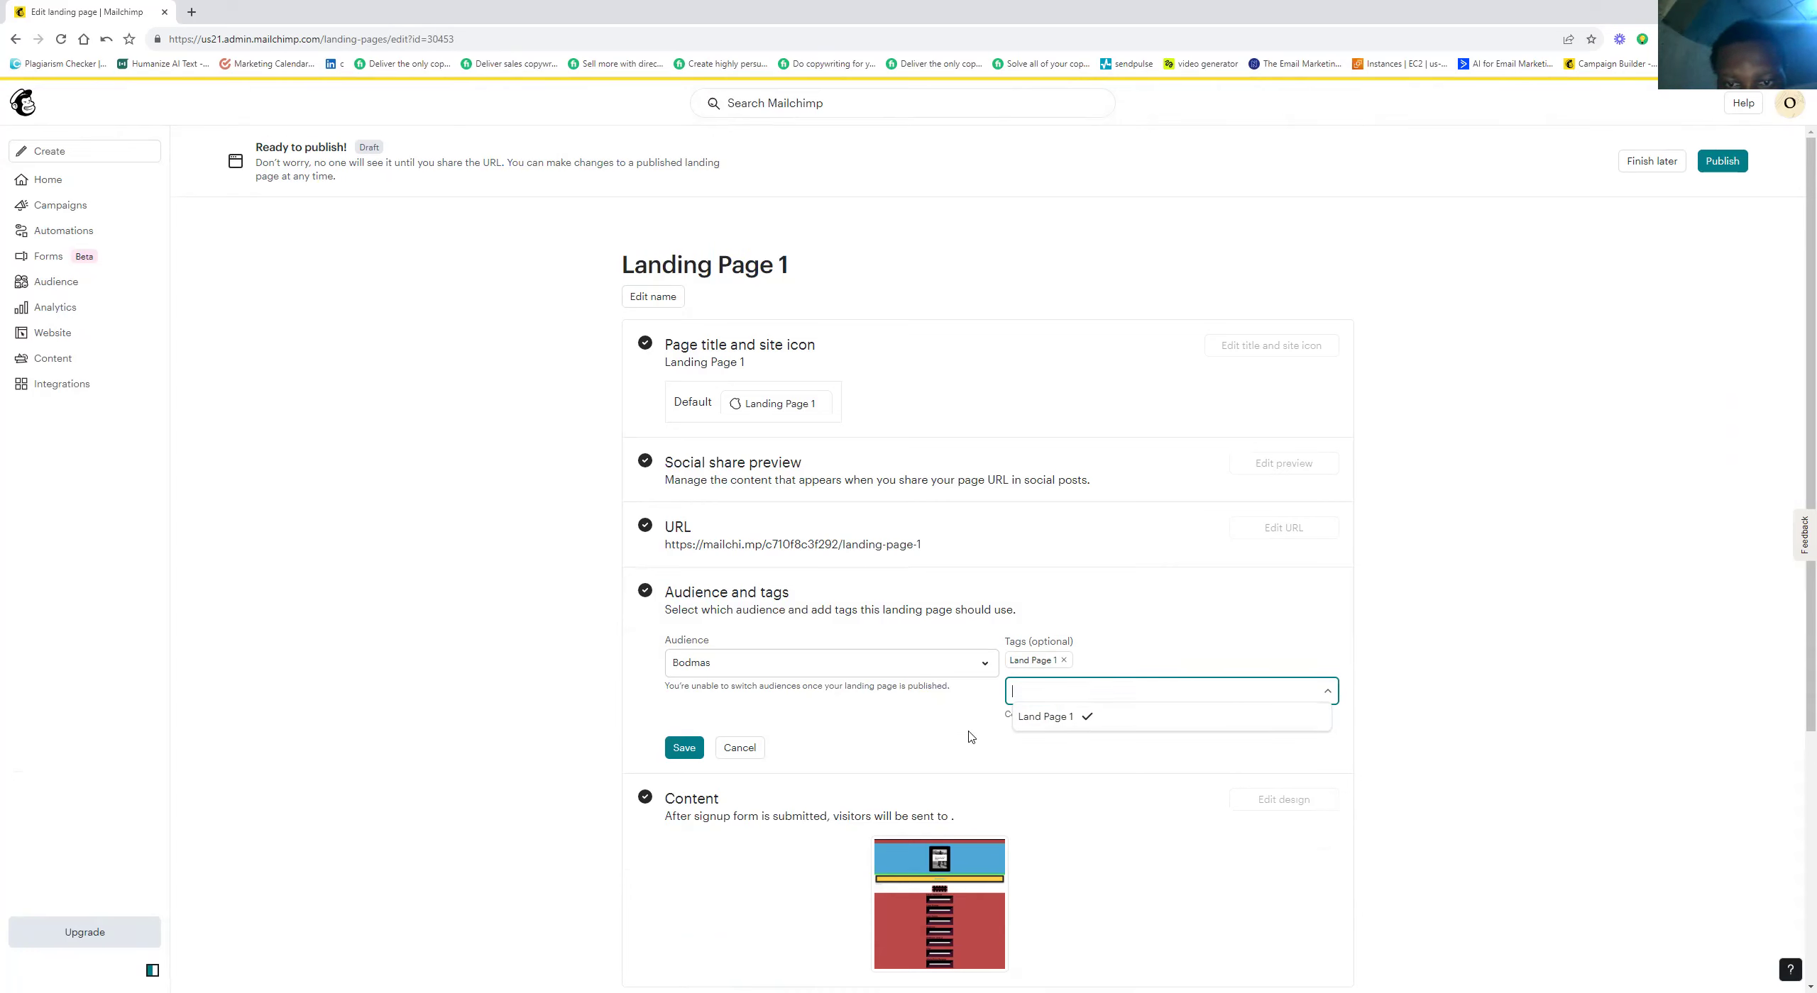
click(683, 748)
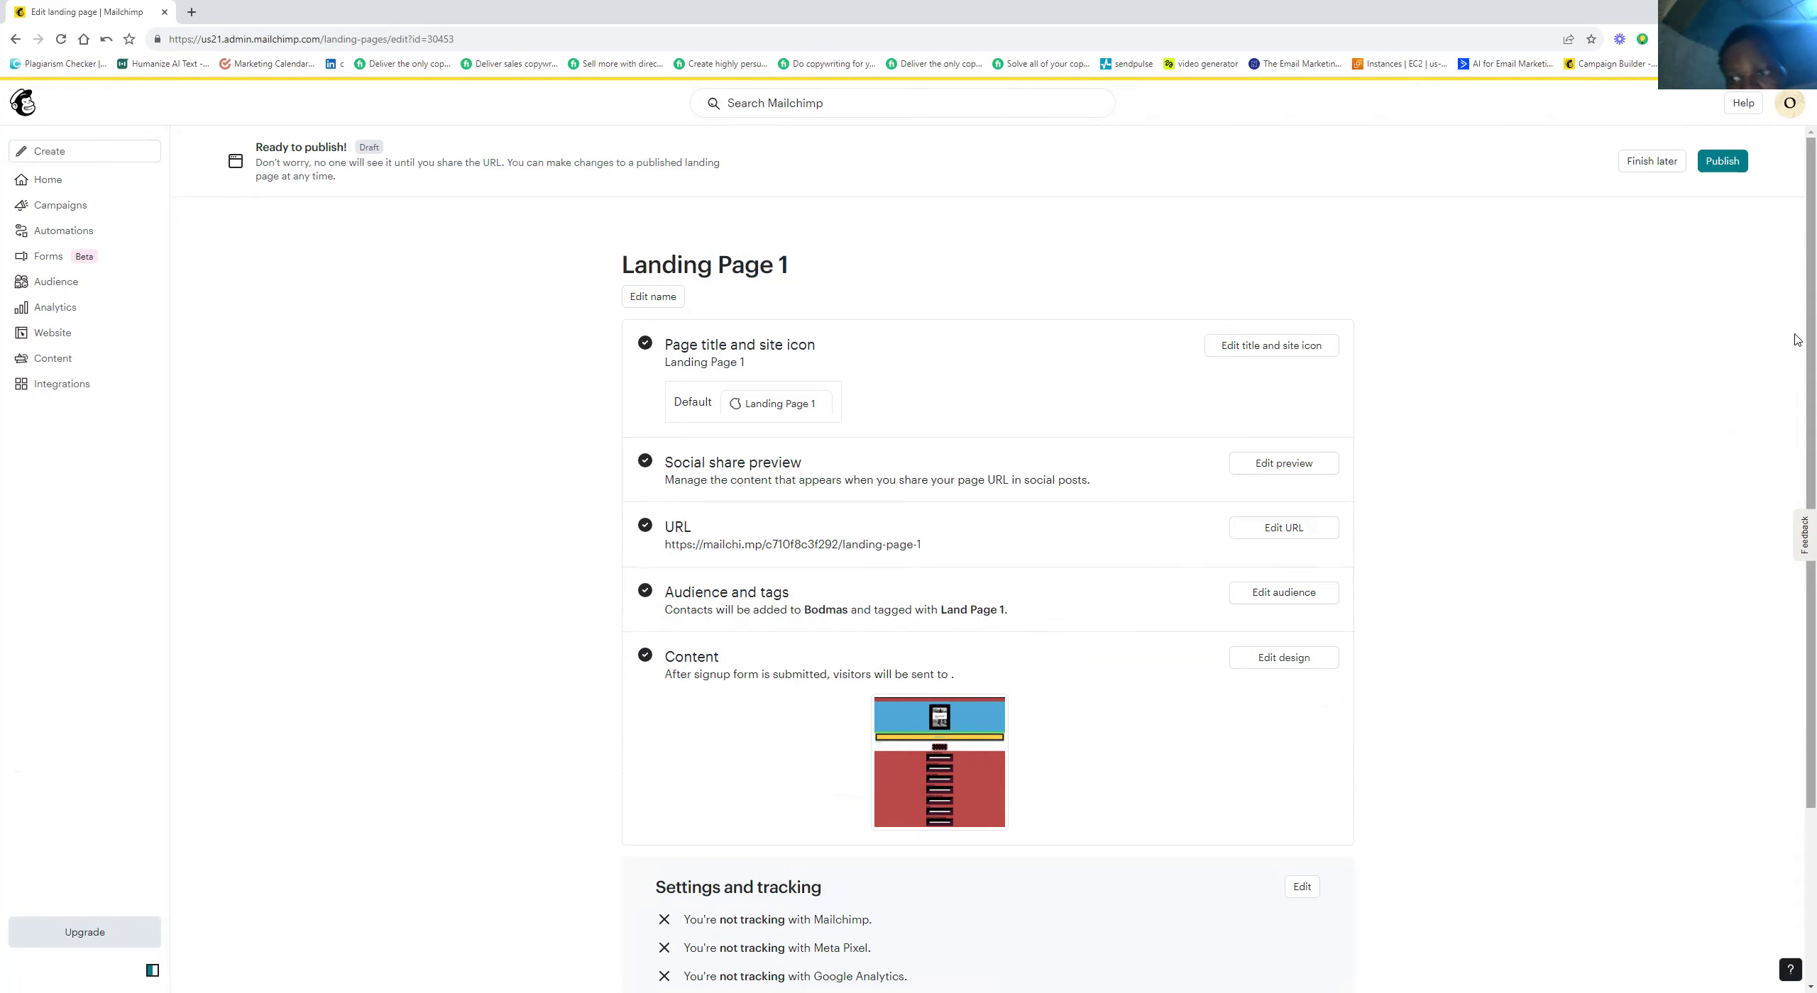
- Open the landing page's Settings and tracking section for editing and accept the additional terms for tracking technology
scroll(1796, 440, down, 2)
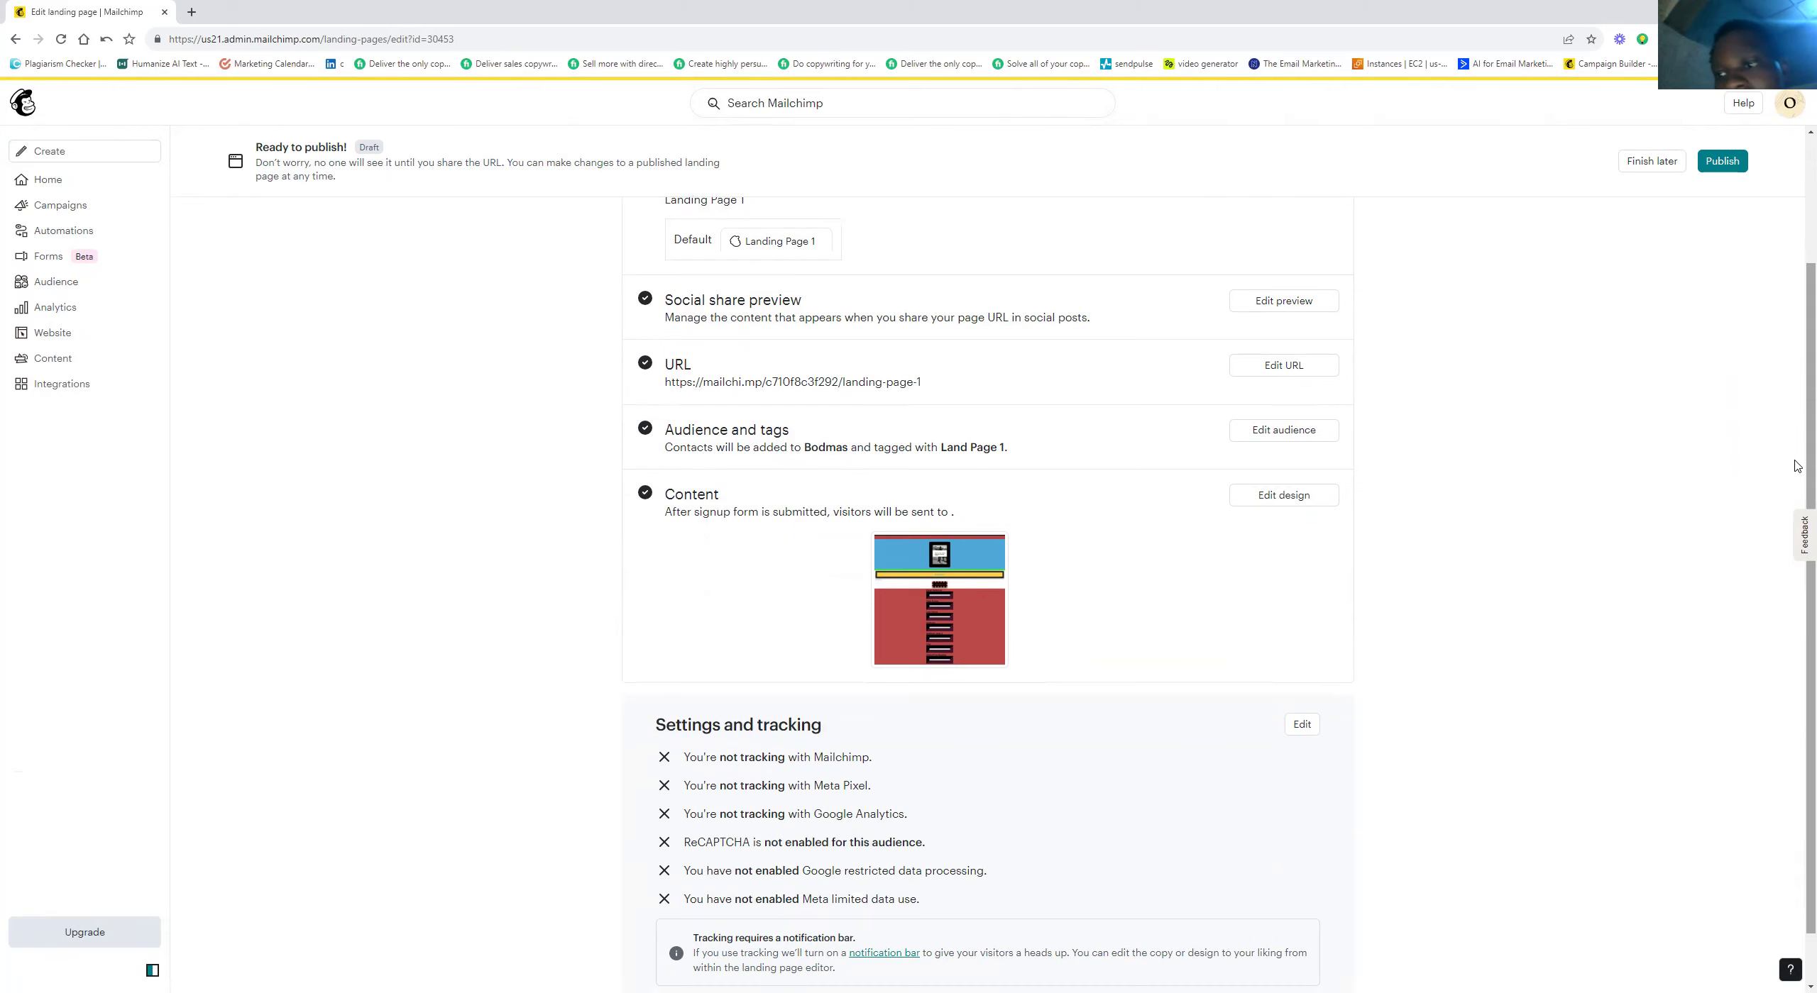
scroll(1796, 476, up, 2)
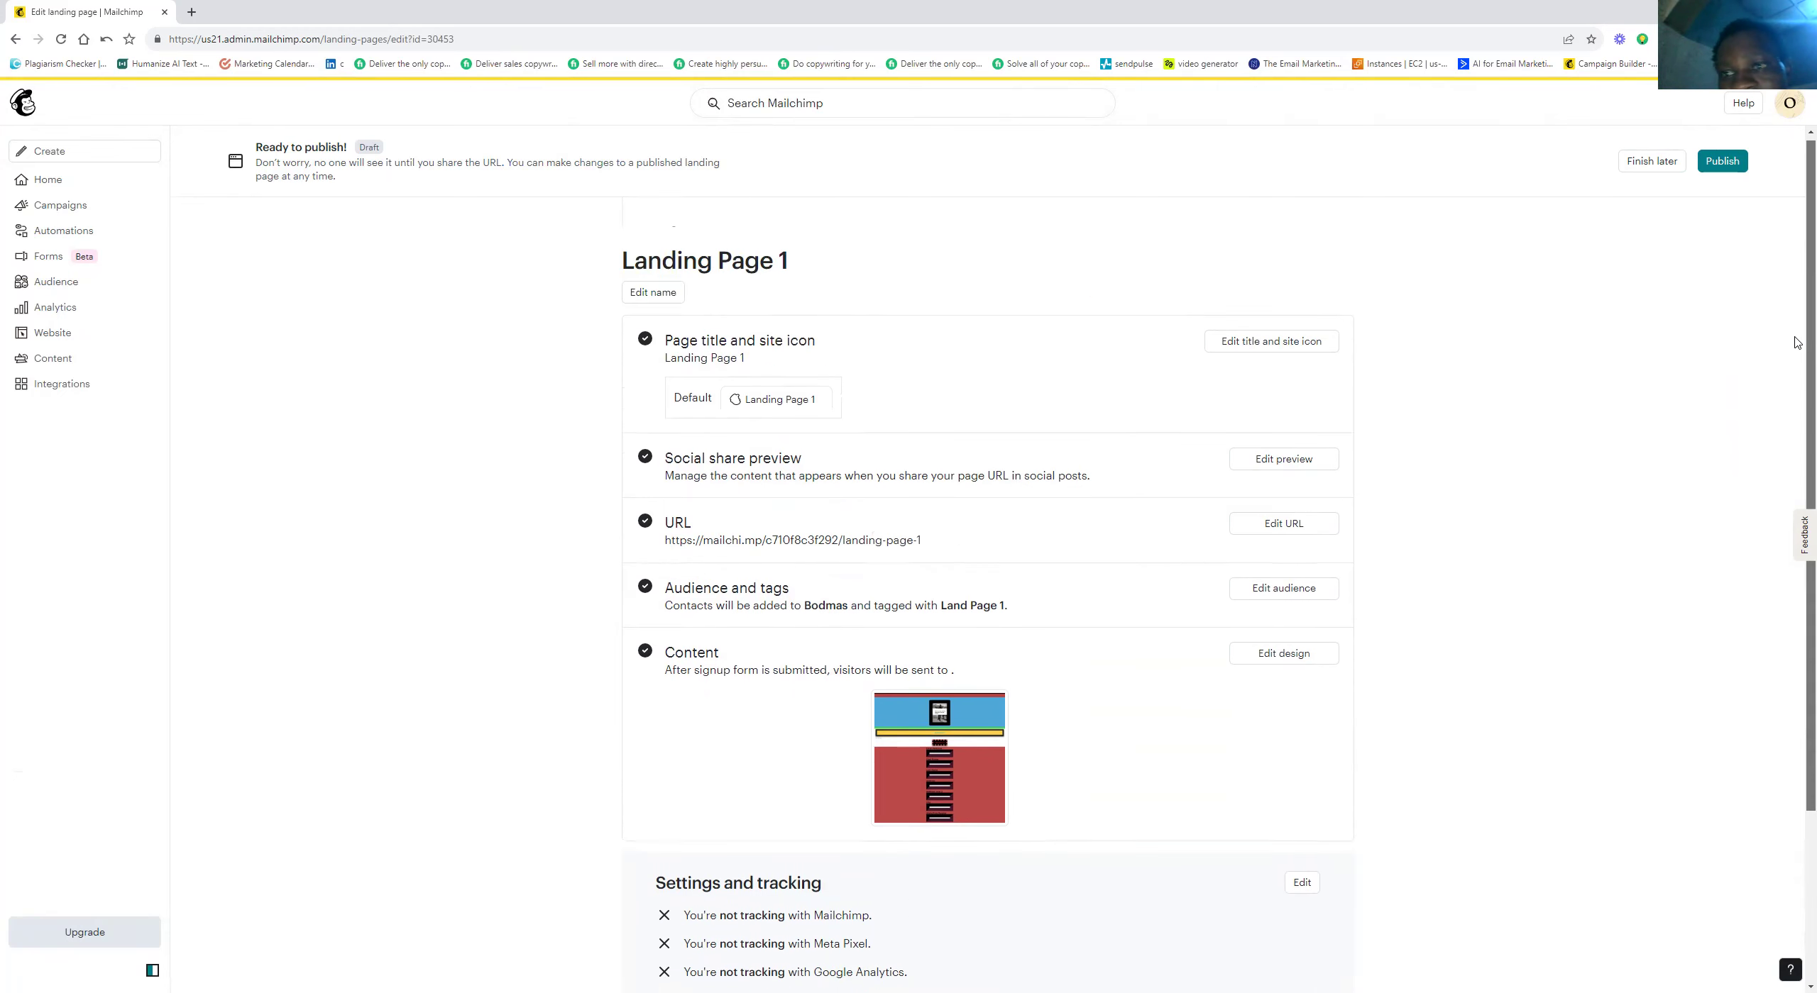
scroll(1796, 490, down, 1)
scroll(1796, 491, down, 2)
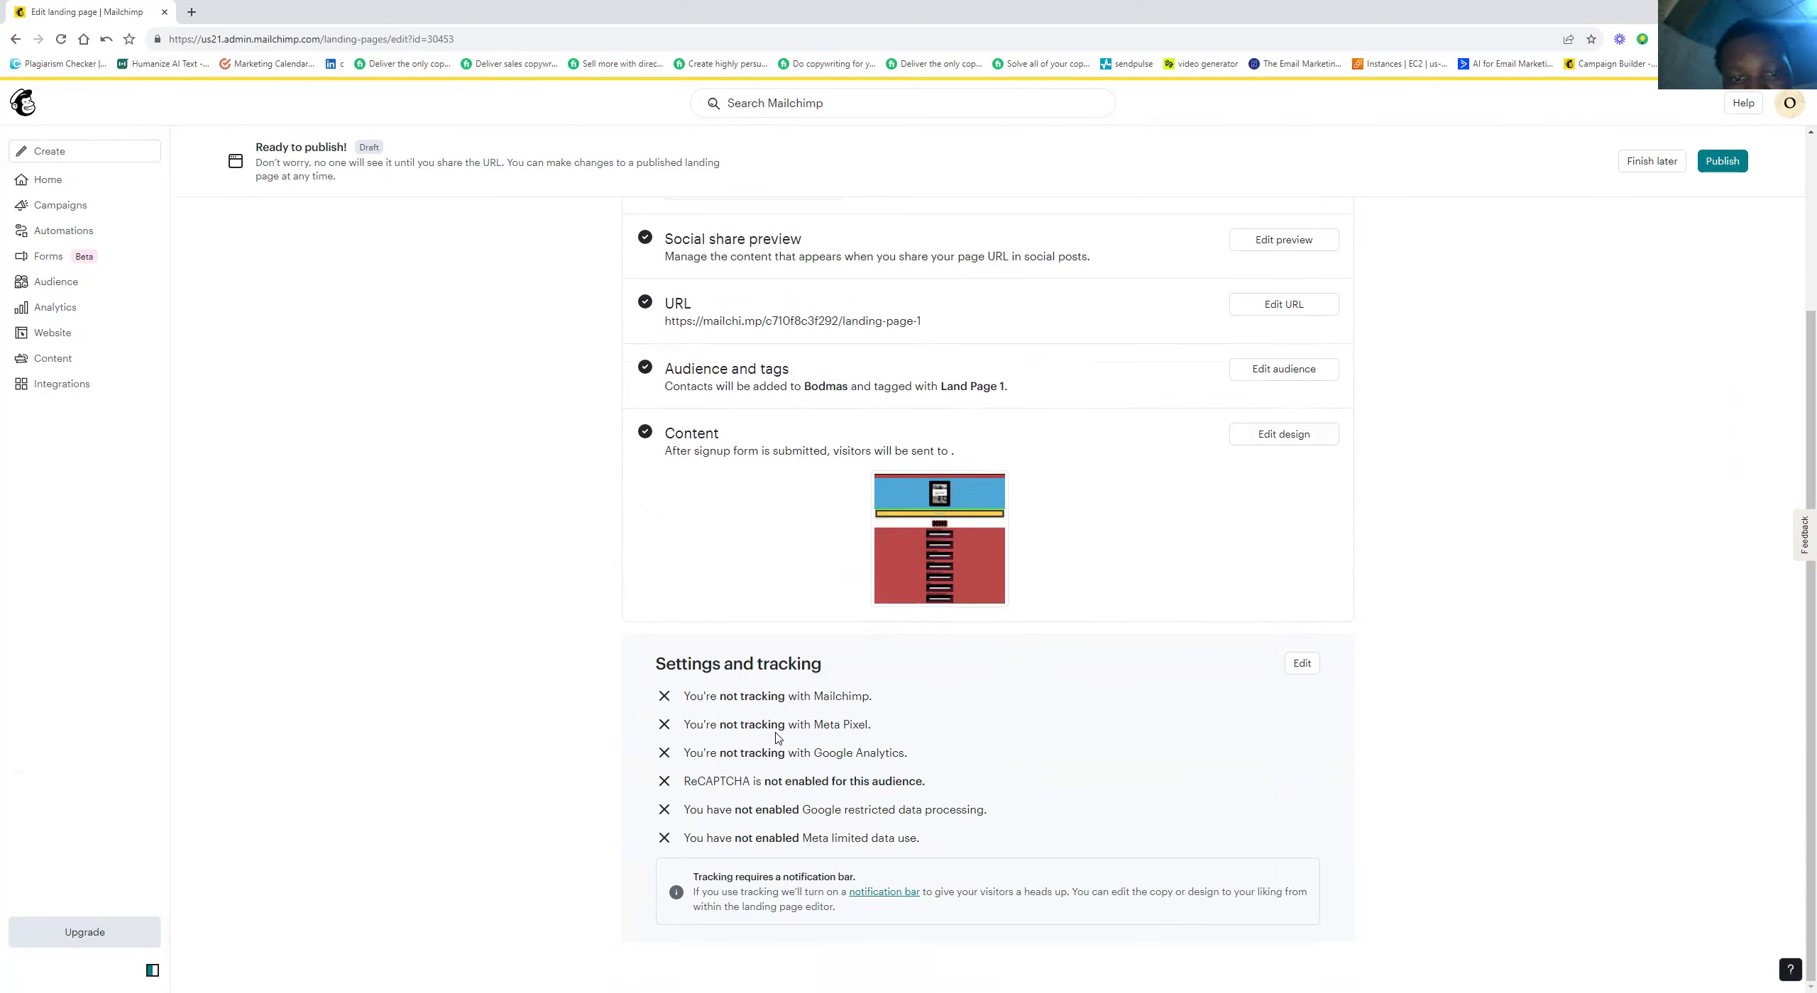
click(1302, 663)
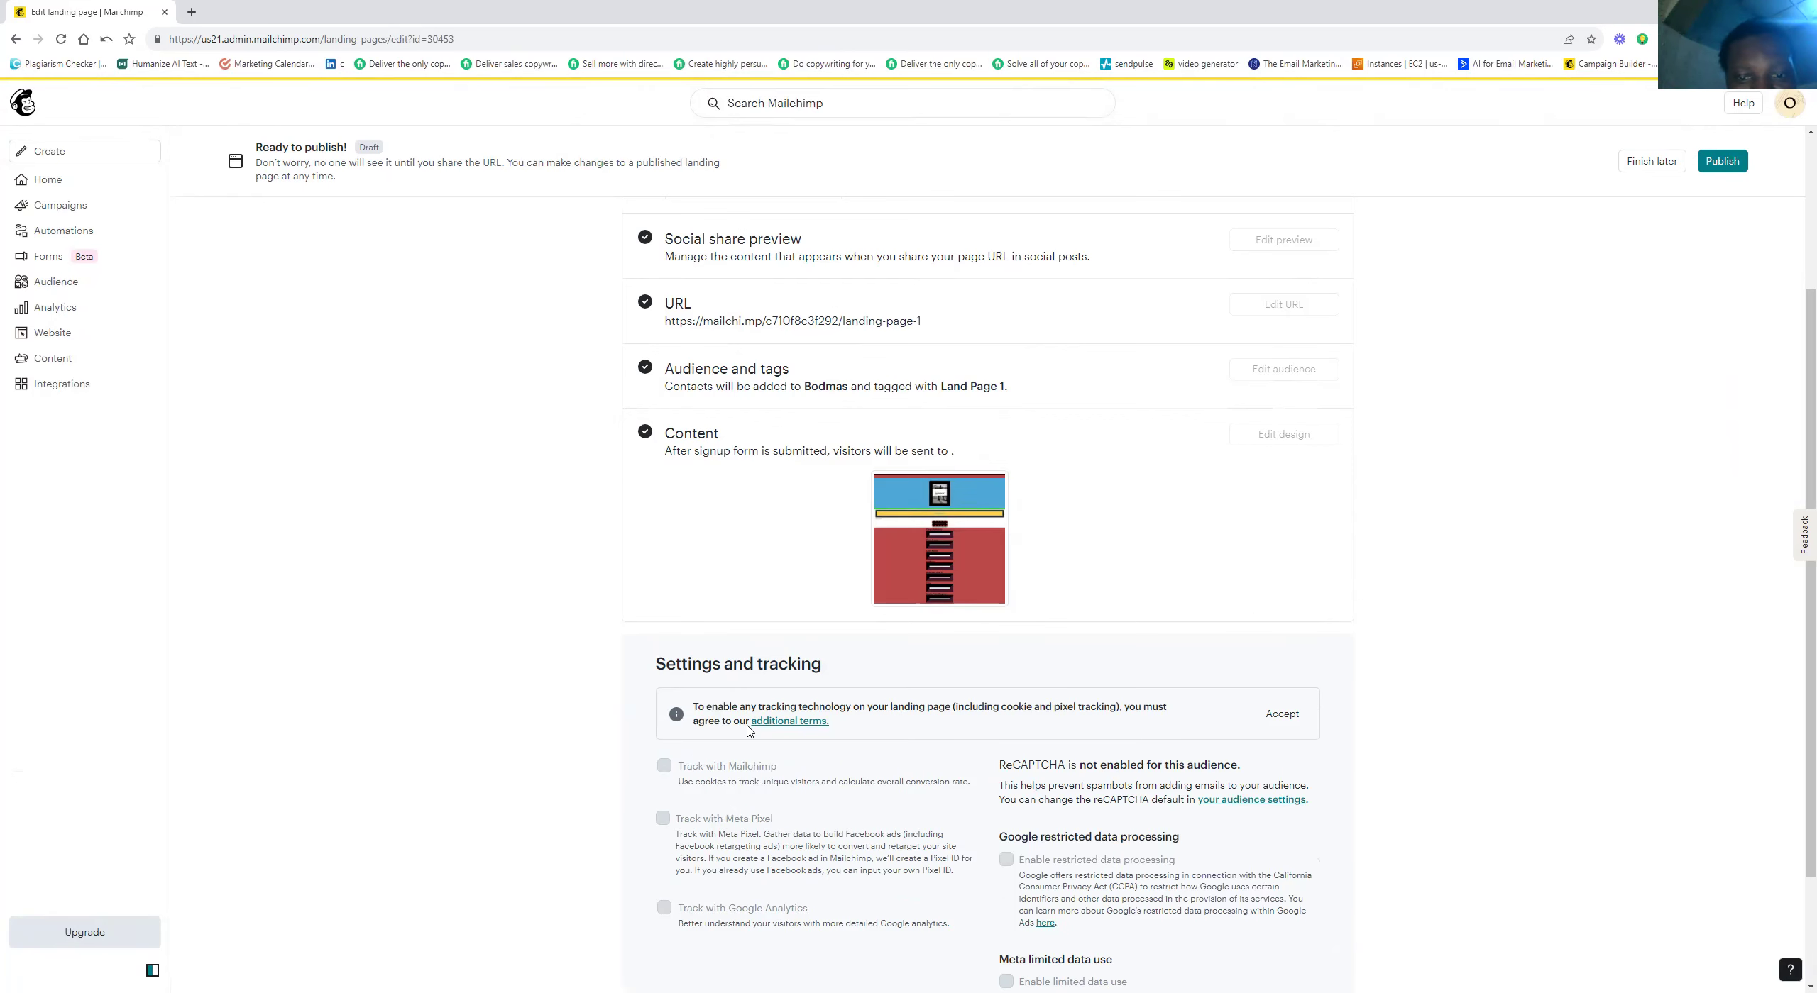
scroll(749, 731, down, 2)
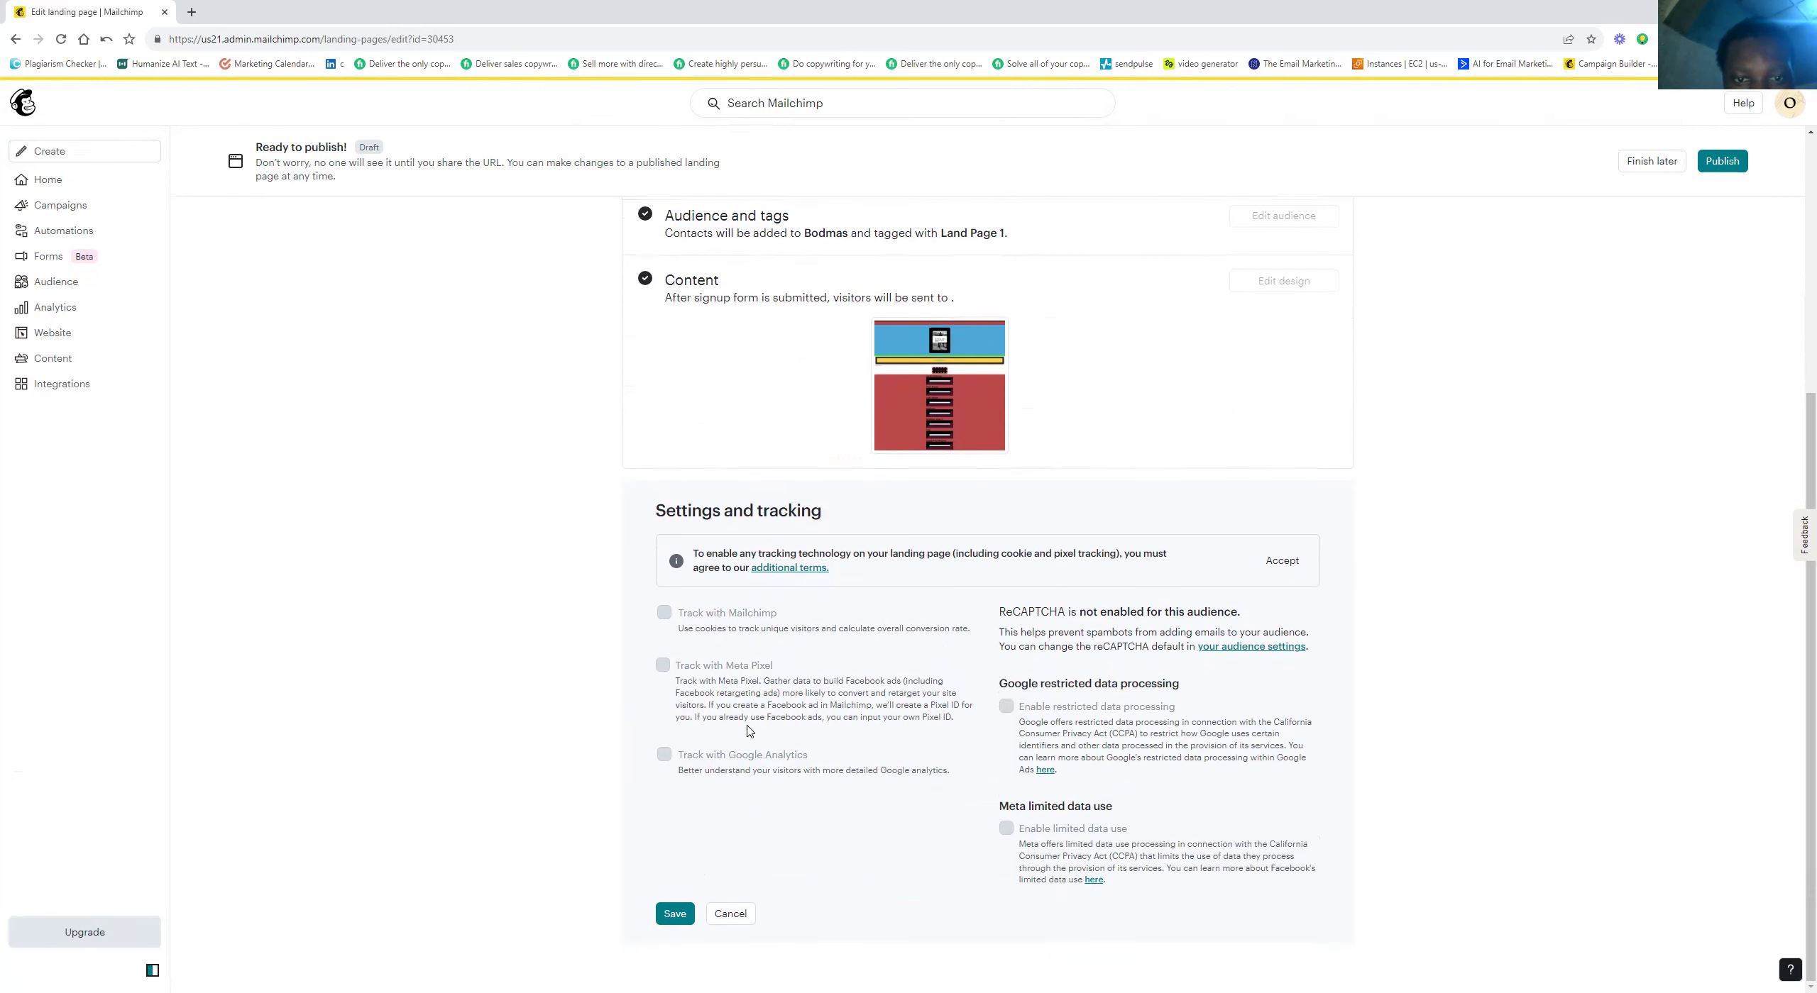
click(1283, 561)
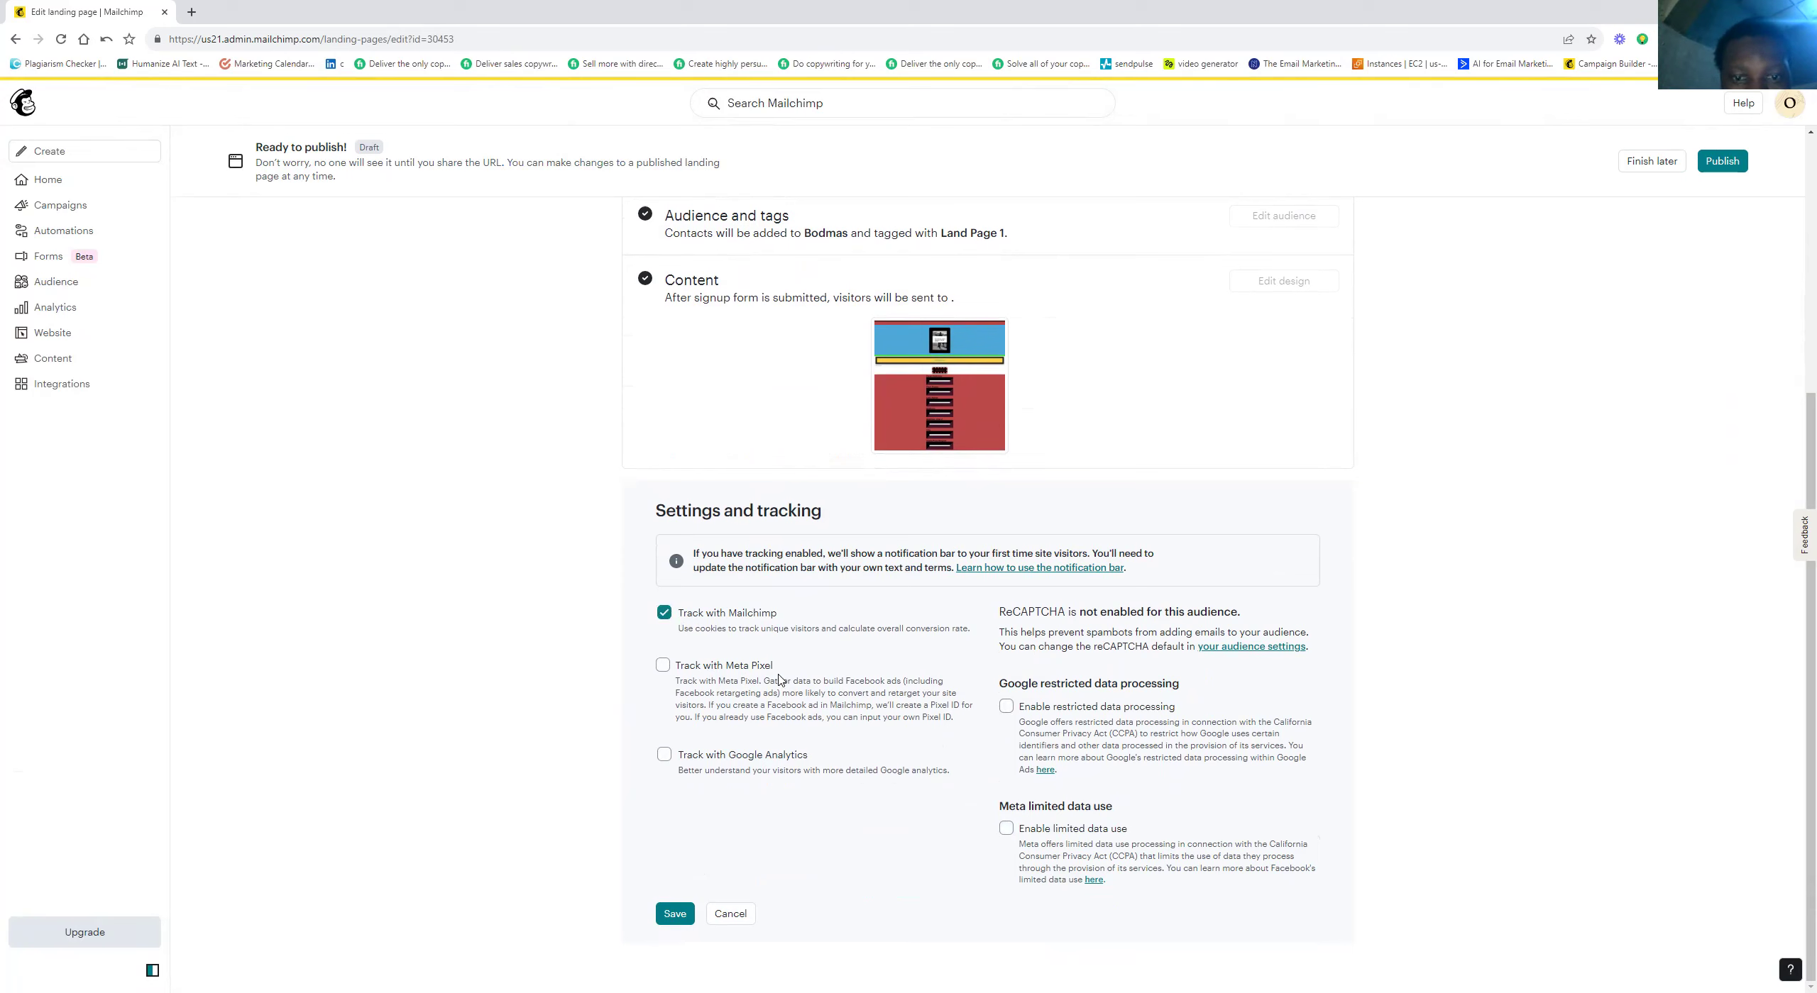
- Turn on tracking with Meta Pixel and Google Analytics, and switch both off again
click(704, 667)
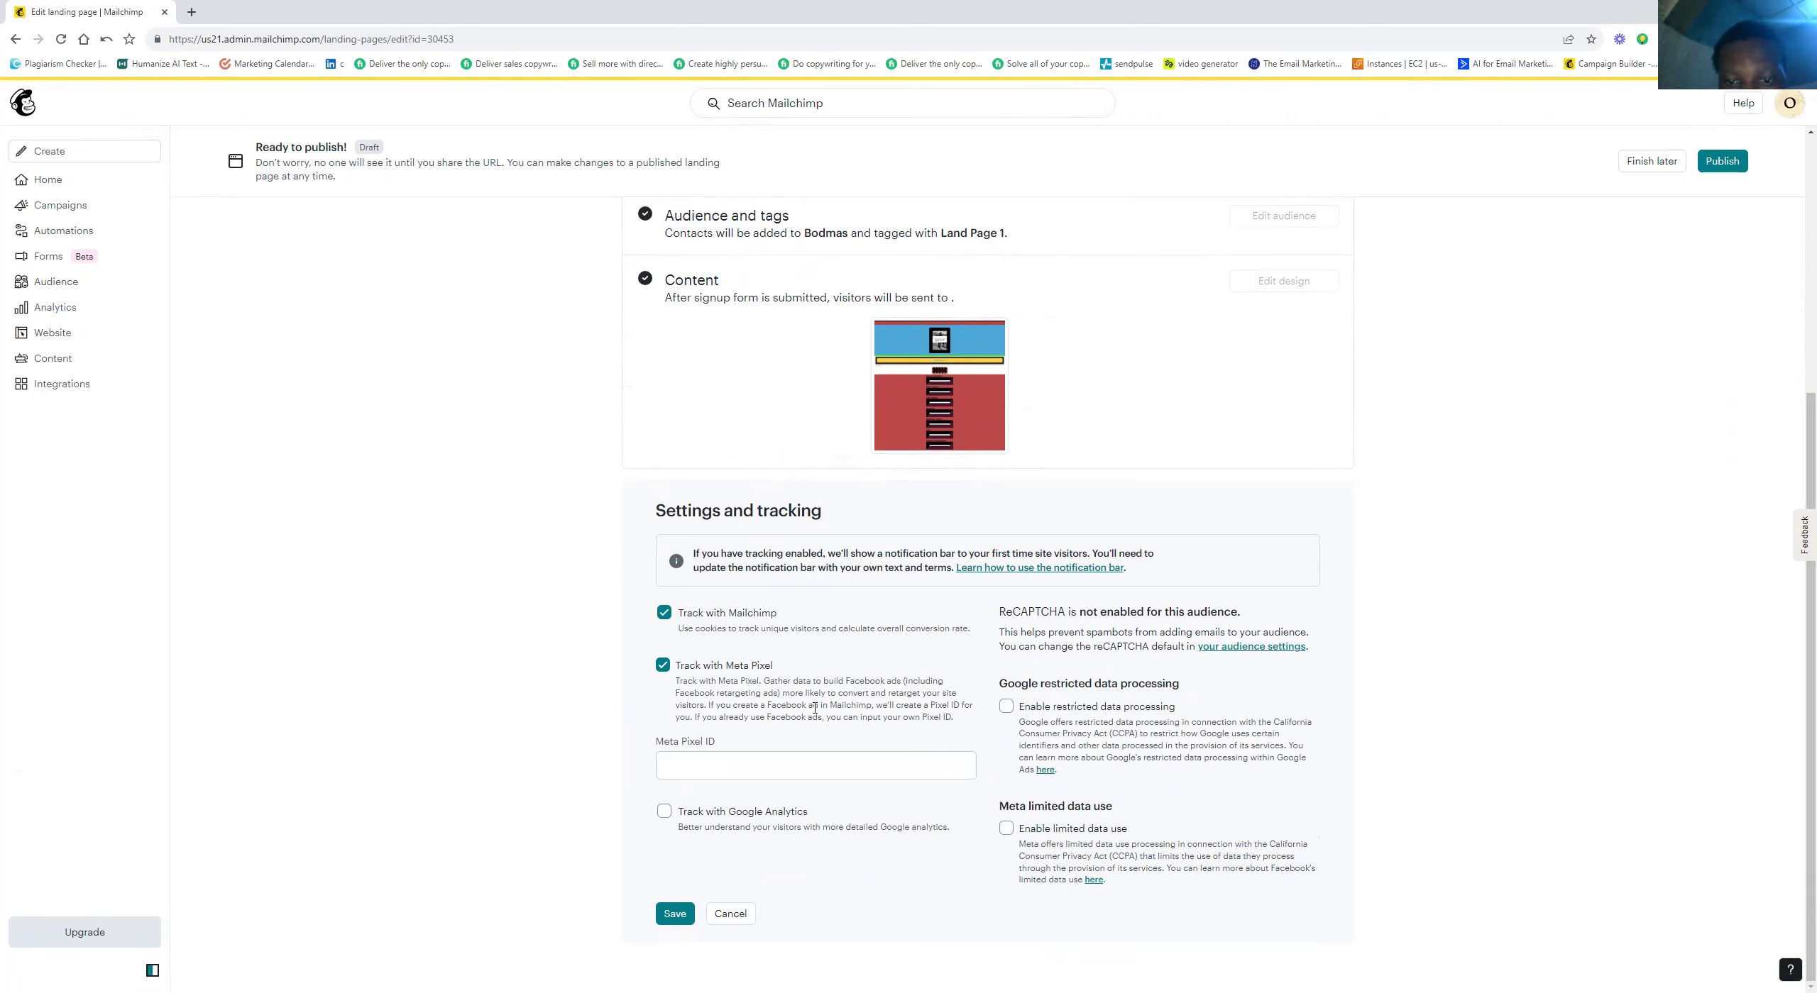
click(714, 812)
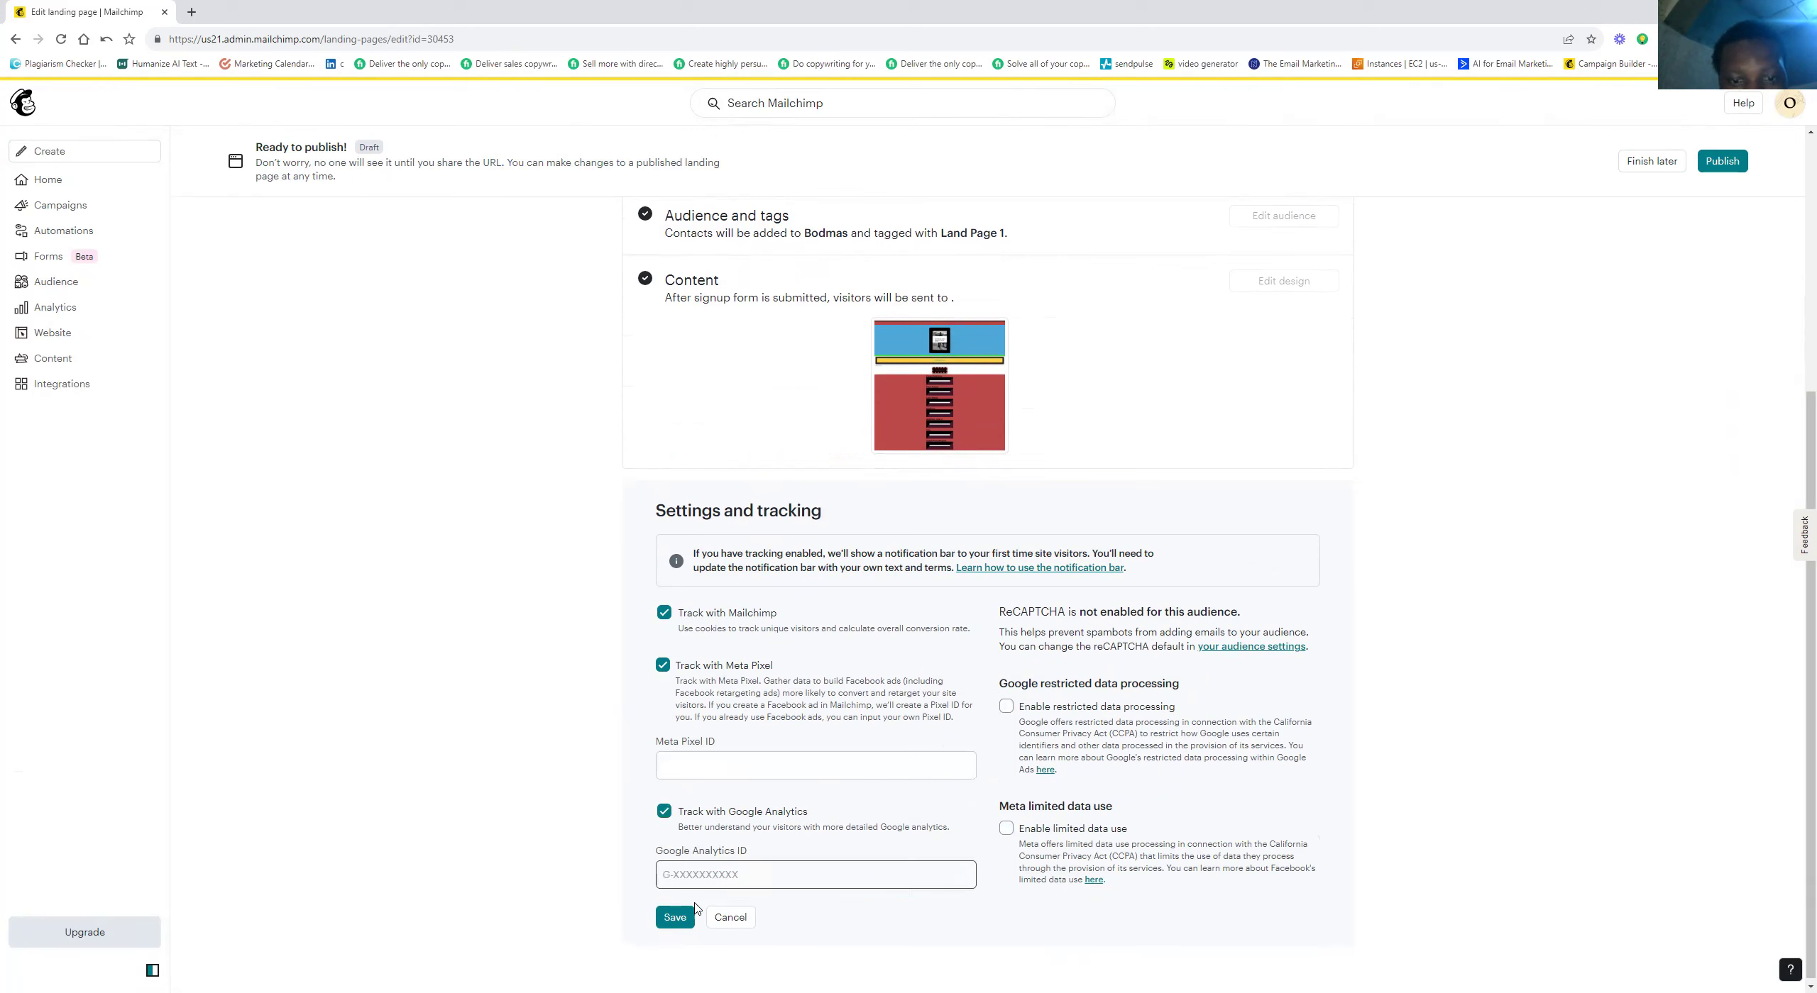
click(663, 811)
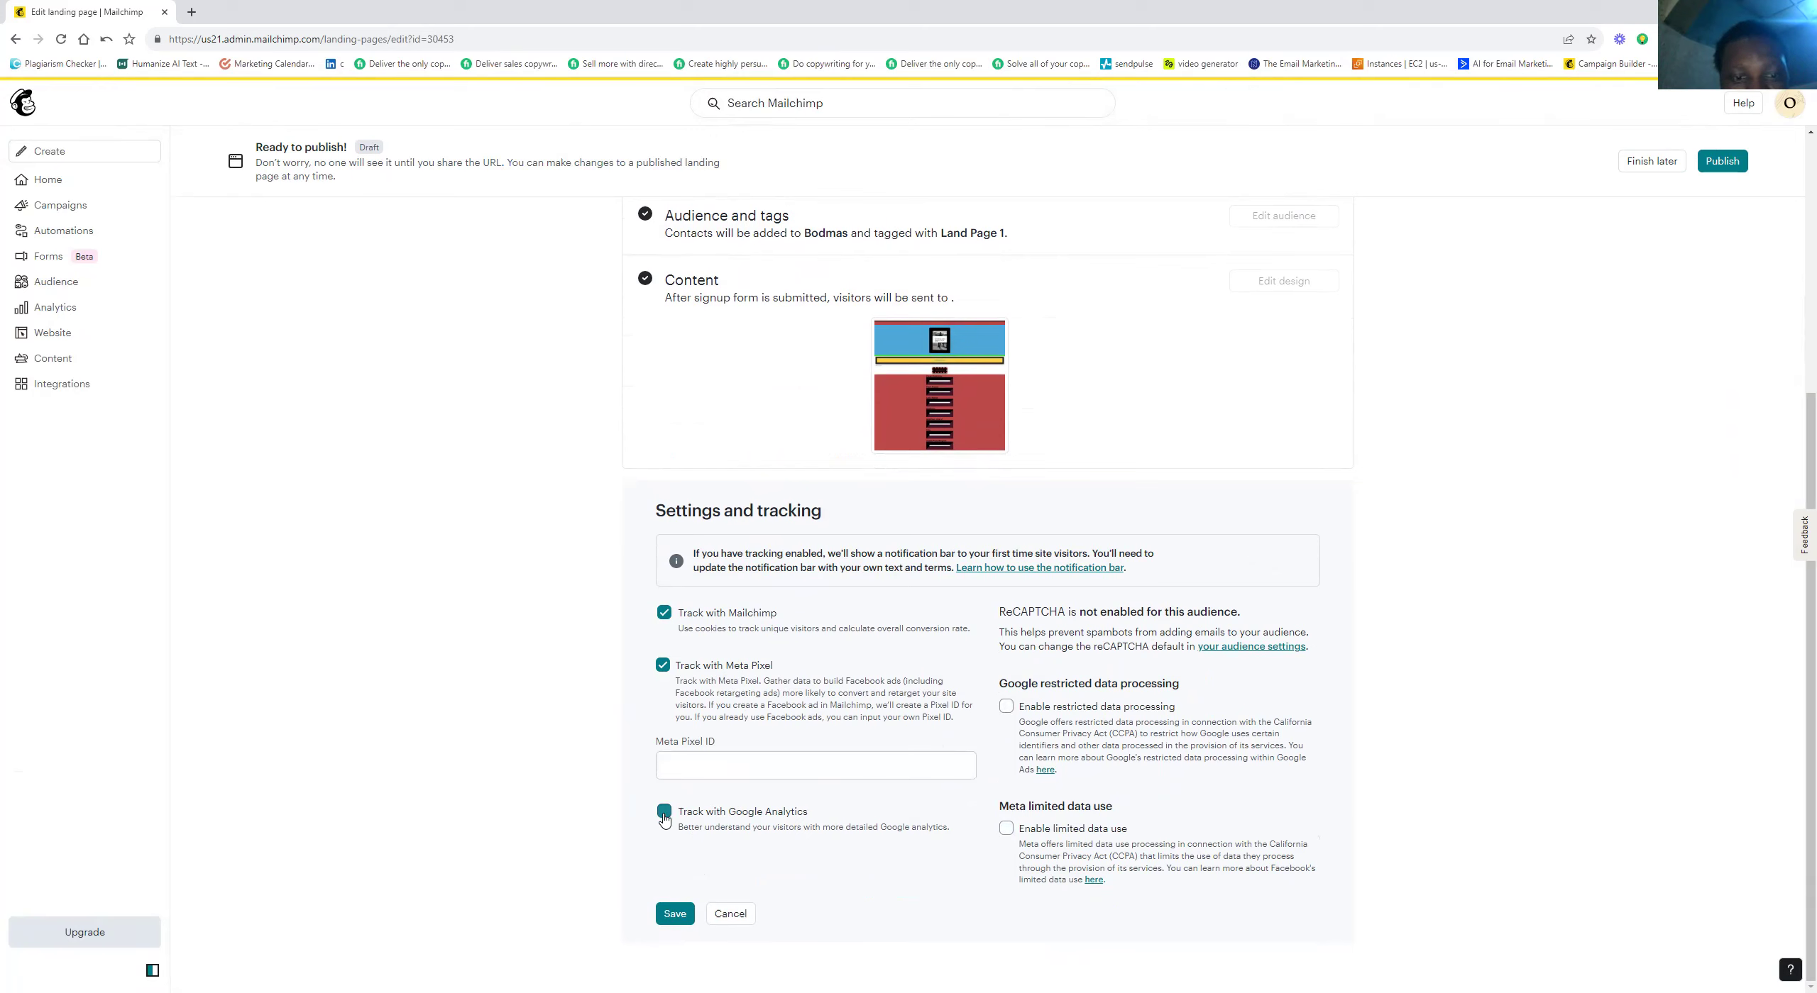
click(663, 667)
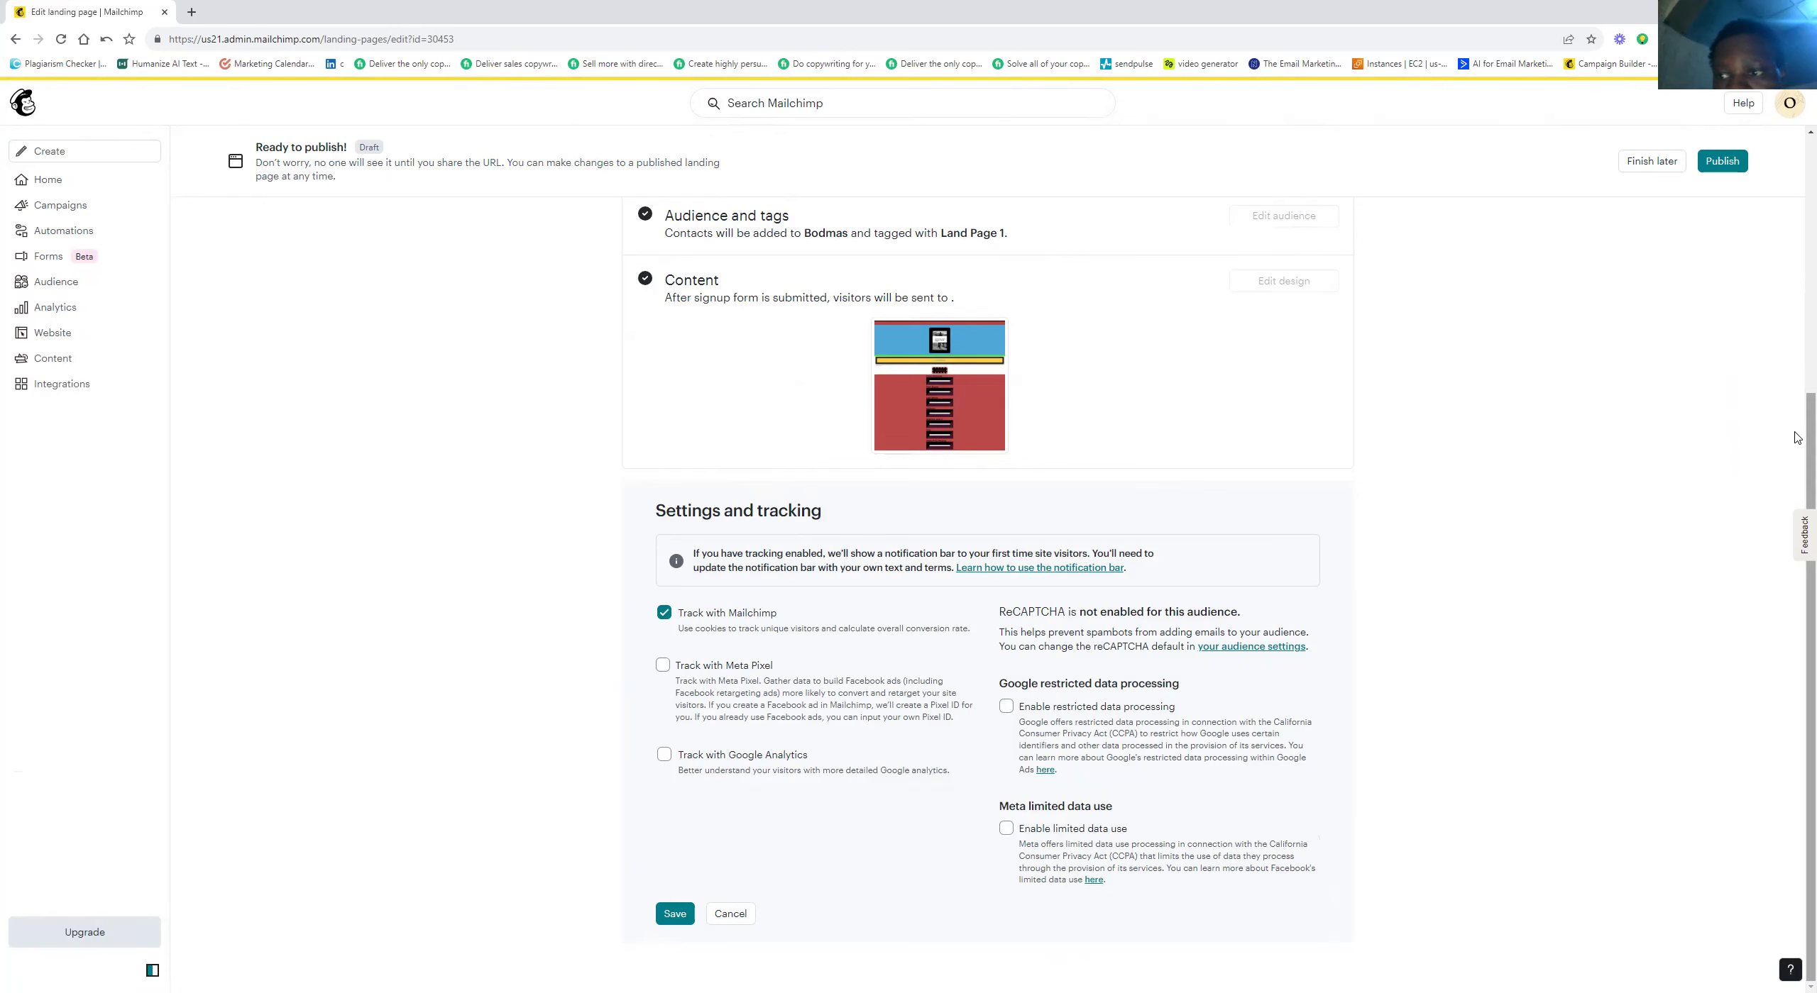
- Leave the landing page as a draft to finish later and return to the campaigns list
scroll(1796, 161, up, 2)
scroll(1797, 162, up, 3)
scroll(1798, 177, down, 5)
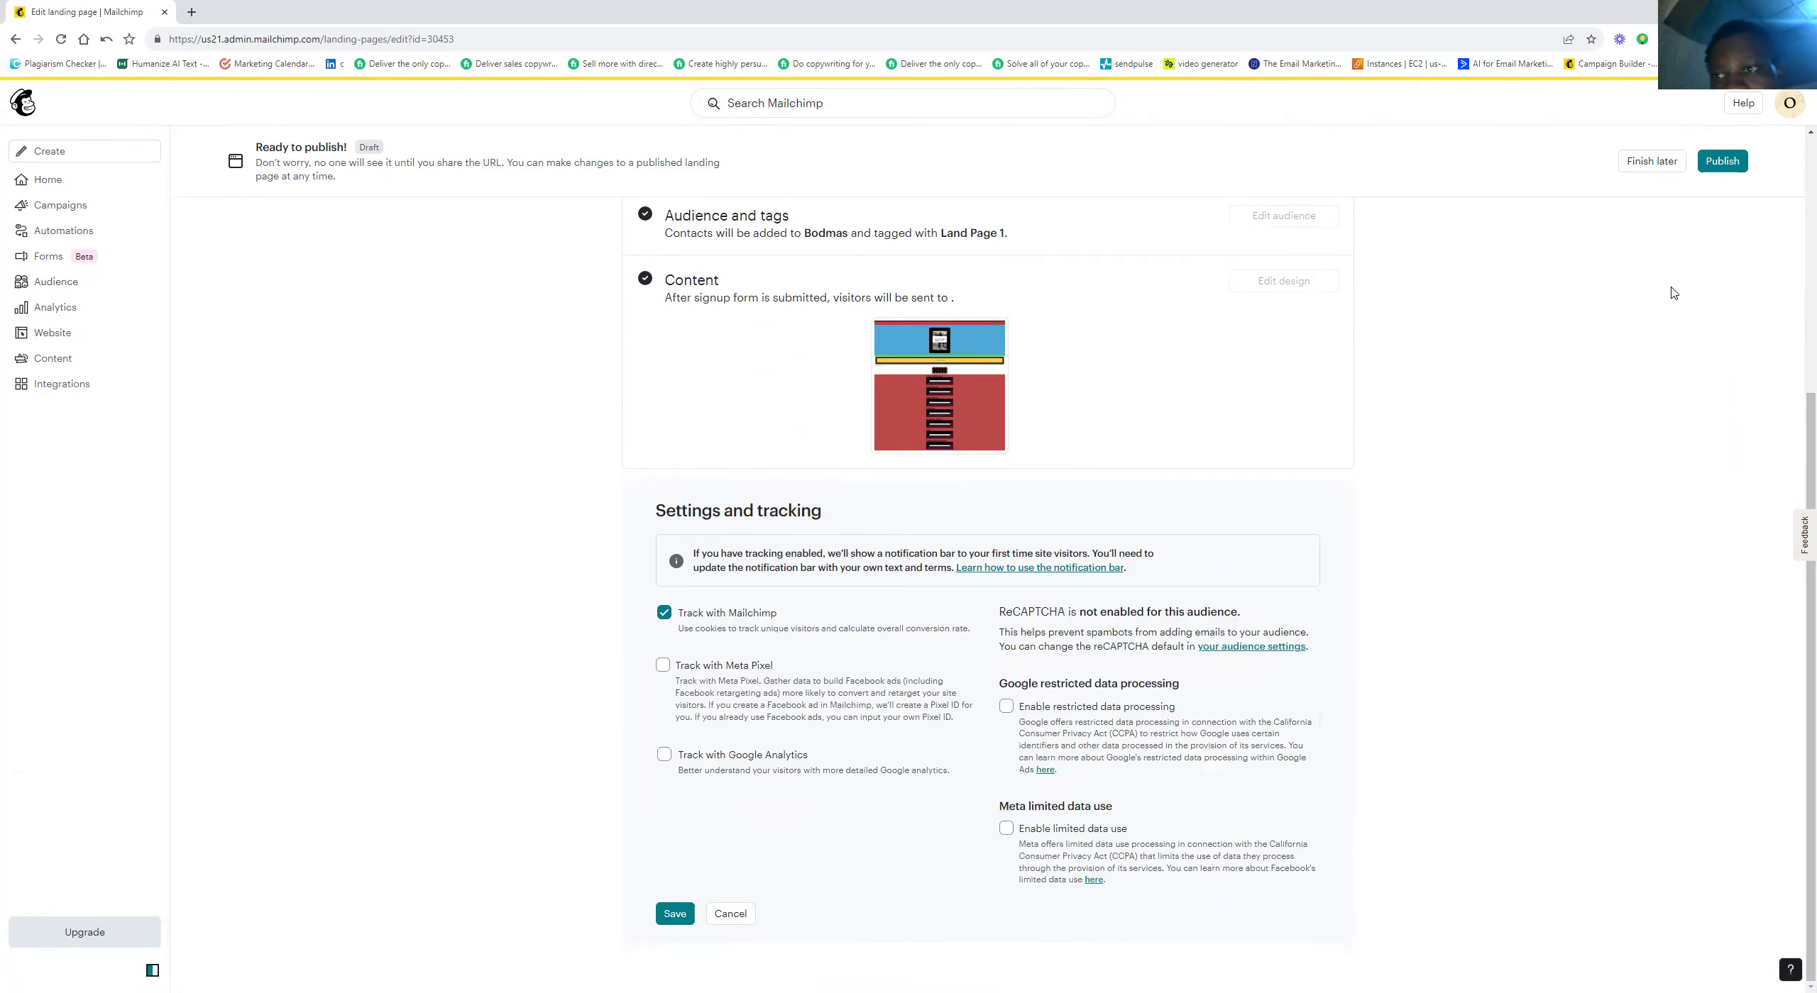
click(1651, 160)
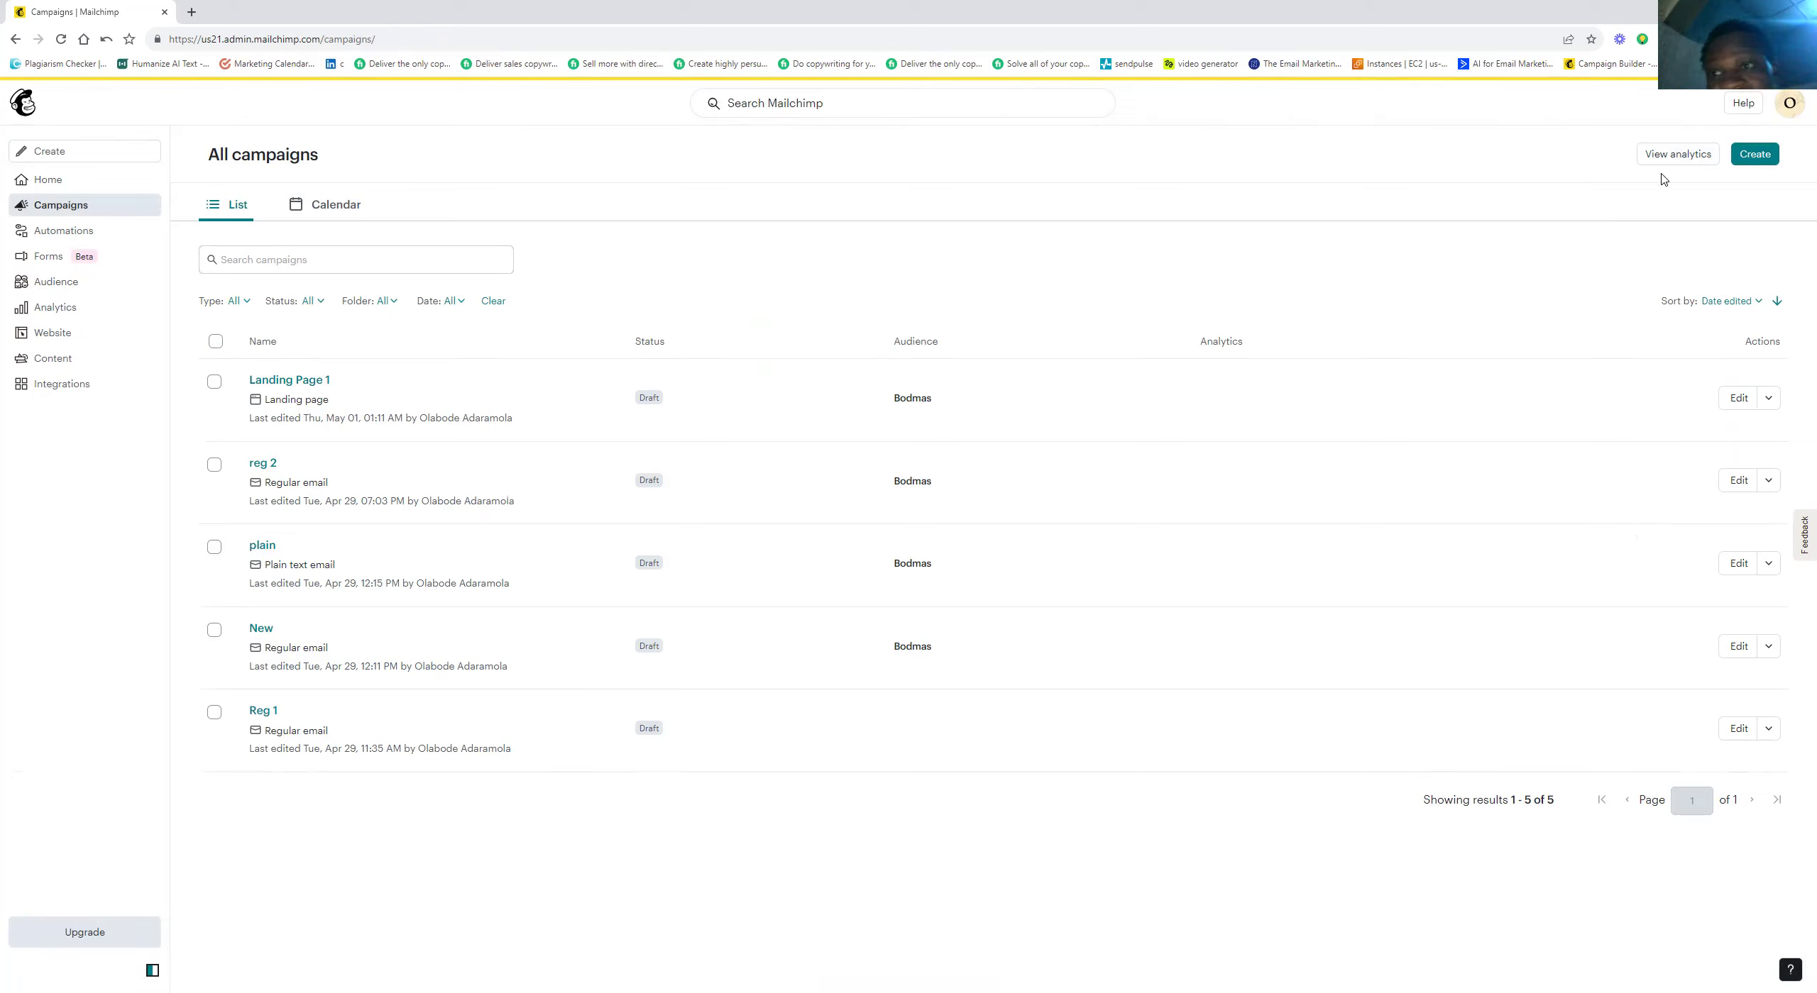
- Replicate the Landing Page 1 campaign and leave the copy as a draft to finish later
click(1767, 398)
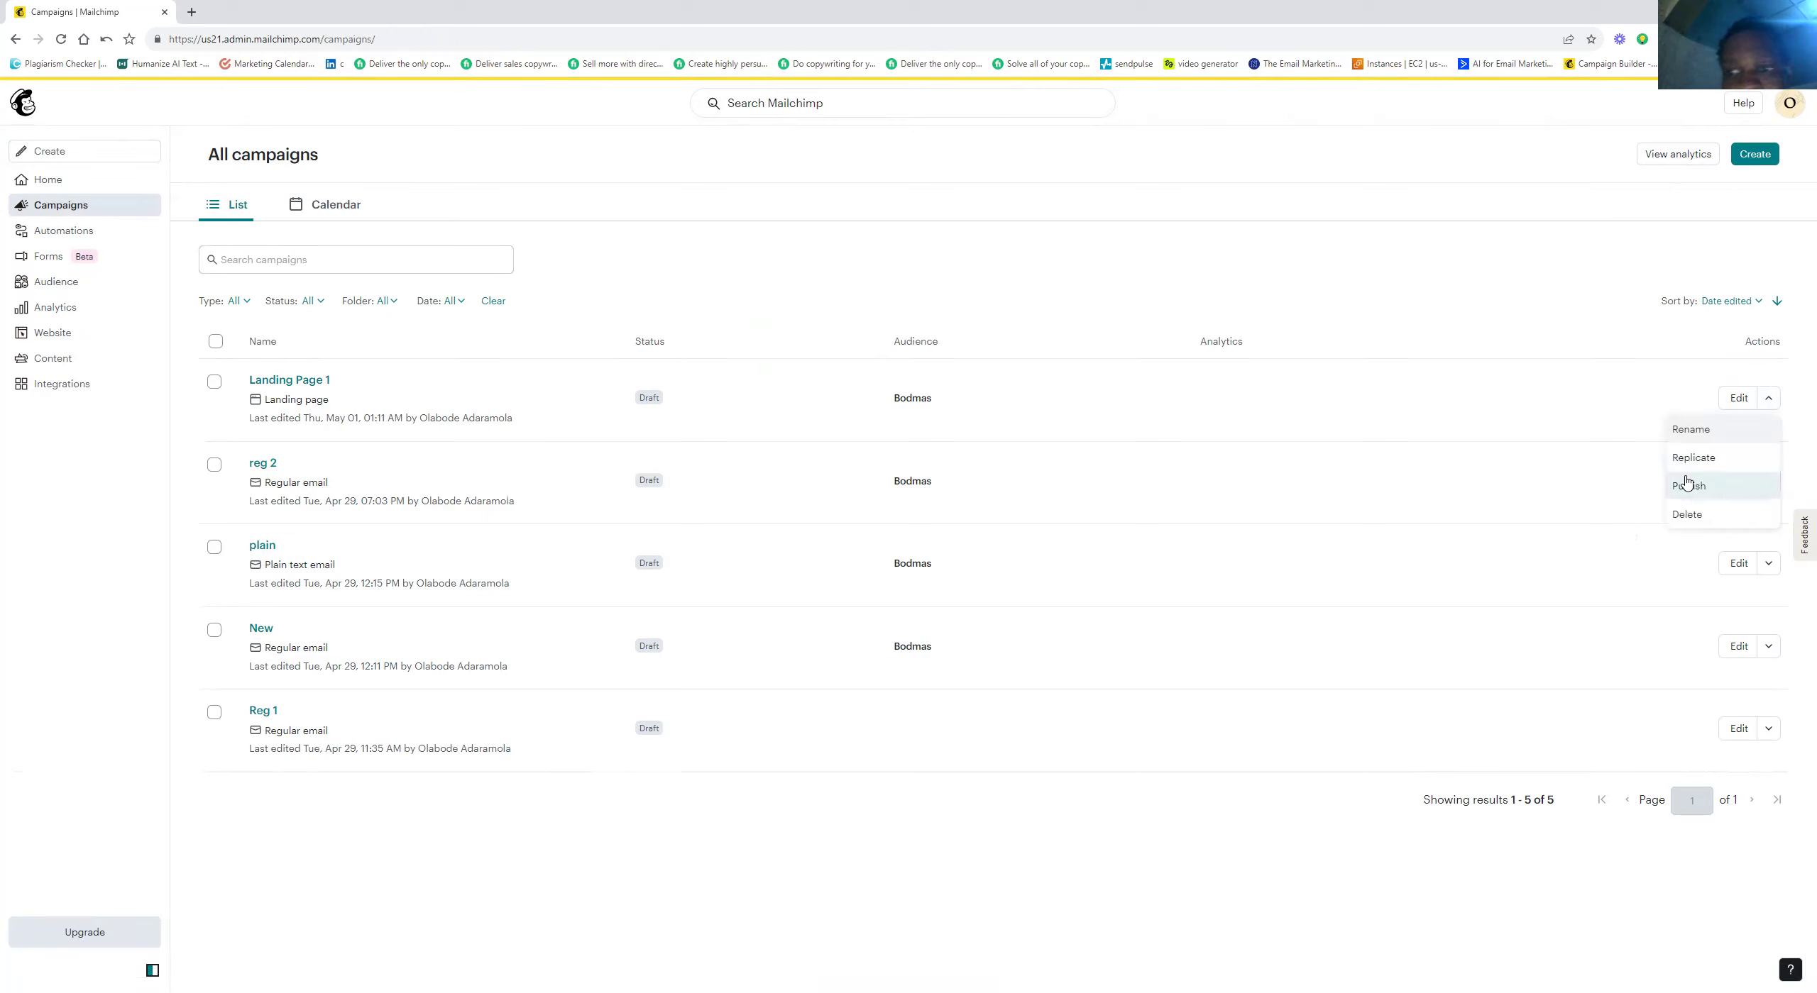
click(1366, 241)
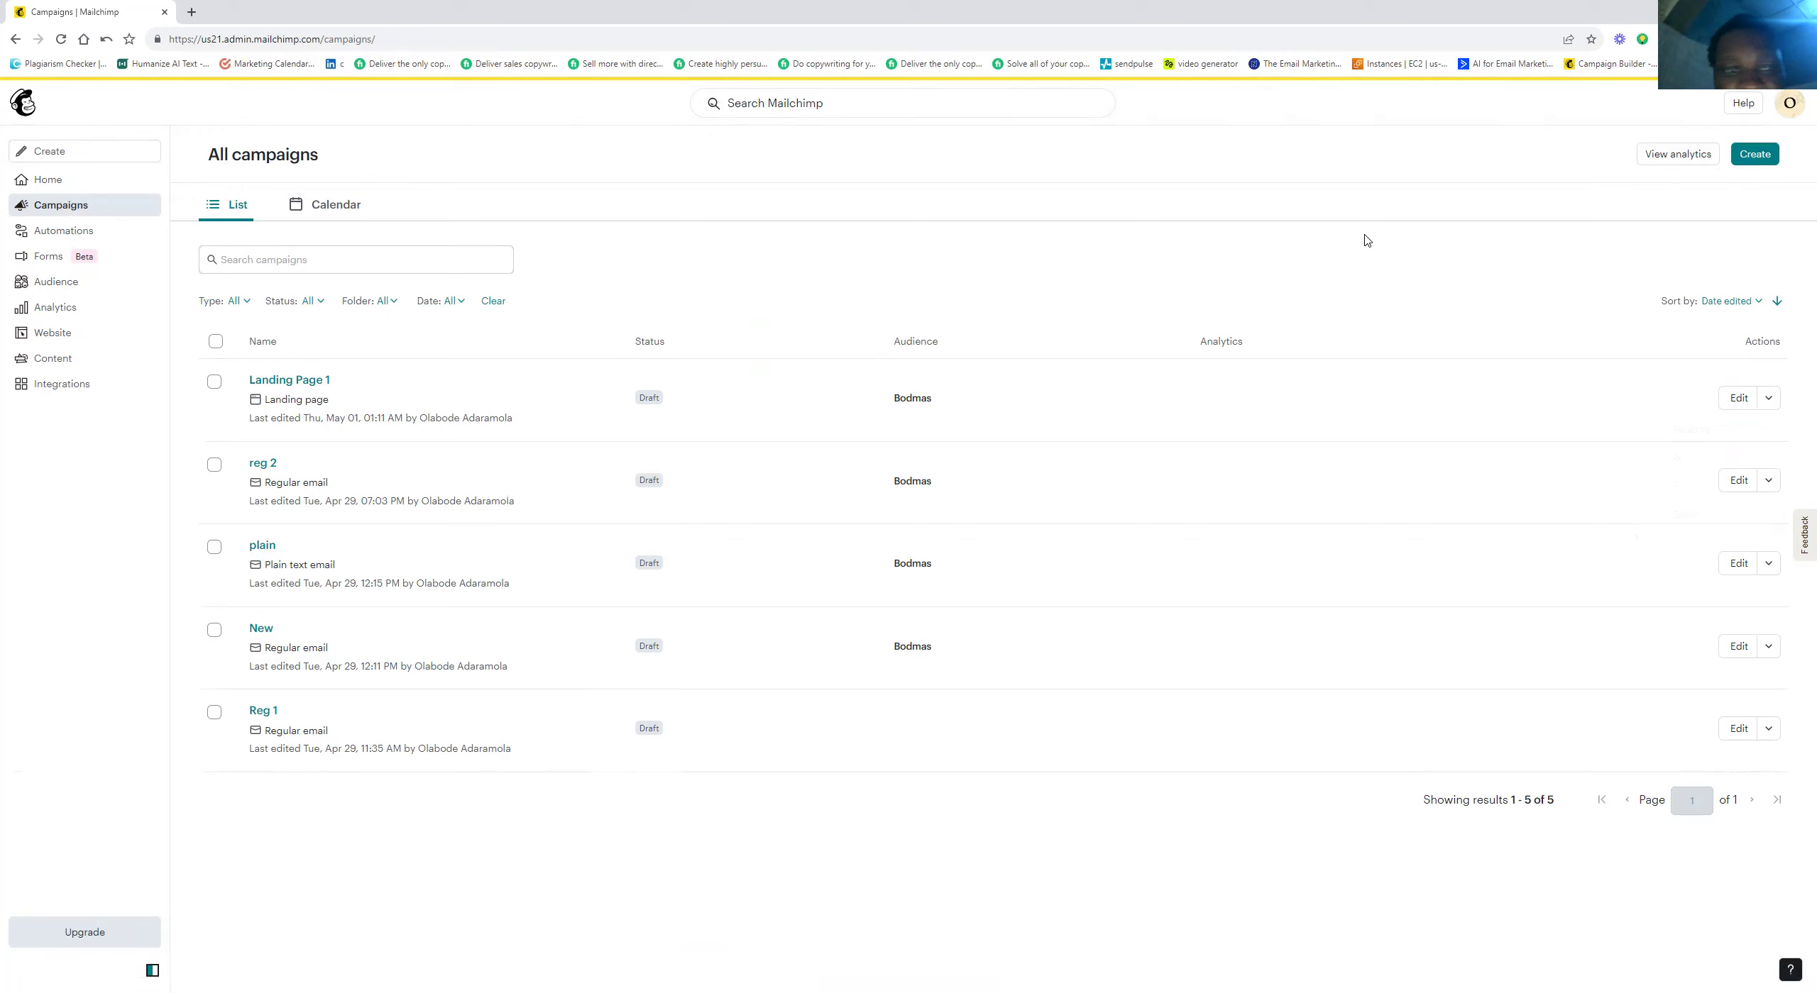
click(1762, 403)
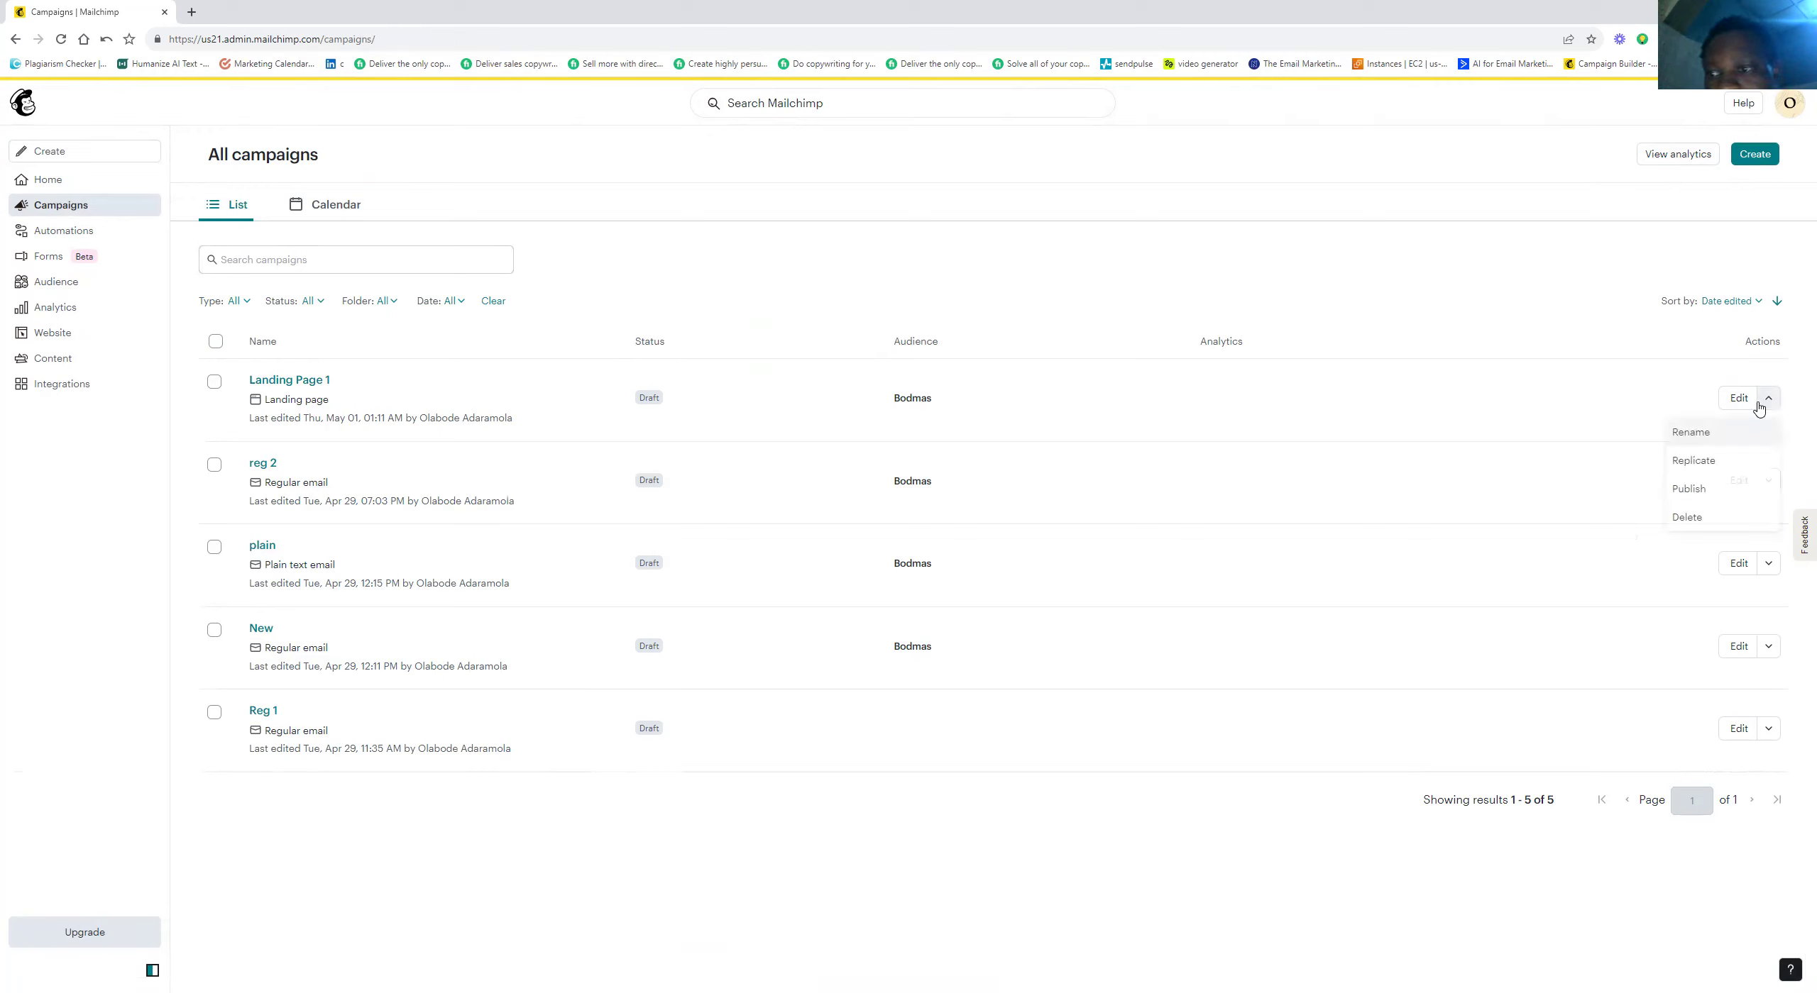
click(1686, 462)
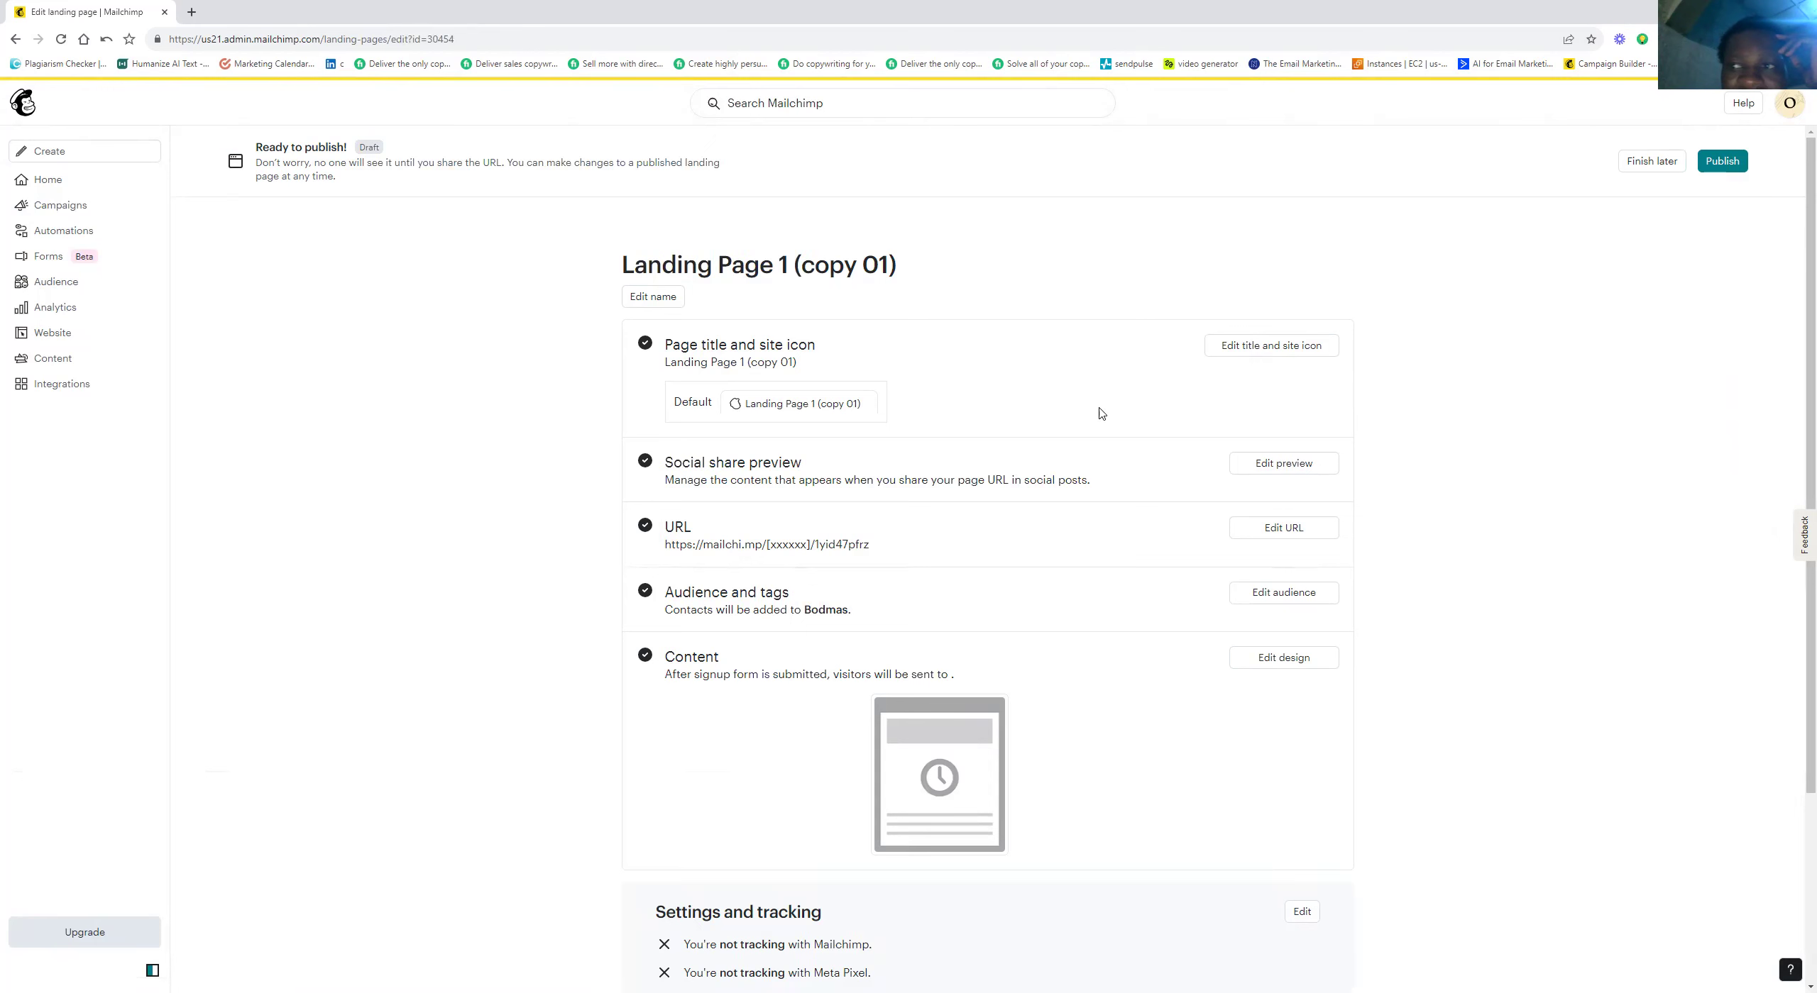
click(1661, 162)
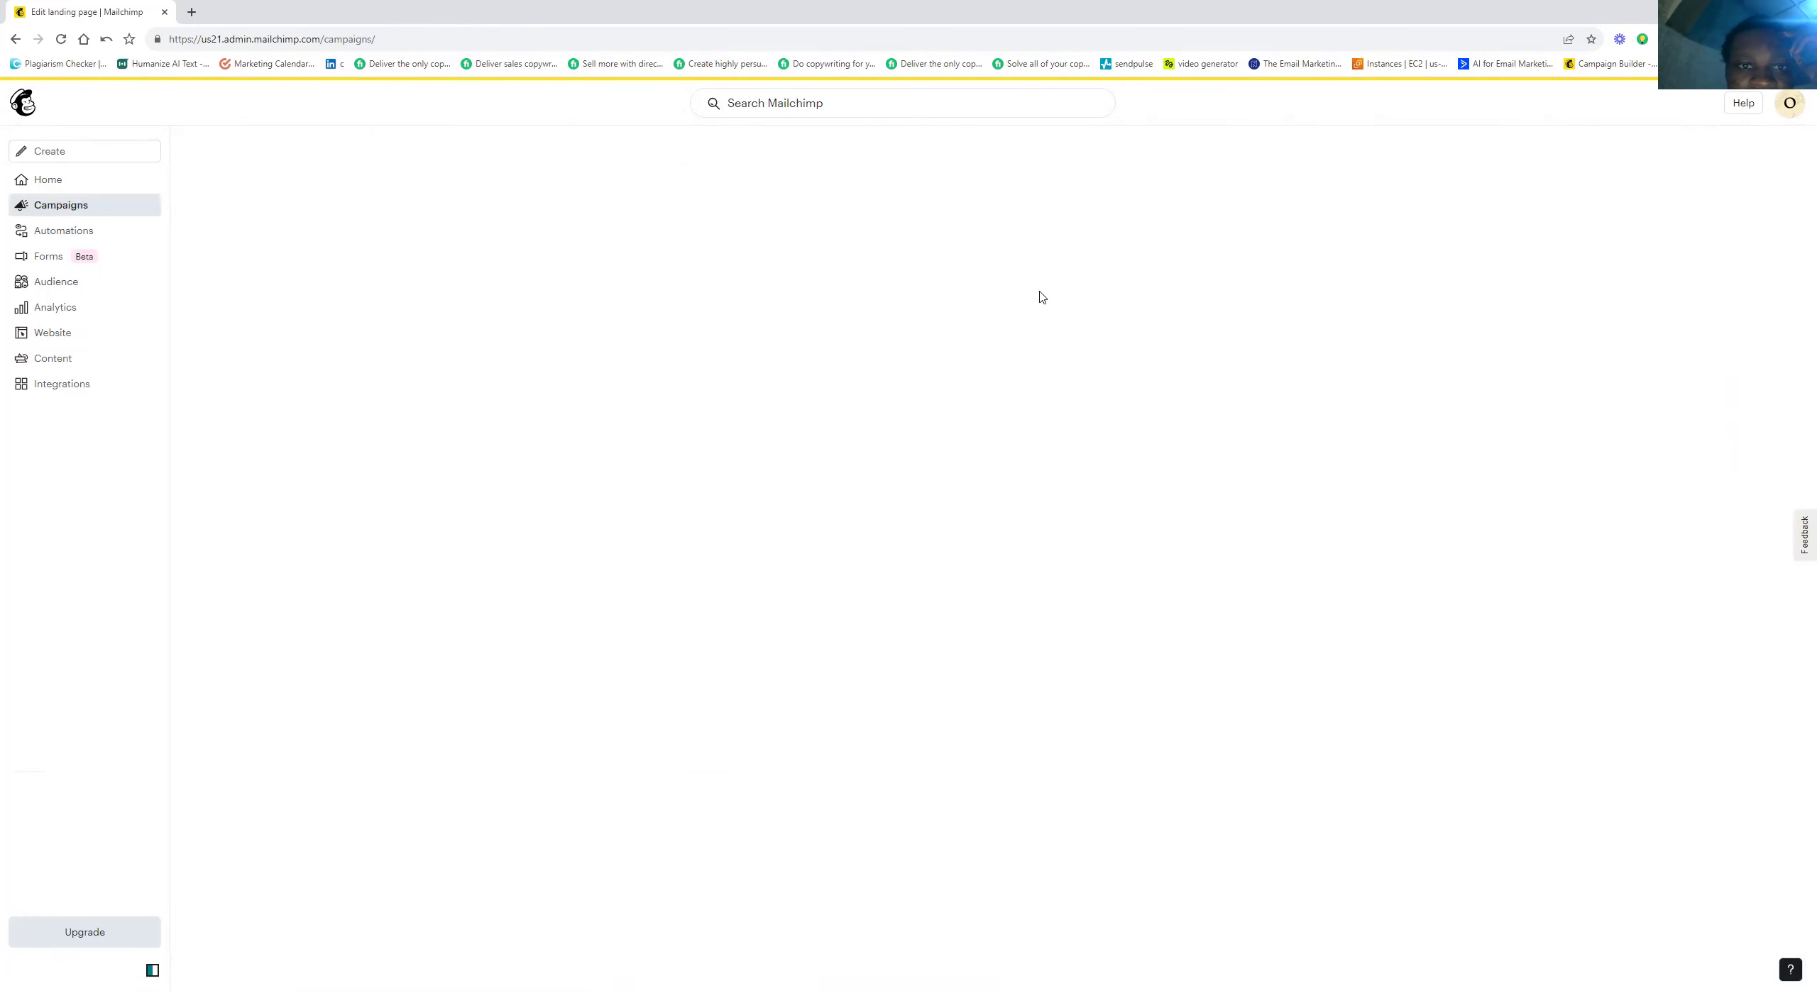